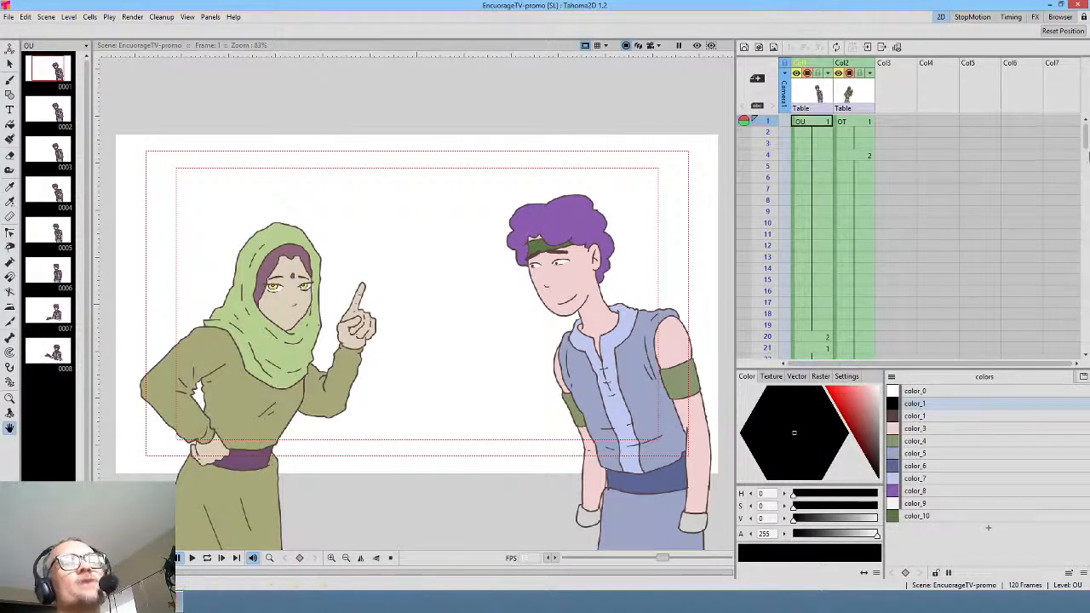
- Scrub the scene from frame 1 to frame 7, return to frame 1, and play the animation in a loop
mouse_move(766, 124)
mouse_down()
mouse_move(758, 219)
mouse_move(757, 143)
mouse_move(758, 188)
mouse_up()
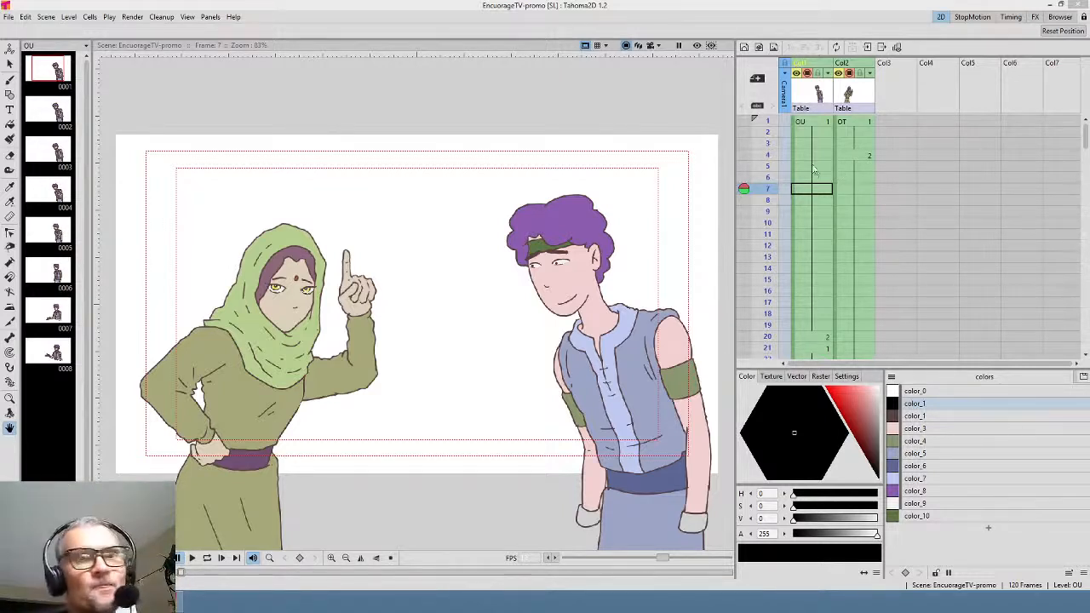
click(772, 124)
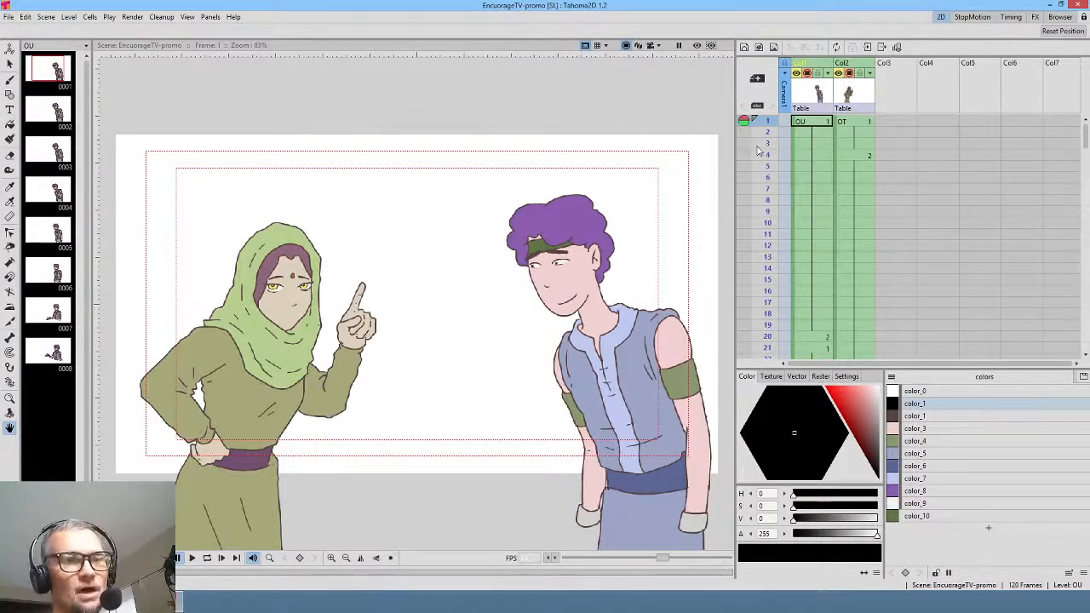
key(l)
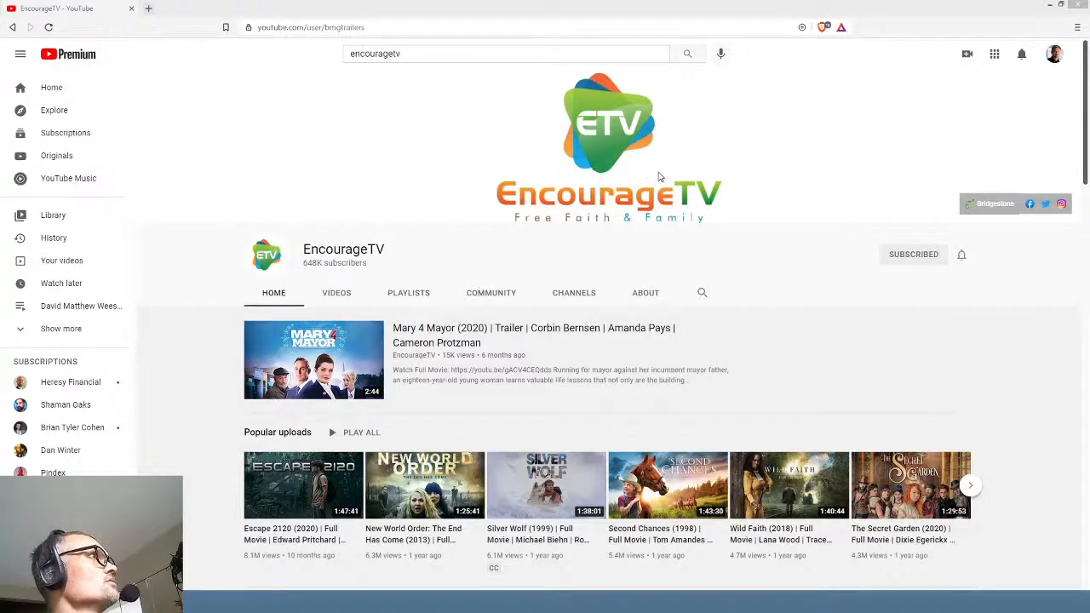
- Examine the EncourageTV YouTube channel's home page in the browser, including its popular uploads, summertime movies, TV series and trailers
click(970, 488)
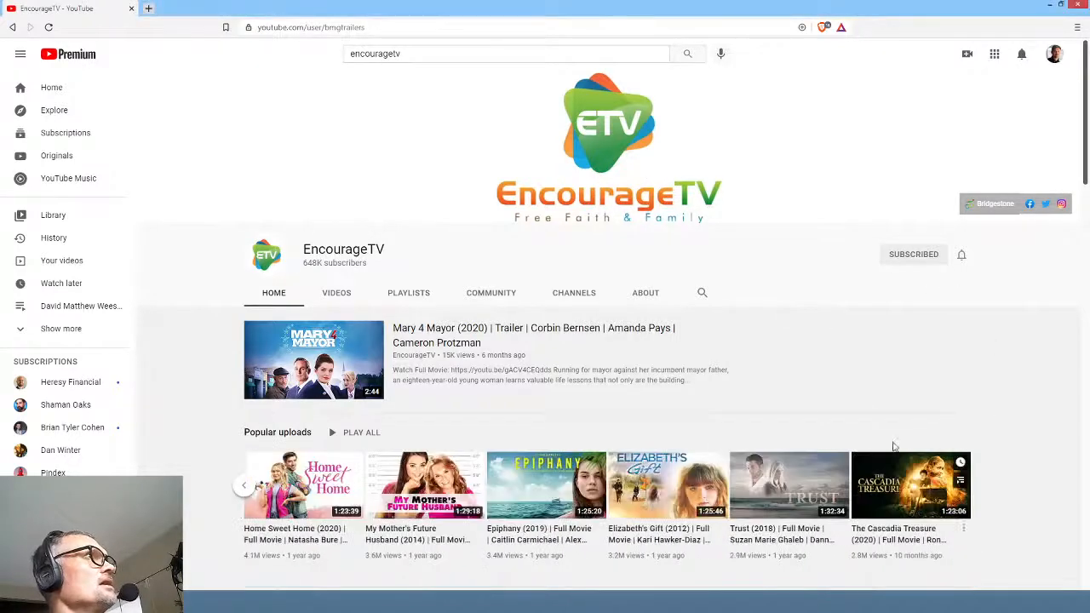
scroll(841, 385, down, 2)
scroll(786, 400, down, 5)
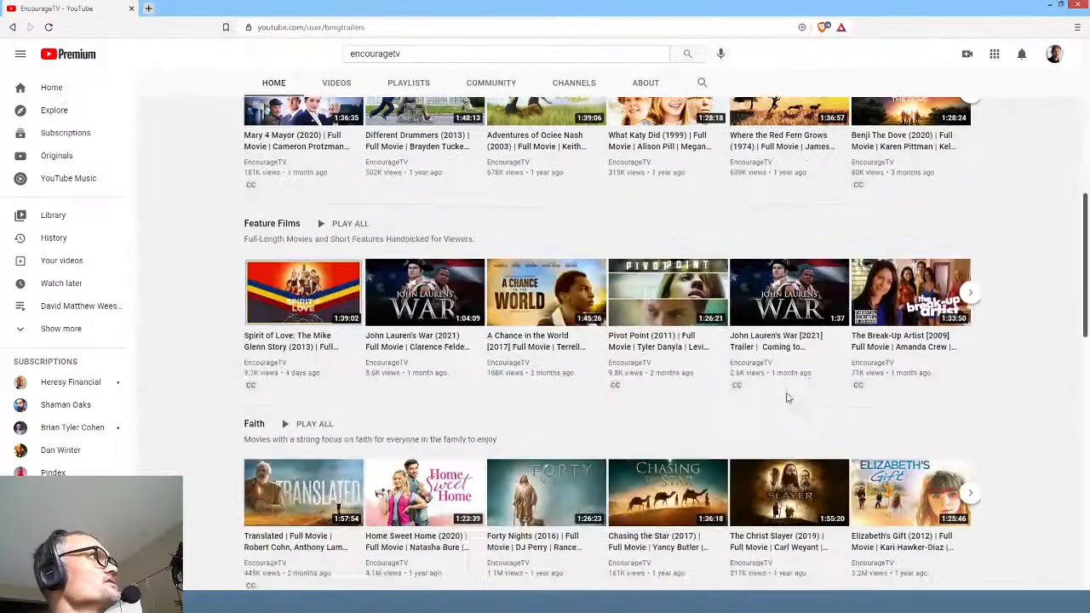
scroll(979, 292, up, 3)
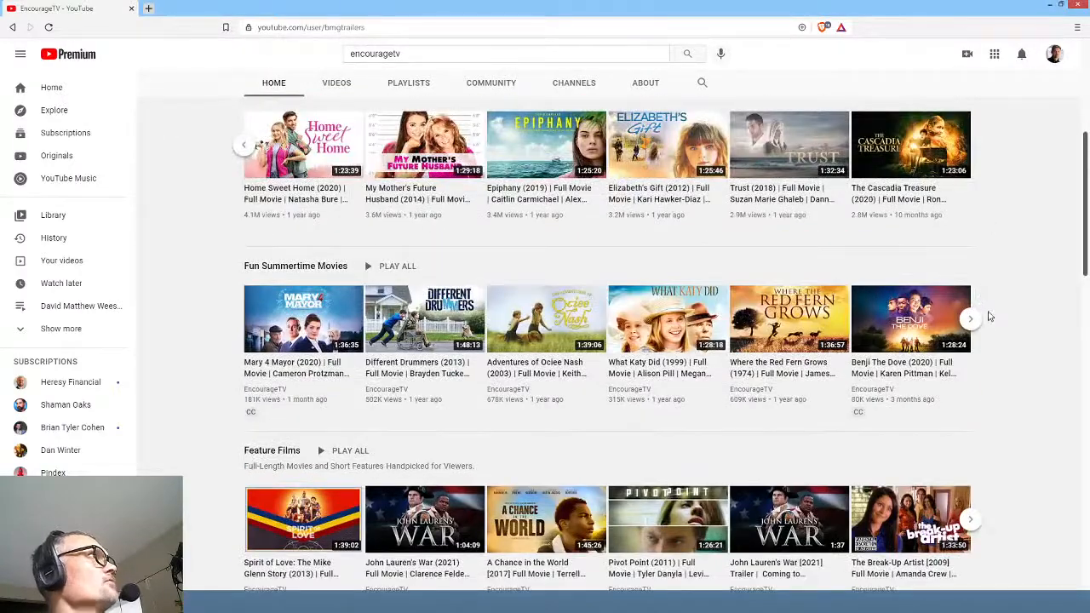
click(970, 327)
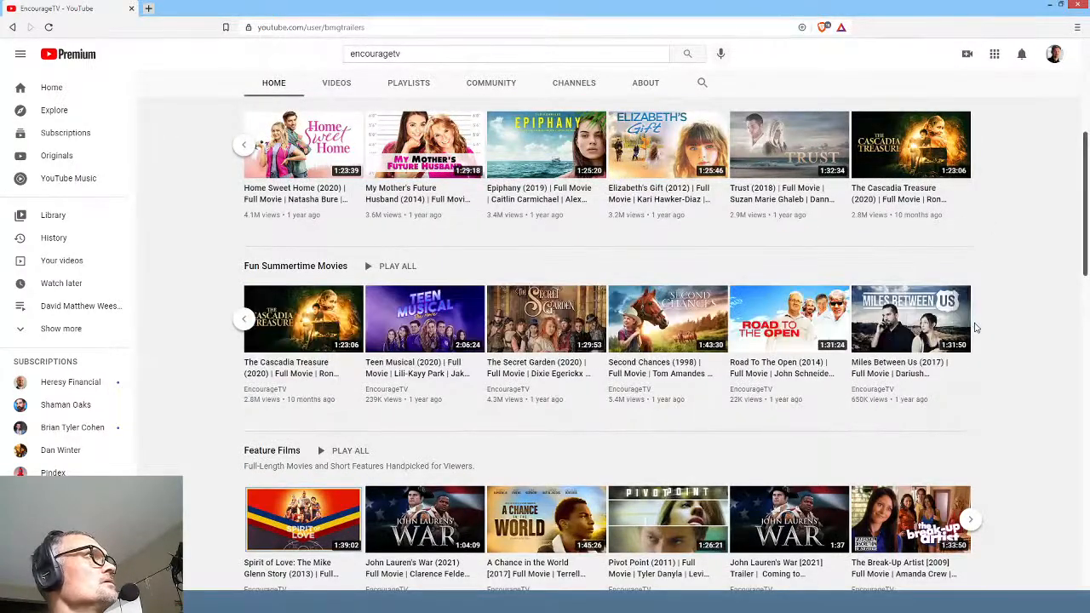
scroll(1011, 288, down, 10)
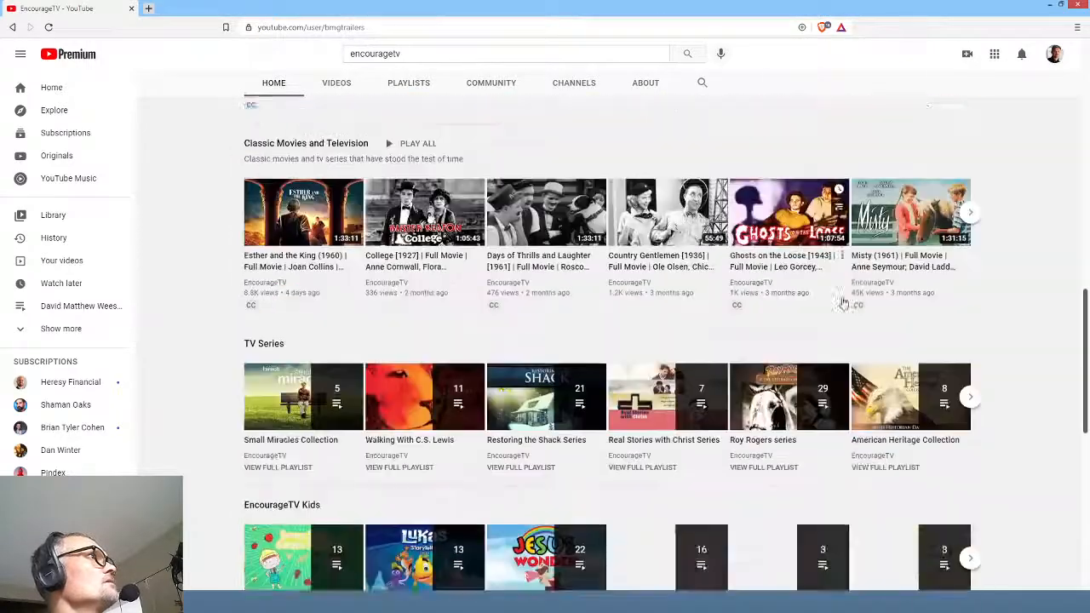
scroll(851, 298, down, 4)
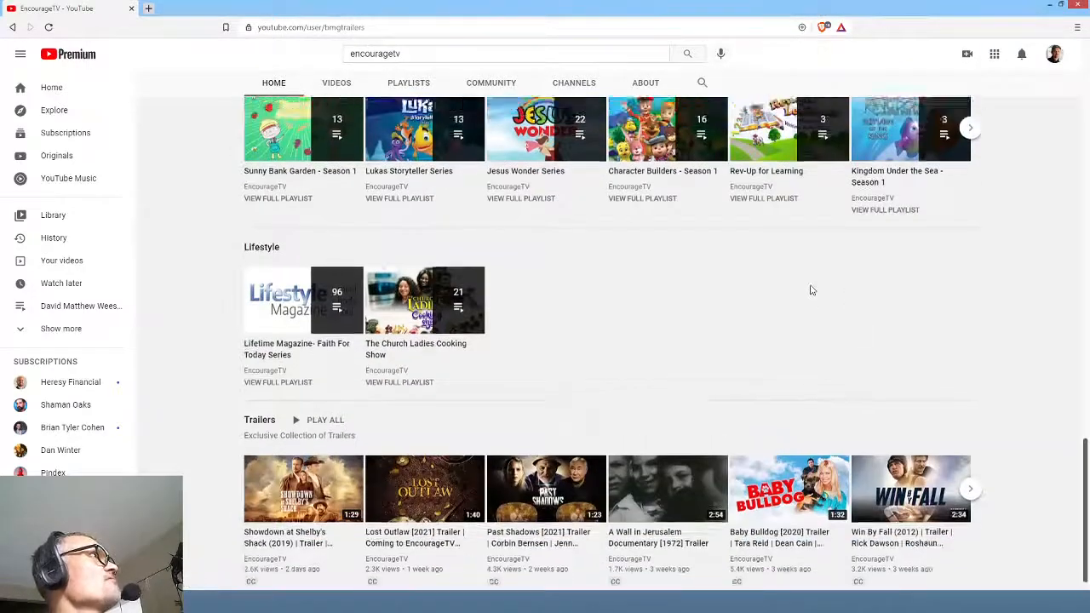
scroll(812, 291, up, 9)
scroll(811, 290, up, 8)
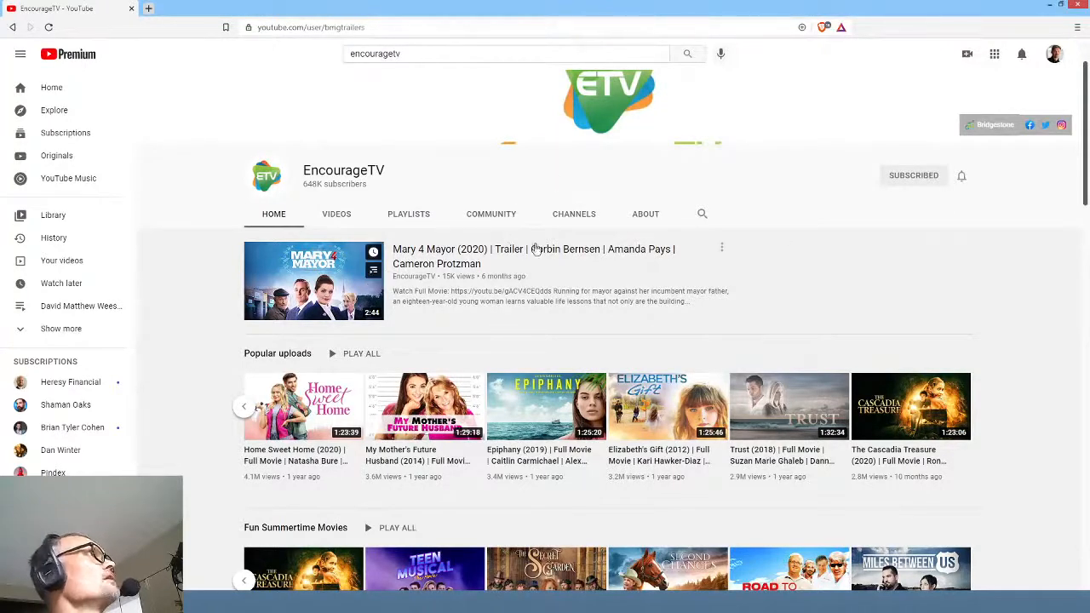
scroll(822, 204, up, 1)
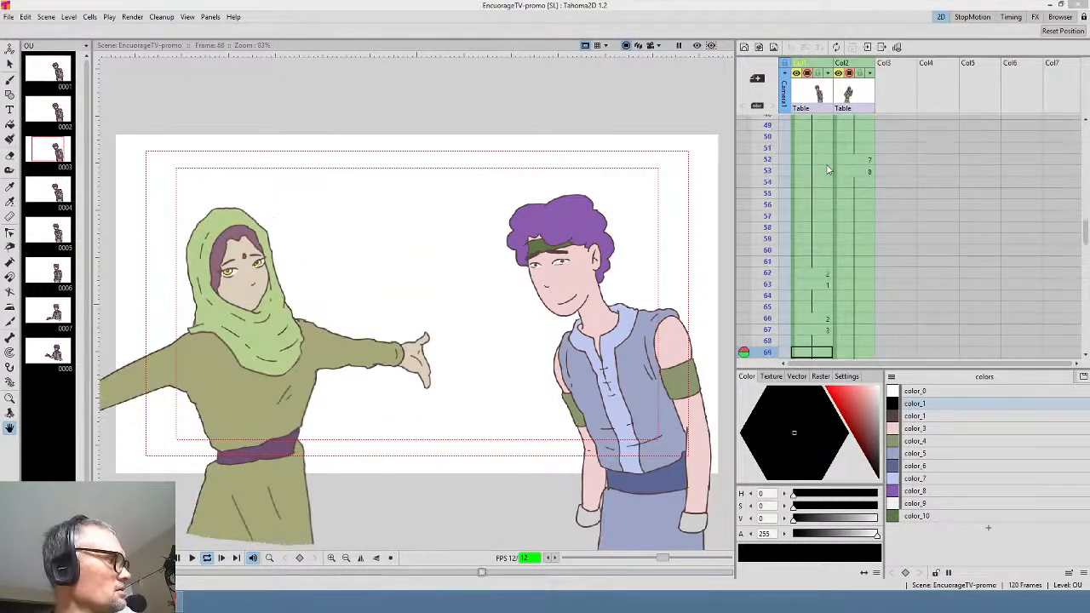
- Stop the playback, scrub through the key poses from frame 1 past frame 69 to review both characters, and return to frame 1
click(818, 192)
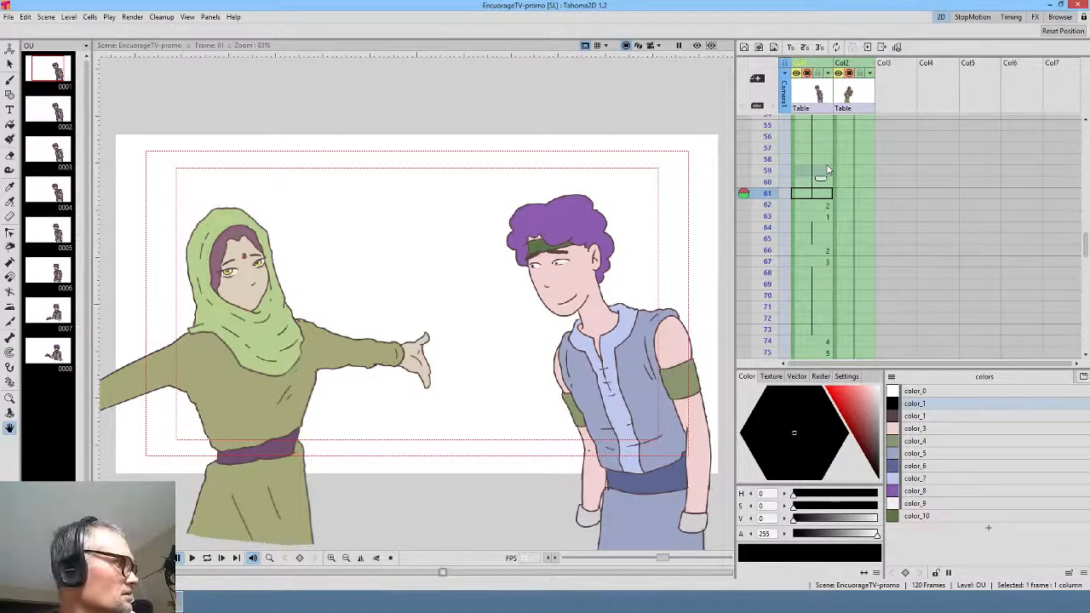
key(Home)
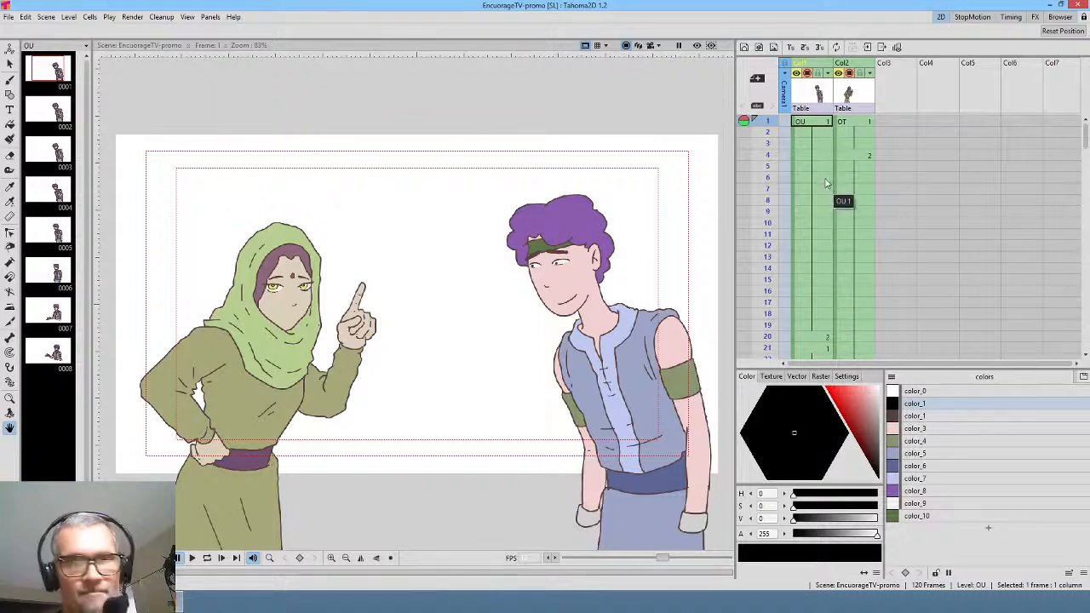
mouse_move(773, 126)
mouse_down()
mouse_move(771, 233)
mouse_move(773, 122)
mouse_move(772, 211)
mouse_up()
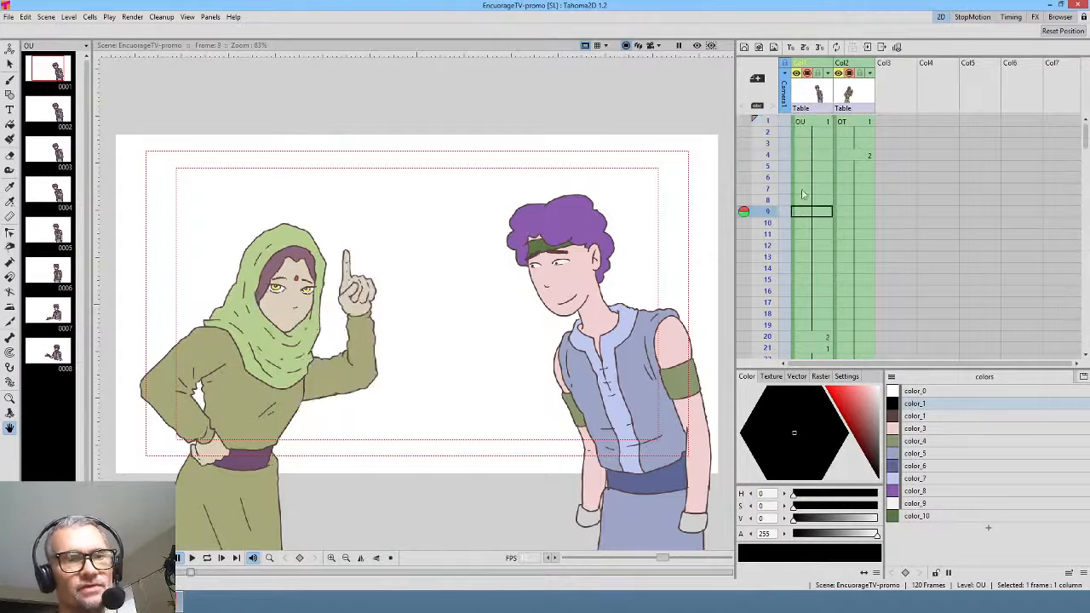
scroll(835, 174, down, 5)
mouse_move(768, 126)
mouse_down()
mouse_move(766, 280)
mouse_move(766, 269)
mouse_up()
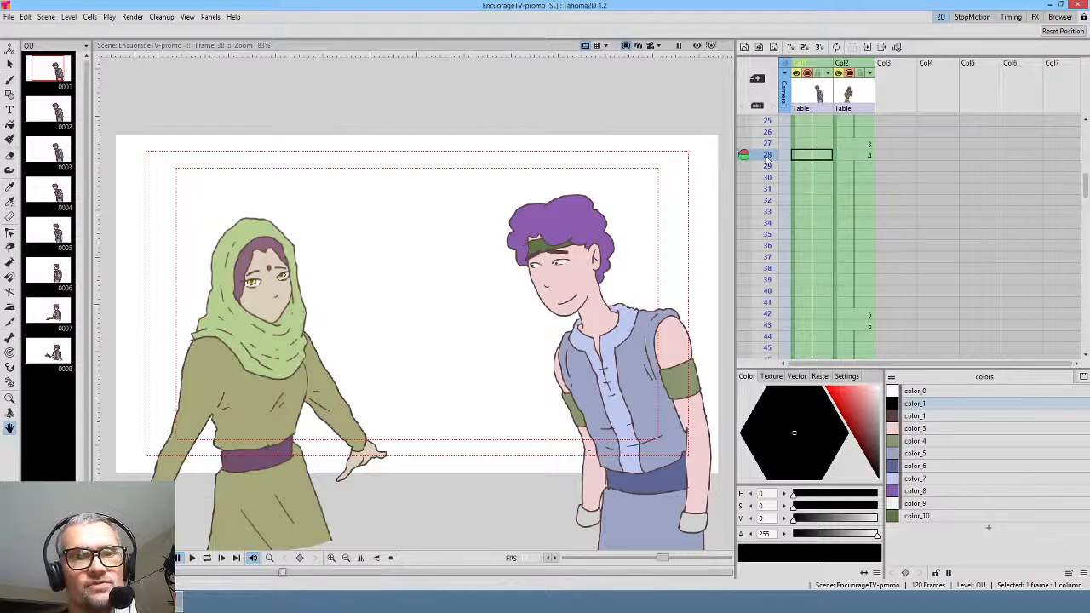
scroll(826, 215, down, 4)
scroll(825, 215, down, 10)
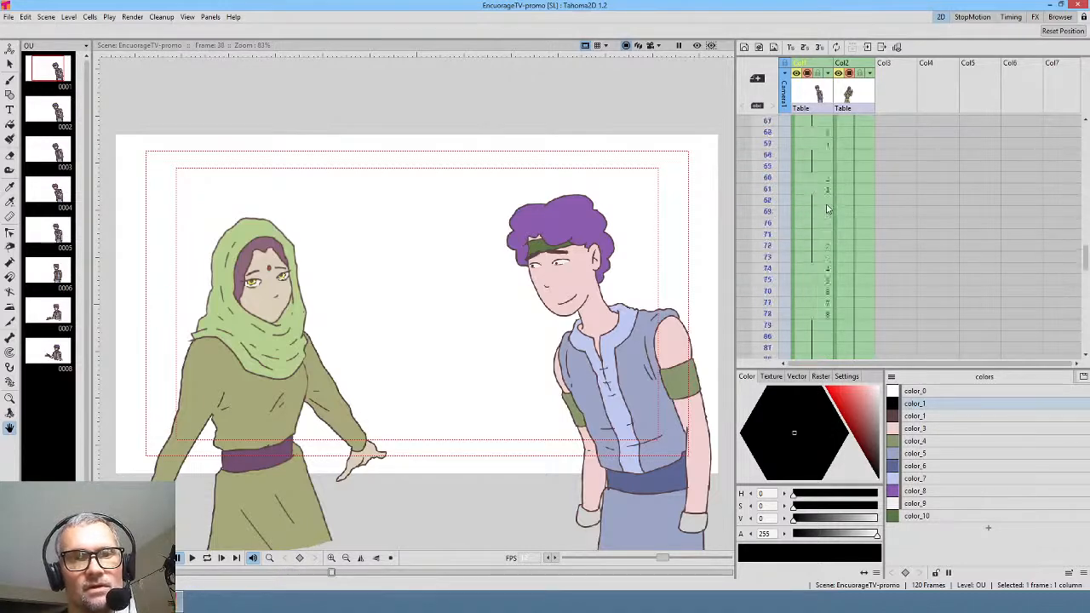
click(767, 156)
mouse_move(767, 155)
mouse_down()
mouse_move(760, 262)
mouse_move(748, 188)
mouse_move(746, 256)
mouse_move(754, 144)
mouse_up()
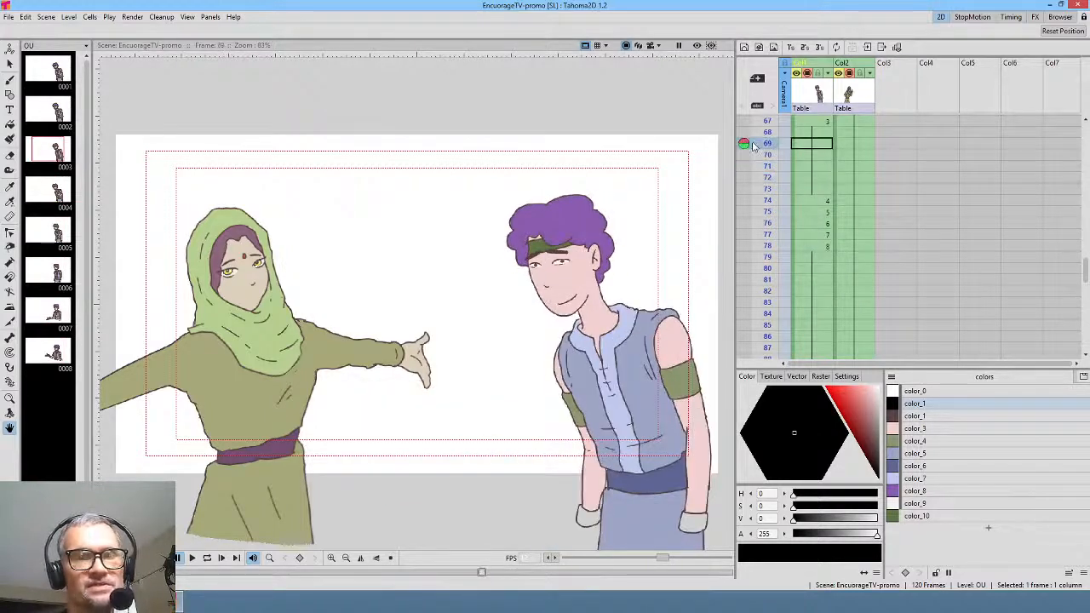
scroll(794, 148, up, 20)
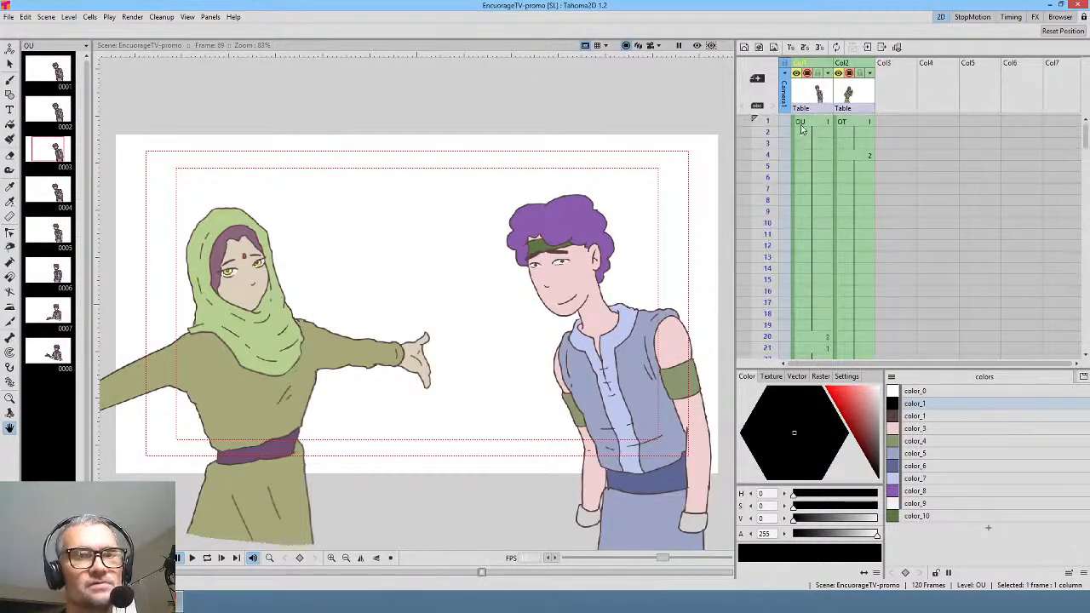
click(770, 124)
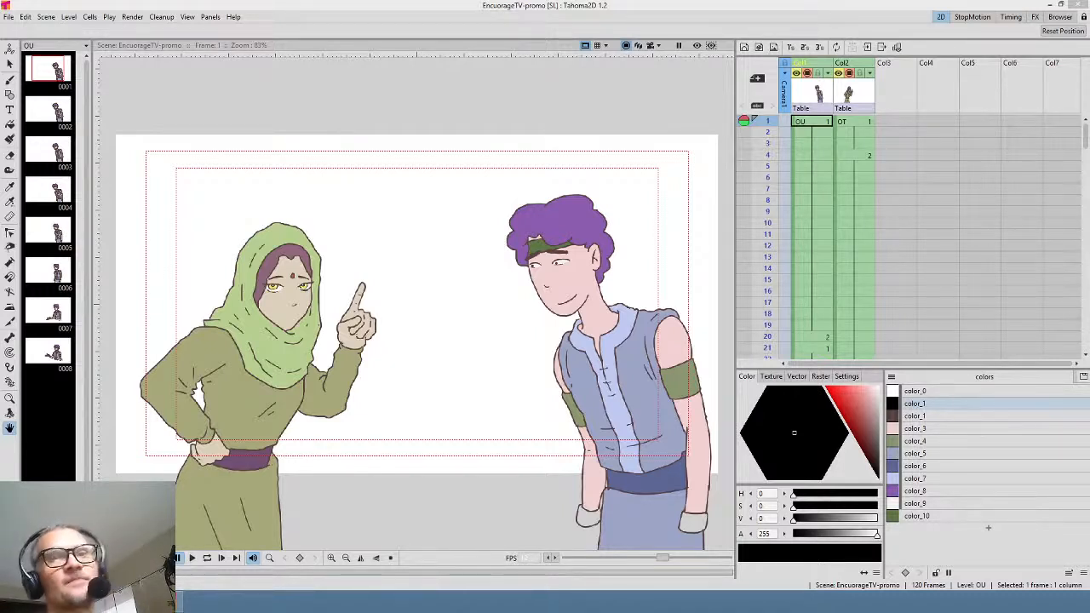
- Play the two-character animation in a loop from frame 1, and stop it to review the motion
click(809, 125)
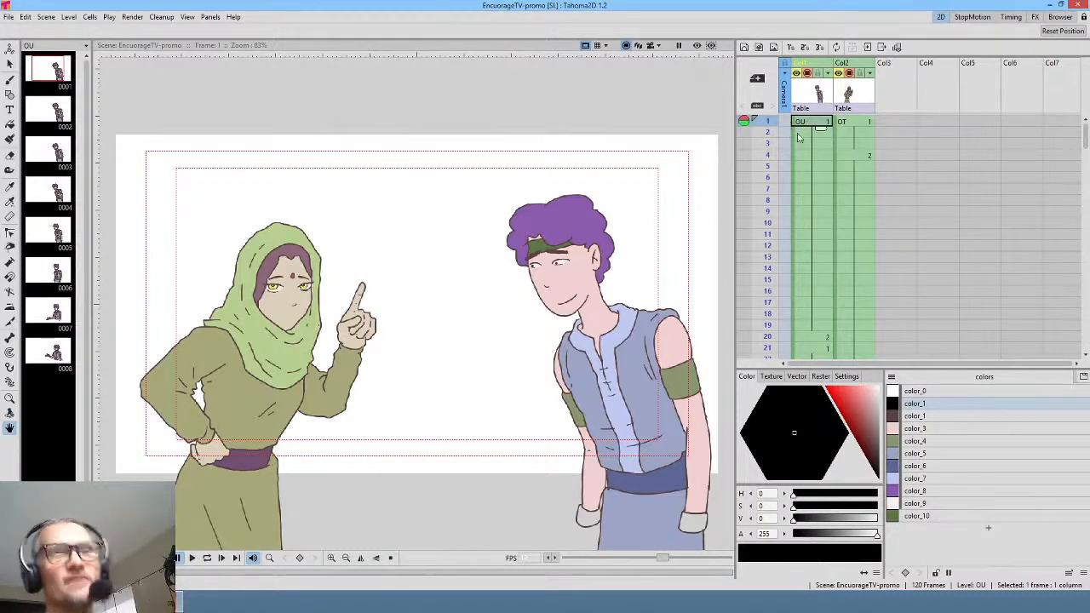
key(p)
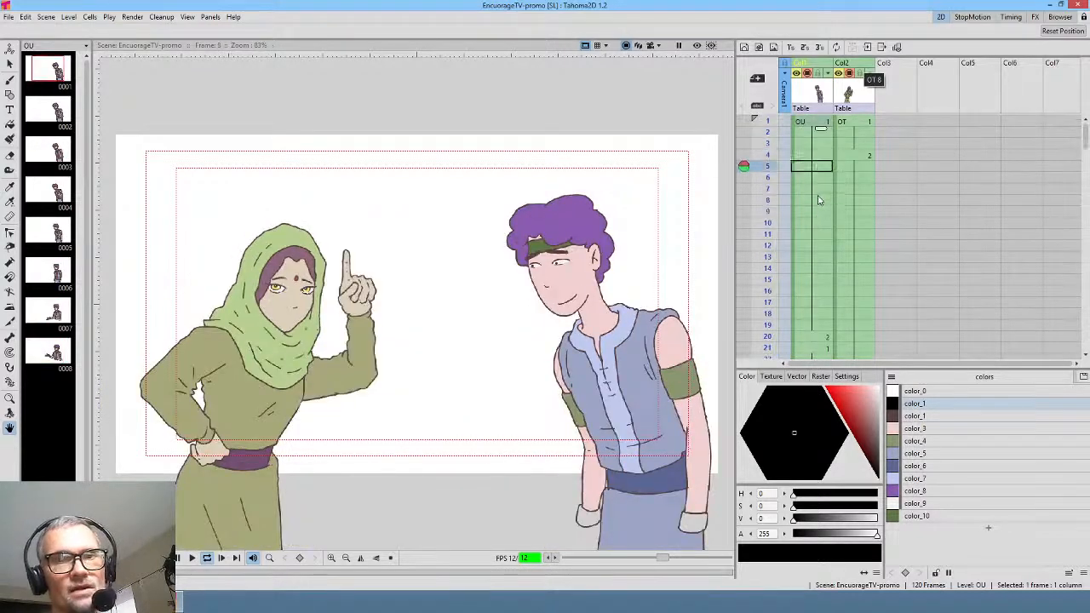
key(l)
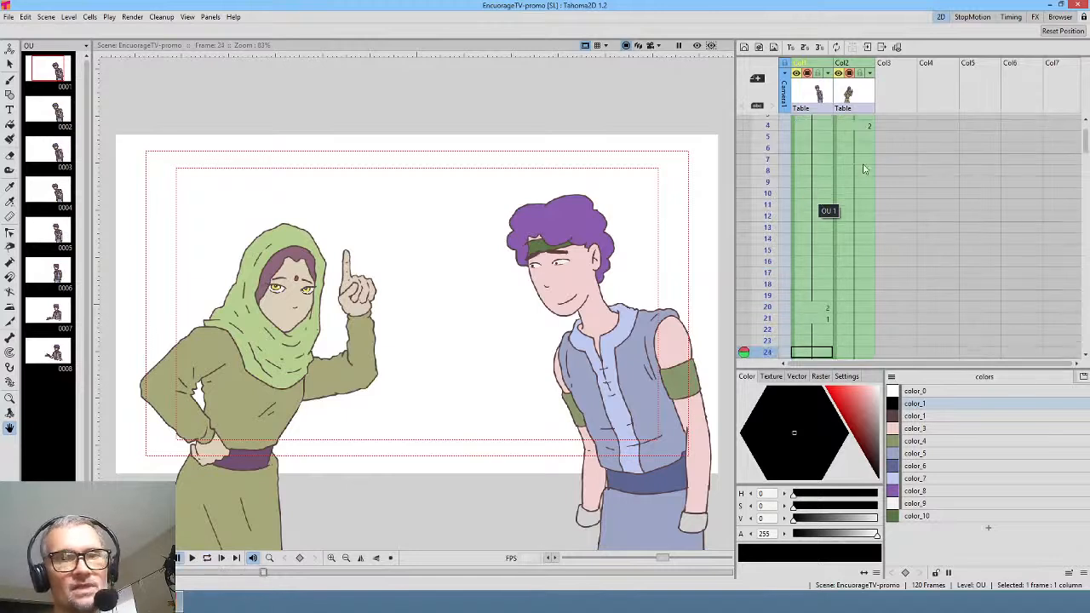
scroll(868, 167, up, 1)
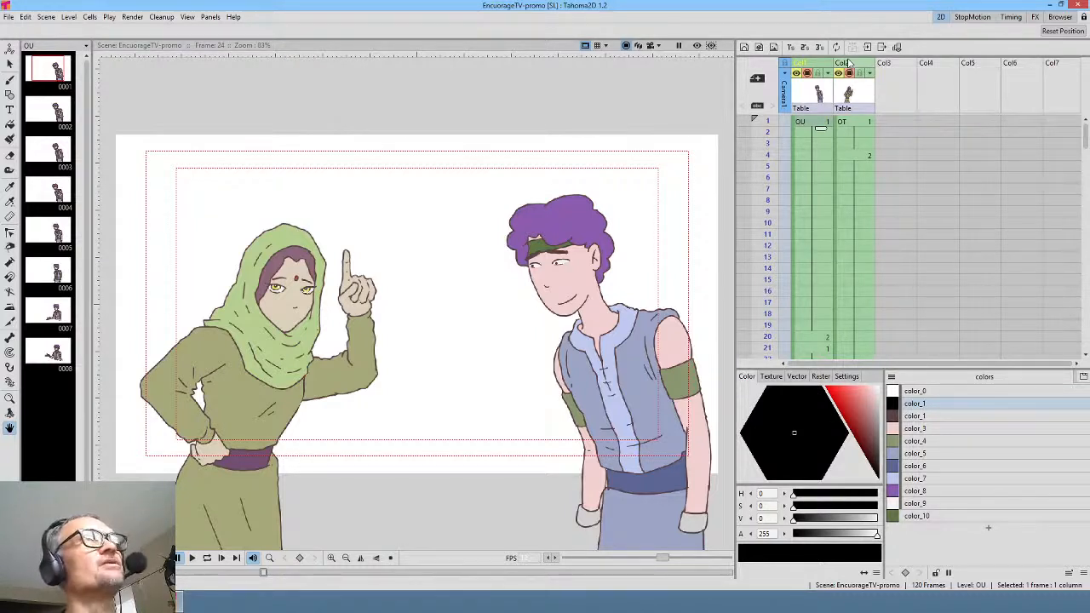
- Collapse the woman's OT column and the man's OU column into separate sub-scenes, and open the woman's sub-scene
click(903, 119)
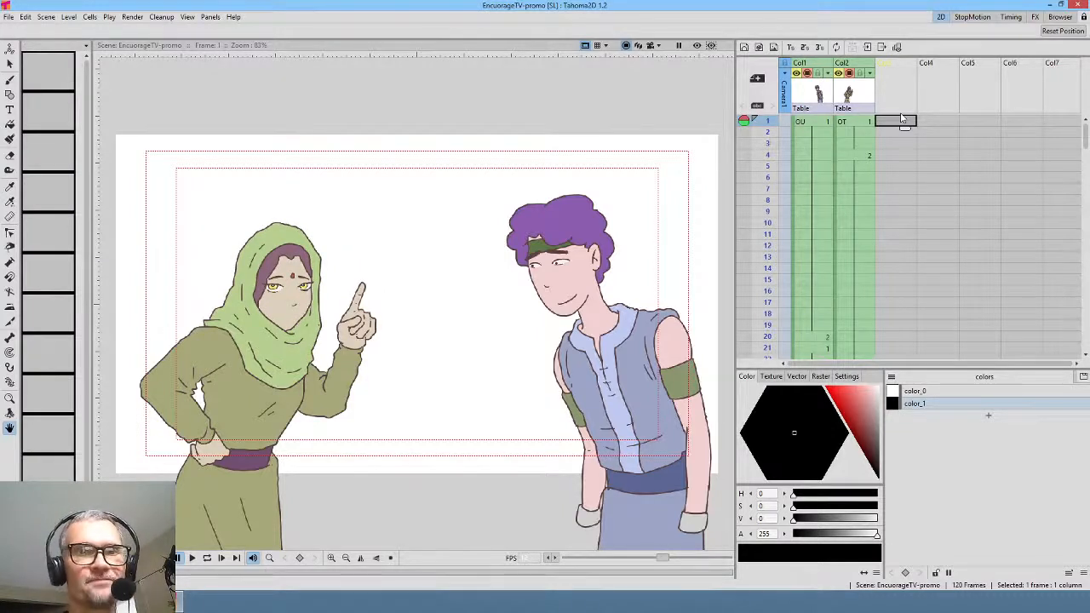
click(860, 89)
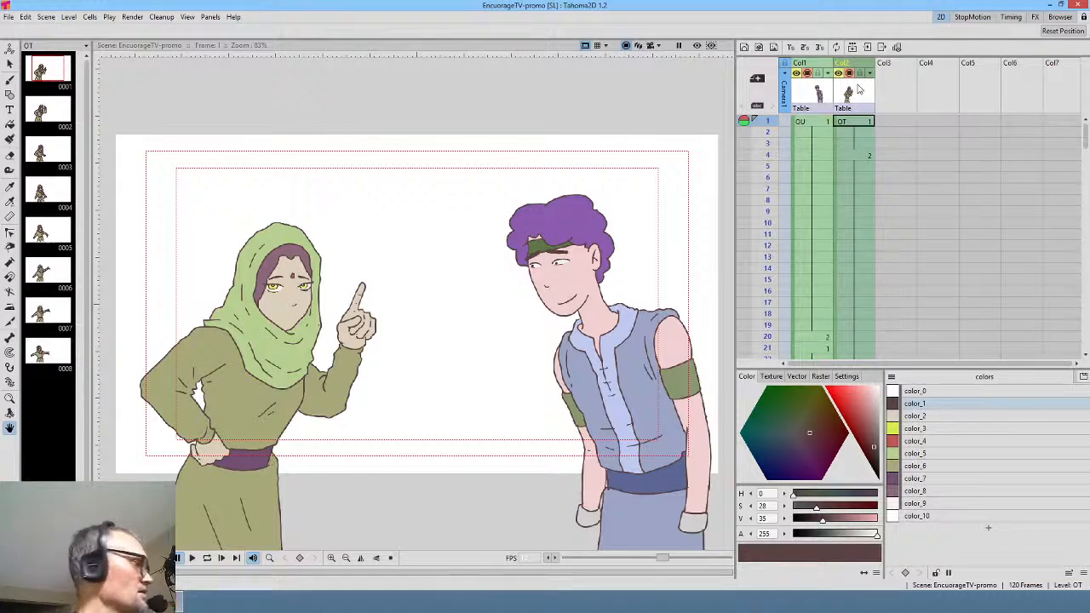
key(alt+c)
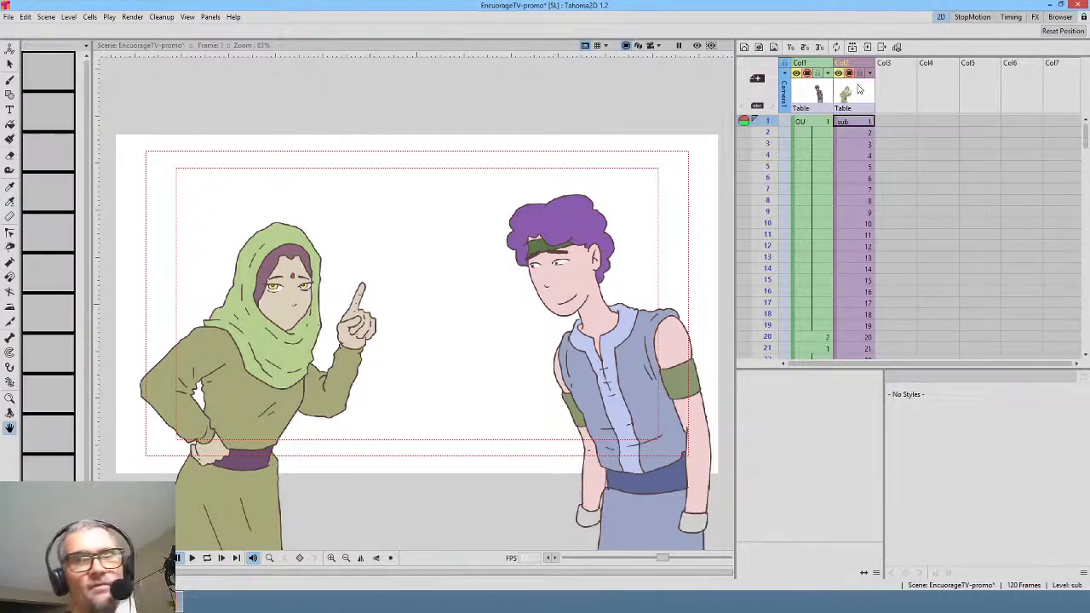
click(819, 94)
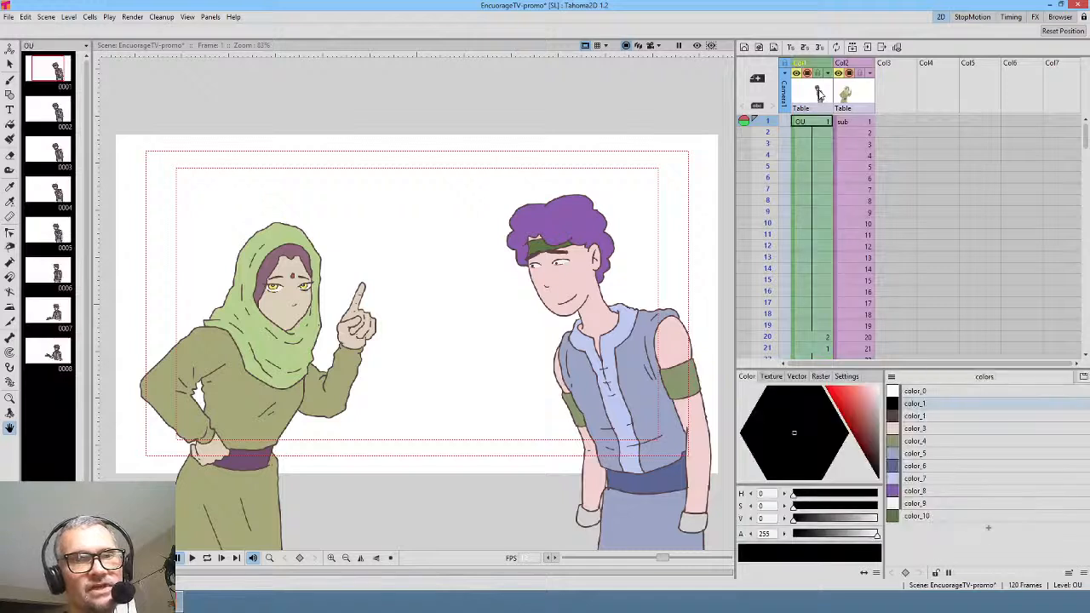
key(alt+c)
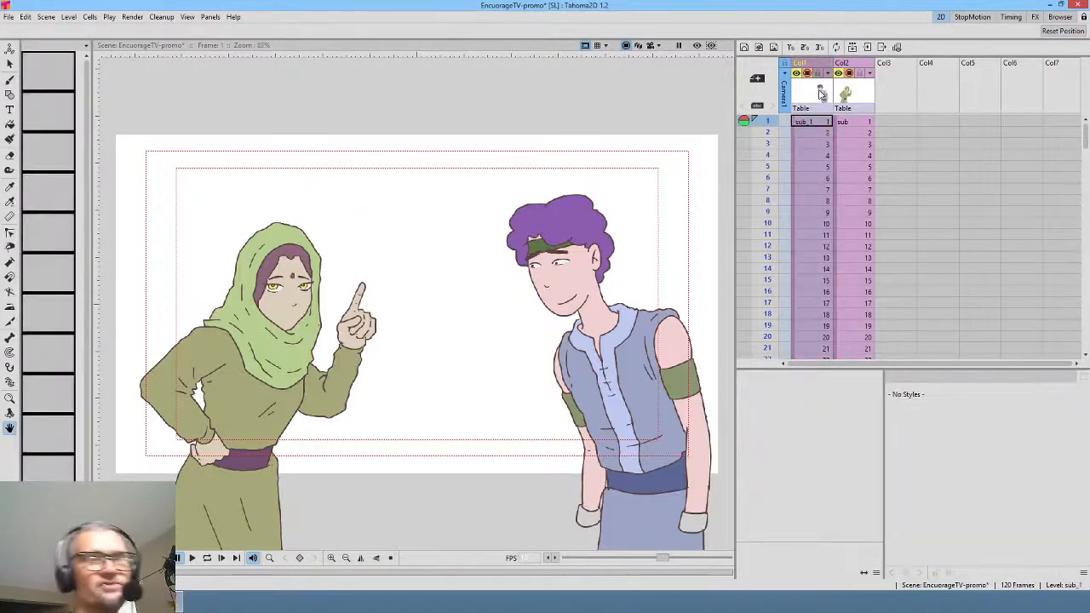
click(860, 97)
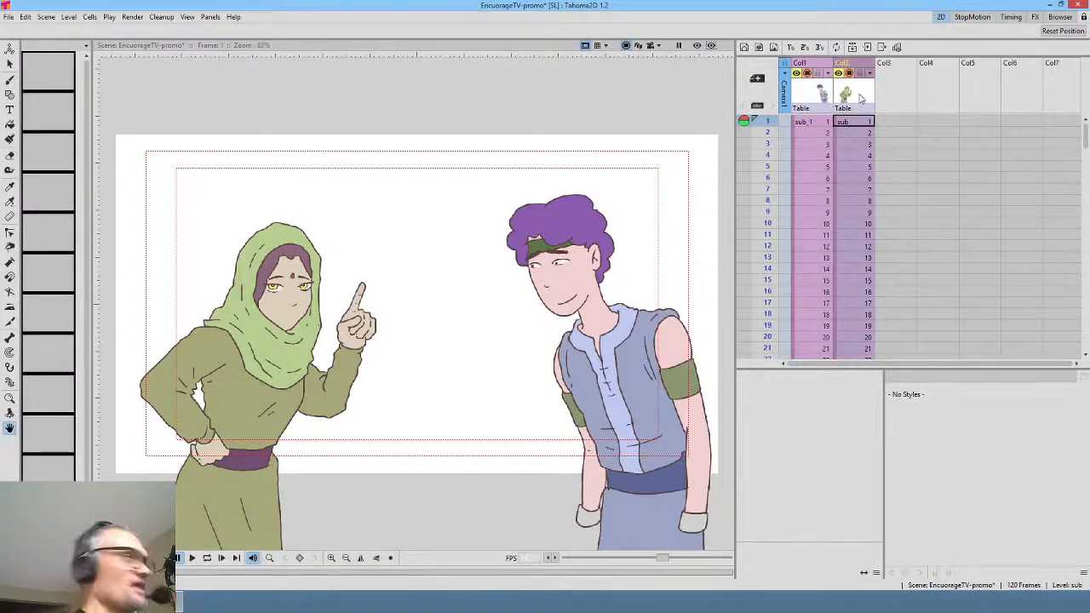
key(alt+o)
- Create a level named EC at frame 1 of the empty second column, hold its drawing through frame 3, and save the scene
click(841, 123)
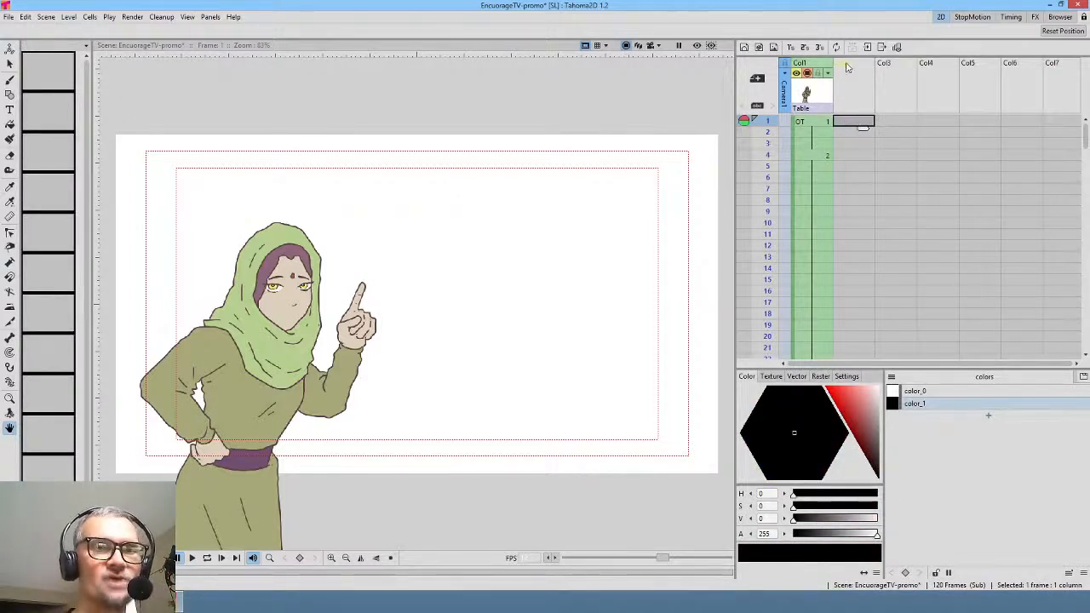
click(743, 48)
click(555, 411)
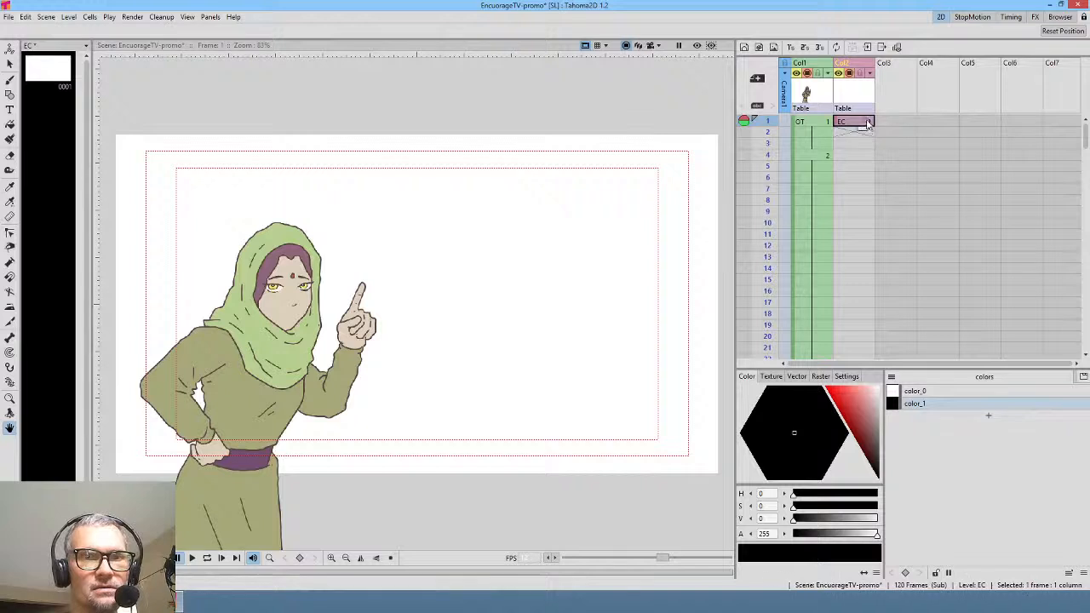
drag(867, 127, 863, 145)
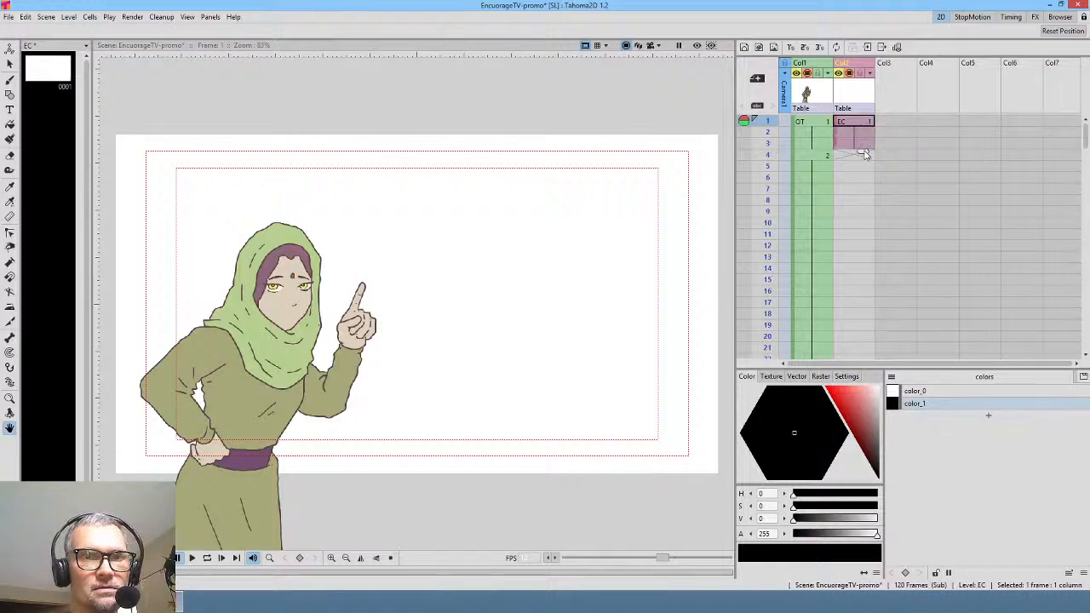
click(8, 17)
click(28, 61)
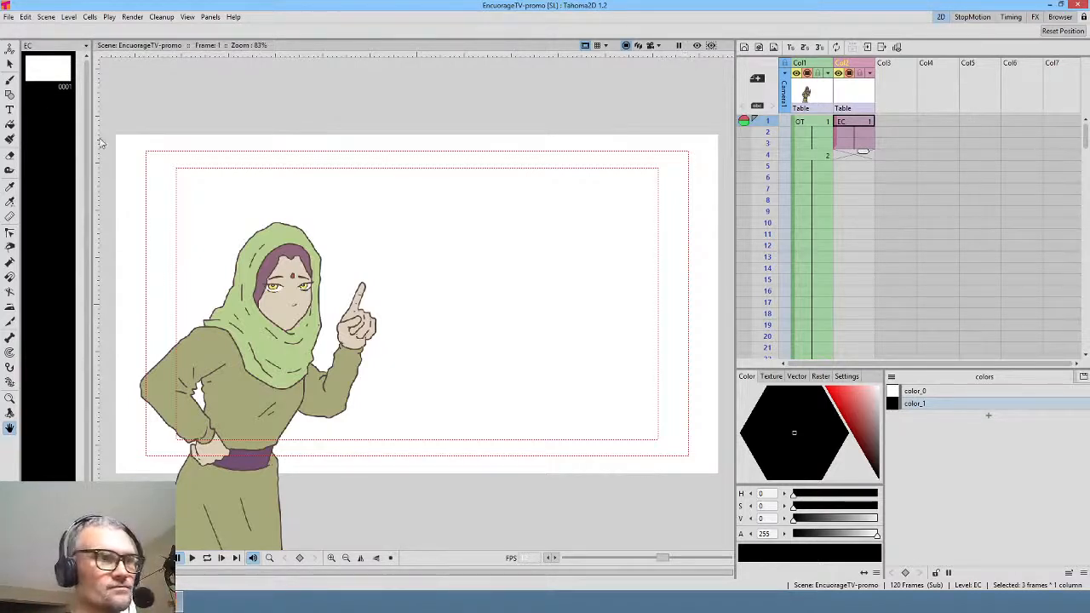
- Draw a thick black closed outline around the woman's face, just inside her headscarf, with the brush on the EC level's first drawing
key(b)
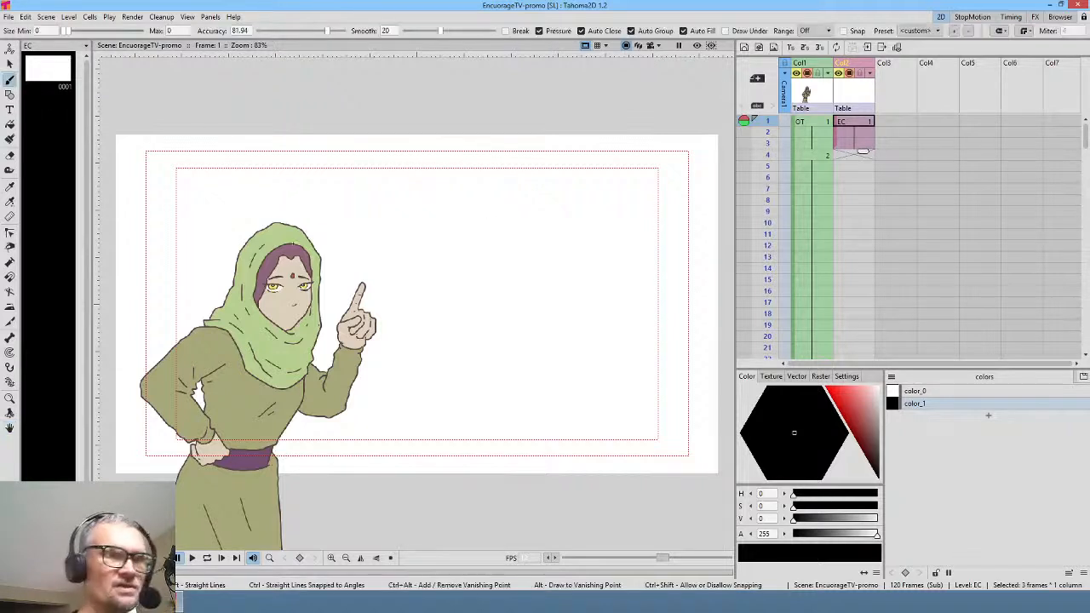
mouse_move(285, 239)
mouse_down()
mouse_move(252, 273)
mouse_move(248, 306)
mouse_move(264, 327)
mouse_move(289, 334)
mouse_move(264, 300)
mouse_move(279, 255)
mouse_move(303, 254)
mouse_move(308, 269)
mouse_move(300, 322)
mouse_move(290, 333)
mouse_move(314, 286)
mouse_move(309, 247)
mouse_up()
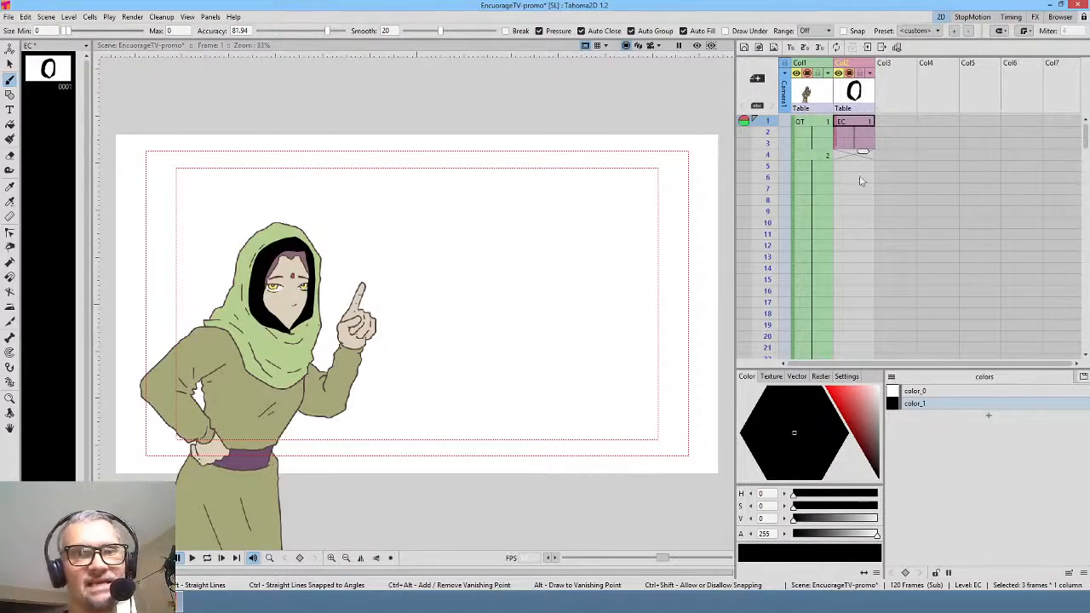
- Lower the EC column's opacity to 18% and select its first cell for drawing
click(870, 73)
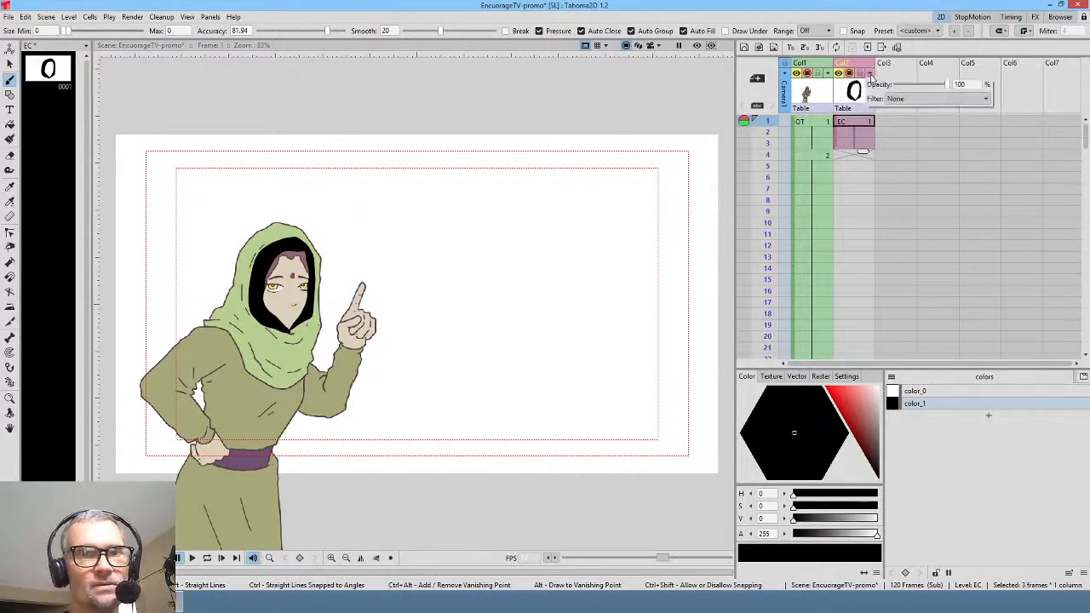
drag(949, 88, 907, 89)
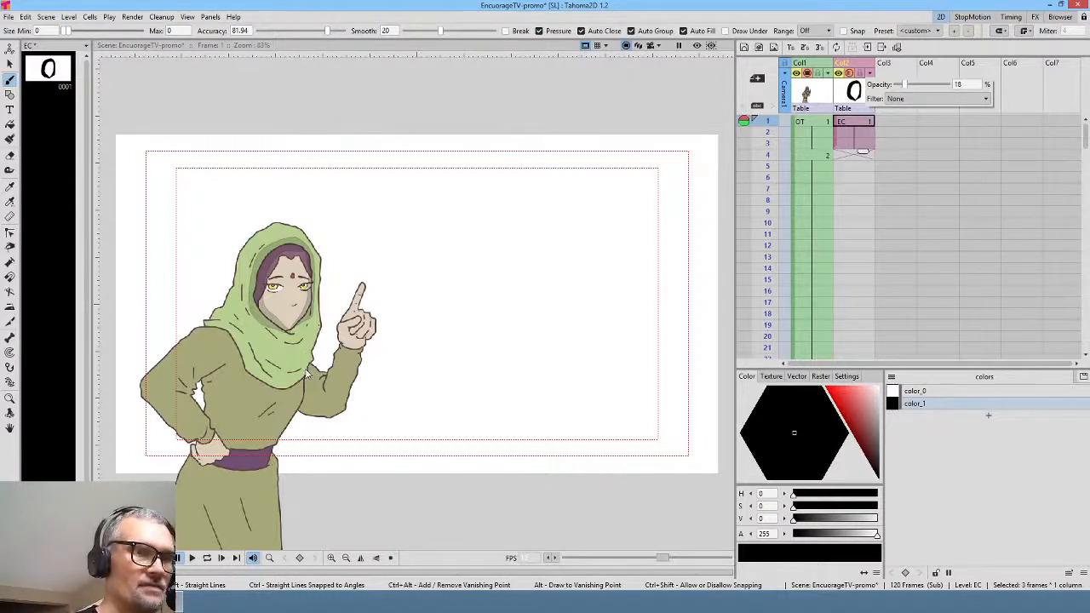
click(860, 125)
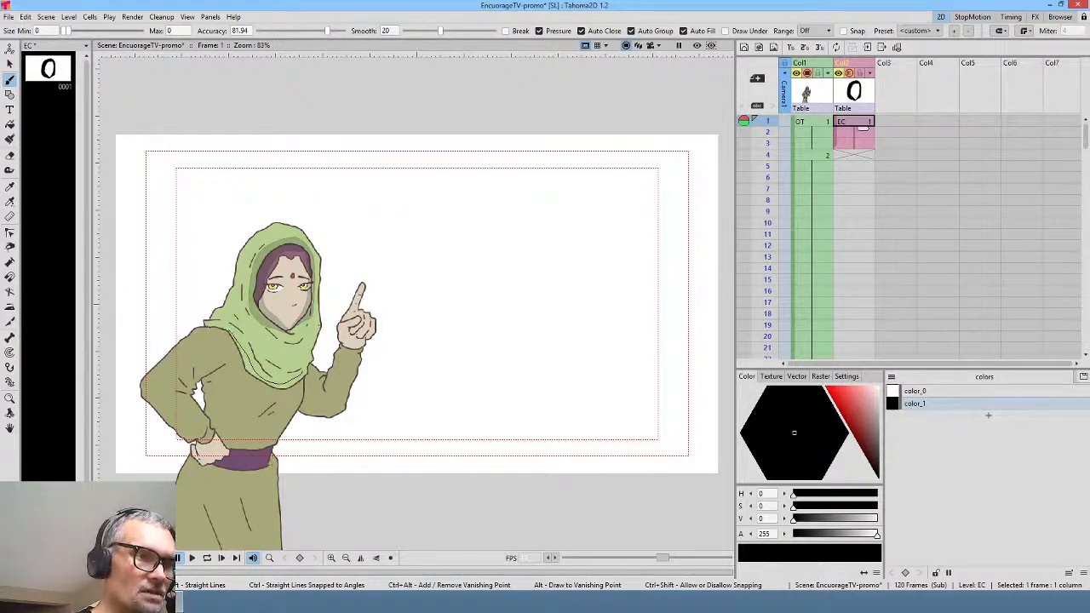
- Brush shadow shapes under the headscarf's lower edge and along the raised hand and forearm at frame 1, undoing the extra patch on the scarf
mouse_move(215, 332)
mouse_down()
mouse_move(252, 391)
mouse_move(271, 397)
mouse_move(299, 364)
mouse_up()
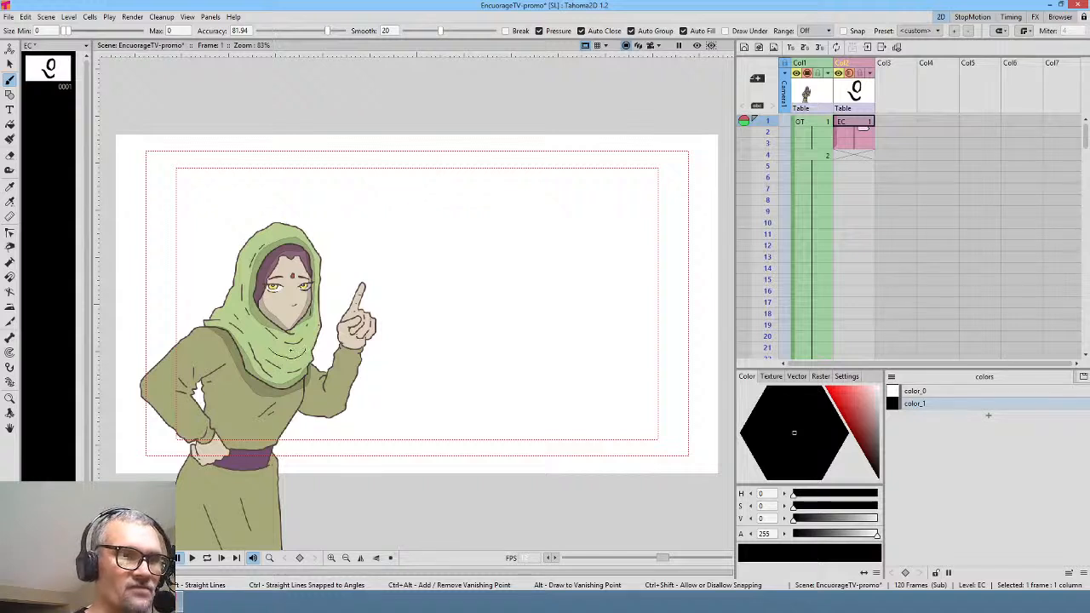
drag(291, 350, 268, 346)
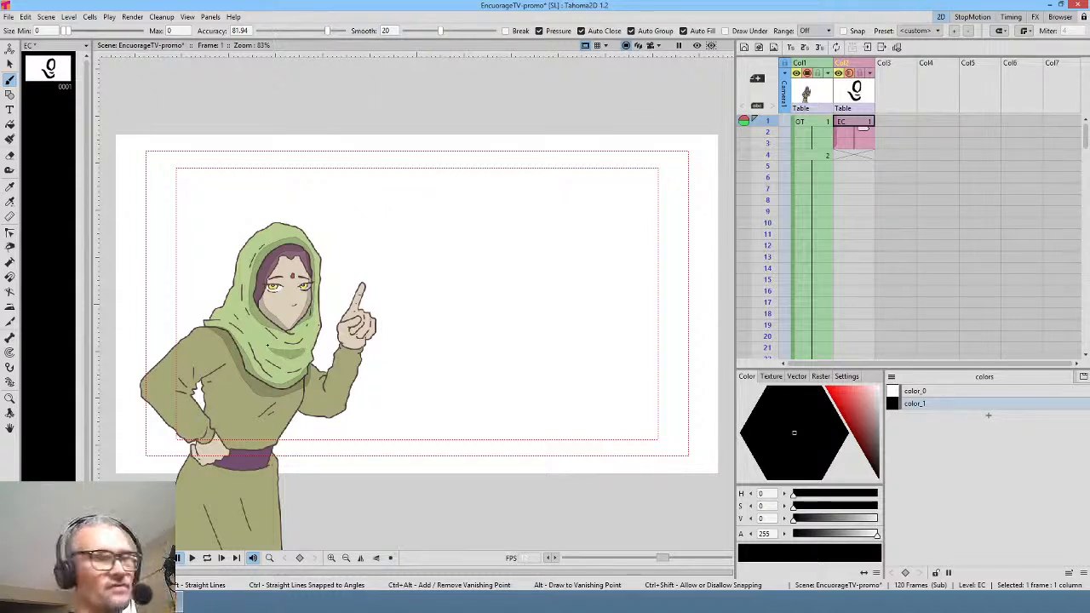
key(ctrl+z)
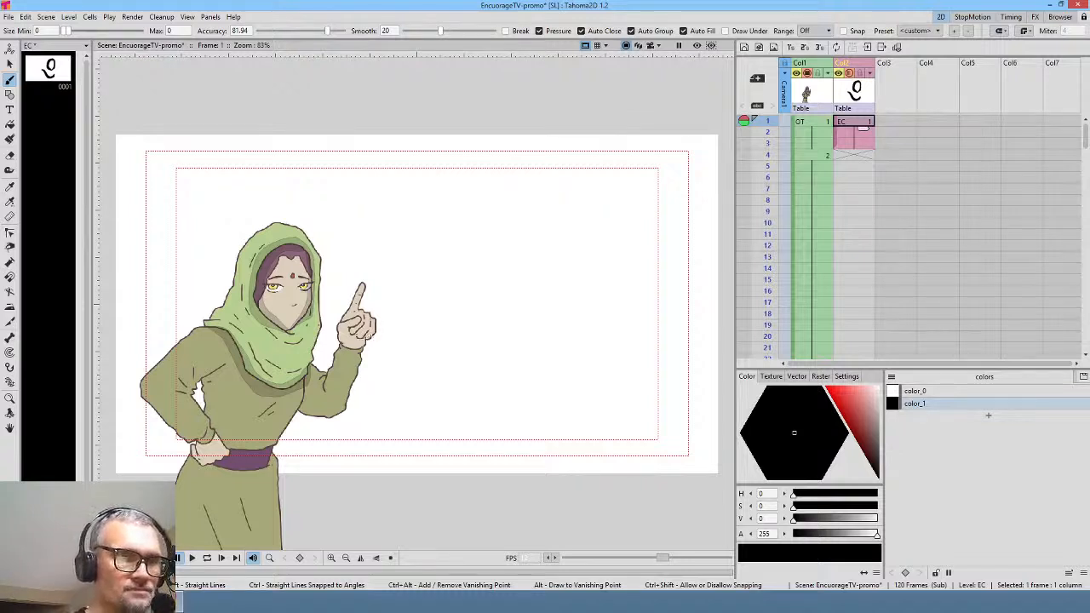
mouse_move(365, 320)
mouse_down()
mouse_move(344, 333)
mouse_move(336, 398)
mouse_move(298, 410)
mouse_move(345, 405)
mouse_move(364, 340)
mouse_up()
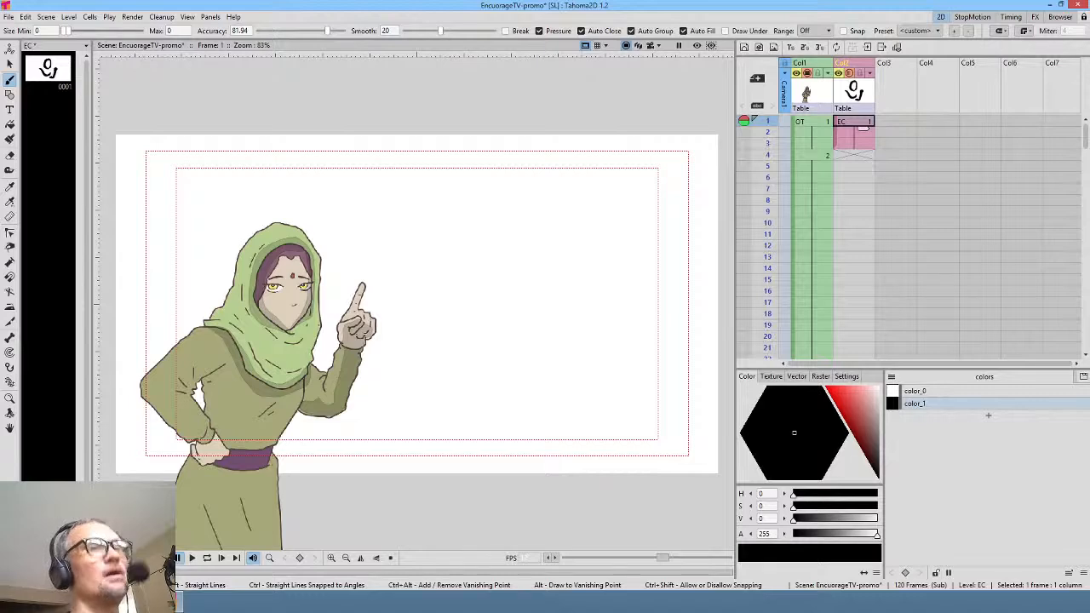
- Brush shadow shapes on the bent arm's upper sleeve, the side of the torso, the belt's upper edge and the lower sleeve at frame 1
drag(460, 315, 499, 277)
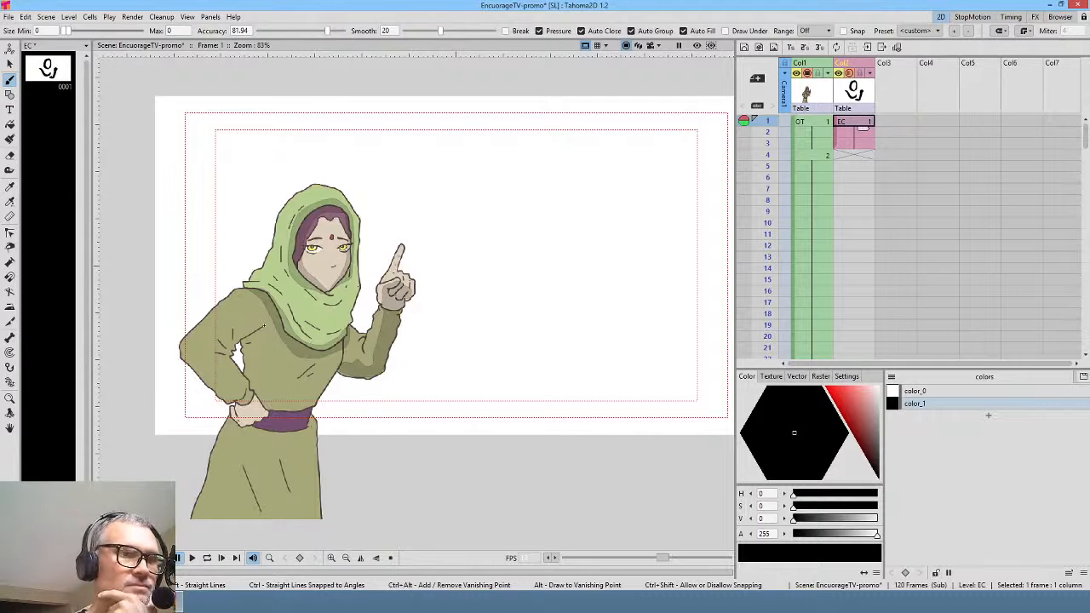
mouse_move(246, 323)
mouse_down()
mouse_move(221, 351)
mouse_move(237, 344)
mouse_up()
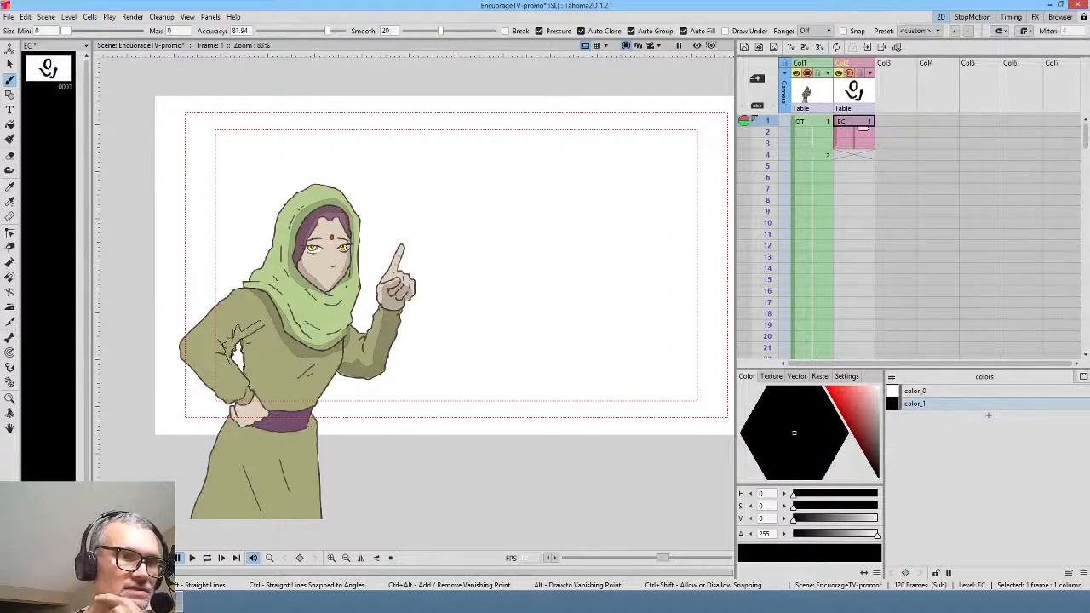
mouse_move(252, 388)
mouse_down()
mouse_move(280, 368)
mouse_move(267, 328)
mouse_up()
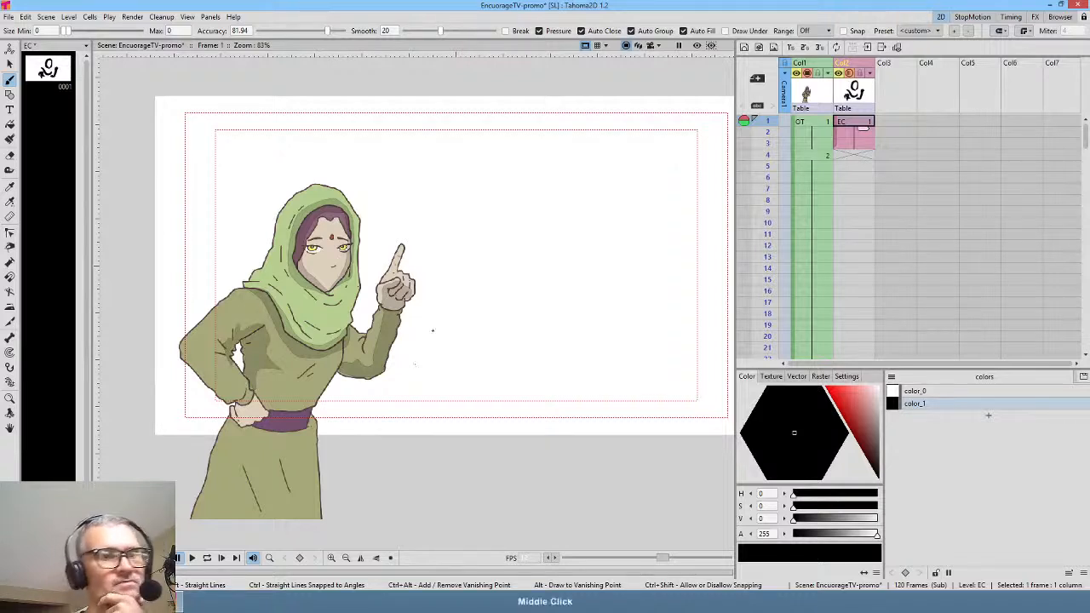
drag(434, 331, 449, 289)
mouse_move(317, 366)
mouse_down()
mouse_move(260, 382)
mouse_move(288, 390)
mouse_move(329, 366)
mouse_up()
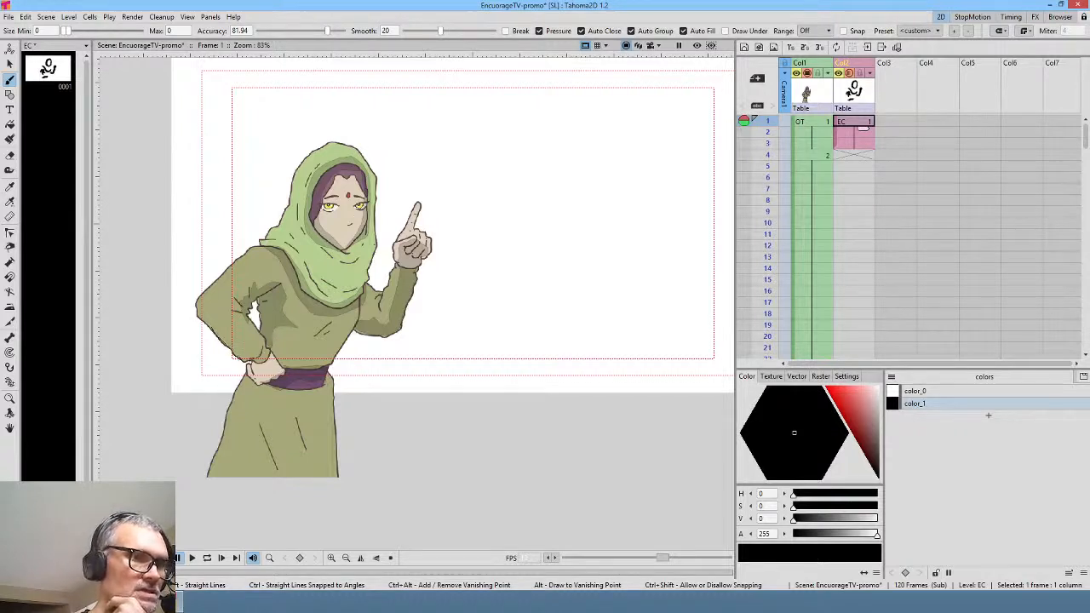
mouse_move(259, 357)
mouse_down()
mouse_move(226, 339)
mouse_move(204, 304)
mouse_up()
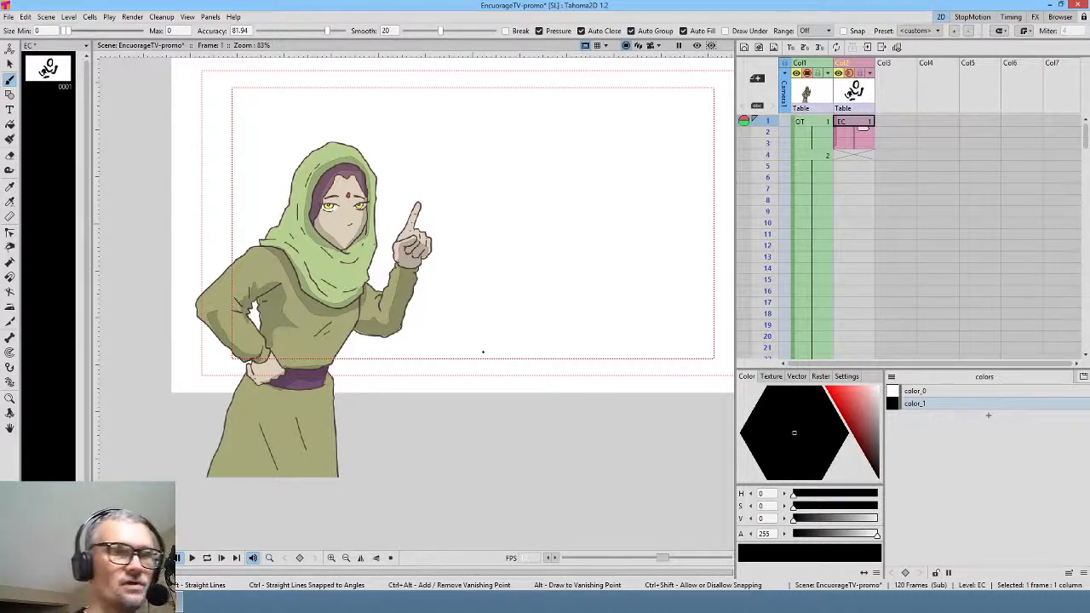
- Compare the woman's pose at frame 4 with frame 1, and save the scene
click(856, 155)
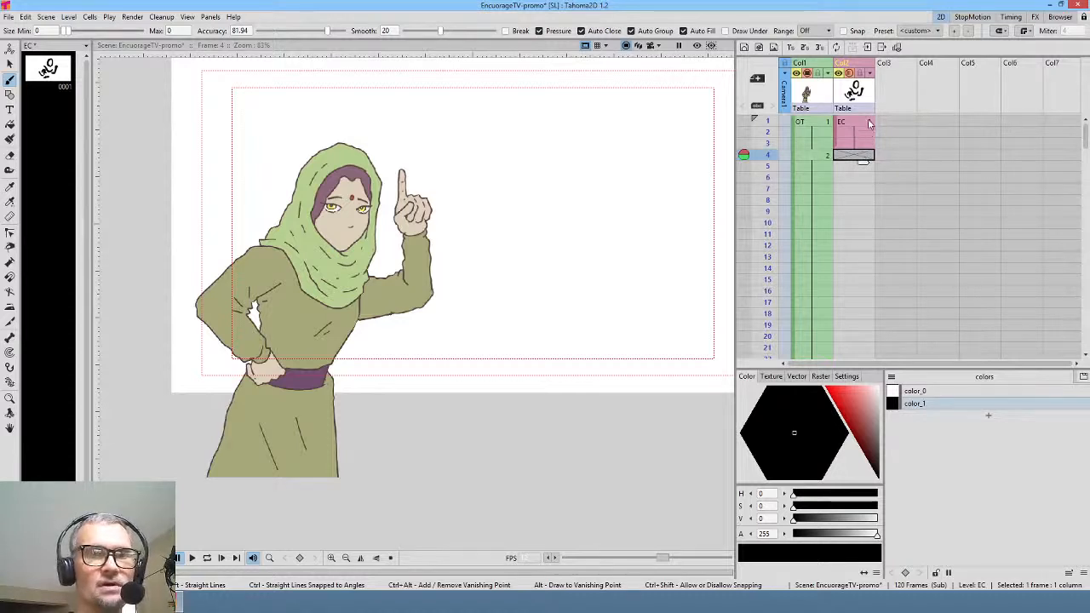
click(867, 121)
click(862, 155)
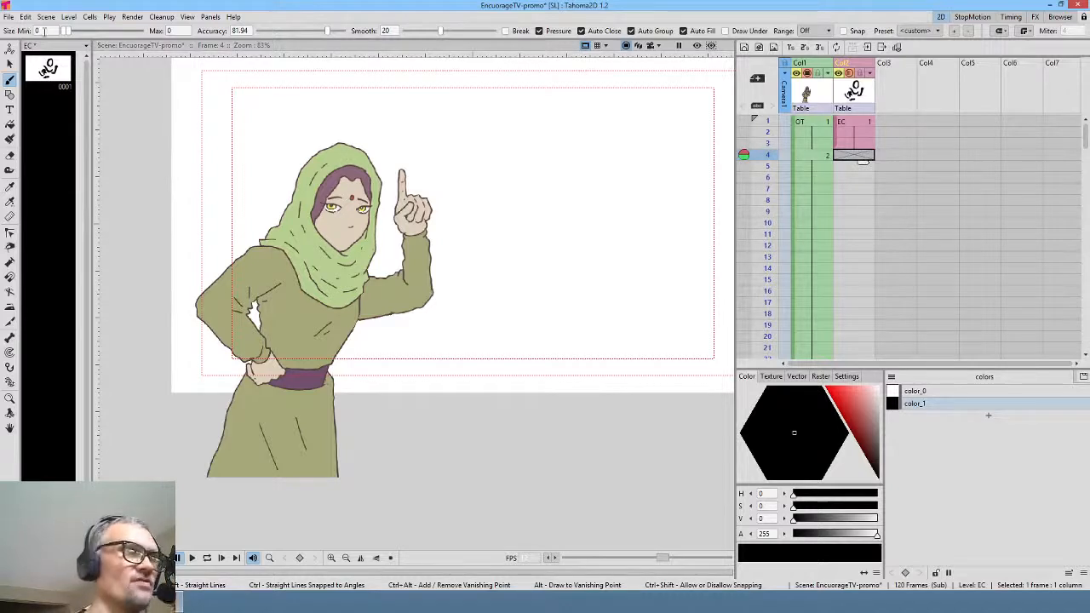
click(9, 17)
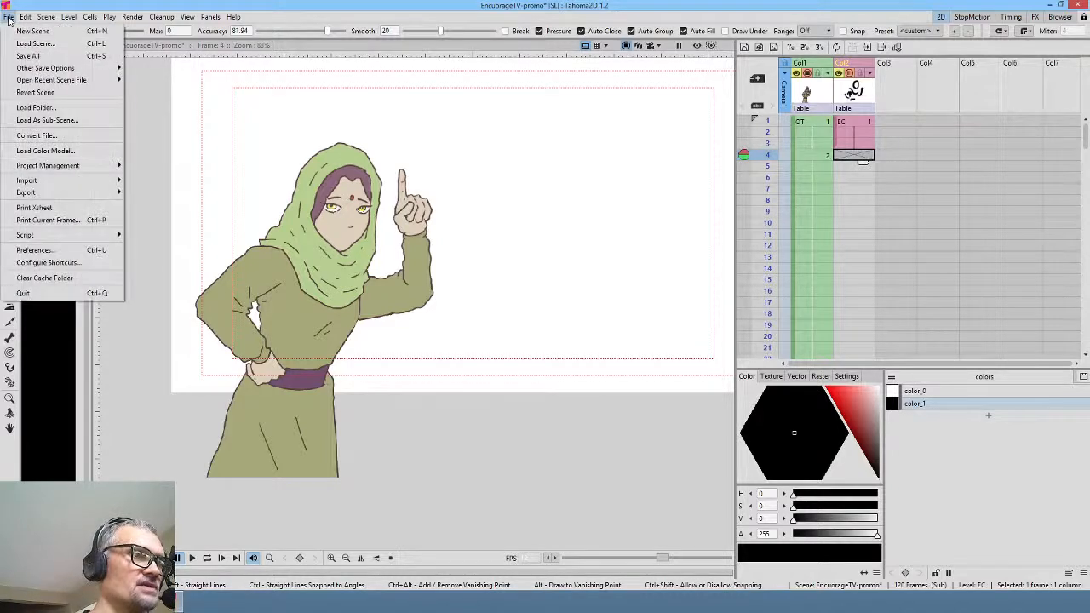
click(28, 61)
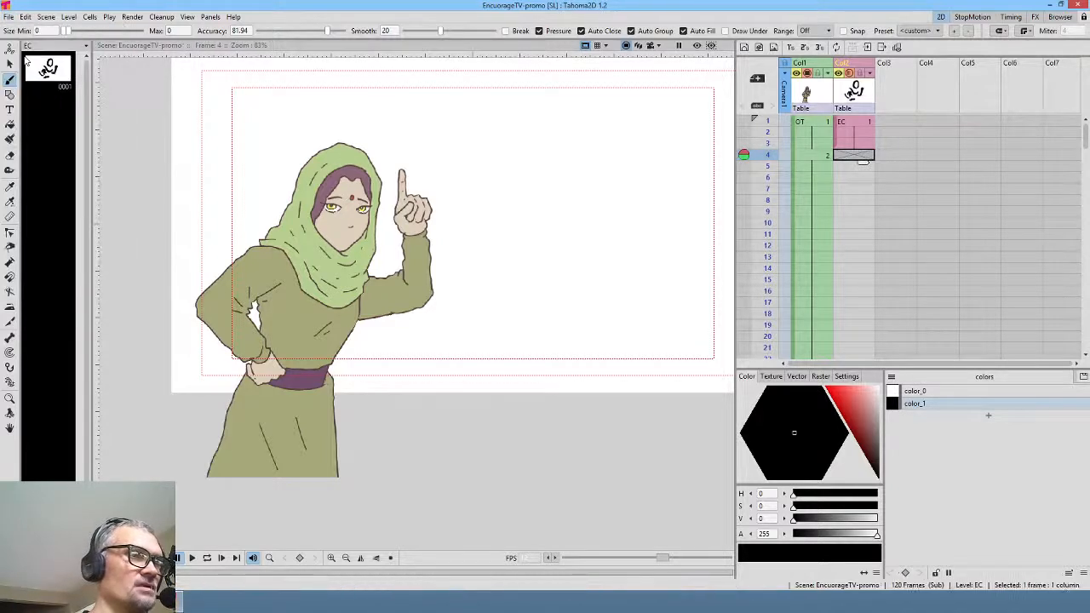
- Try a shadow patch on the skirt below the belt in the EC drawing at frame 1, and undo it
click(860, 123)
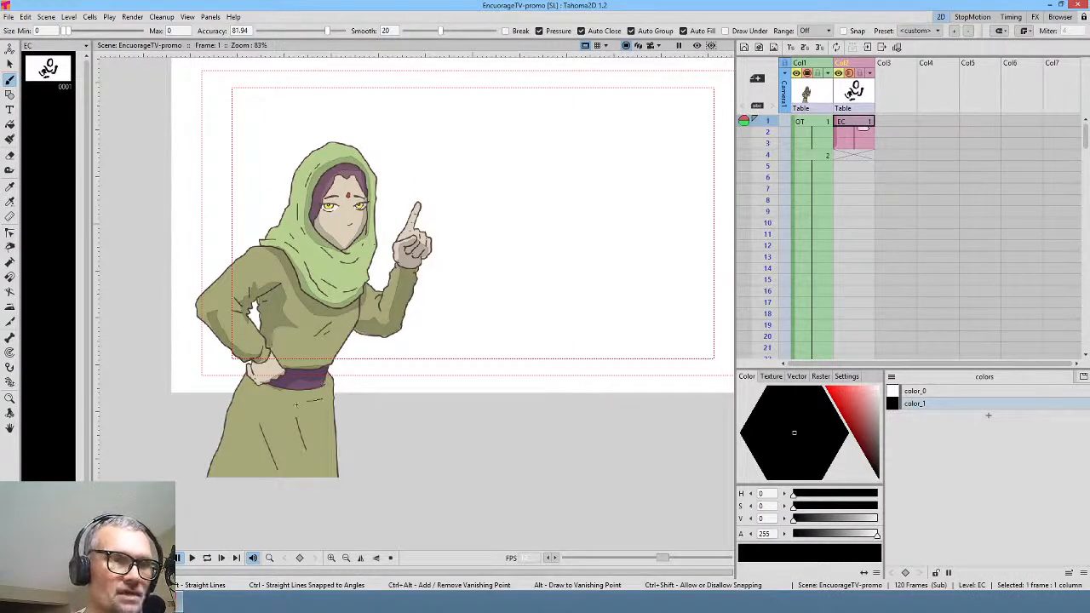
mouse_move(296, 405)
mouse_down()
mouse_move(306, 428)
mouse_move(329, 438)
mouse_move(324, 407)
mouse_up()
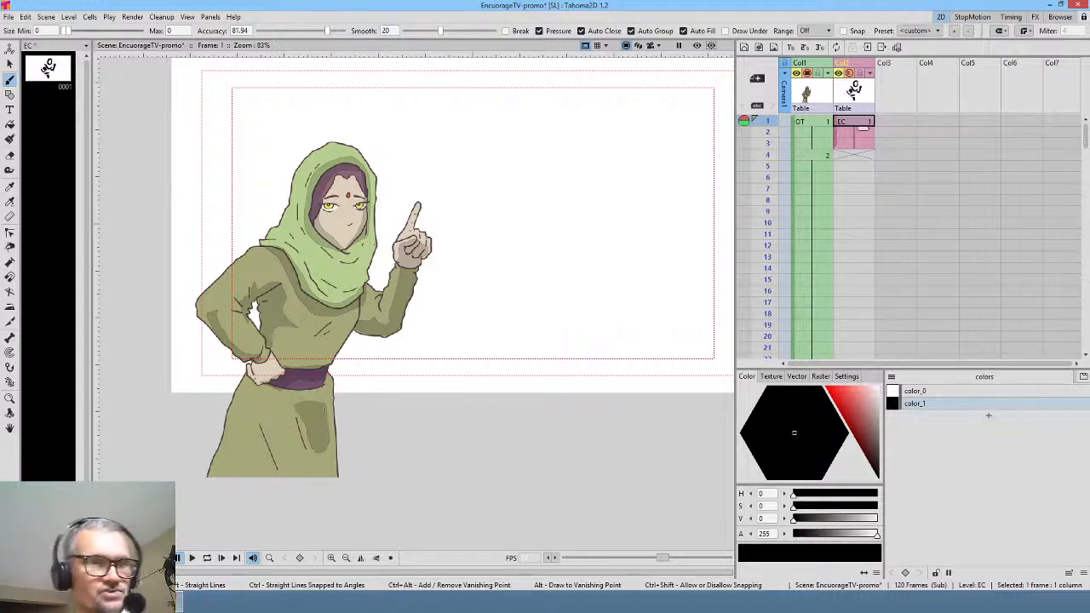
key(ctrl+z)
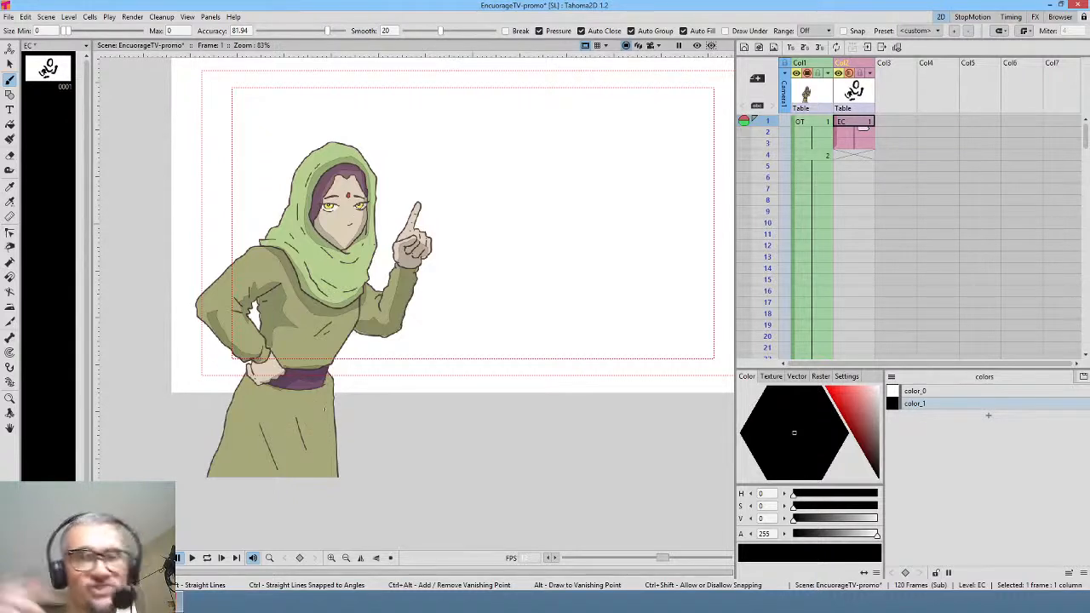
- Flip between frames 3 and 4 to compare the poses, and save the scene
click(859, 156)
key(Up)
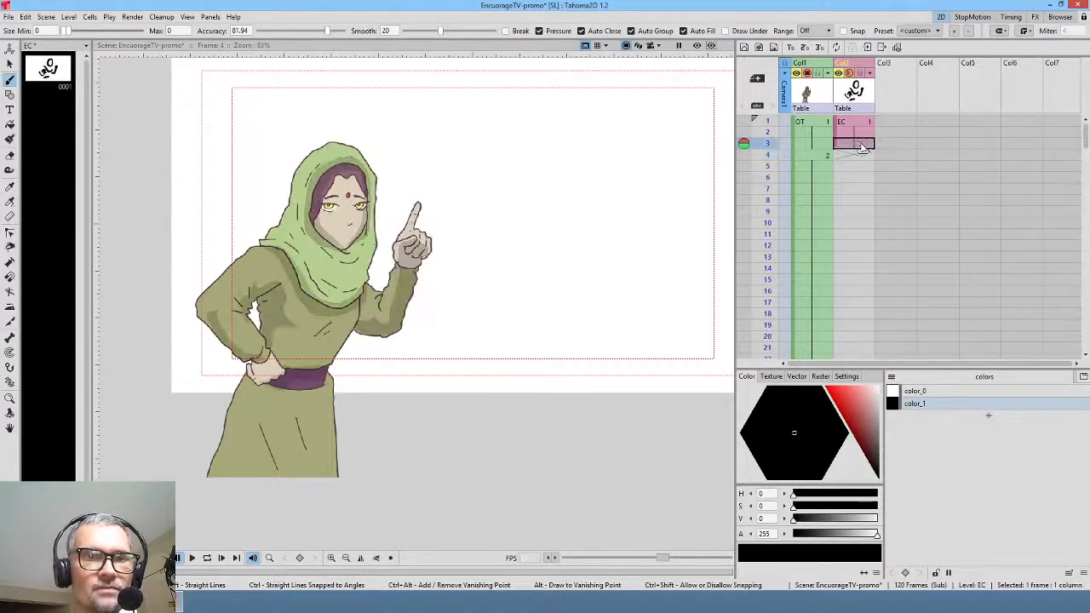
key(Down)
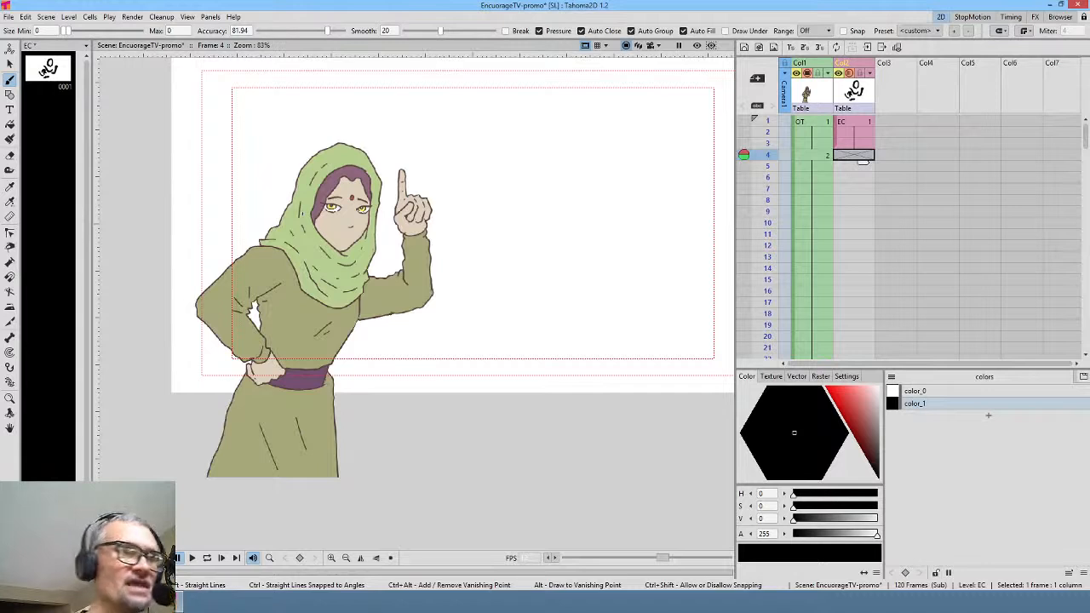
click(8, 17)
click(21, 53)
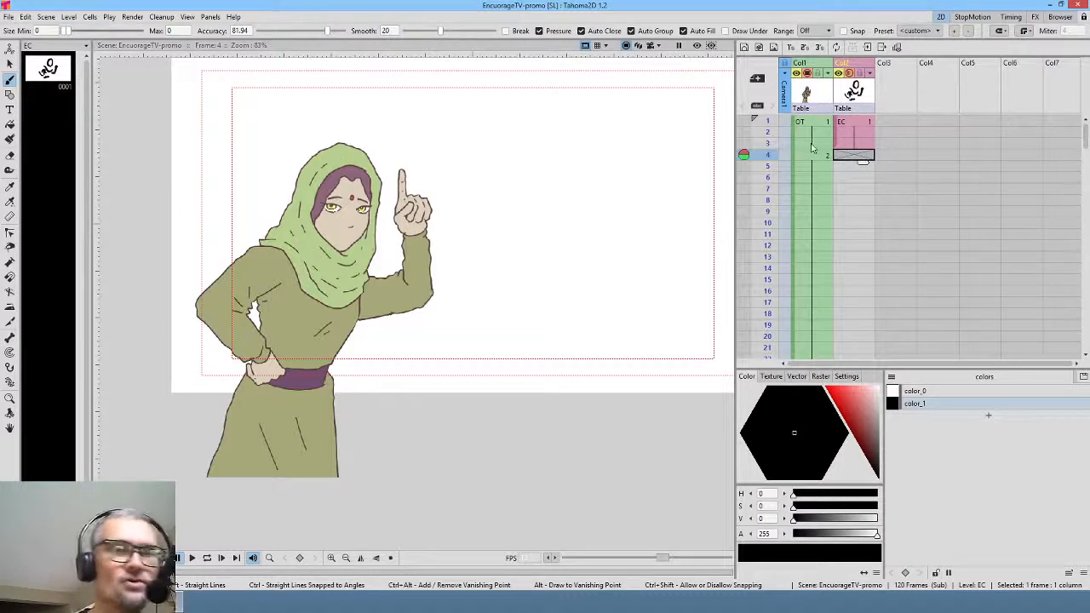
- Try a new EC drawing at frame 4 with a shadow shape around the woman's face, and undo it
click(865, 124)
click(862, 154)
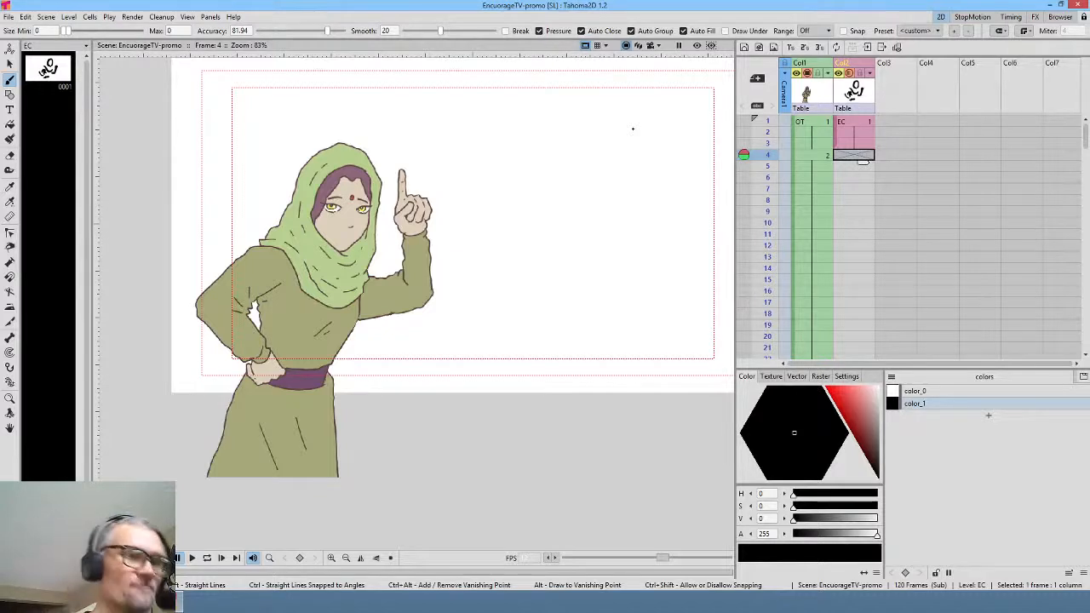
key(alt+d)
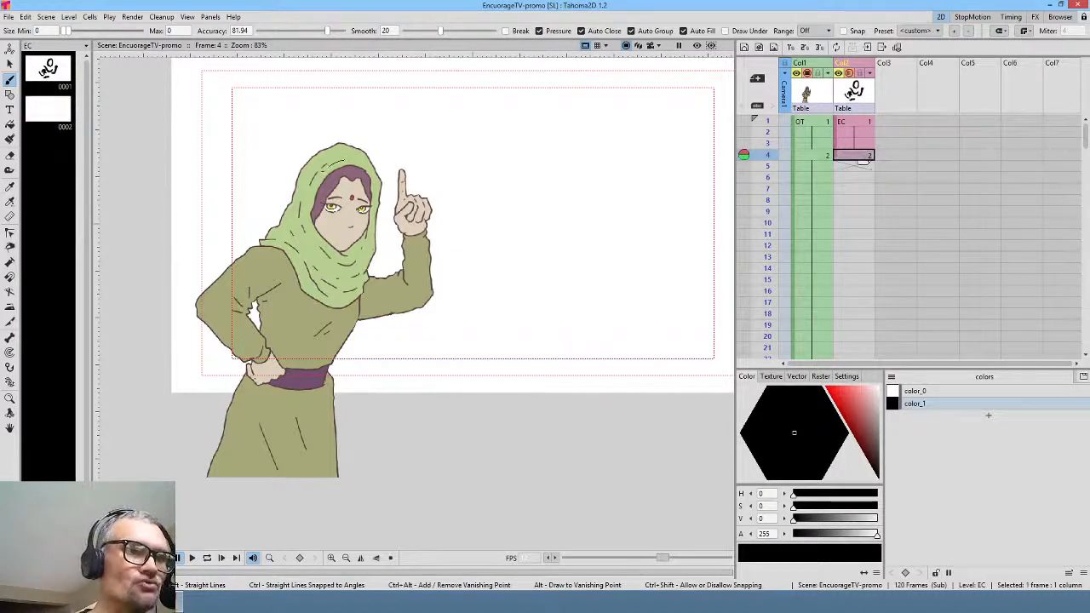
mouse_move(331, 167)
mouse_down()
mouse_move(312, 193)
mouse_move(311, 238)
mouse_move(345, 254)
mouse_move(320, 207)
mouse_move(327, 189)
mouse_move(366, 184)
mouse_move(352, 243)
mouse_move(363, 249)
mouse_move(372, 186)
mouse_move(359, 162)
mouse_up()
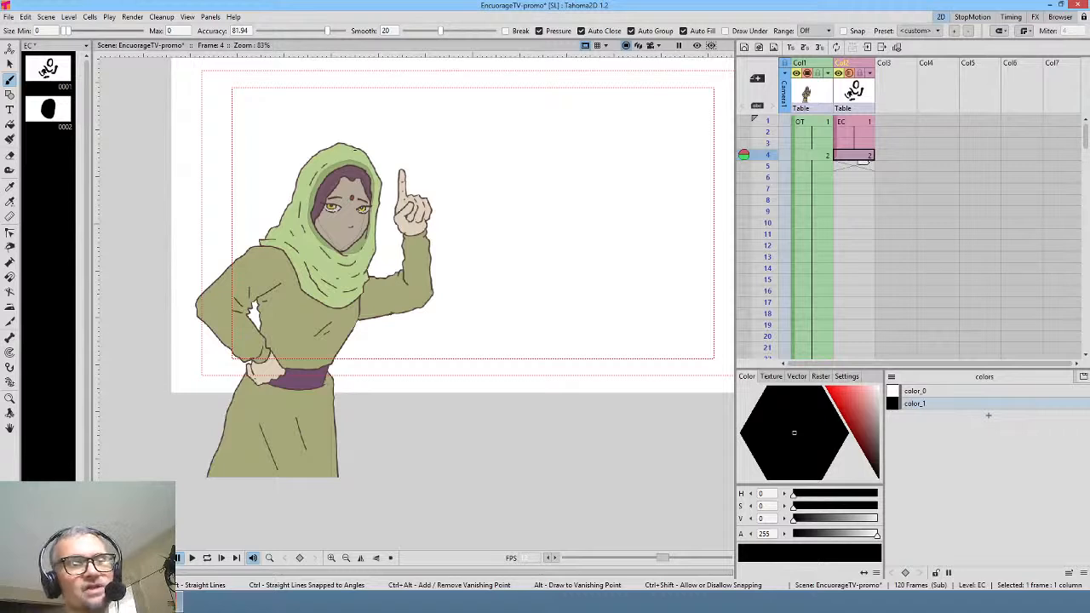
key(ctrl+z)
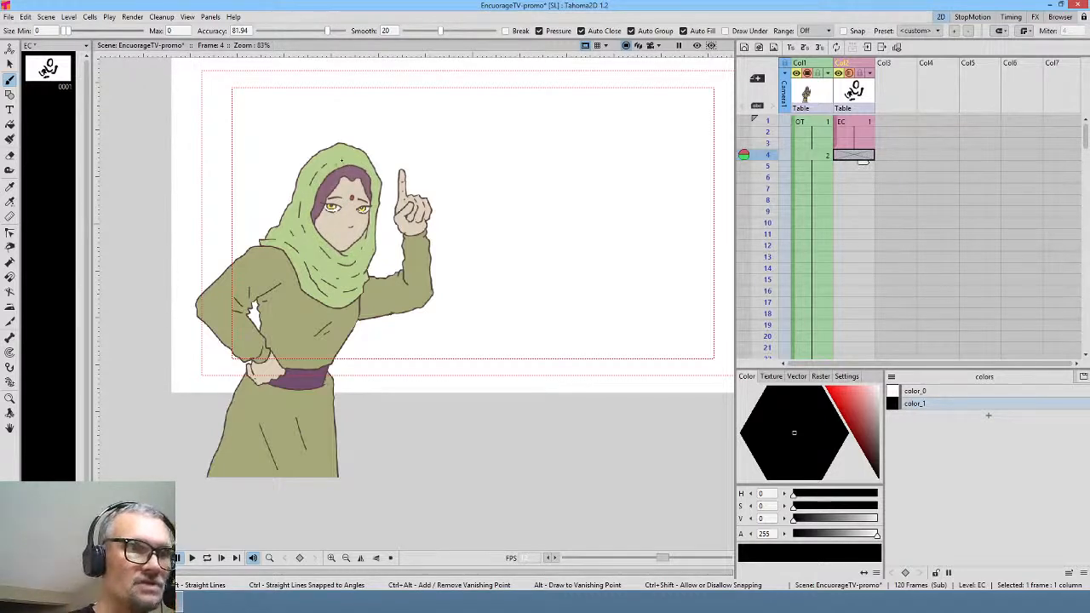
- Brush a closed shadow ring around the face inside the headscarf on the EC level at frame 4, and compare it with frame 1
mouse_move(341, 160)
mouse_down()
mouse_move(312, 182)
mouse_move(307, 215)
mouse_move(314, 240)
mouse_move(338, 252)
mouse_move(319, 211)
mouse_move(337, 180)
mouse_move(367, 196)
mouse_move(344, 251)
mouse_move(374, 182)
mouse_move(349, 159)
mouse_up()
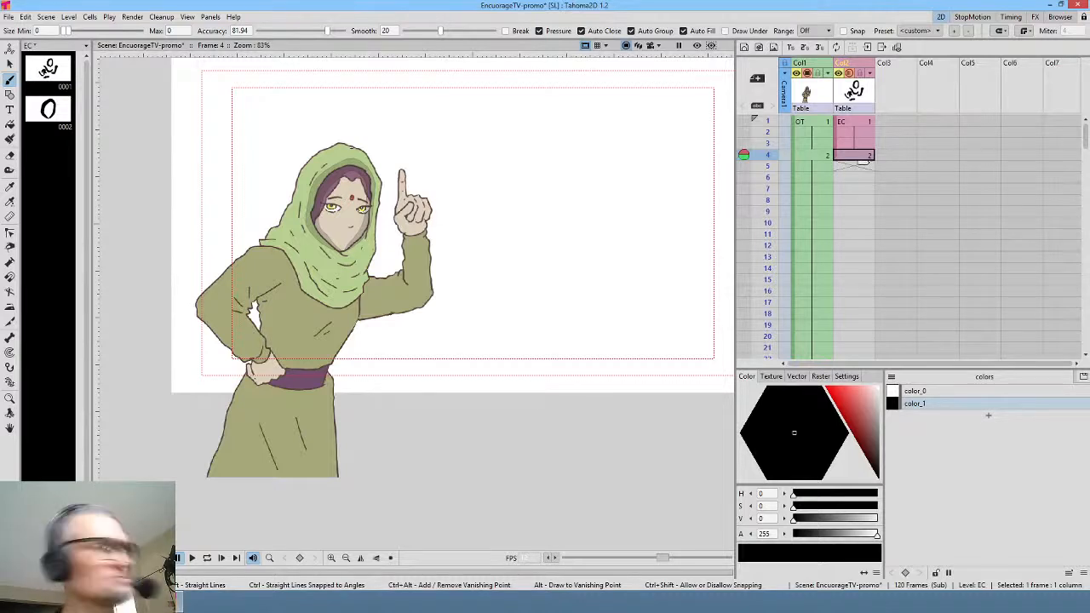
key(comma)
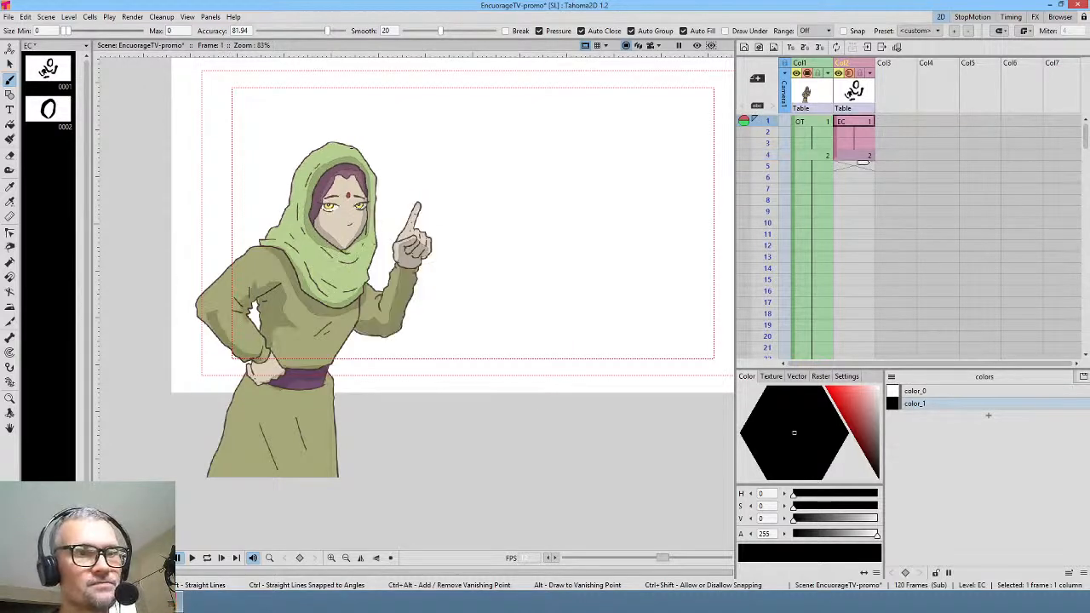
key(period)
key(comma)
key(period)
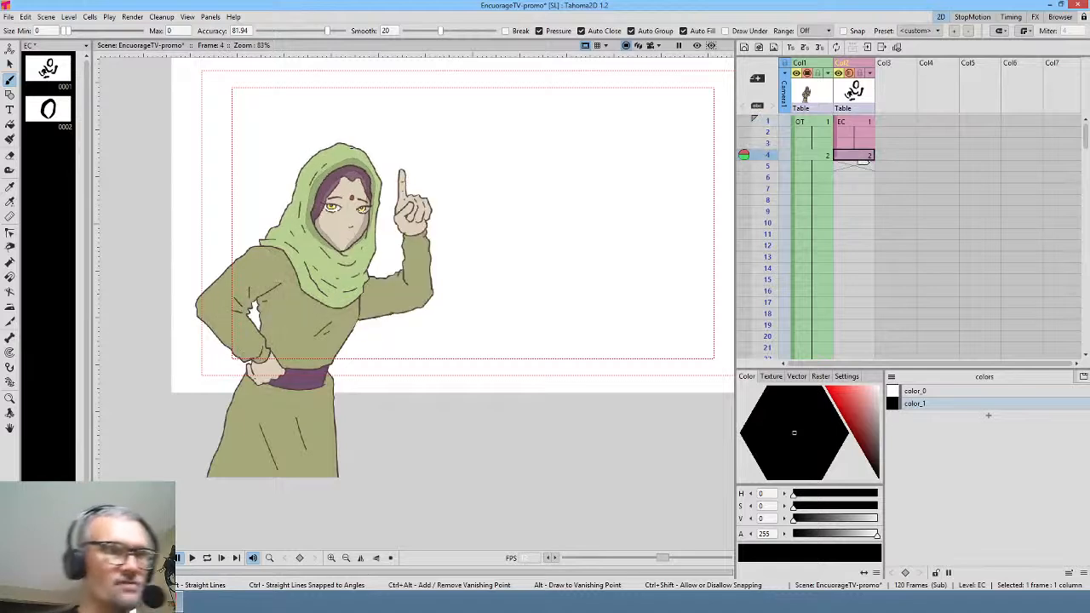
key(comma)
key(period)
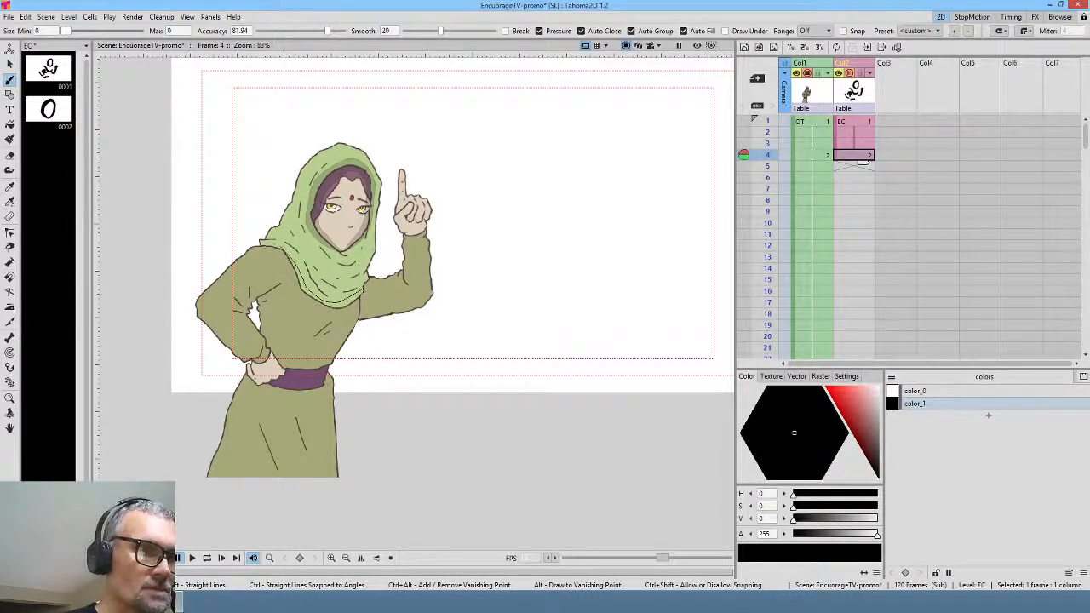
- Brush shadows under the headscarf and along the raised arm's underside at frame 4, and flip to frame 1 and back to compare
mouse_move(293, 281)
mouse_down()
mouse_move(327, 312)
mouse_move(364, 303)
mouse_up()
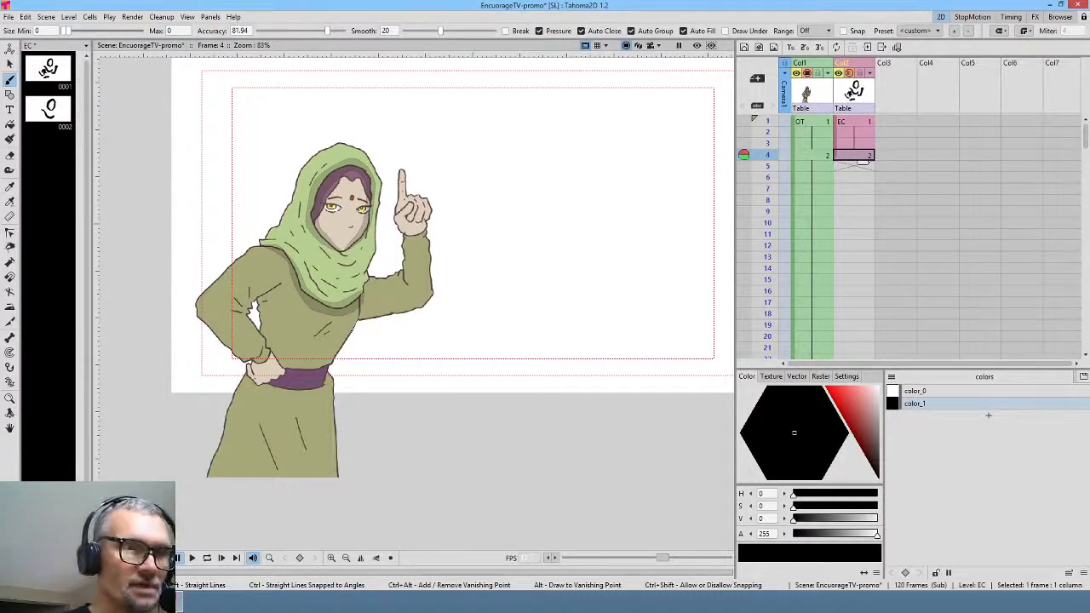
drag(363, 303, 425, 292)
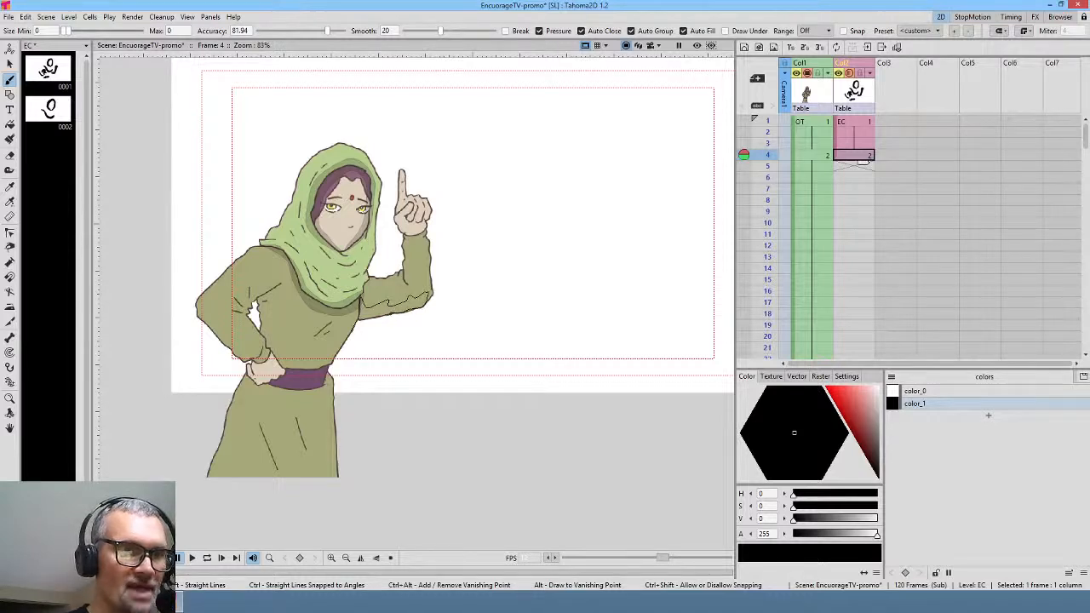
drag(359, 319, 360, 300)
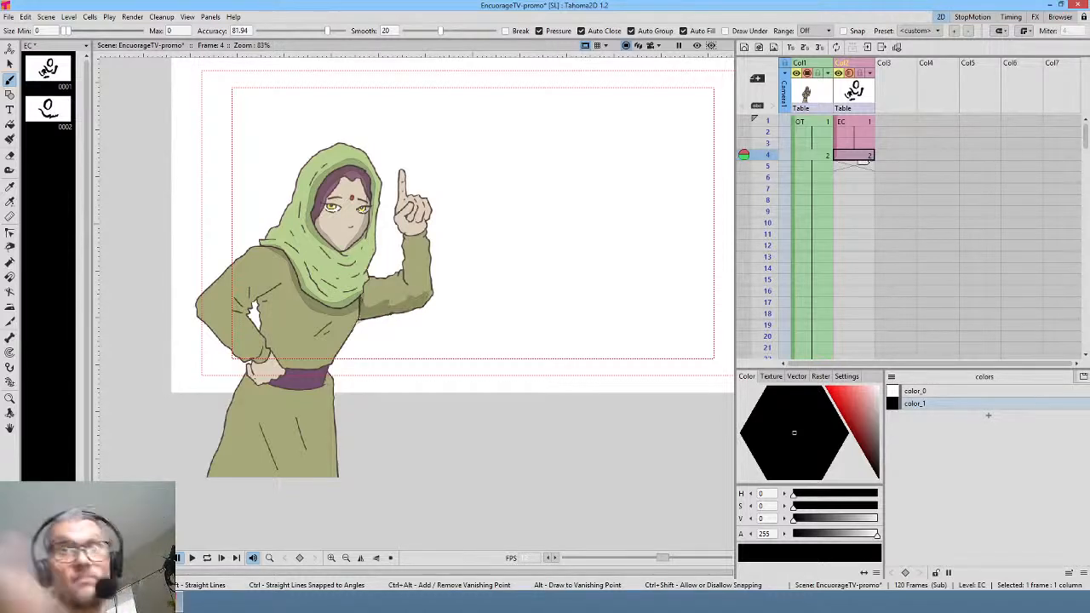
key(comma)
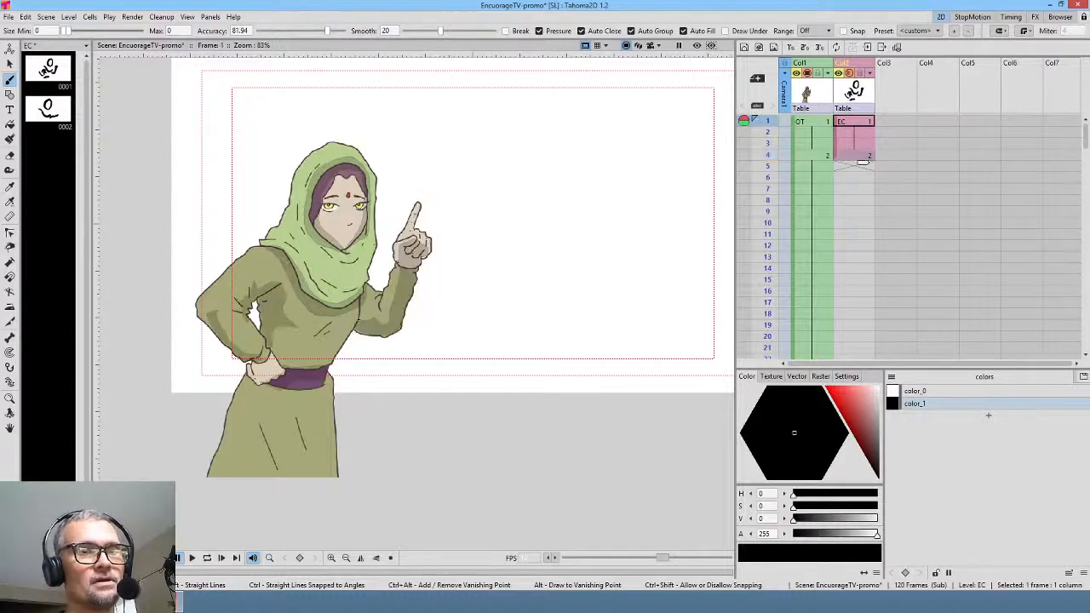
key(period)
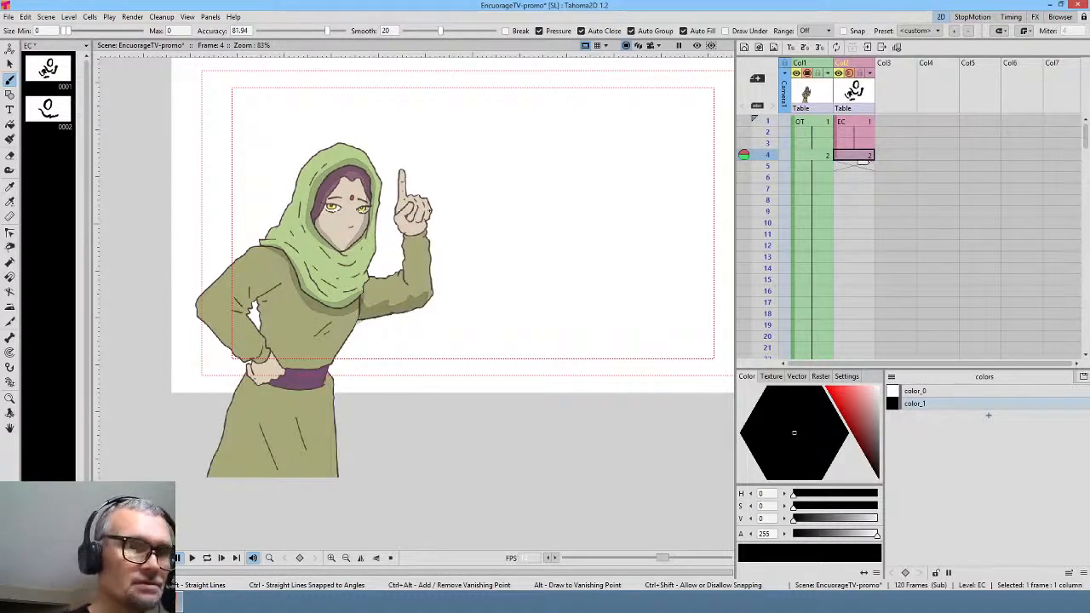
- Brush closed shadow shapes on the raised hand and along the outer edge of its forearm on the EC level at frame 4
mouse_move(425, 206)
mouse_down()
mouse_move(406, 218)
mouse_move(409, 233)
mouse_move(427, 227)
mouse_move(428, 212)
mouse_up()
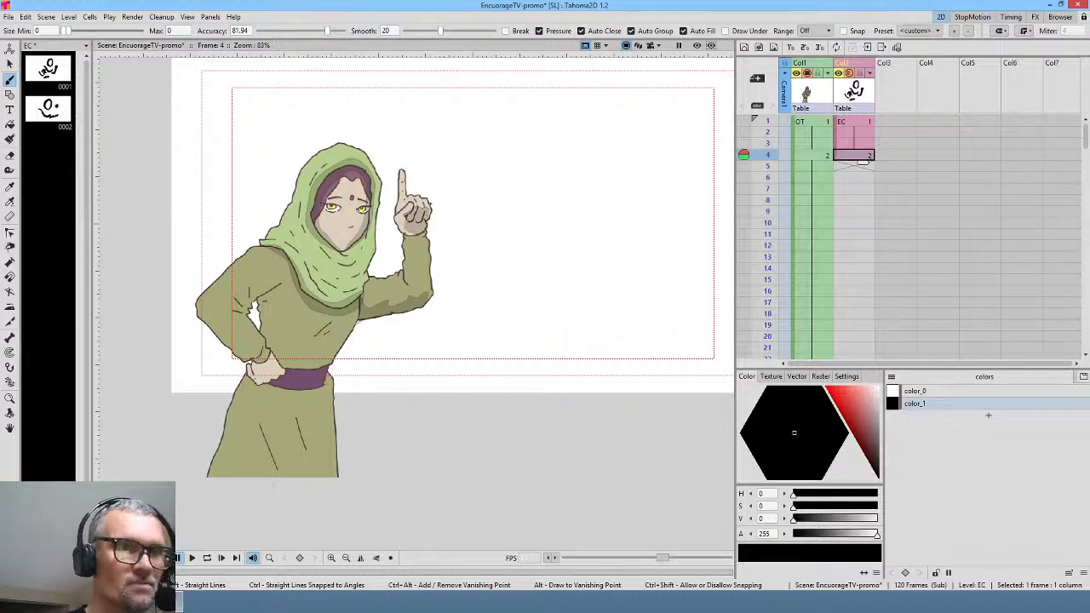
key(.)
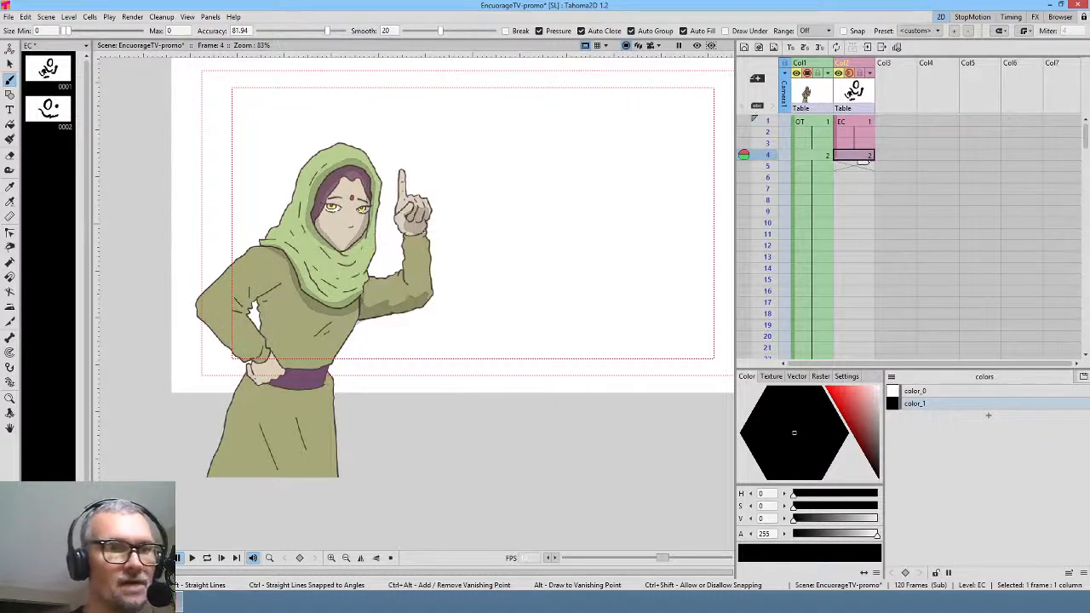
mouse_move(423, 232)
mouse_down()
mouse_move(411, 234)
mouse_move(424, 303)
mouse_up()
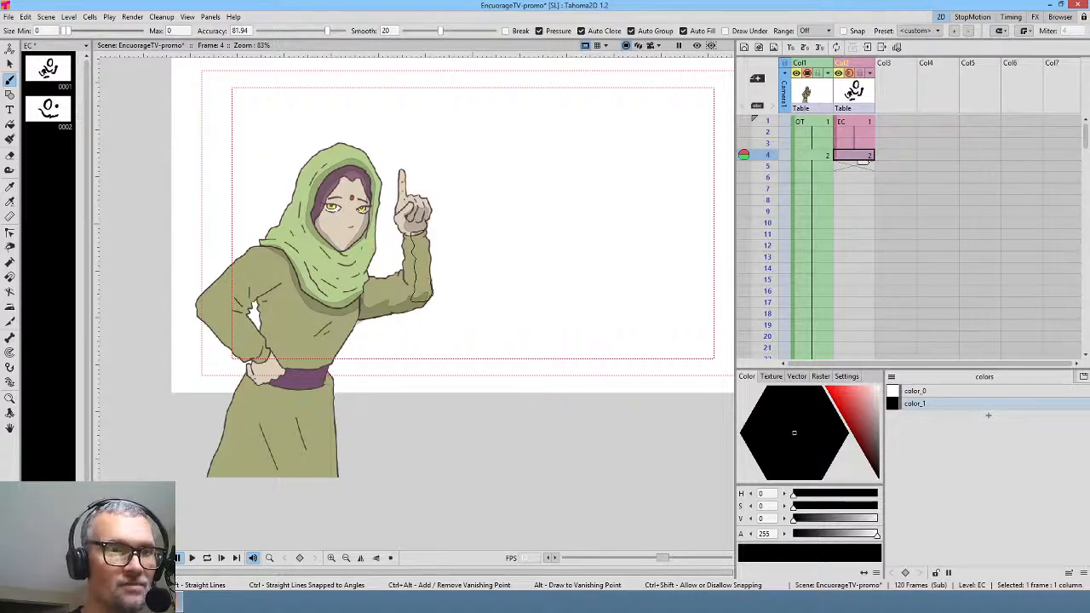
drag(430, 259, 413, 235)
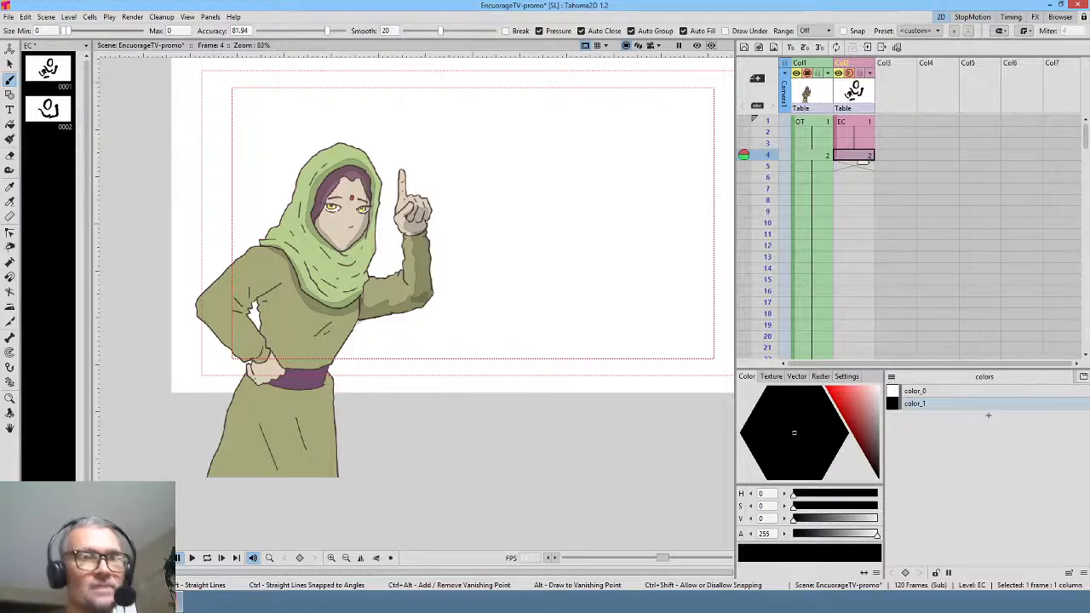
- Enable Column Color Filter and Transparency for Rendering in the scene settings, previewing frame 4 before and after
click(696, 46)
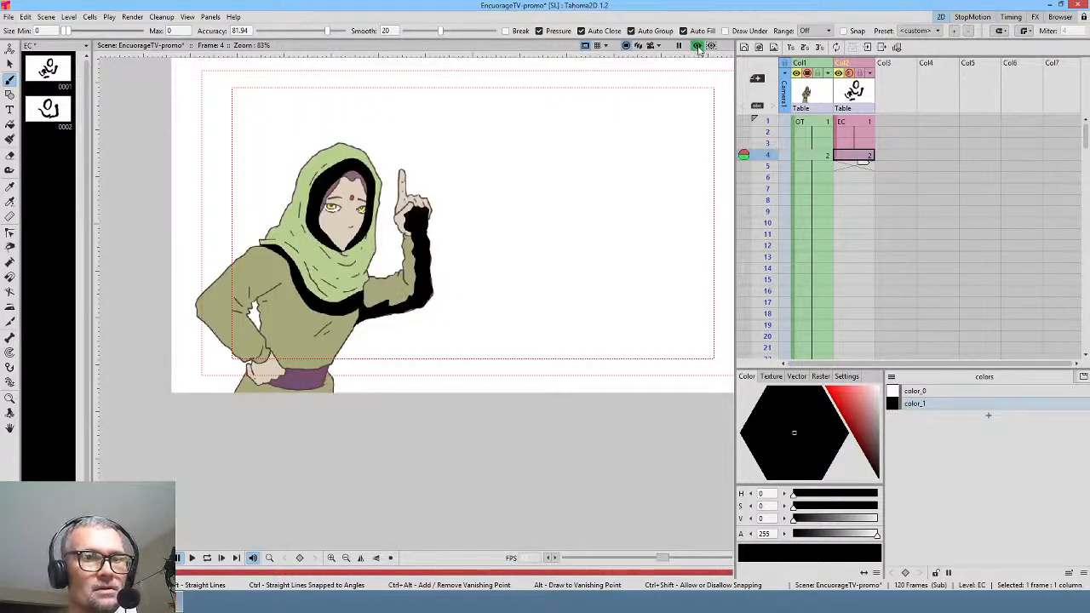
click(696, 46)
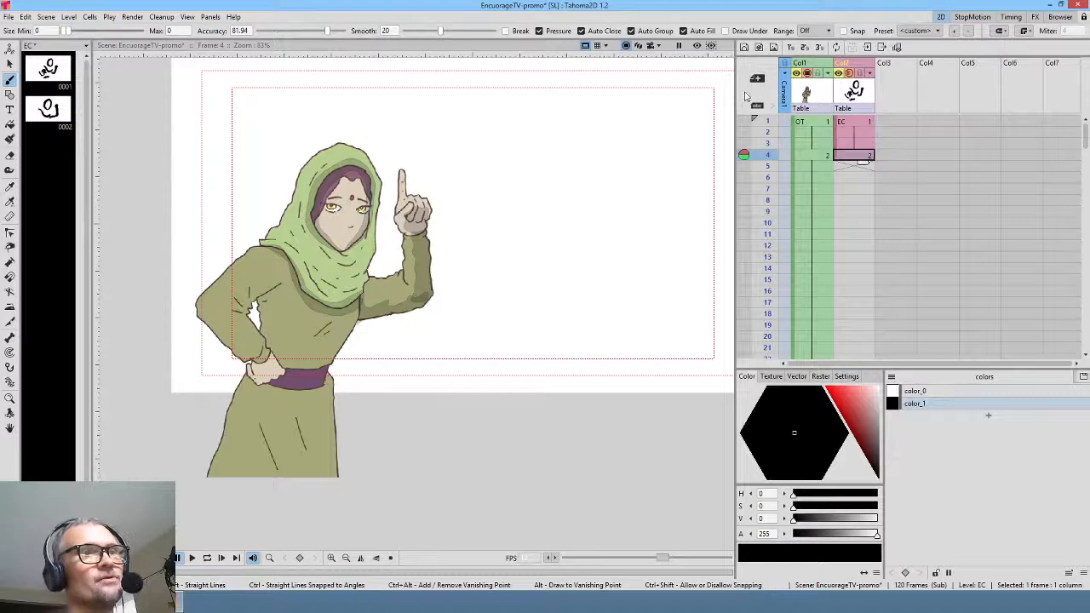
click(49, 18)
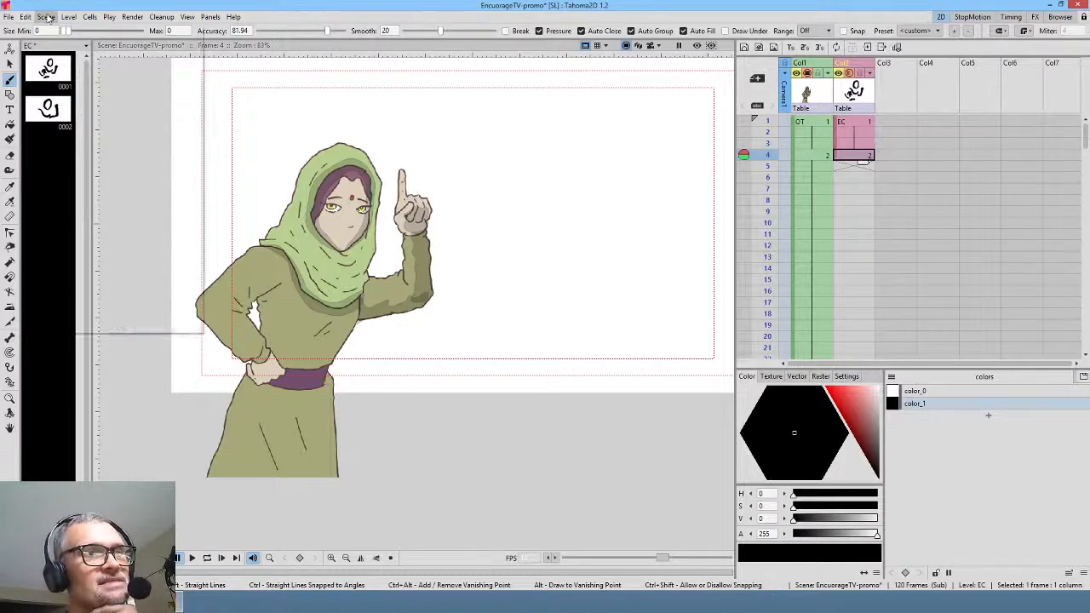
click(68, 31)
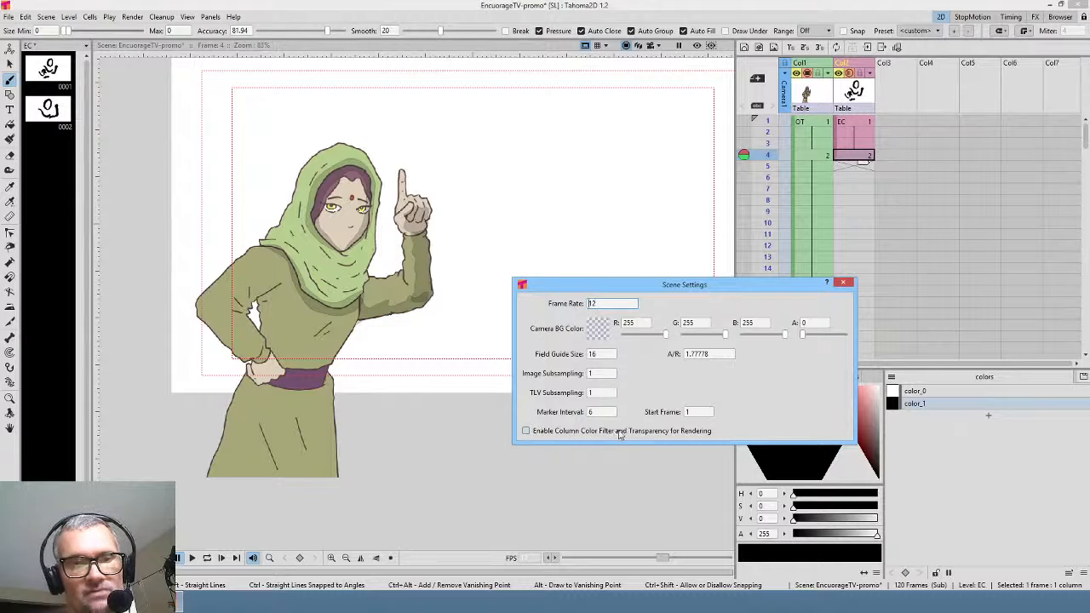
click(570, 432)
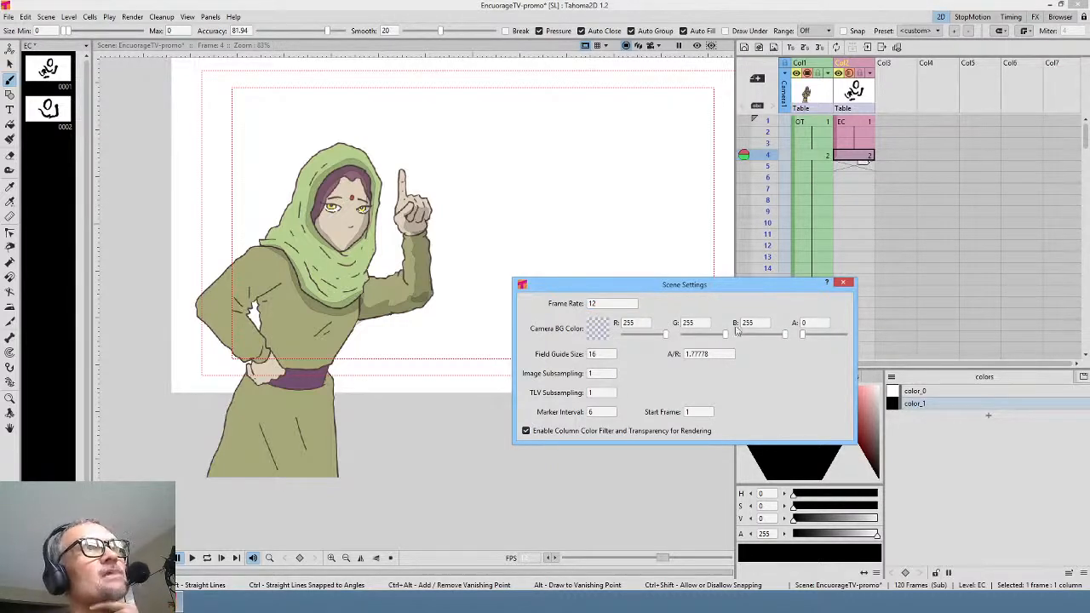
click(843, 282)
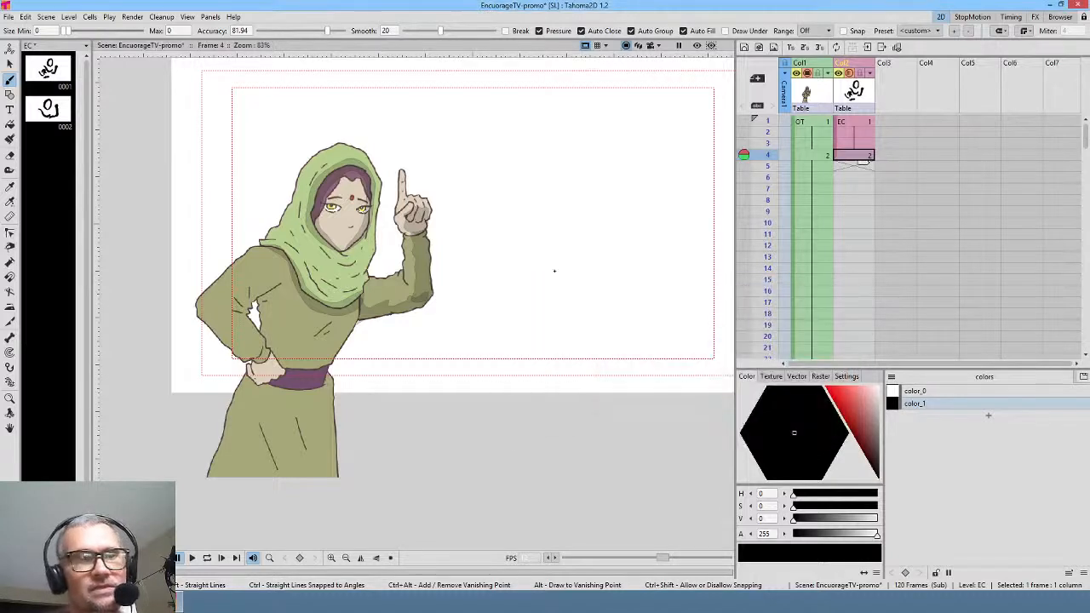
click(696, 45)
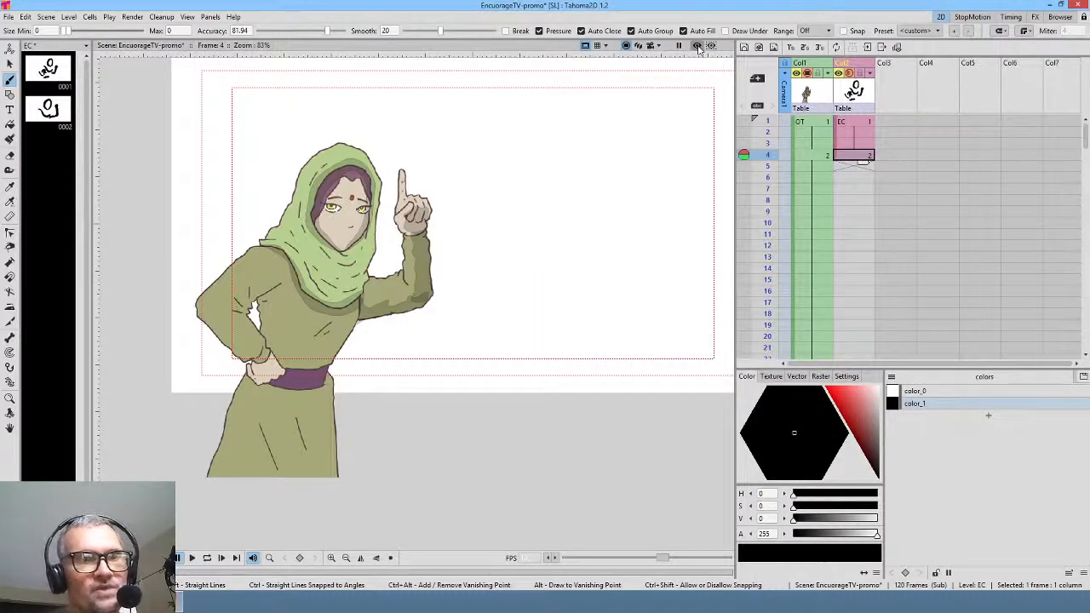
- Set the EC column's opacity to 13% and reselect its frame 4 cell
click(870, 73)
drag(893, 84, 904, 88)
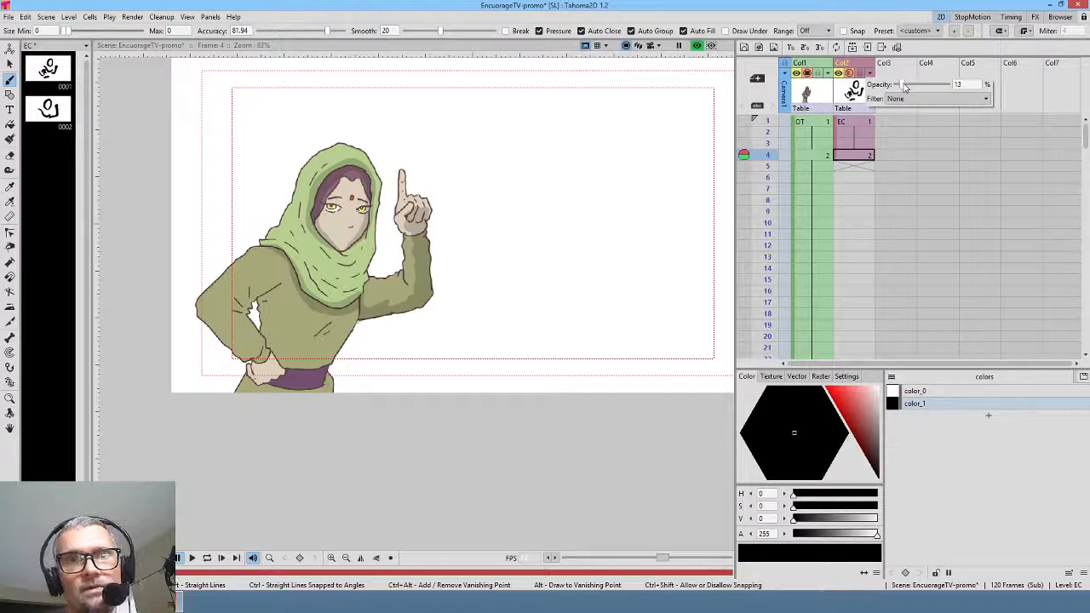
click(858, 156)
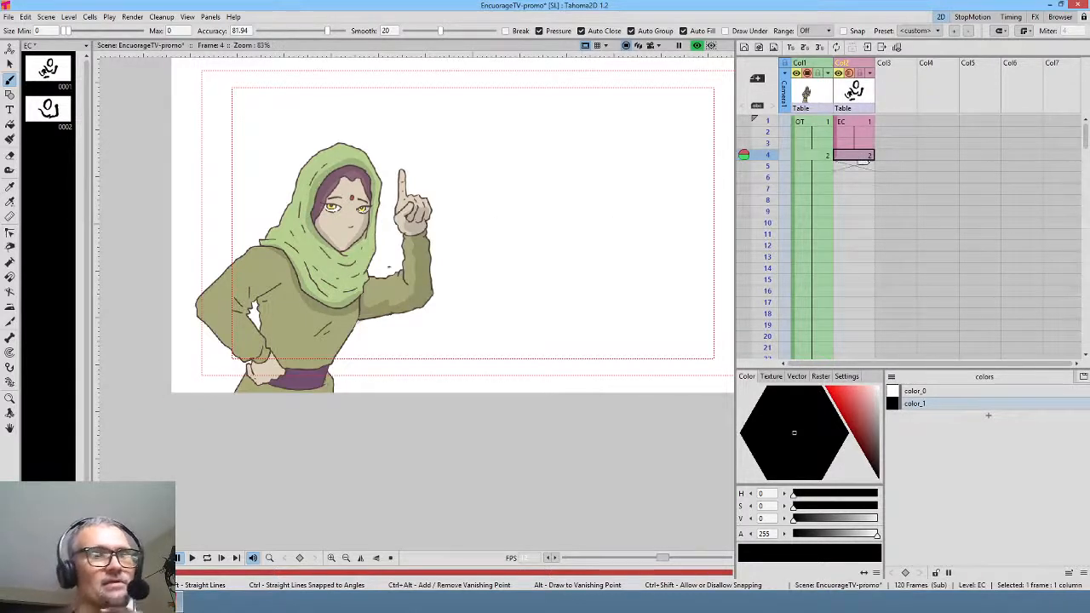
- Copy the shadows of the bent arm, torso side and belt from the frame 1 EC drawing into the frame 4 drawing
click(837, 122)
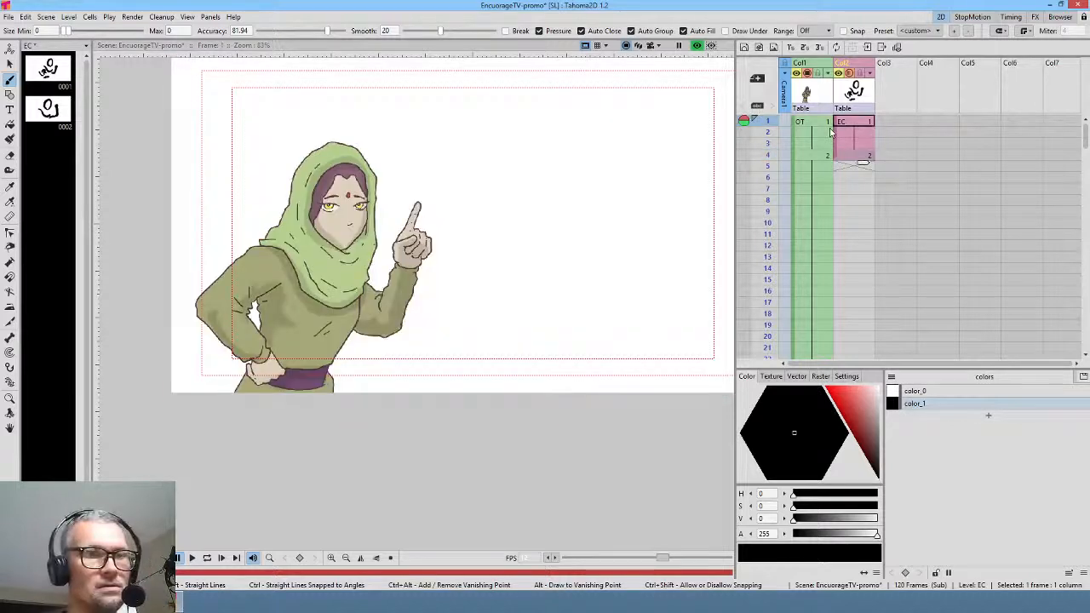
key(period)
key(comma)
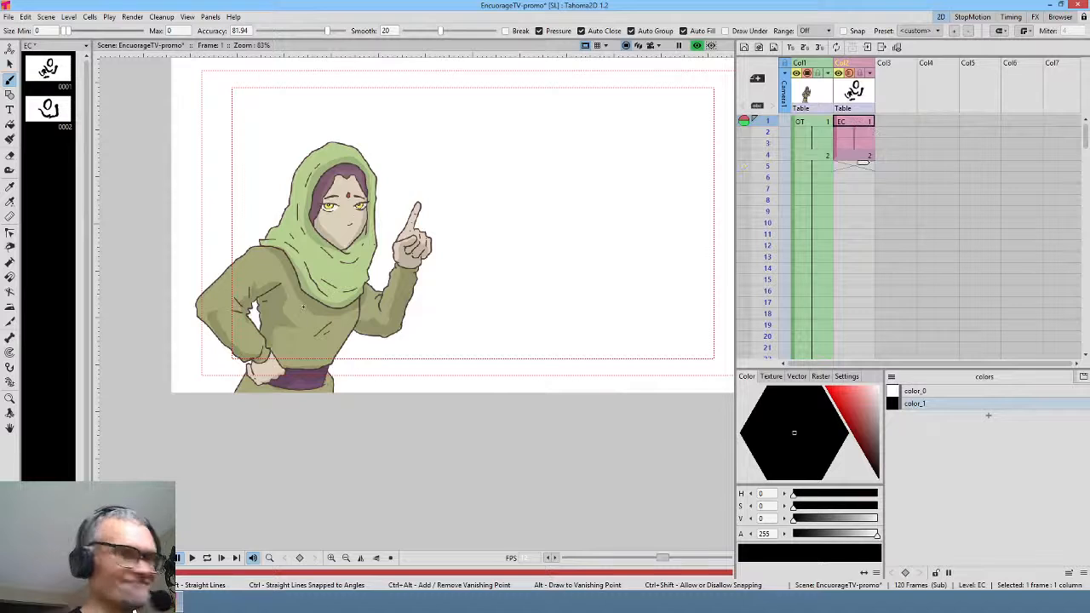
key(s)
click(307, 335)
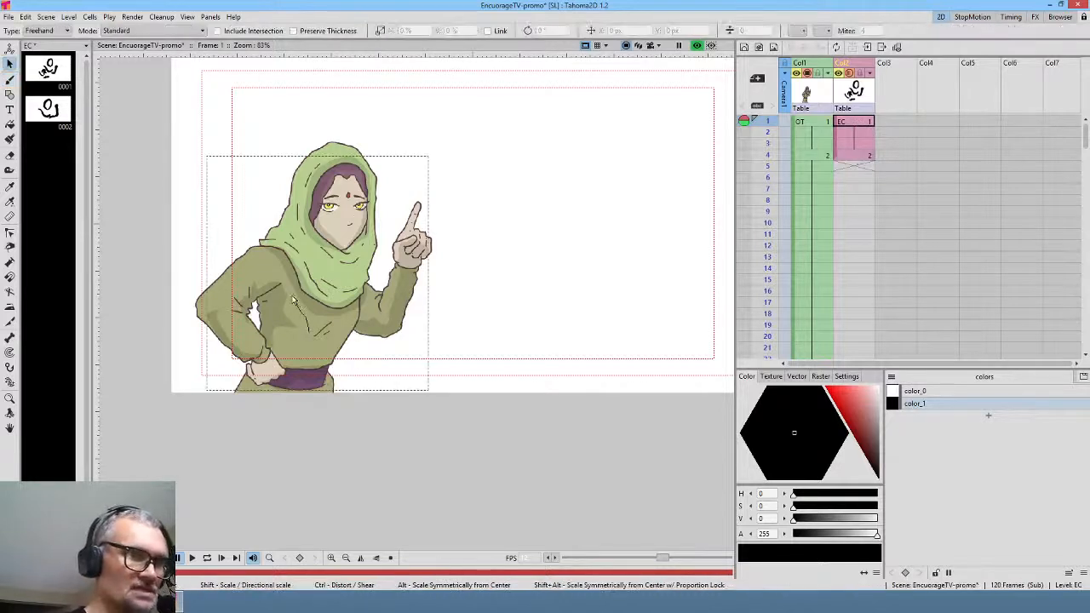
mouse_move(280, 277)
mouse_down()
mouse_move(179, 332)
mouse_move(211, 409)
mouse_move(286, 441)
mouse_move(335, 413)
mouse_move(353, 382)
mouse_move(312, 325)
mouse_up()
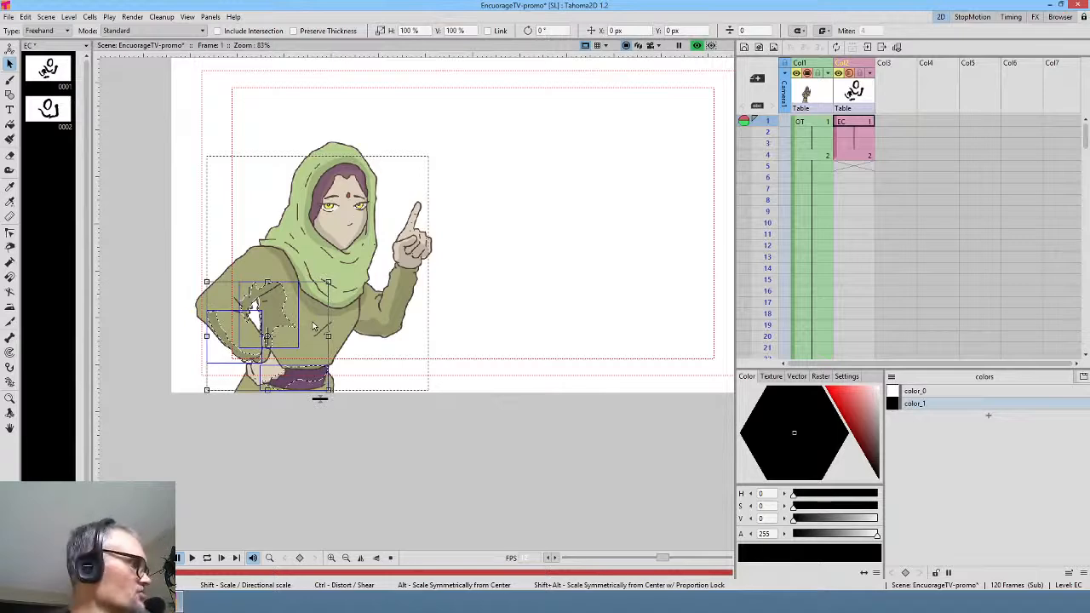
key(period)
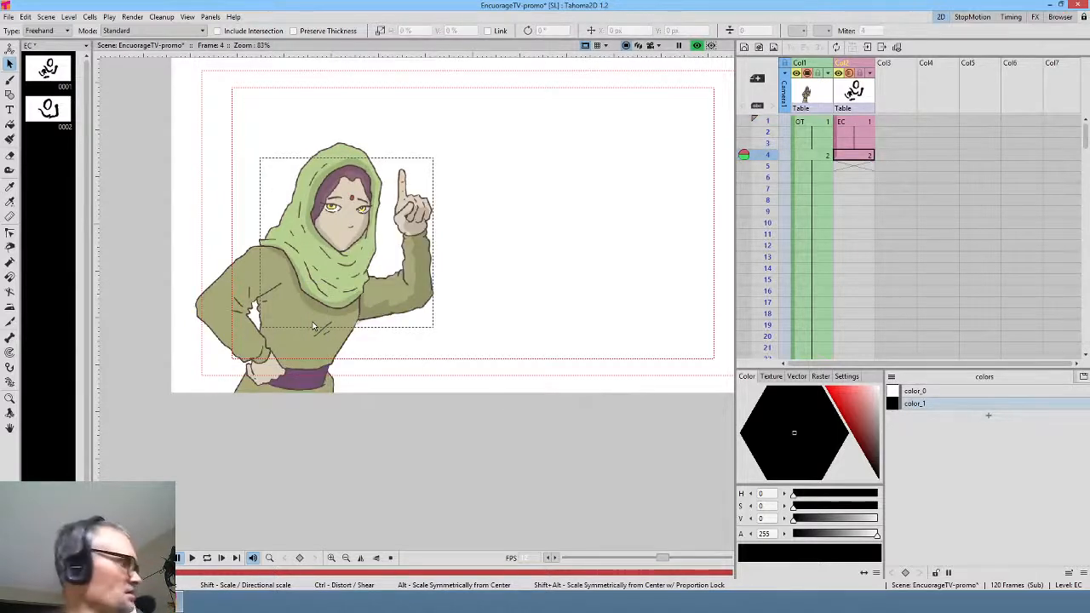
key(ctrl+v)
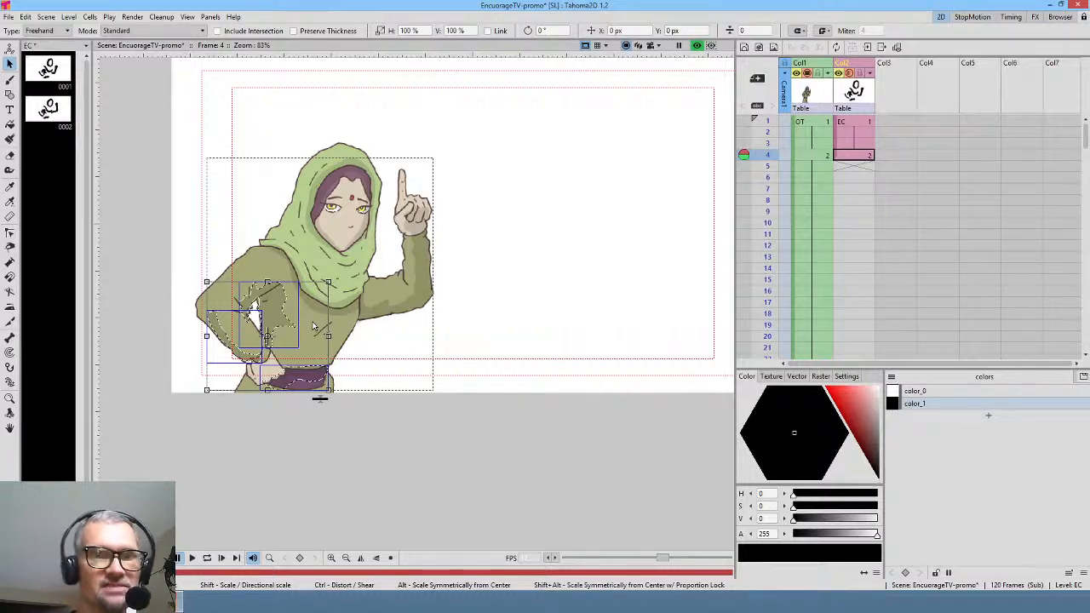
- Extend the exposure of EC drawing 2 through frame 26 to match the OT column
click(855, 155)
middle_click(883, 139)
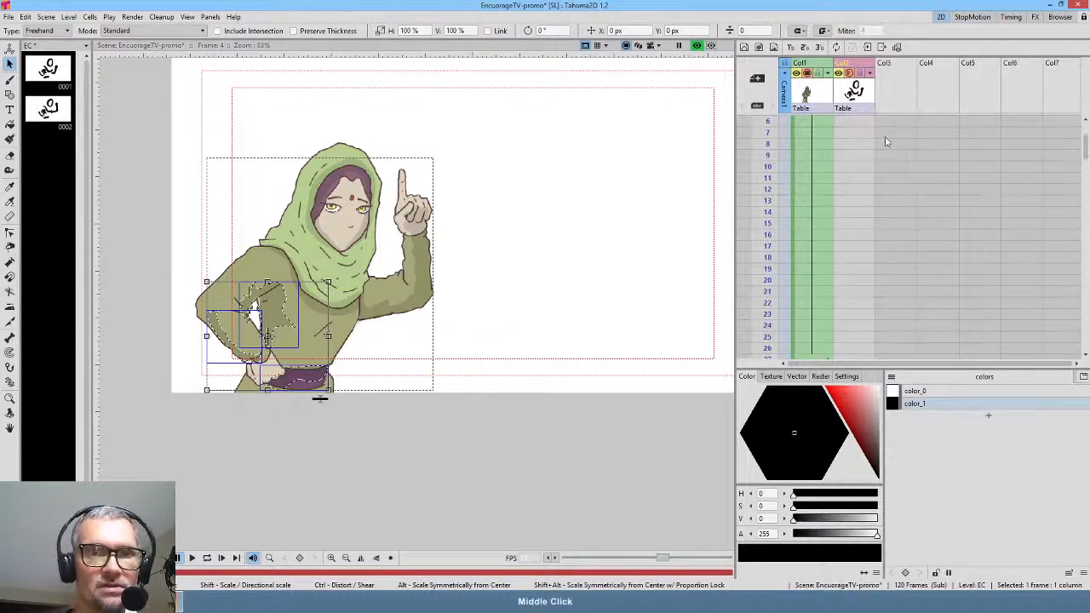
drag(865, 168, 861, 303)
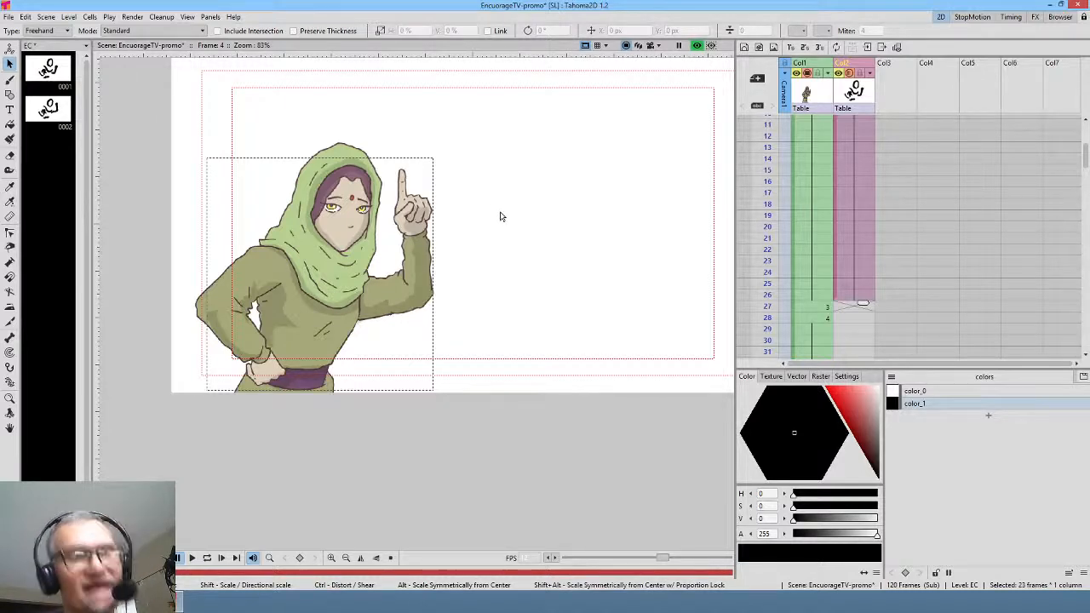
drag(567, 197, 537, 231)
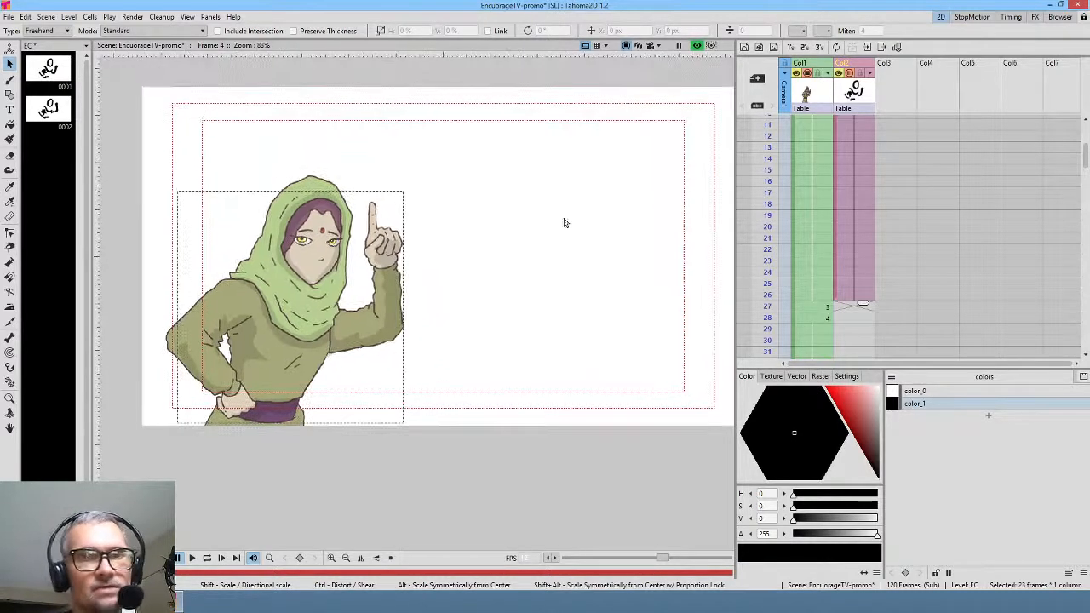
- Flip between frames 26 and 27 to compare the poses, with the preview on and with it off
click(851, 308)
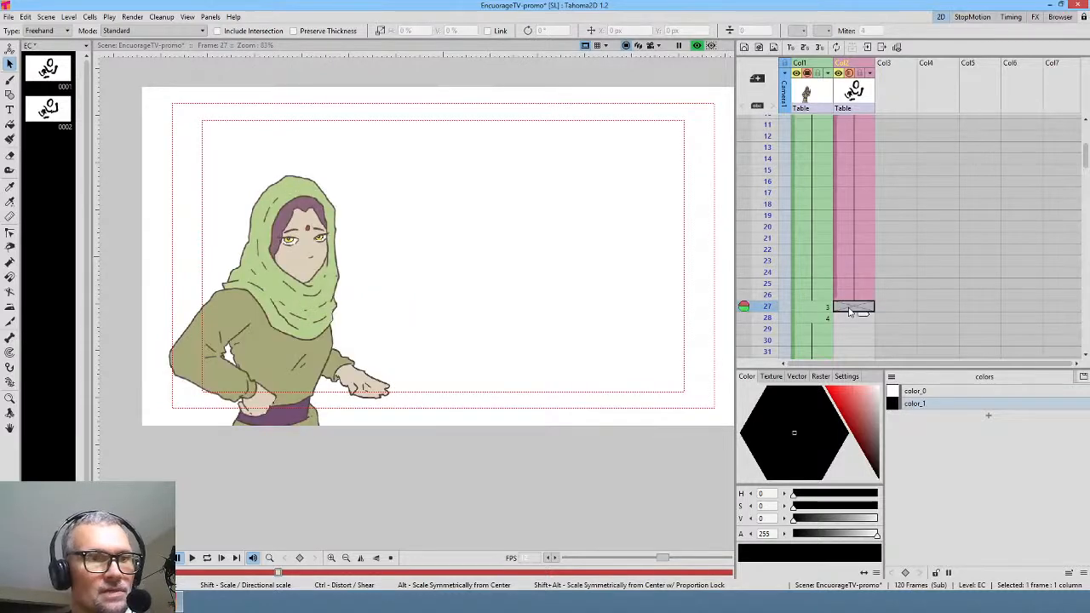
click(851, 298)
click(849, 308)
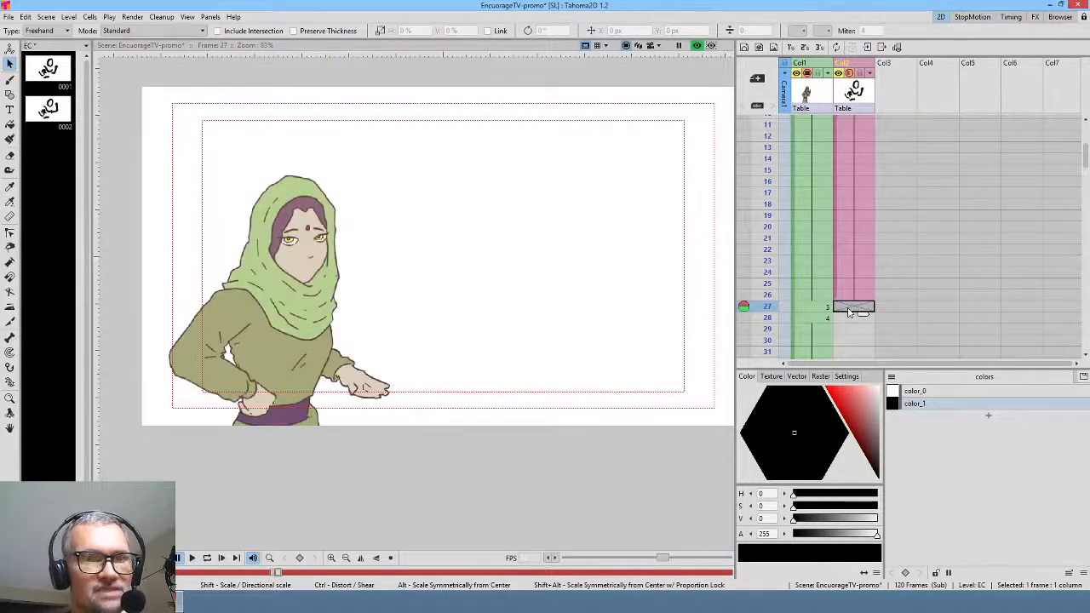
click(849, 298)
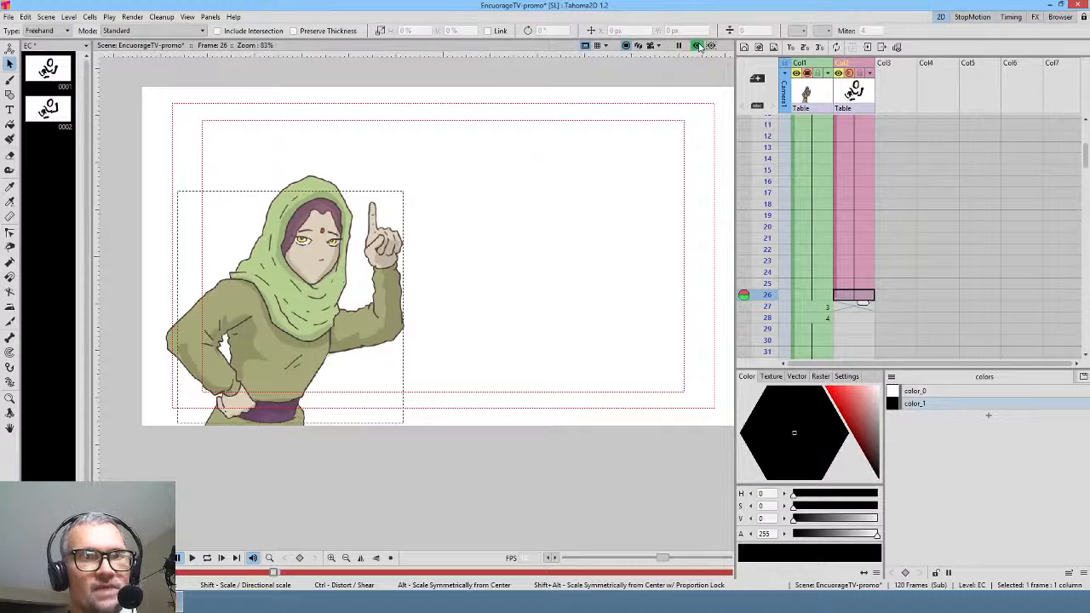
click(698, 46)
click(848, 307)
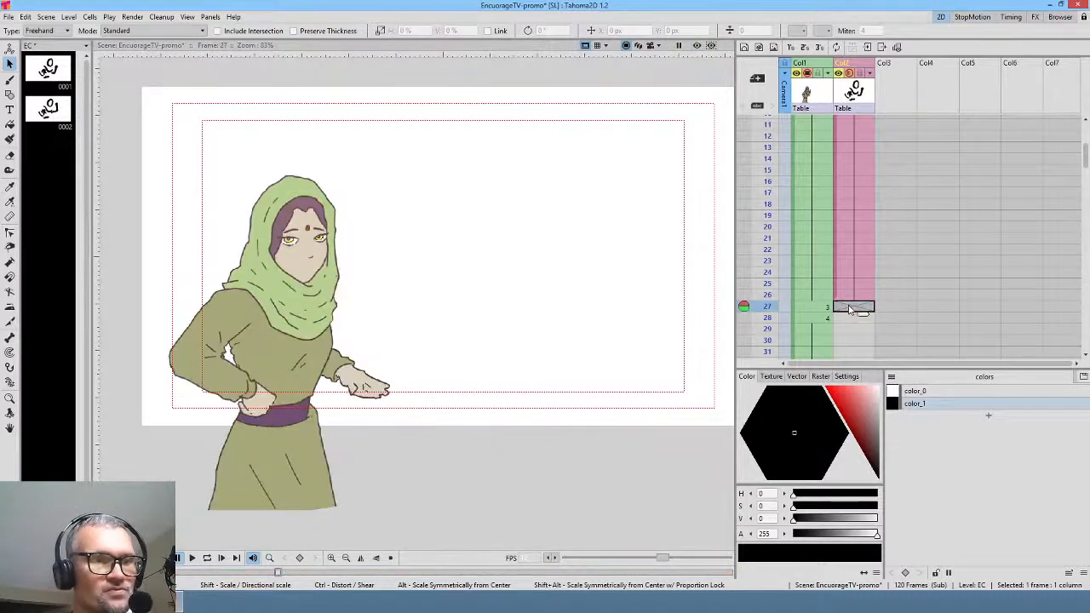
click(849, 296)
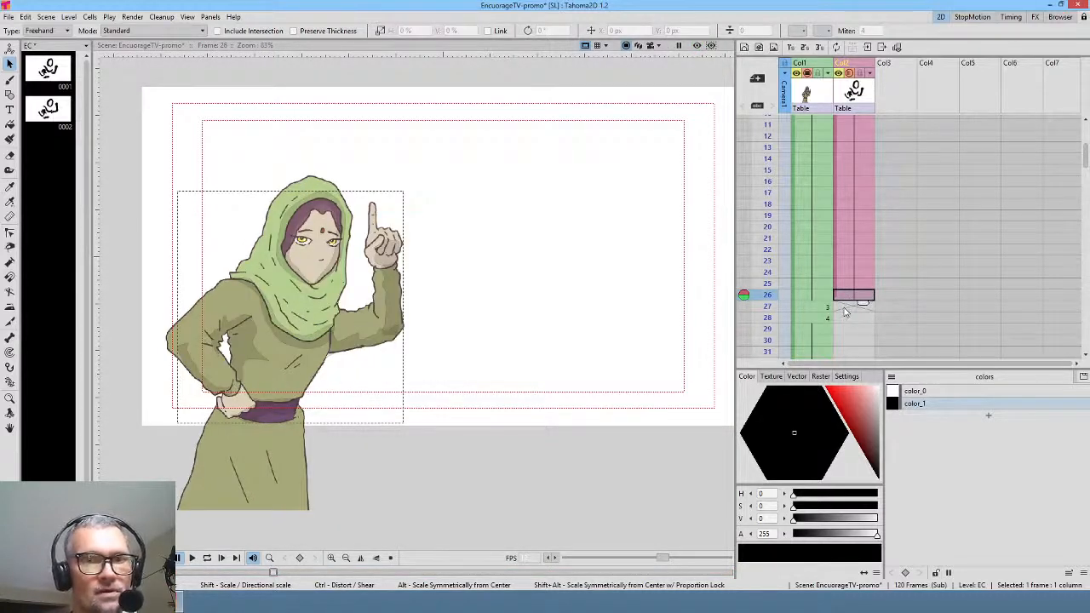
click(845, 308)
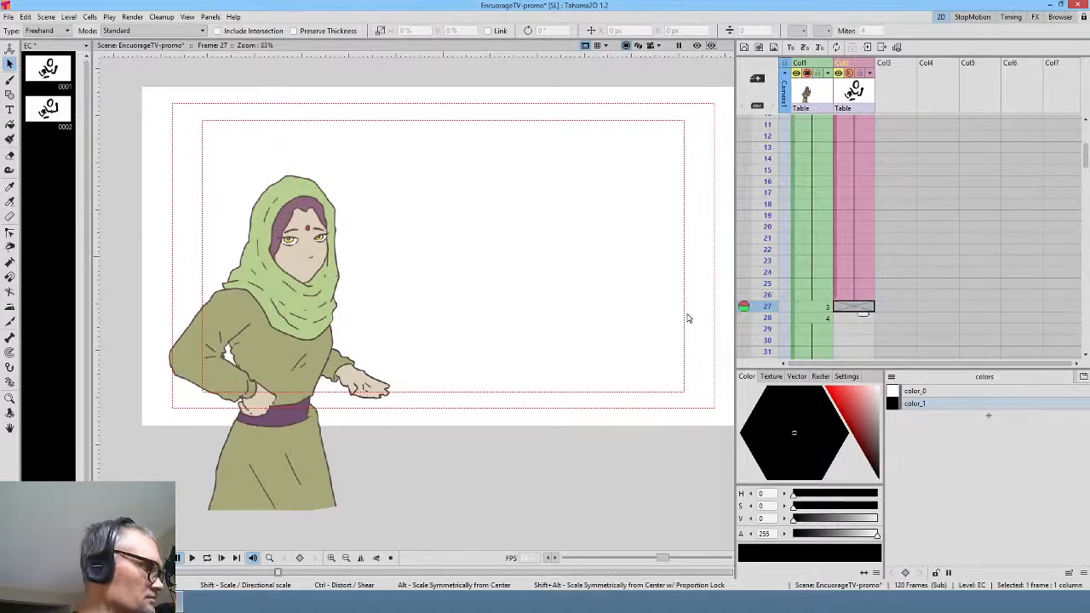
- Brush a closed shadow ring around the face inside the headscarf on the EC level at frame 27, and compare it with frame 4
key(b)
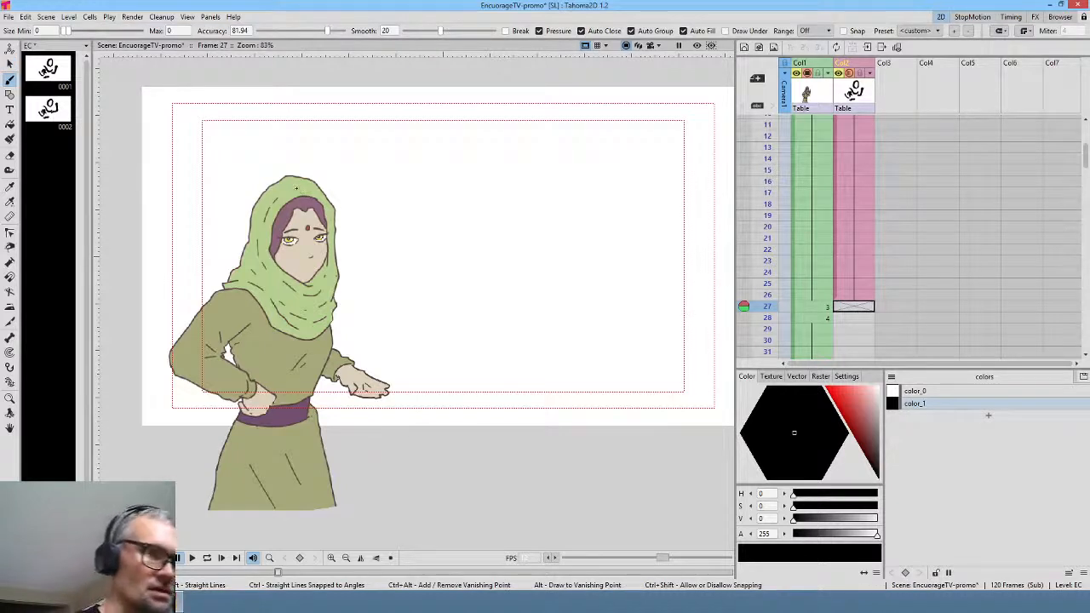
mouse_move(300, 190)
mouse_down()
mouse_move(273, 209)
mouse_move(265, 245)
mouse_move(282, 277)
mouse_move(306, 285)
mouse_move(274, 254)
mouse_move(285, 215)
mouse_move(306, 201)
mouse_move(324, 256)
mouse_move(312, 281)
mouse_move(330, 255)
mouse_move(330, 208)
mouse_move(304, 187)
mouse_up()
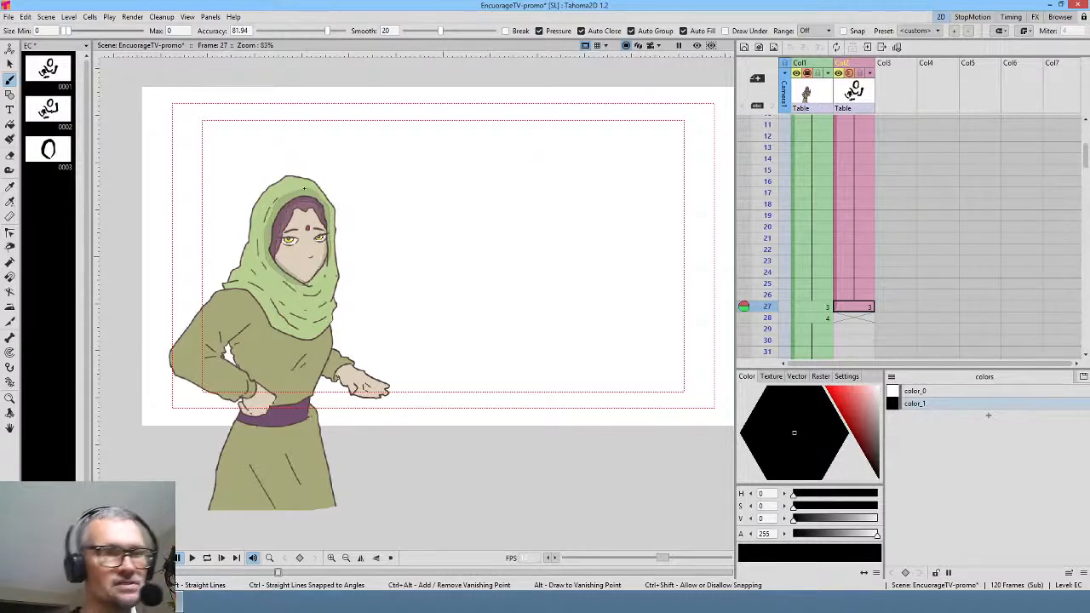
key(comma)
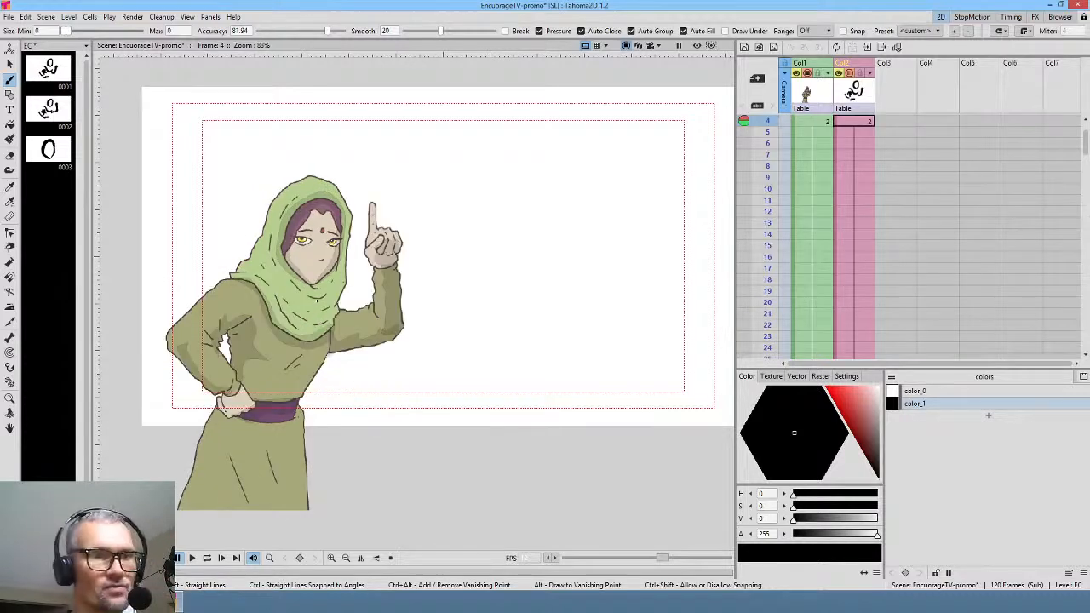
key(period)
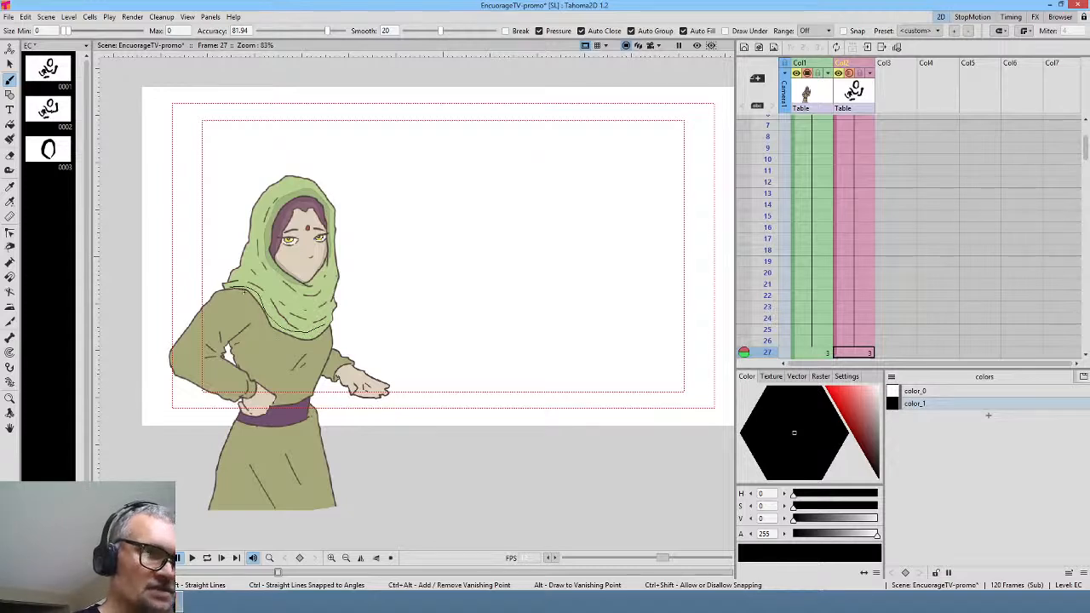
- Brush shadows under the headscarf and along the extended hand and forearm at frame 27, and flip back to frame 4 to compare
mouse_move(244, 290)
mouse_down()
mouse_move(284, 345)
mouse_move(330, 338)
mouse_up()
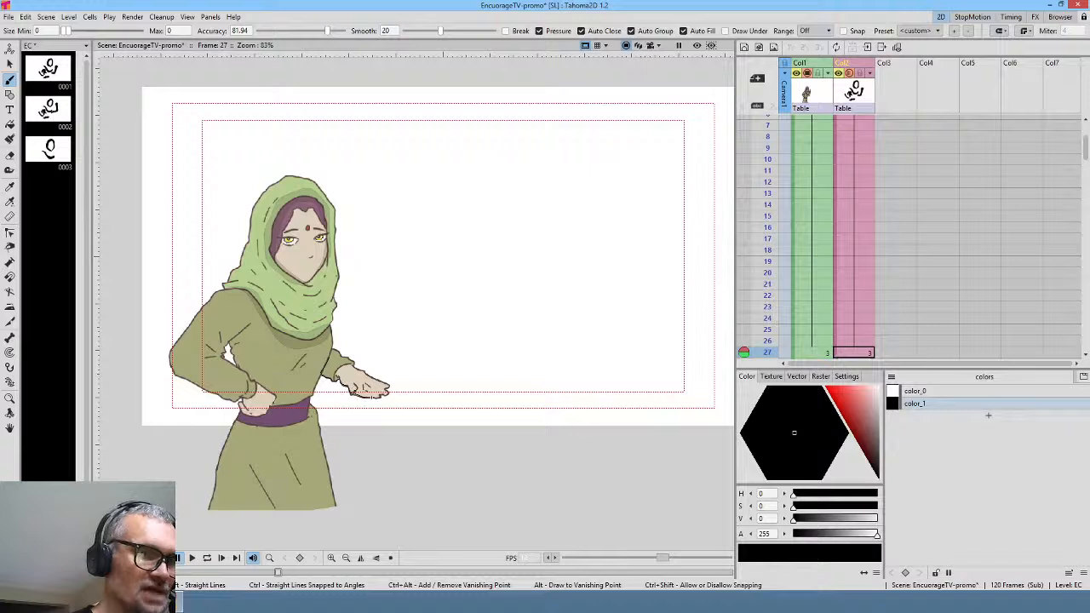
drag(371, 387, 327, 364)
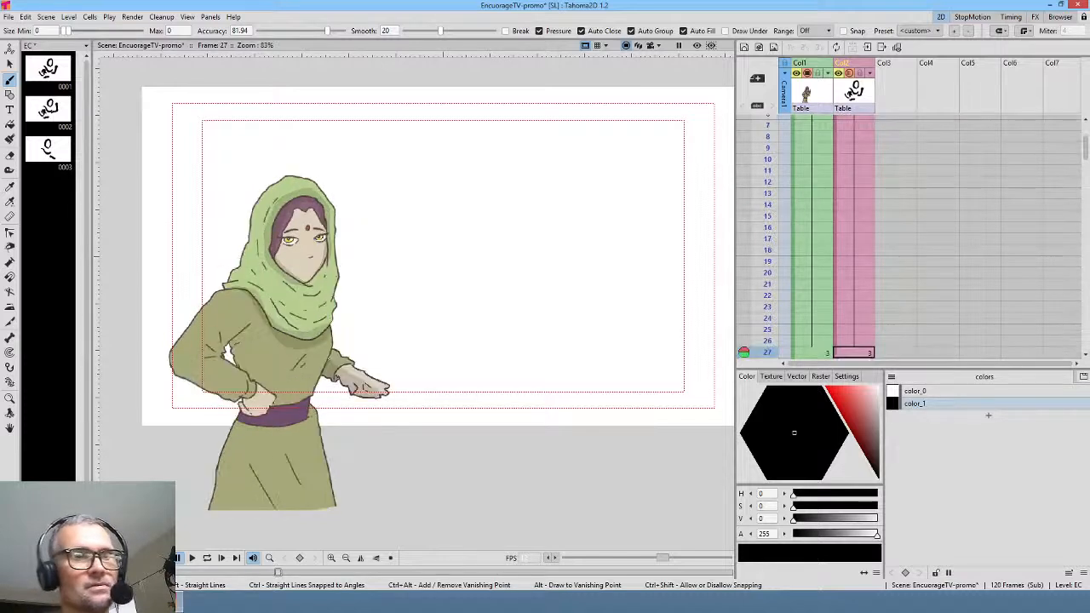
key(comma)
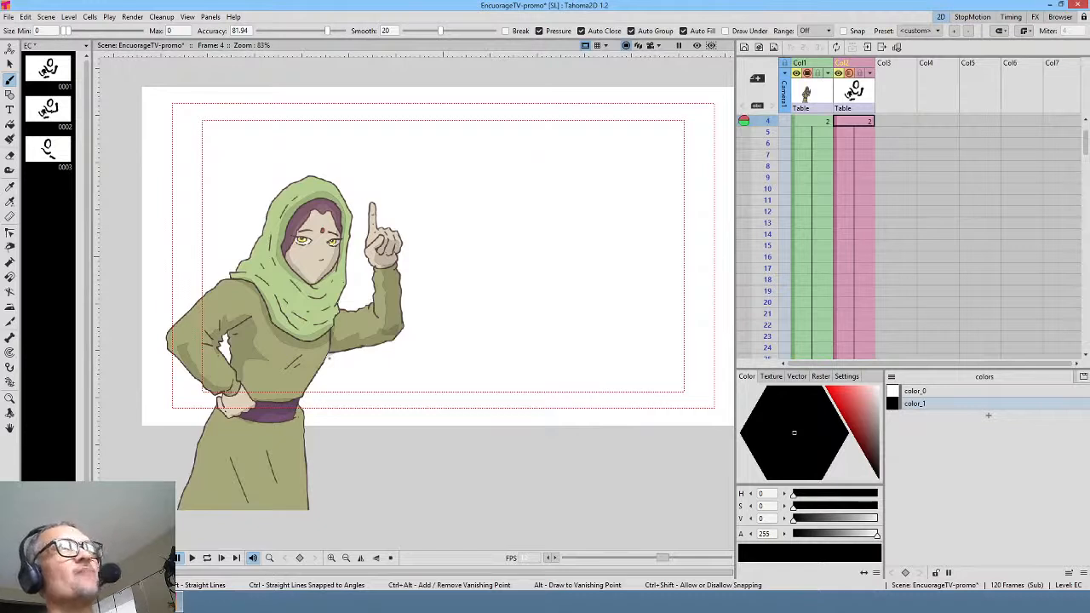
- Flip between frames 1 and 4 and between frames 4 and 27 to compare the shadows on the EC level
key(comma)
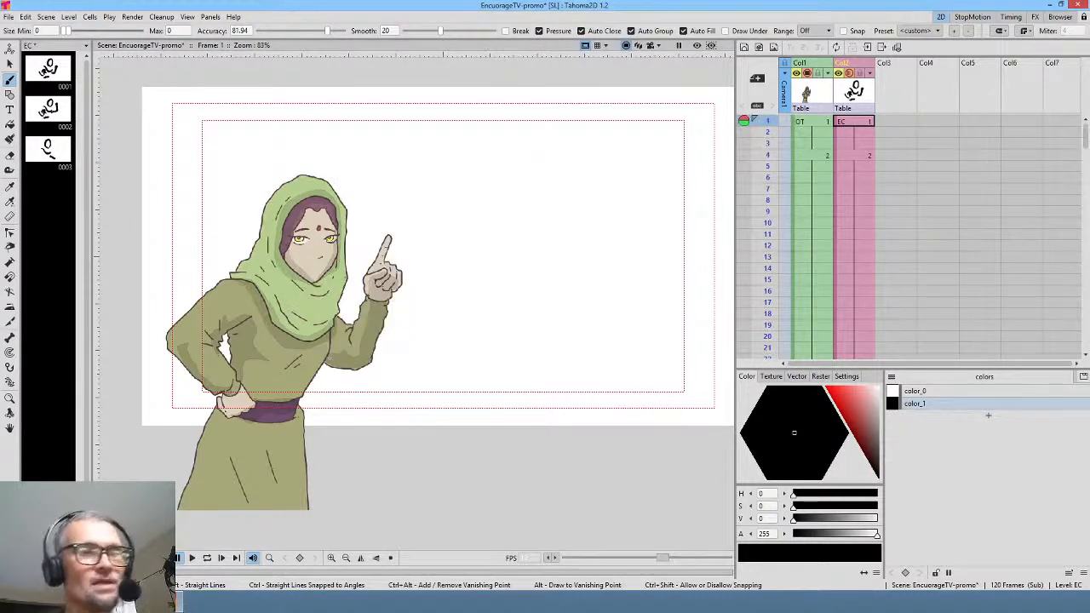
key(period)
key(comma)
key(period)
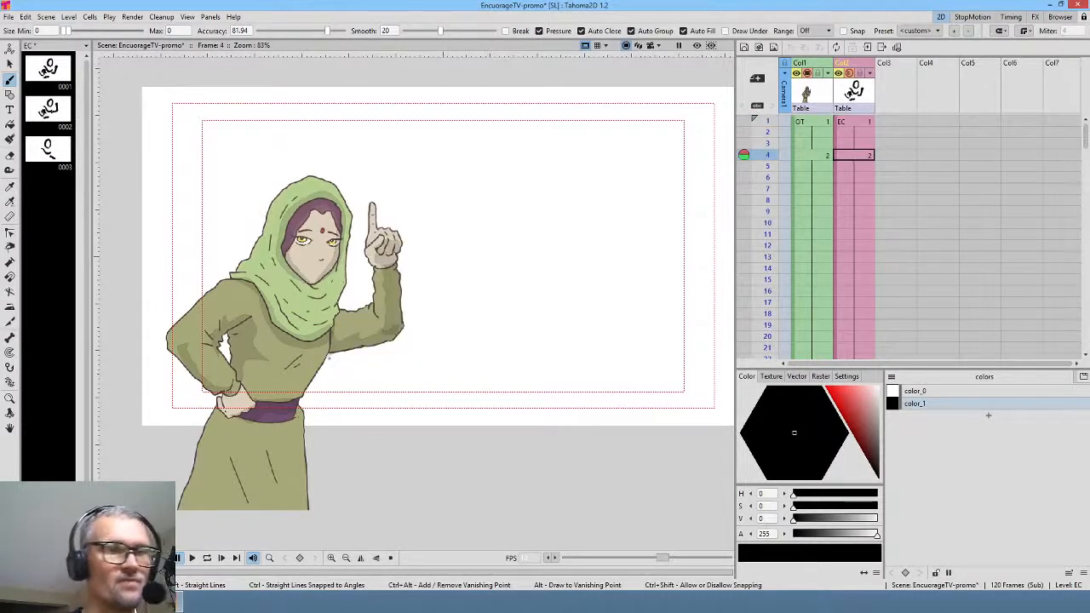
scroll(950, 255, down, 4)
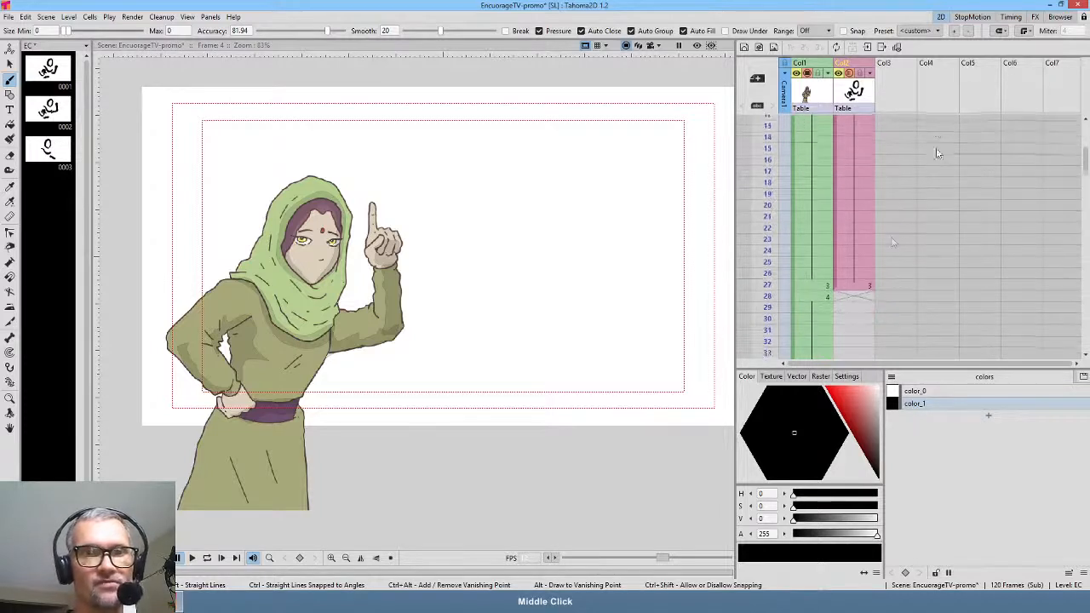
scroll(936, 153, up, 1)
click(855, 301)
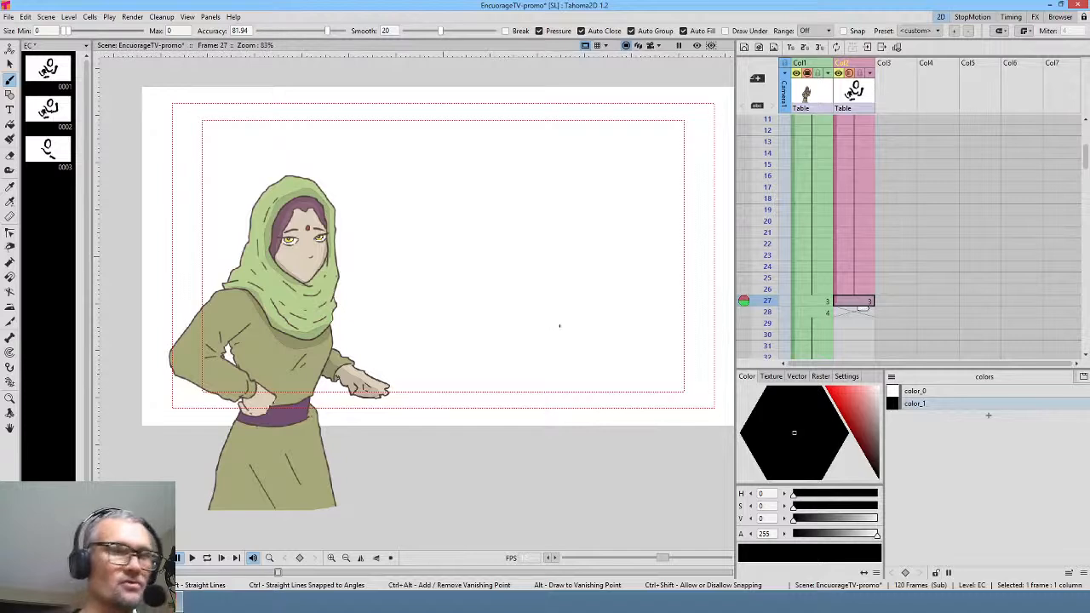
key(comma)
key(period)
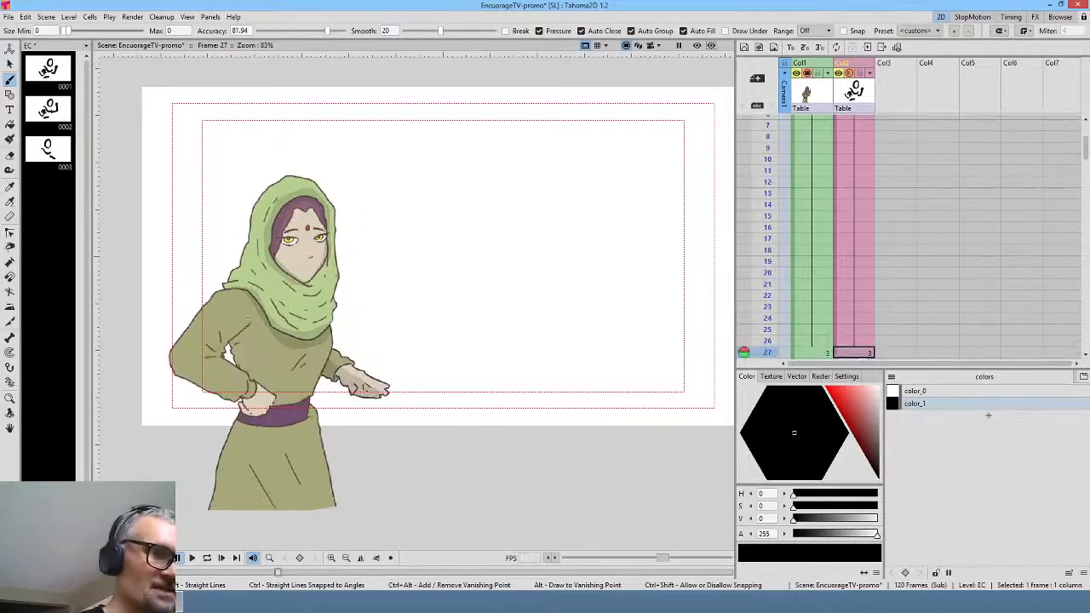
- Brush a shadow down the torso beside the bent arm on the EC level at frame 27, and compare it with frame 4
mouse_move(248, 319)
mouse_down()
mouse_move(207, 348)
mouse_move(257, 369)
mouse_up()
key(ctrl+z)
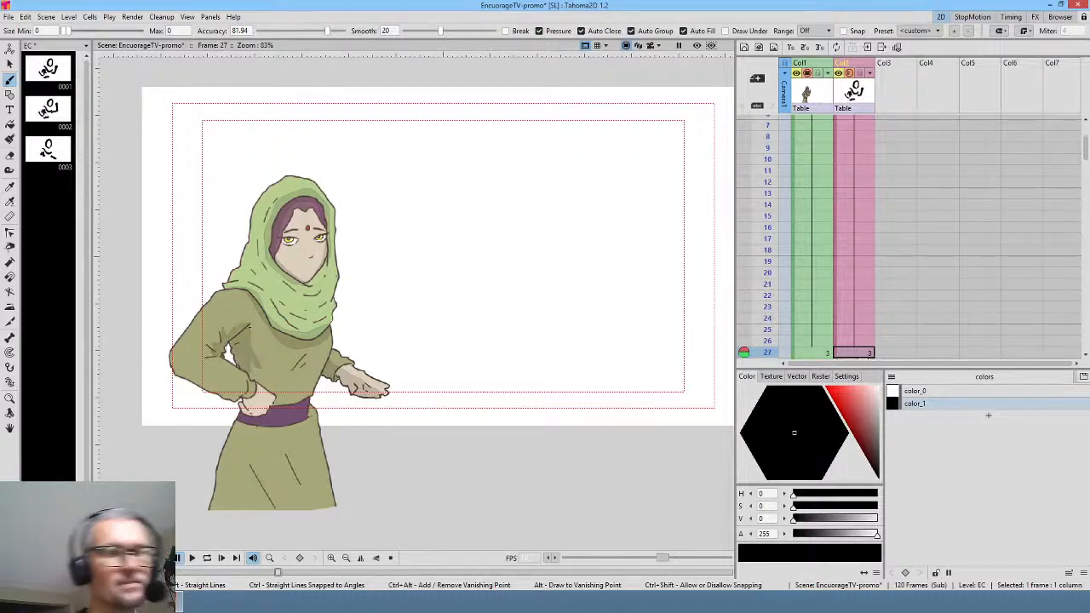
key(comma)
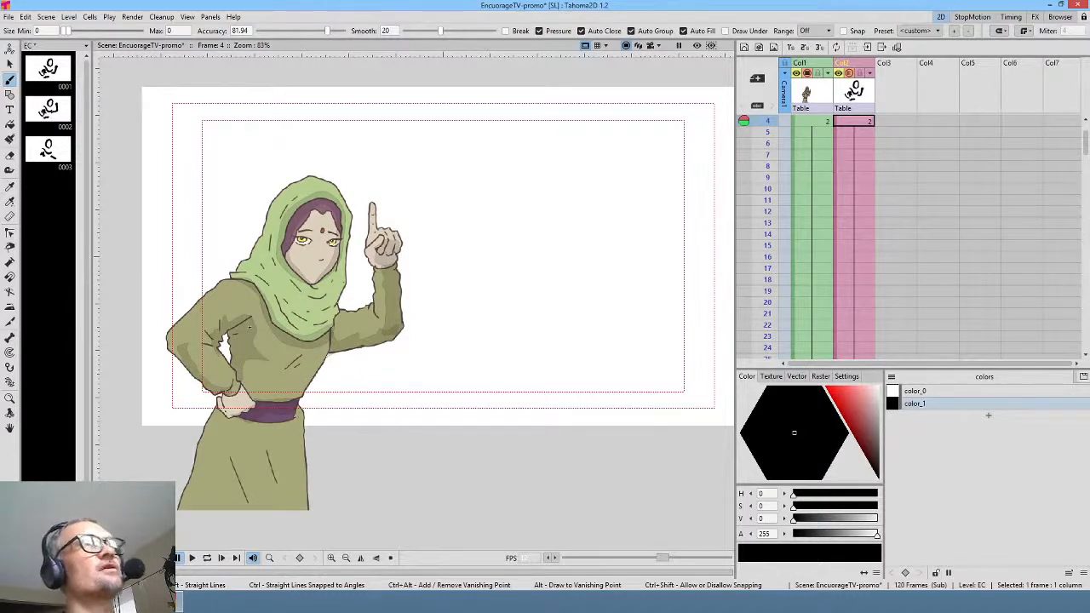
key(period)
key(comma)
key(period)
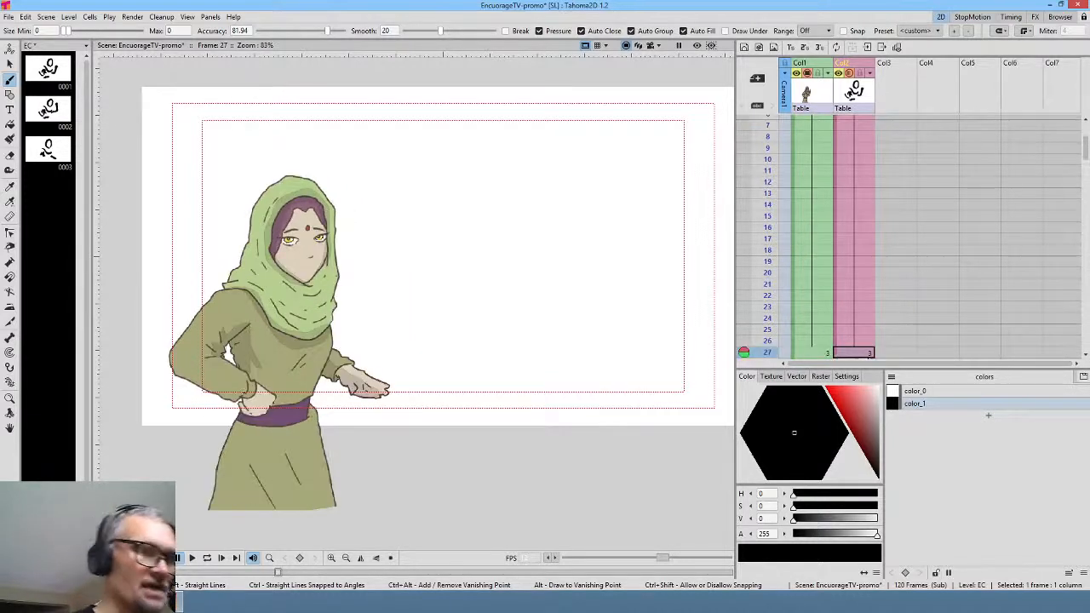
- Brush a shadow along the underside of the bent arm up to the elbow at frame 27, and compare it with frames 1 and 4
drag(239, 391, 171, 358)
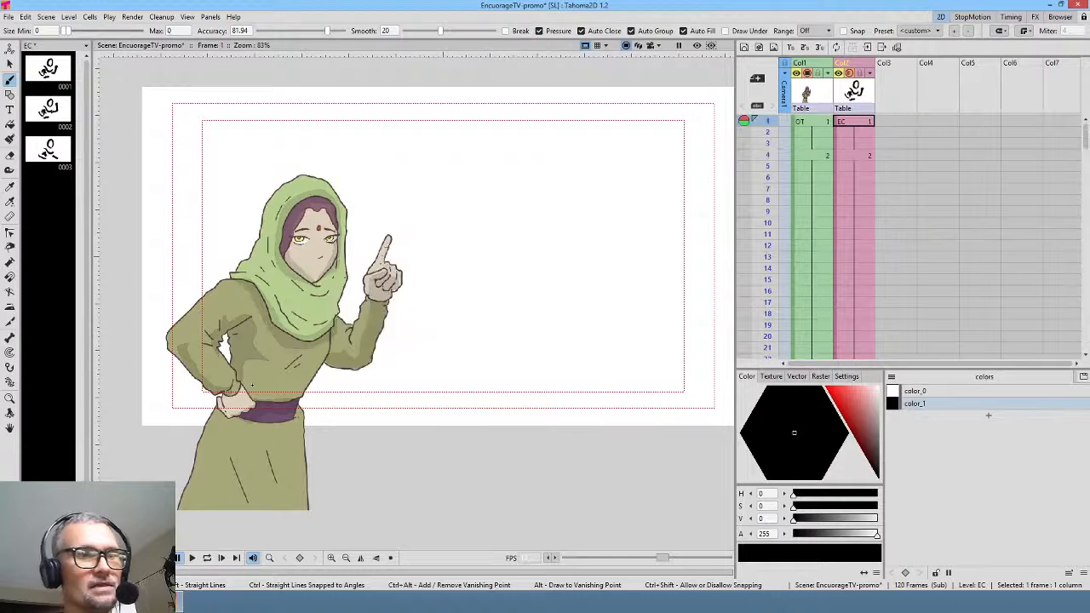
key(.)
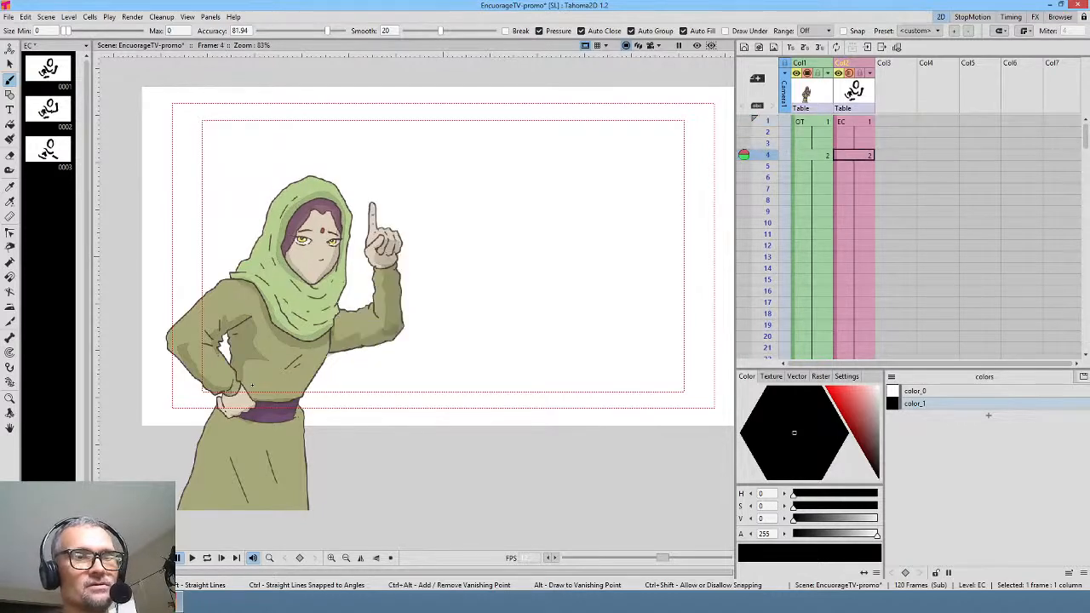
key(.)
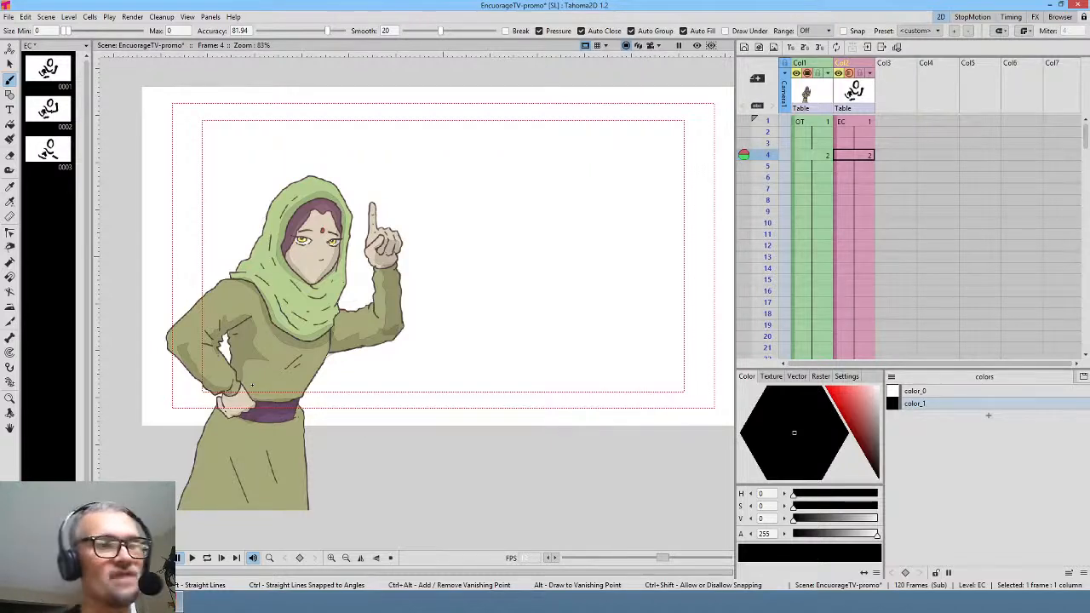
key(comma)
key(period)
key(period)
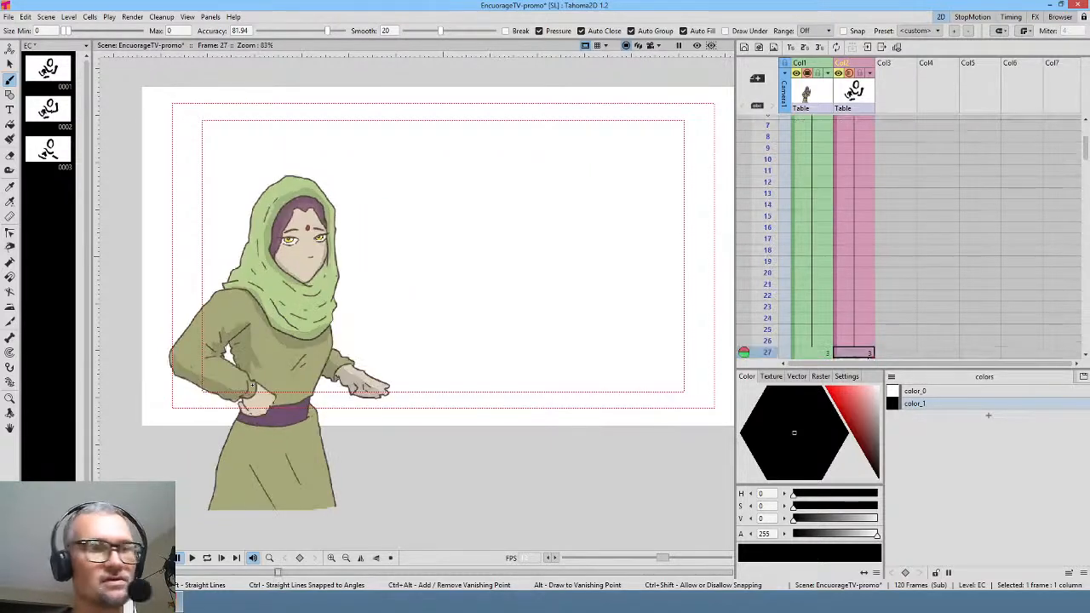
- Flip between frames 4 and 27 to check that the shadows match across the whole figure
key(comma)
key(period)
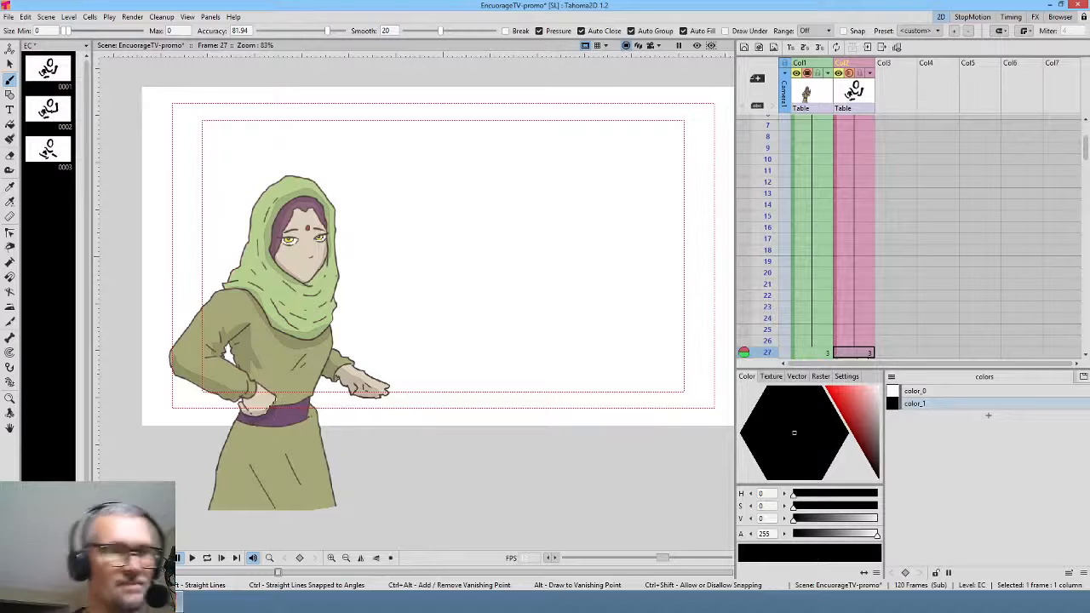
key(comma)
key(period)
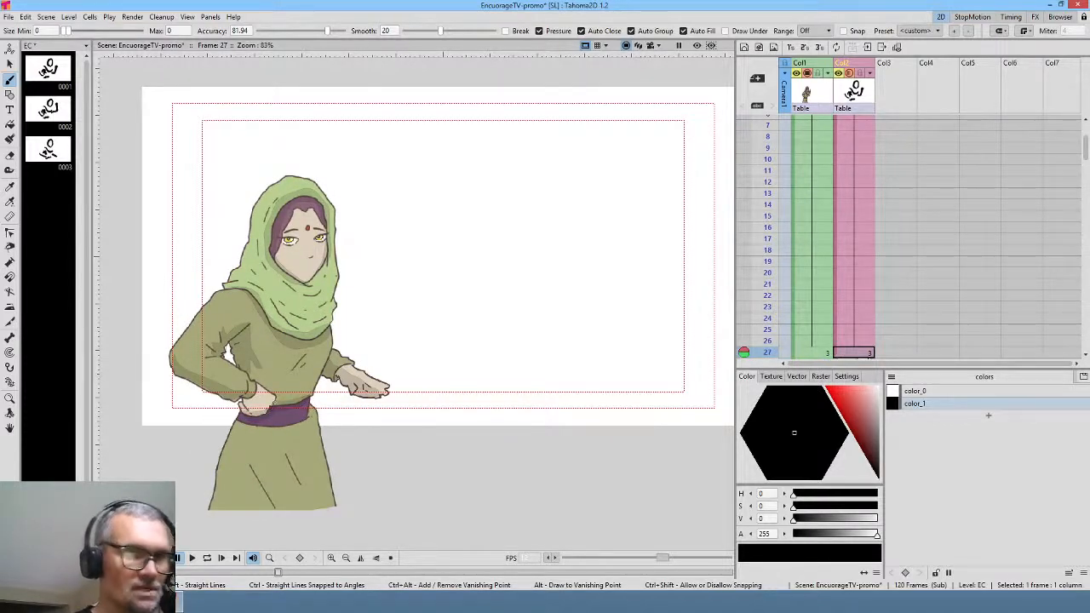
drag(471, 409, 513, 314)
key(comma)
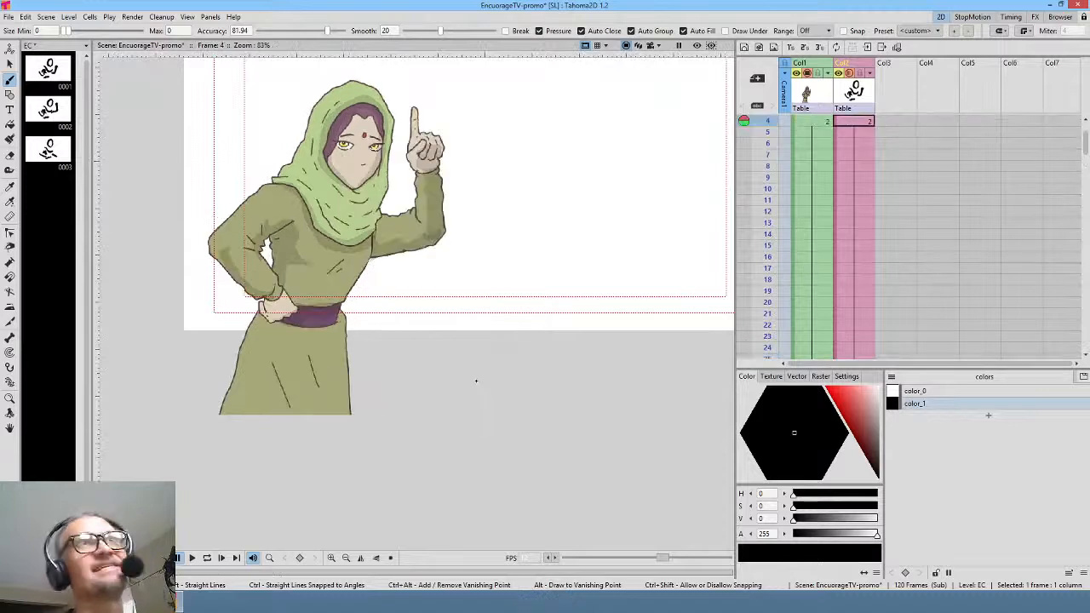
key(period)
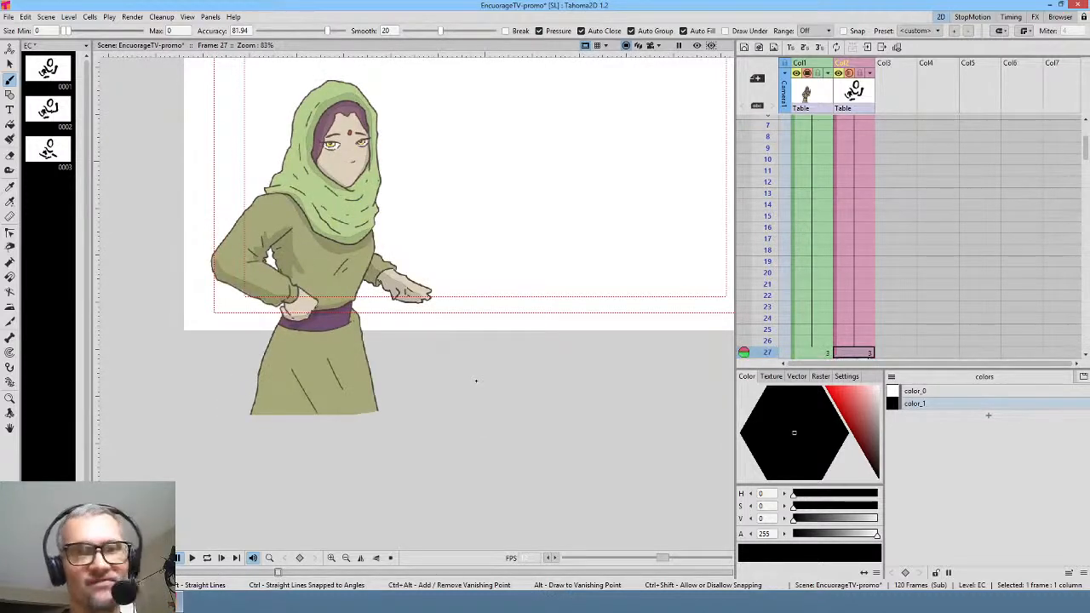
- Brush a closed shadow ring around the face inside the headscarf as a new EC drawing at frame 28, using frame 27 for reference
scroll(891, 191, down, 3)
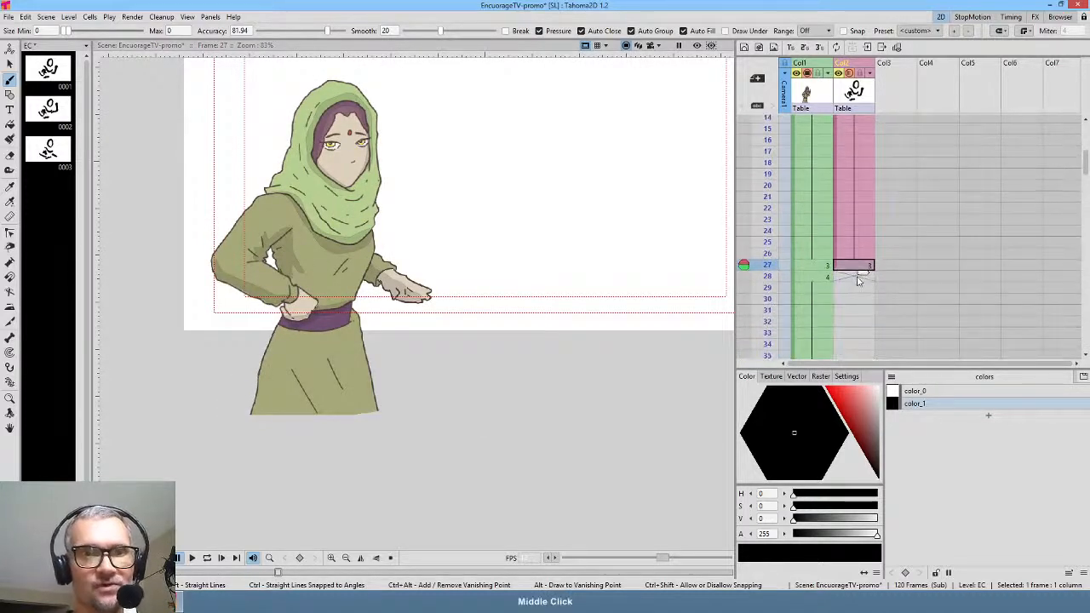
click(860, 280)
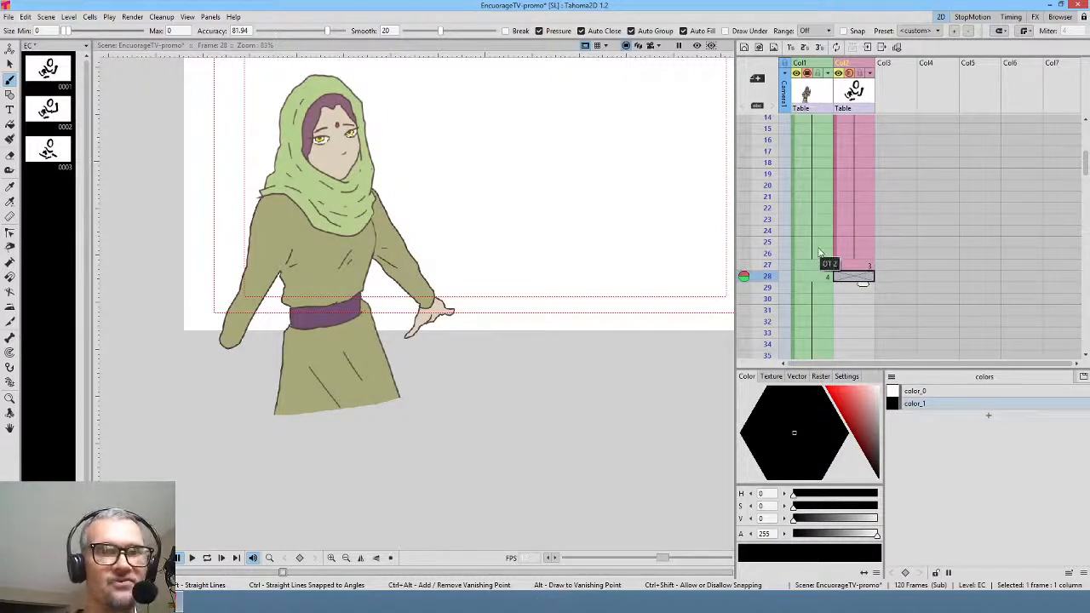
drag(856, 239, 881, 267)
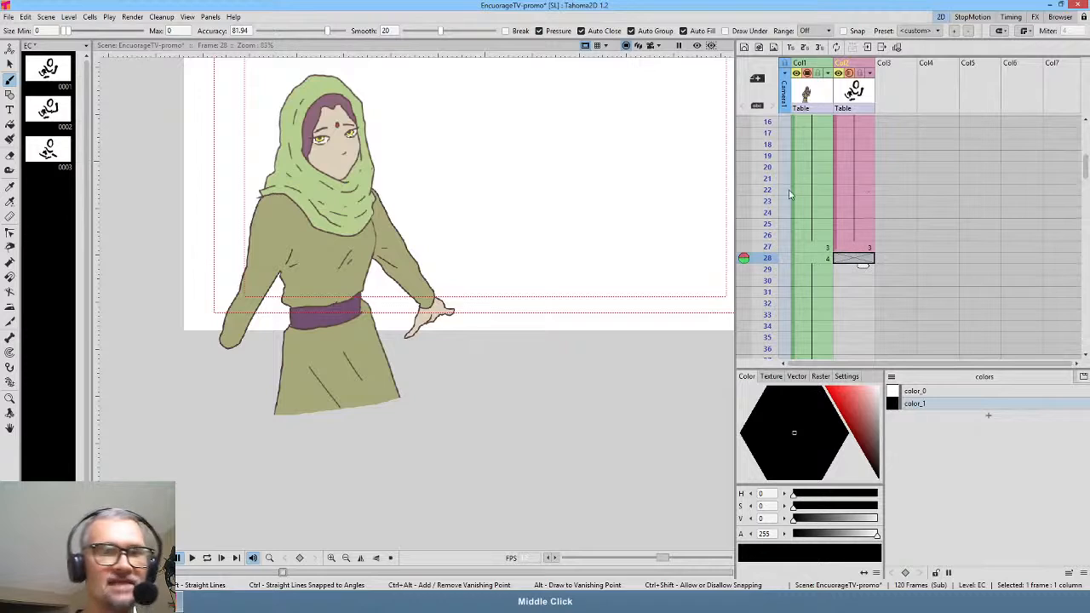
key(Up)
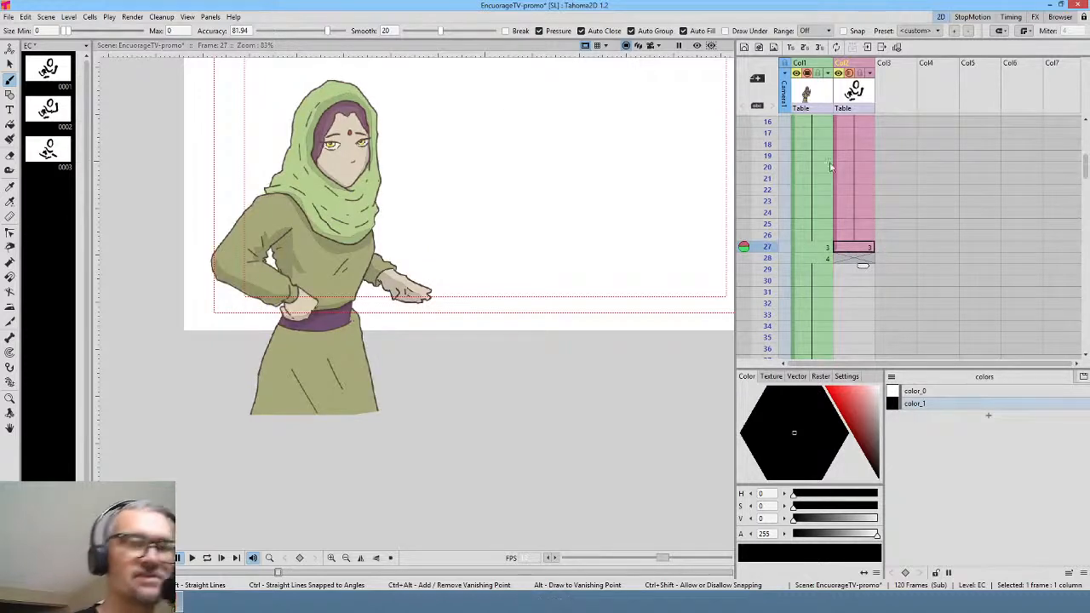
key(Down)
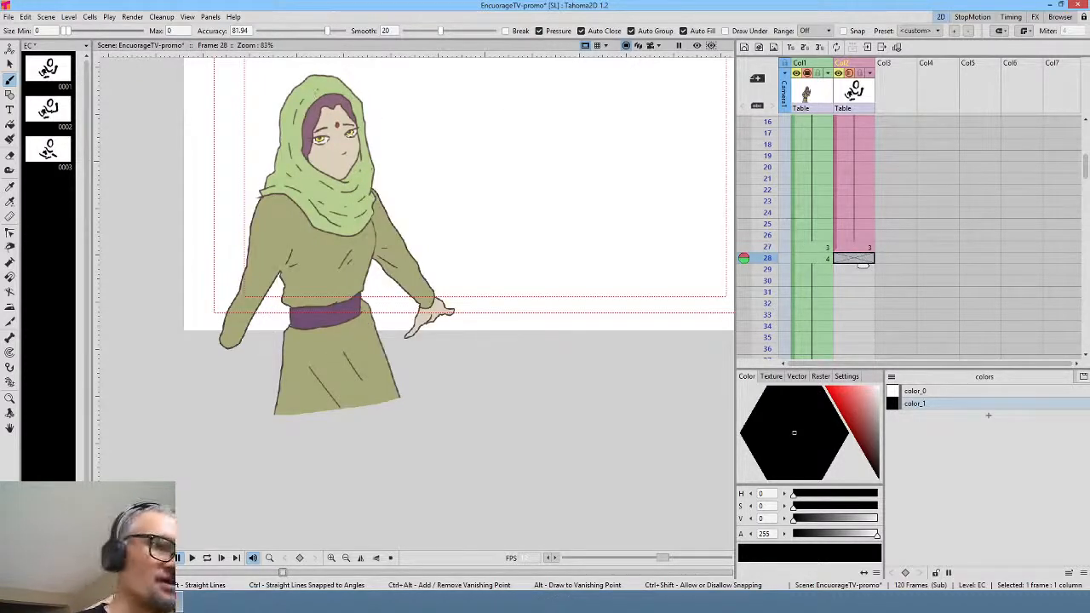
mouse_move(320, 90)
mouse_down()
mouse_move(302, 114)
mouse_move(296, 154)
mouse_move(343, 182)
mouse_move(309, 139)
mouse_move(314, 117)
mouse_move(341, 100)
mouse_move(357, 152)
mouse_move(349, 175)
mouse_move(356, 105)
mouse_move(322, 87)
mouse_up()
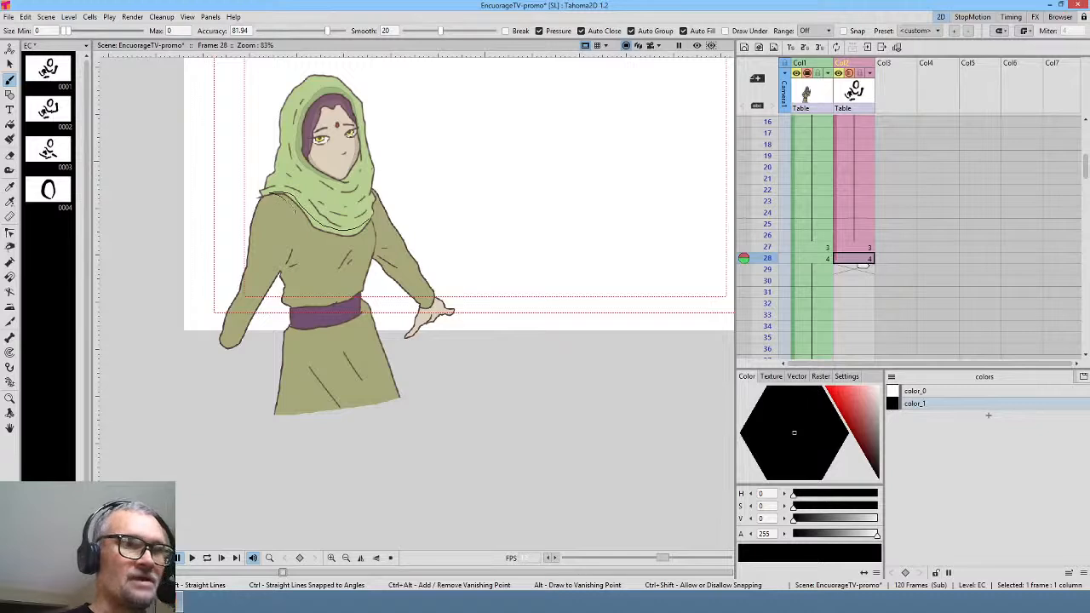
- Brush the shadow under the headscarf across the chest at frame 28, and flip to frame 27 to compare
mouse_move(300, 219)
mouse_down()
mouse_move(325, 244)
mouse_move(359, 243)
mouse_move(371, 212)
mouse_up()
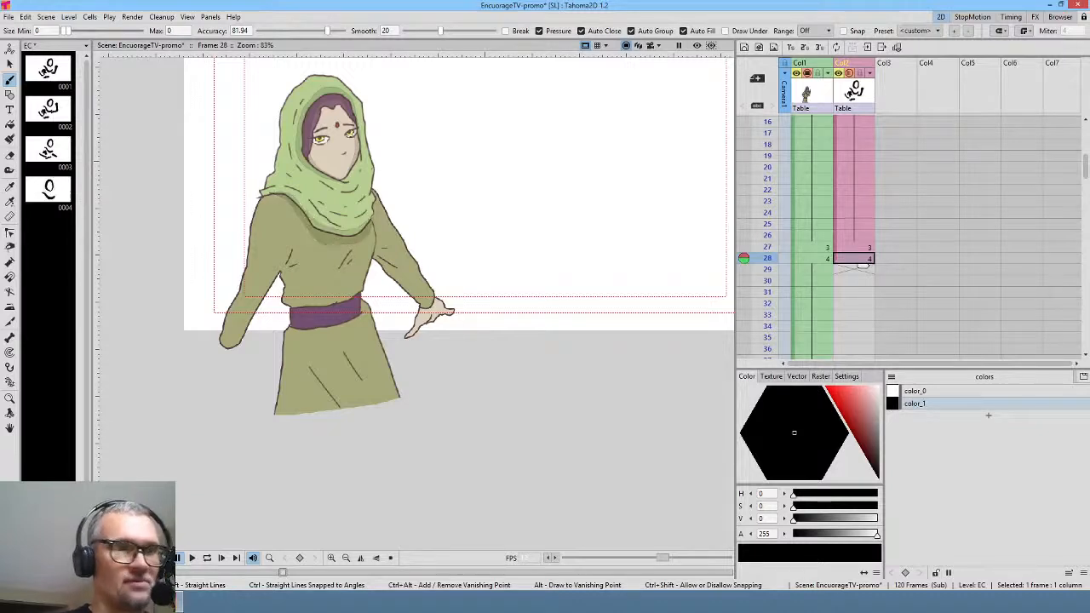
key(Up)
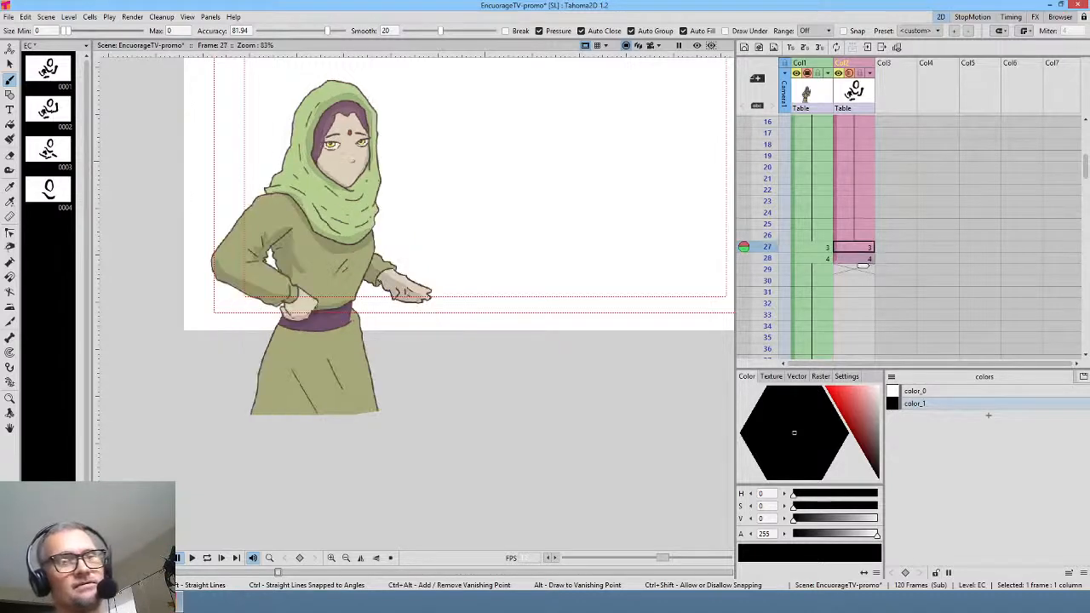
key(Down)
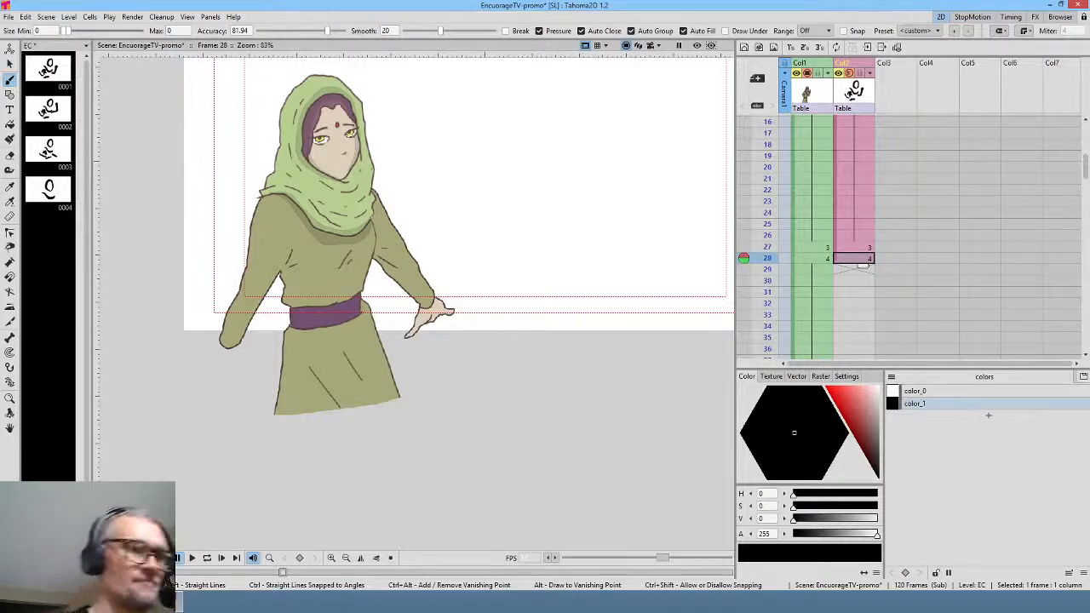
key(Up)
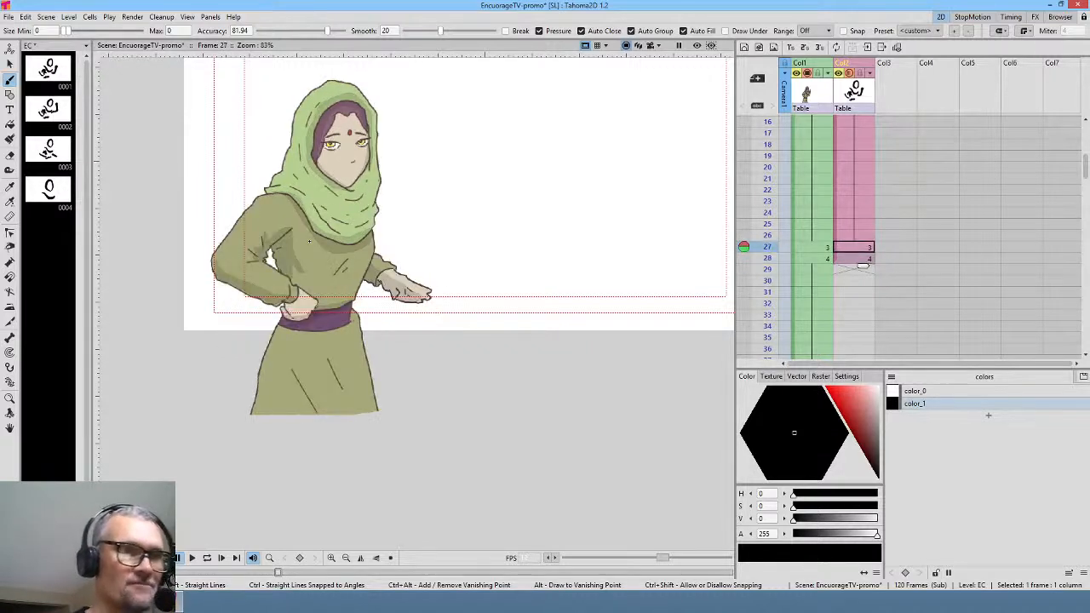
key(Down)
- Brush shadows along the undersides of both sleeves on the EC level at frame 28, comparing with frame 27
drag(279, 252, 273, 268)
mouse_move(276, 258)
mouse_down()
mouse_move(237, 346)
mouse_move(281, 281)
mouse_move(296, 313)
mouse_move(349, 304)
mouse_move(294, 300)
mouse_move(300, 259)
mouse_move(290, 240)
mouse_move(282, 247)
mouse_up()
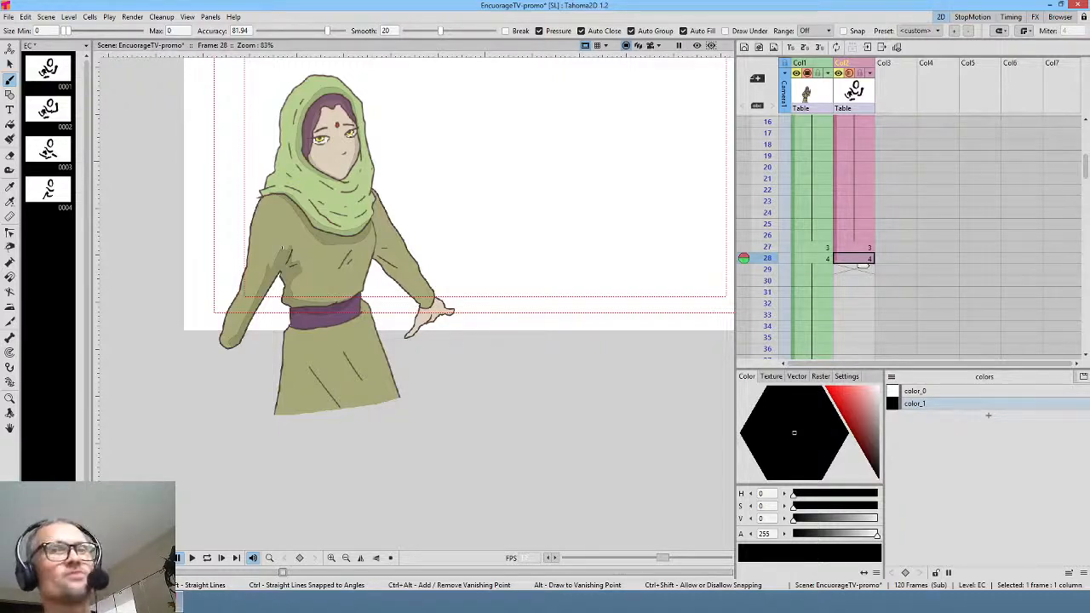
click(232, 16)
click(289, 85)
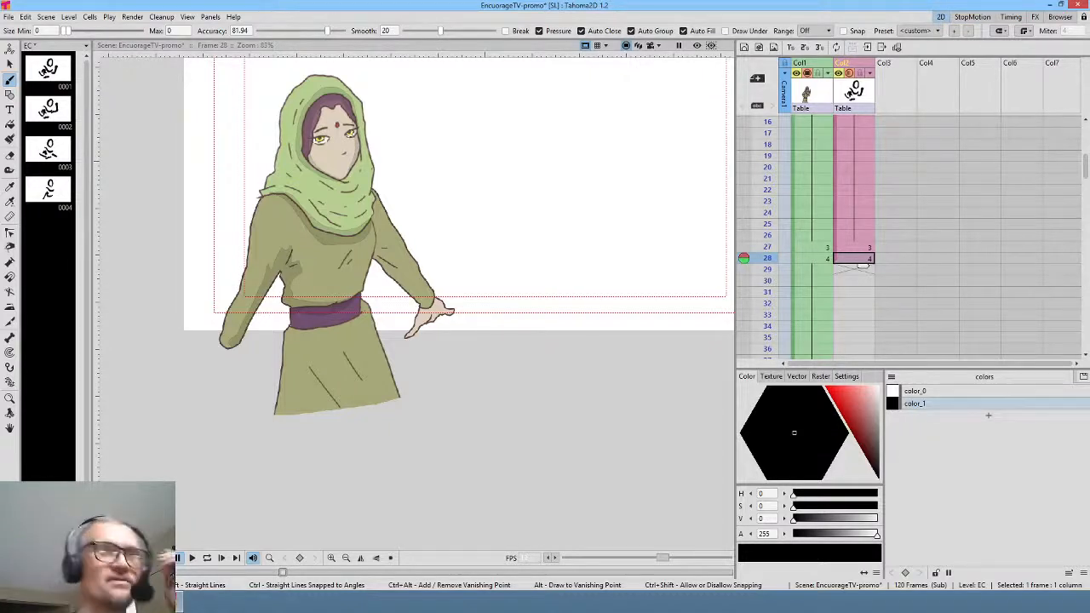
key(Up)
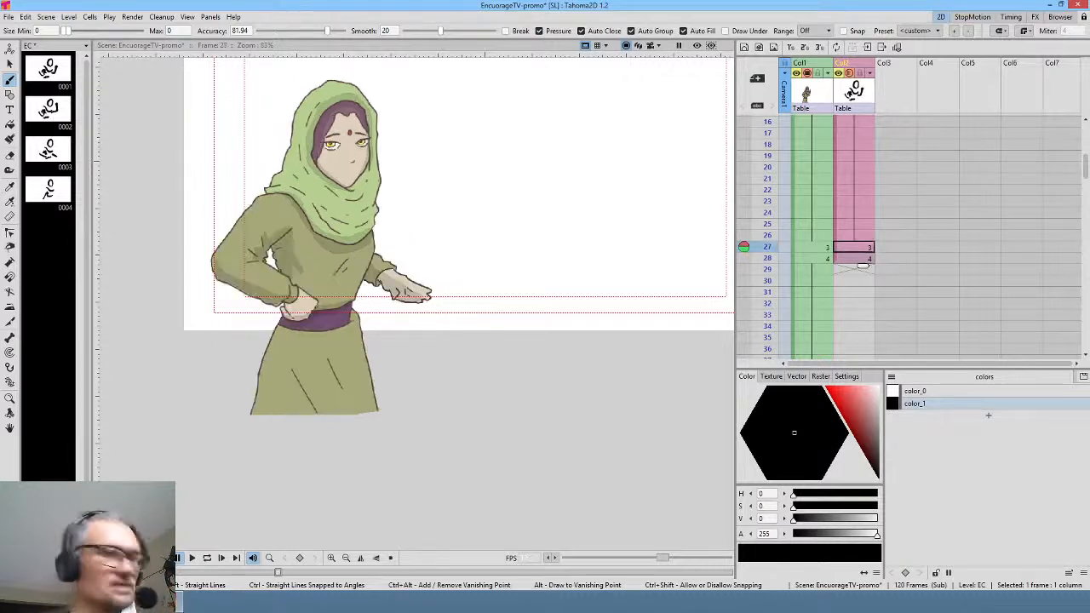
key(Down)
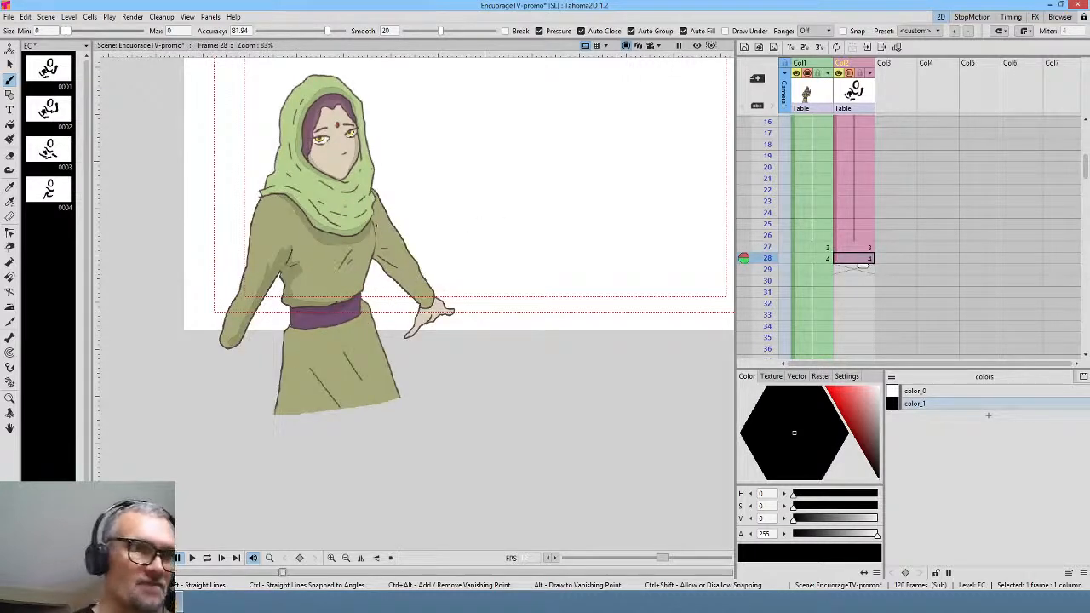
drag(377, 230, 372, 261)
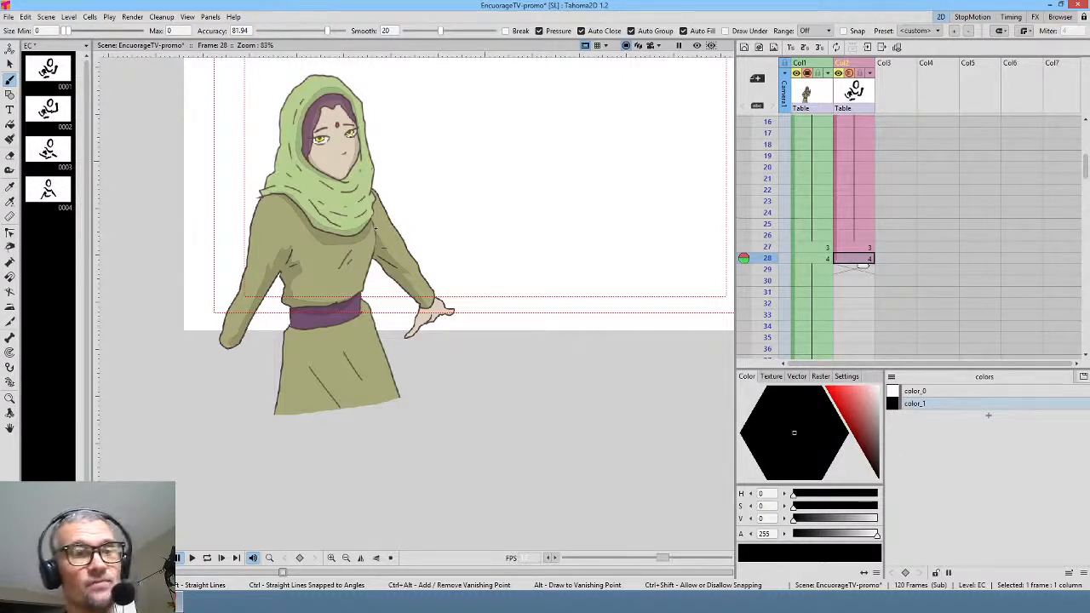
- Set color_3's saturation to 63 in the OT level's palette, and pick the dress colour color_6 from the drawing
click(813, 258)
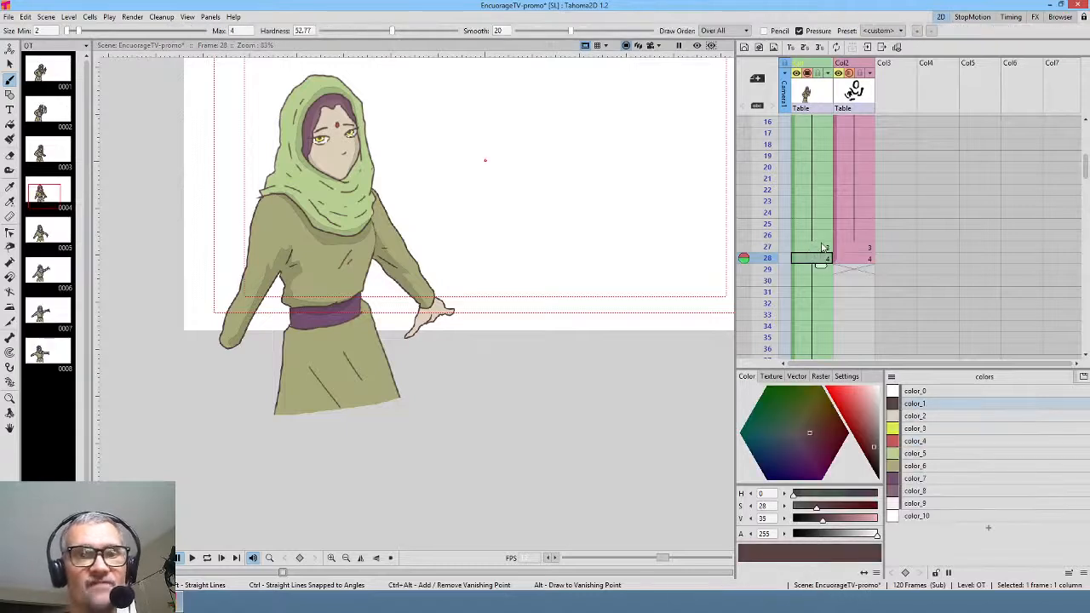
click(934, 428)
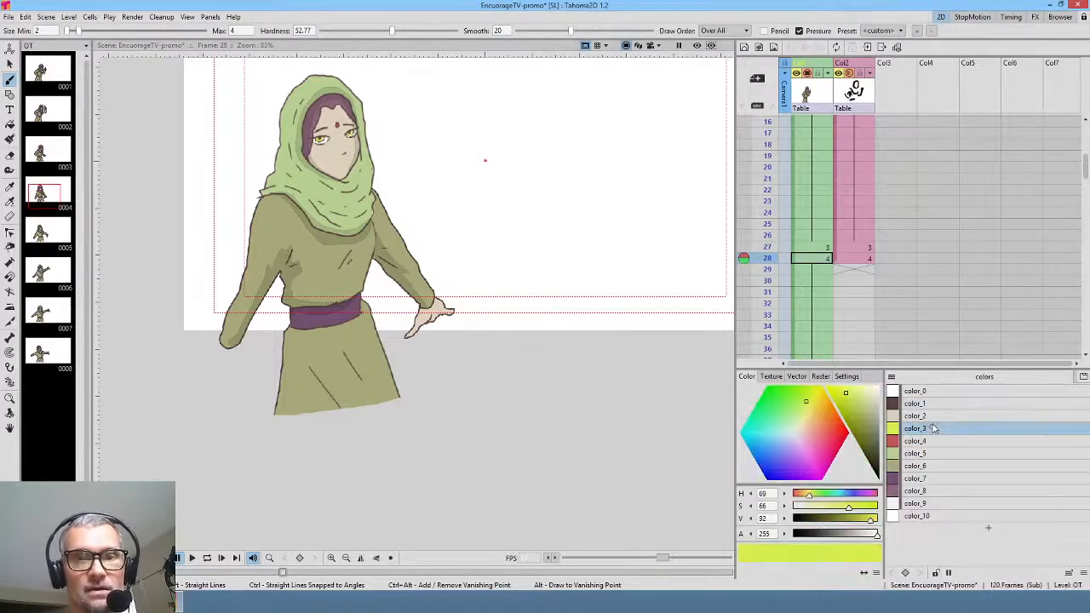
click(847, 396)
mouse_move(847, 395)
mouse_down()
mouse_move(859, 412)
mouse_move(847, 393)
mouse_up()
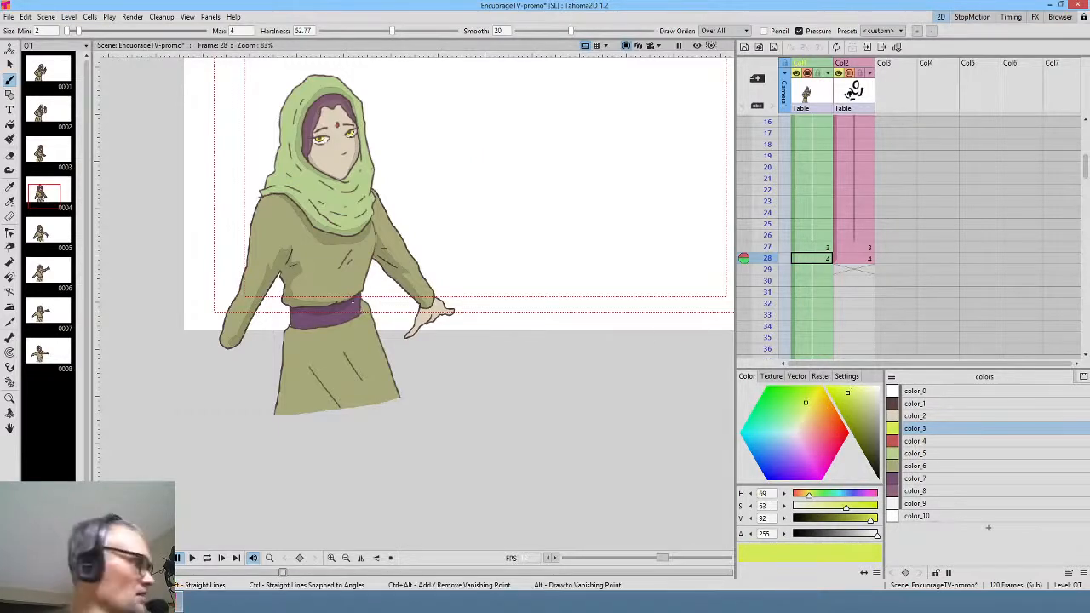
key(k)
click(372, 330)
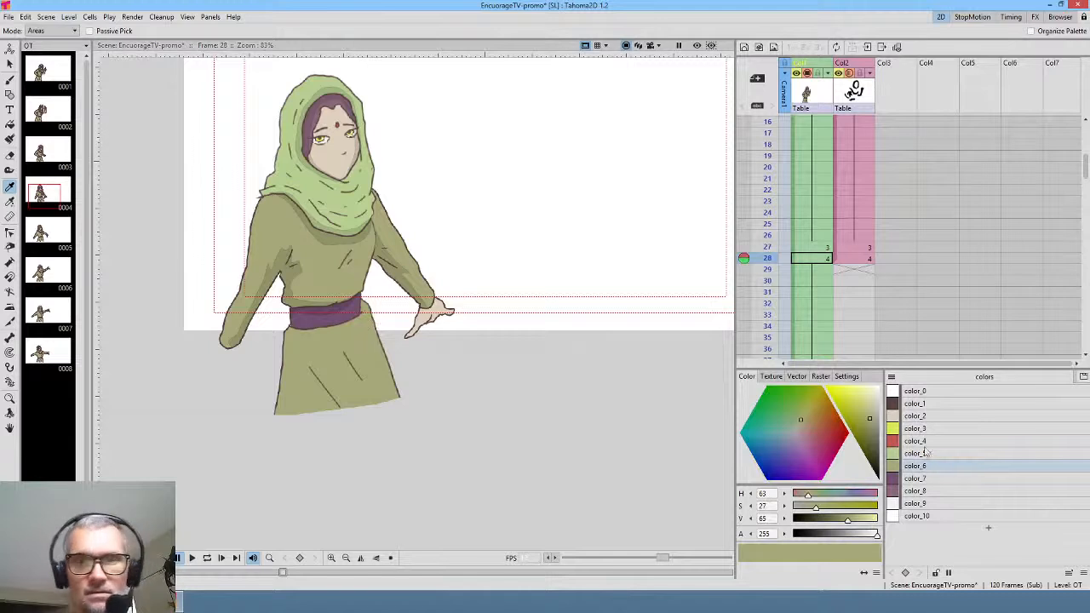
- Set dress colour color_6 to saturation 39 and value 68 in the OT palette, and check it around the belt and whole figure
drag(870, 423, 868, 412)
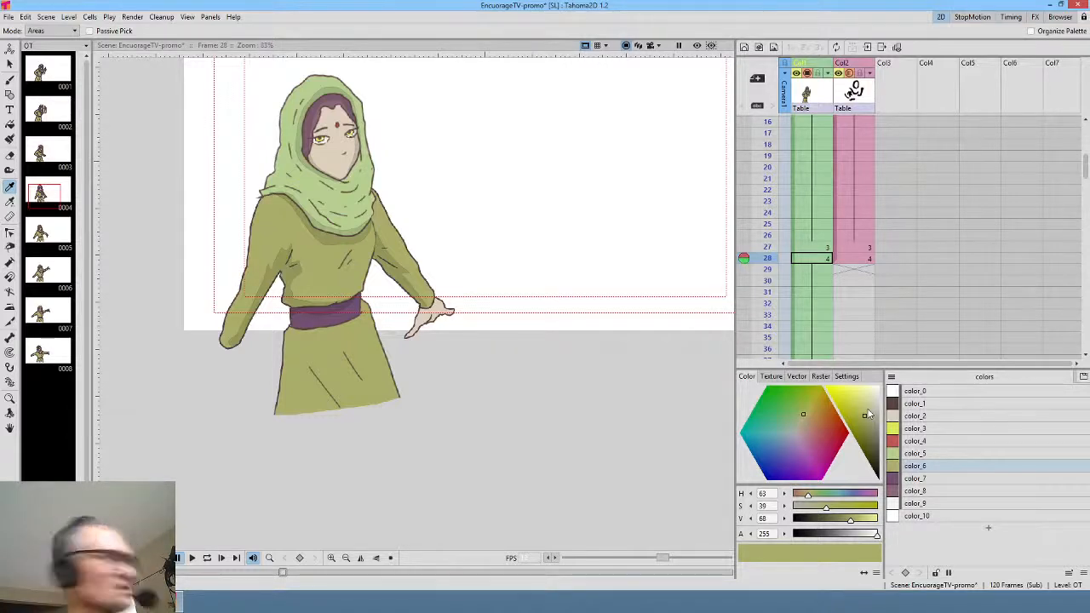
key(shift+space)
drag(334, 339, 409, 252)
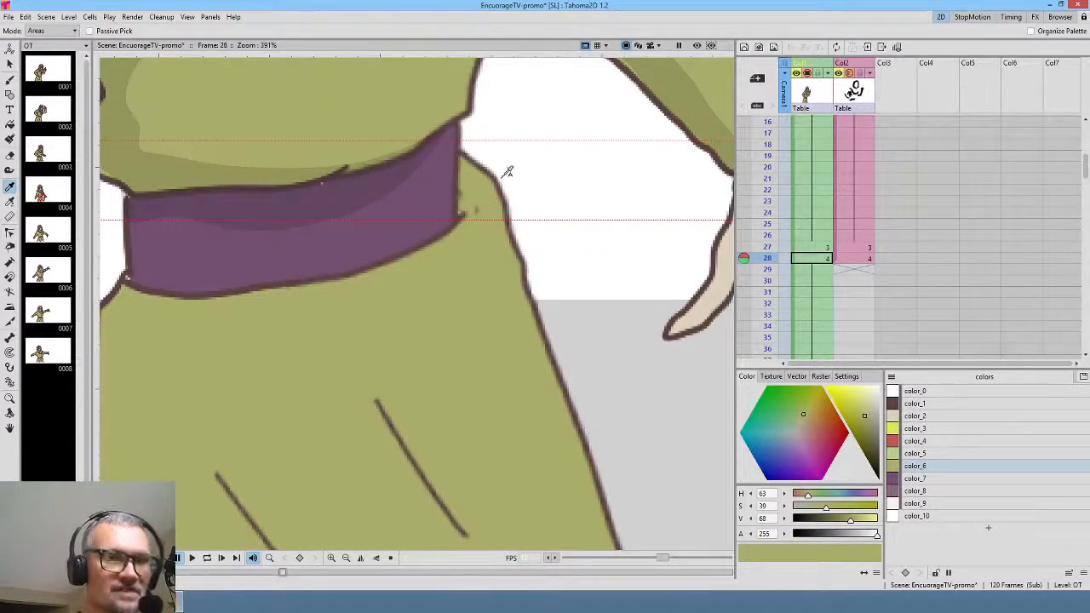
key(shift+space)
drag(500, 180, 466, 326)
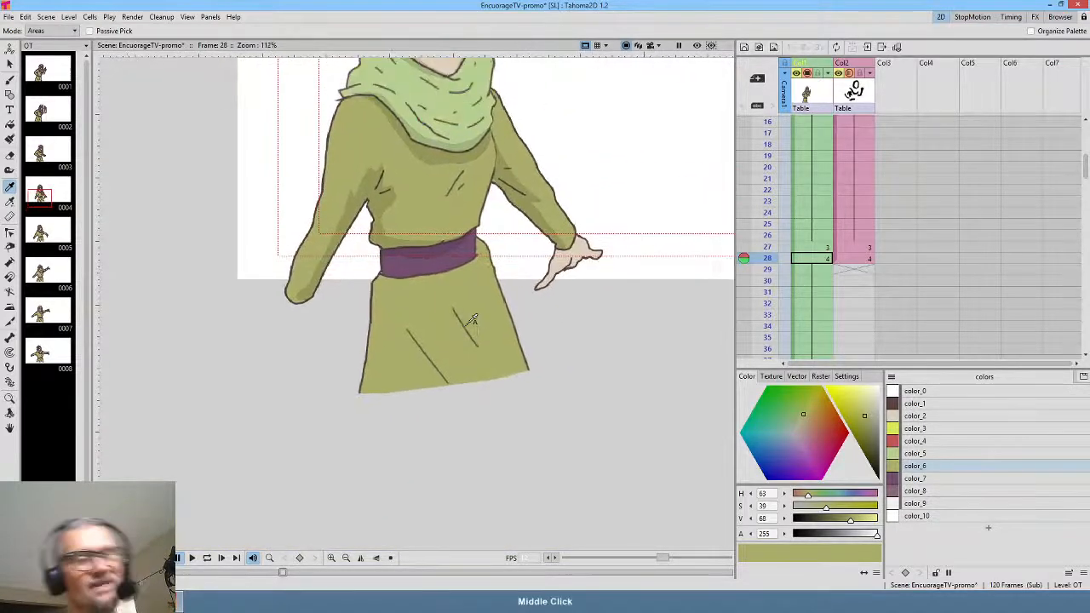
drag(502, 218, 511, 380)
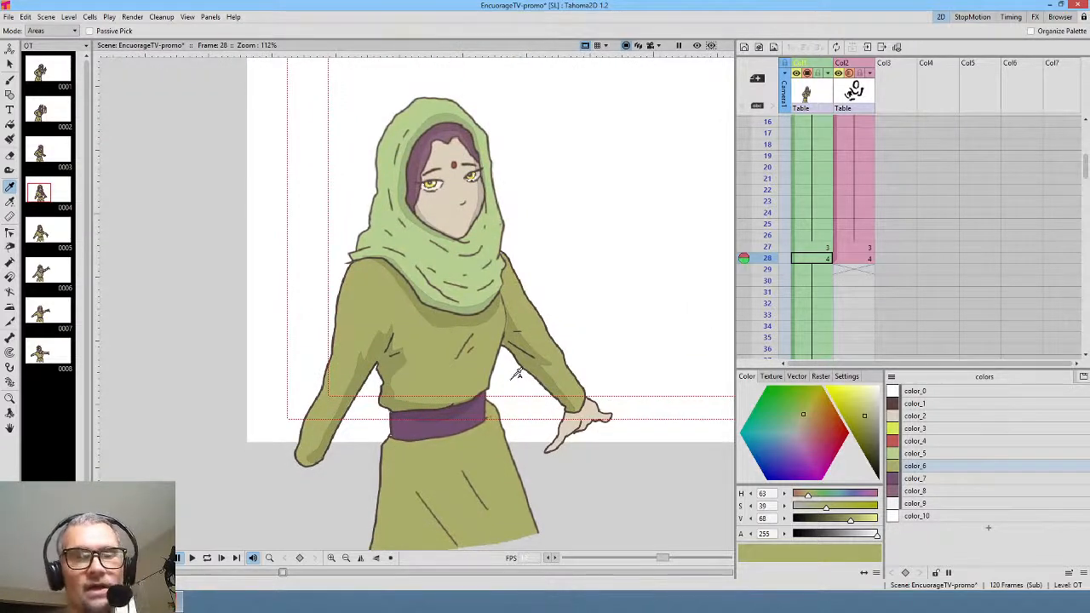
- Extend the exposure of EC drawing 4 from frame 28 through frame 41
click(861, 258)
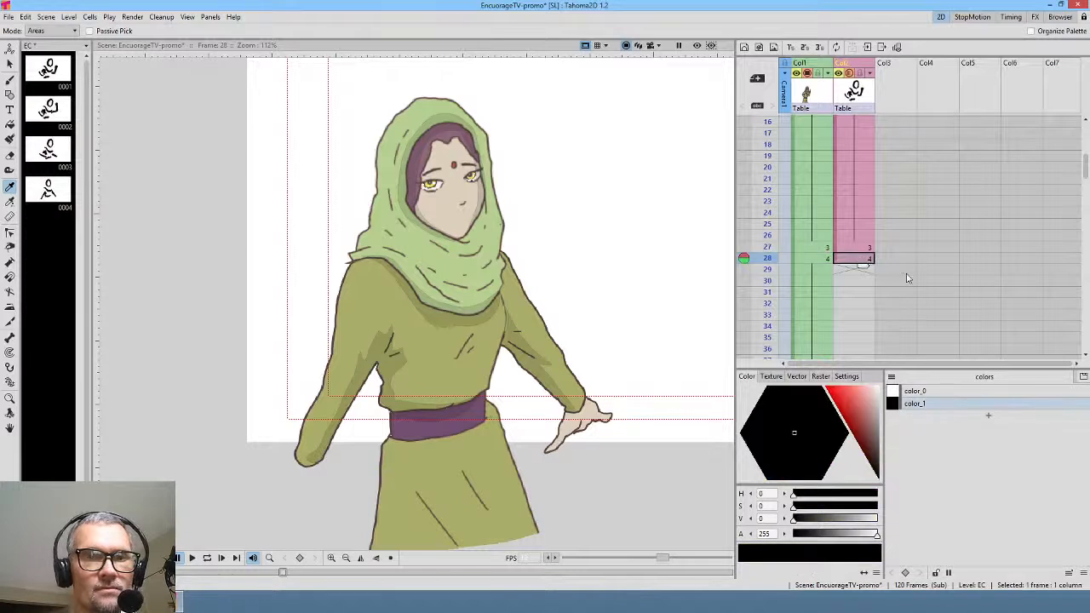
scroll(908, 278, down, 3)
drag(862, 168, 860, 322)
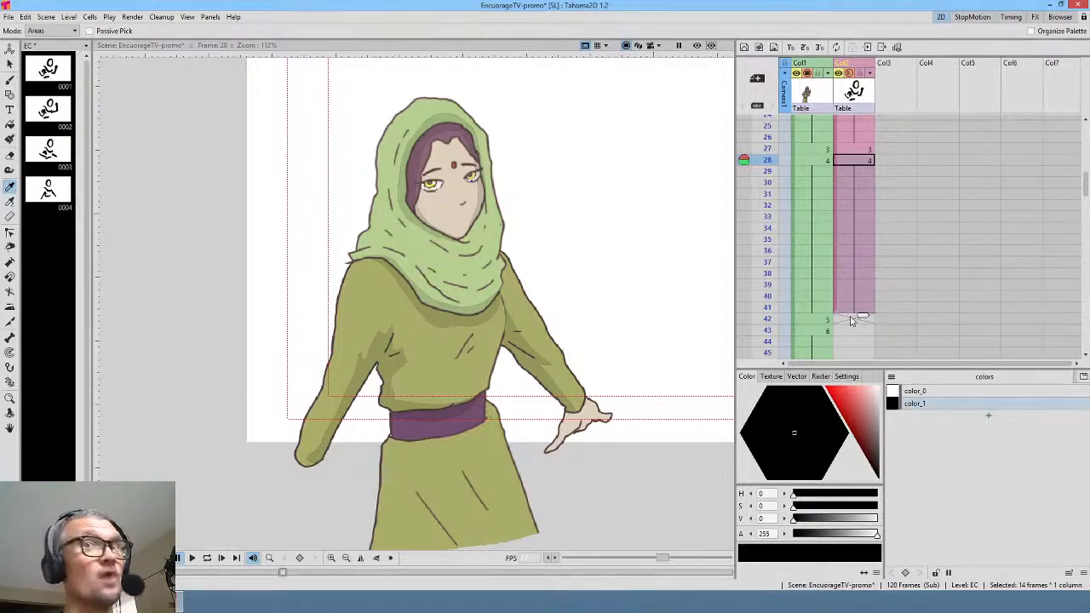
- Brush a closed shadow ring around the face inside the headscarf as a new EC drawing at frame 42, using frame 28 for reference
click(852, 320)
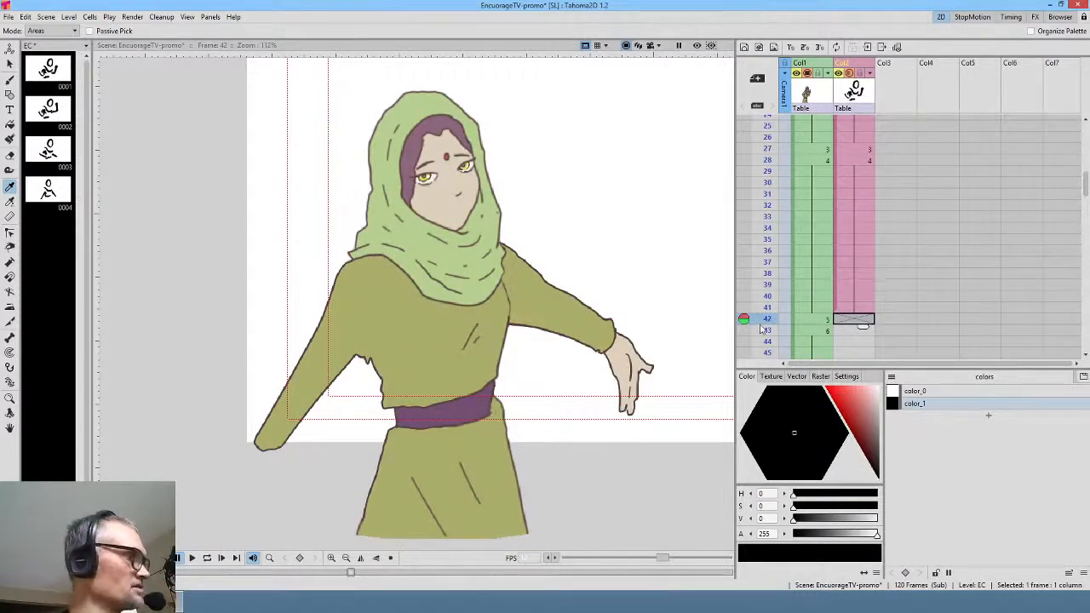
key(comma)
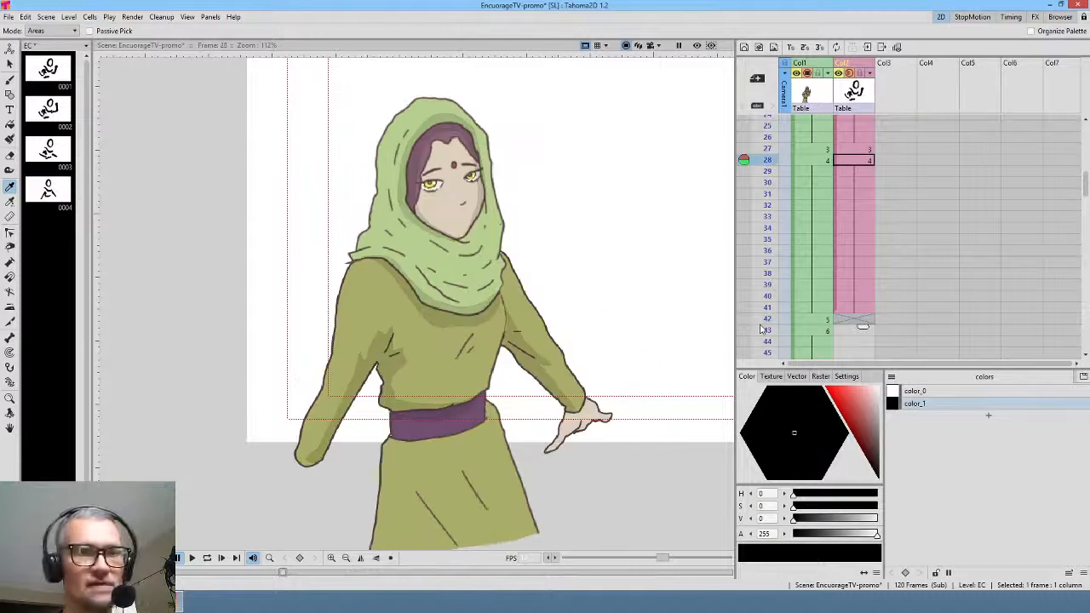
click(854, 320)
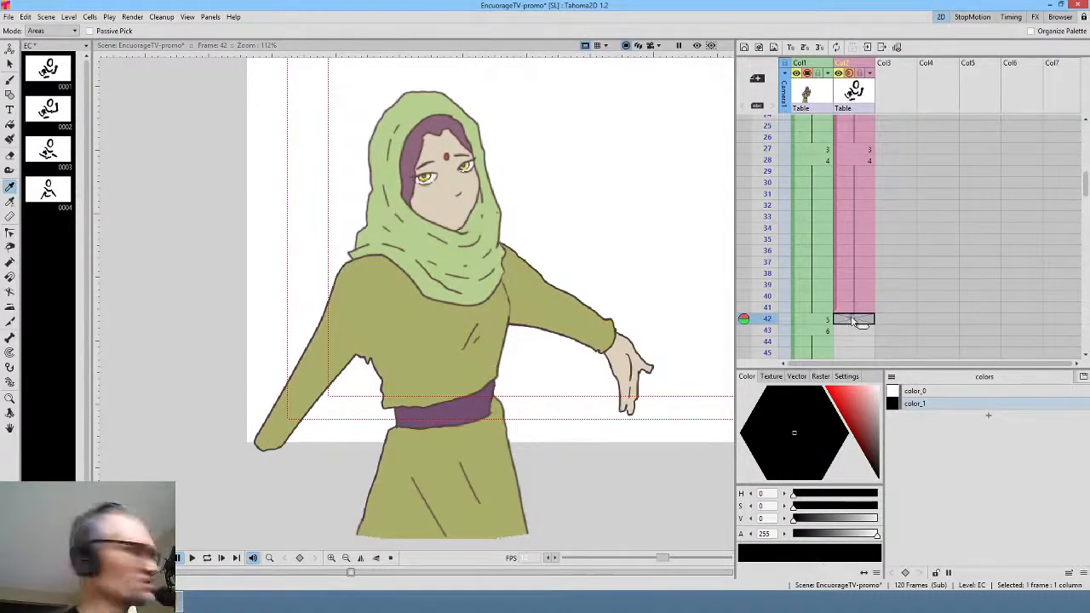
key(b)
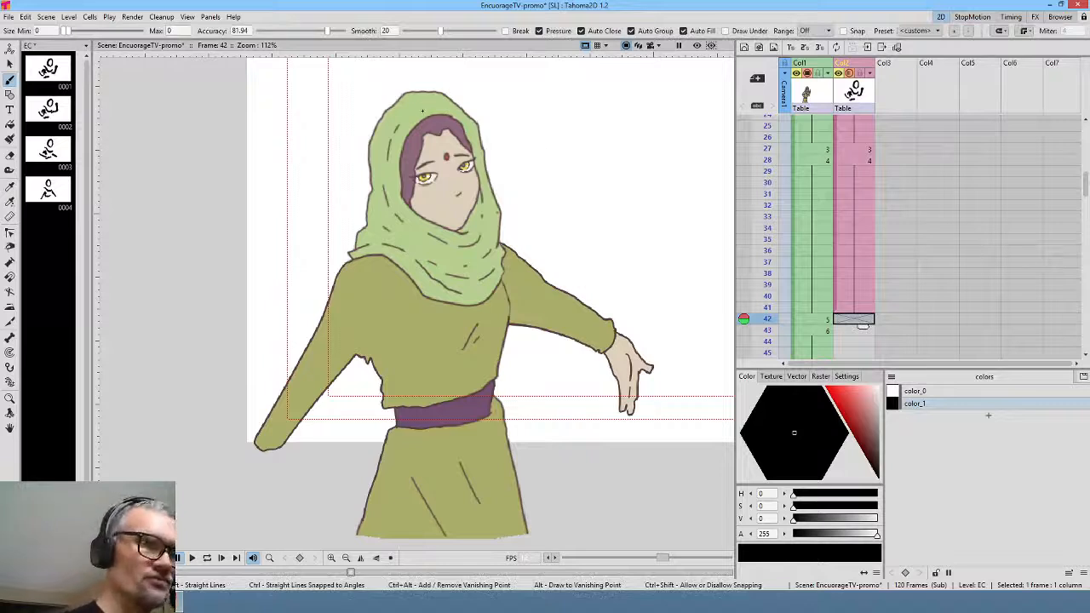
mouse_move(423, 111)
mouse_down()
mouse_move(395, 194)
mouse_move(412, 217)
mouse_move(455, 230)
mouse_move(419, 207)
mouse_move(409, 167)
mouse_move(421, 126)
mouse_move(447, 125)
mouse_move(473, 181)
mouse_move(469, 170)
mouse_move(465, 215)
mouse_move(478, 204)
mouse_move(475, 153)
mouse_move(434, 103)
mouse_up()
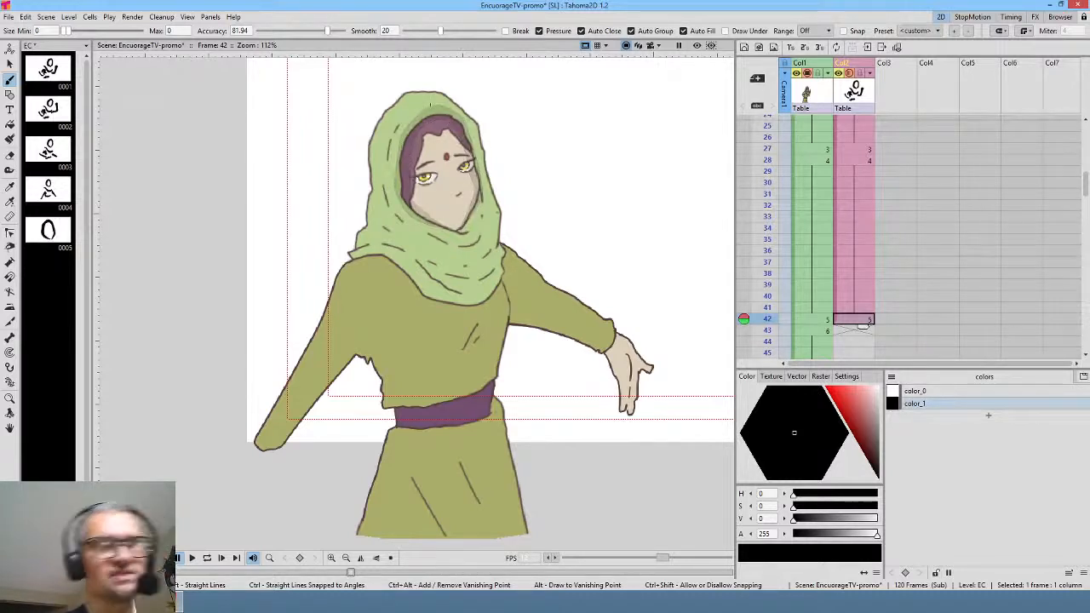
- Brush the shadow under the headscarf across the chest at frame 42, flipping to frames 27 and 28 for reference
key(comma)
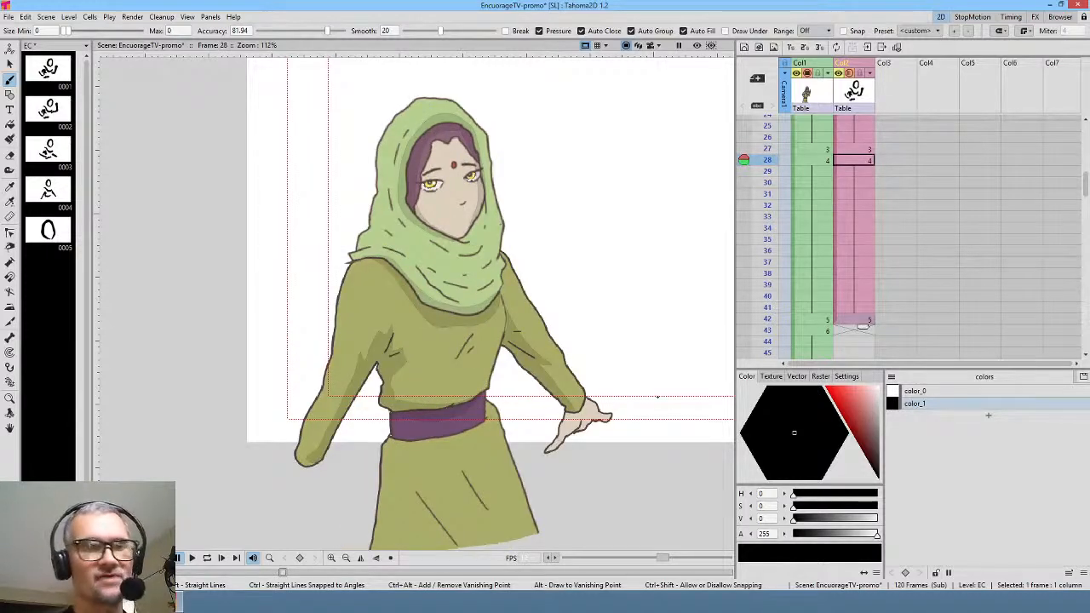
drag(518, 391, 538, 363)
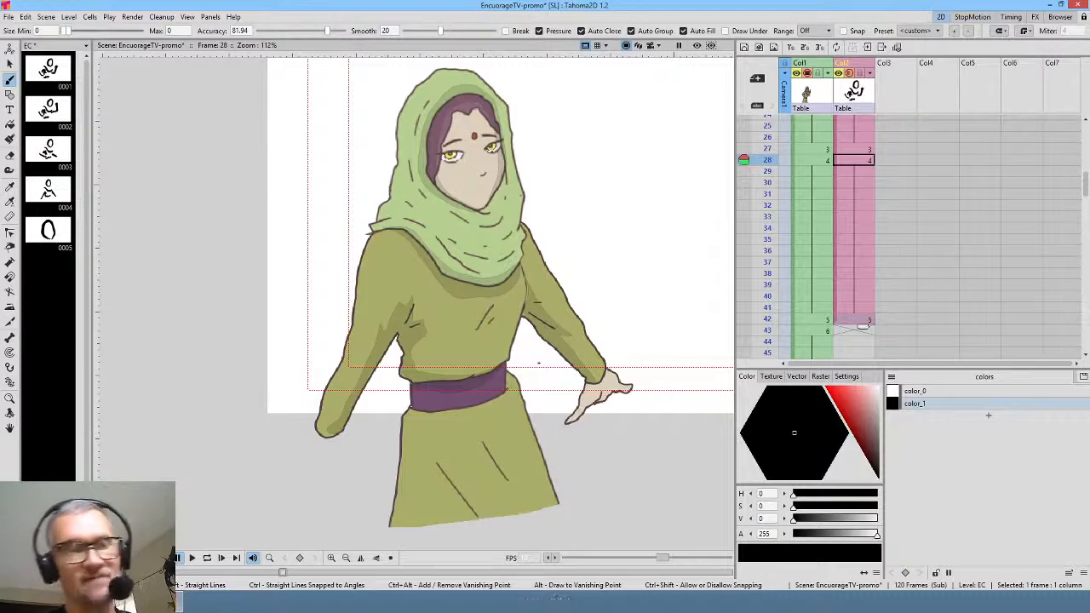
key(Up)
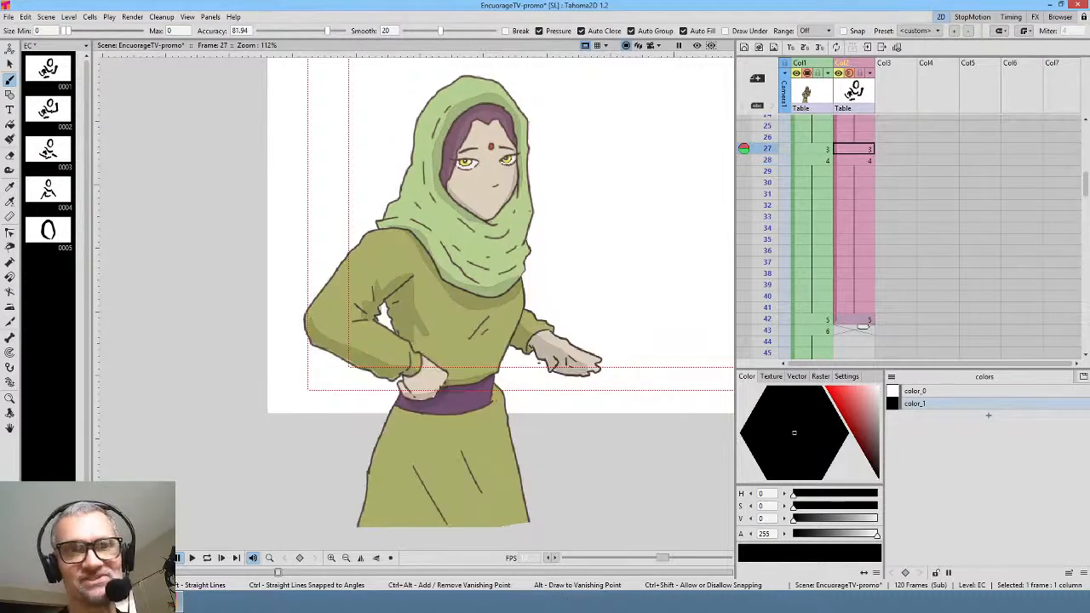
key(Down)
key(period)
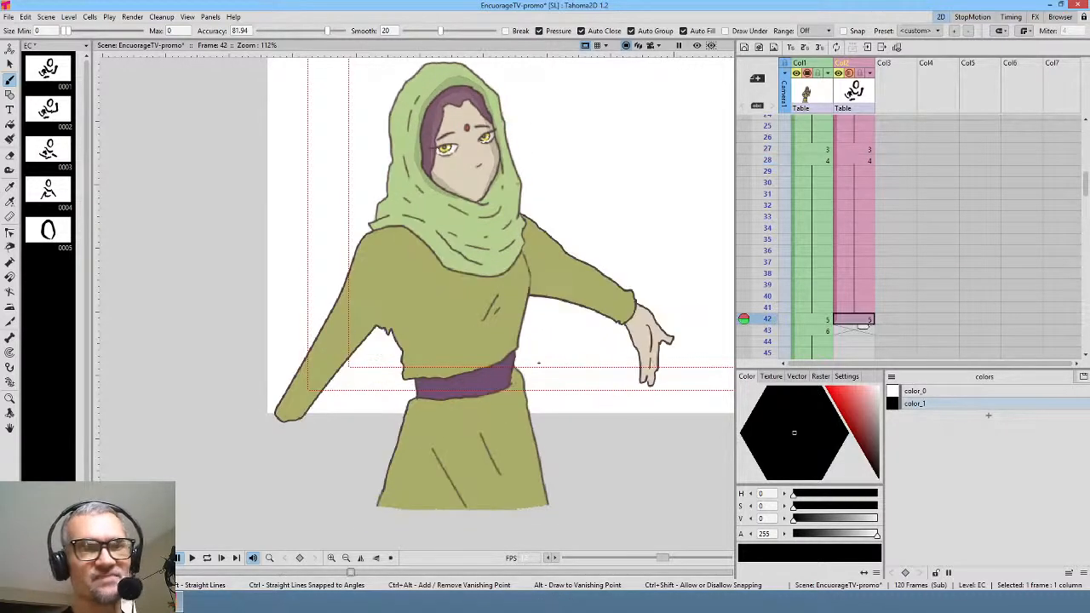
key(comma)
key(period)
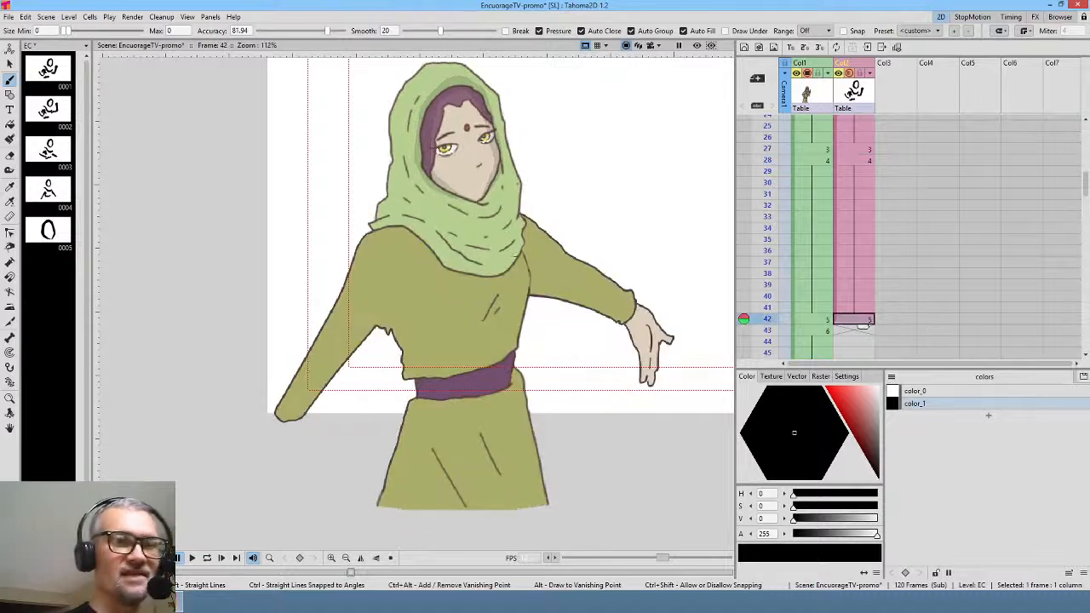
key(comma)
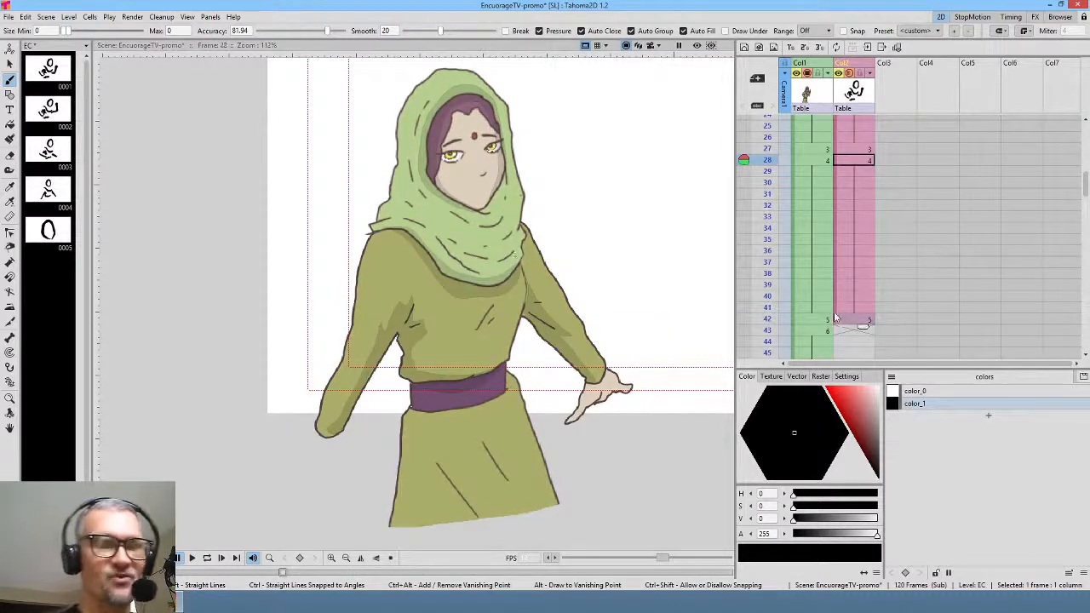
key(period)
key(comma)
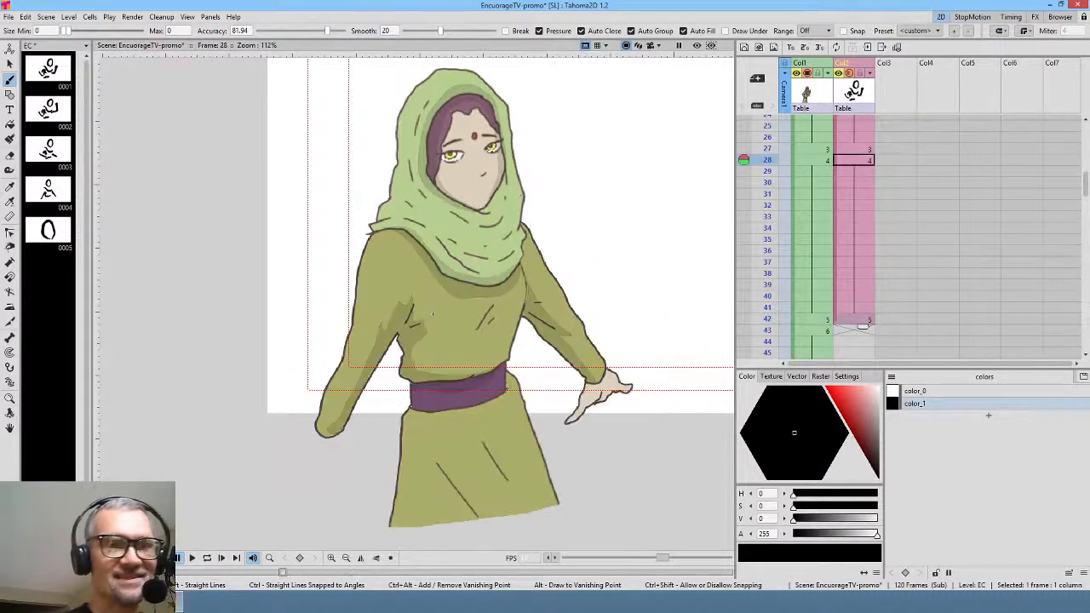
key(period)
mouse_move(515, 257)
mouse_down()
mouse_move(482, 271)
mouse_move(451, 262)
mouse_move(419, 232)
mouse_move(383, 224)
mouse_move(462, 287)
mouse_move(515, 277)
mouse_move(521, 256)
mouse_up()
key(comma)
key(period)
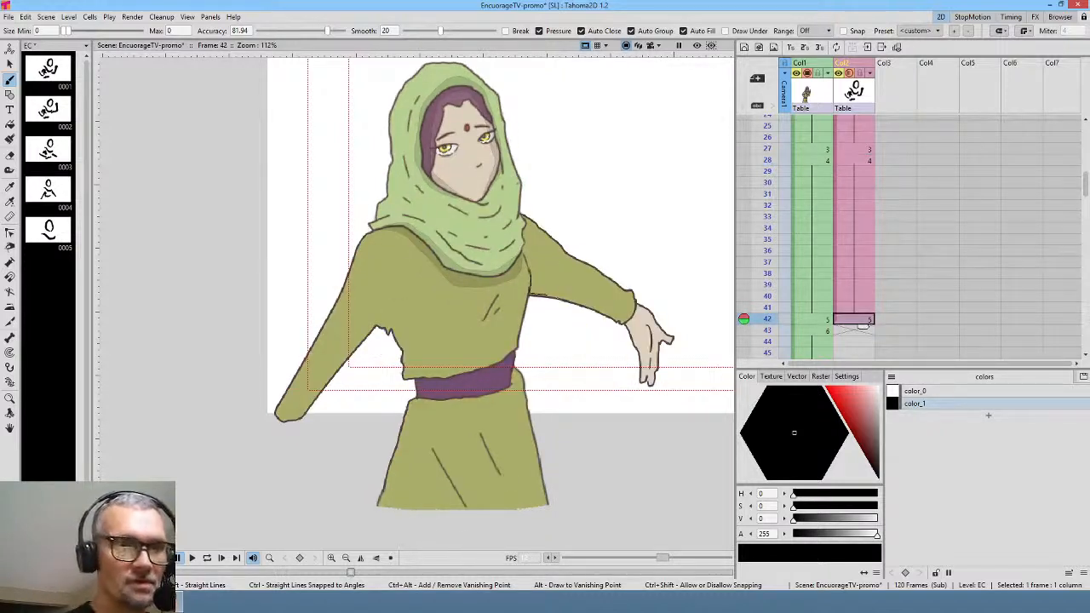
- Brush a shadow along the underside of the outstretched arm's sleeve at frame 42, and compare with frame 28
mouse_move(568, 303)
mouse_down()
mouse_move(631, 334)
mouse_move(631, 312)
mouse_move(529, 266)
mouse_up()
key(comma)
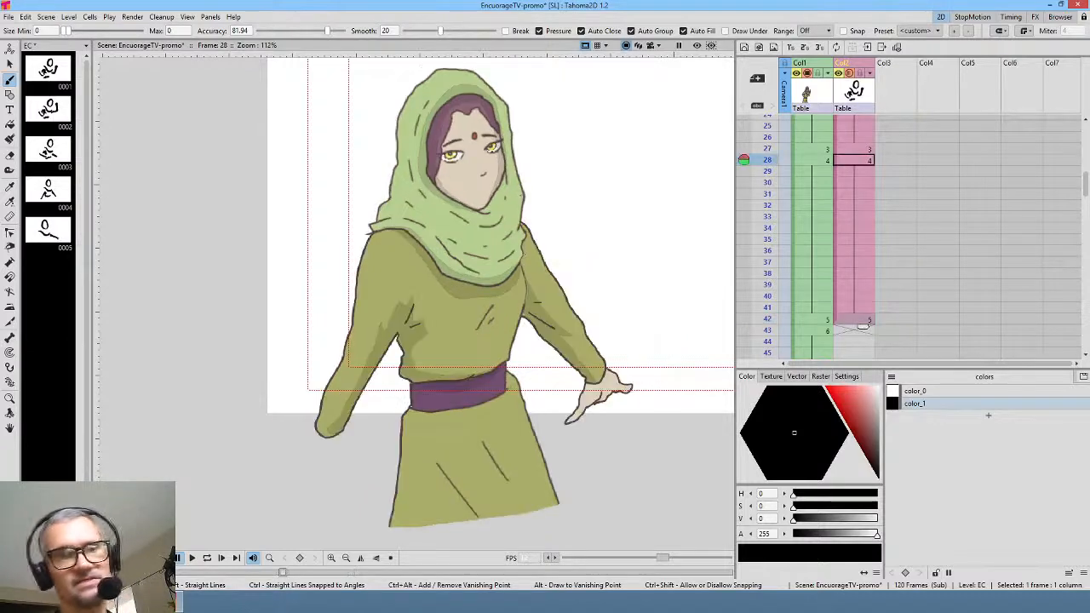
key(period)
key(comma)
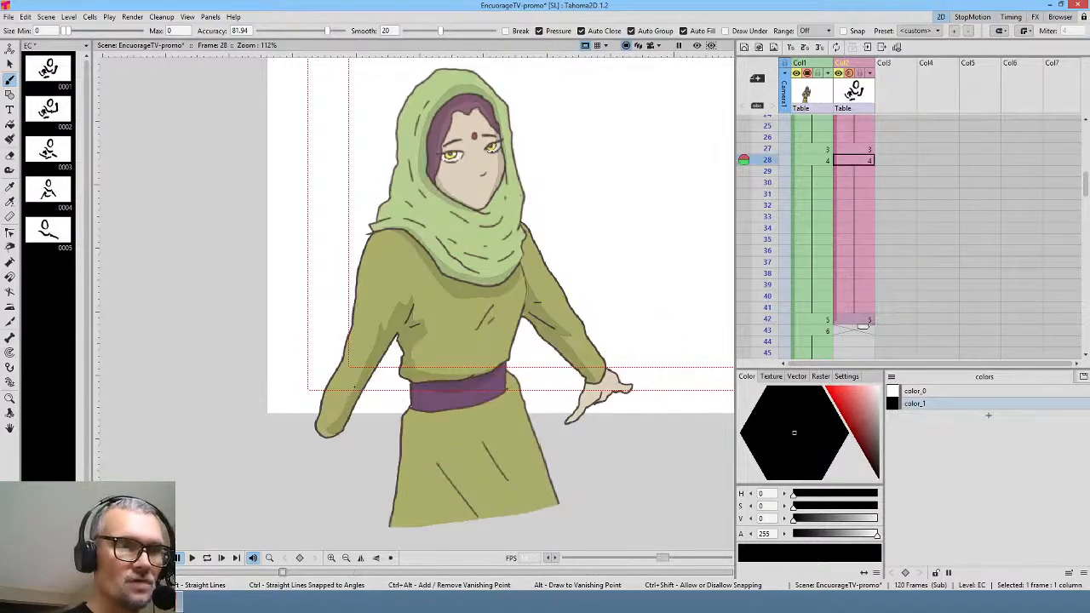
key(period)
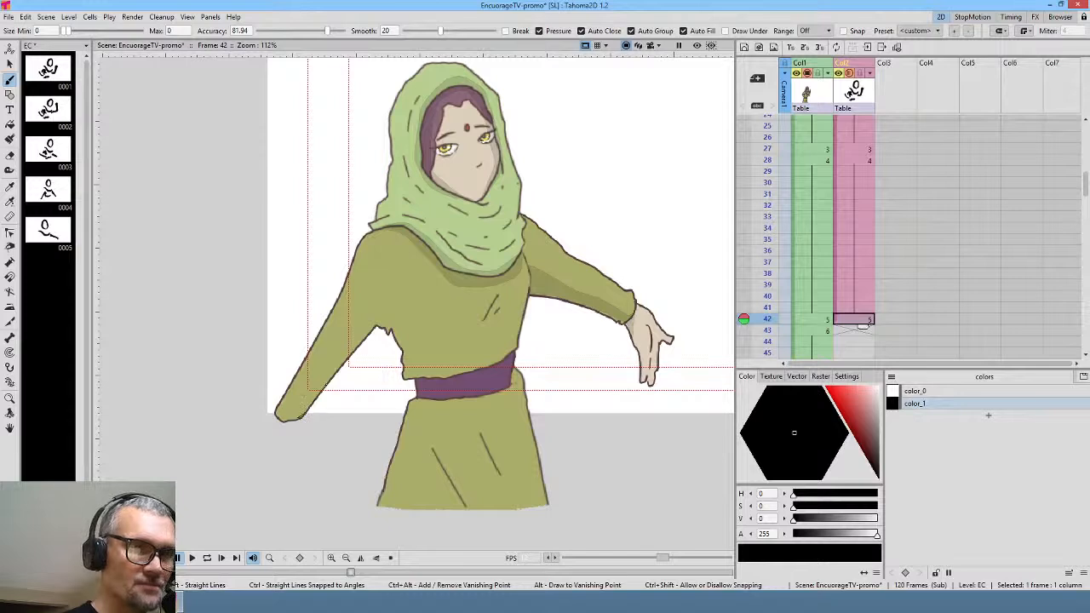
- Brush the shadow along the lowered arm's sleeve, down the torso's side and over the belt's upper part at frame 42
drag(331, 379, 373, 328)
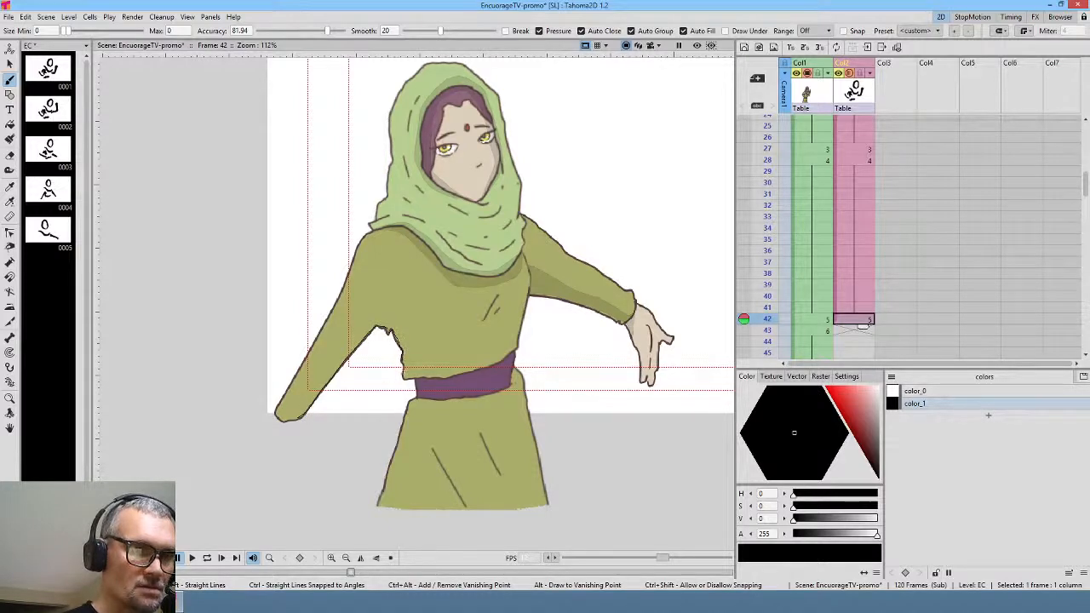
drag(402, 363, 415, 379)
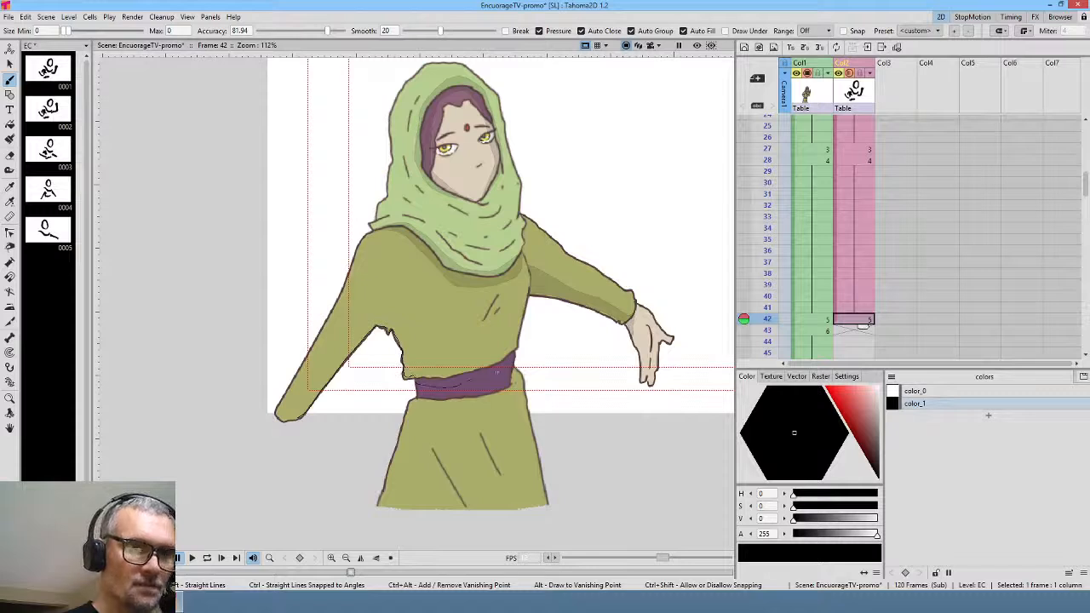
mouse_move(511, 362)
mouse_down()
mouse_move(414, 375)
mouse_move(430, 339)
mouse_move(392, 298)
mouse_move(368, 311)
mouse_move(297, 414)
mouse_up()
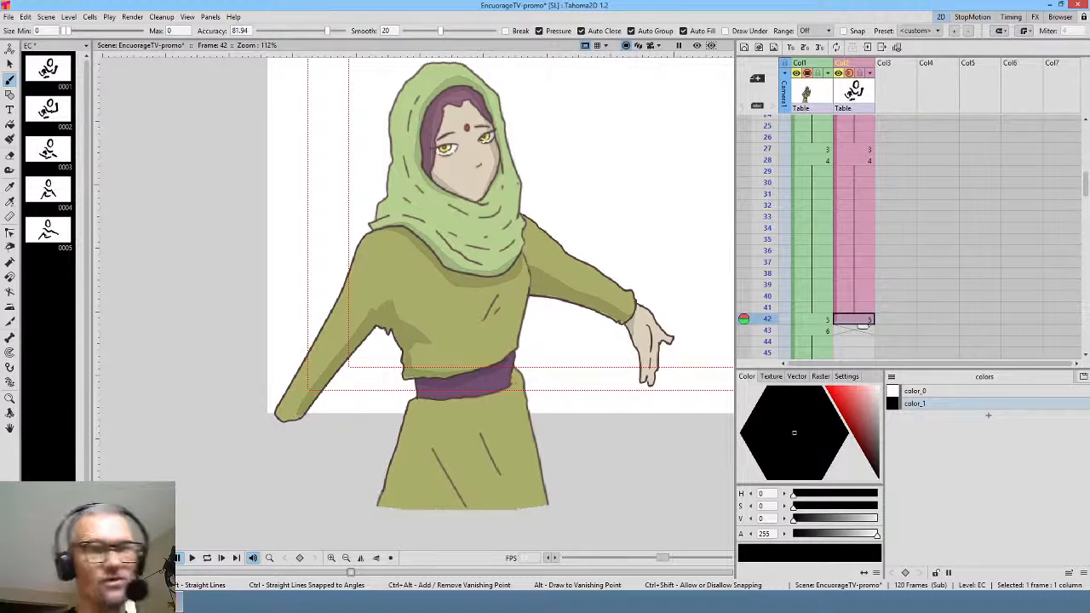
- Brush a closed shadow ring around the face inside the headscarf as a new EC drawing at frame 43, using frame 42 for reference
middle_click(917, 278)
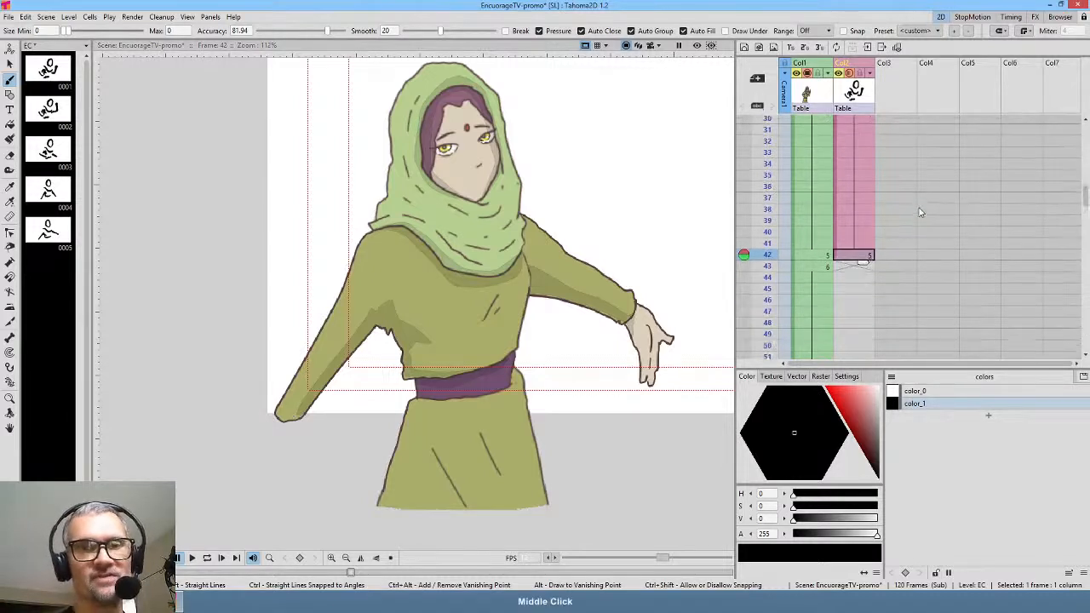
click(857, 264)
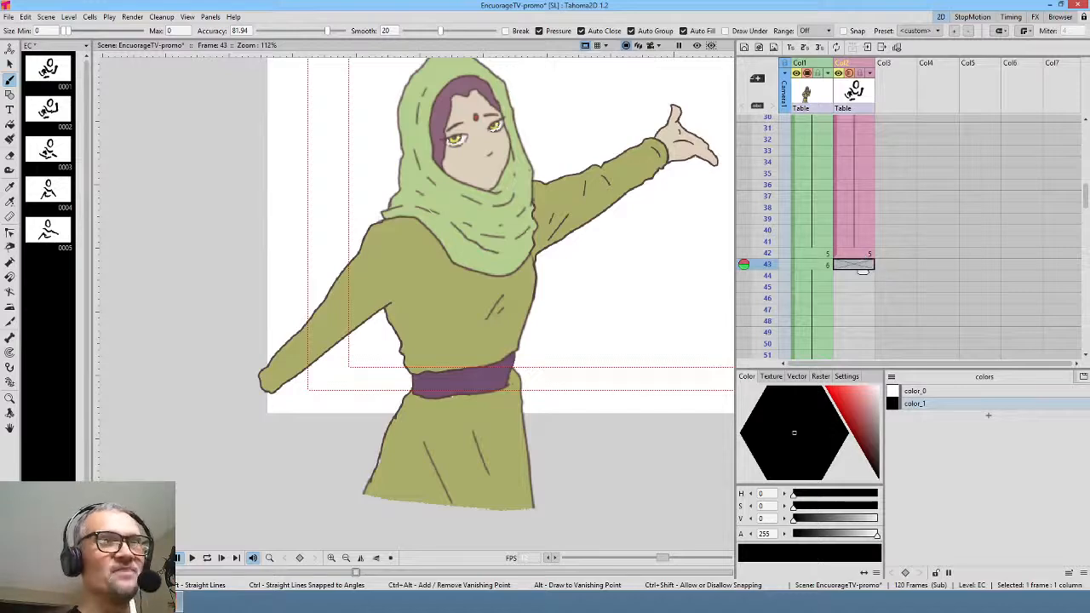
middle_click(505, 185)
key(Up)
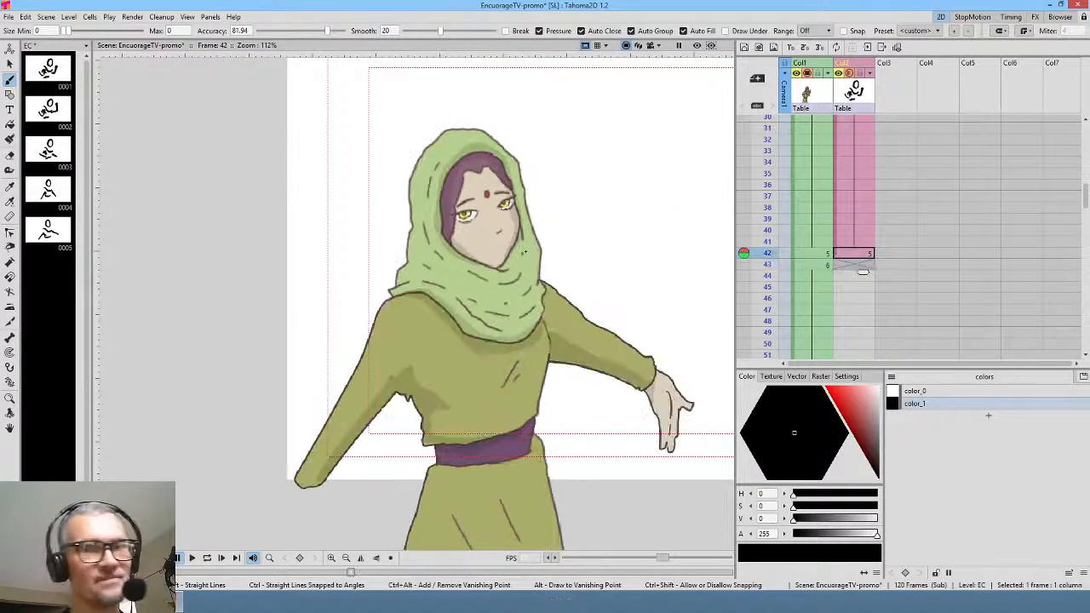
click(858, 265)
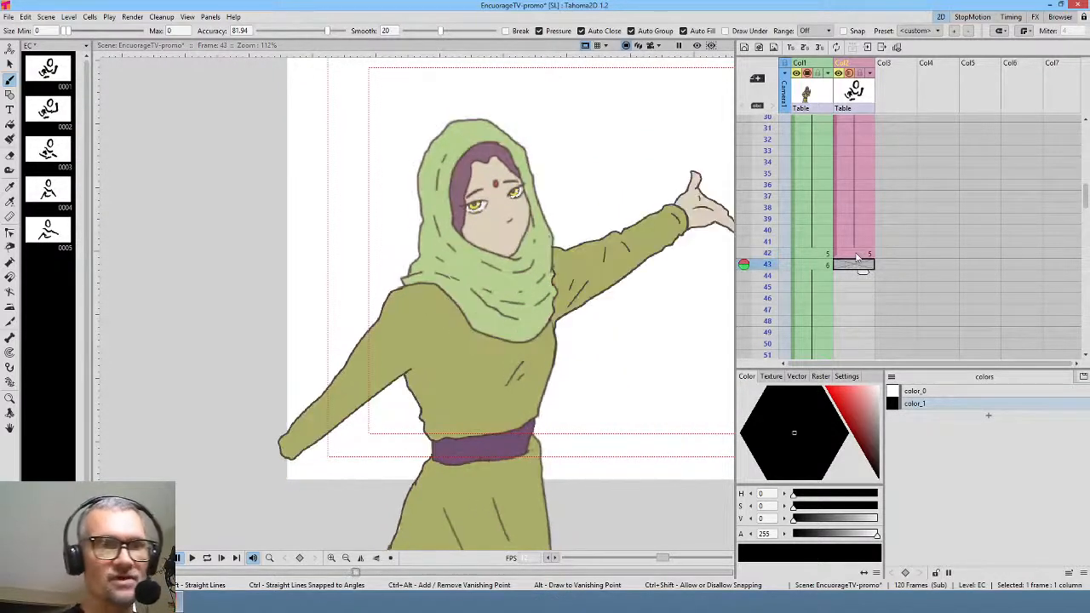
mouse_move(471, 136)
mouse_down()
mouse_move(441, 183)
mouse_move(454, 247)
mouse_move(446, 228)
mouse_move(506, 262)
mouse_move(518, 254)
mouse_move(469, 234)
mouse_move(461, 195)
mouse_move(467, 160)
mouse_move(498, 152)
mouse_move(526, 220)
mouse_move(517, 252)
mouse_move(528, 242)
mouse_move(531, 198)
mouse_move(490, 134)
mouse_up()
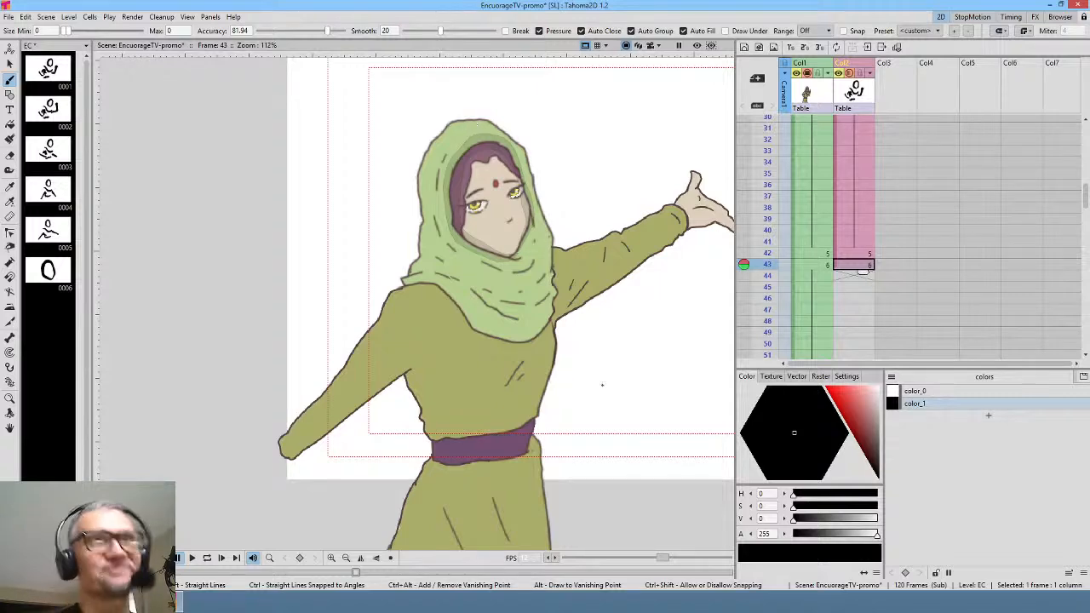
- Brush one shadow along the lowered sleeve, down the torso's side and above the belt at frame 43, and flip to frame 42 to compare
drag(601, 384, 599, 316)
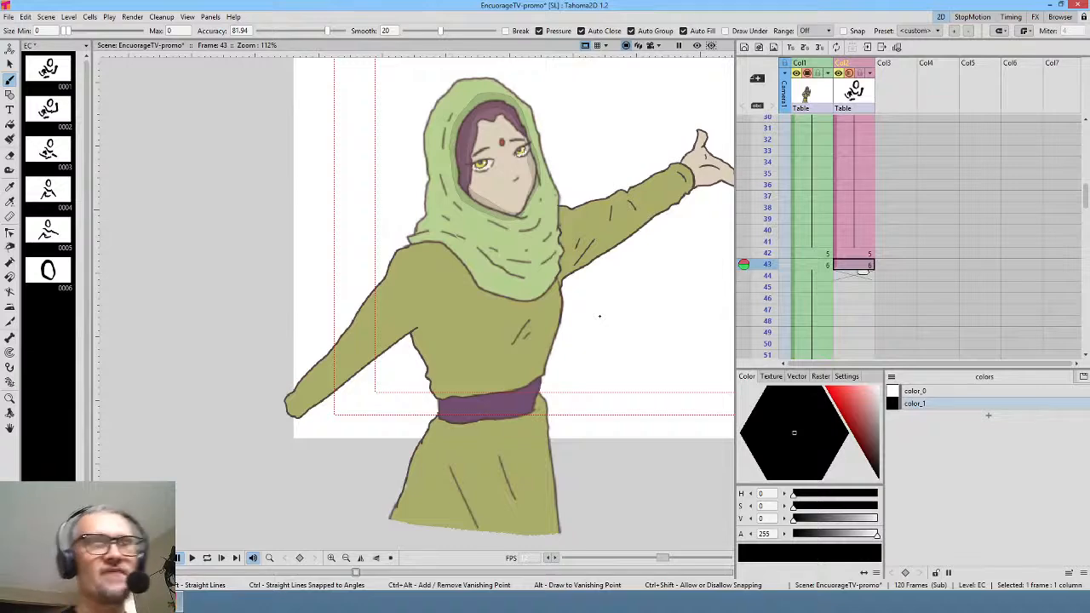
middle_click(596, 319)
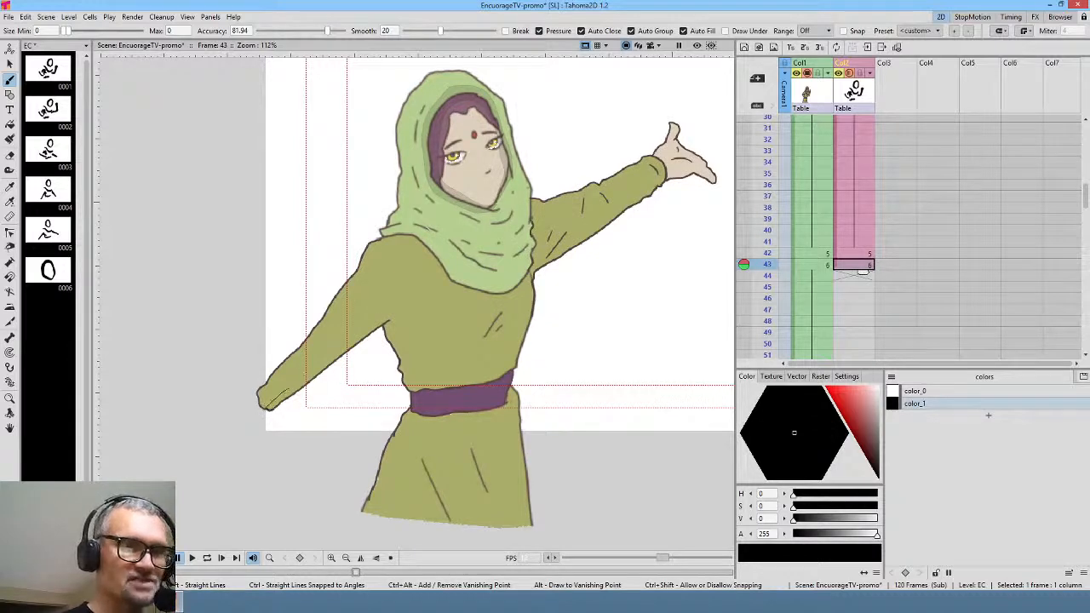
mouse_move(288, 385)
mouse_down()
mouse_move(398, 295)
mouse_move(393, 311)
mouse_move(410, 309)
mouse_move(418, 372)
mouse_move(506, 375)
mouse_up()
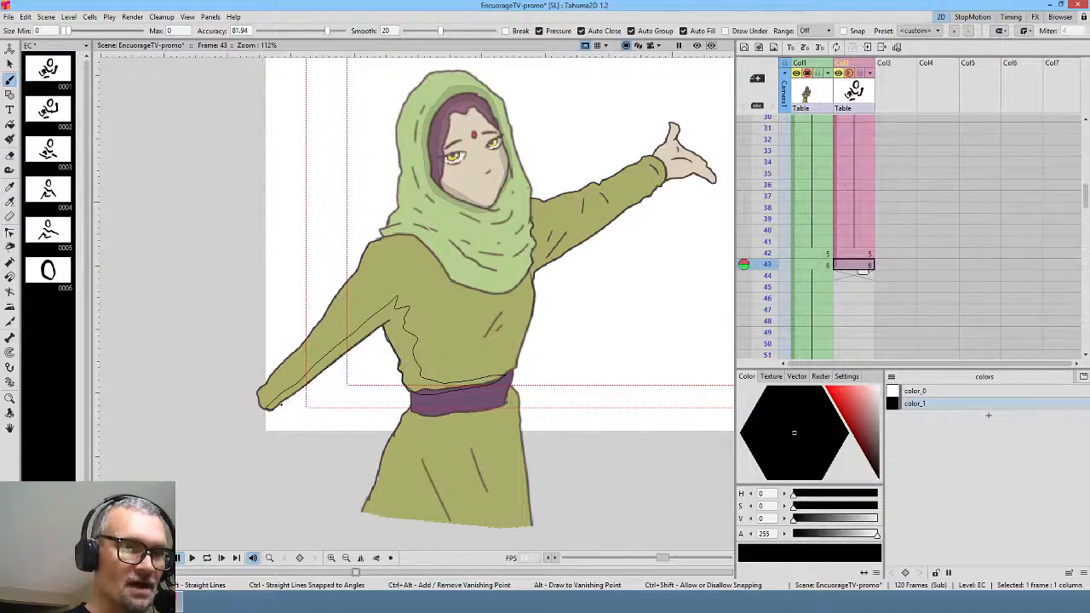
drag(281, 406, 271, 407)
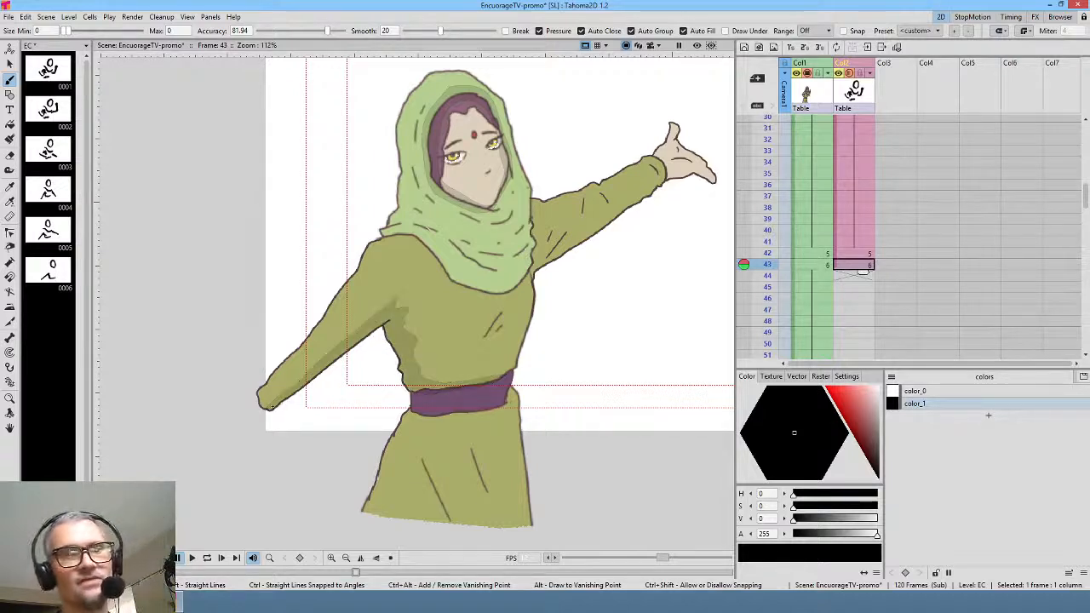
key(comma)
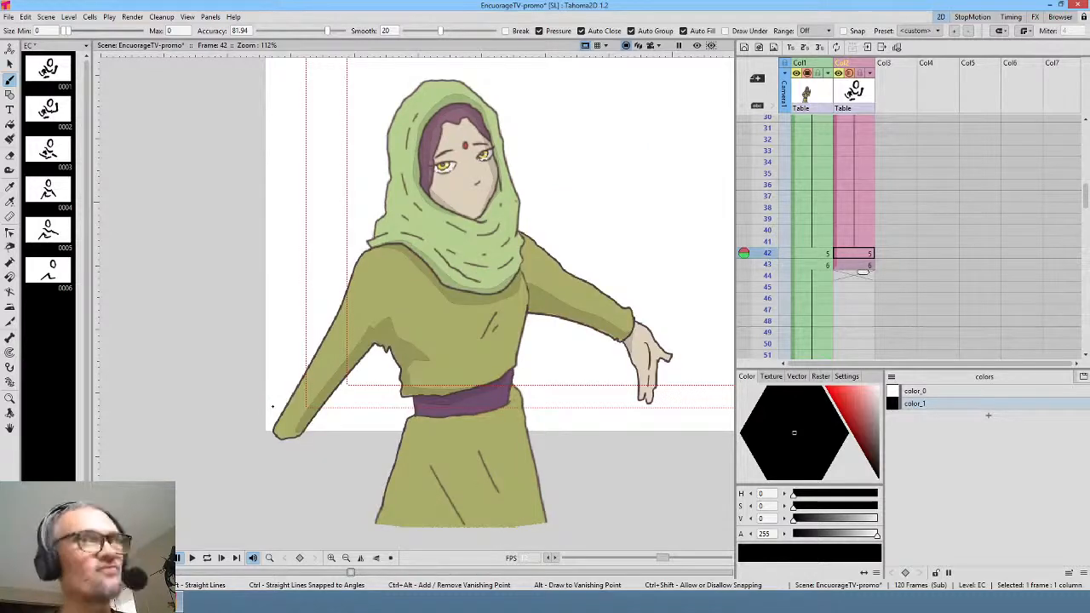
- Brush the shadow below the headscarf across the shoulder and chest at frame 43, using frame 42 for comparison
key(period)
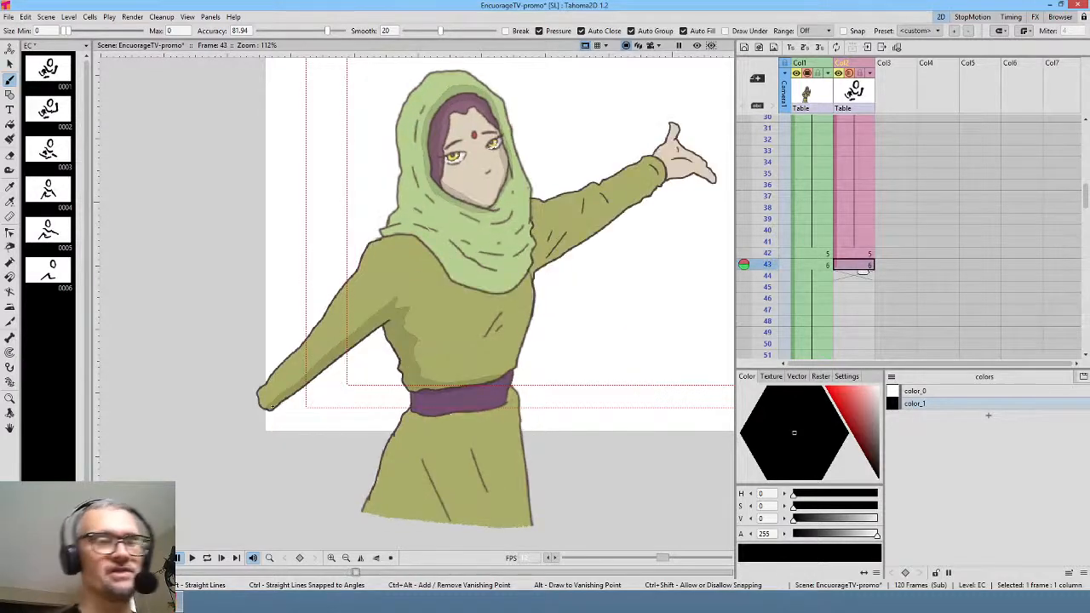
key(comma)
key(period)
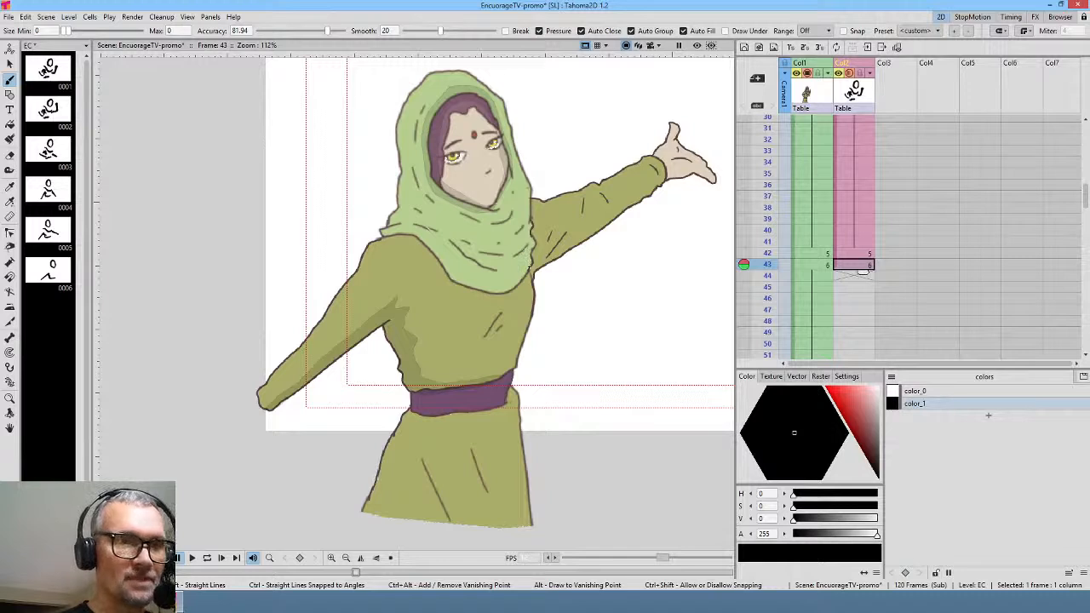
mouse_move(528, 268)
mouse_down()
mouse_move(466, 277)
mouse_move(420, 236)
mouse_move(399, 241)
mouse_move(464, 299)
mouse_move(510, 301)
mouse_move(528, 262)
mouse_up()
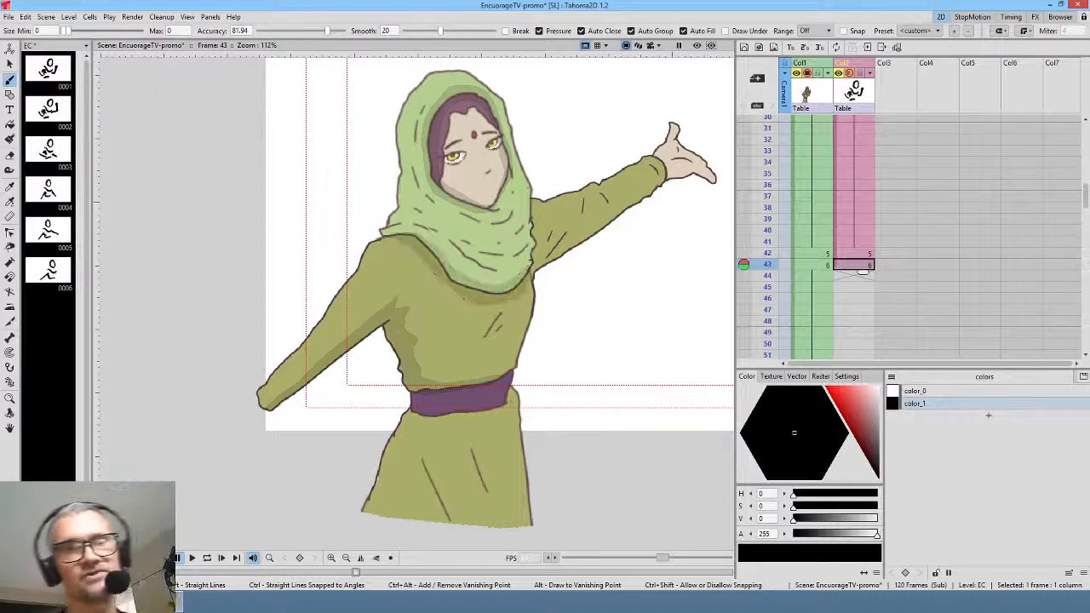
key(Up)
key(Down)
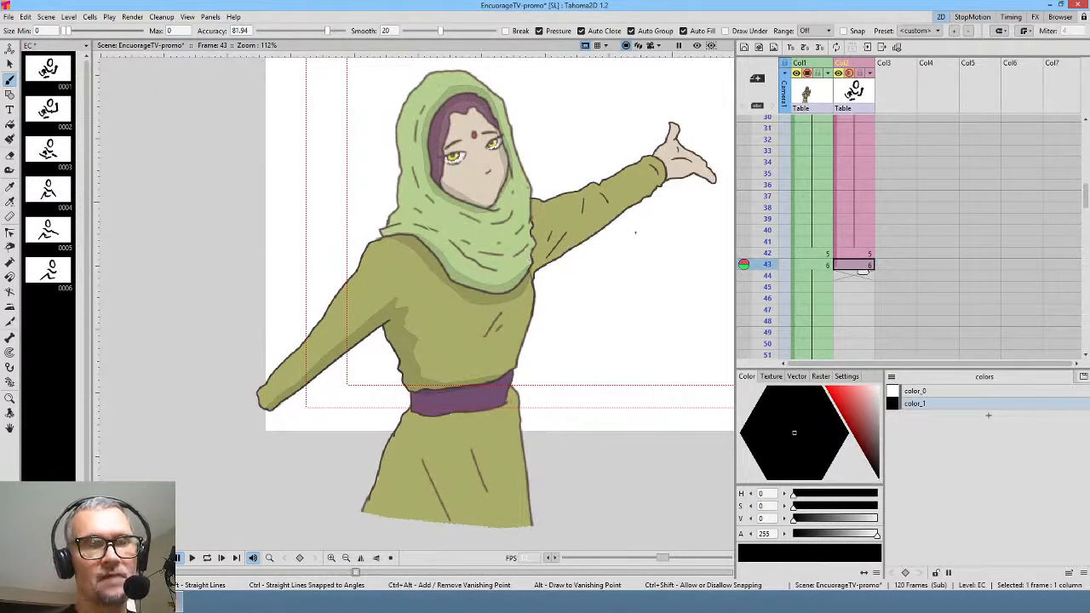
- Brush the shadow along the underside of the raised arm's sleeve and hand at frame 43, and flip to frame 42 to compare
drag(634, 231, 522, 340)
key(Up)
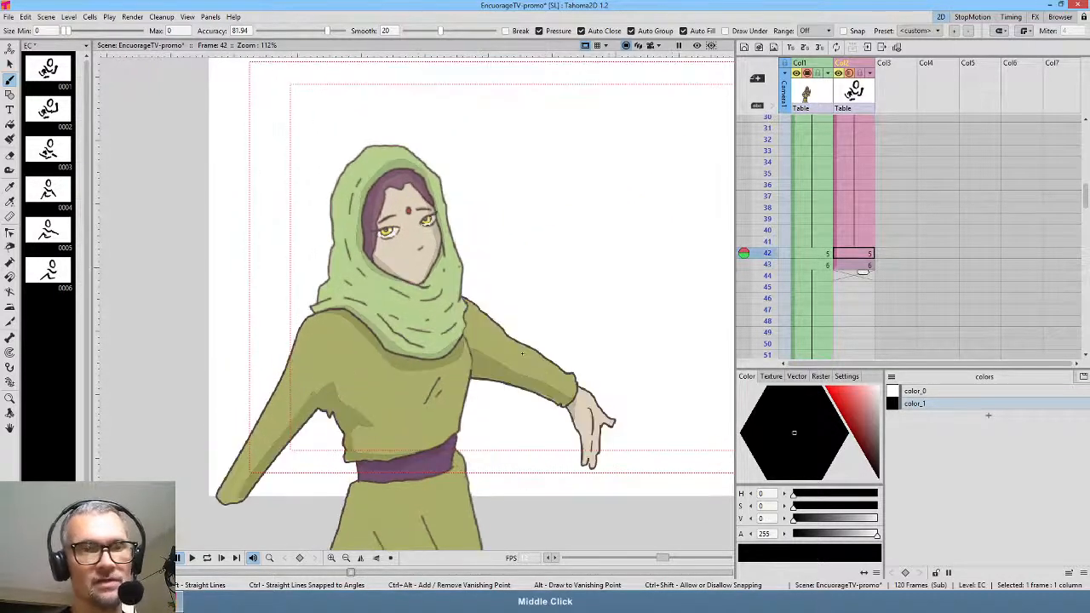
key(Down)
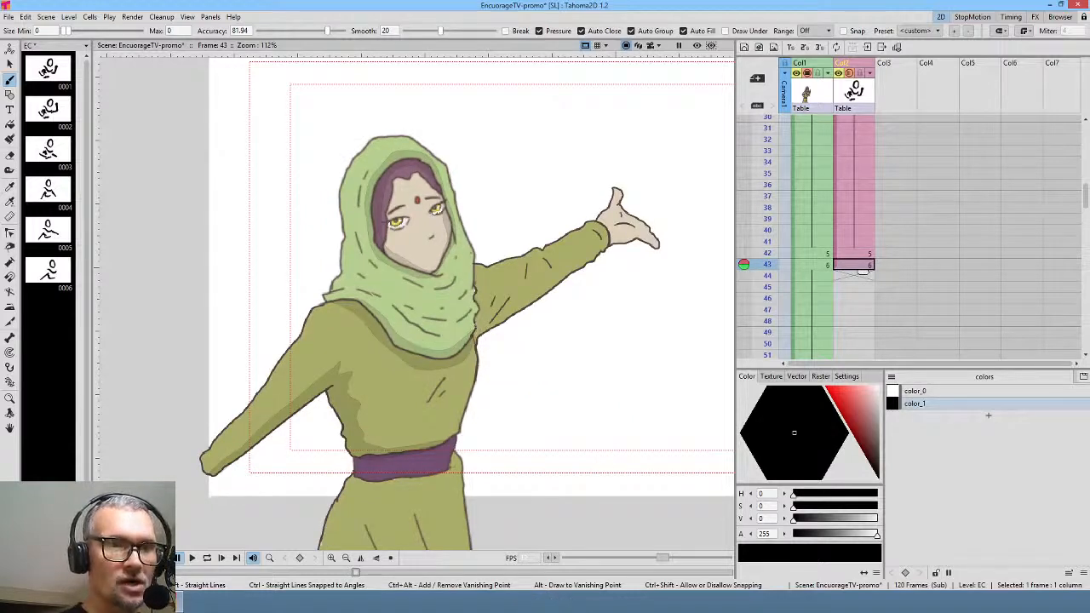
mouse_move(480, 316)
mouse_down()
mouse_move(529, 296)
mouse_move(605, 245)
mouse_move(647, 243)
mouse_up()
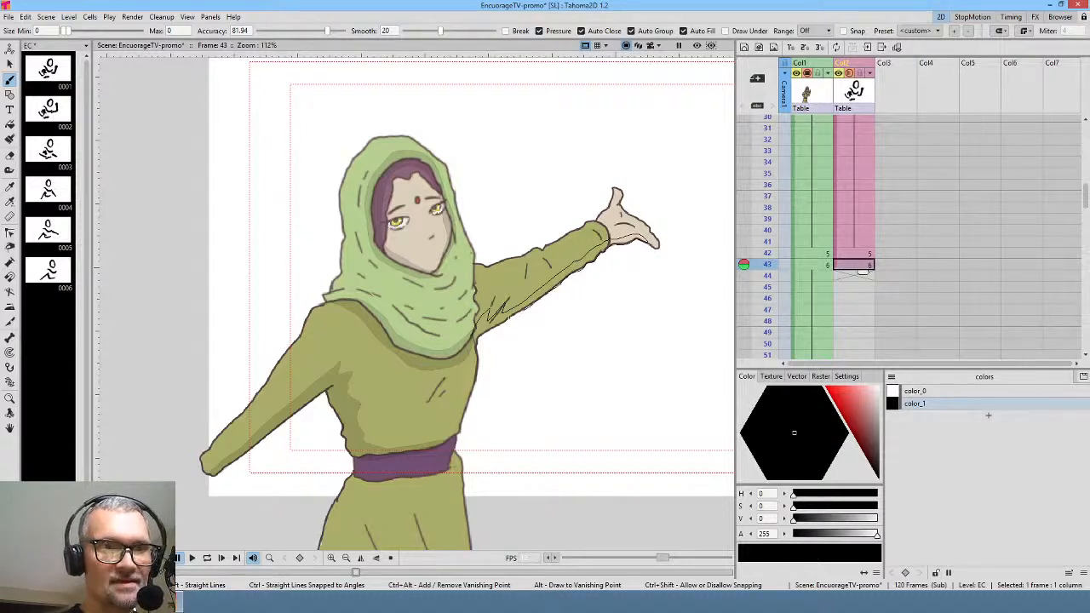
drag(474, 338, 478, 336)
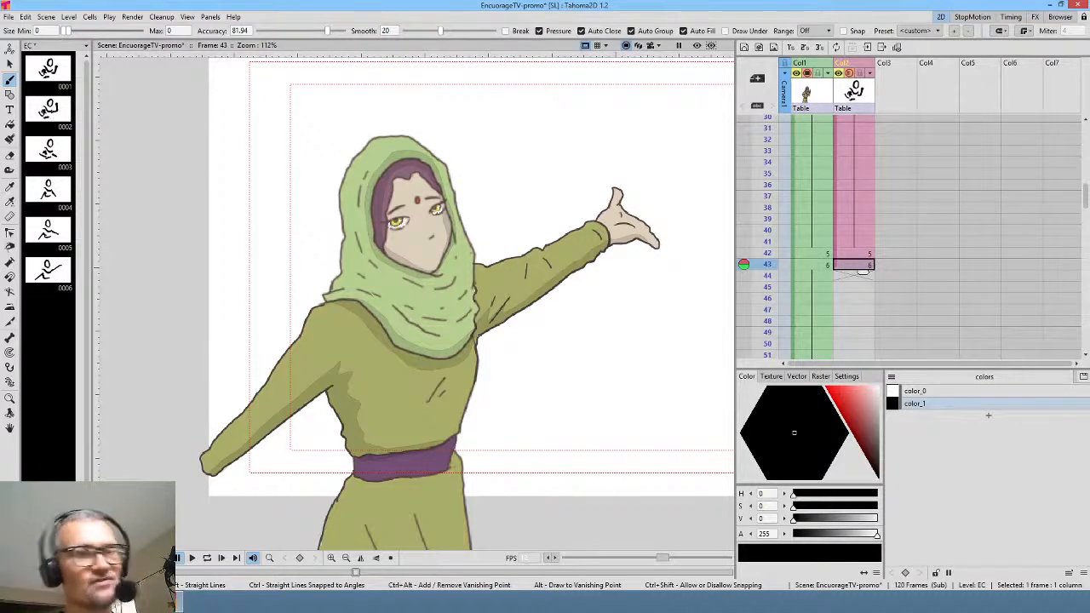
key(Up)
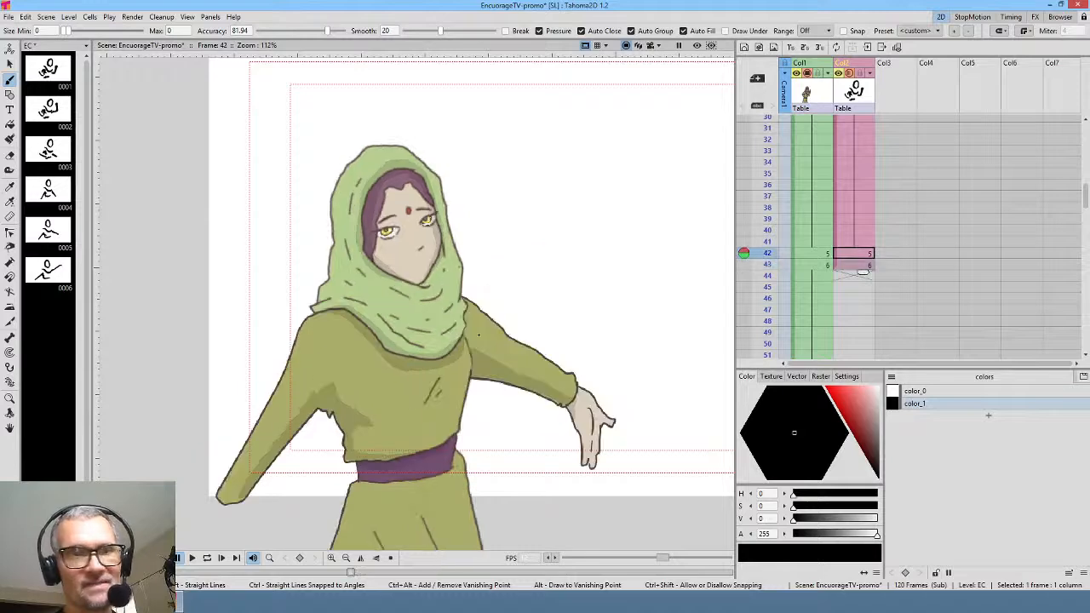
key(Down)
drag(548, 393, 565, 322)
key(Up)
key(Down)
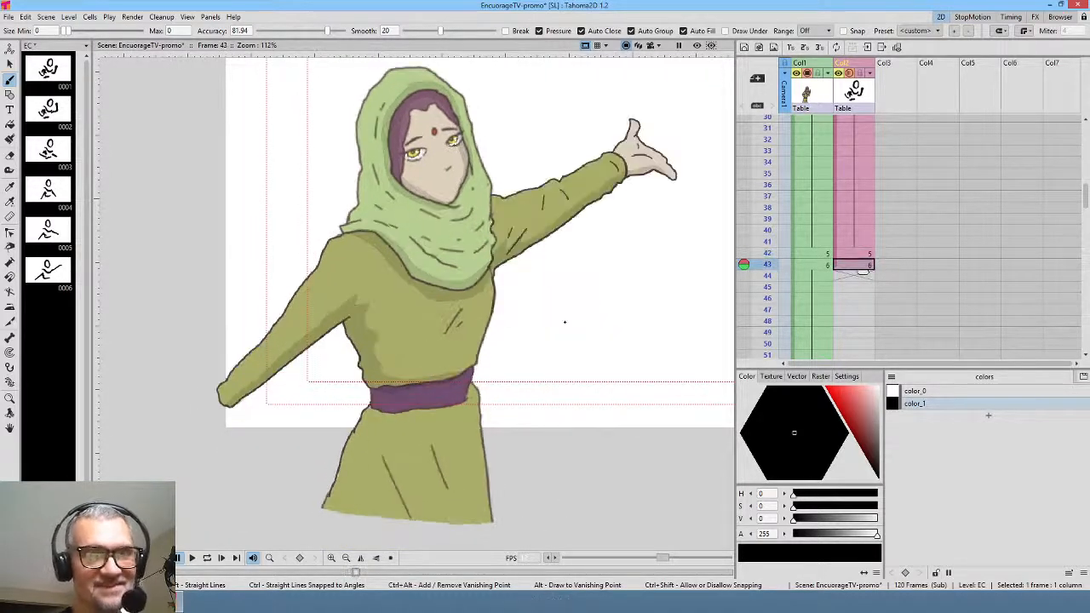
- Extend the exposure of the frame 43 shadow drawing on the EC level through frame 51
scroll(918, 176, down, 3)
scroll(917, 176, down, 1)
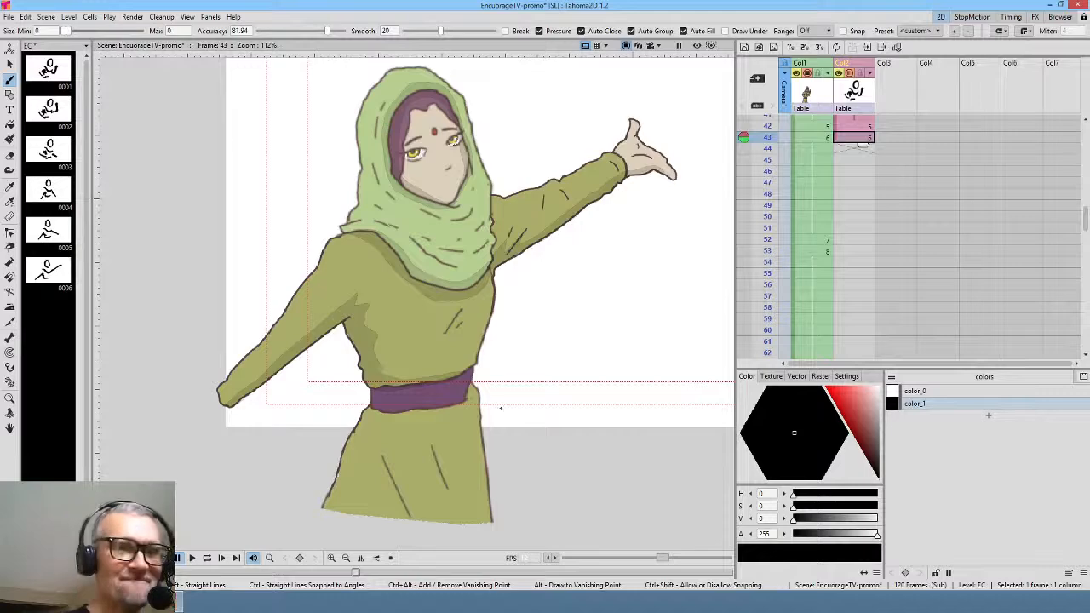
drag(512, 359, 472, 399)
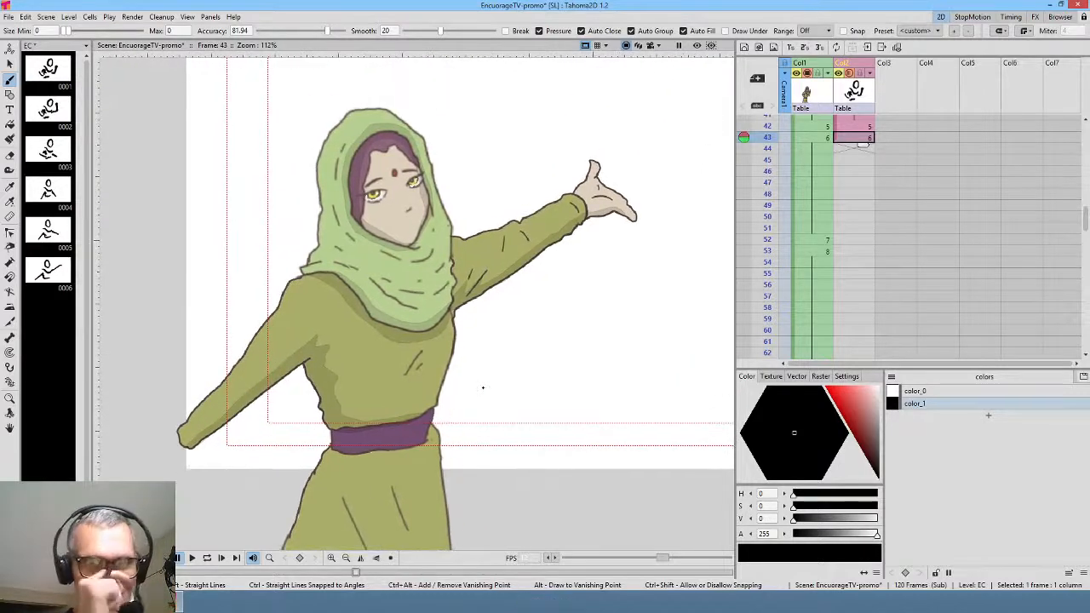
drag(863, 145, 862, 243)
- Brush a closed shadow ring around the face inside the headscarf as a new EC drawing at frame 52, and compare with frame 43
click(861, 241)
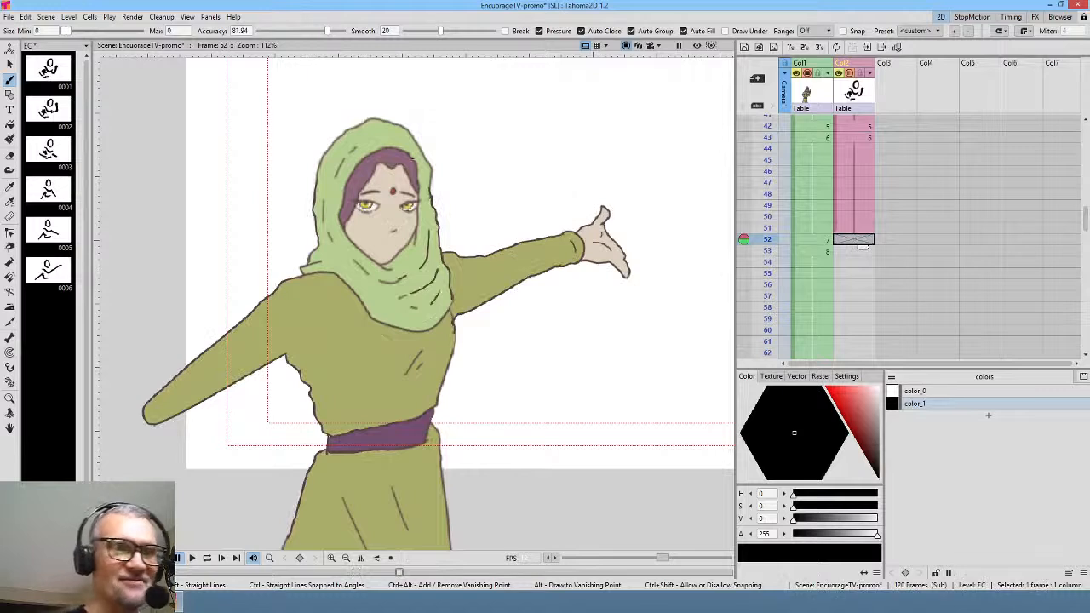
mouse_move(378, 138)
mouse_down()
mouse_move(342, 175)
mouse_move(337, 219)
mouse_move(355, 256)
mouse_move(386, 265)
mouse_move(353, 243)
mouse_move(350, 191)
mouse_up()
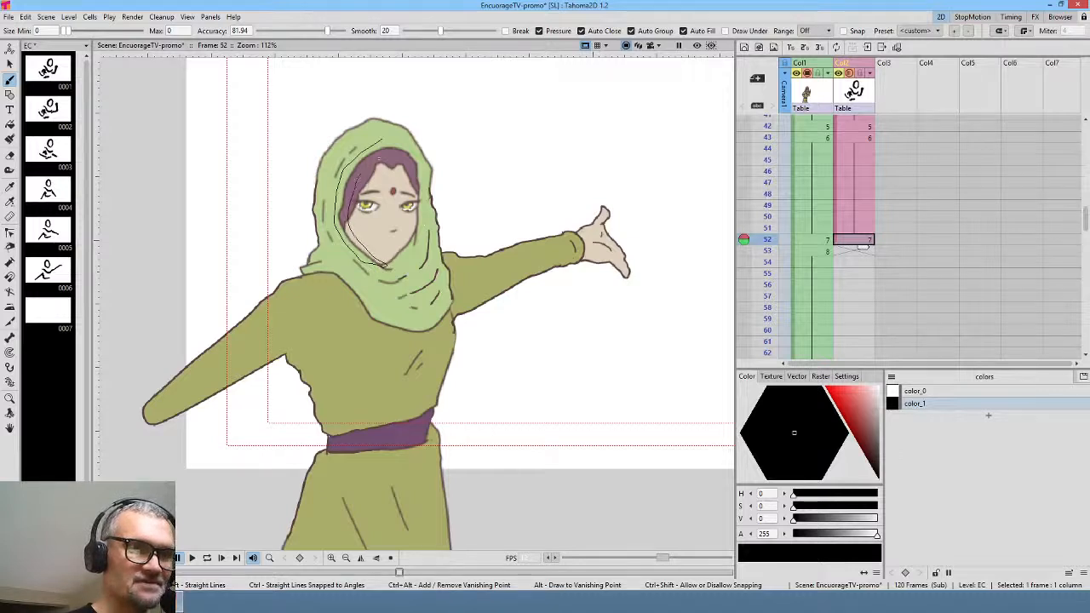
mouse_move(400, 154)
mouse_down()
mouse_move(412, 215)
mouse_move(392, 261)
mouse_move(417, 237)
mouse_move(424, 204)
mouse_move(424, 173)
mouse_move(395, 129)
mouse_up()
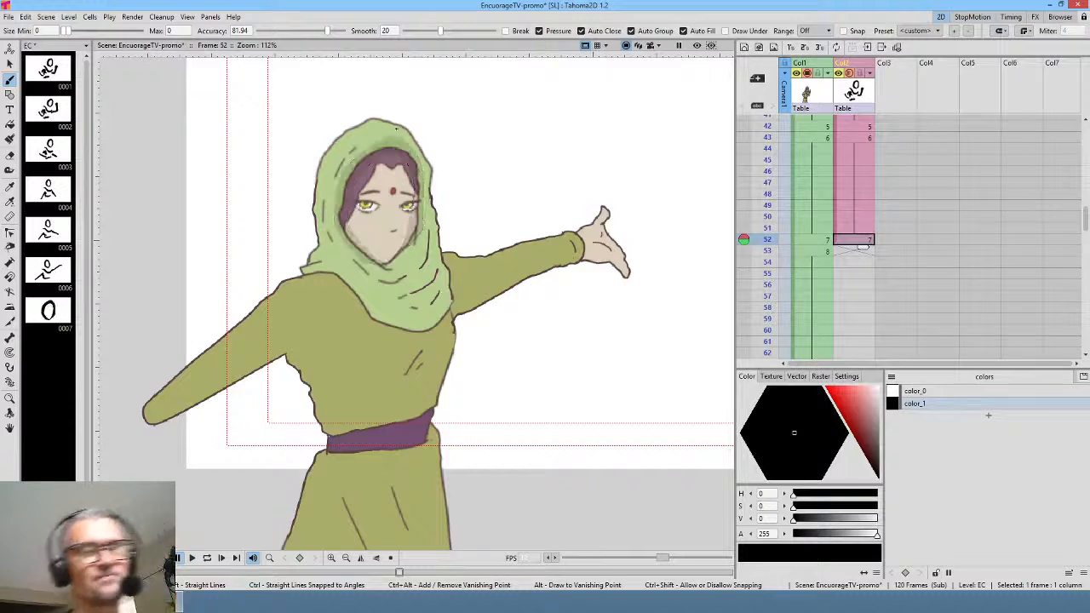
key(comma)
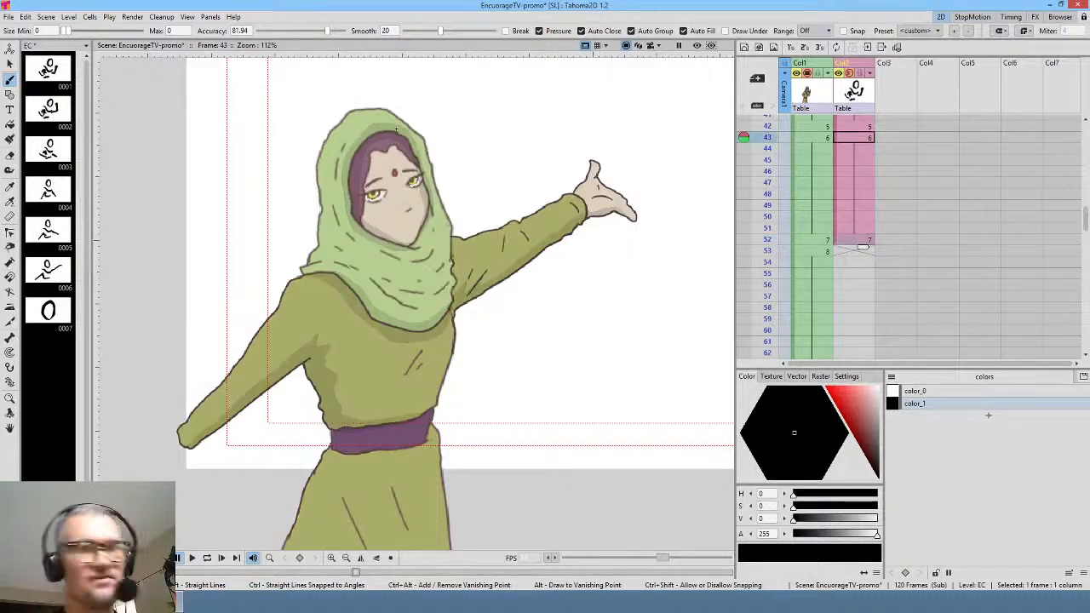
key(period)
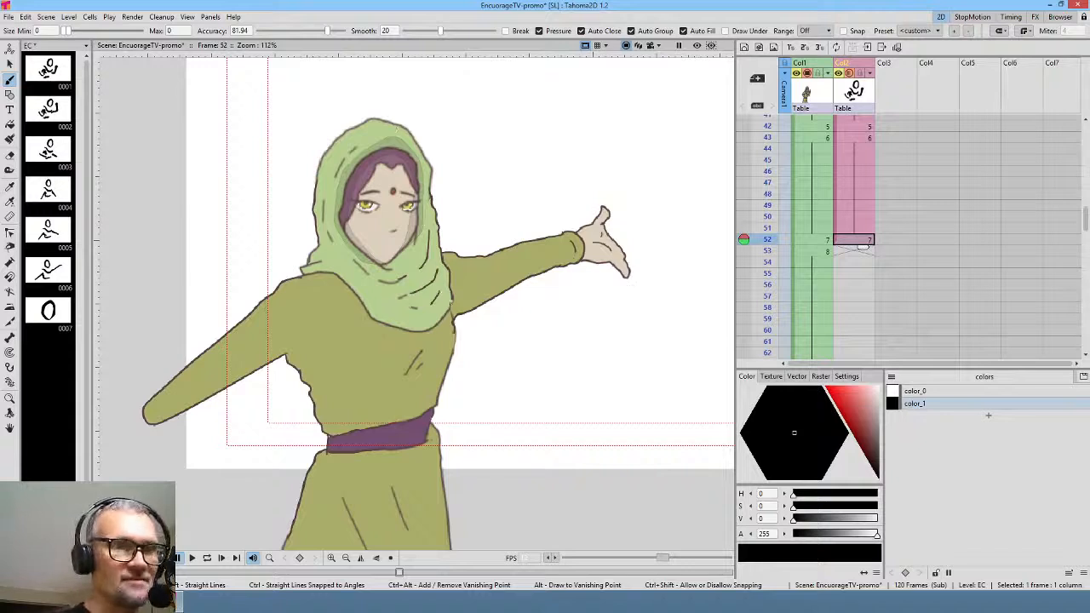
- Brush the shadow below the headscarf across the shoulder and chest at frame 52, and check it against frame 43
mouse_move(448, 304)
mouse_down()
mouse_move(407, 323)
mouse_move(366, 296)
mouse_up()
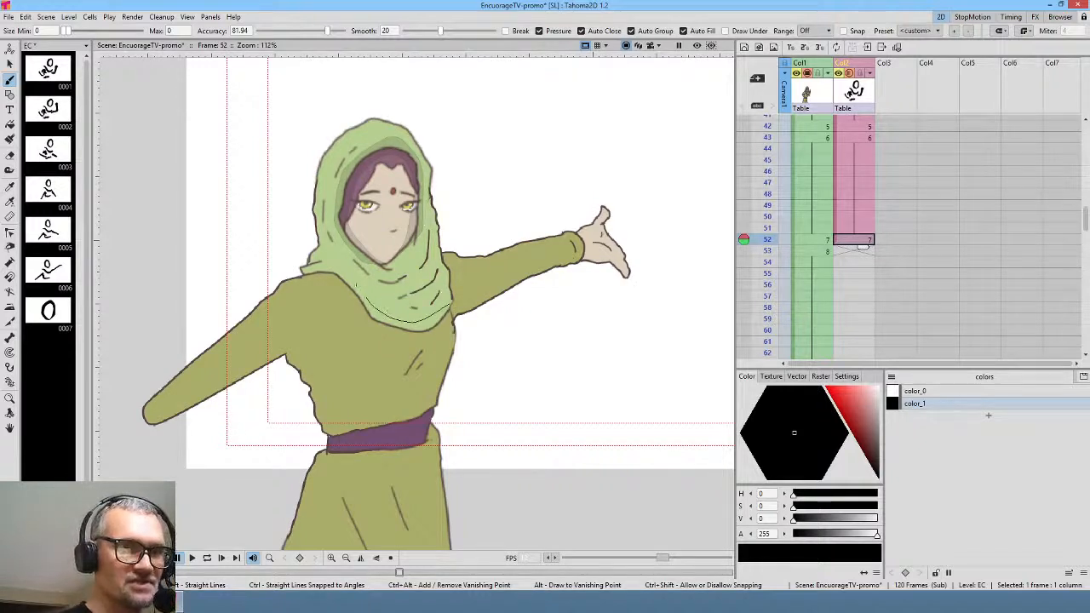
mouse_move(302, 271)
mouse_down()
mouse_move(392, 339)
mouse_move(420, 343)
mouse_move(454, 313)
mouse_up()
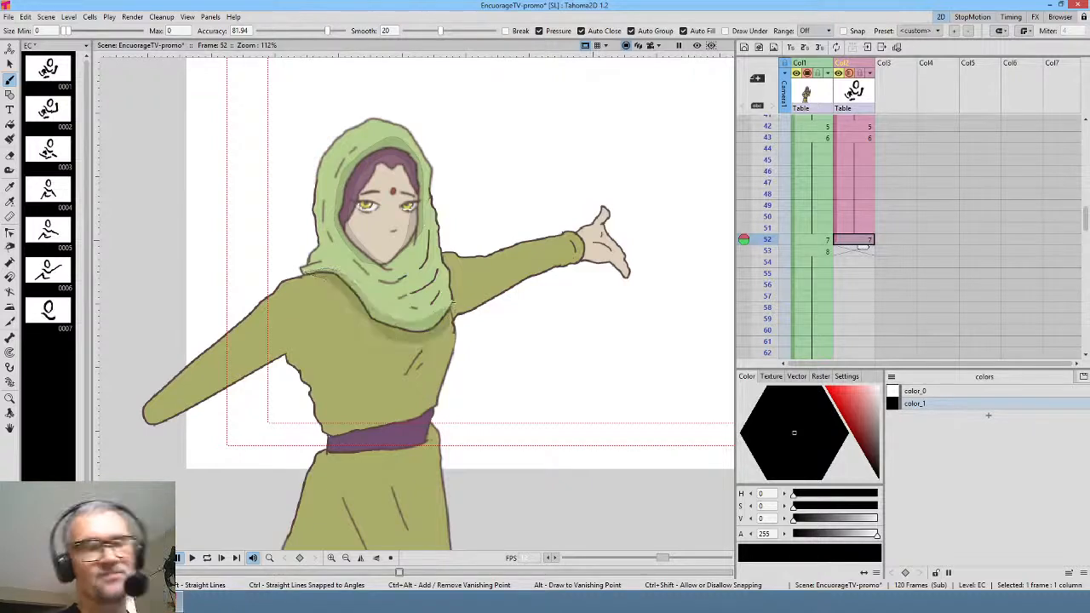
key(comma)
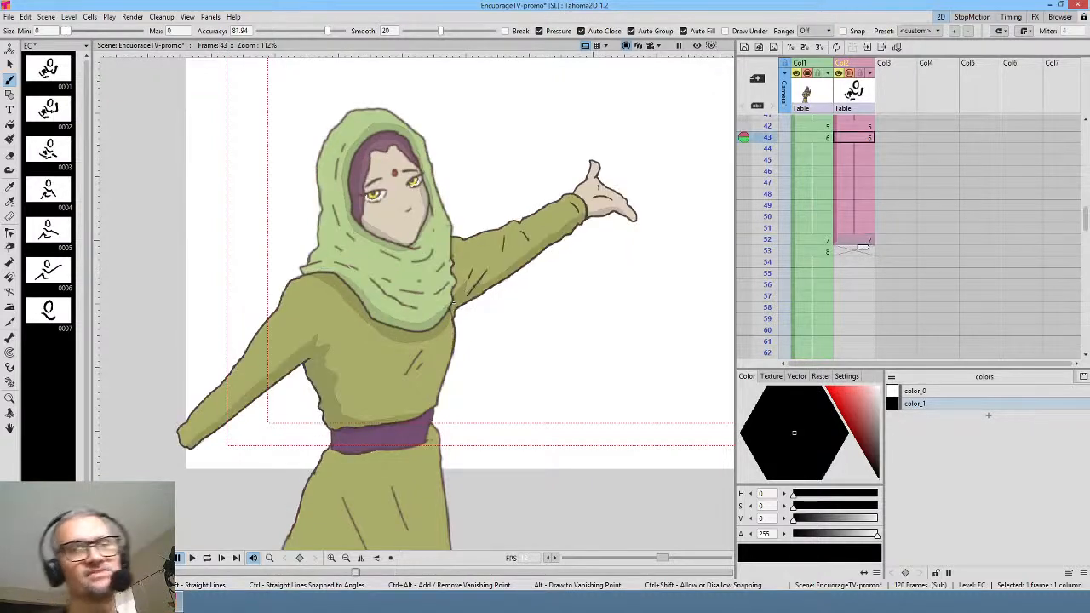
key(period)
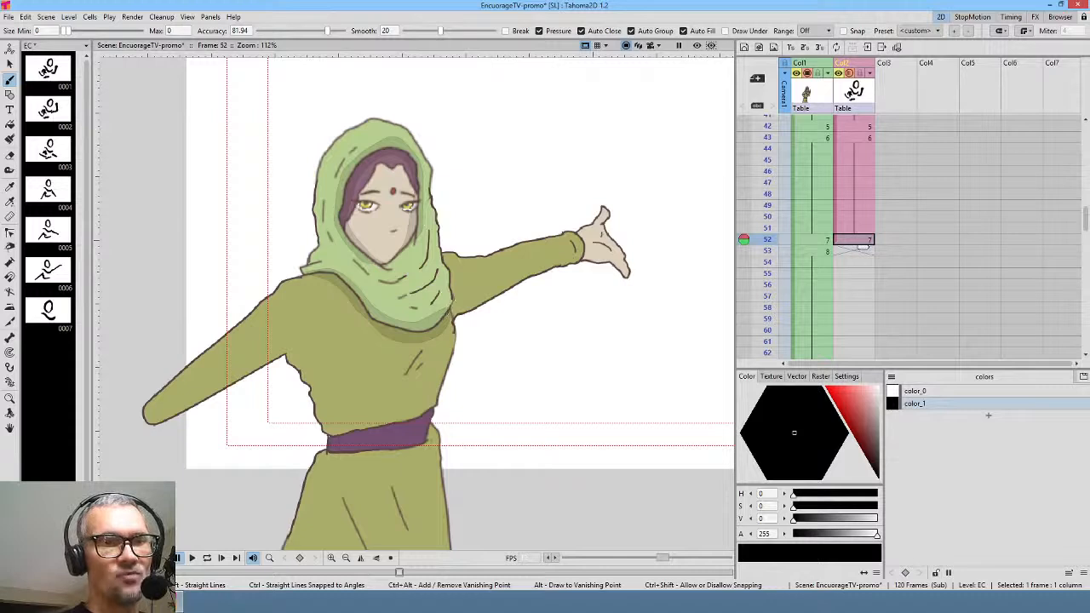
- Brush the shadow along the underside of the outstretched arm's sleeve and hand at frame 52, and compare with the previous drawing
mouse_move(452, 304)
mouse_down()
mouse_move(564, 258)
mouse_move(599, 255)
mouse_move(625, 273)
mouse_move(565, 265)
mouse_move(451, 332)
mouse_up()
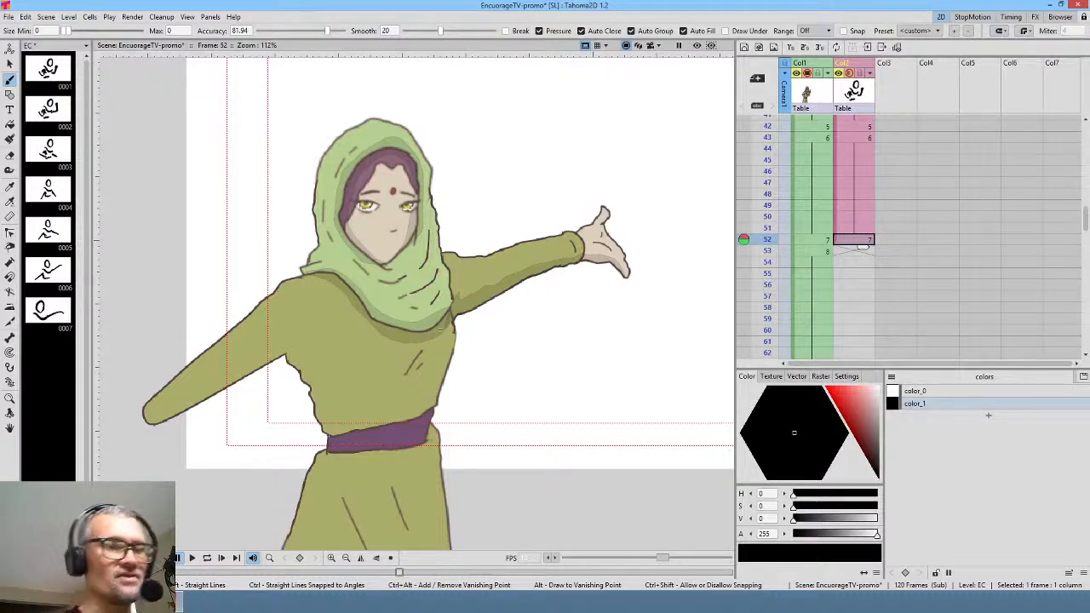
key(comma)
key(period)
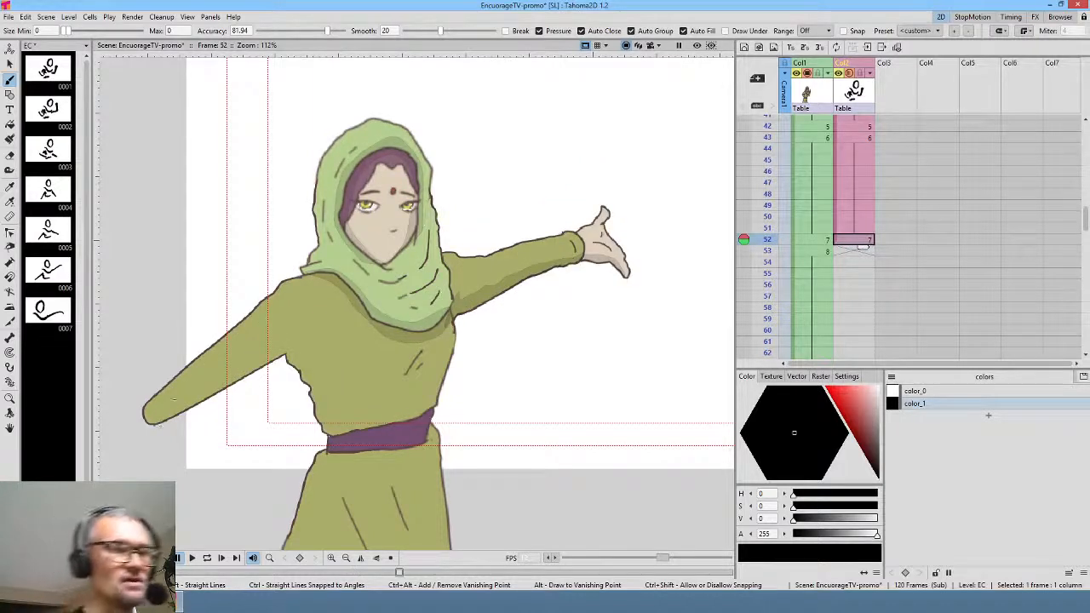
- Brush one shadow along the lowered sleeve, down the torso's side and above the belt at frame 52, and flip to frame 43 to compare
mouse_move(152, 420)
mouse_down()
mouse_move(308, 327)
mouse_move(301, 341)
mouse_move(332, 410)
mouse_move(369, 423)
mouse_move(429, 411)
mouse_move(335, 441)
mouse_move(280, 356)
mouse_move(160, 426)
mouse_up()
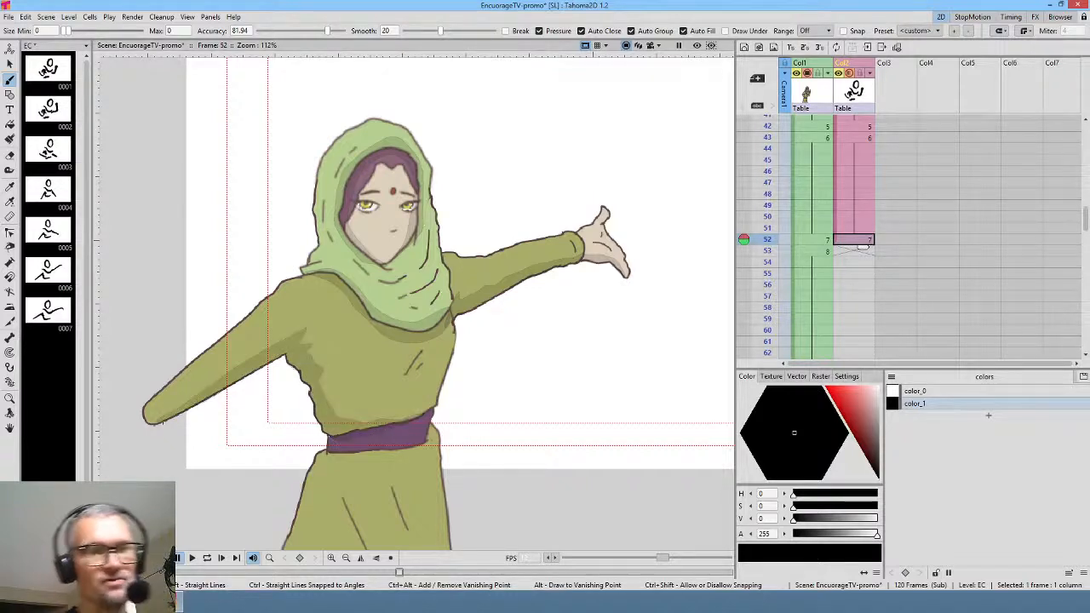
key(comma)
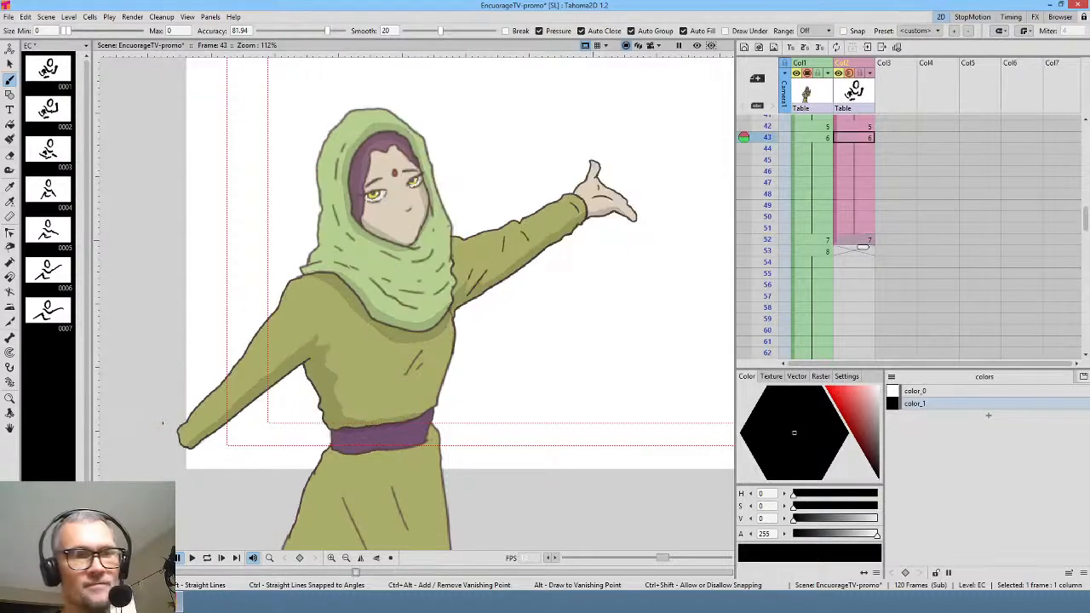
key(period)
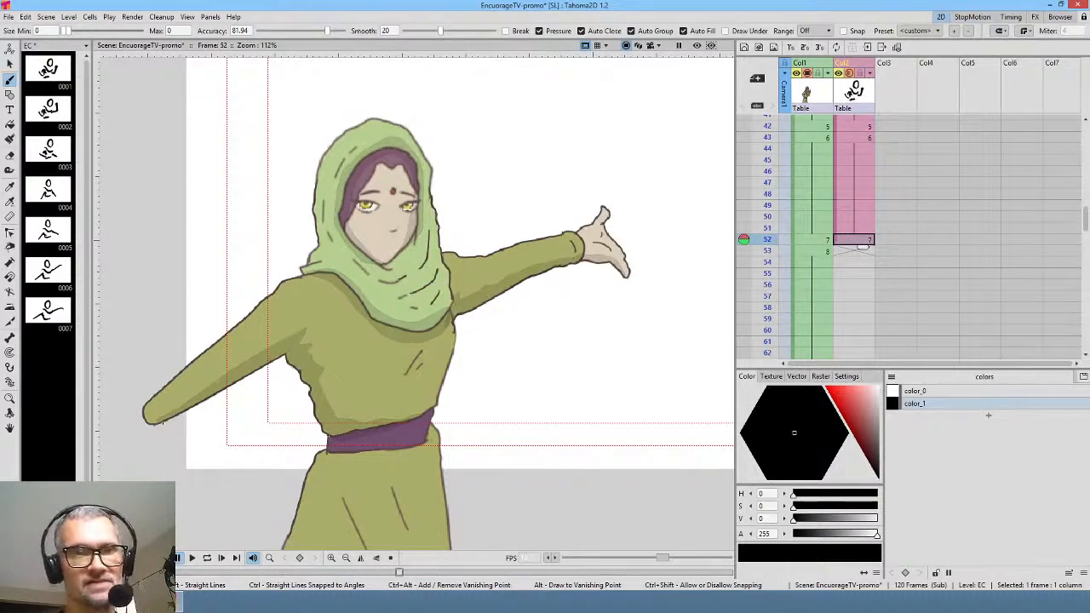
- Review the shadow drawings back to frame 1, and brush a shadow along the face's far edge and jaw at frame 27
drag(164, 421, 206, 457)
key(comma)
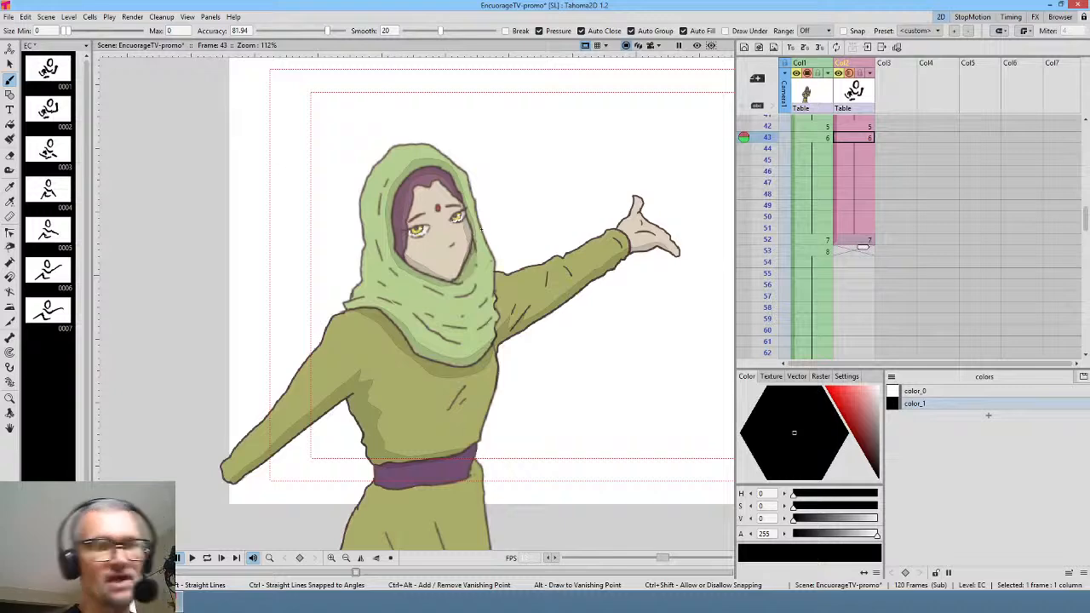
key(comma)
key(comma)
key(comma)
key(comma)
key(comma)
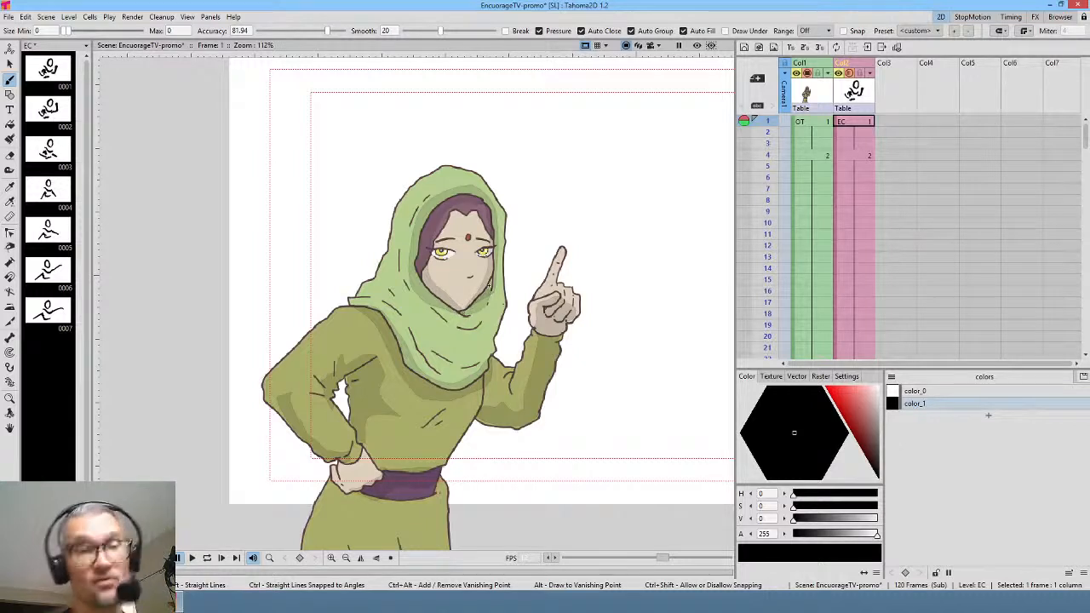
key(period)
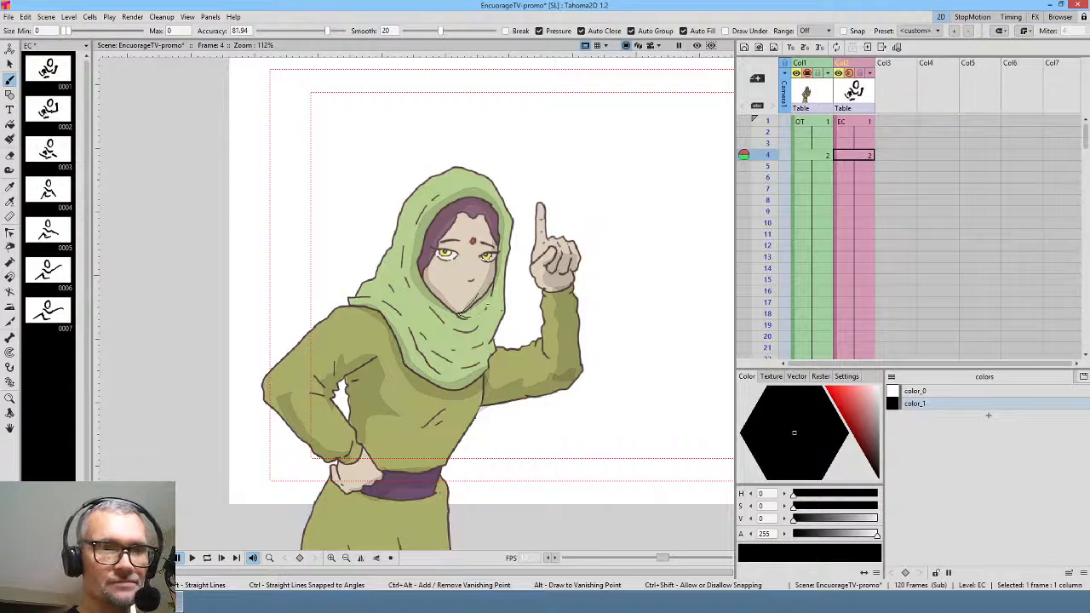
key(period)
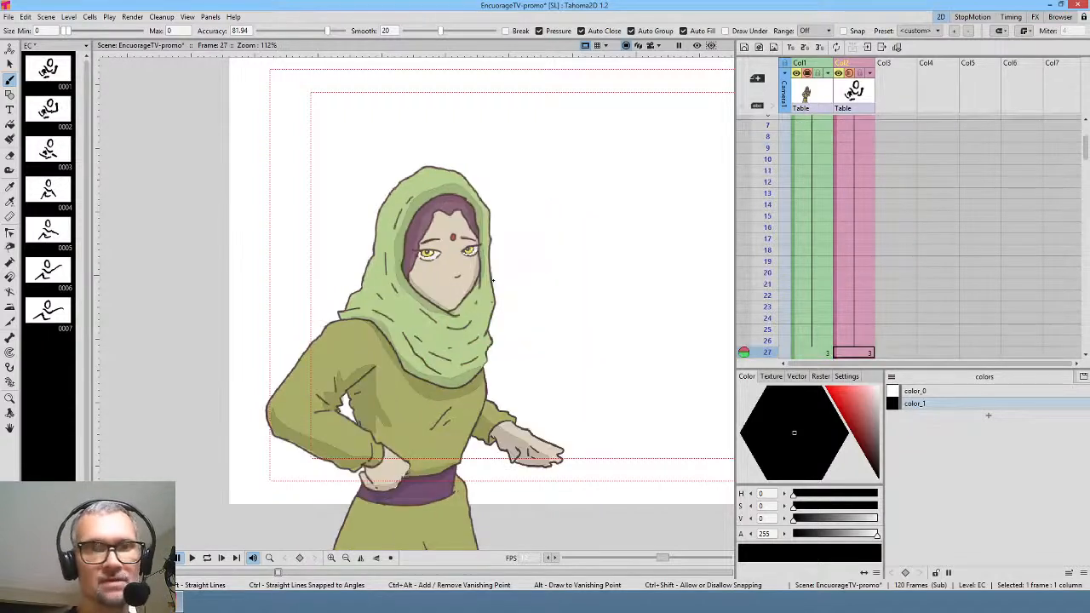
mouse_move(477, 280)
mouse_down()
mouse_move(447, 310)
mouse_move(464, 312)
mouse_move(479, 277)
mouse_move(460, 304)
mouse_up()
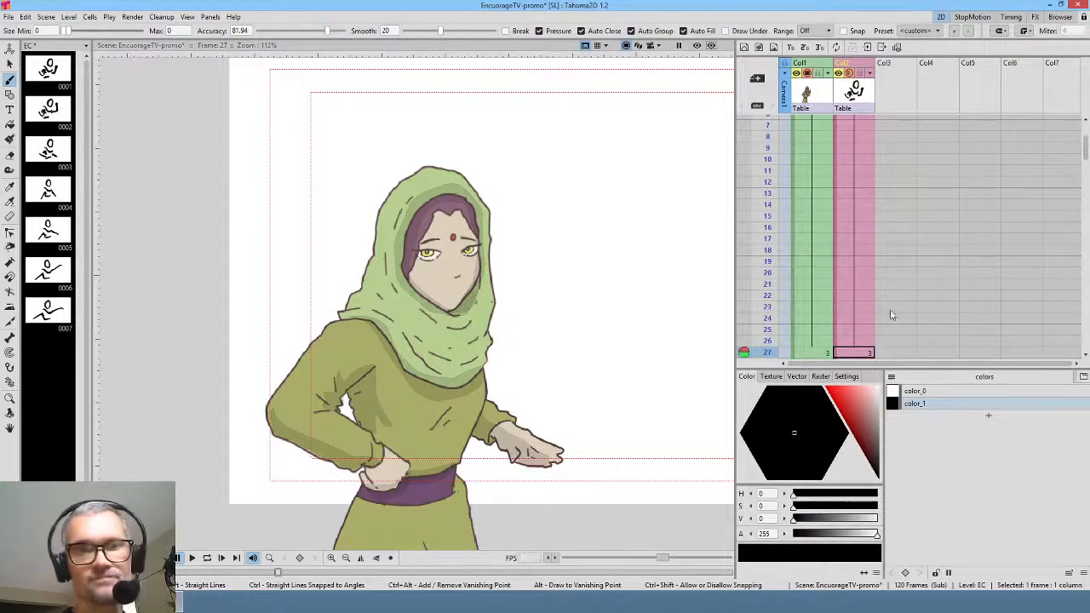
- Brush a shadow along the far side of the jaw inside the headscarf at frame 28
drag(890, 317, 890, 155)
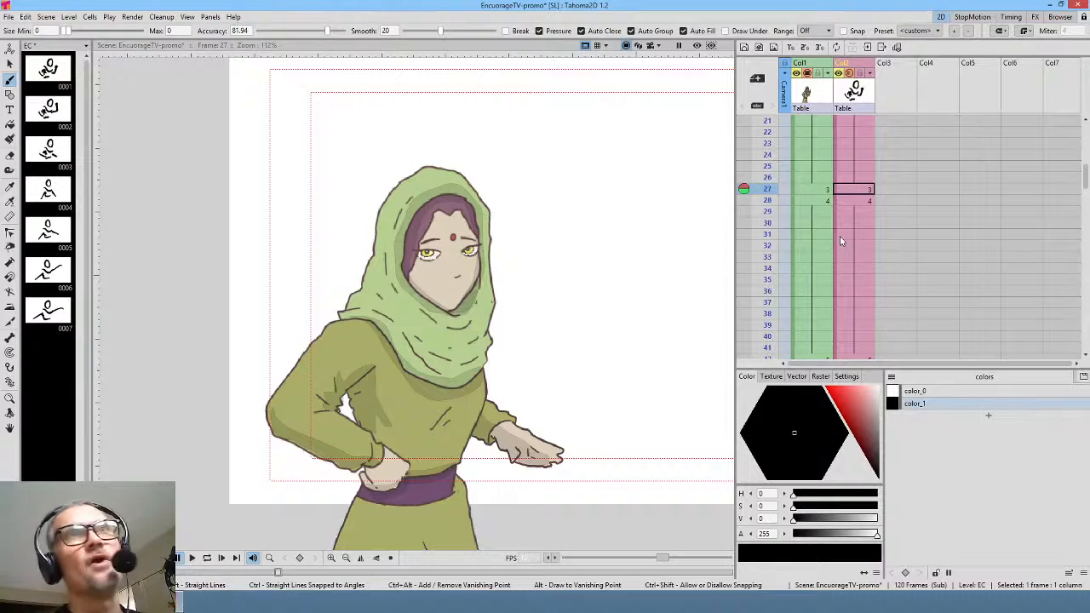
drag(579, 373, 570, 304)
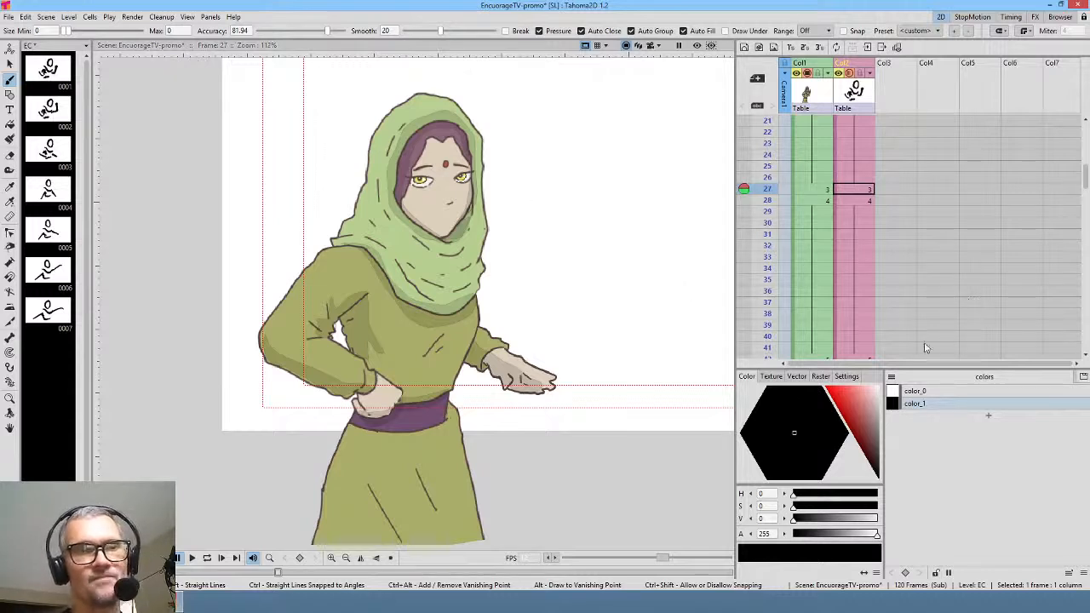
key(Down)
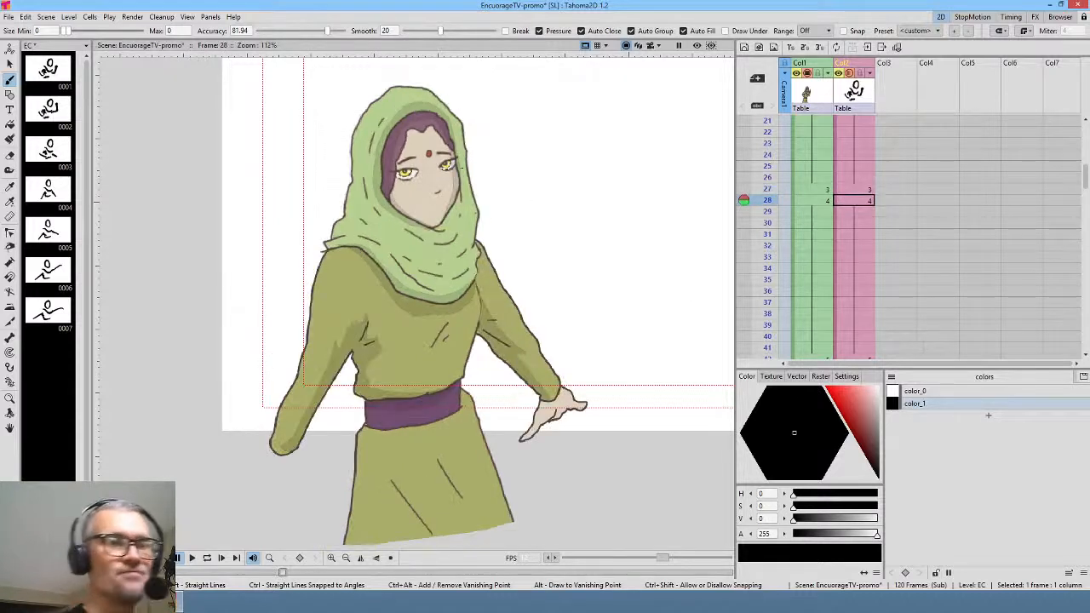
mouse_move(453, 196)
mouse_down()
mouse_move(438, 225)
mouse_move(448, 229)
mouse_move(460, 197)
mouse_move(446, 228)
mouse_move(428, 224)
mouse_move(460, 192)
mouse_up()
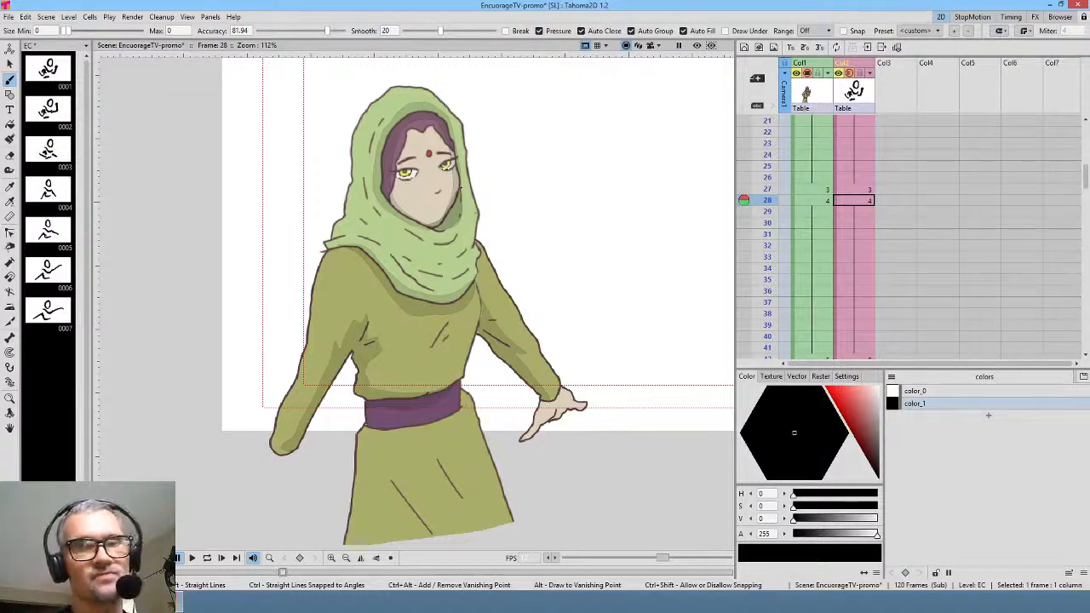
- Check the face shadows at frames 42 and 43, and brush a shadow along the far side of the jaw at frame 52
middle_click(907, 324)
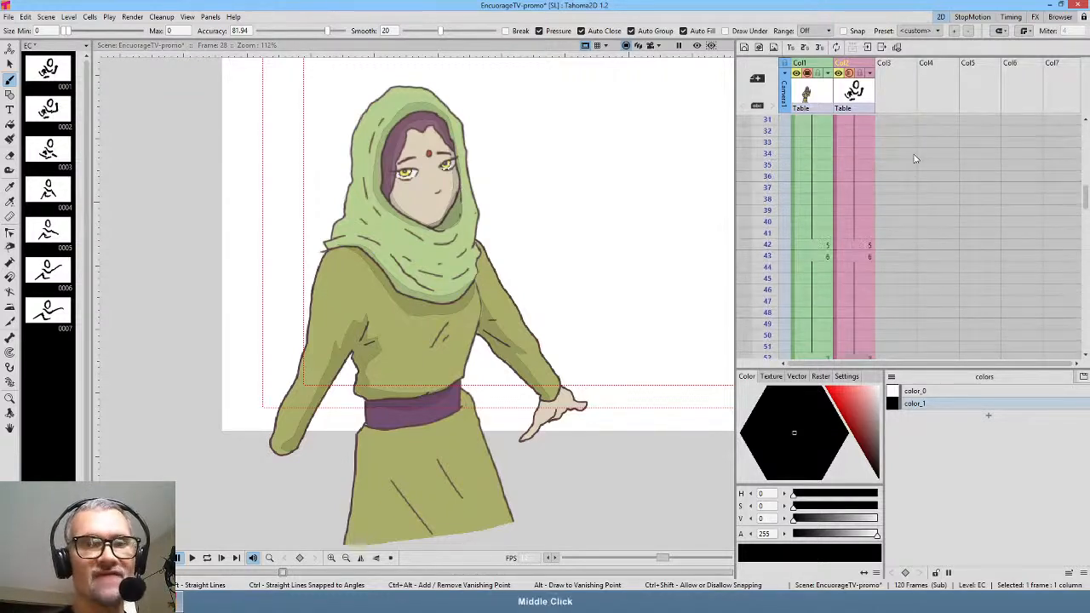
click(866, 245)
key(Down)
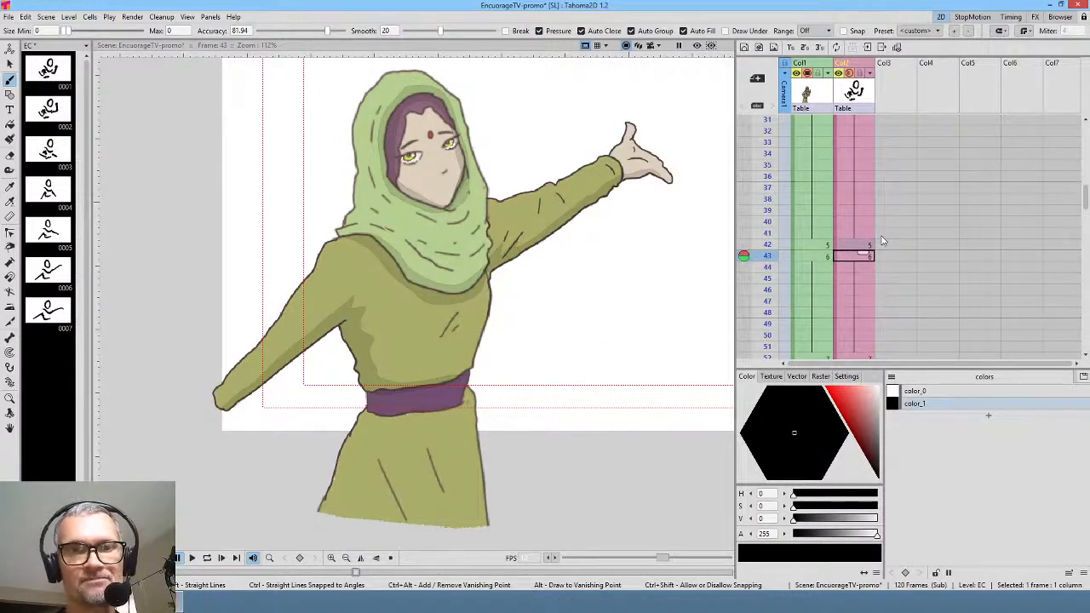
key(Down)
key(Down)
key(Down)
key(Down)
key(Down)
key(Down)
key(Down)
key(Down)
key(Down)
middle_click(909, 316)
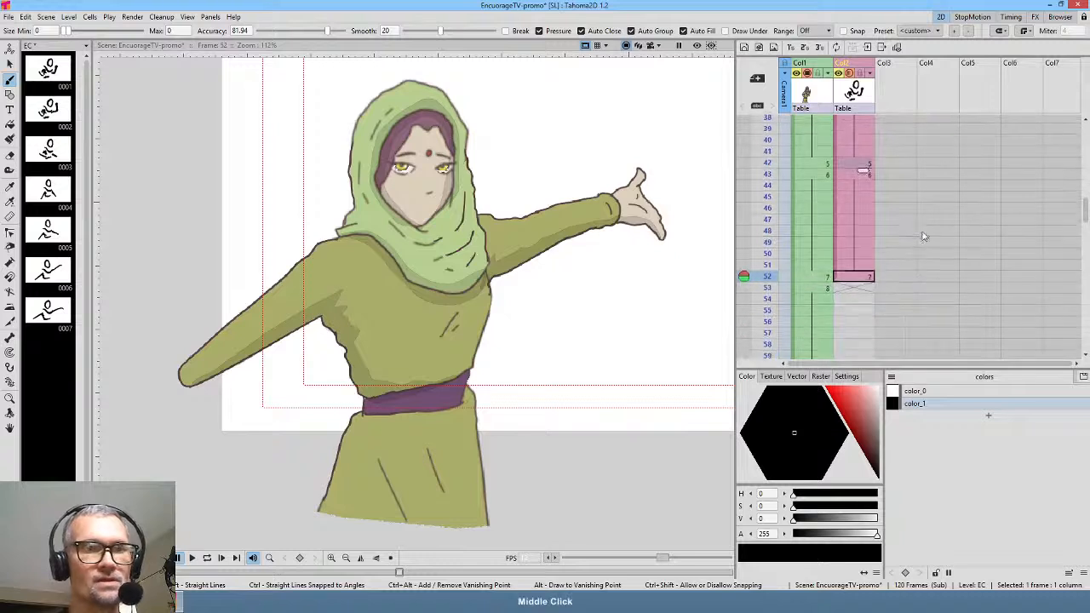
key(comma)
key(period)
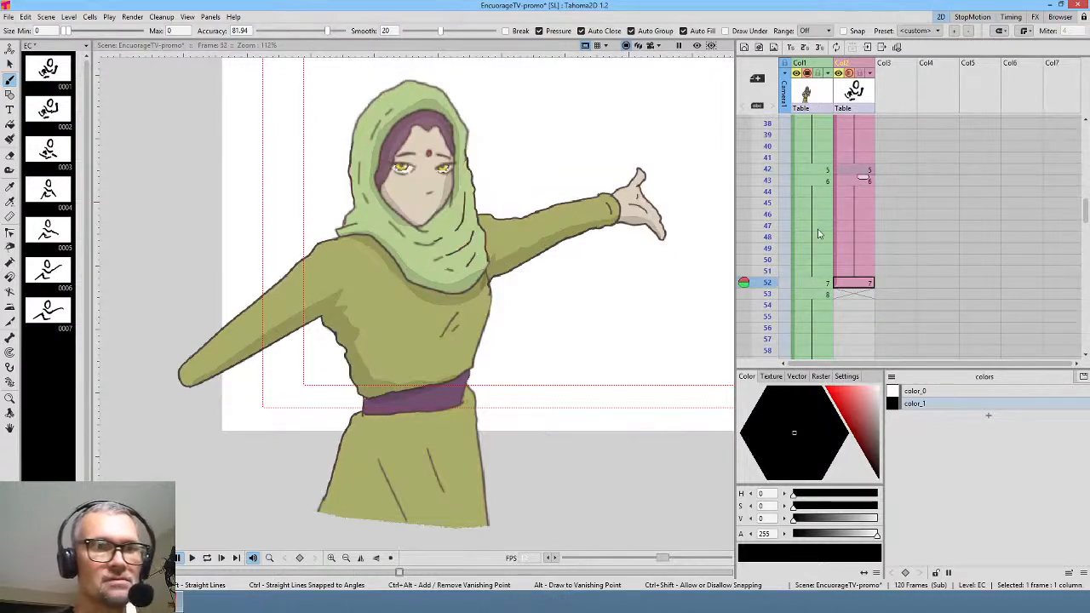
mouse_move(448, 195)
mouse_down()
mouse_move(420, 223)
mouse_move(444, 224)
mouse_move(455, 183)
mouse_move(441, 227)
mouse_move(416, 226)
mouse_move(440, 210)
mouse_up()
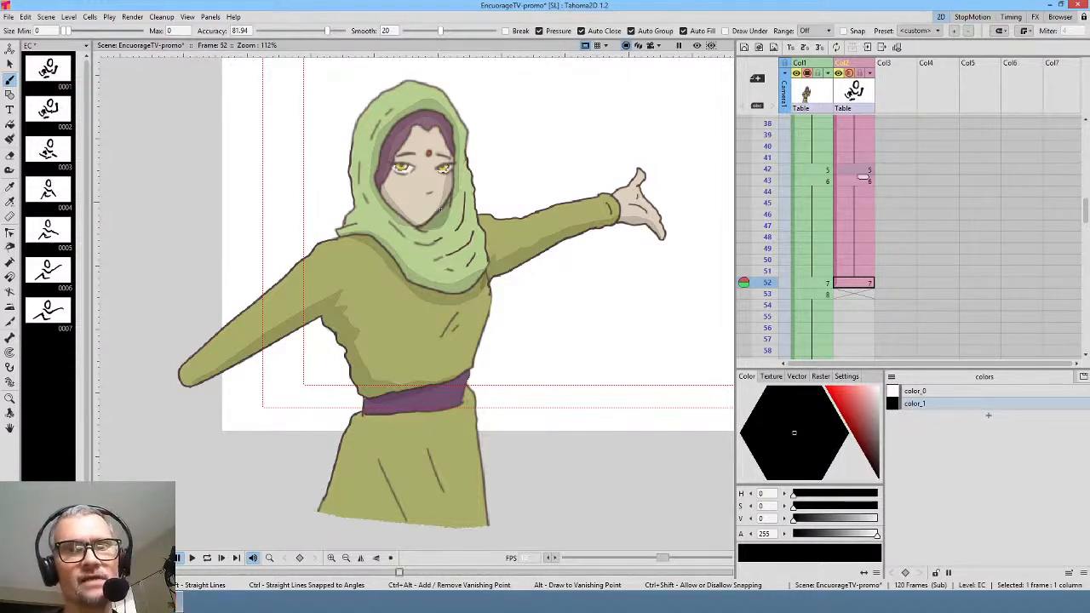
- Brush shadows inside the hood opening, along the jaw, and along and beneath the headscarf's lower edge at frame 53
click(860, 296)
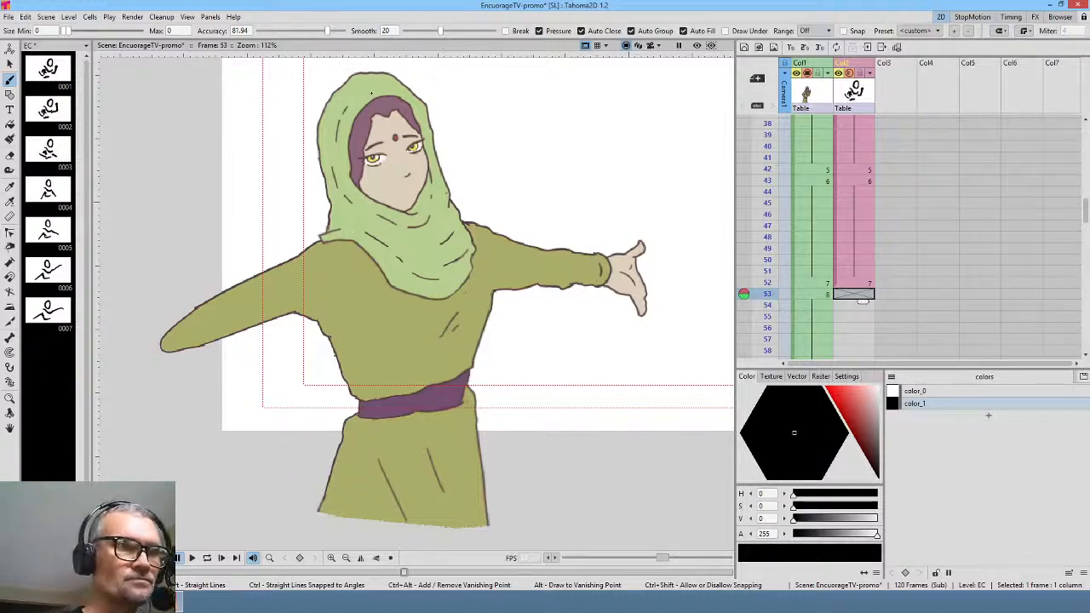
mouse_move(372, 92)
mouse_down()
mouse_move(343, 127)
mouse_move(342, 170)
mouse_move(371, 210)
mouse_move(399, 217)
mouse_move(362, 180)
mouse_move(360, 135)
mouse_move(385, 103)
mouse_move(415, 122)
mouse_move(419, 208)
mouse_move(425, 125)
mouse_move(412, 98)
mouse_move(378, 85)
mouse_up()
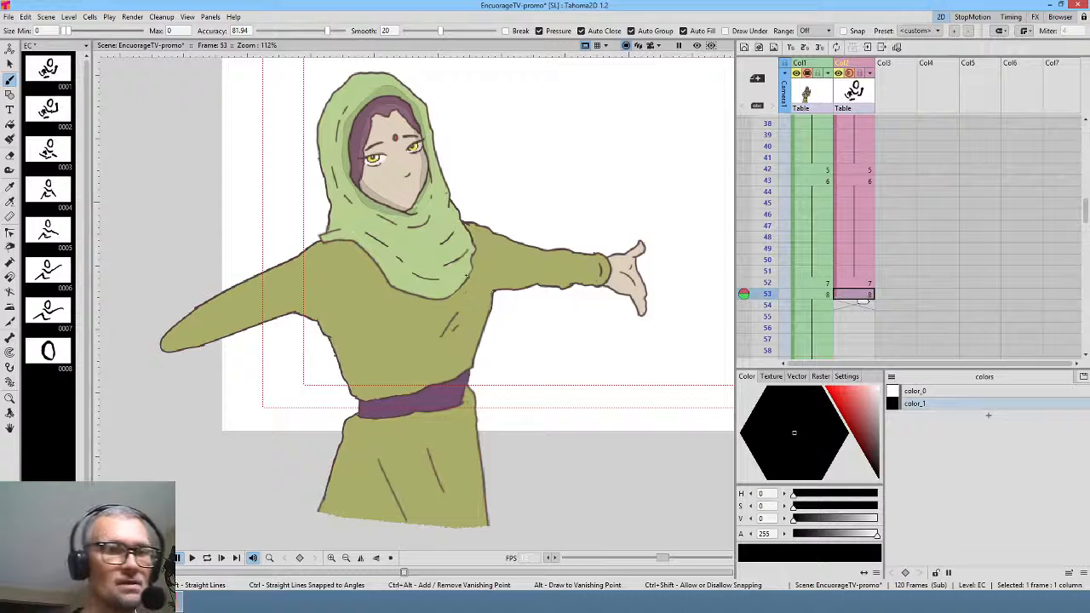
mouse_move(468, 270)
mouse_down()
mouse_move(424, 290)
mouse_move(361, 243)
mouse_move(328, 241)
mouse_move(419, 311)
mouse_move(455, 308)
mouse_move(471, 292)
mouse_move(475, 251)
mouse_move(467, 267)
mouse_up()
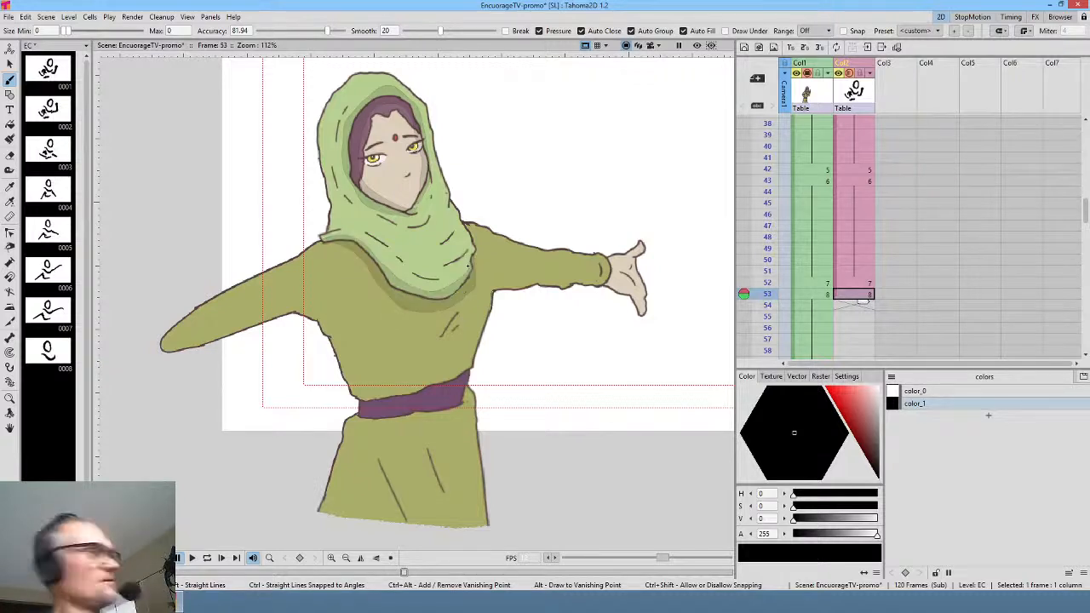
- Compare with frames 52 and 43, and brush one shadow under the handless sleeve, down the torso's side and above the belt at frame 53
key(Up)
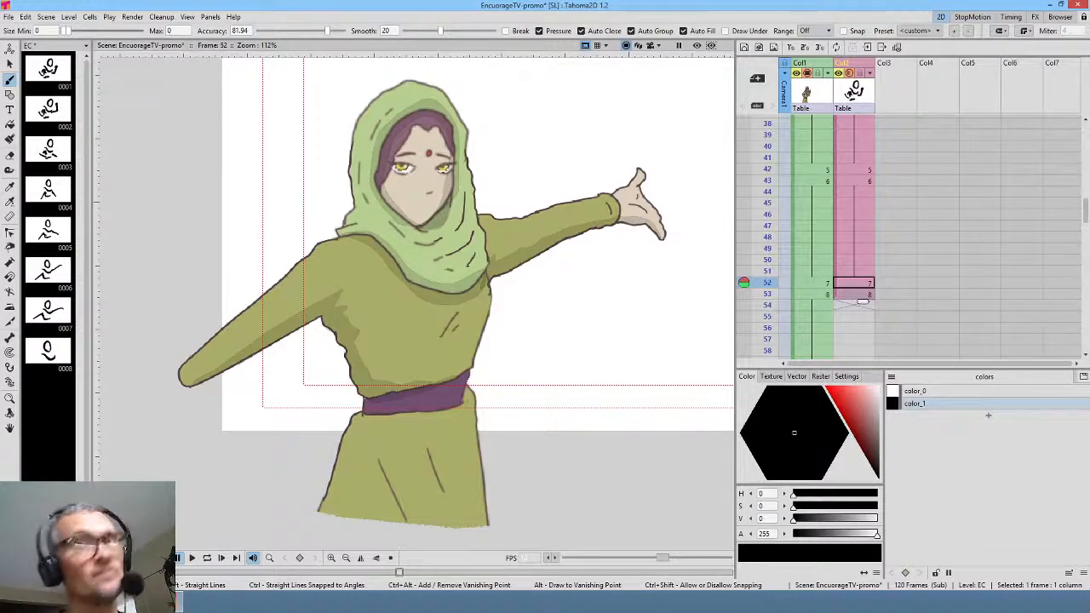
key(Down)
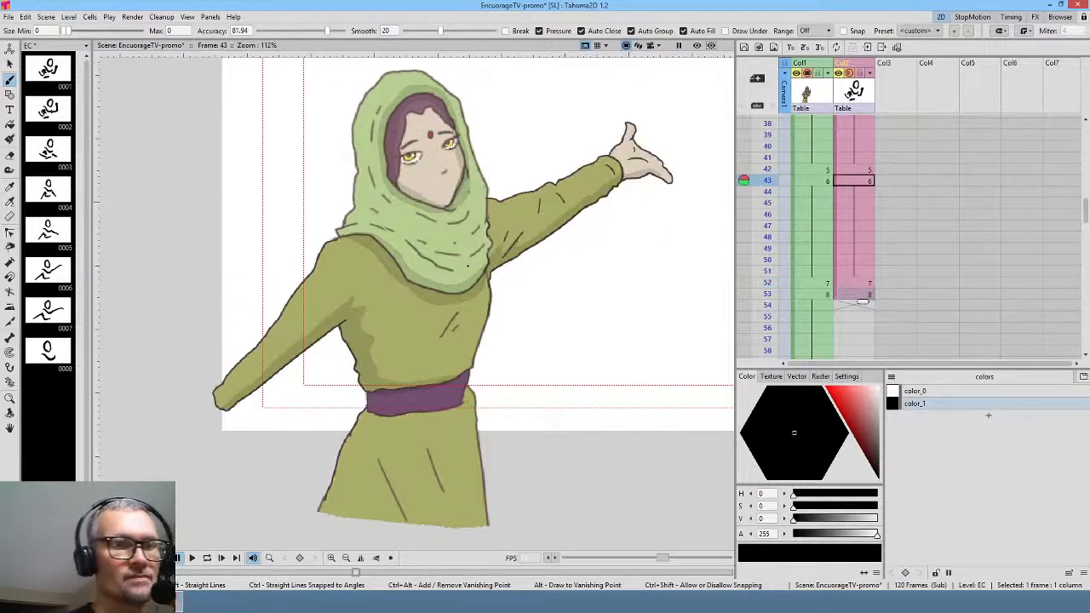
key(.)
key(.)
key(.)
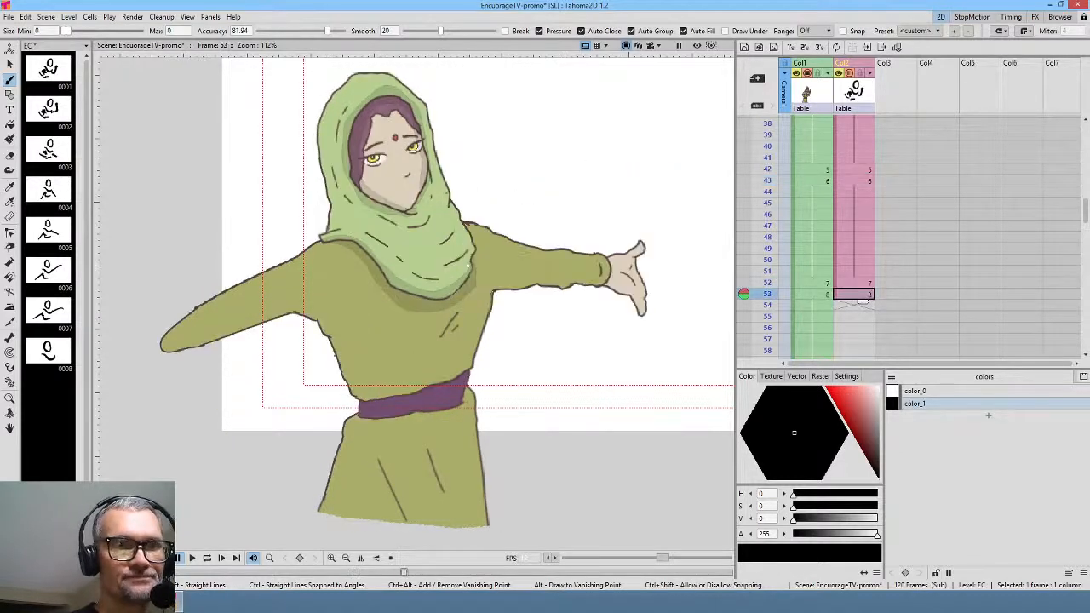
key(.)
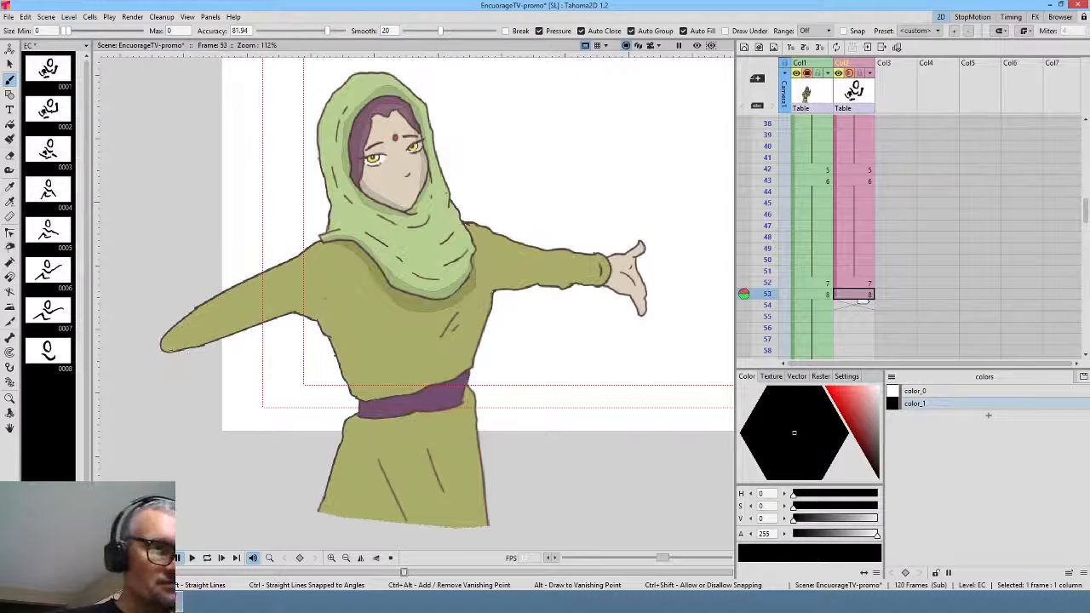
mouse_move(170, 349)
mouse_down()
mouse_move(305, 298)
mouse_move(334, 311)
mouse_move(348, 344)
mouse_move(390, 385)
mouse_move(464, 372)
mouse_up()
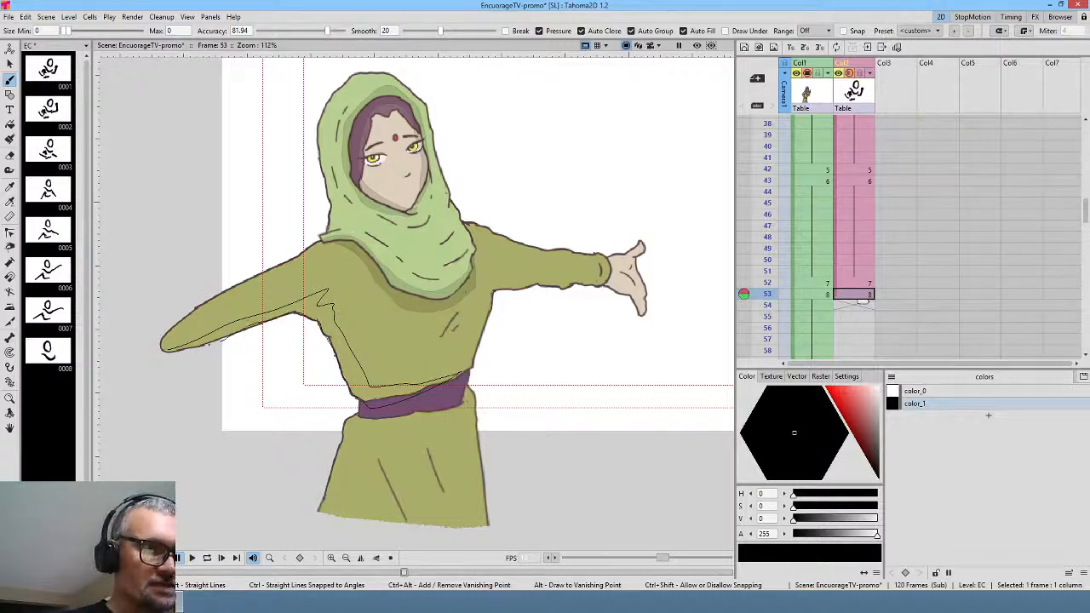
drag(209, 344, 195, 347)
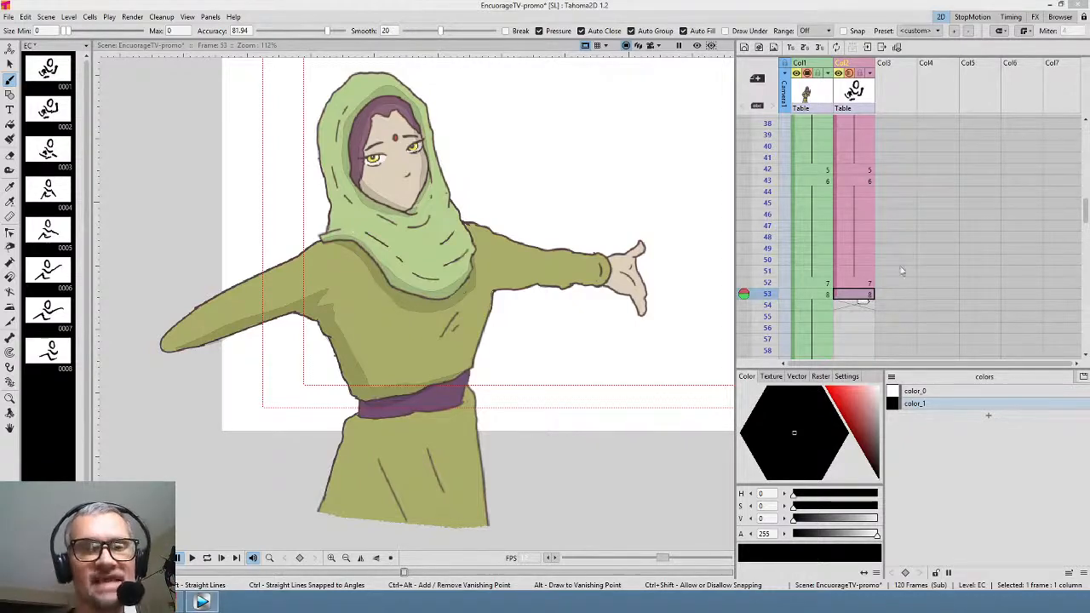
- Extend the exposure of shadow drawing 8 from frame 53 through frame 120 to match the character column
scroll(909, 289, down, 5)
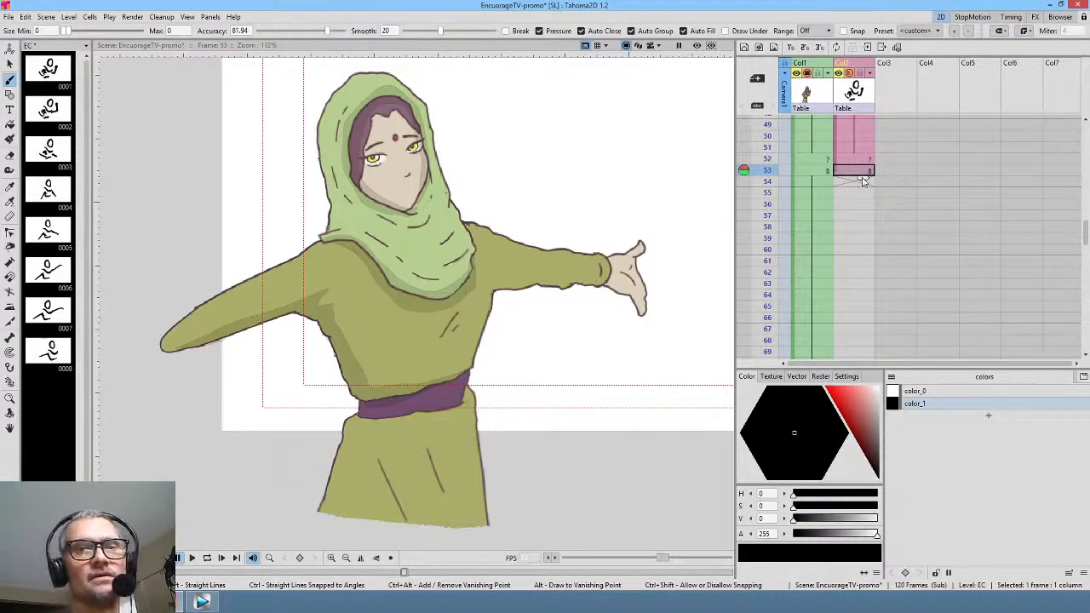
mouse_move(865, 181)
mouse_down()
mouse_move(864, 381)
mouse_move(866, 334)
mouse_up()
middle_click(908, 313)
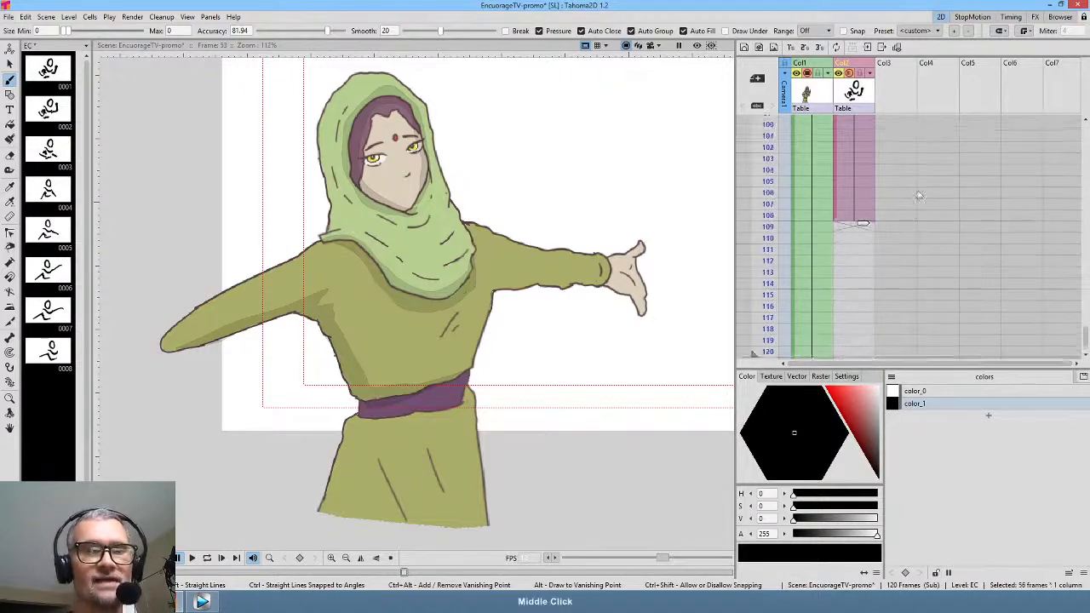
drag(864, 201, 862, 332)
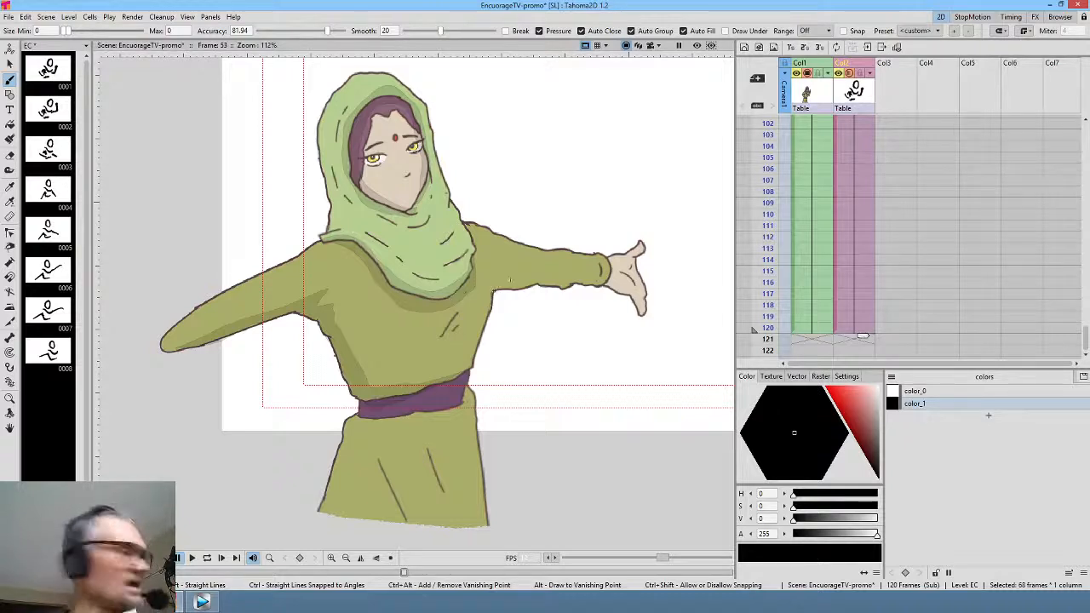
- Brush the shadow along the underside of the outstretched arm's sleeve and hand at frame 53
key(.)
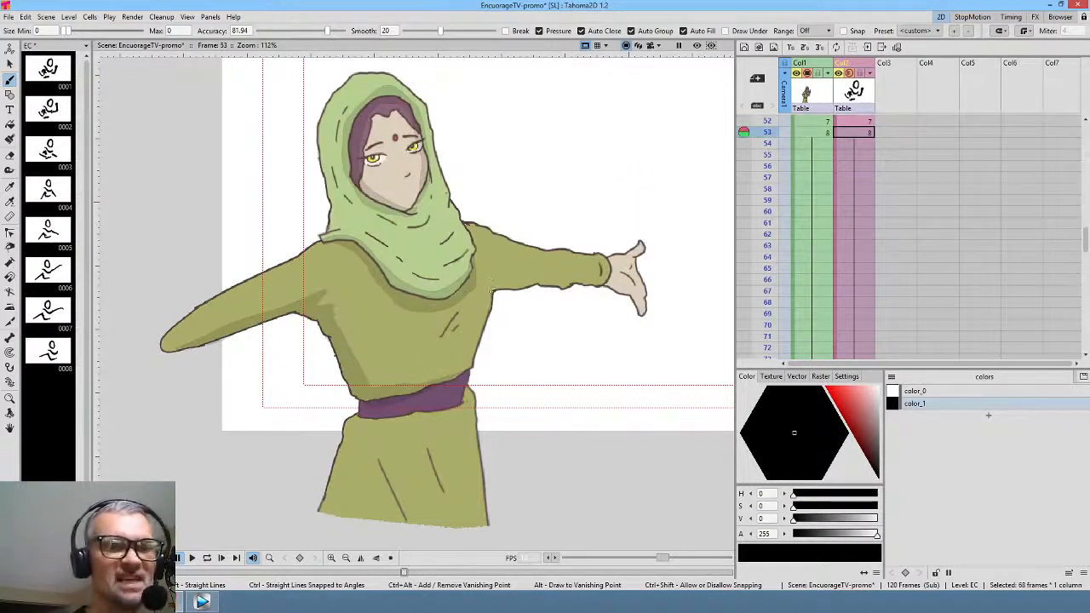
mouse_move(474, 349)
mouse_down()
mouse_move(503, 274)
mouse_move(612, 277)
mouse_move(640, 310)
mouse_move(596, 285)
mouse_move(499, 288)
mouse_up()
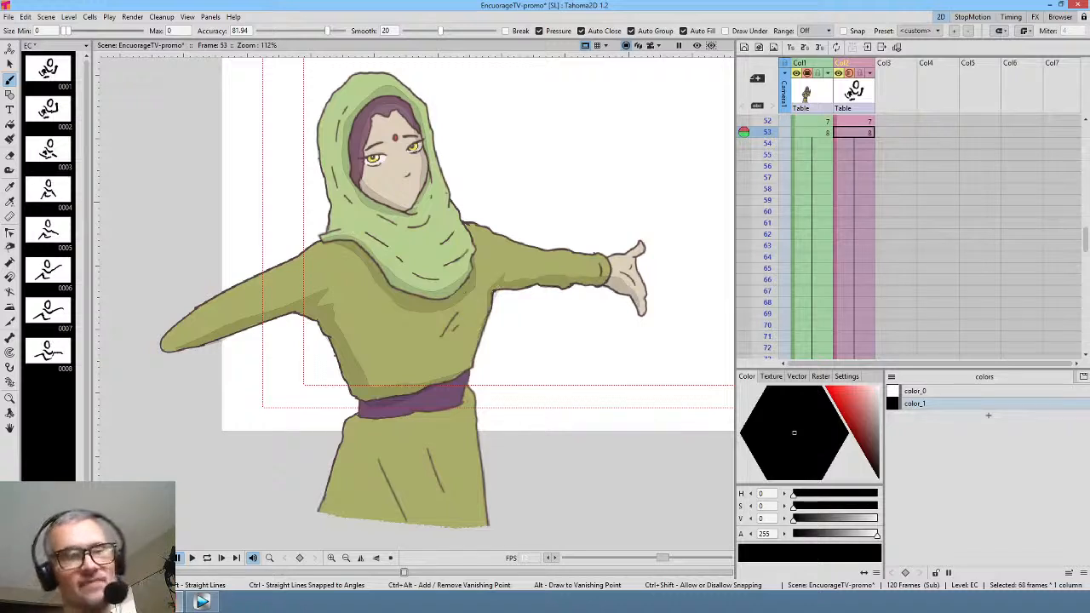
key(.)
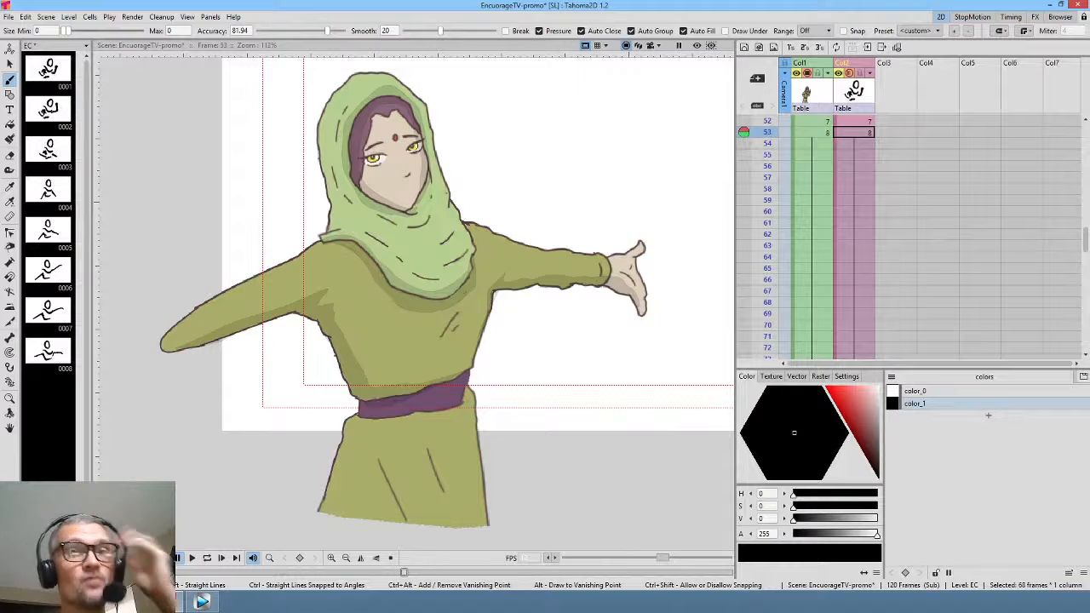
- Review the shadow drawings at frames 52, 1, 4 and 27, and scrub on to frame 45
click(860, 125)
scroll(859, 137, up, 4)
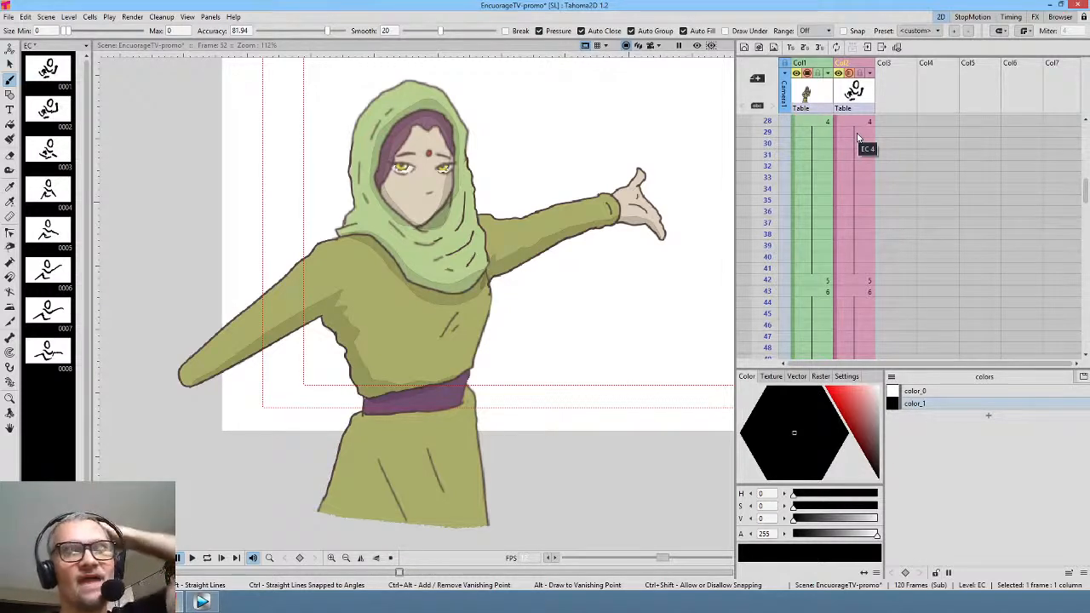
scroll(855, 139, up, 9)
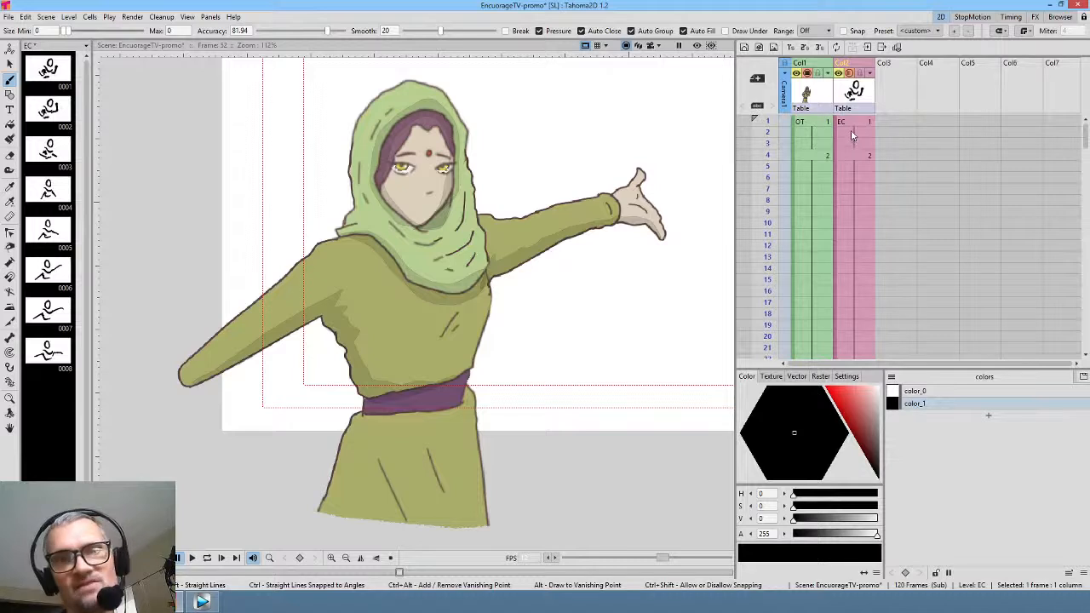
click(851, 124)
mouse_move(771, 131)
mouse_down()
mouse_move(772, 165)
mouse_move(775, 148)
mouse_up()
click(774, 154)
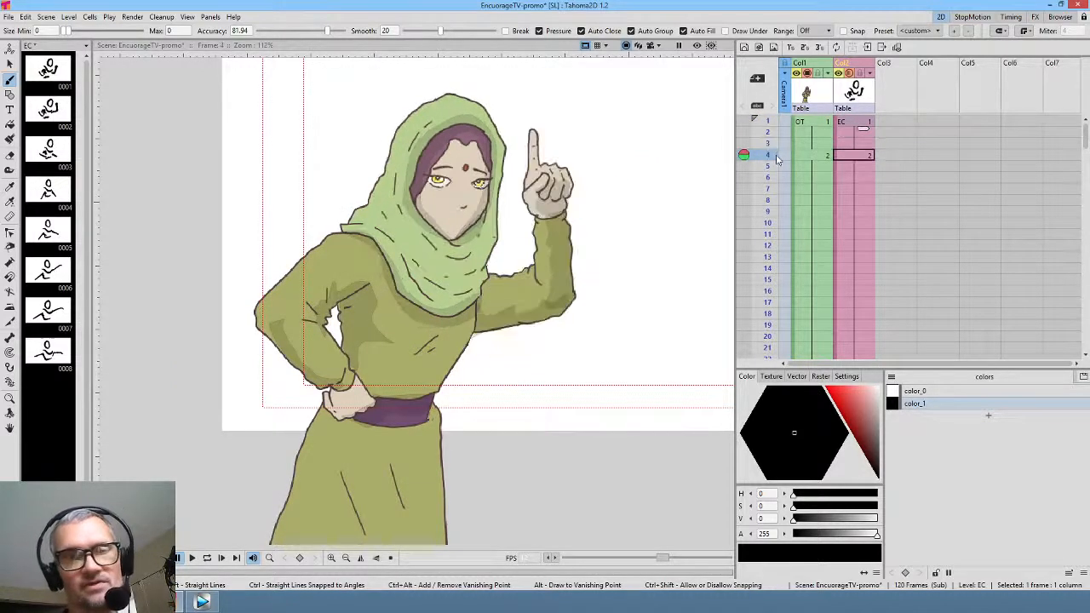
click(856, 156)
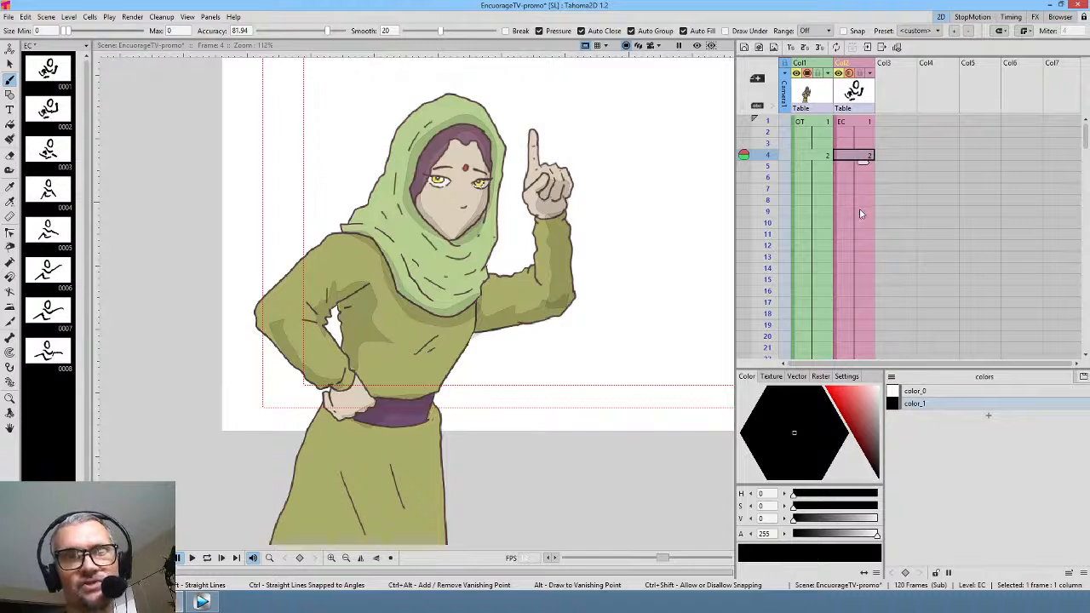
scroll(858, 207, down, 4)
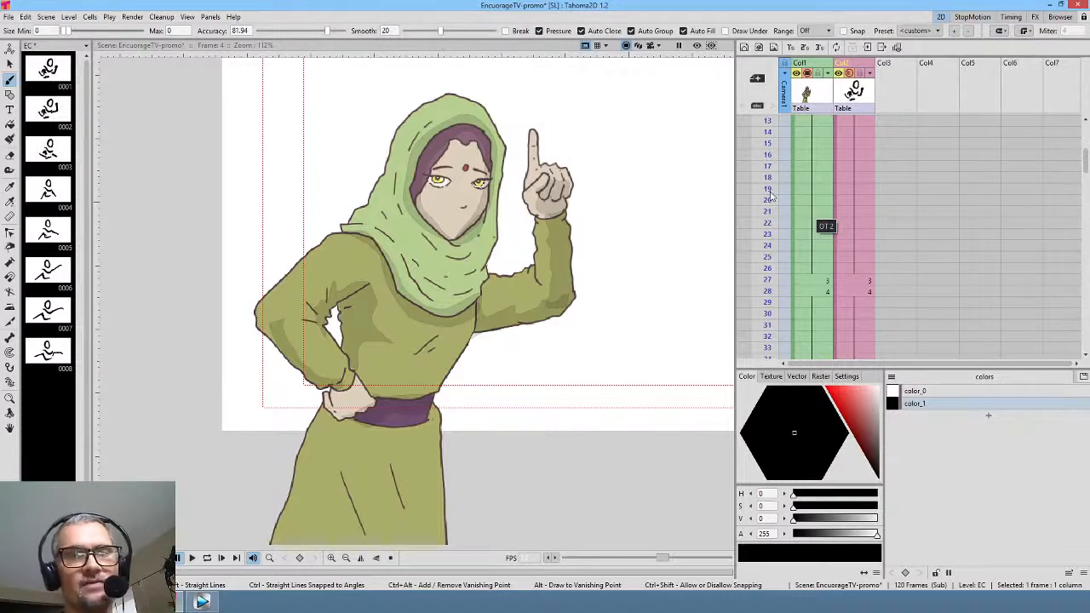
click(753, 283)
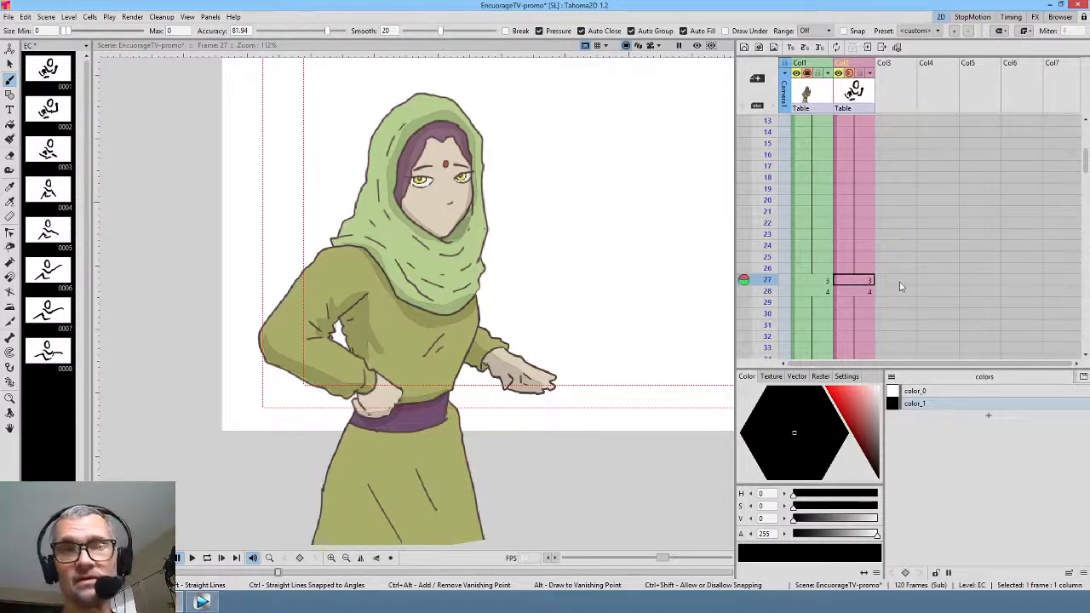
scroll(890, 304, down, 5)
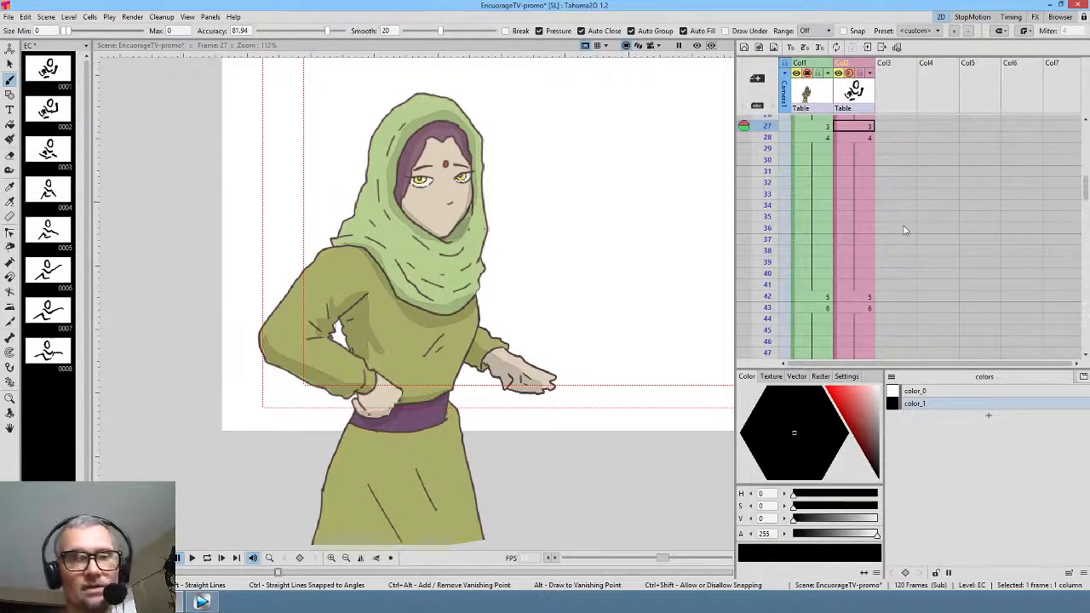
scroll(894, 213, down, 3)
drag(769, 176, 770, 245)
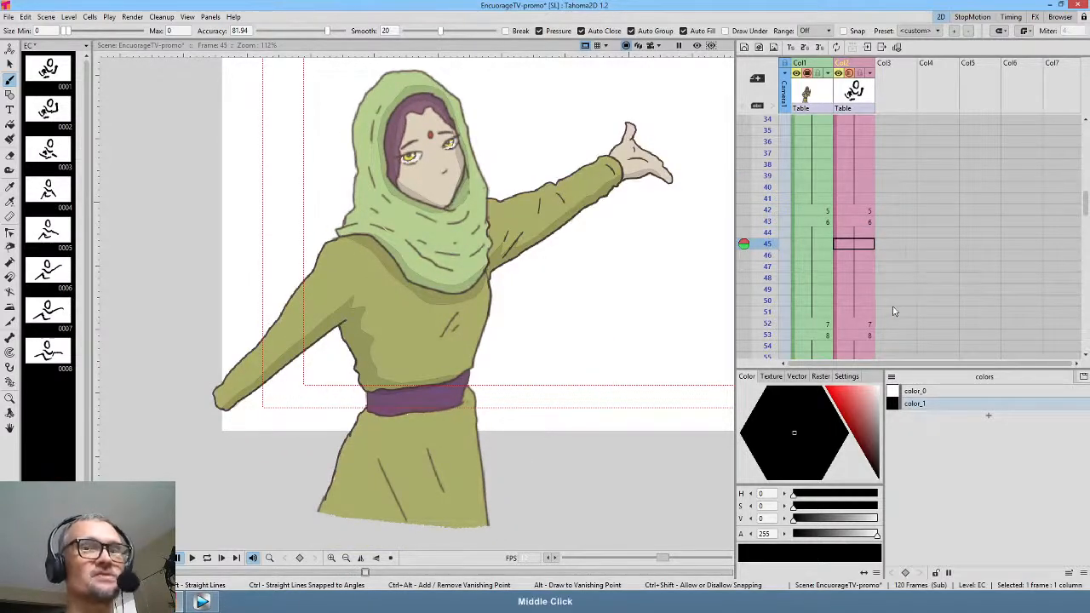
- Check the shadow column's exposures toward the end of the scene, and return to frame 5
scroll(893, 313, down, 4)
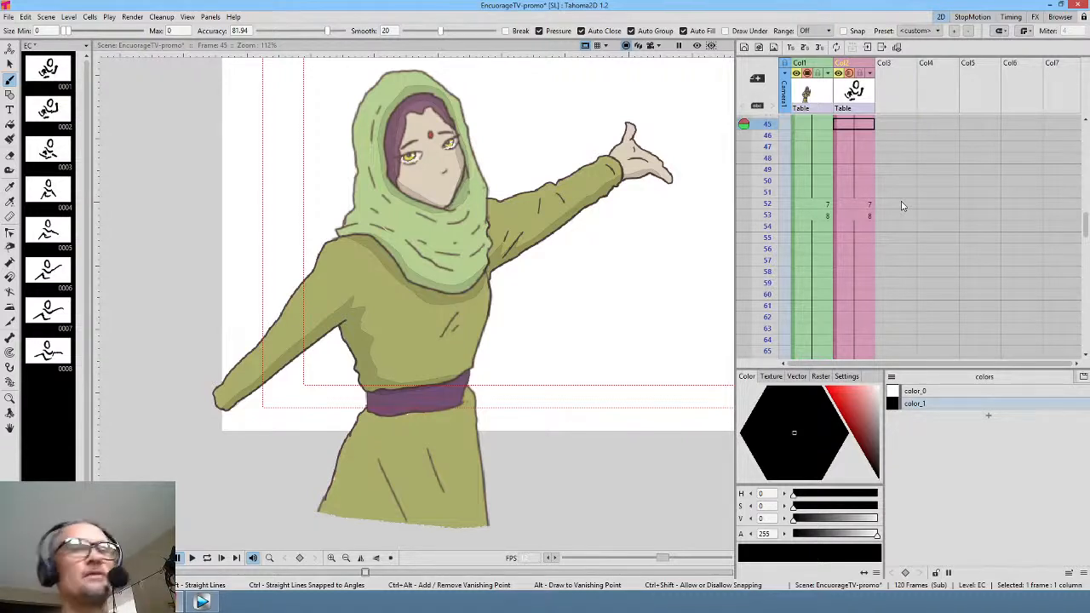
scroll(902, 213, down, 5)
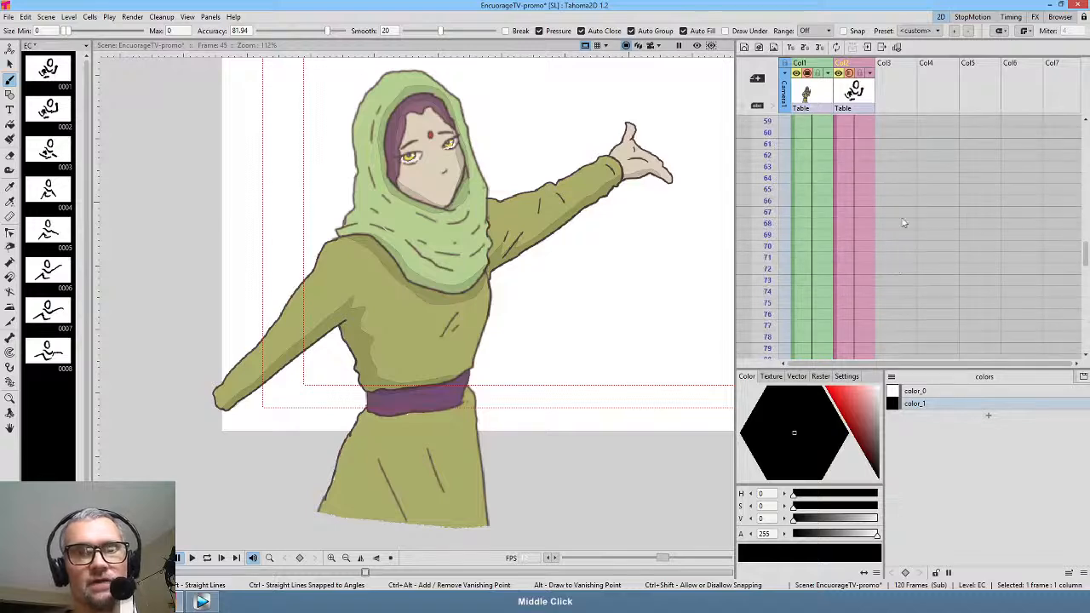
scroll(899, 227, down, 10)
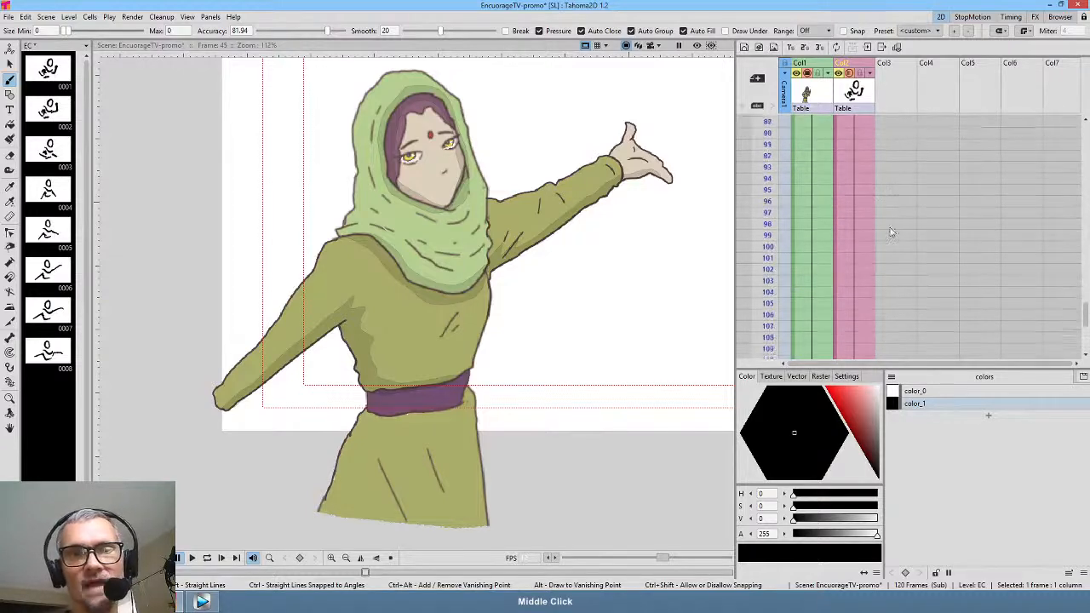
scroll(894, 229, down, 4)
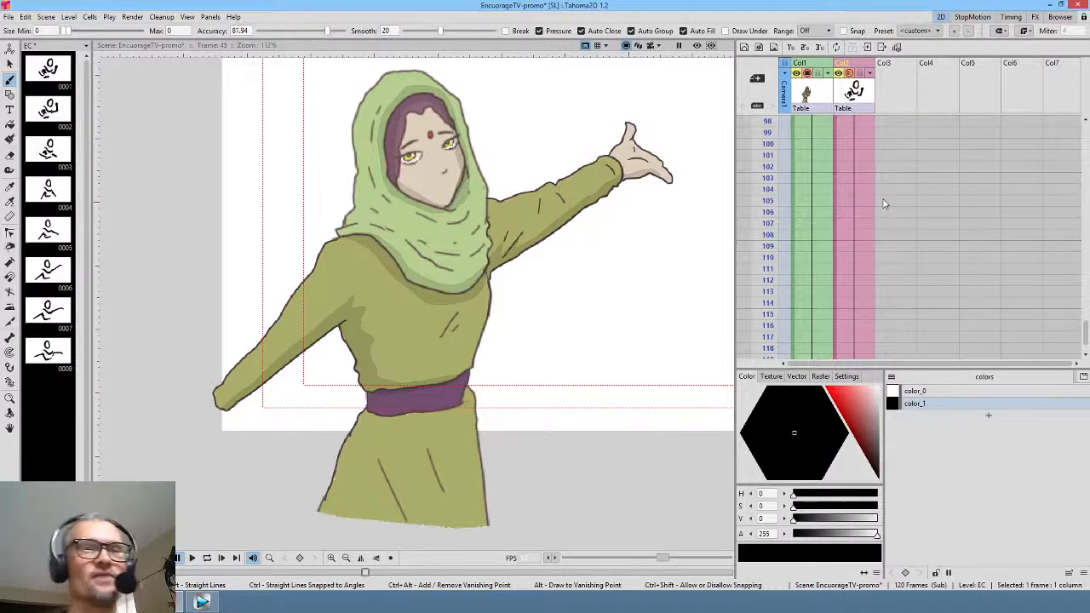
drag(883, 136, 892, 328)
drag(894, 141, 891, 324)
drag(890, 145, 890, 300)
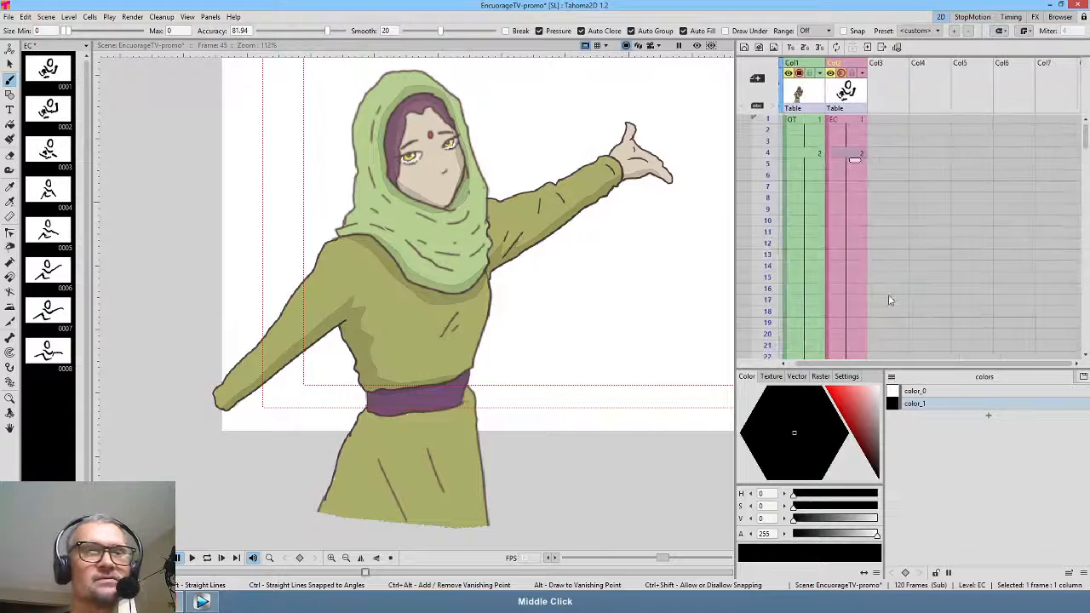
drag(862, 117, 904, 319)
click(770, 168)
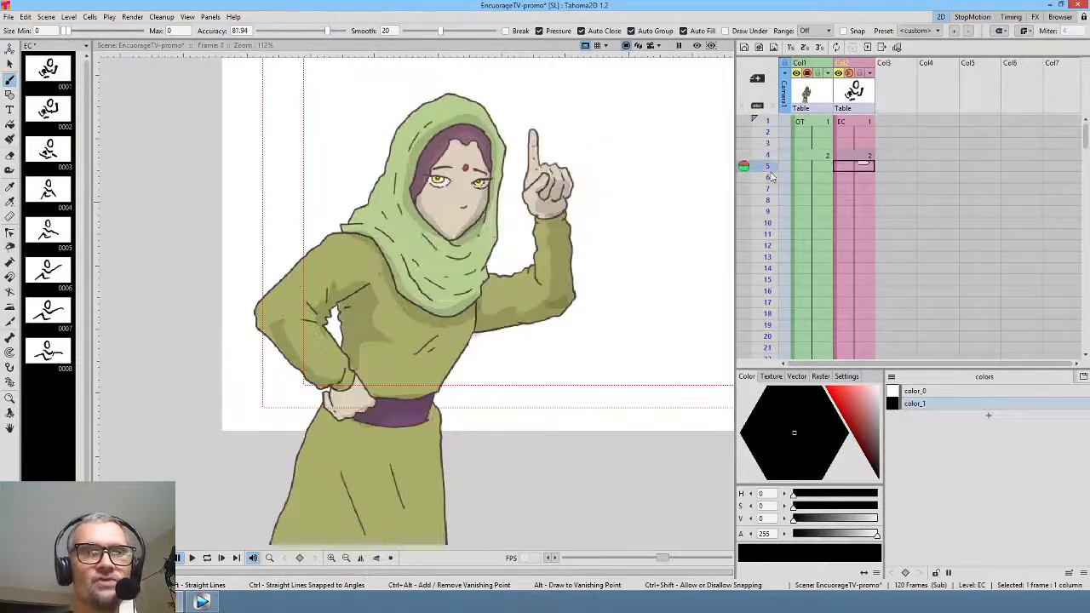
mouse_move(770, 176)
mouse_down()
mouse_move(770, 259)
mouse_move(770, 166)
mouse_up()
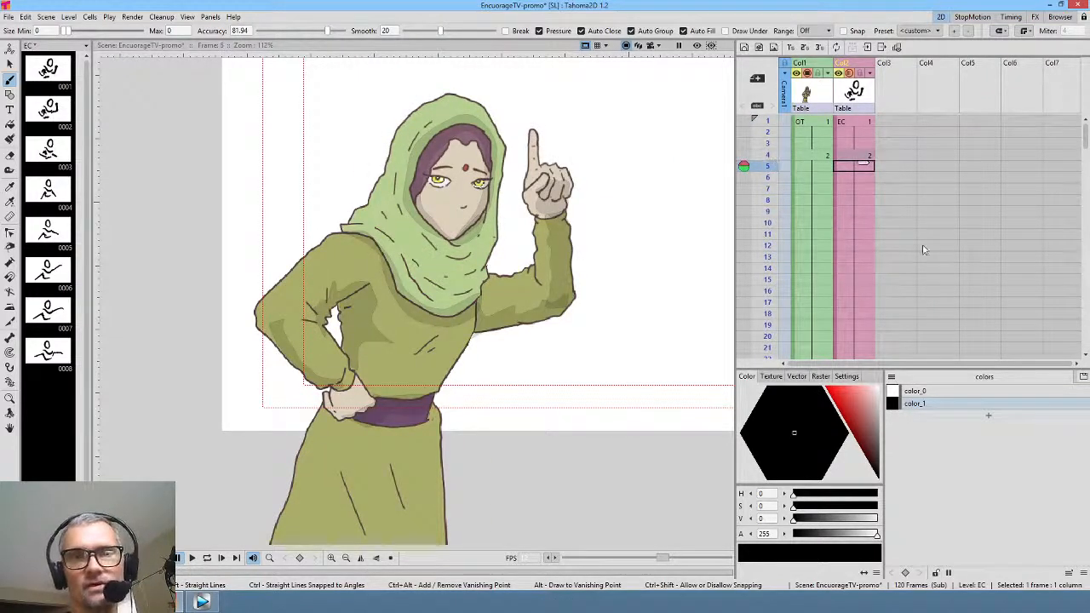
- Scrub through the woman's shadow animation from frame 5 to frame 48 to review the drawings
mouse_move(921, 235)
mouse_down()
mouse_move(947, 177)
mouse_move(929, 238)
mouse_up()
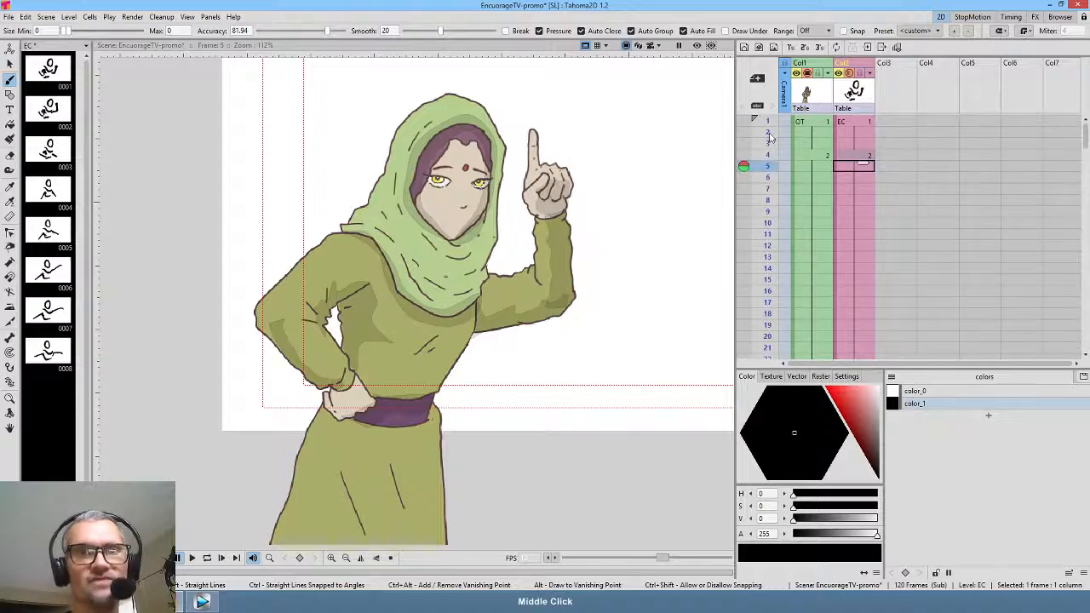
drag(770, 168, 769, 262)
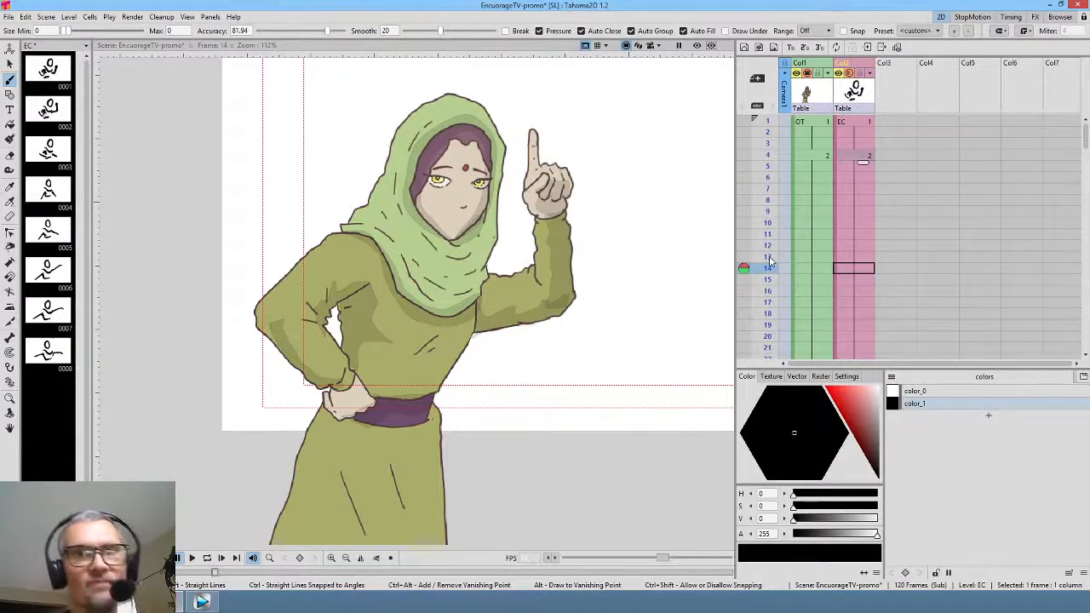
drag(910, 341, 906, 223)
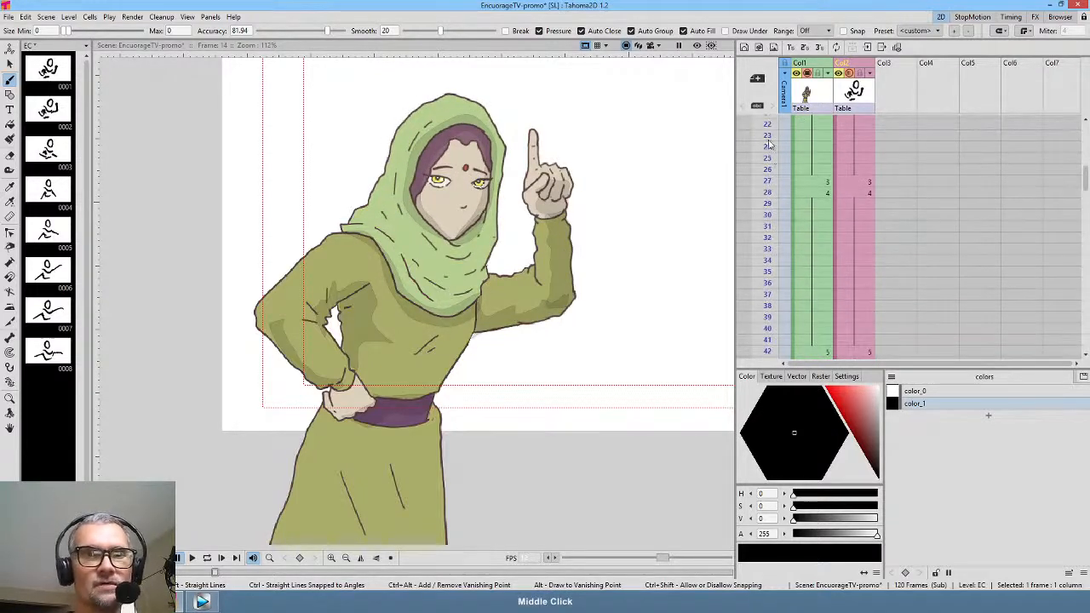
drag(769, 144, 778, 330)
drag(923, 288, 918, 166)
drag(772, 200, 774, 285)
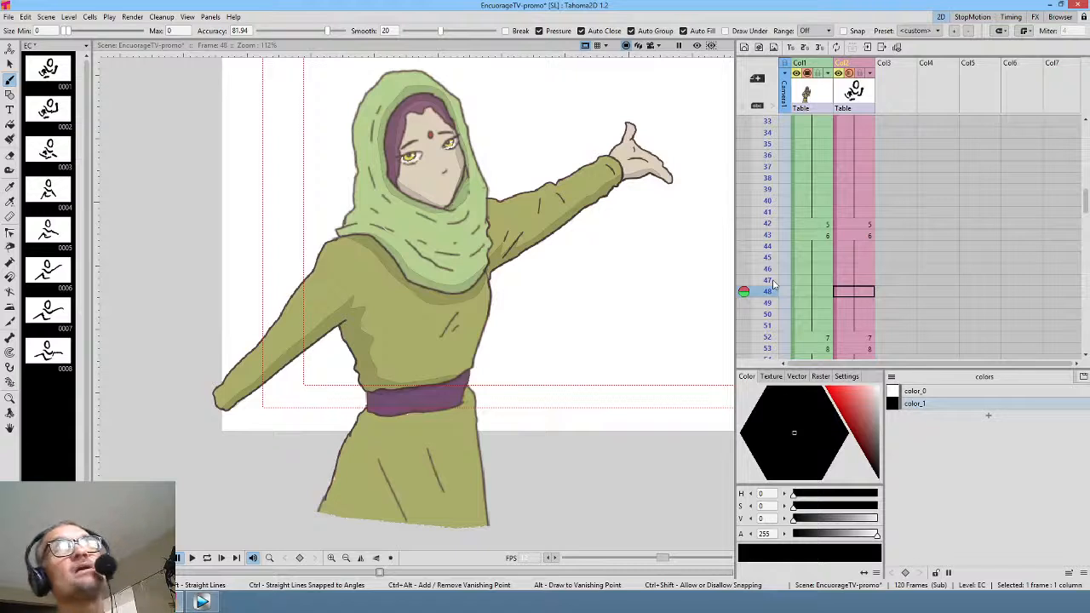
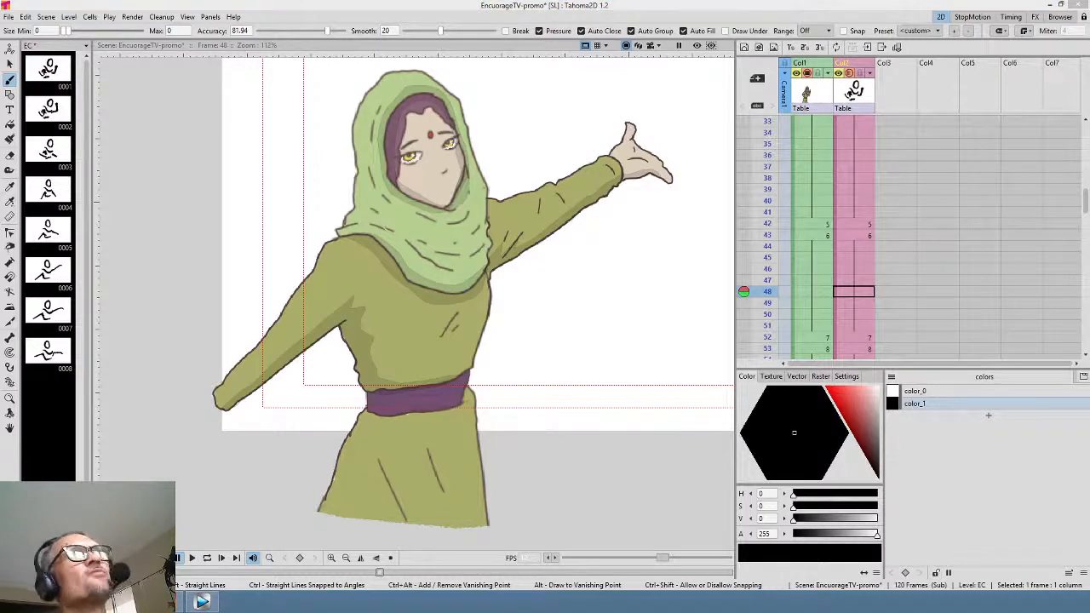
- Switch to the browser, look over the blendedplanet YouTube channel page, and close it
drag(282, 0, 527, 34)
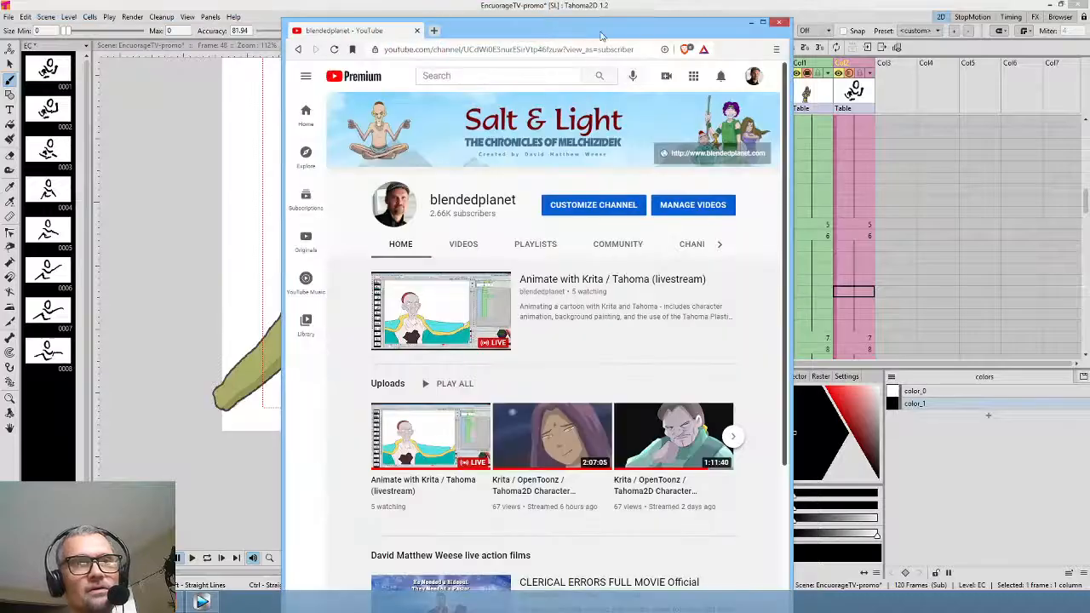
double_click(602, 32)
scroll(584, 372, down, 3)
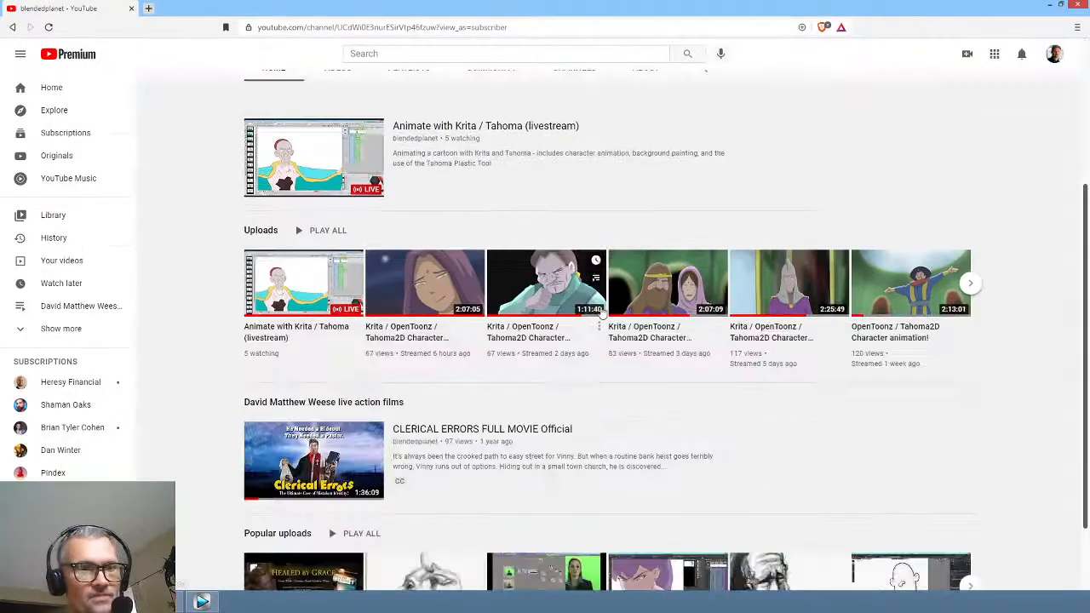
scroll(596, 349, up, 3)
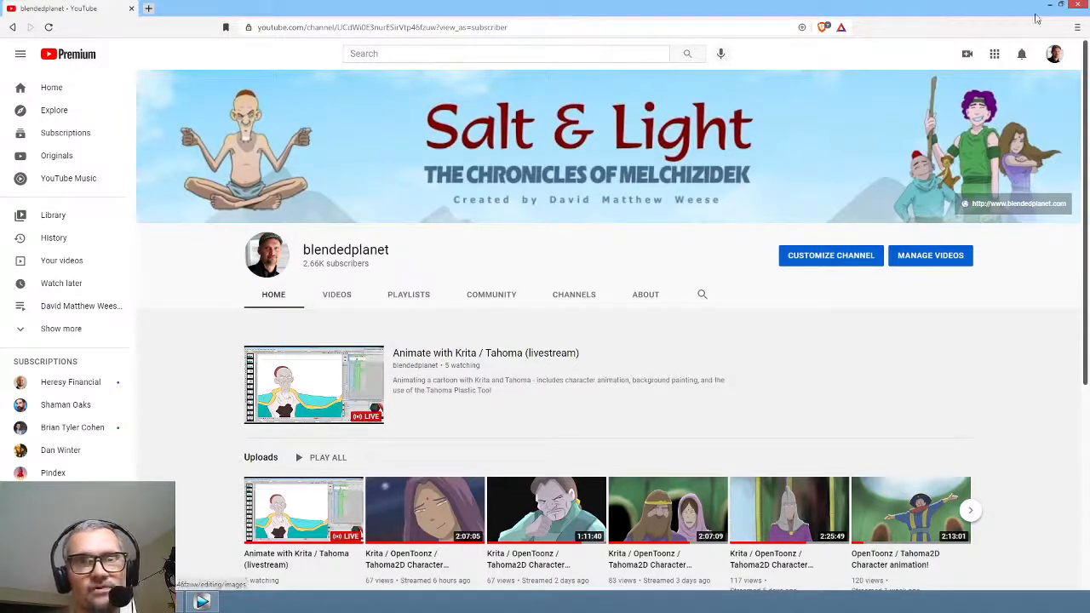
click(1077, 7)
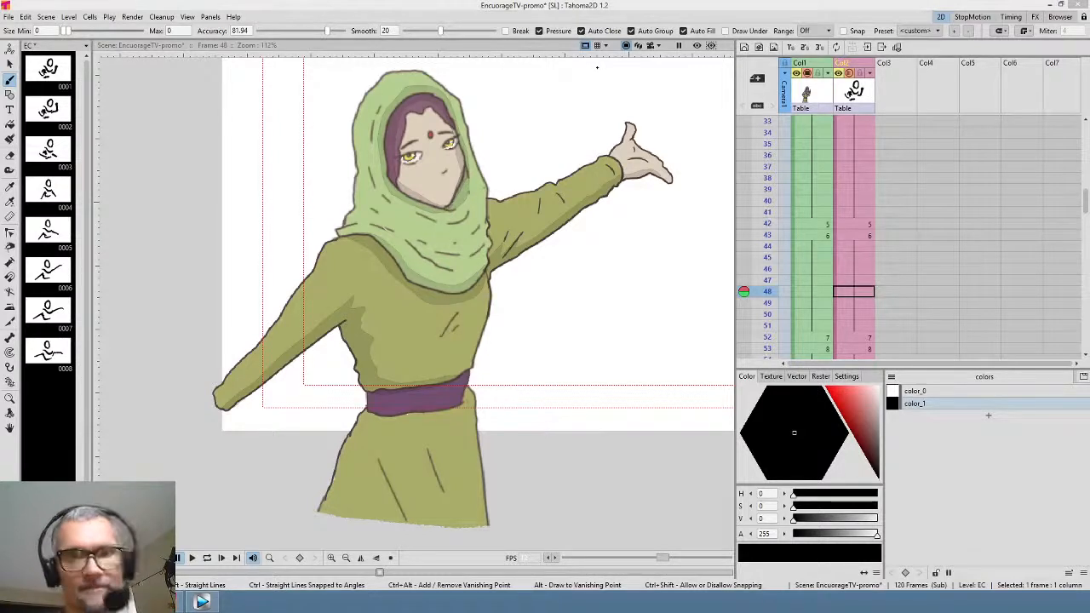
- Return to frame 1 and move the EC shadow column from Col2 to Col3
middle_click(896, 301)
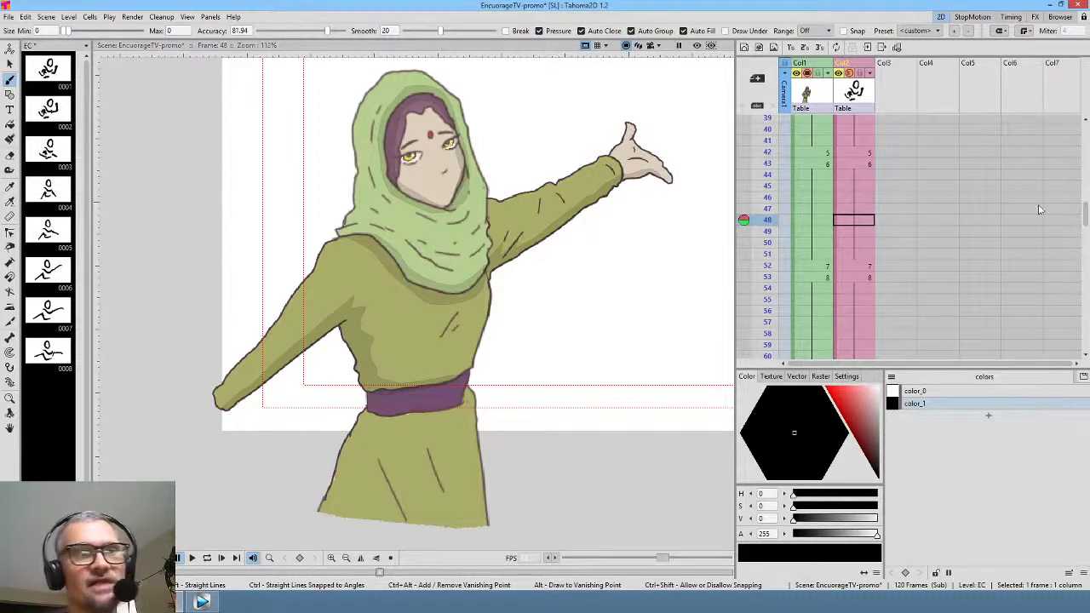
scroll(886, 166, up, 2)
scroll(885, 167, up, 10)
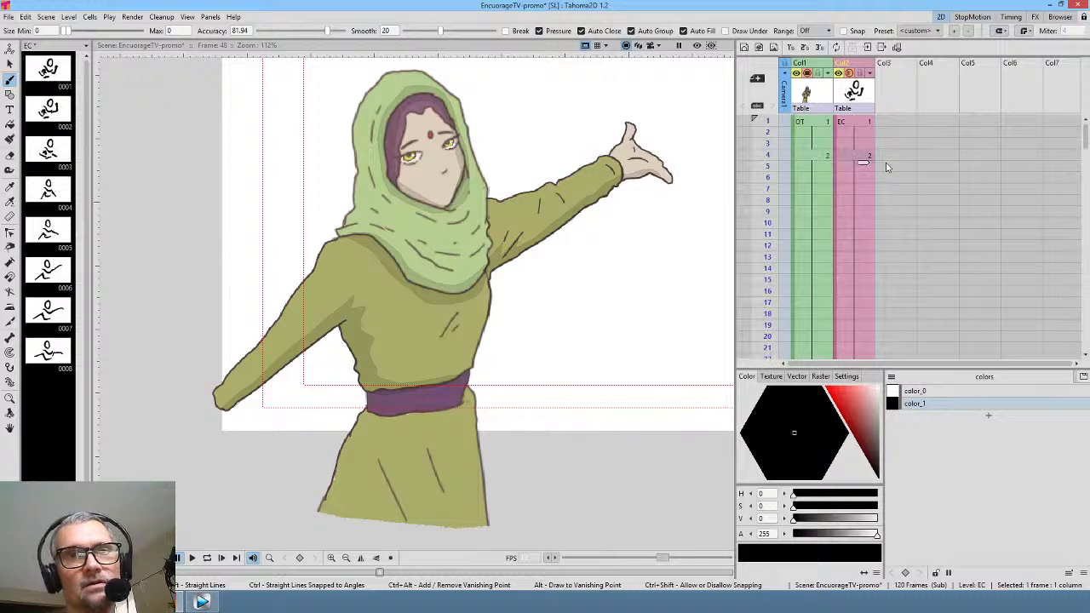
click(862, 122)
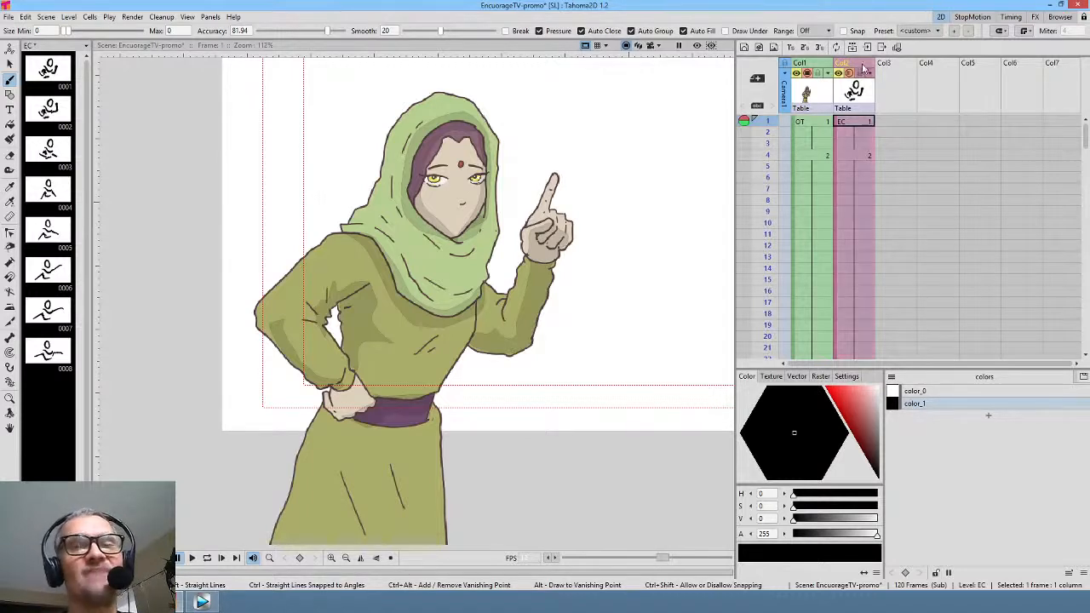
drag(864, 68, 891, 69)
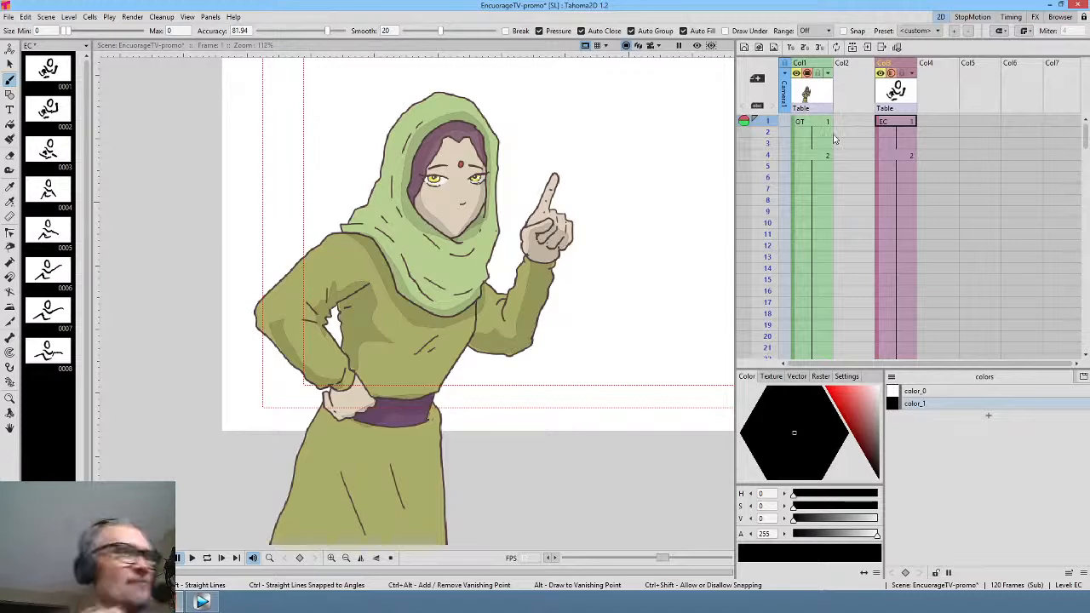
- Leave the woman's sub-scene, open the man's sub_1 sub-scene, and bring him into view at frame 1
click(7, 16)
click(28, 58)
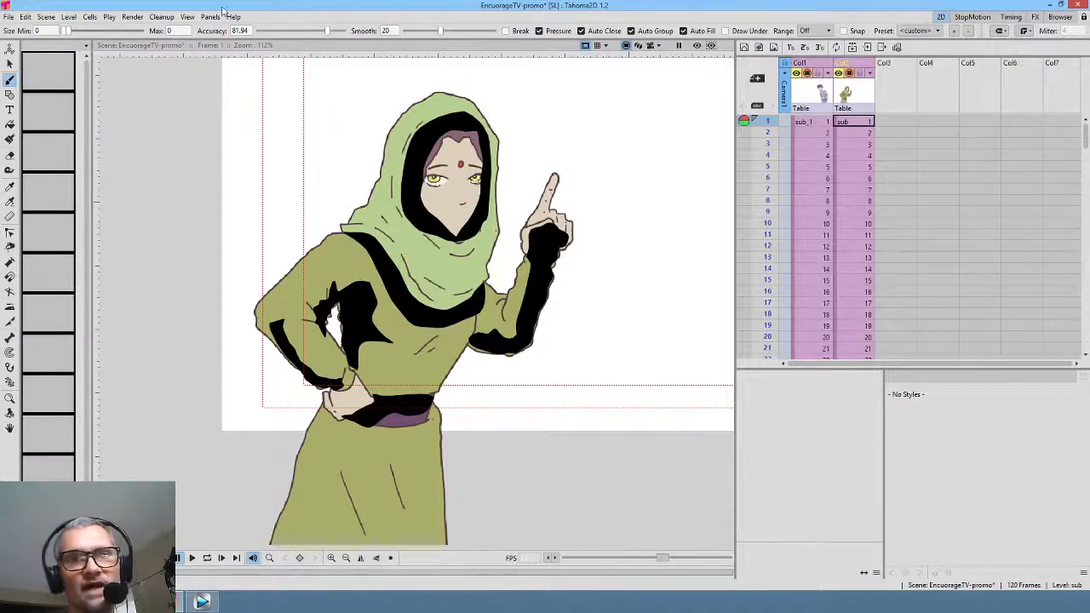
click(812, 93)
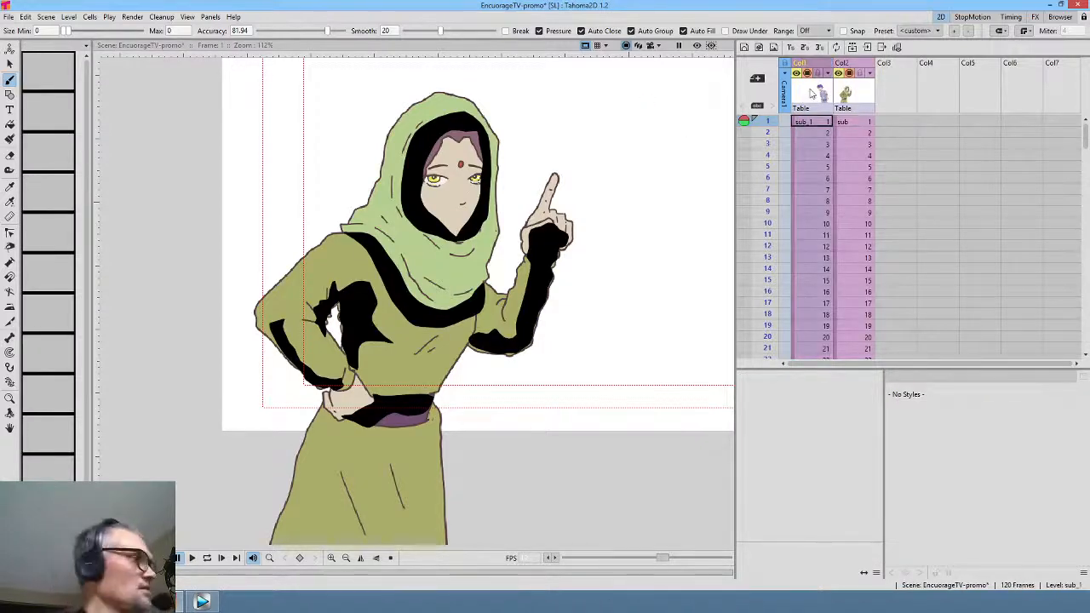
double_click(811, 94)
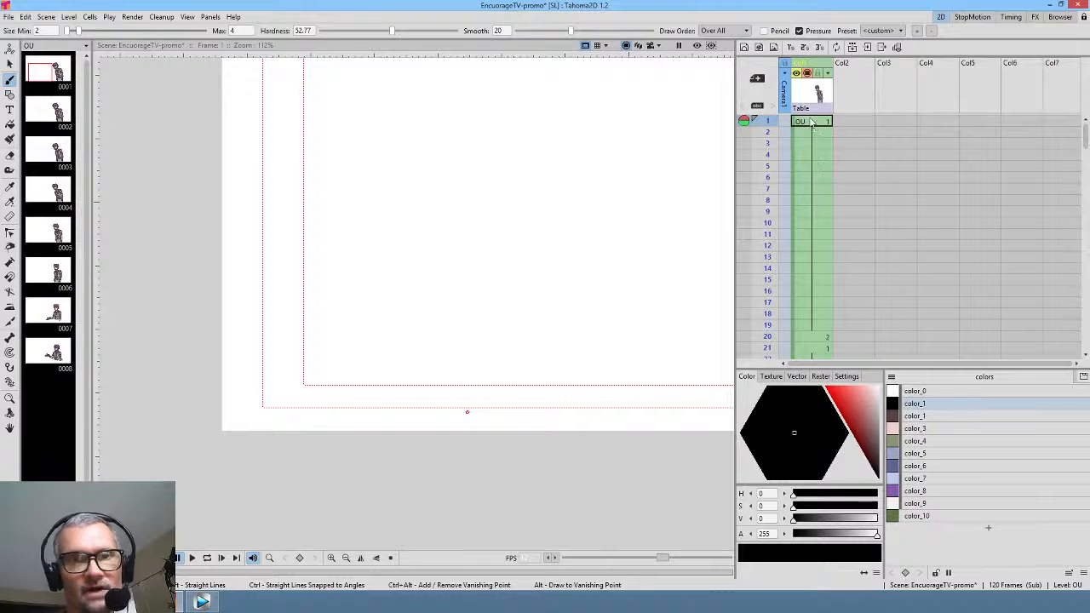
click(811, 122)
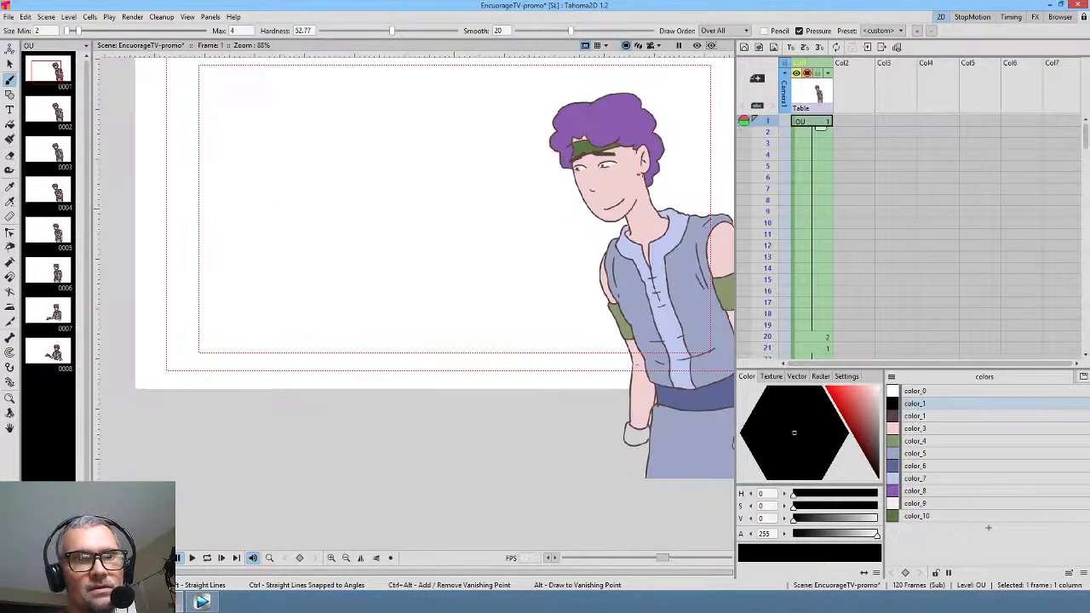
- Create a new vector level named ED at frame 1 of the empty column beside the man's drawings
click(853, 122)
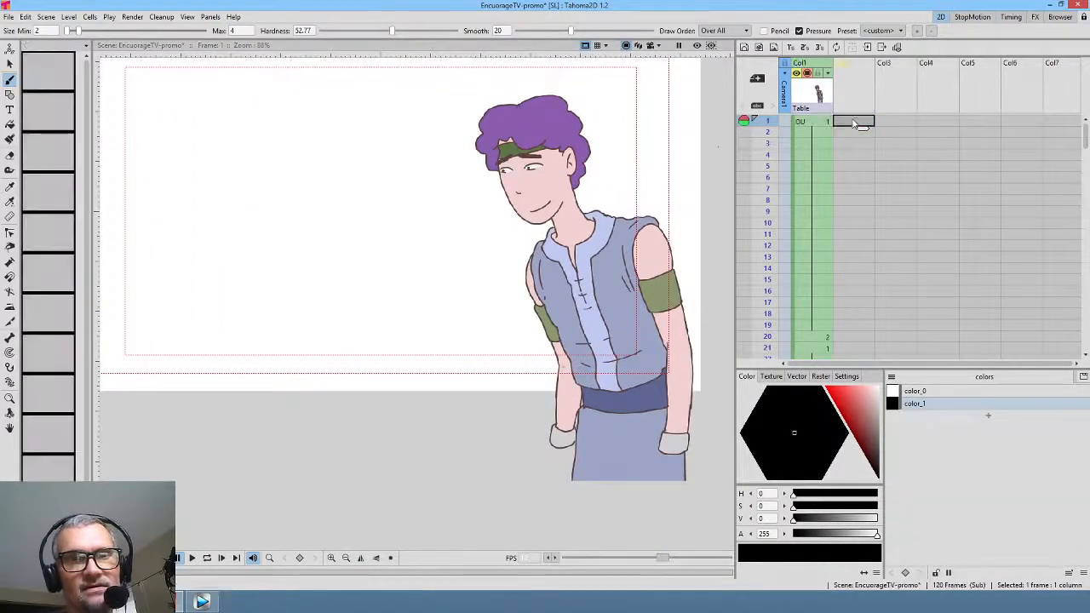
click(744, 47)
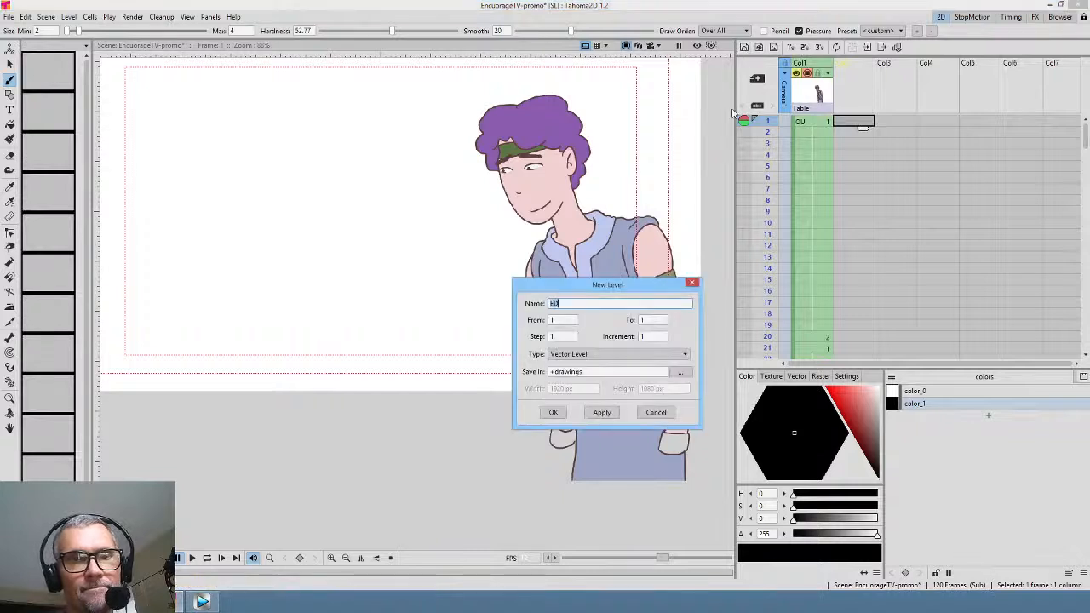
click(552, 412)
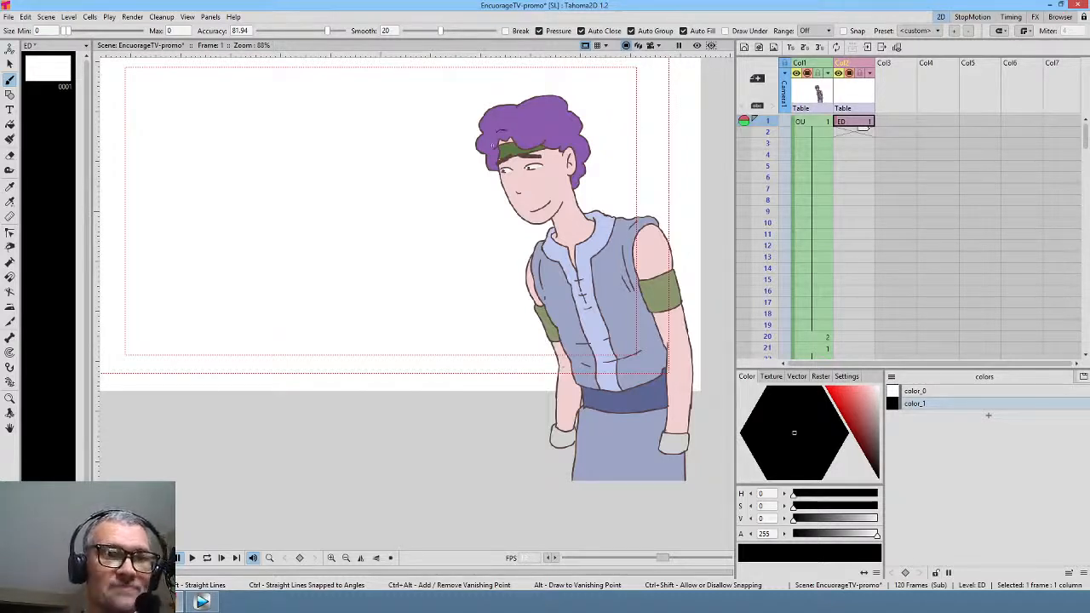
- Brush a black shadow under the man's hair across his forehead, and set the ED column's opacity to 13%
mouse_move(492, 146)
mouse_down()
mouse_move(497, 163)
mouse_move(514, 151)
mouse_move(563, 157)
mouse_move(563, 143)
mouse_move(511, 120)
mouse_up()
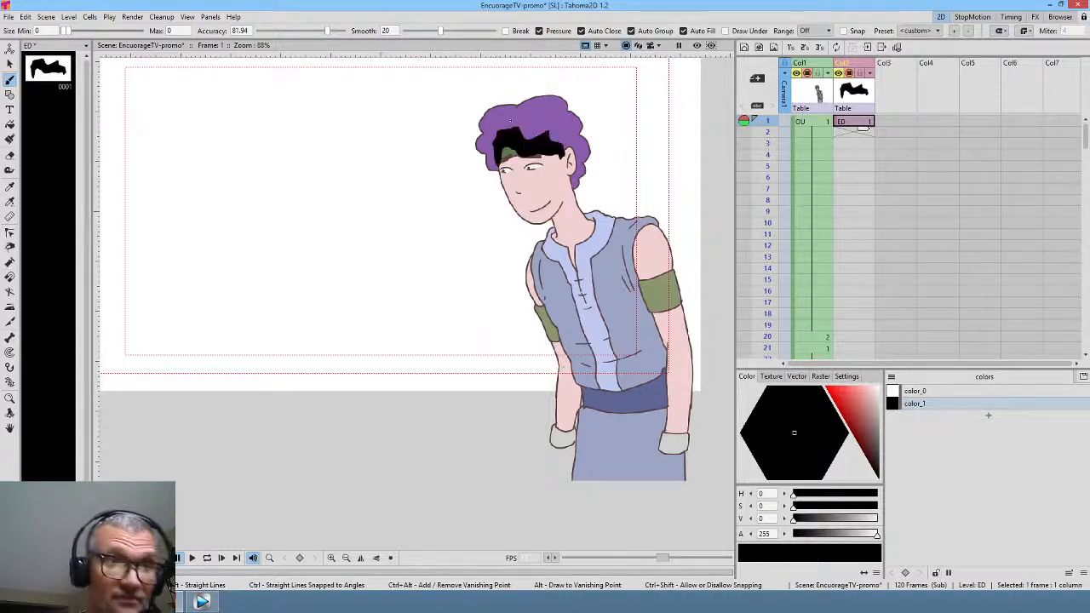
click(870, 75)
drag(943, 80, 904, 90)
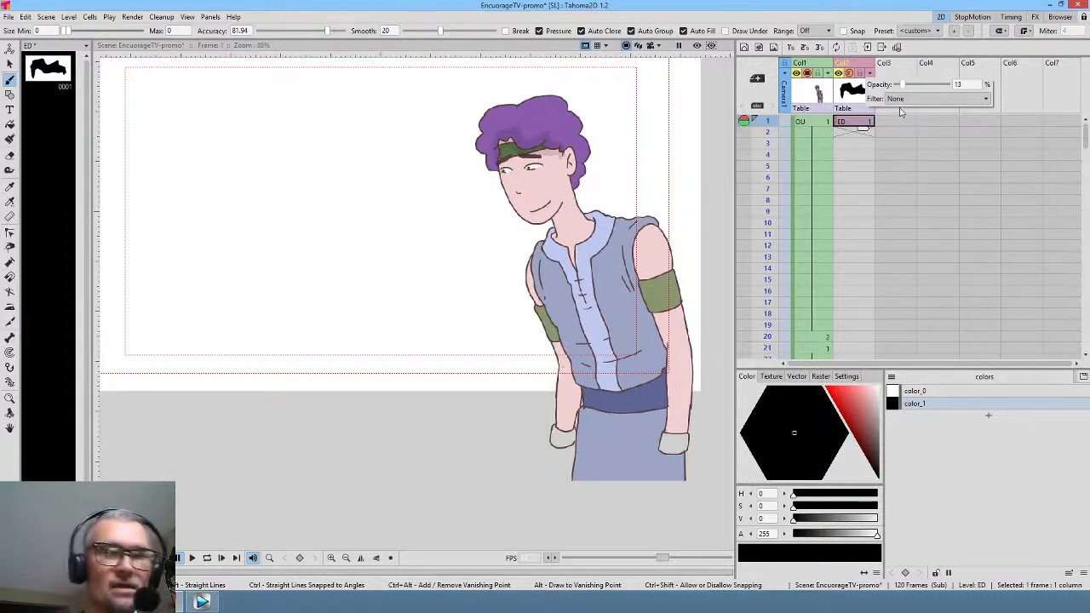
click(861, 121)
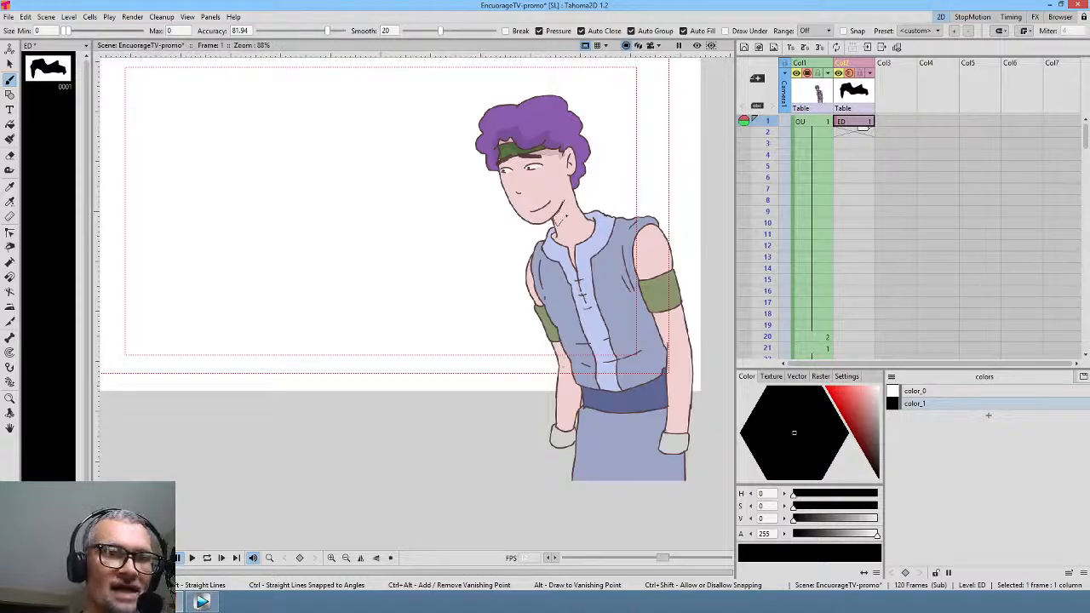
- Brush shadows on the man's neck, vest, both arms and the belt at frame 1, undoing a stray stroke
drag(566, 216, 566, 206)
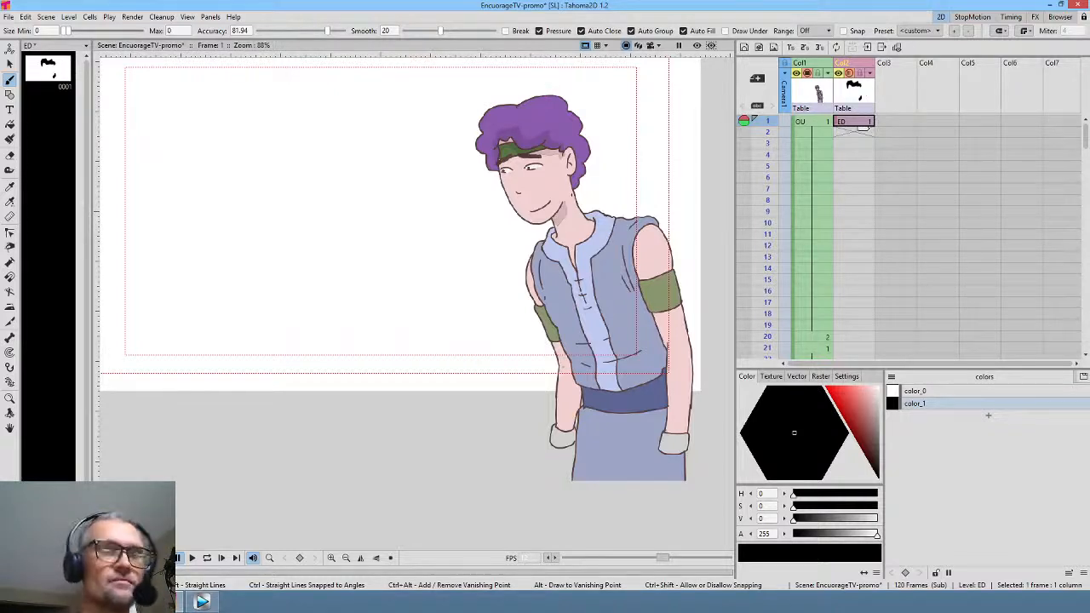
mouse_move(634, 241)
mouse_down()
mouse_move(644, 342)
mouse_move(620, 359)
mouse_move(644, 357)
mouse_move(645, 379)
mouse_move(623, 389)
mouse_move(652, 387)
mouse_move(667, 361)
mouse_move(634, 236)
mouse_up()
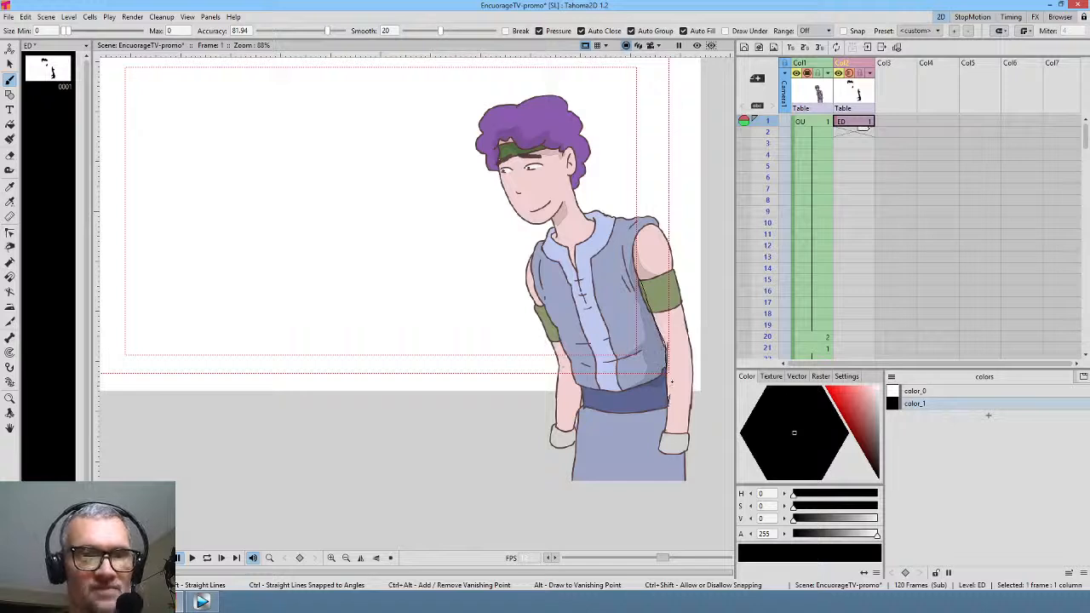
mouse_move(671, 383)
mouse_down()
mouse_move(677, 331)
mouse_move(666, 327)
mouse_move(668, 335)
mouse_move(640, 274)
mouse_up()
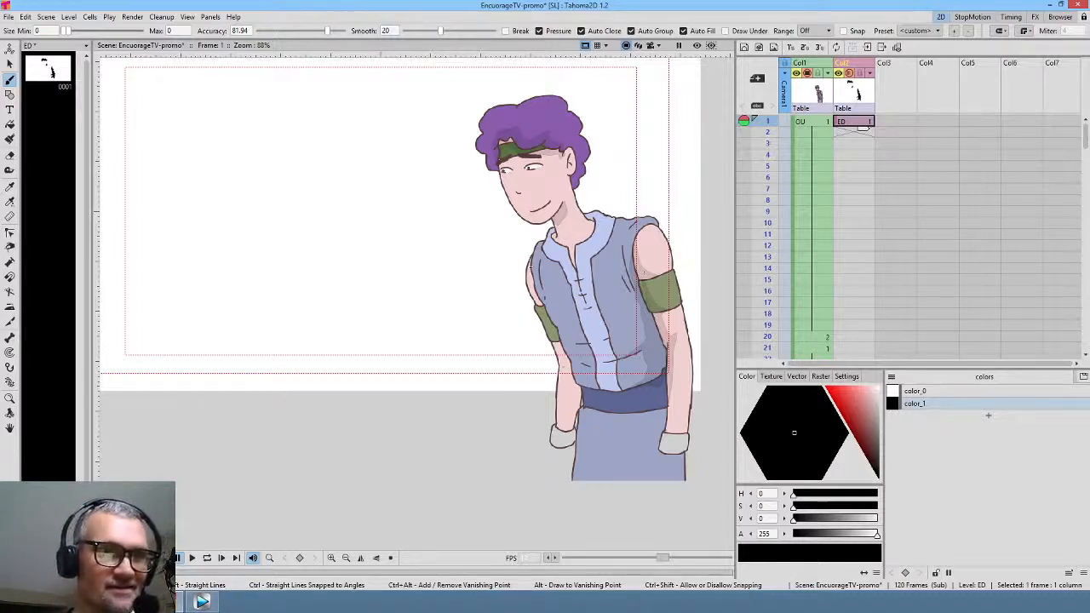
mouse_move(530, 266)
mouse_down()
mouse_move(569, 369)
mouse_move(571, 434)
mouse_move(582, 386)
mouse_move(543, 304)
mouse_up()
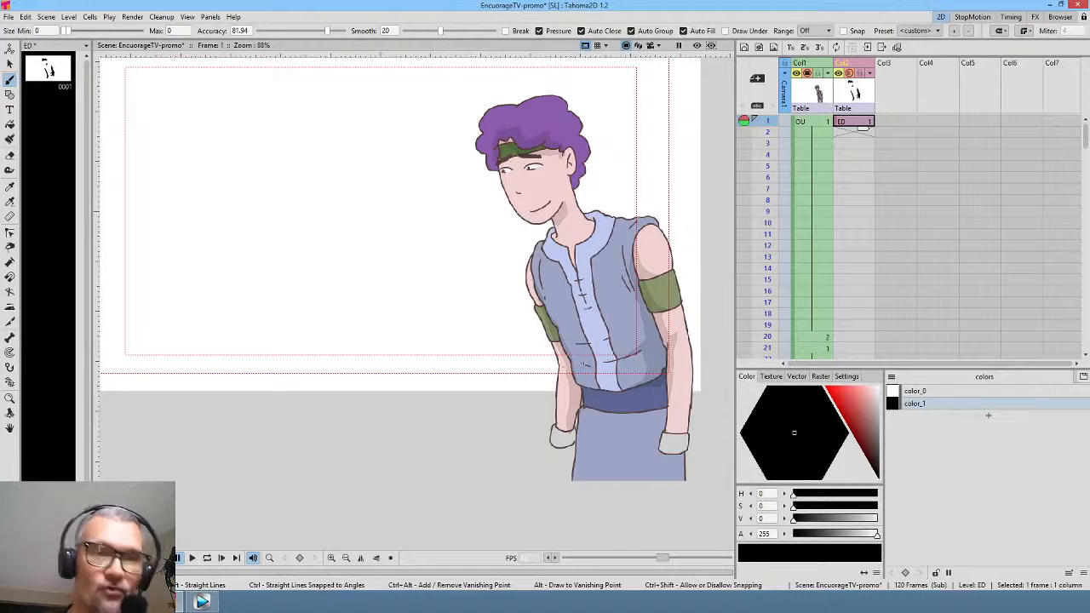
key(ctrl+z)
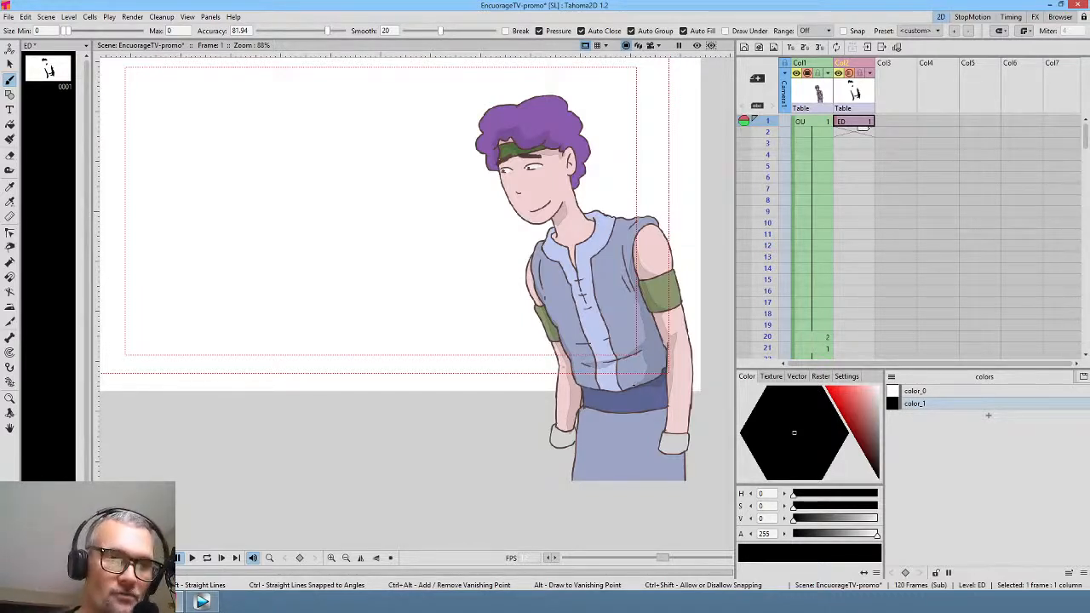
mouse_move(634, 386)
mouse_down()
mouse_move(587, 389)
mouse_move(607, 400)
mouse_move(637, 388)
mouse_up()
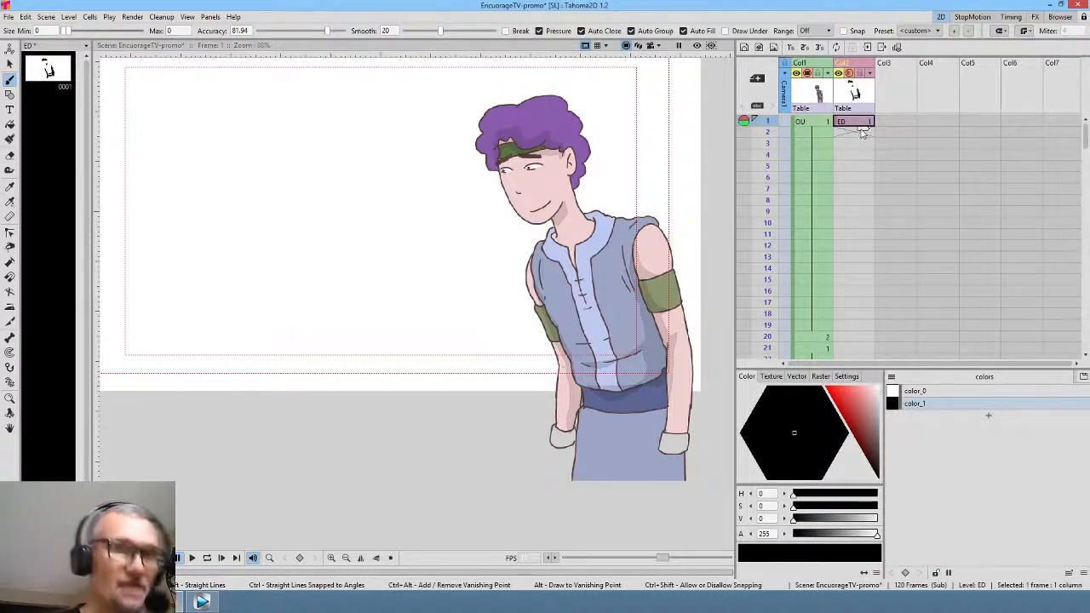
- Extend the exposure of the man's first shadow drawing from frame 1 through frame 19
drag(866, 134, 860, 326)
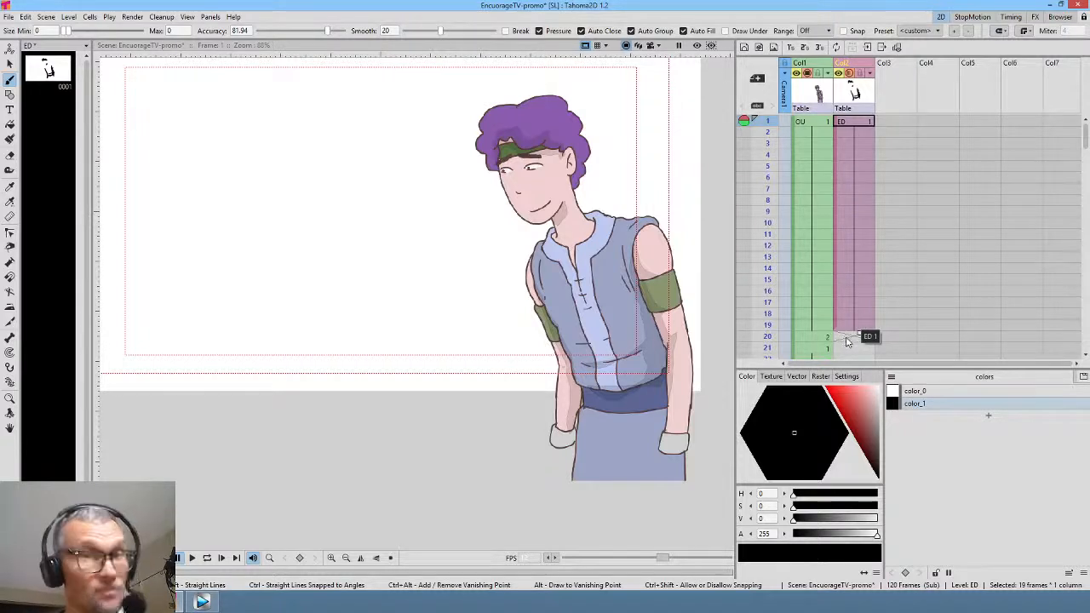
click(852, 337)
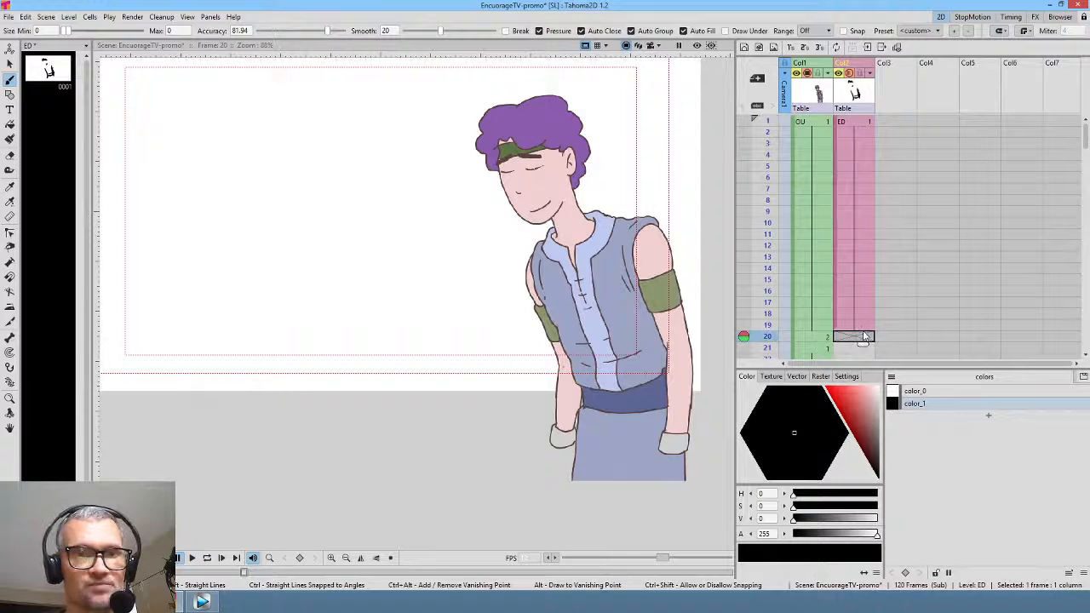
click(866, 327)
- Extend the ED shadow drawing's exposure from frame 19 through frame 28
click(908, 268)
middle_click(907, 268)
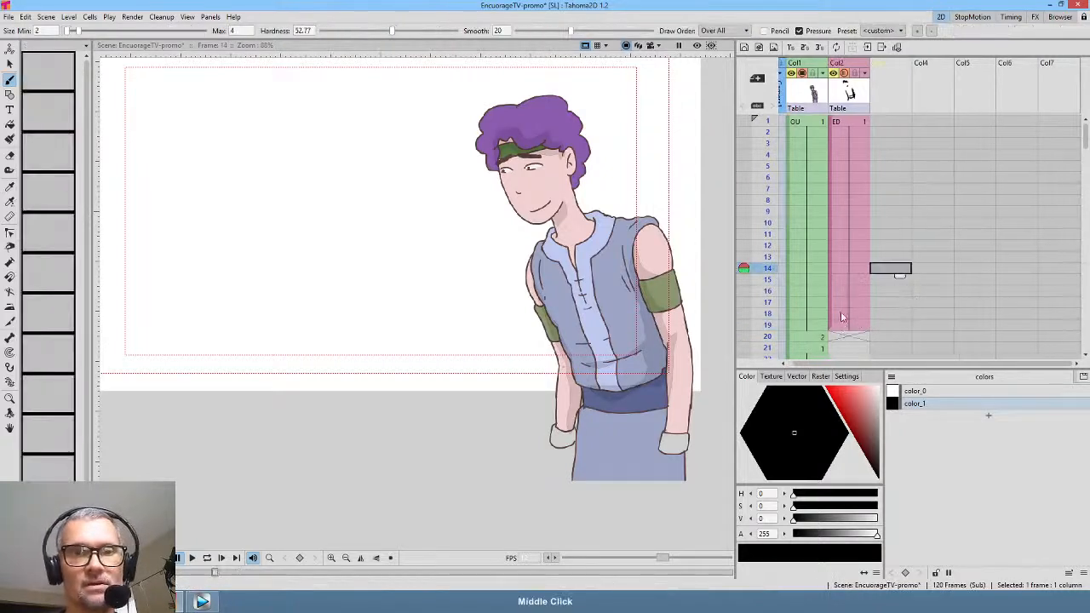
scroll(860, 213, down, 5)
click(864, 155)
drag(864, 163, 864, 298)
click(866, 155)
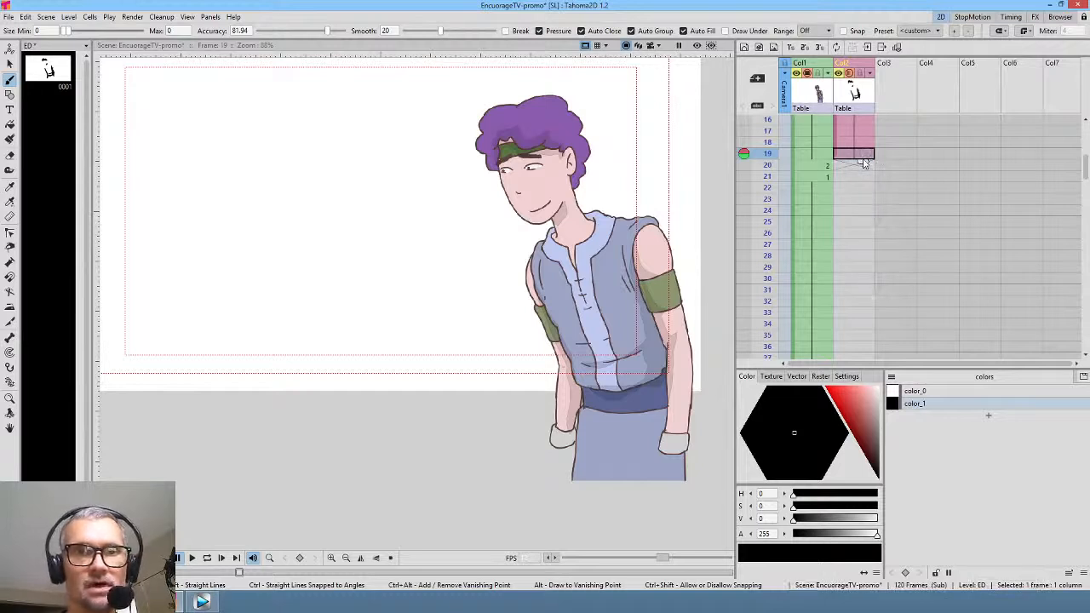
drag(864, 163, 861, 263)
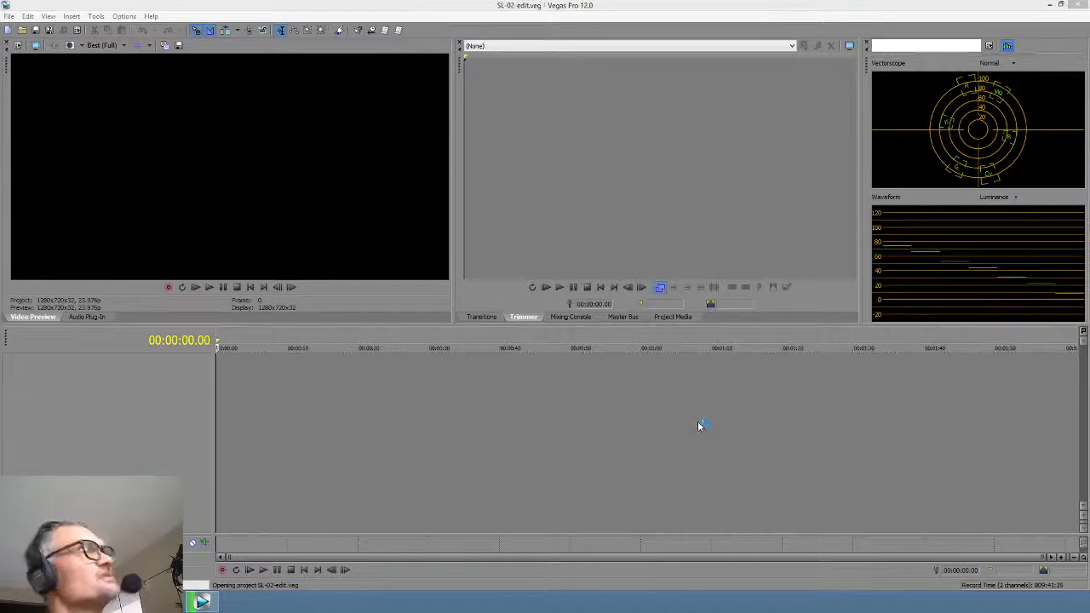
- Switch to Vegas Pro and look over the timeline of the SL-02-edit.veg project
drag(880, 470, 521, 467)
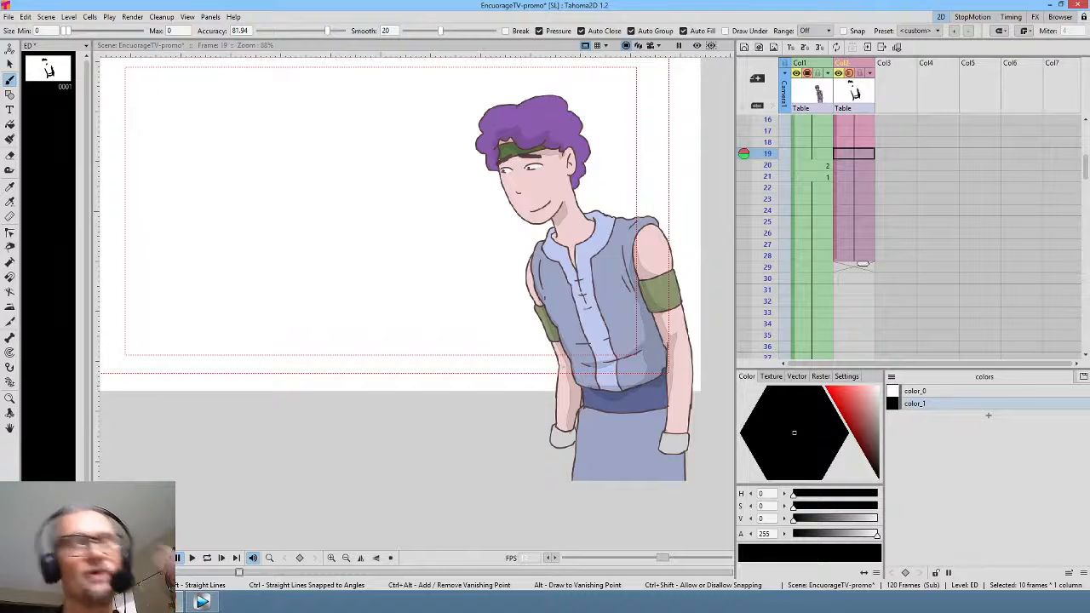
- Extend the ED shadow drawing's exposure from frame 28 through frame 61
scroll(868, 294, down, 5)
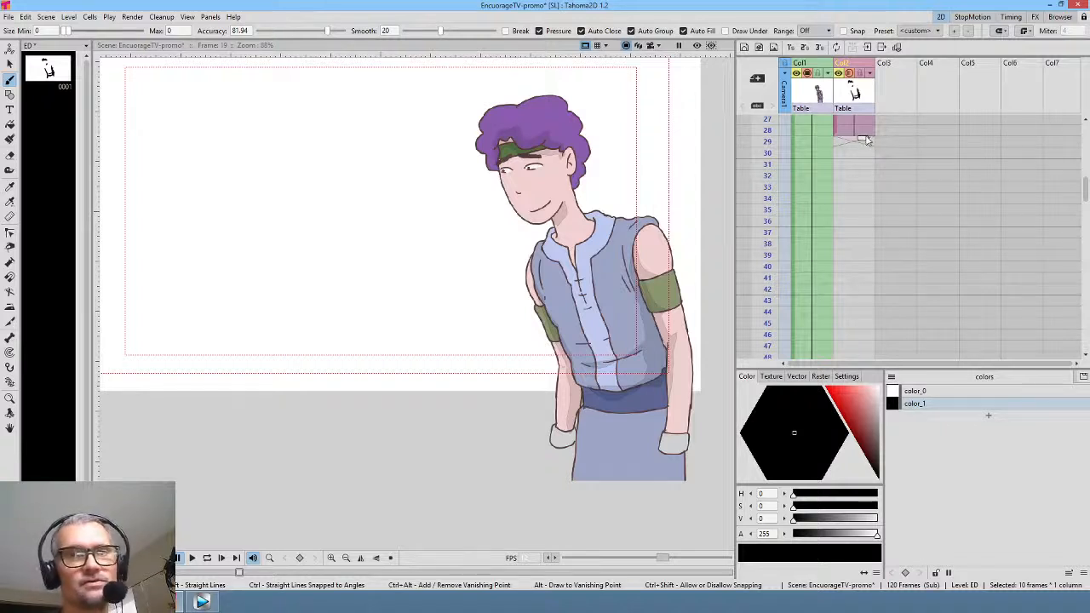
drag(863, 137, 898, 323)
scroll(906, 255, down, 6)
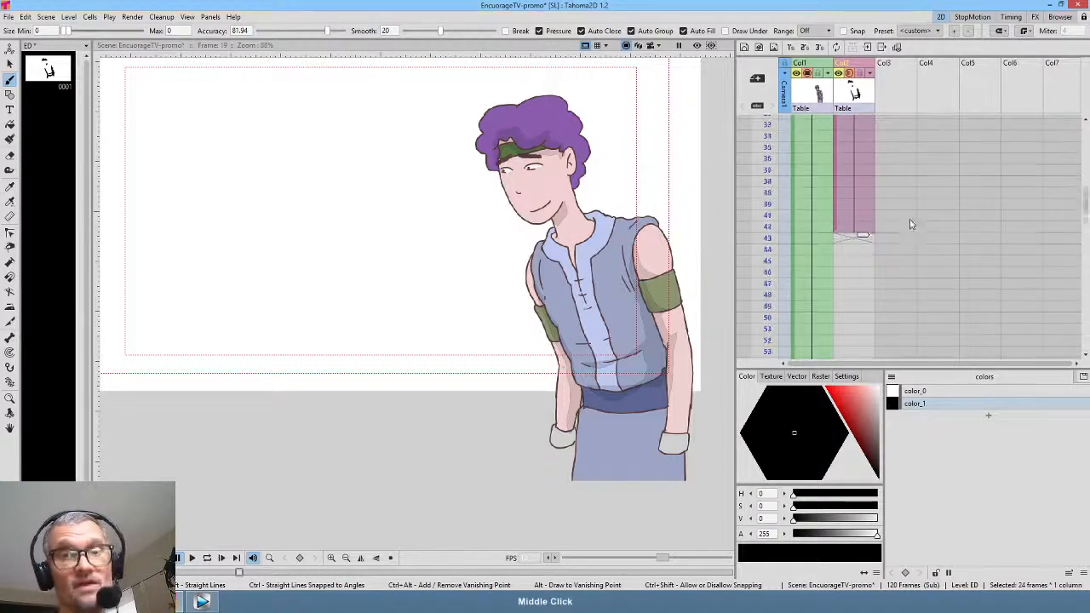
drag(858, 143, 895, 324)
scroll(895, 323, down, 5)
drag(863, 191, 860, 218)
click(858, 214)
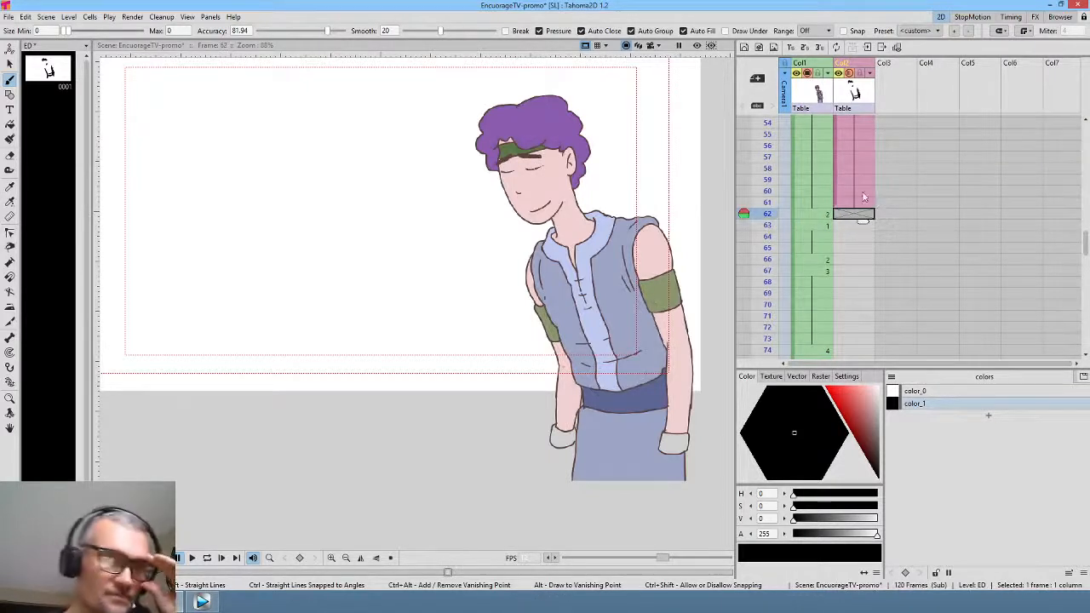
- Extend the ED shadow drawing's exposure from frame 61 through frame 73
click(867, 202)
drag(863, 213, 861, 349)
click(852, 273)
click(865, 248)
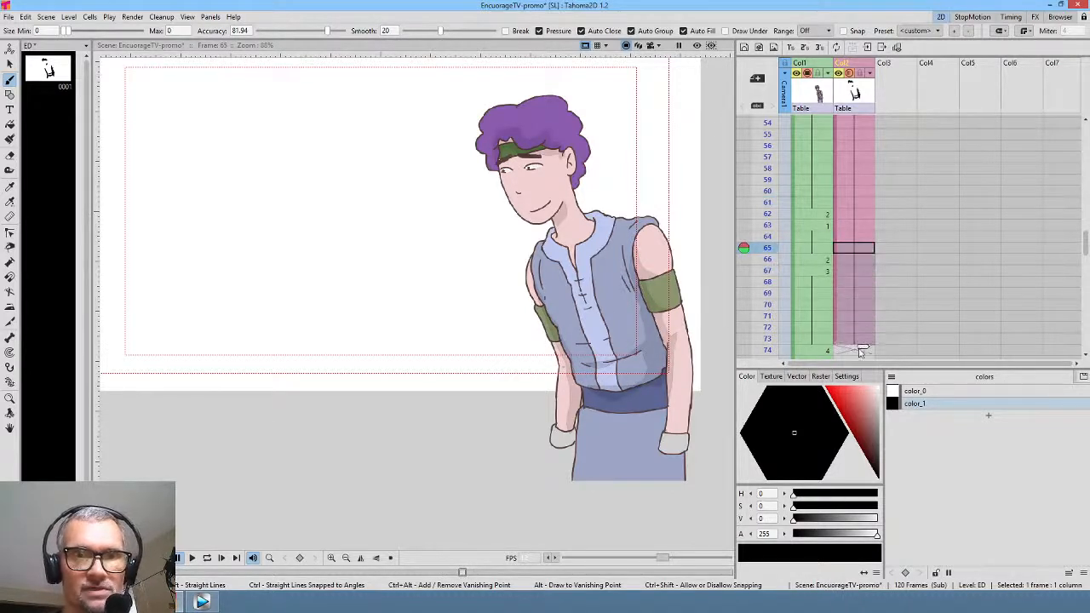
click(855, 350)
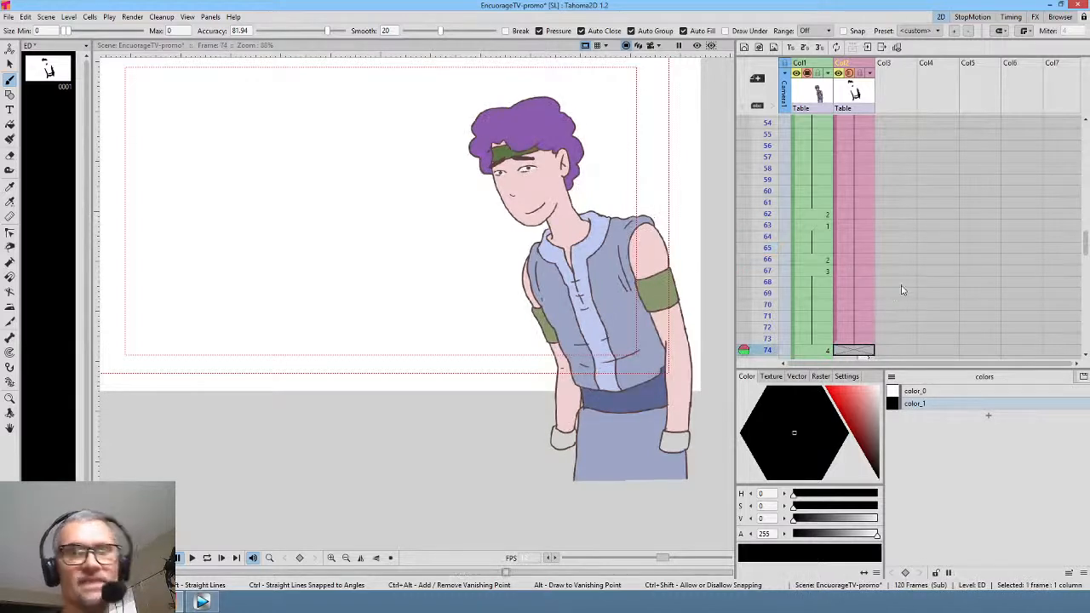
scroll(906, 238, down, 3)
click(870, 236)
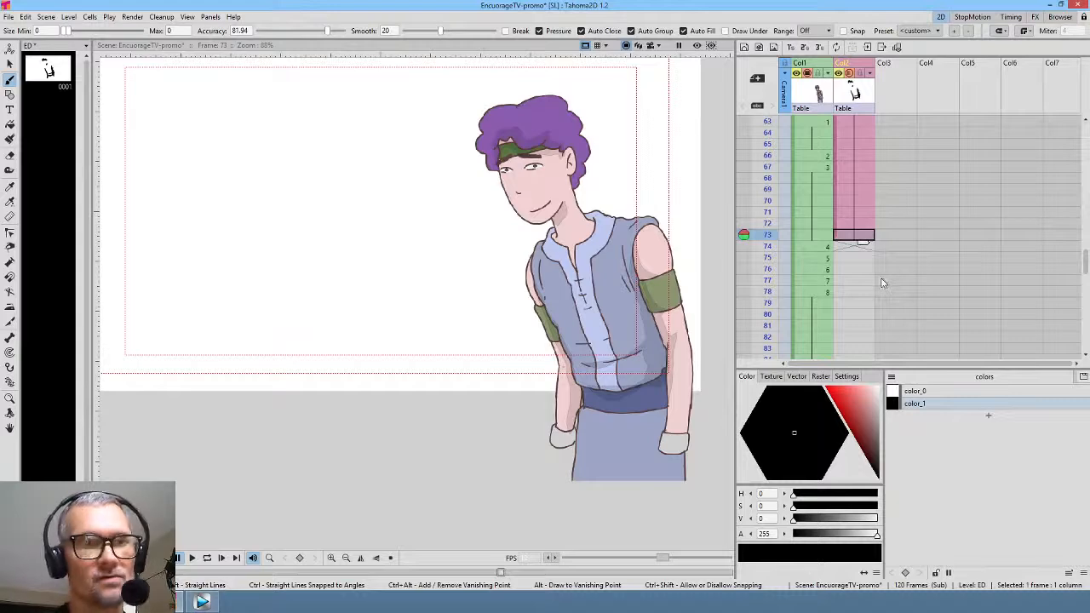
- Touch up the man's face in the OU drawing at frame 78 using the Paint Brush with color_3 in Lines & Areas mode
drag(770, 247, 768, 337)
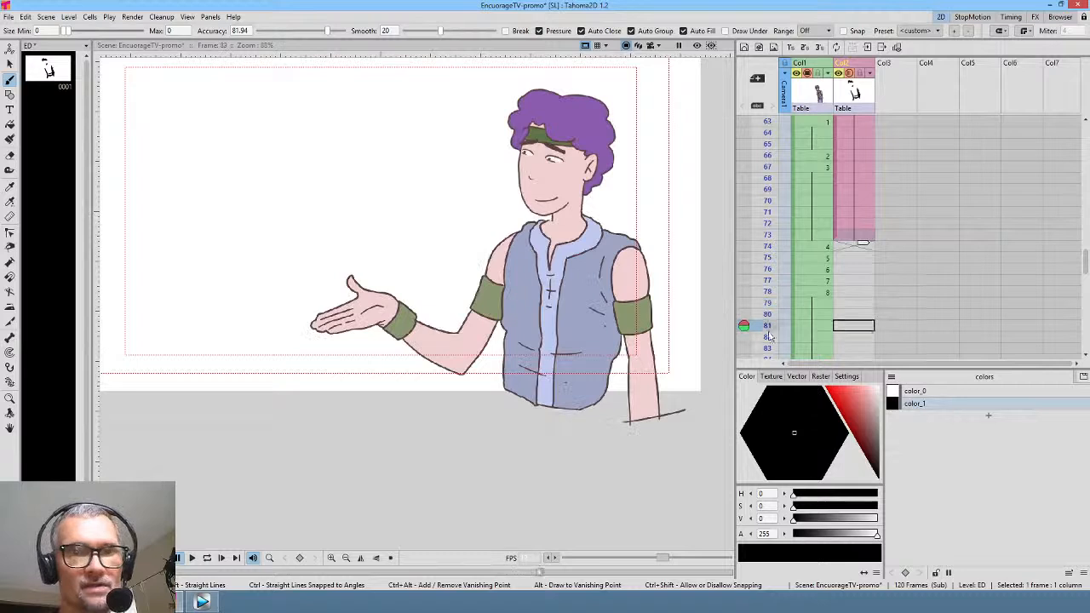
click(827, 292)
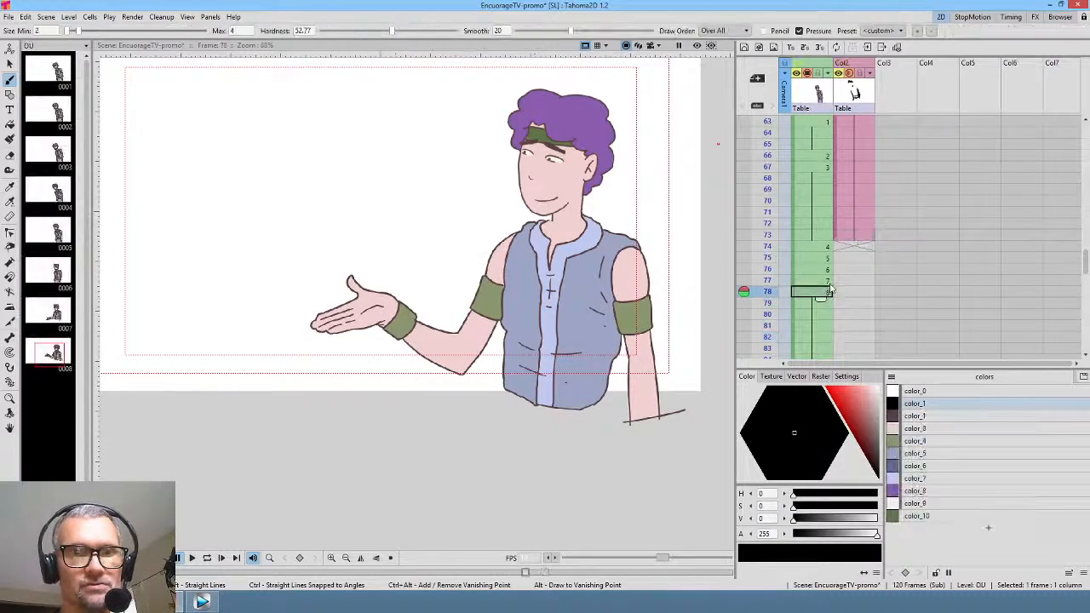
click(926, 428)
key(f)
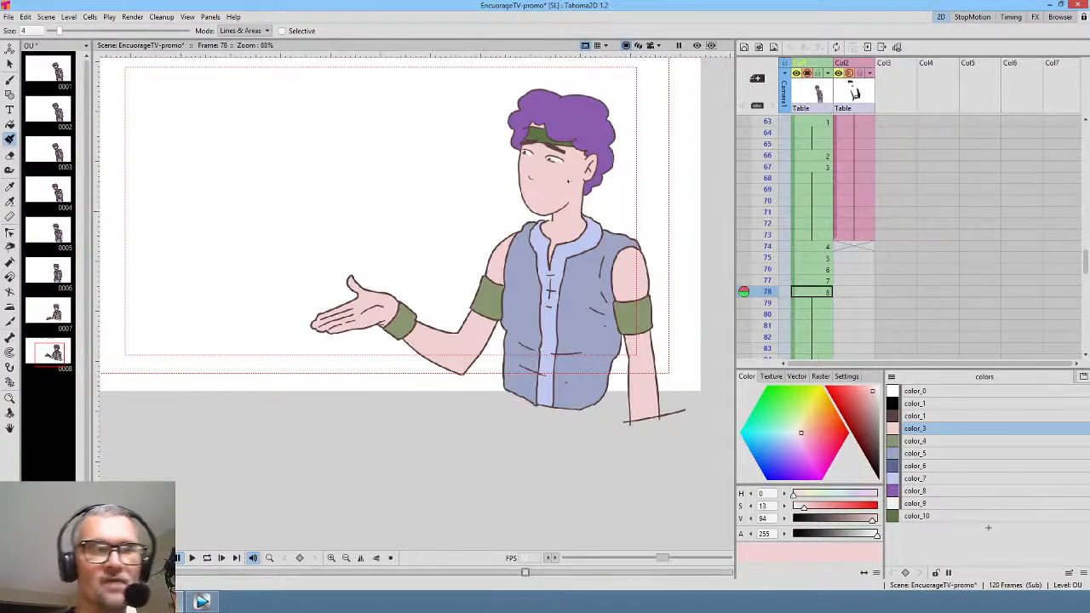
click(767, 303)
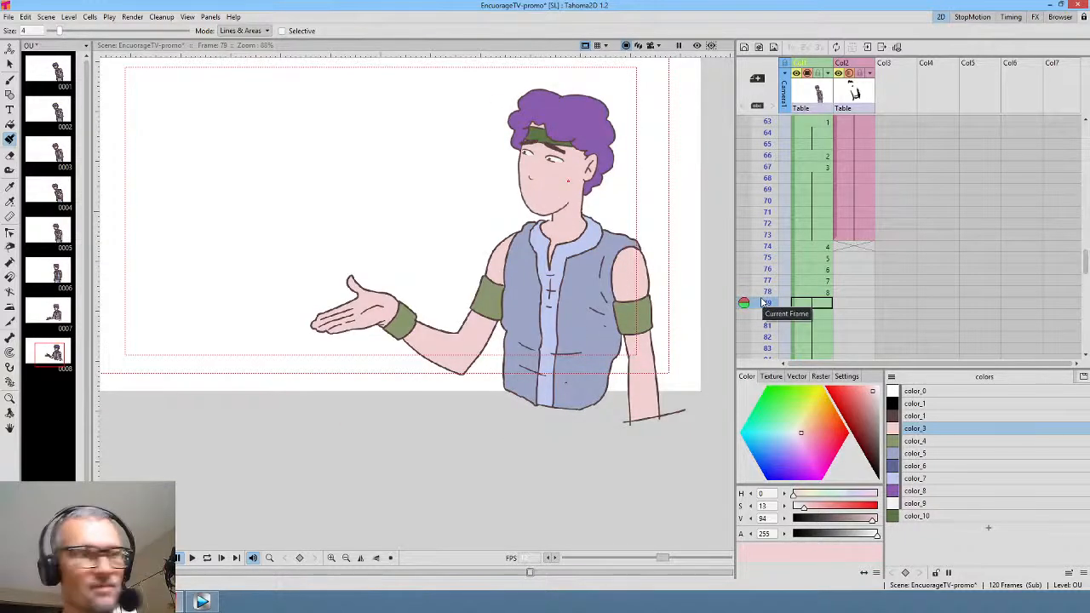
- Compare the man's pose at frames 73 and 74 and review the end of the ED shadow drawing's exposure
click(867, 235)
click(862, 246)
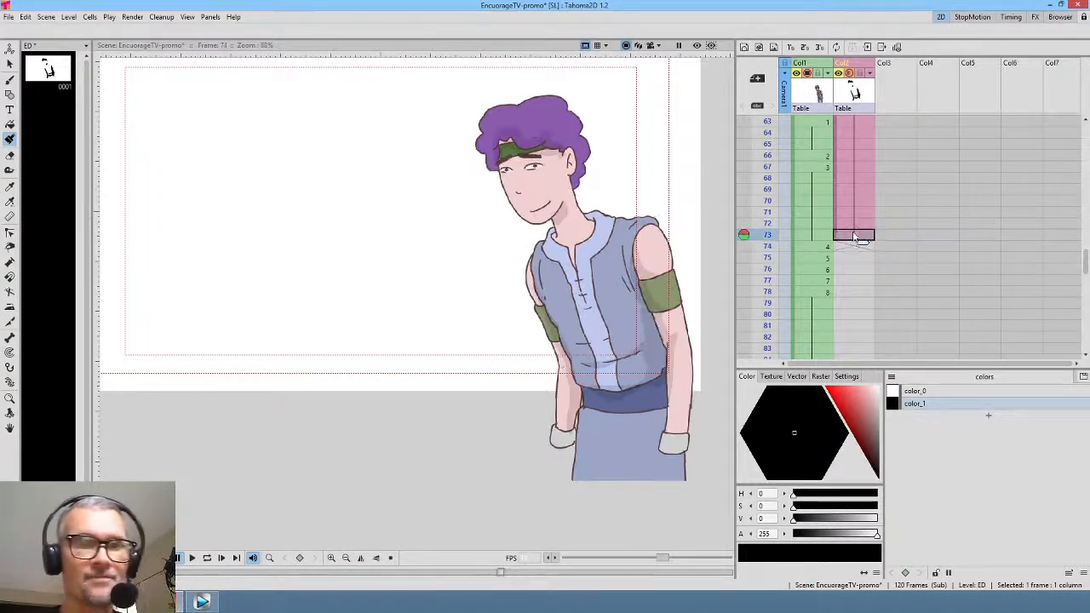
click(856, 237)
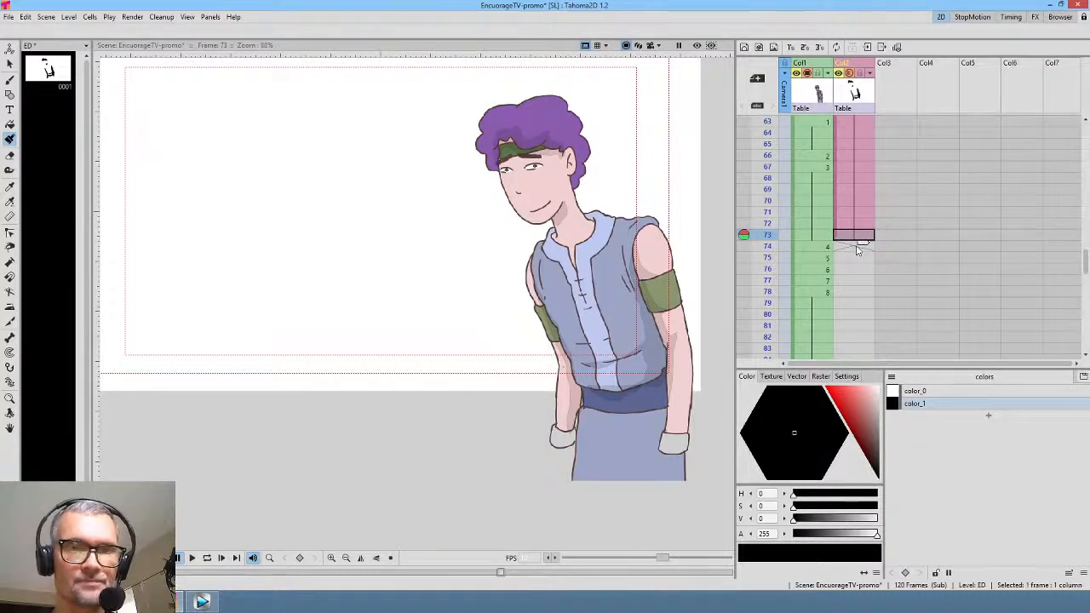
click(858, 246)
click(861, 236)
click(862, 247)
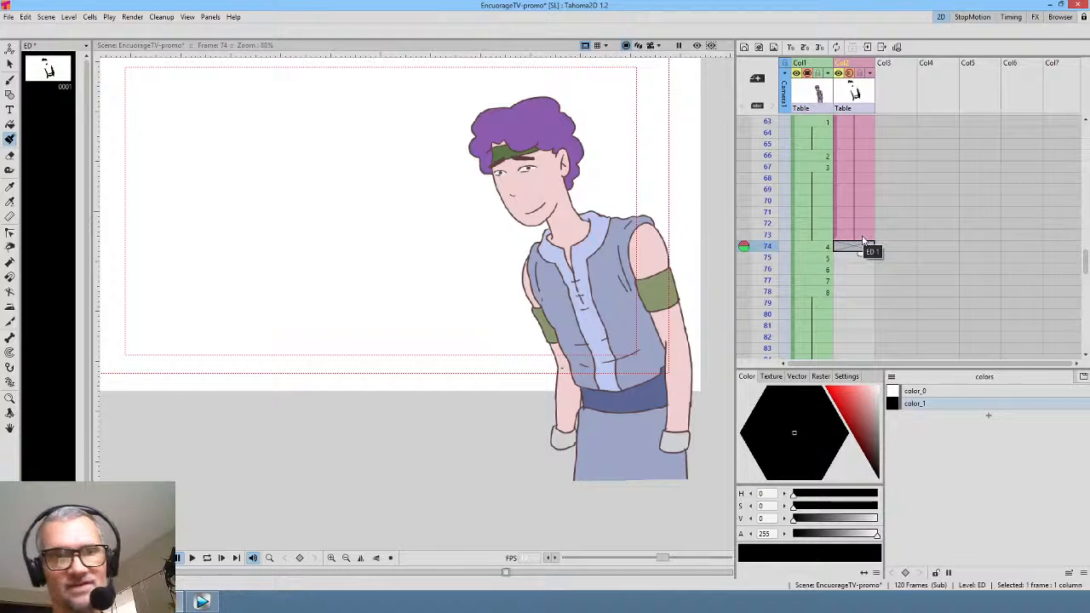
mouse_move(770, 249)
mouse_down()
mouse_move(768, 297)
mouse_move(771, 234)
mouse_up()
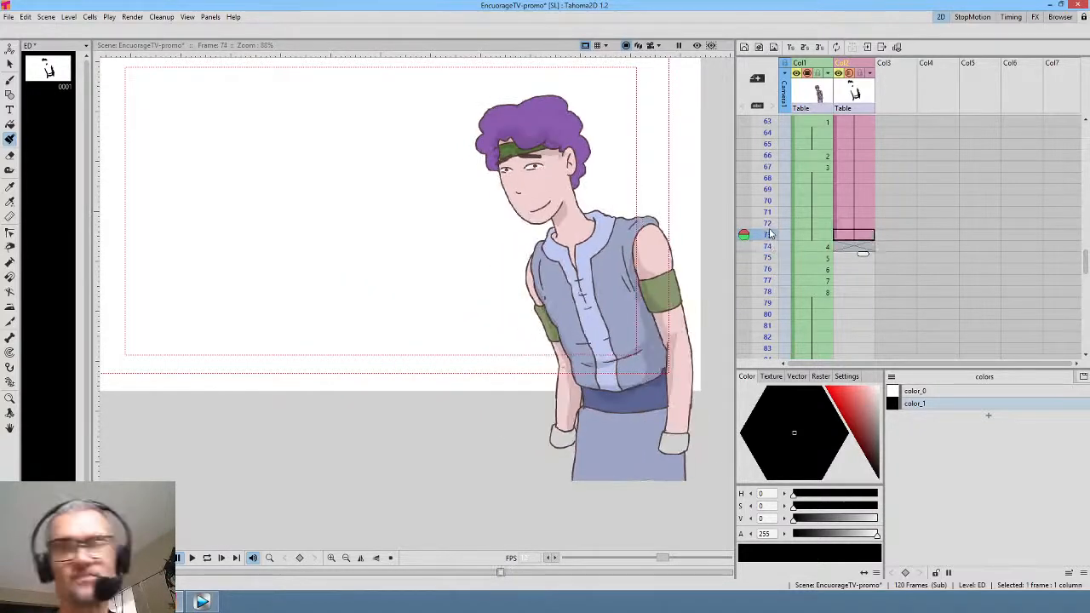
click(855, 247)
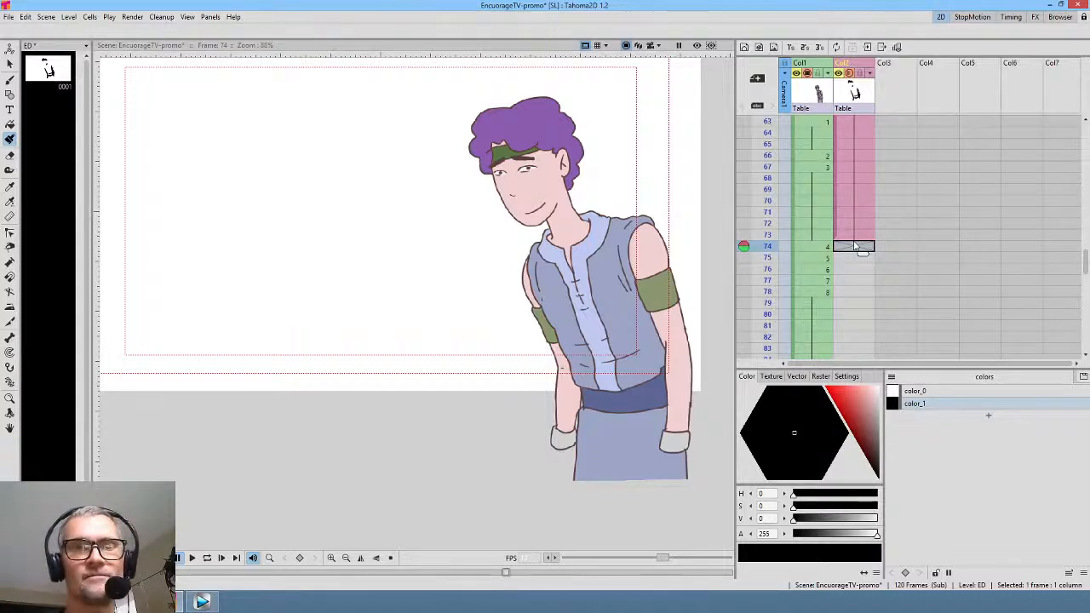
drag(856, 185, 863, 325)
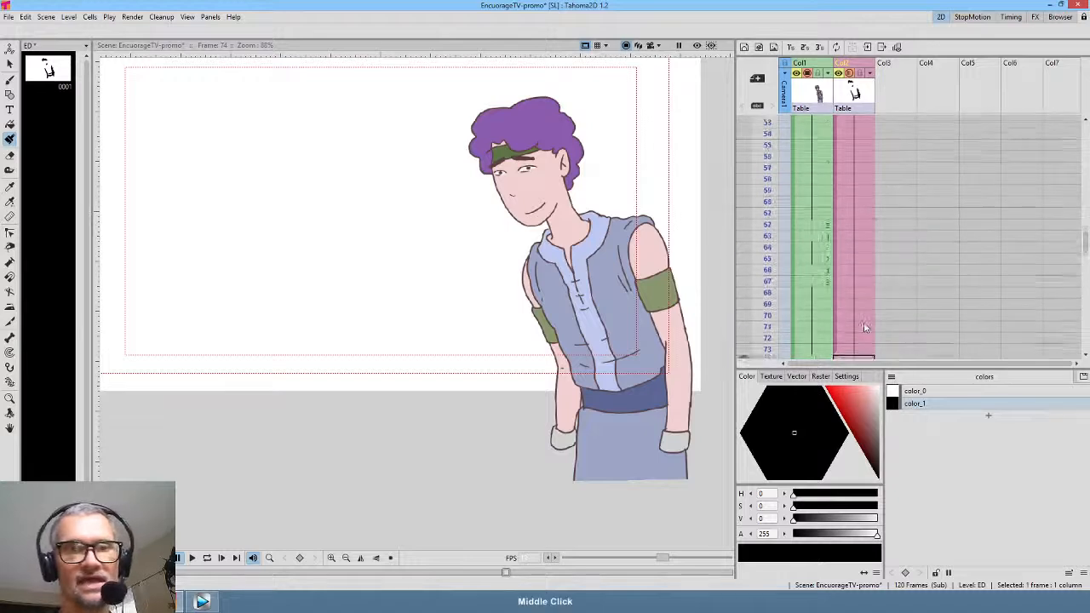
drag(848, 157, 850, 121)
drag(841, 163, 841, 147)
drag(856, 330, 852, 103)
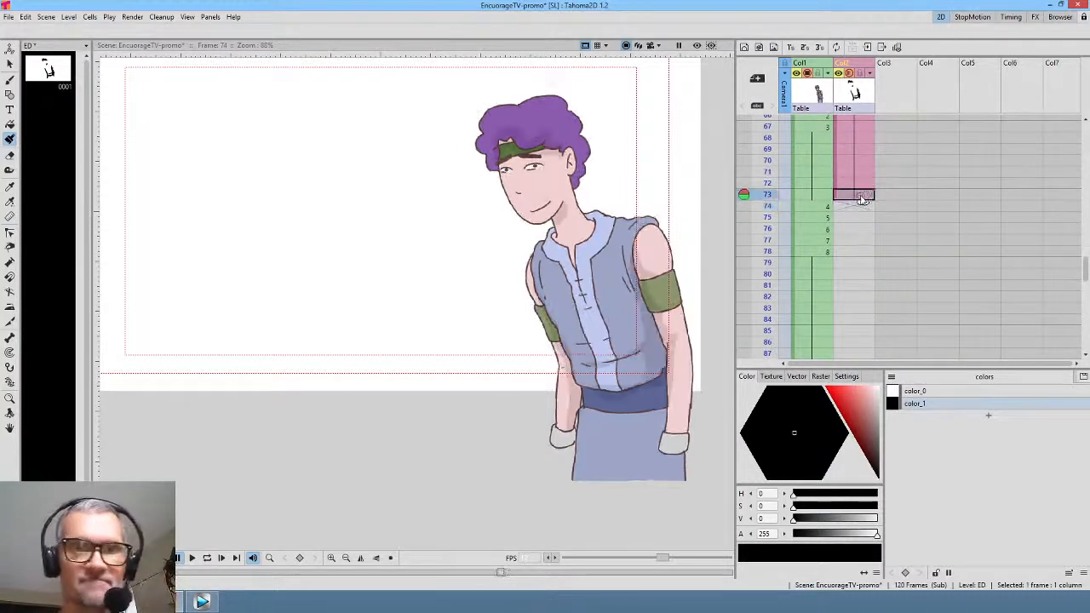
click(860, 195)
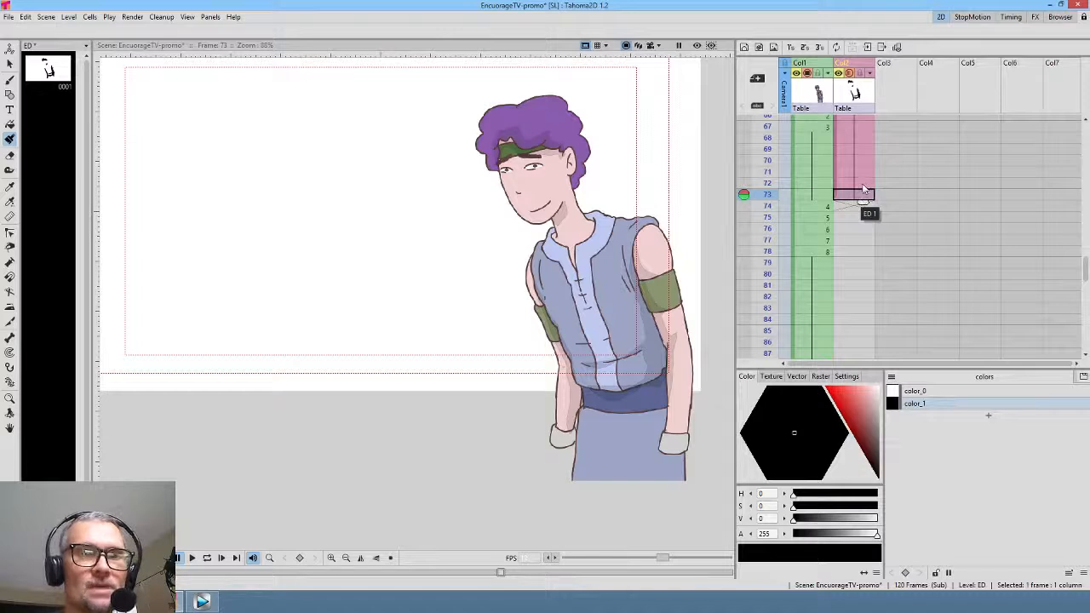
click(862, 185)
click(862, 195)
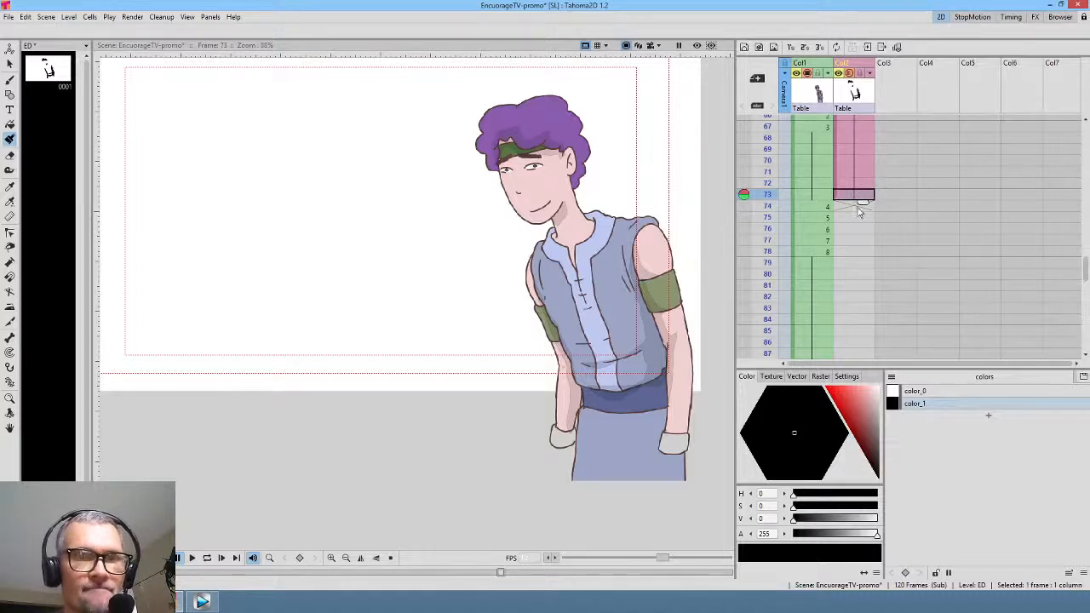
- Duplicate the ED shadow drawing into frame 74 as a separate drawing
click(858, 208)
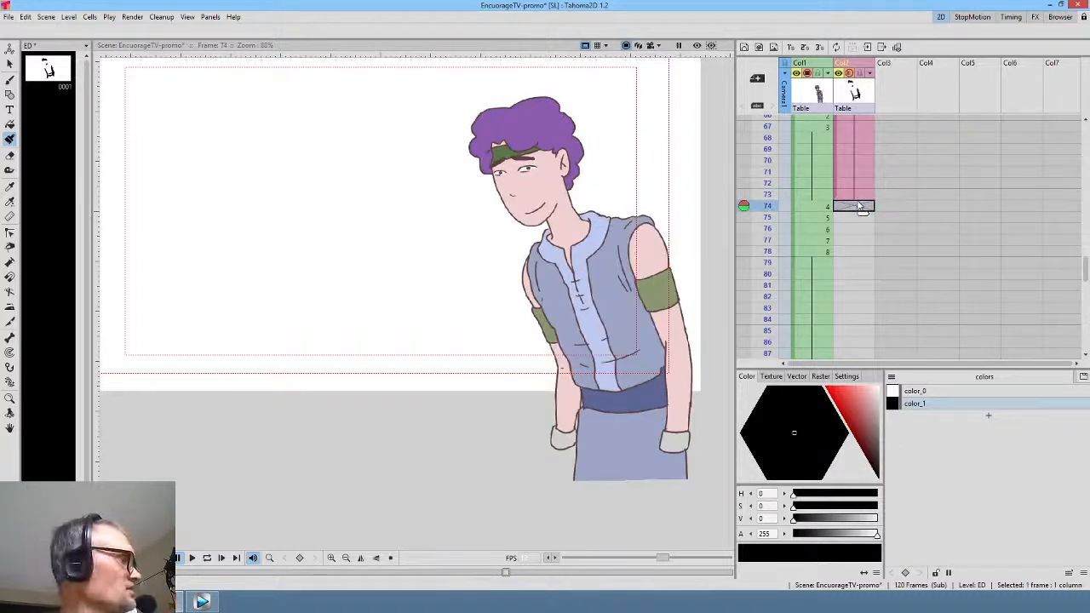
key(d)
drag(645, 311, 594, 312)
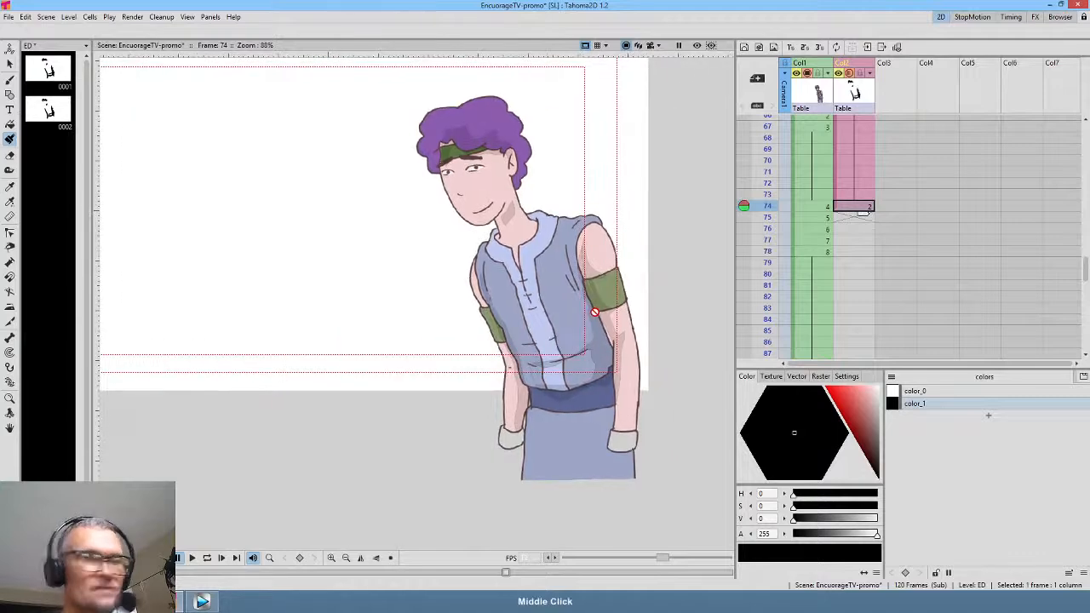
- Rotate the man's shadows at frame 74 about 3.13° and shift them about -5.62 px, -1.41 px, then compare with frame 73
key(s)
mouse_move(630, 145)
mouse_down()
mouse_move(375, 102)
mouse_move(400, 526)
mouse_move(676, 492)
mouse_move(649, 115)
mouse_move(614, 106)
mouse_up()
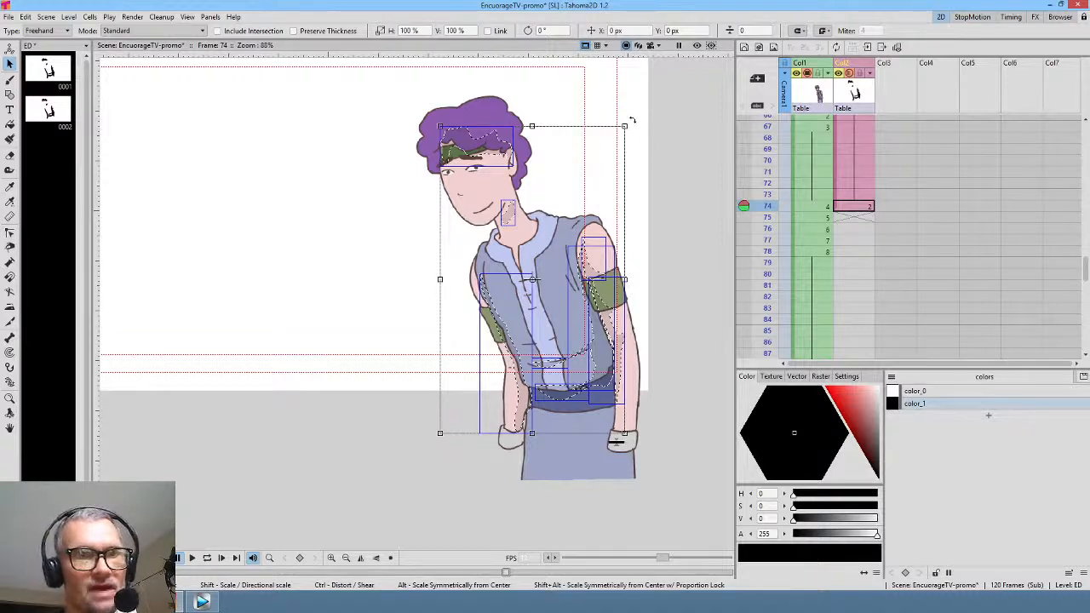
drag(631, 119, 624, 114)
scroll(634, 142, up, 3)
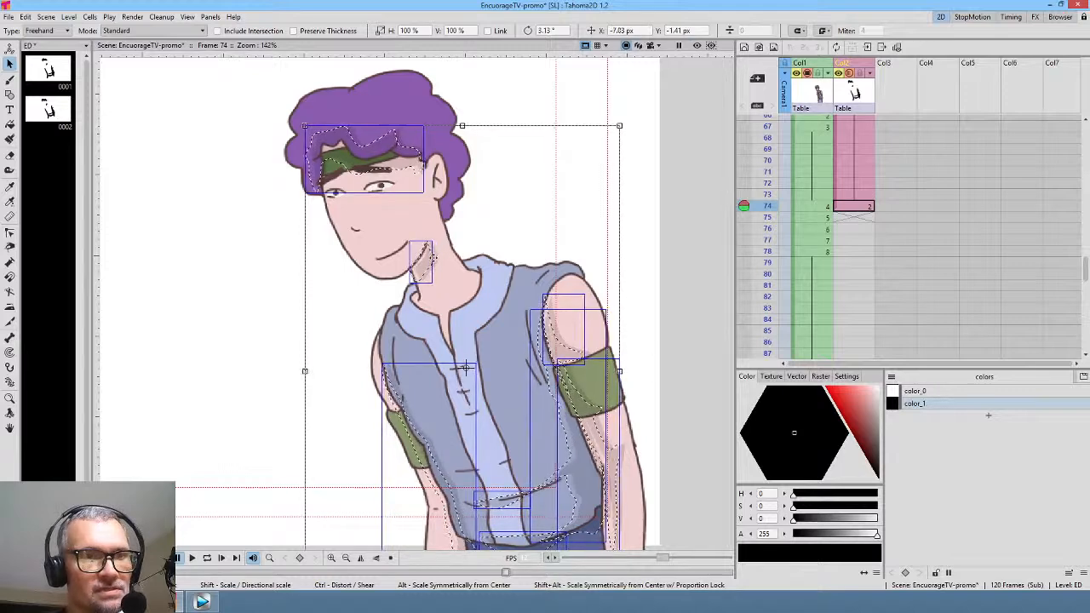
drag(436, 257, 432, 257)
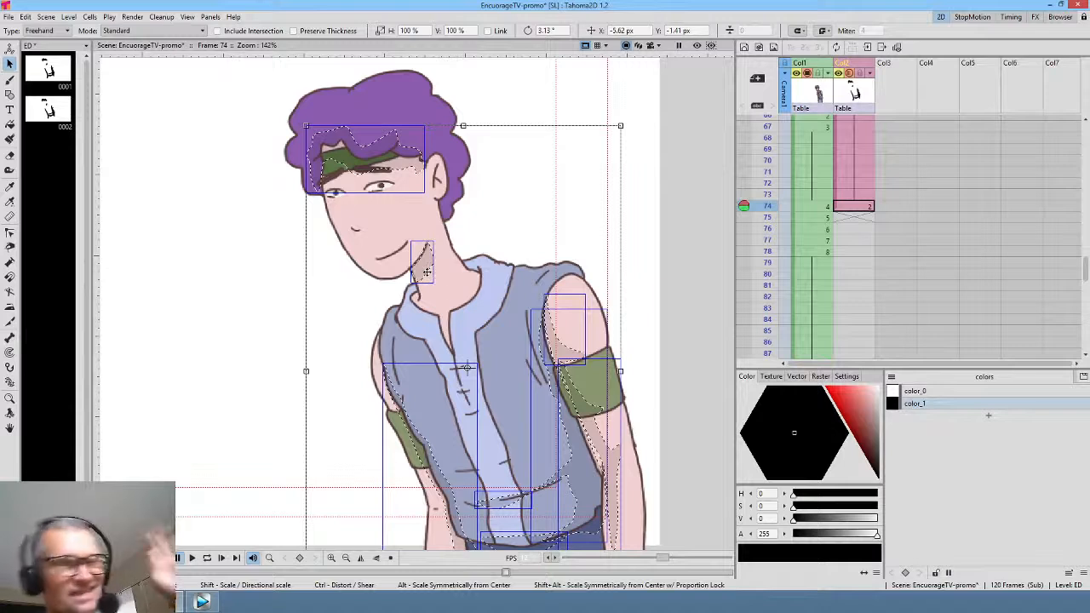
click(858, 196)
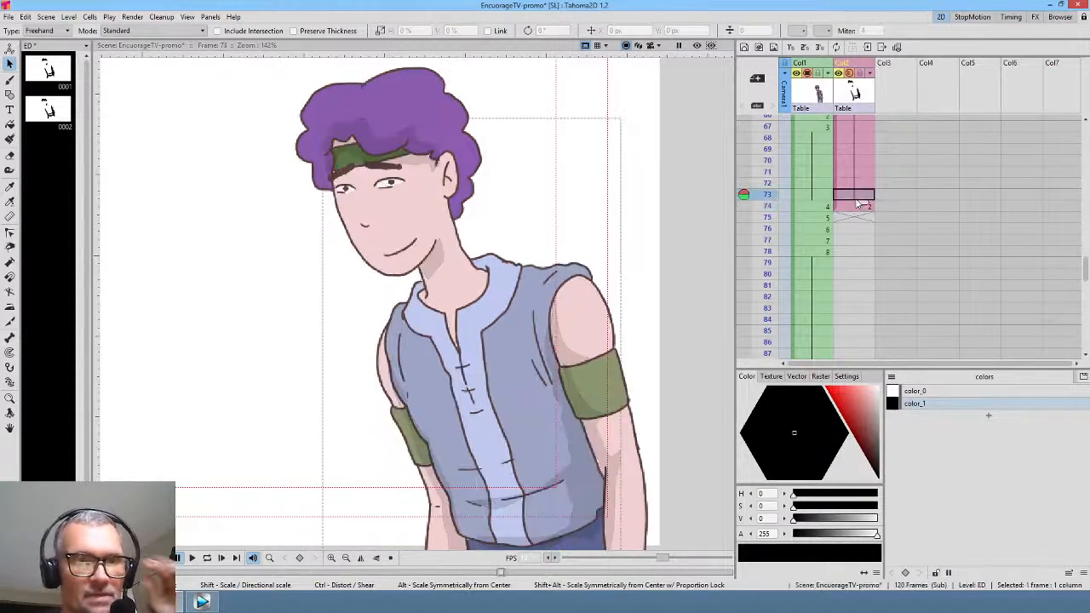
click(852, 207)
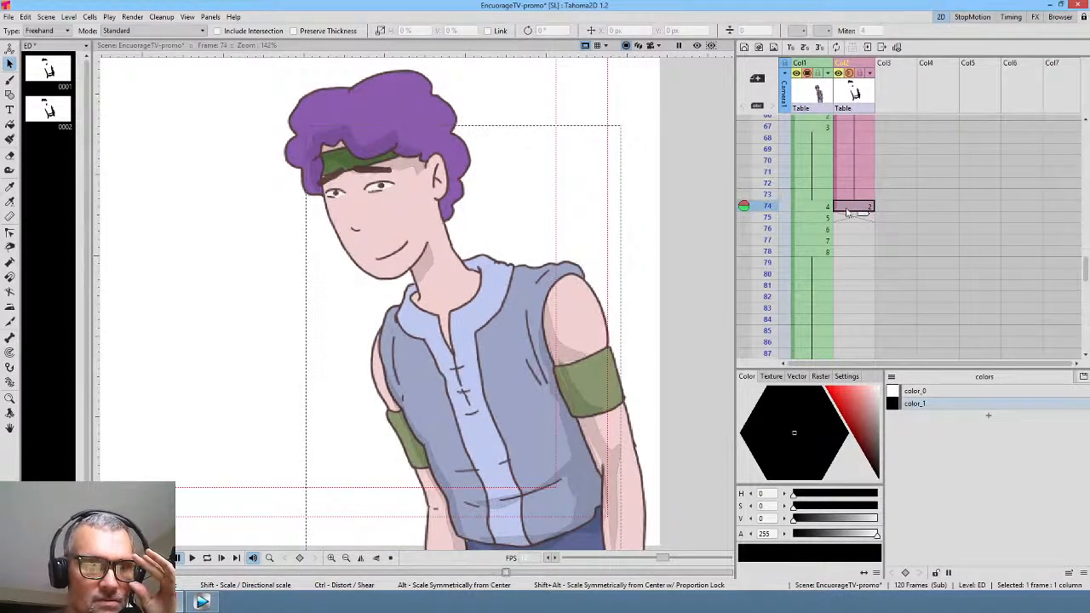
- Reshape the forearm shadow at frame 74 by moving its control points to follow the inner arm outline beside the vest and belt
drag(611, 414, 609, 397)
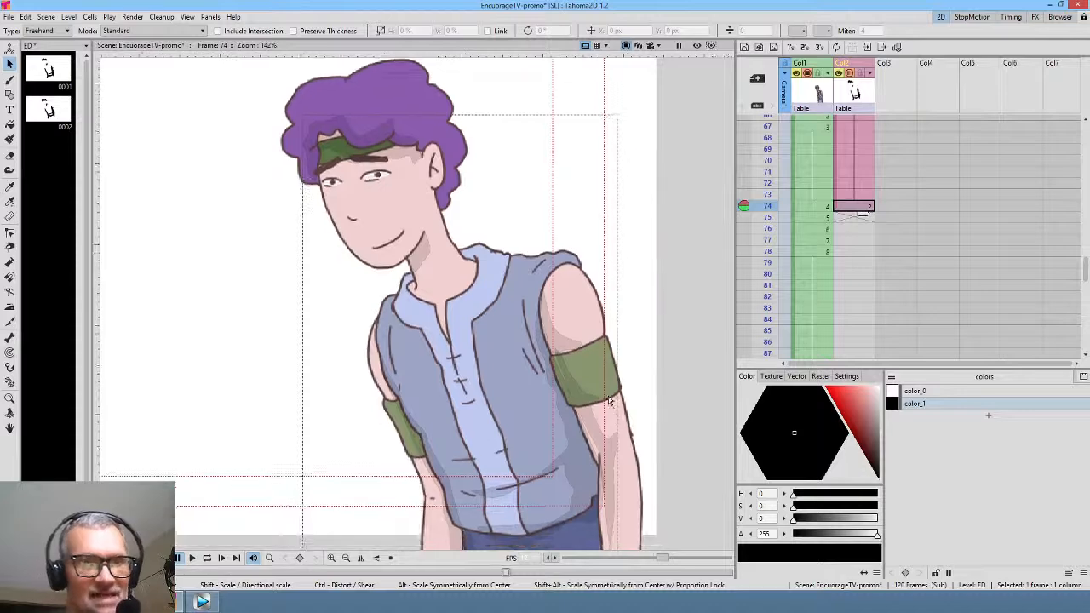
scroll(609, 400, up, 2)
scroll(606, 336, up, 1)
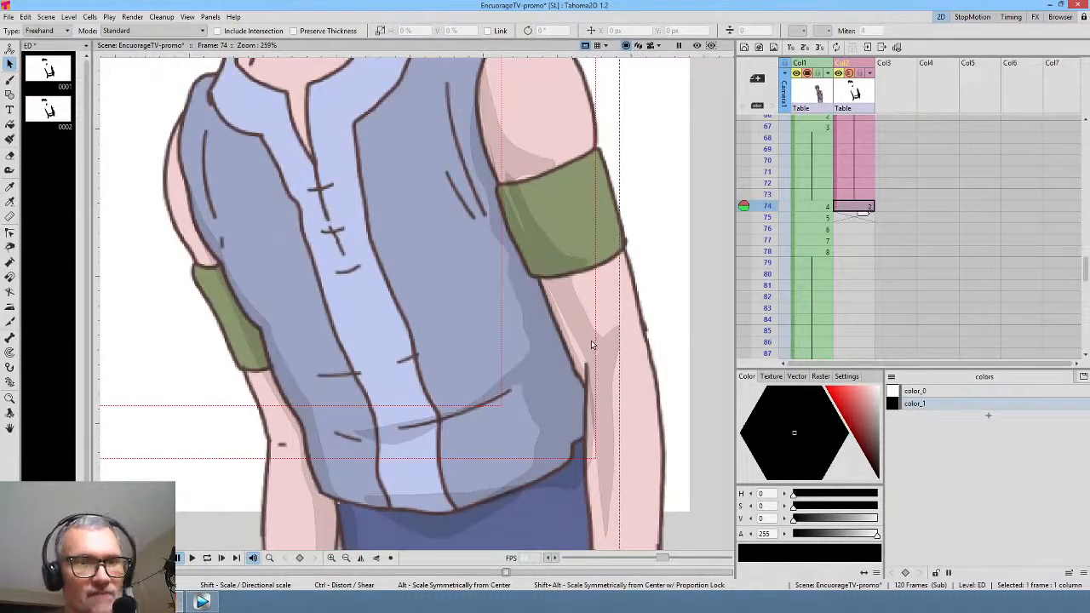
key(s)
click(580, 348)
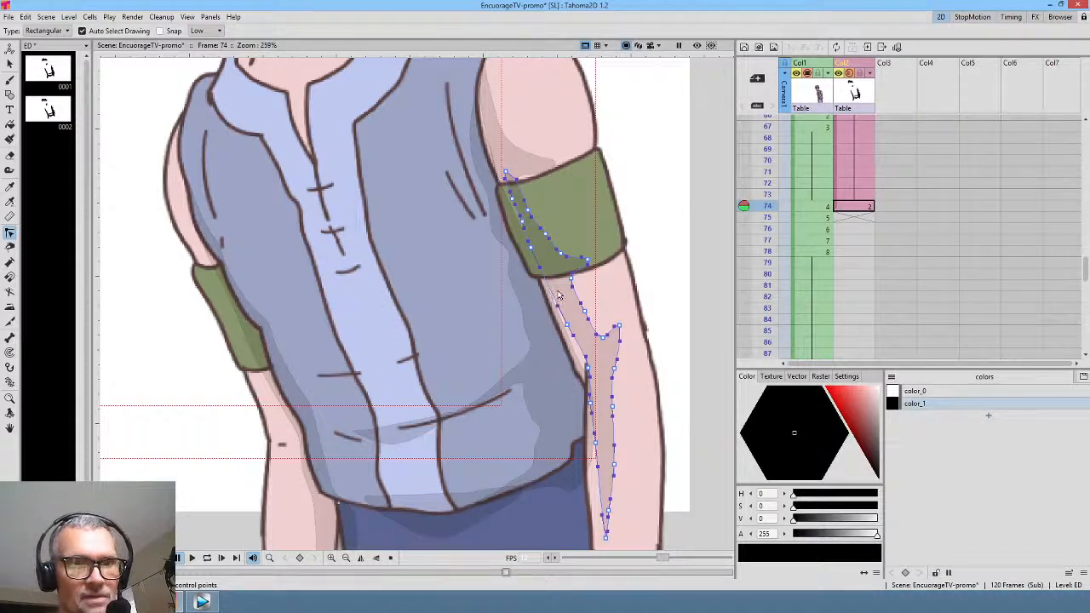
drag(558, 288, 579, 383)
drag(632, 423, 618, 350)
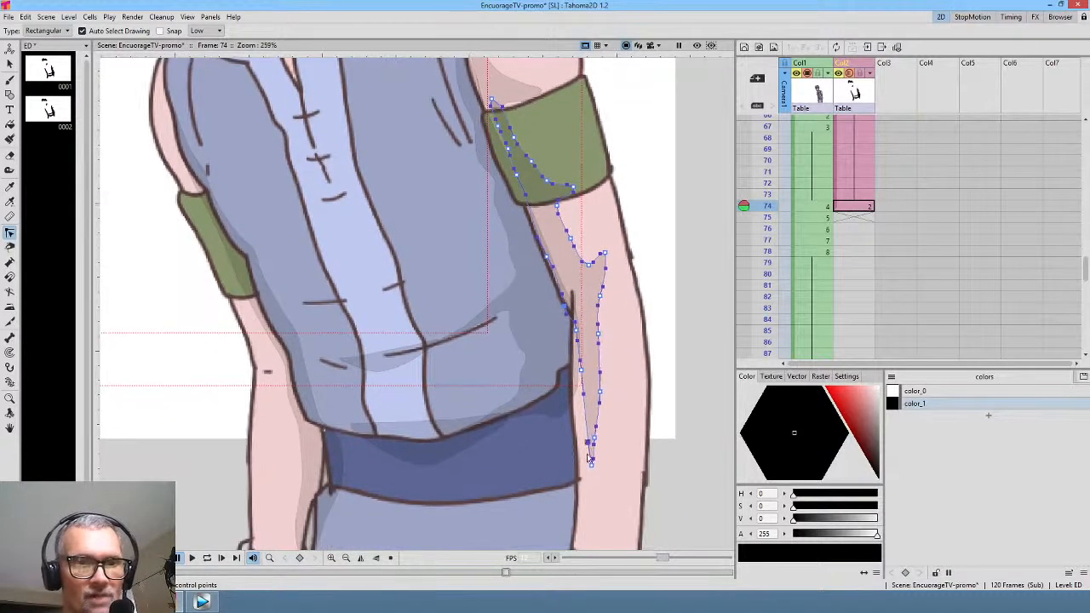
drag(591, 467, 578, 477)
drag(582, 371, 571, 372)
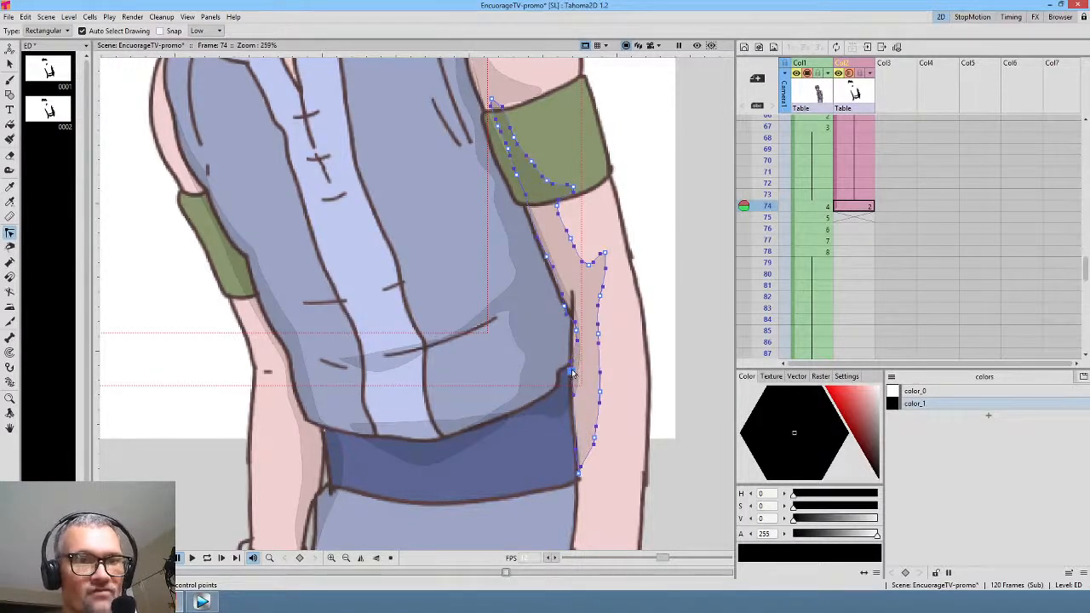
- Compare the man's pose and shadows at frame 74 with his pose at frame 75, with the Brush tool ready
click(855, 218)
scroll(545, 281, down, 5)
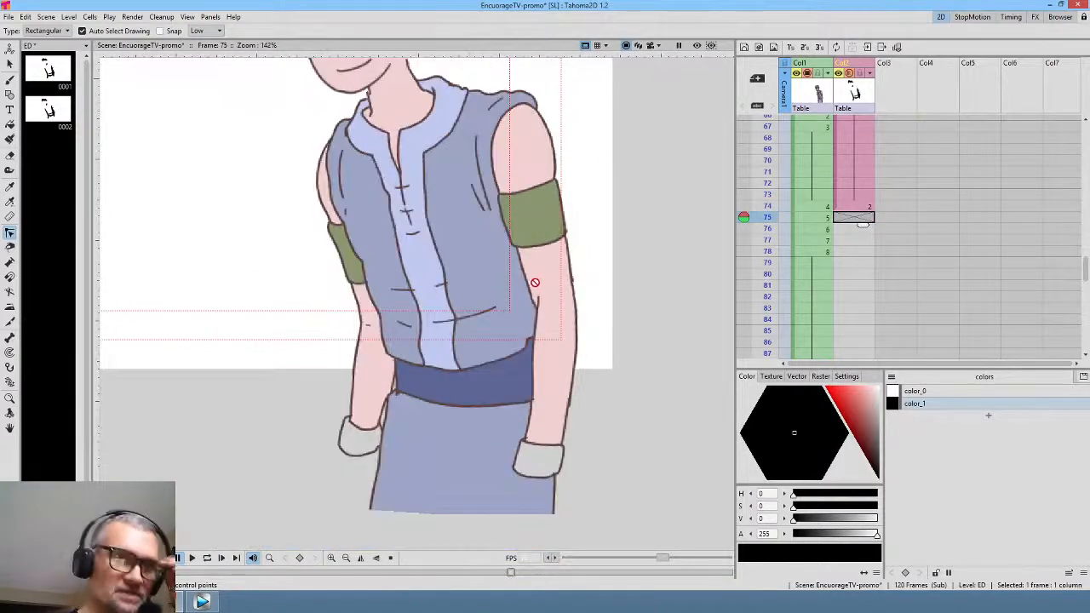
drag(583, 383, 601, 420)
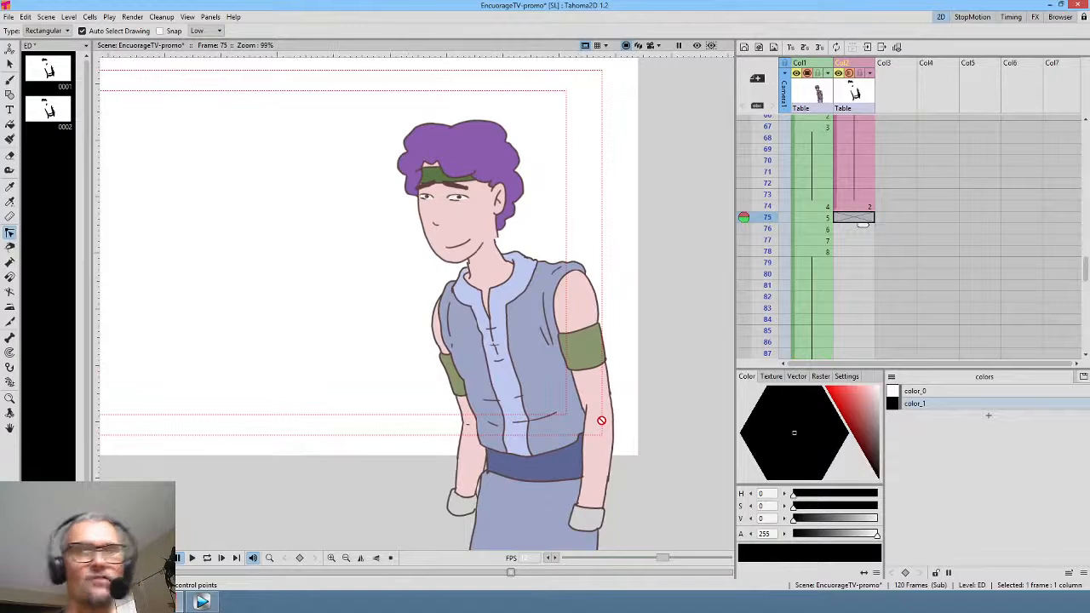
click(851, 206)
click(847, 219)
key(b)
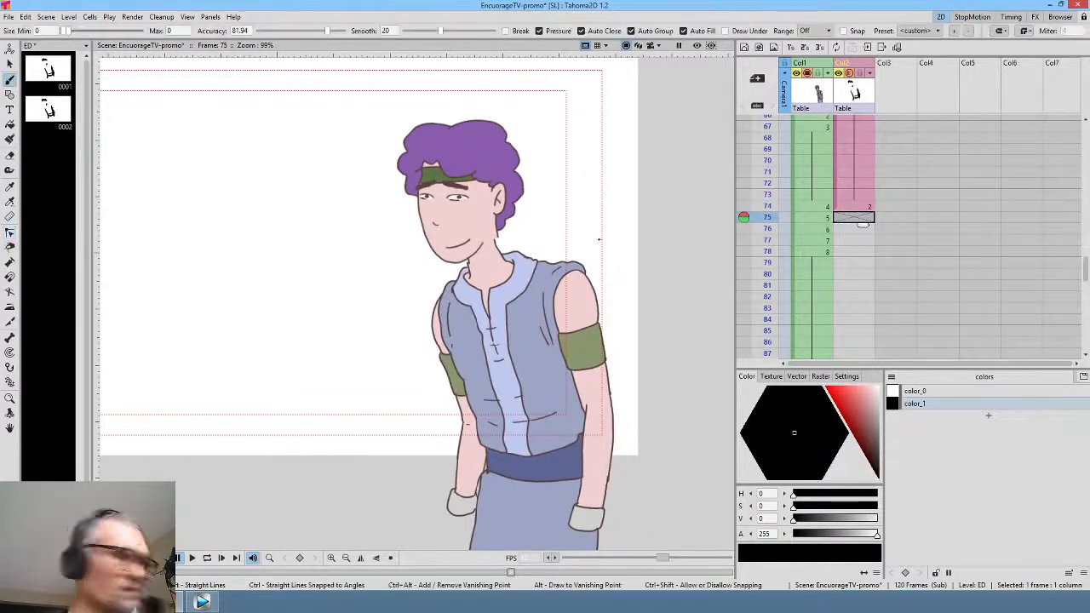
click(854, 208)
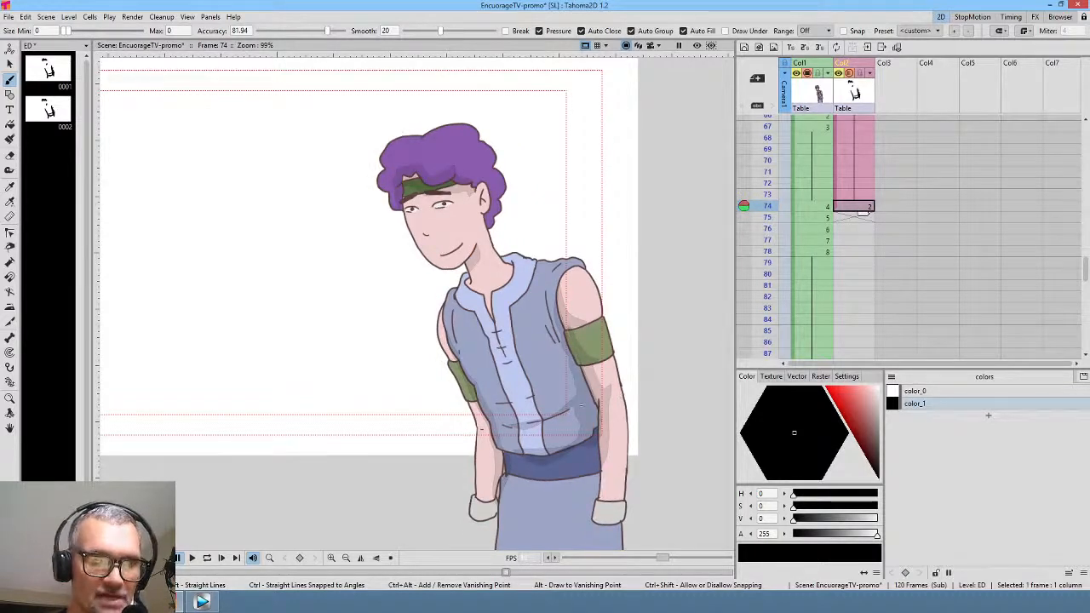
click(850, 219)
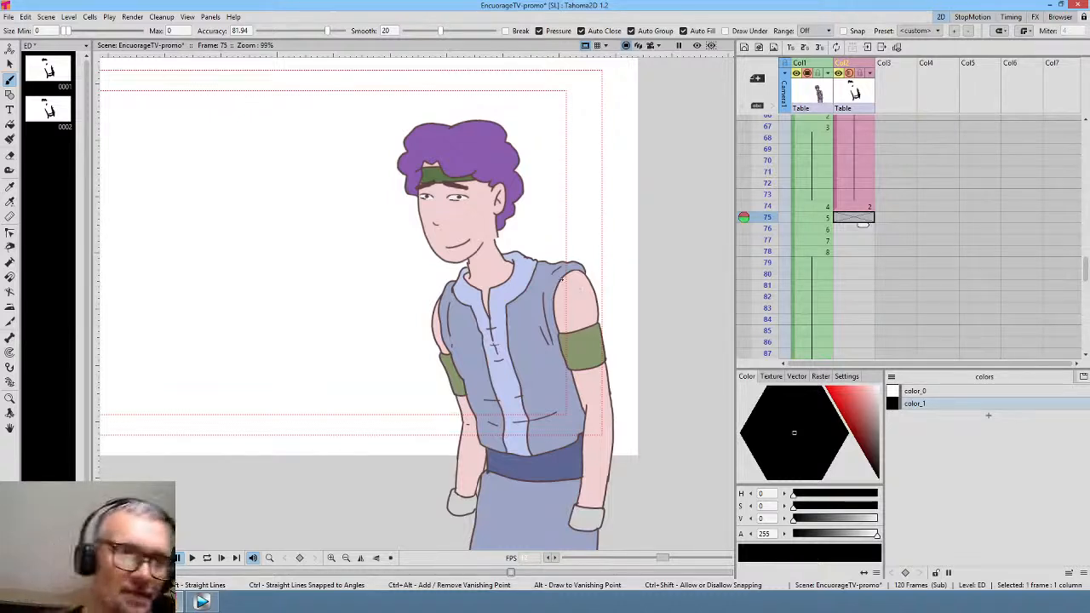
- Draw a closed shadow along the vest's side and the inner edge of the near arm at frame 75, then compare it with frame 74
mouse_move(562, 277)
mouse_down()
mouse_move(550, 308)
mouse_move(562, 388)
mouse_move(553, 417)
mouse_move(532, 422)
mouse_move(539, 453)
mouse_up()
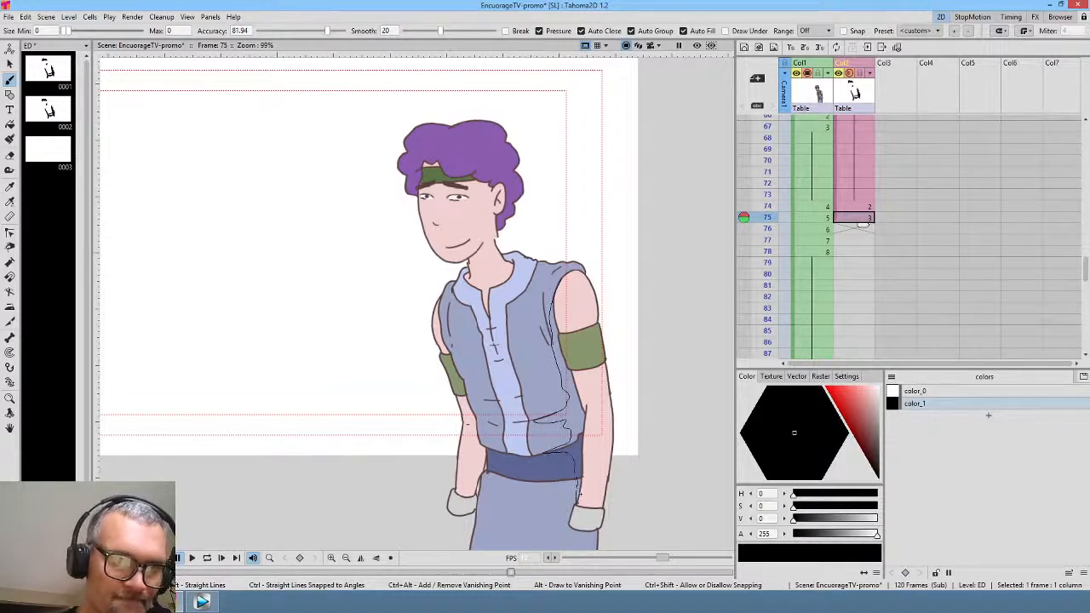
mouse_move(579, 503)
mouse_down()
mouse_move(591, 390)
mouse_move(570, 343)
mouse_up()
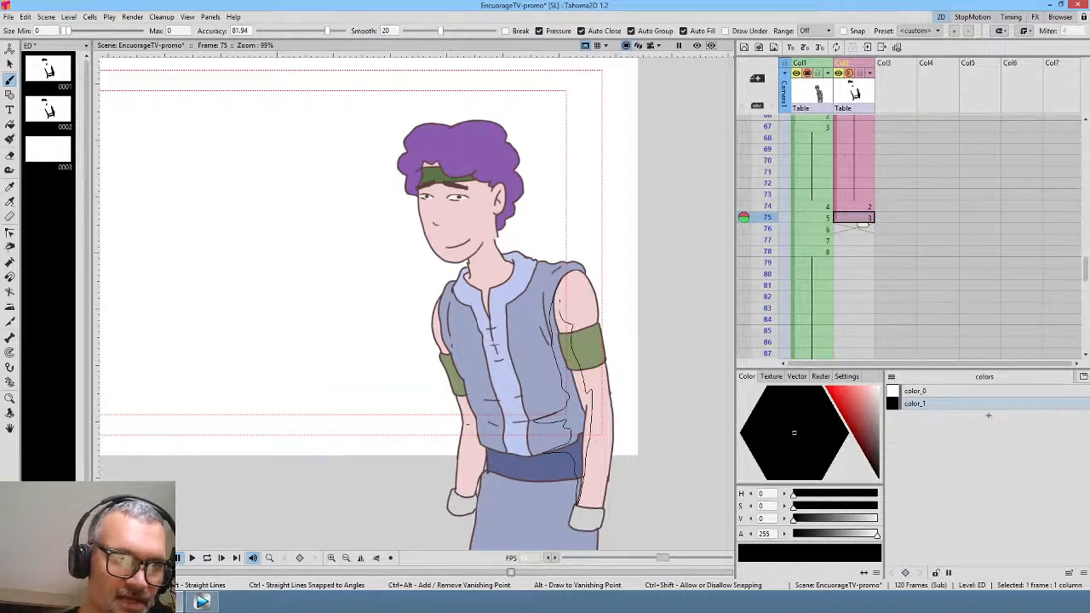
drag(559, 301, 572, 271)
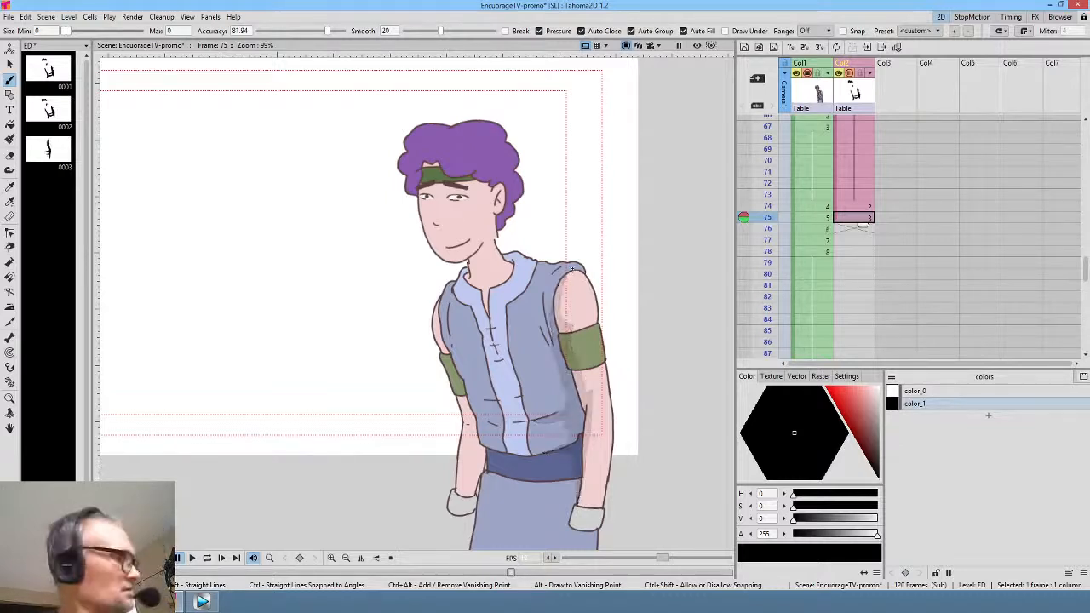
key(Up)
key(Down)
key(Up)
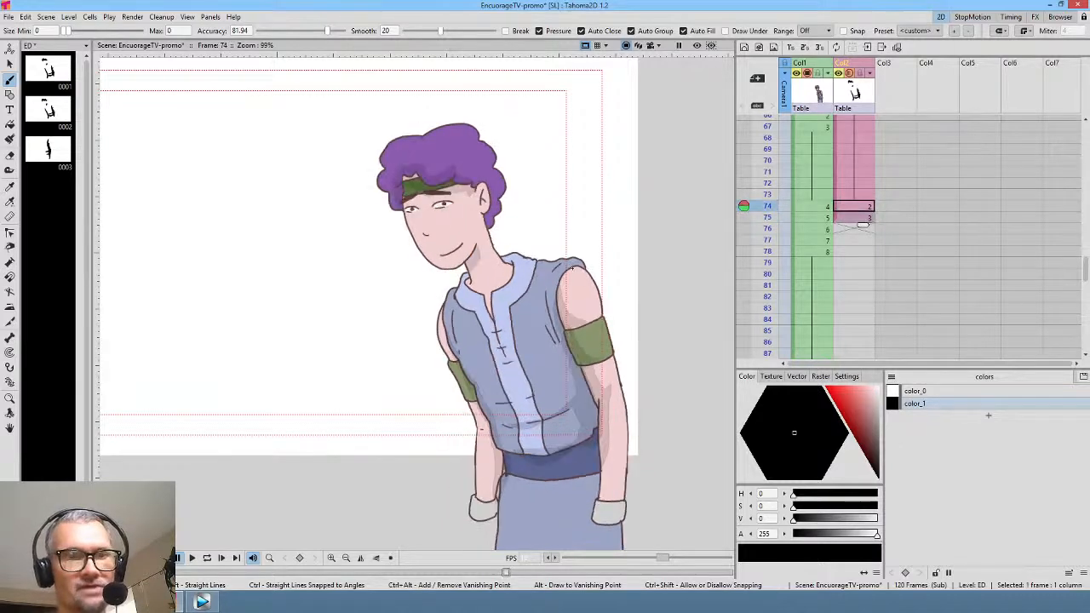
key(Down)
key(Up)
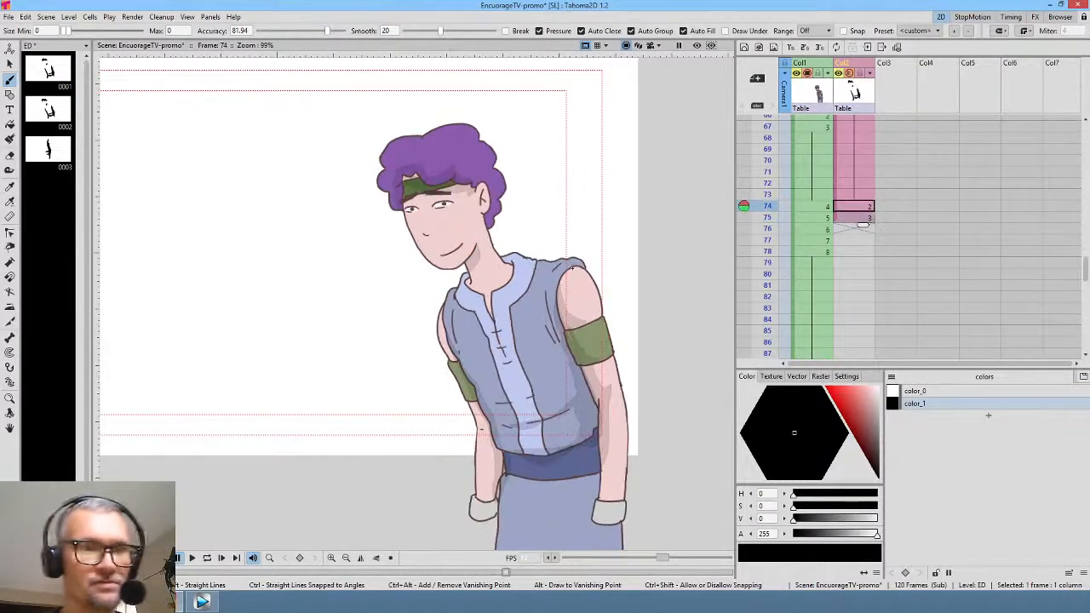
- Draw shadows down the man's far arm and under his chin on the neck at frame 75, checking them against frame 74
key(Down)
drag(440, 320, 470, 475)
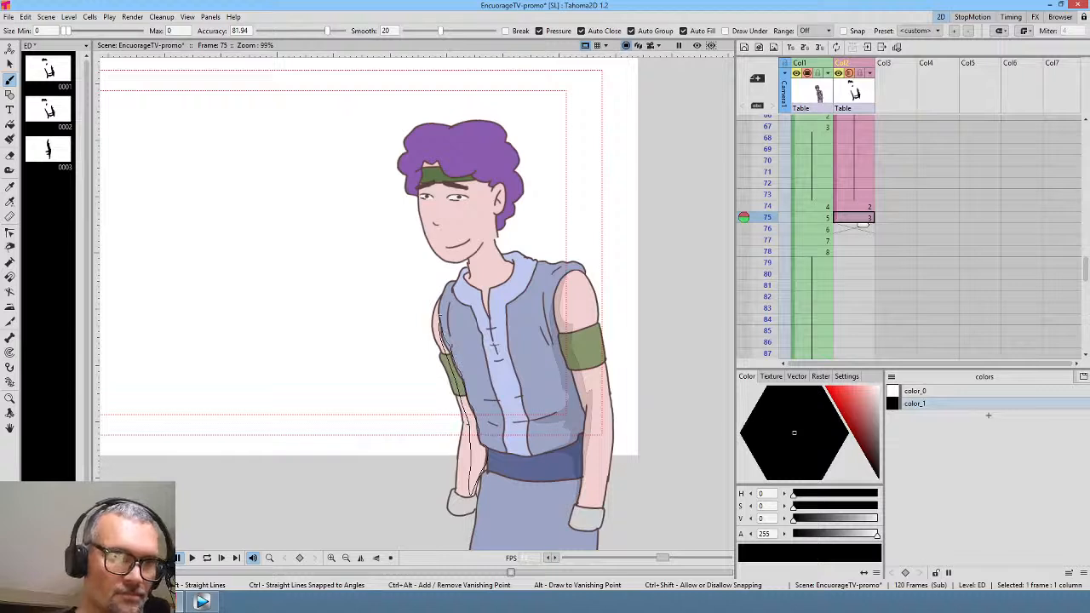
drag(440, 317, 439, 315)
key(comma)
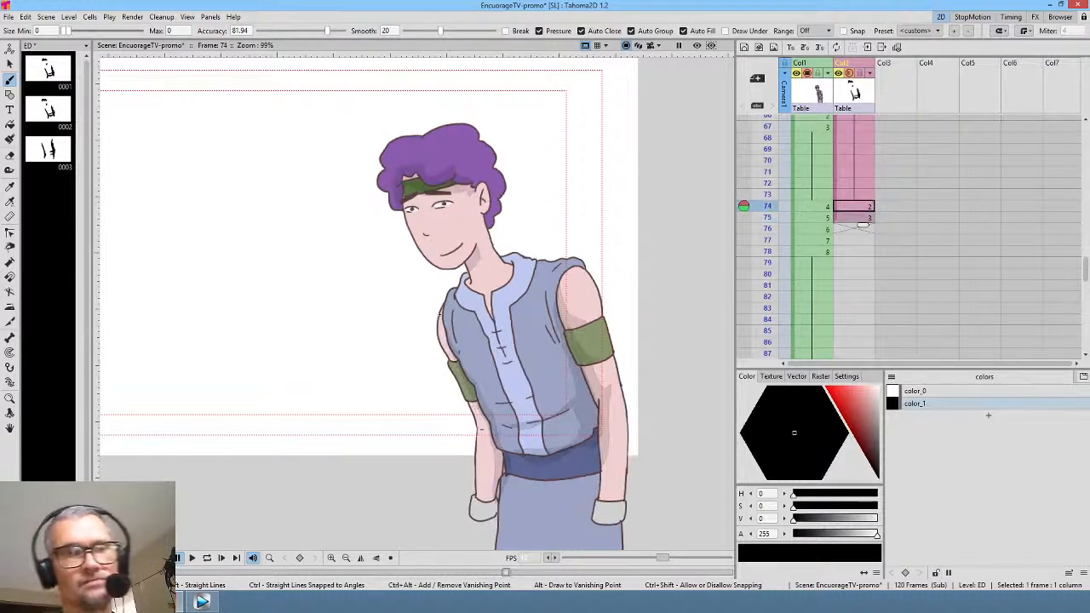
key(period)
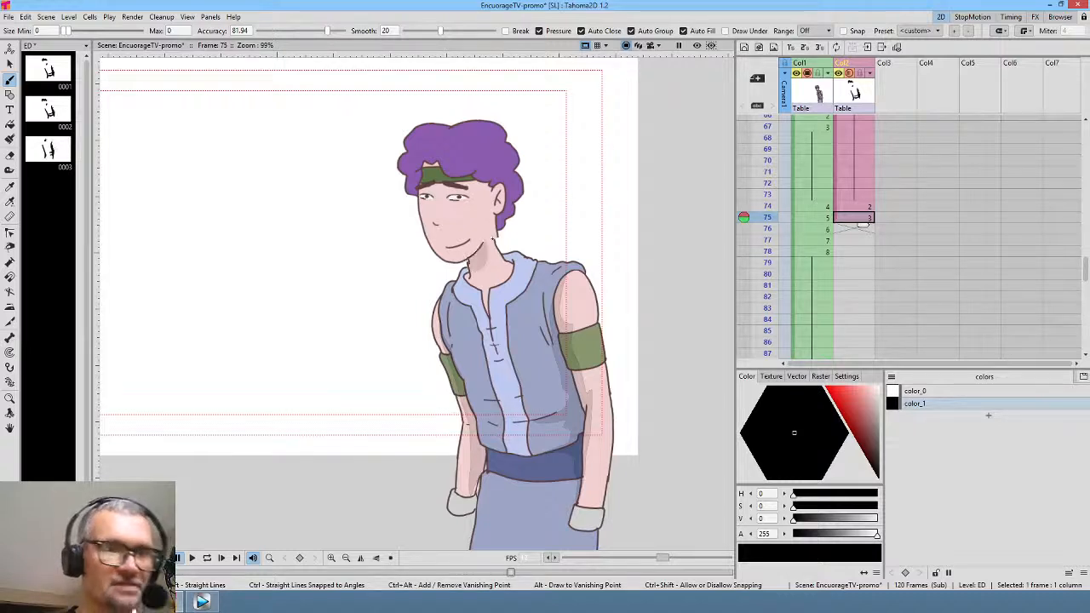
key(comma)
key(period)
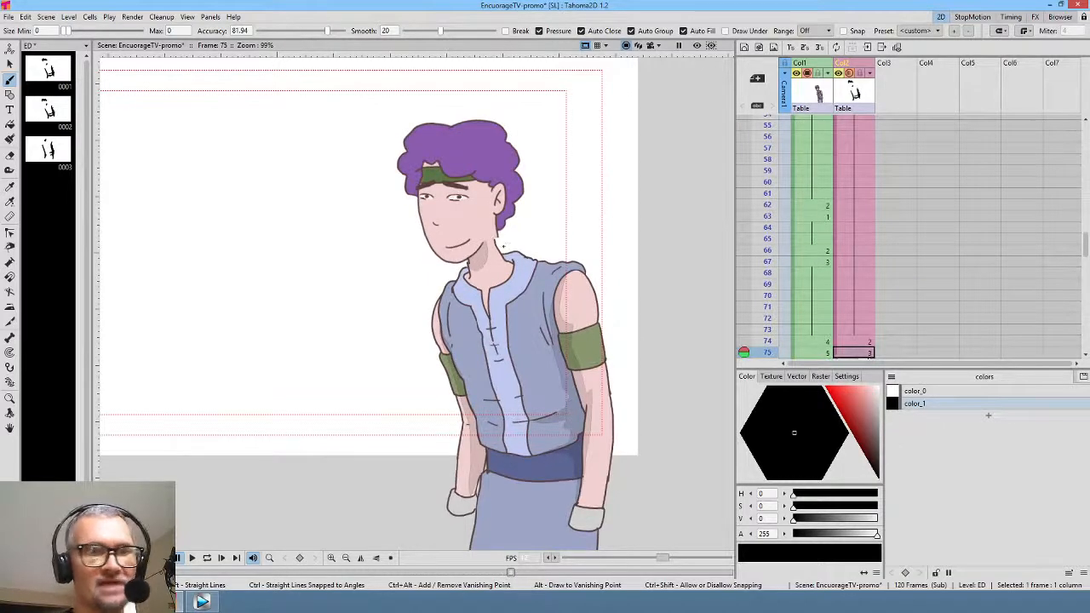
scroll(505, 235, up, 5)
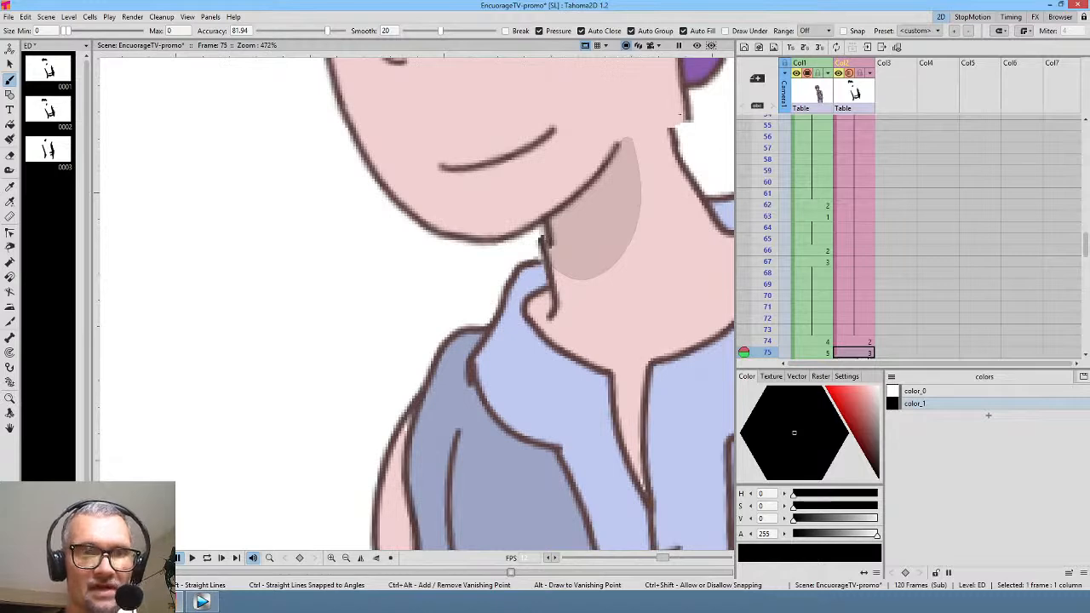
drag(680, 113, 583, 147)
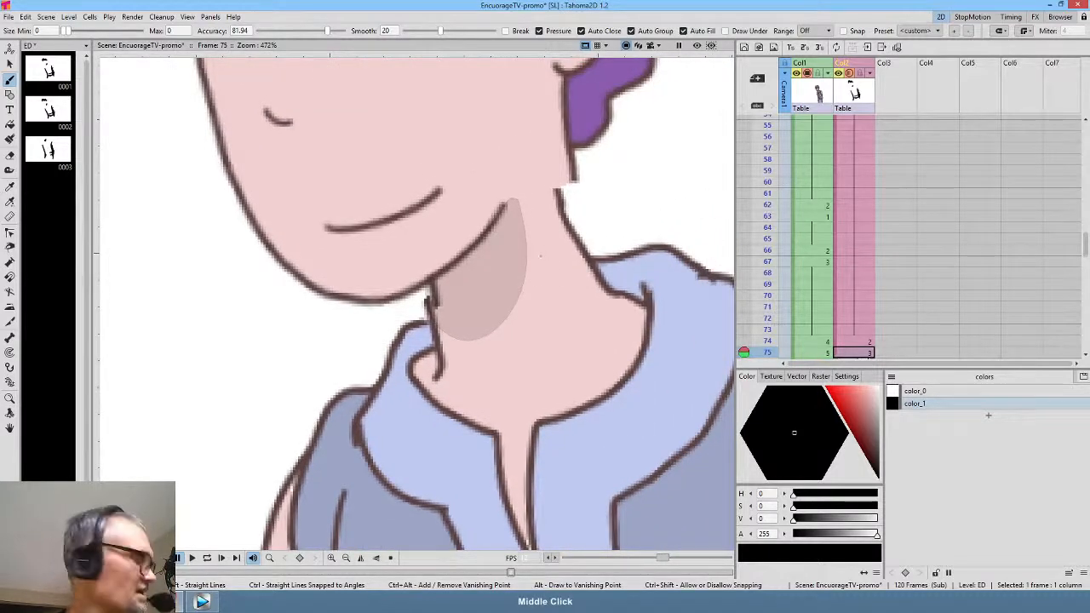
scroll(559, 289, down, 4)
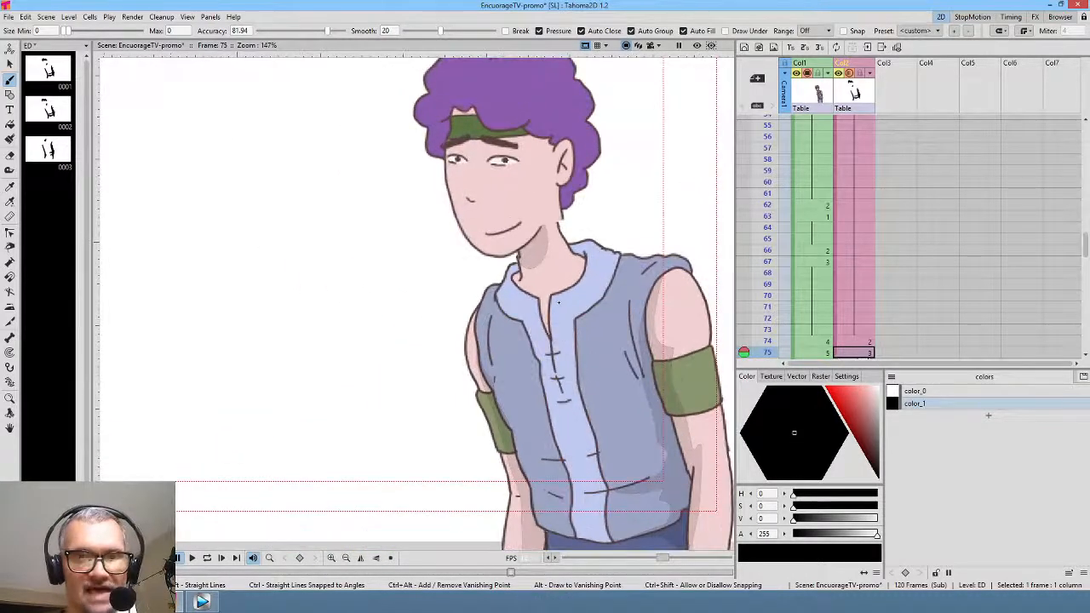
- Draw a closed shadow along the lower hair curls, headband and forehead up to the ear at frame 75
drag(832, 298, 834, 196)
drag(598, 296, 579, 257)
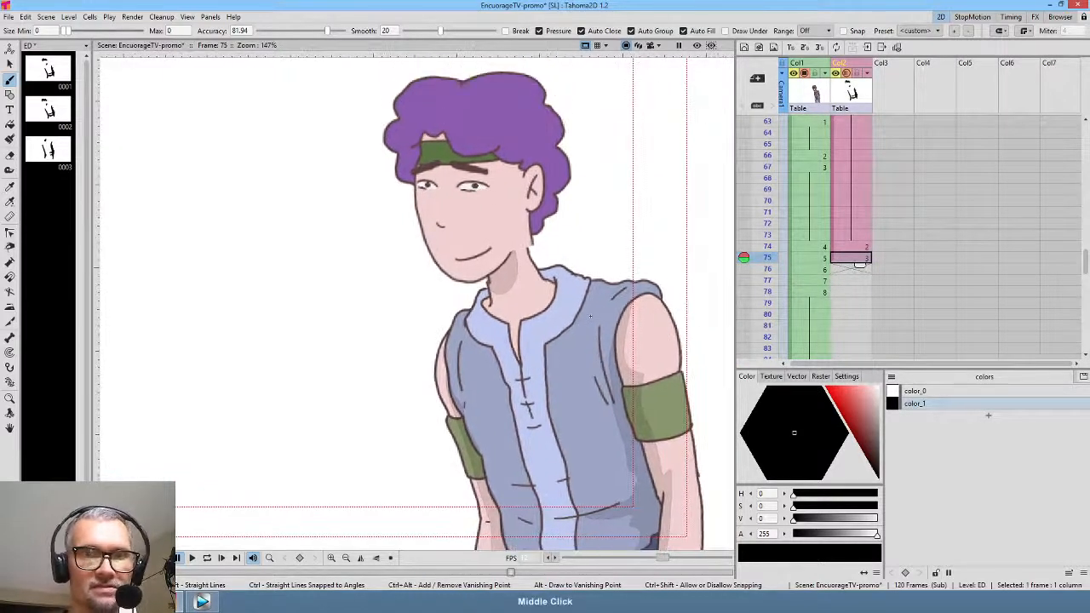
key(Up)
click(858, 260)
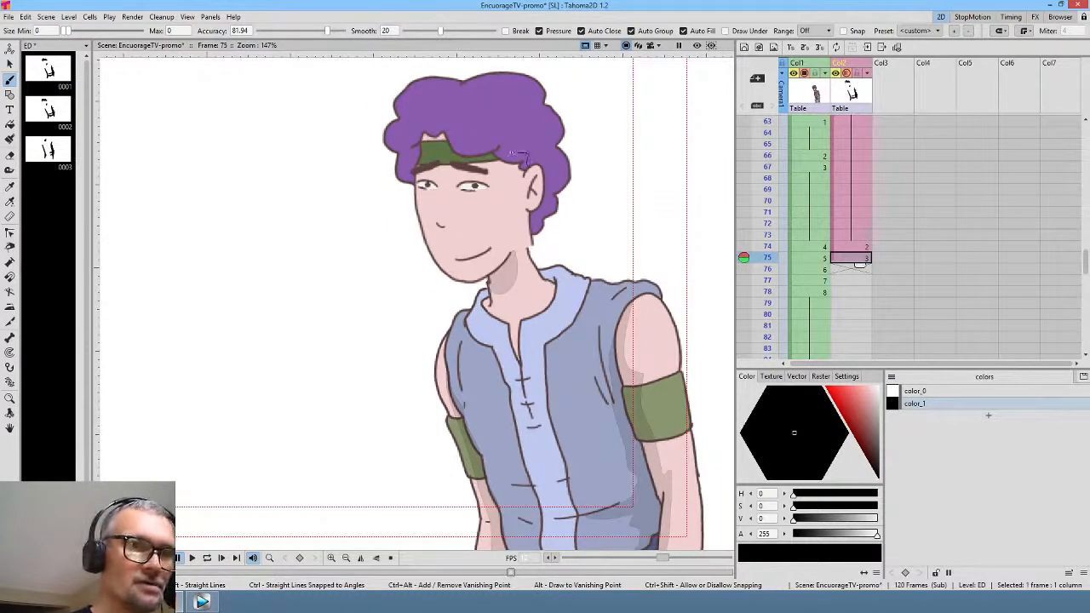
drag(509, 134, 490, 142)
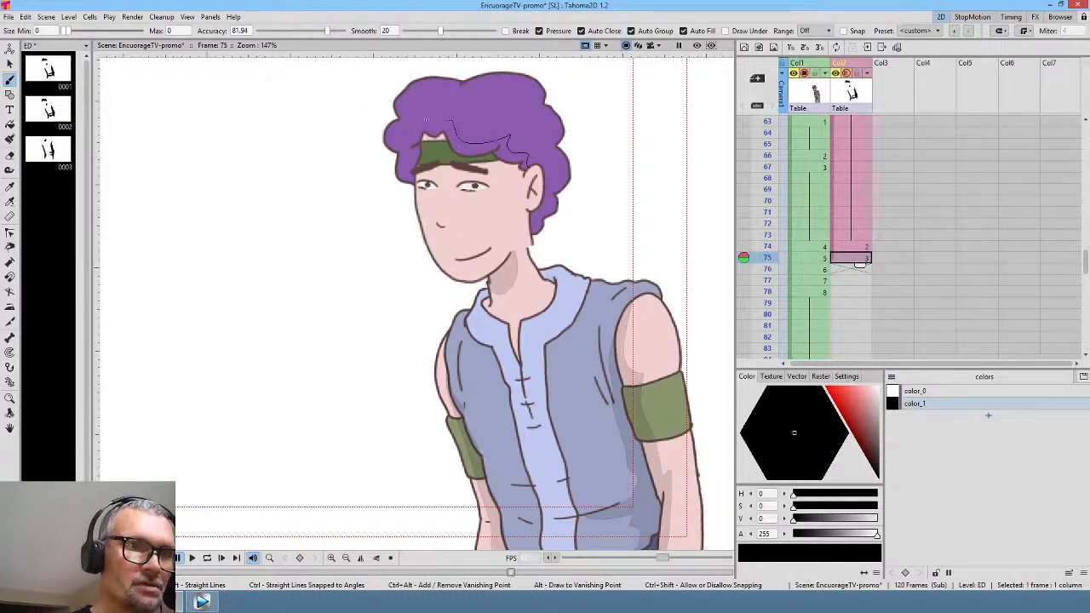
drag(408, 144, 407, 146)
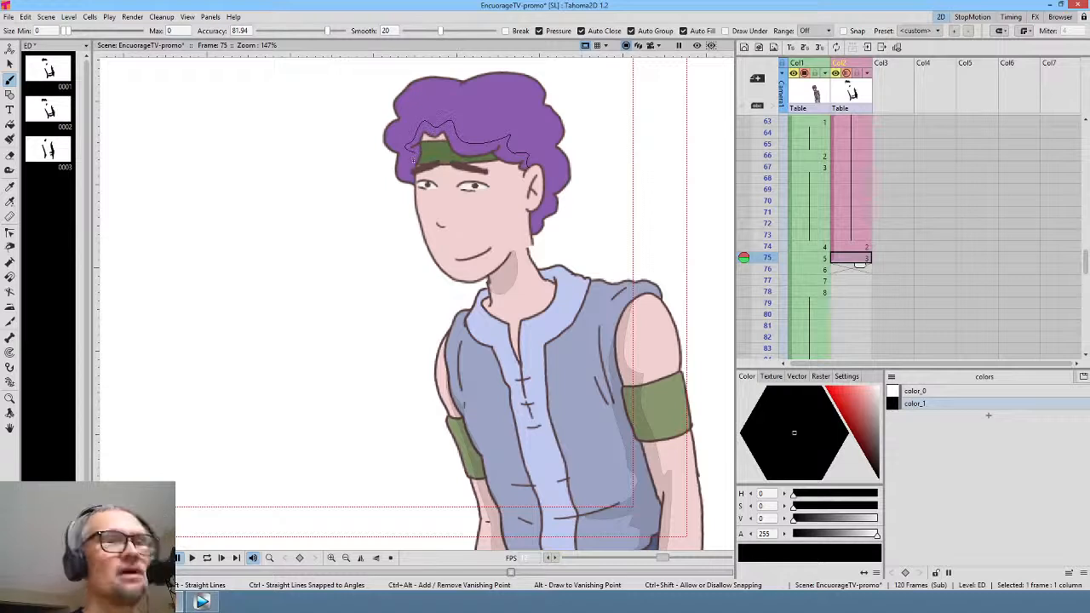
drag(437, 143, 448, 153)
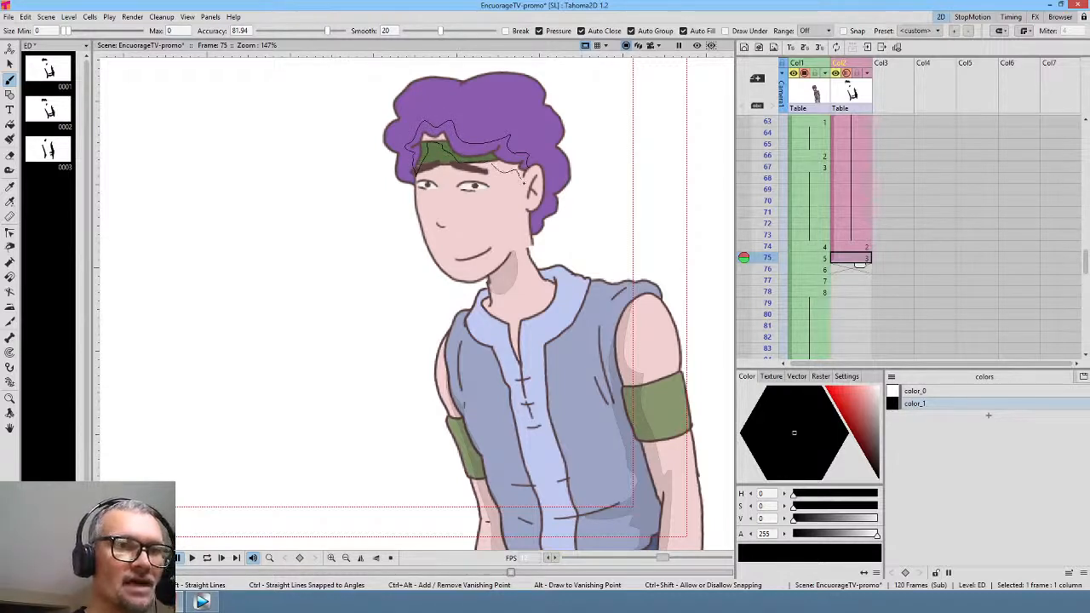
drag(524, 175, 528, 160)
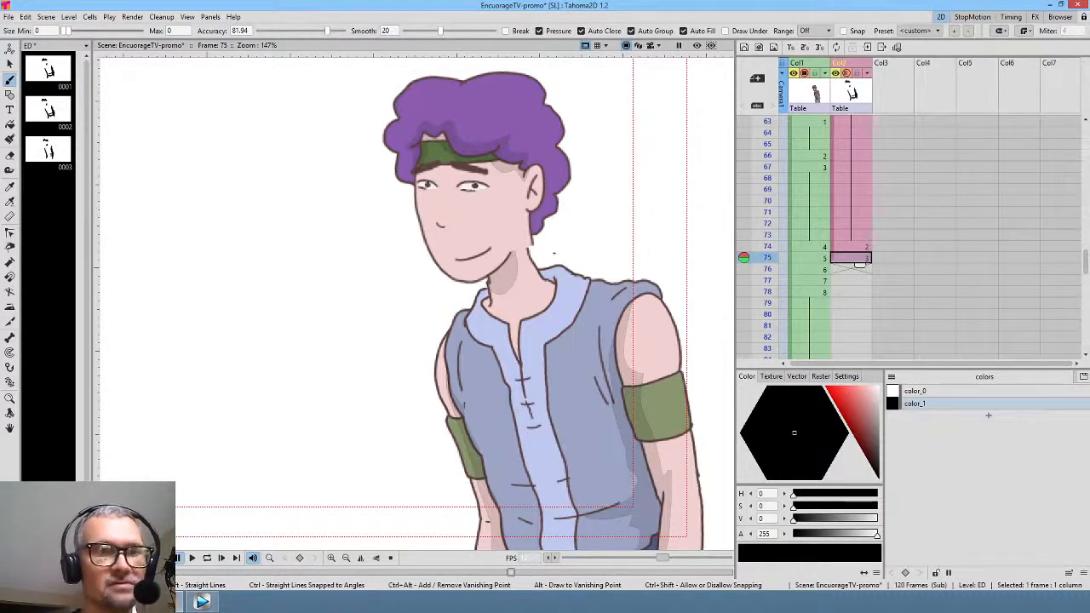
- Draw the hair, headband and forehead shadow and the neck shadow under the jaw at frame 76
click(856, 269)
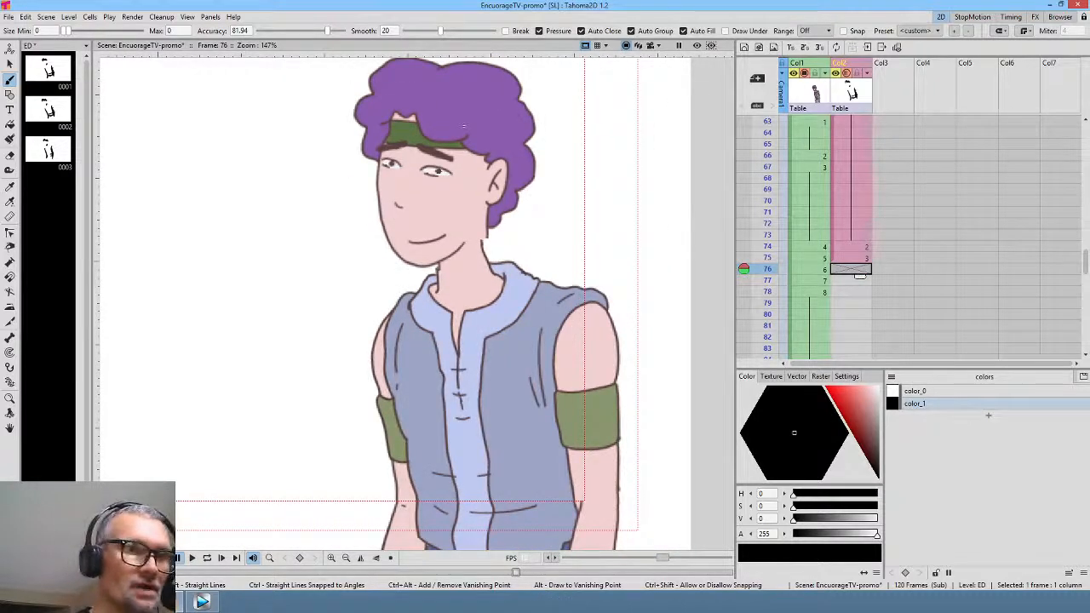
mouse_move(464, 126)
mouse_down()
mouse_move(434, 126)
mouse_move(423, 103)
mouse_move(400, 101)
mouse_move(376, 119)
mouse_move(376, 149)
mouse_move(393, 127)
mouse_move(408, 130)
mouse_move(486, 172)
mouse_up()
drag(474, 127, 479, 120)
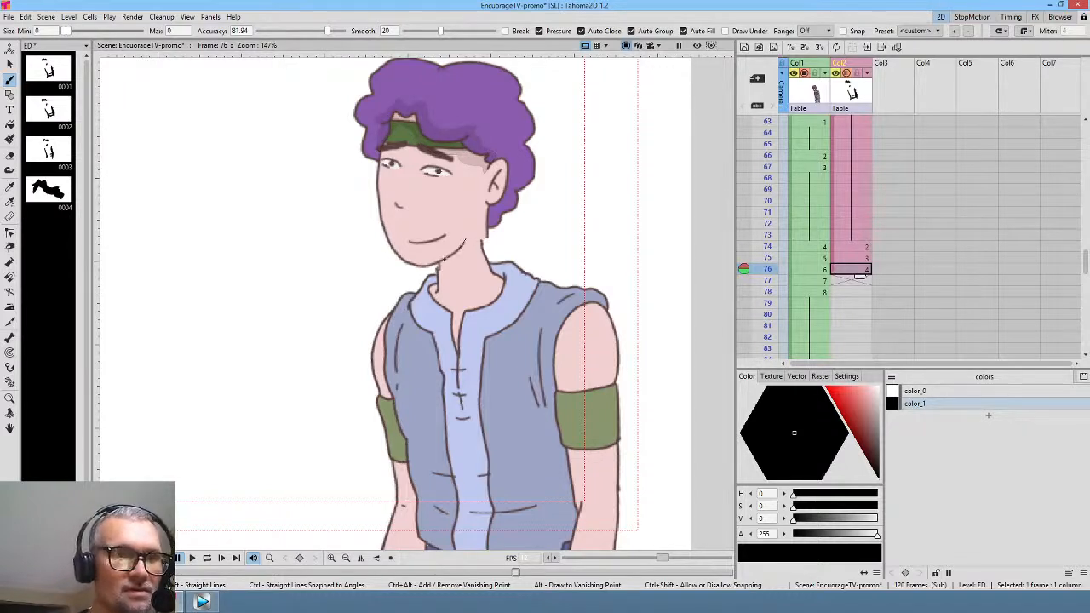
drag(466, 246, 476, 241)
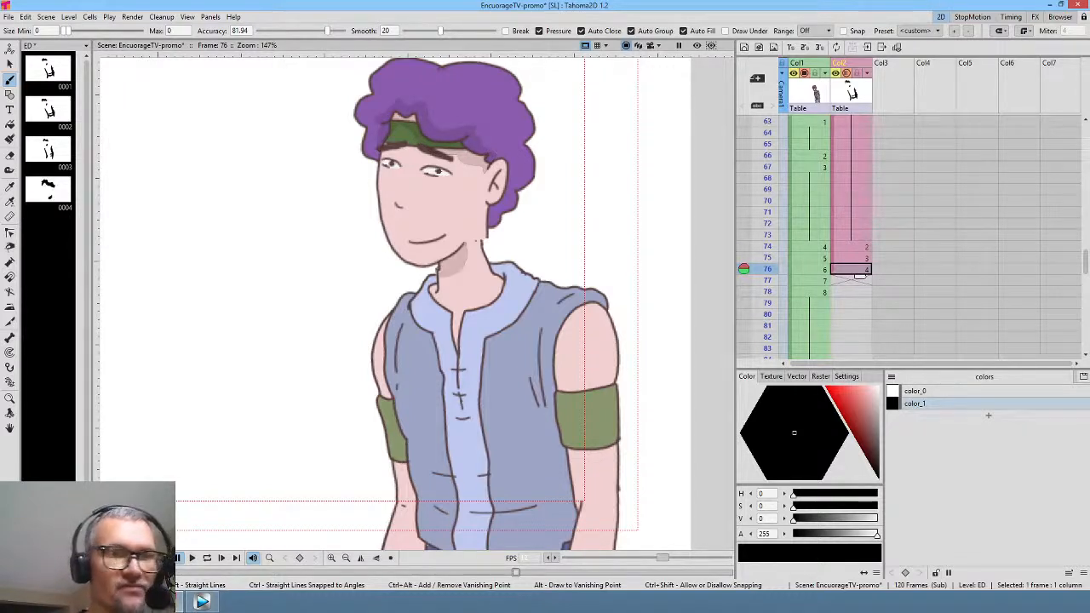
- Draw a closed shadow along the near arm and adjoining vest side at frame 76, using frame 75 as reference
drag(566, 340, 542, 340)
key(Up)
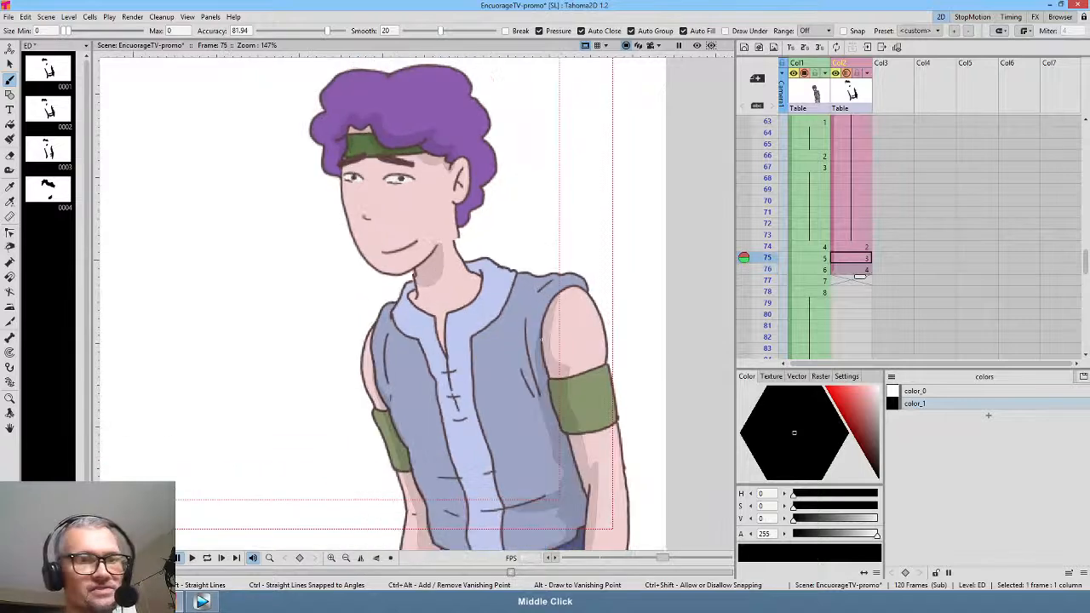
key(Down)
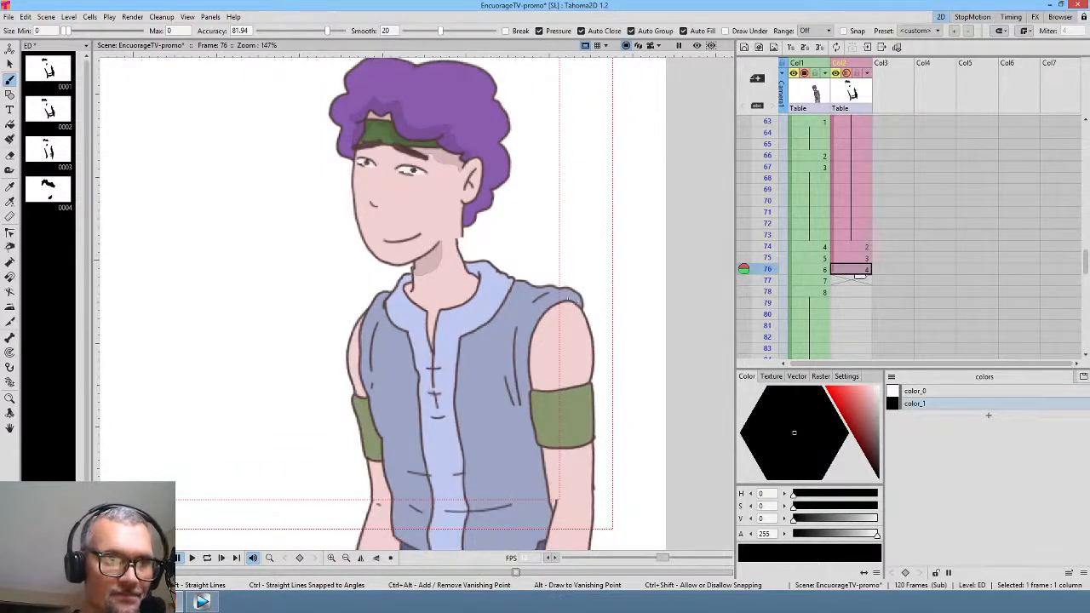
mouse_move(576, 299)
mouse_down()
mouse_move(538, 308)
mouse_move(523, 349)
mouse_move(538, 543)
mouse_move(569, 486)
mouse_move(550, 436)
mouse_move(548, 400)
mouse_move(562, 385)
mouse_up()
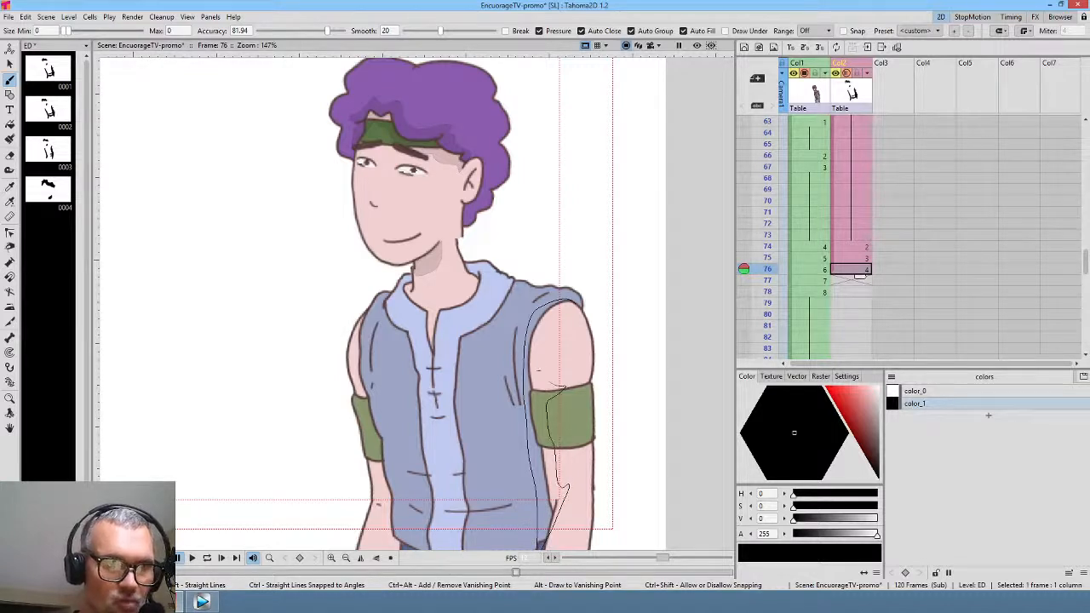
drag(542, 325, 561, 302)
- Compare the vest shading at frames 75 and 76 and draw a curved fold shadow along the lower vest crease at frame 76
drag(595, 392, 581, 266)
key(Up)
key(Down)
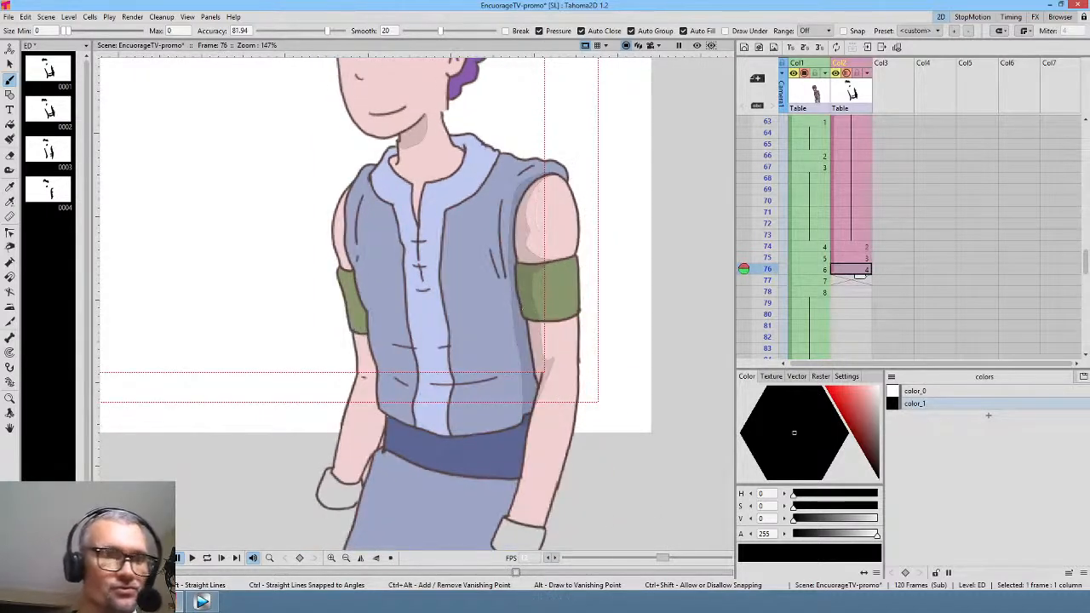
key(Up)
key(Down)
mouse_move(522, 335)
mouse_down()
mouse_move(515, 369)
mouse_move(466, 385)
mouse_move(524, 381)
mouse_up()
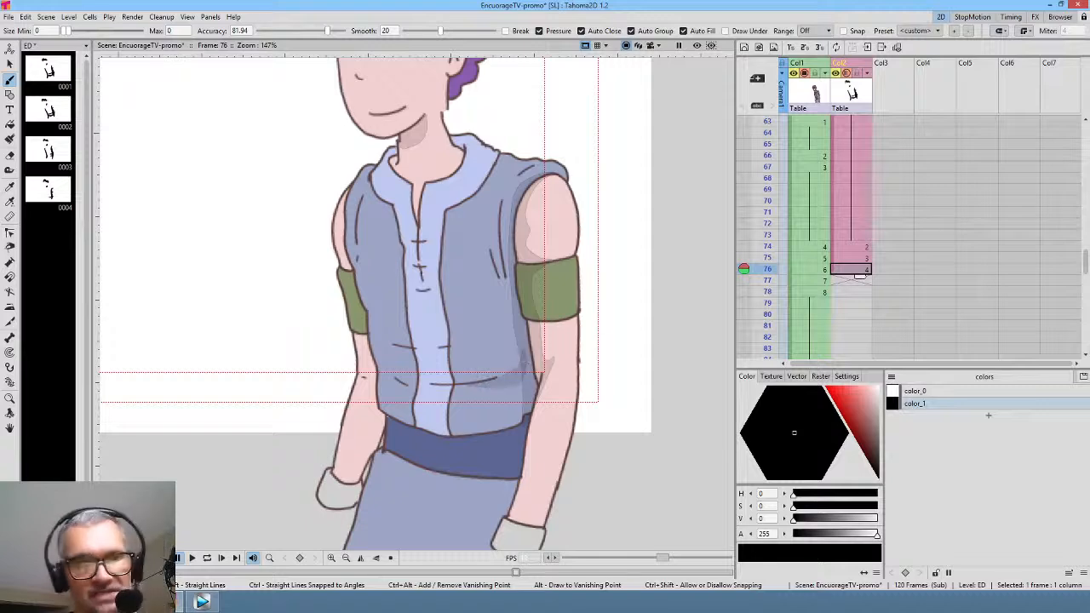
- Examine the overlapping vest shadows at frame 76 up close and in the rendered preview
scroll(530, 372, up, 5)
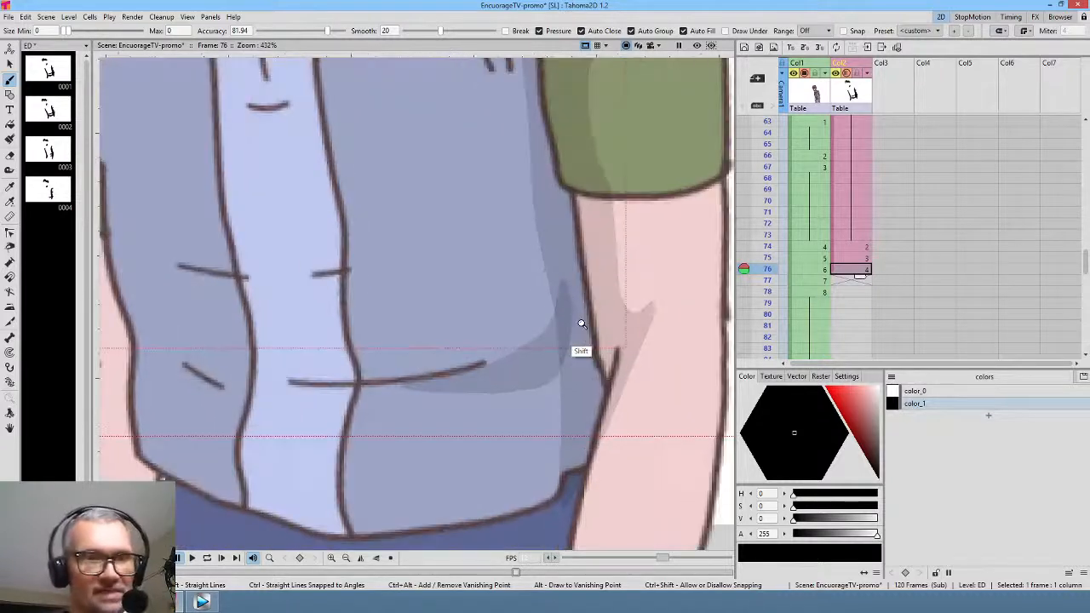
scroll(561, 335, down, 5)
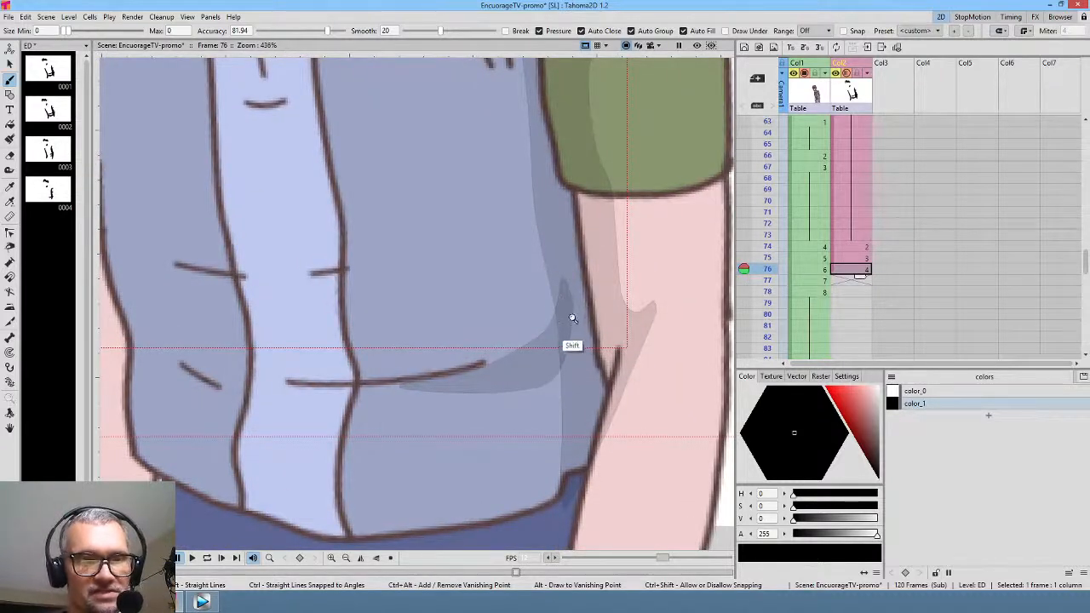
click(696, 46)
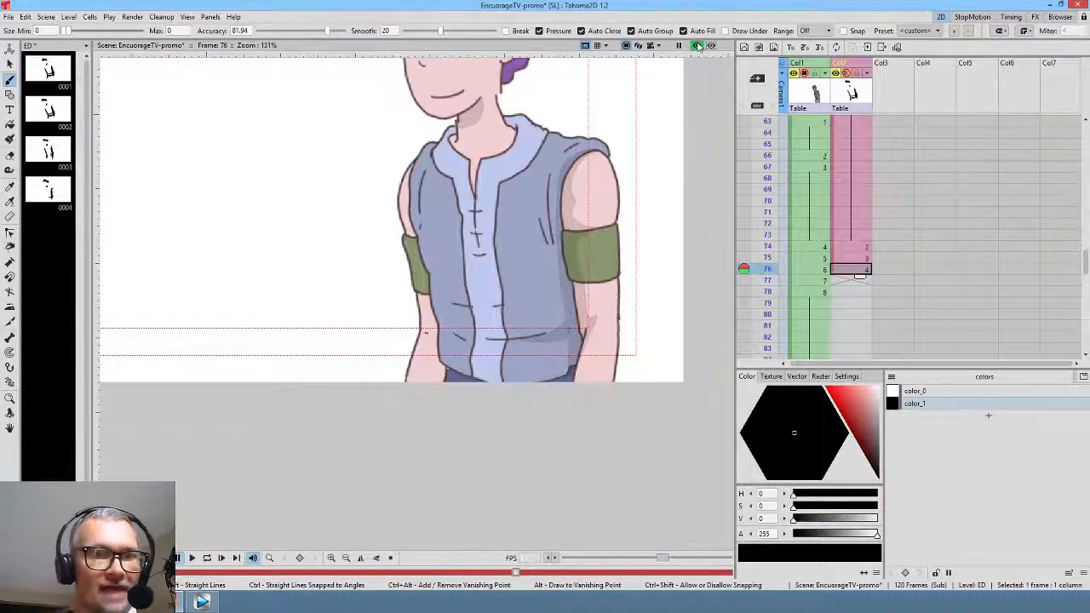
click(696, 46)
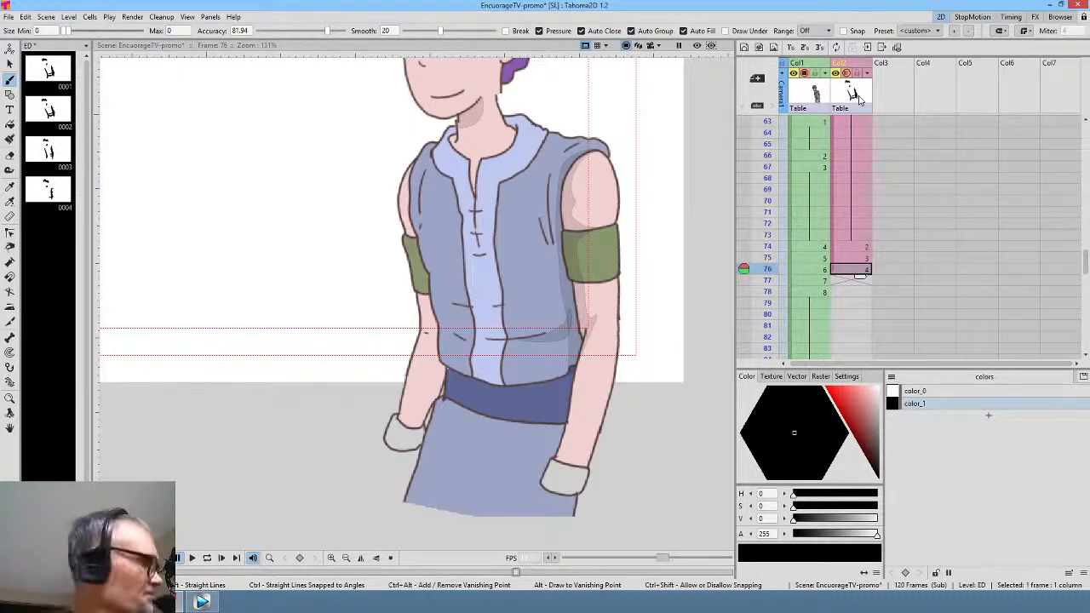
- Draw a closed shadow down the inner side of the far arm, from shoulder to wrist, at frame 76
drag(571, 248, 596, 337)
key(Up)
key(Down)
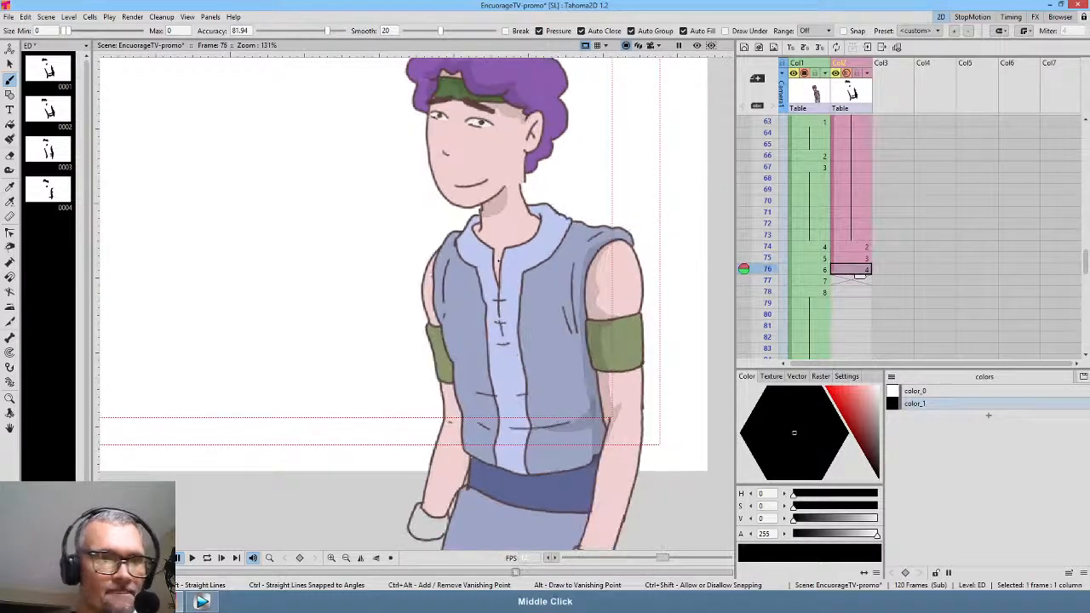
mouse_move(432, 260)
mouse_down()
mouse_move(430, 311)
mouse_move(454, 457)
mouse_move(442, 515)
mouse_move(467, 476)
mouse_up()
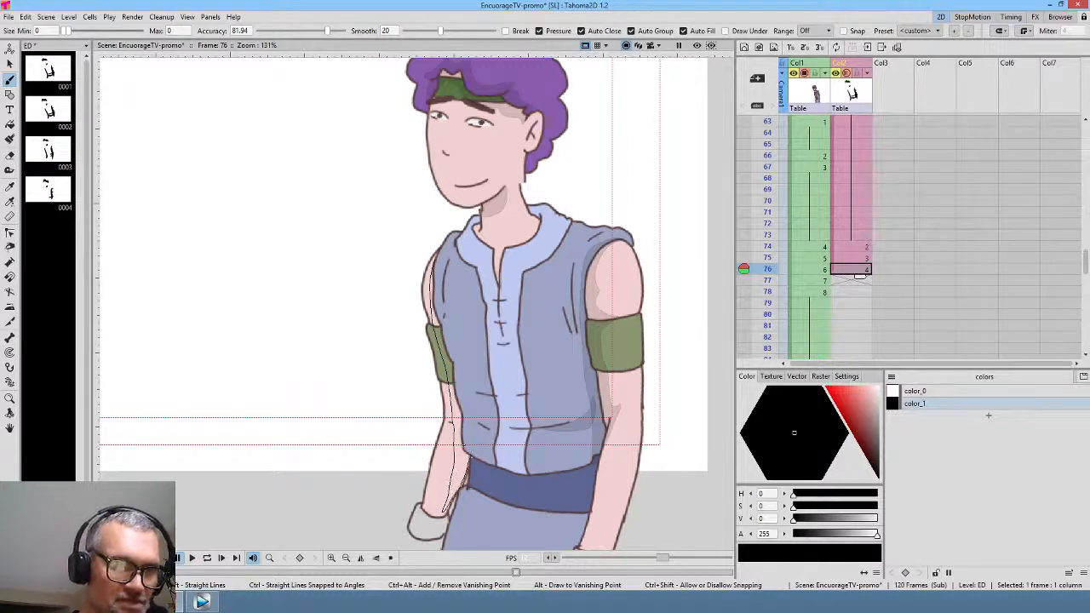
drag(461, 400, 441, 259)
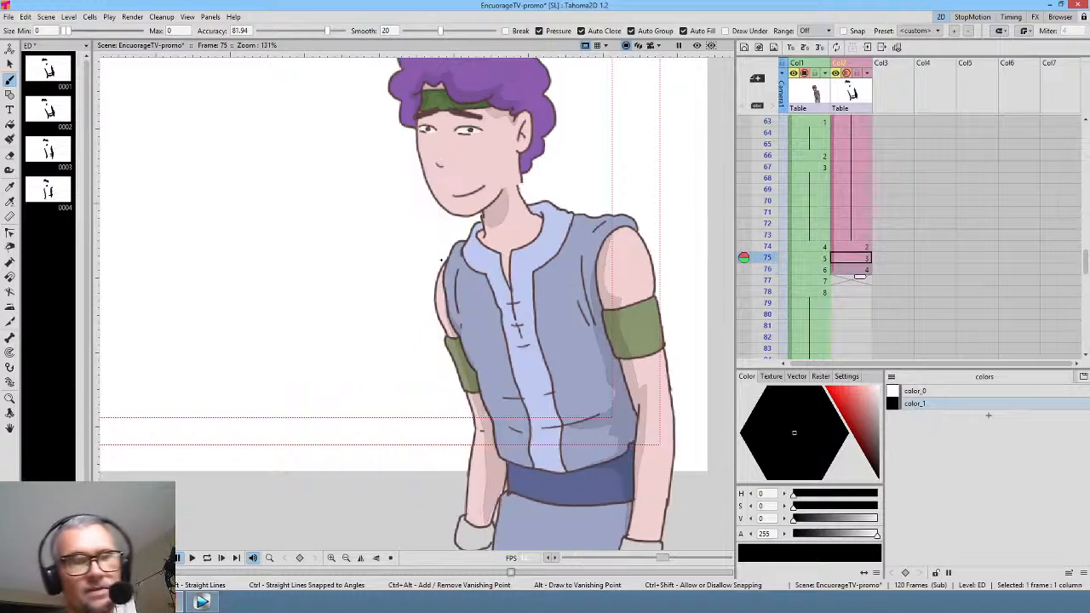
- Draw a shadow along the vest's lower hem at frame 76, using frames 74 and 75 as reference
key(.)
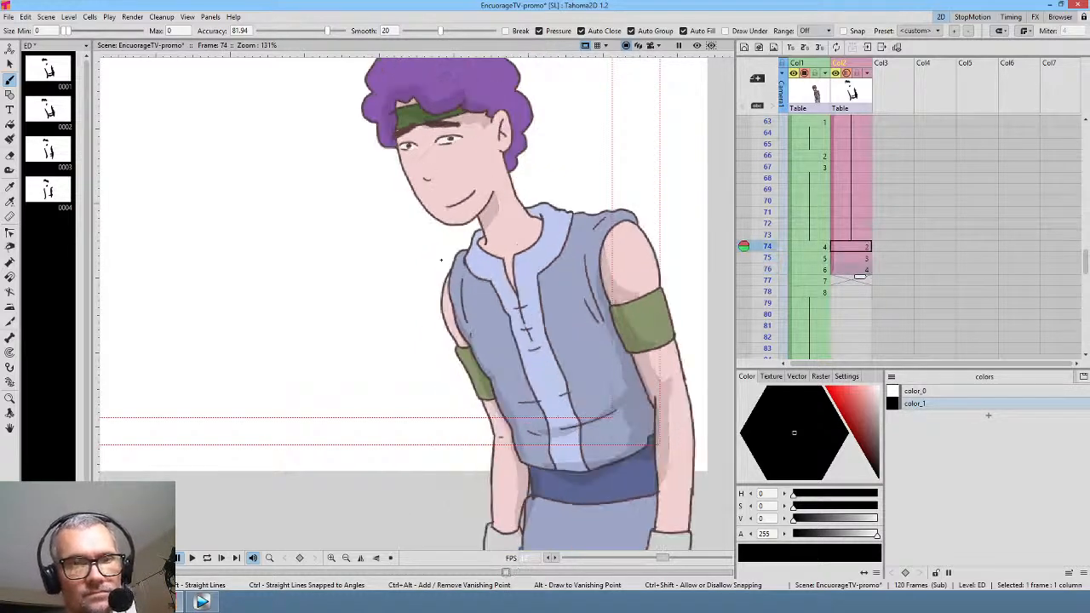
key(.)
drag(613, 457, 514, 468)
key(.)
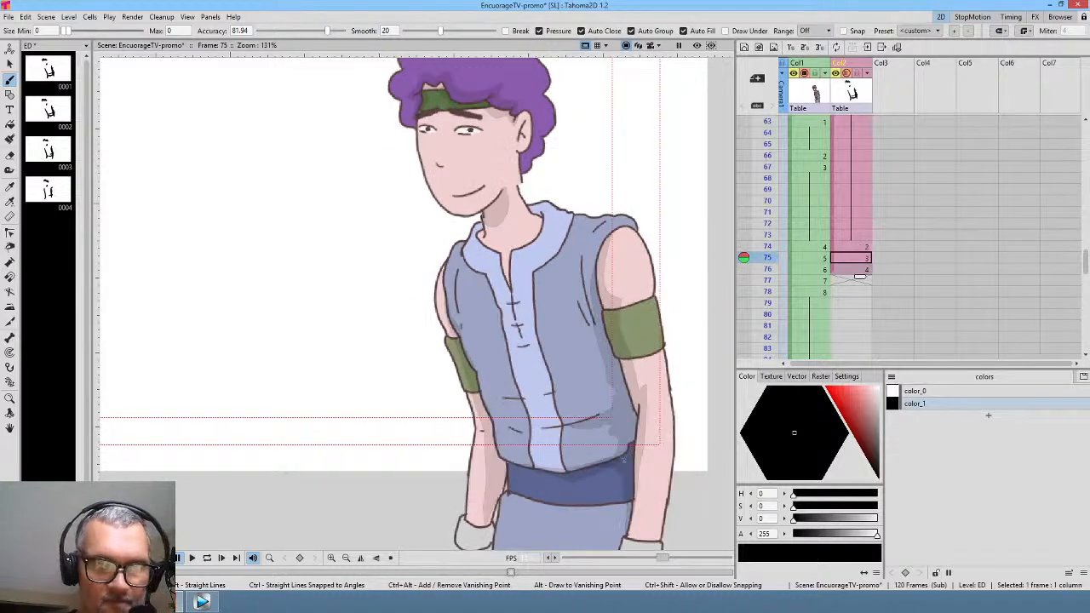
key(.)
mouse_move(593, 457)
mouse_down()
mouse_move(517, 468)
mouse_move(474, 462)
mouse_move(557, 488)
mouse_move(596, 463)
mouse_up()
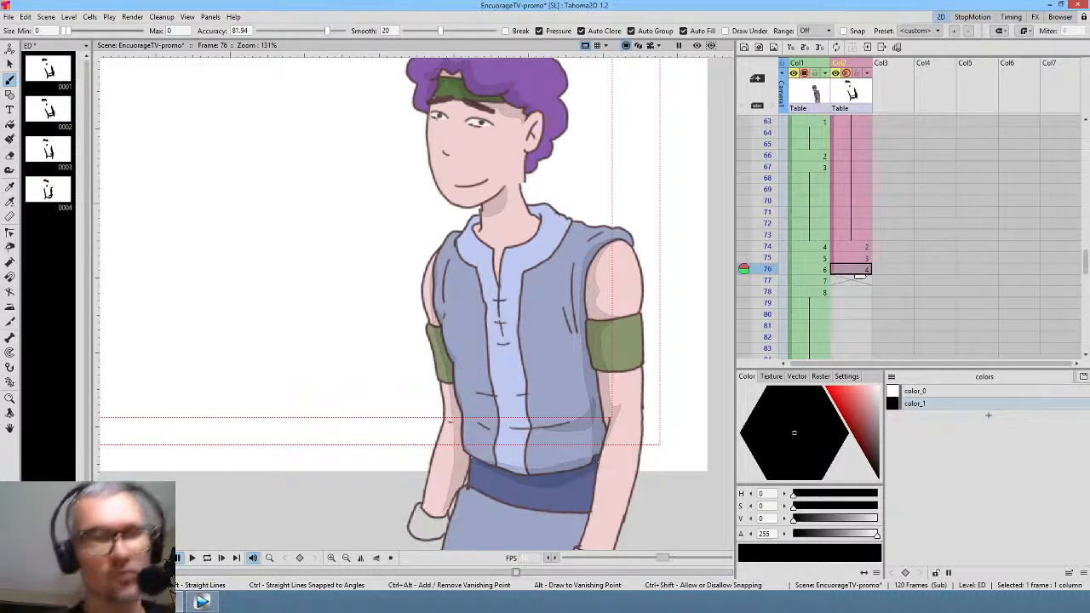
key(comma)
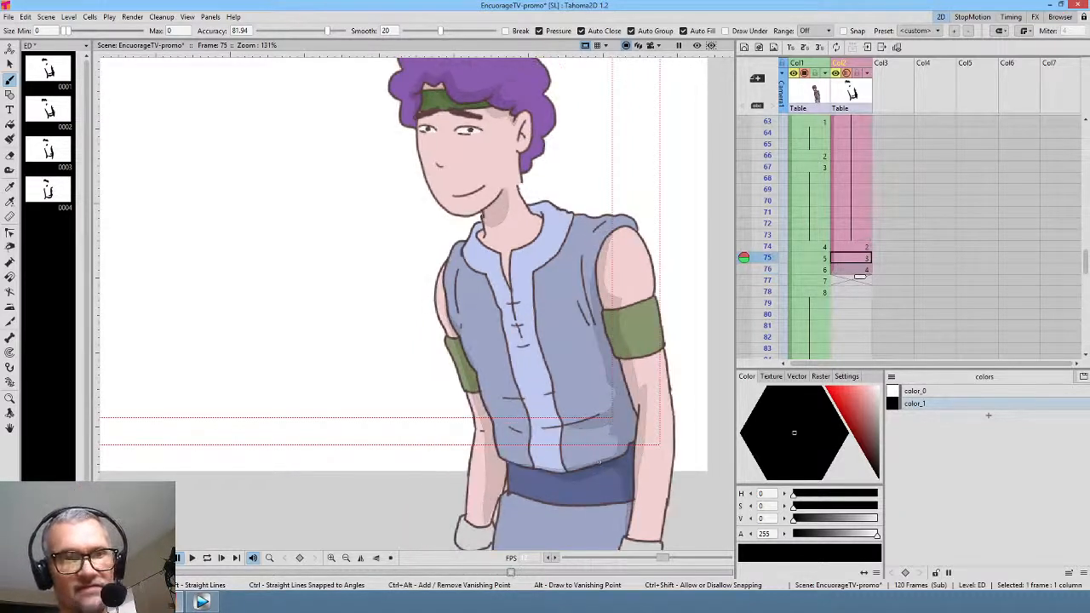
key(period)
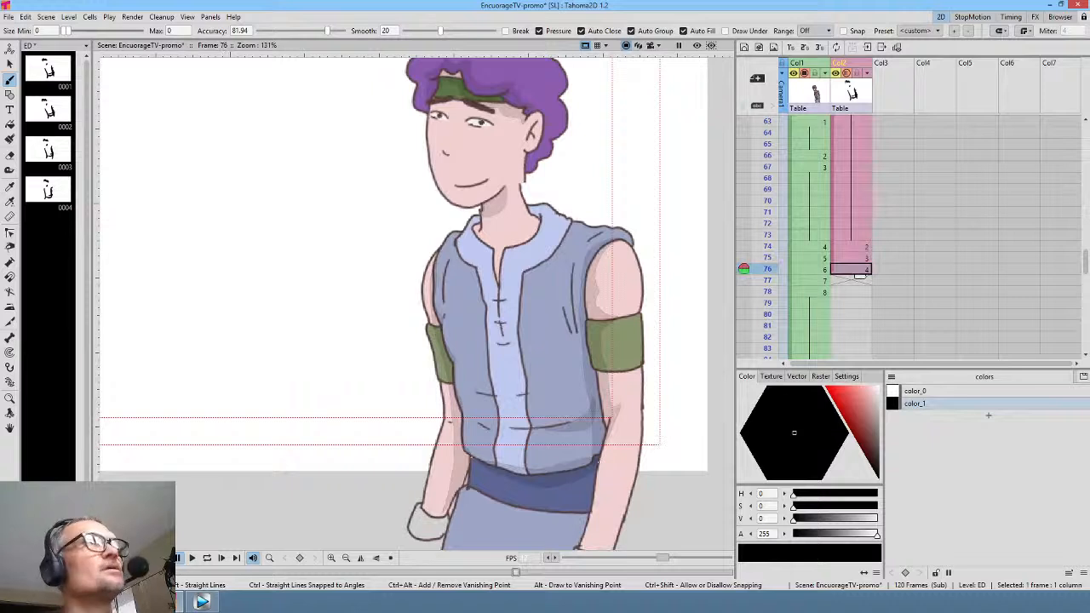
- Start a new ED drawing at frame 77 and draw a closed shadow along the near arm and adjoining vest side
click(858, 281)
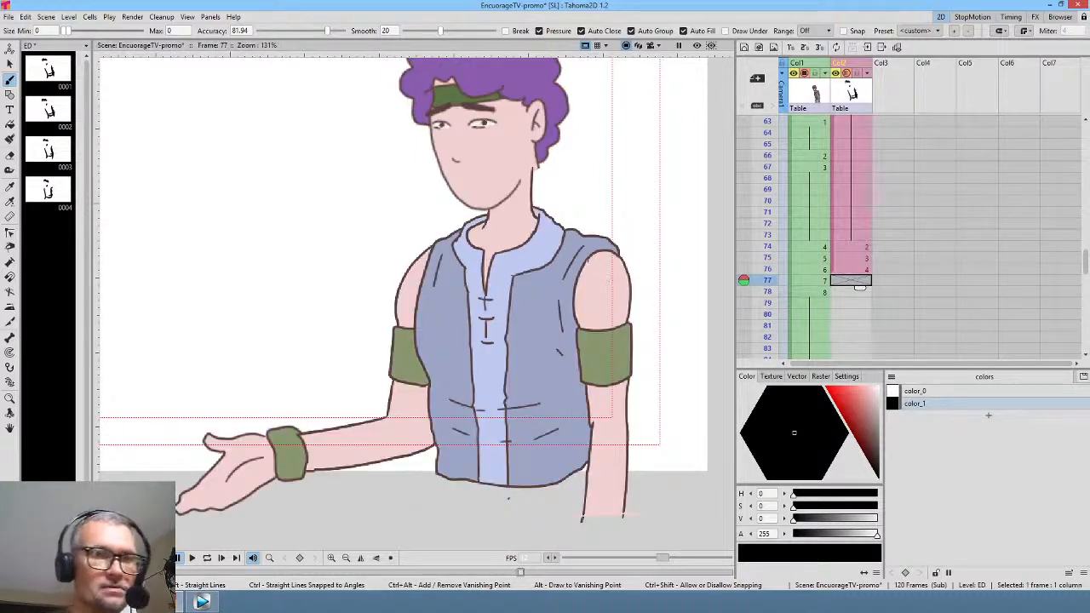
drag(595, 252, 570, 322)
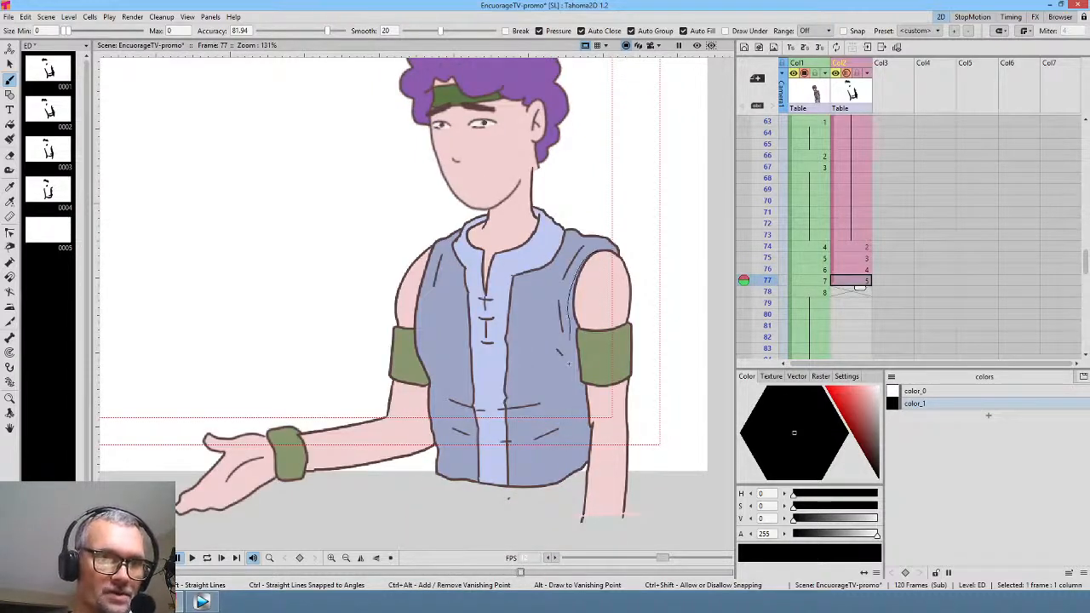
drag(569, 365, 573, 389)
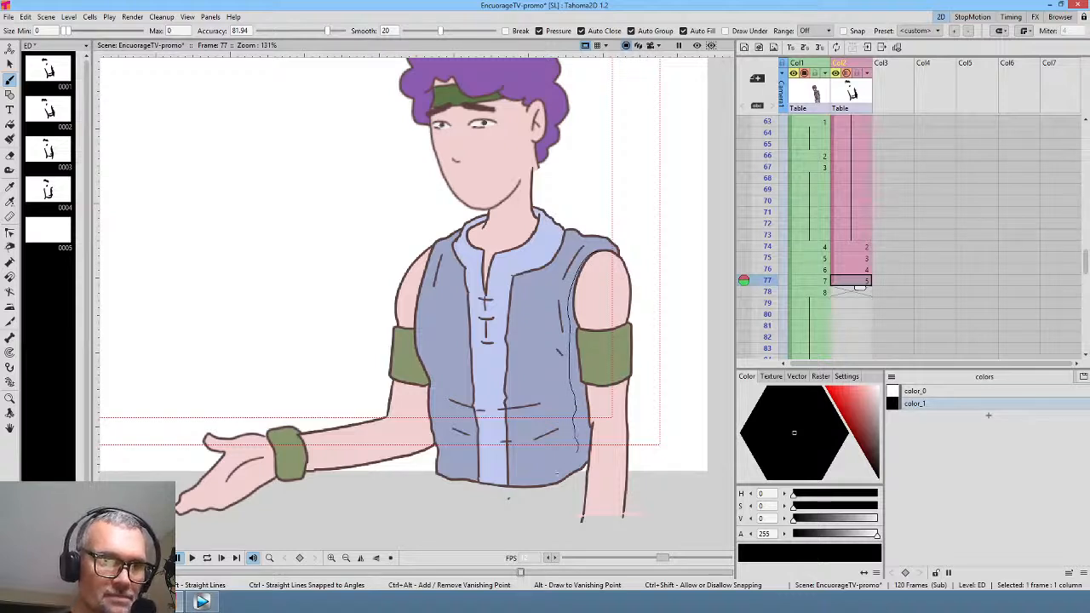
mouse_move(576, 454)
mouse_down()
mouse_move(535, 488)
mouse_move(586, 497)
mouse_move(585, 517)
mouse_move(599, 433)
mouse_move(584, 276)
mouse_move(599, 249)
mouse_up()
key(comma)
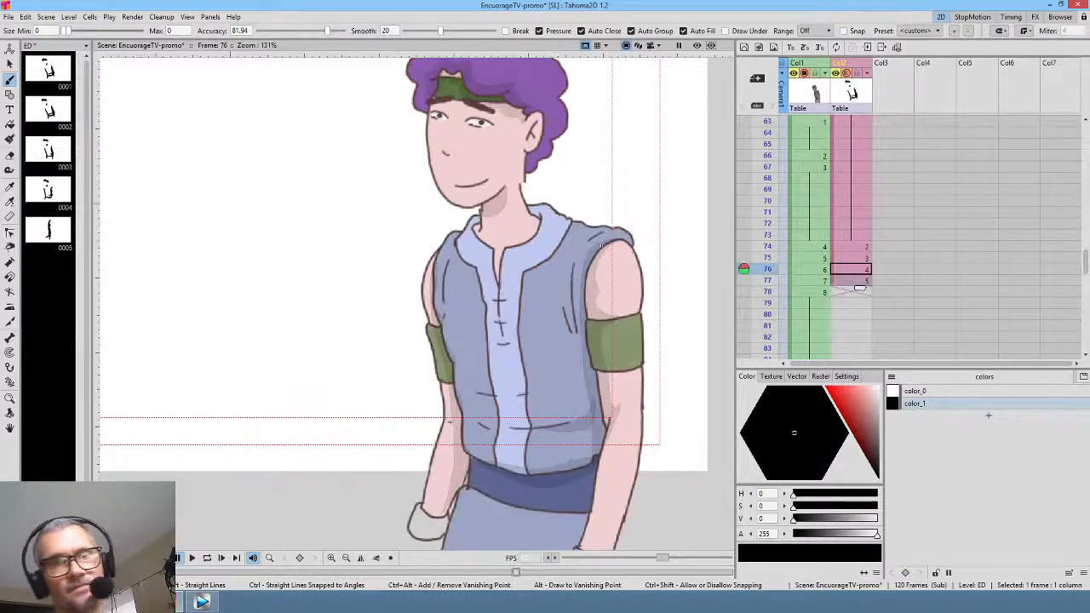
key(period)
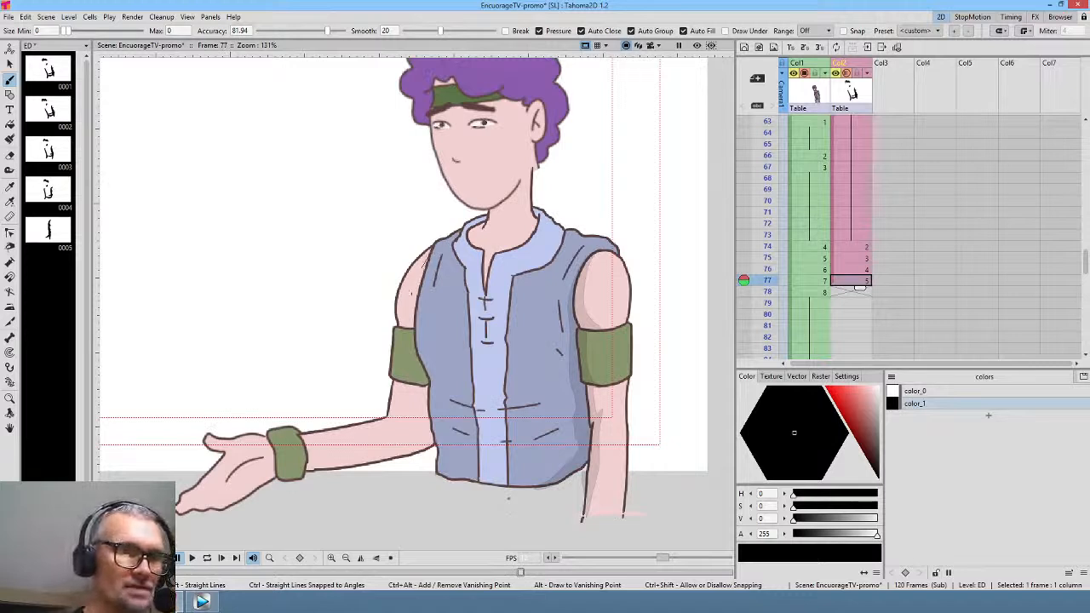
- Draw a closed shadow along the underside of the outstretched arm, from shoulder through wristband to palm, at frame 77
drag(424, 262, 407, 321)
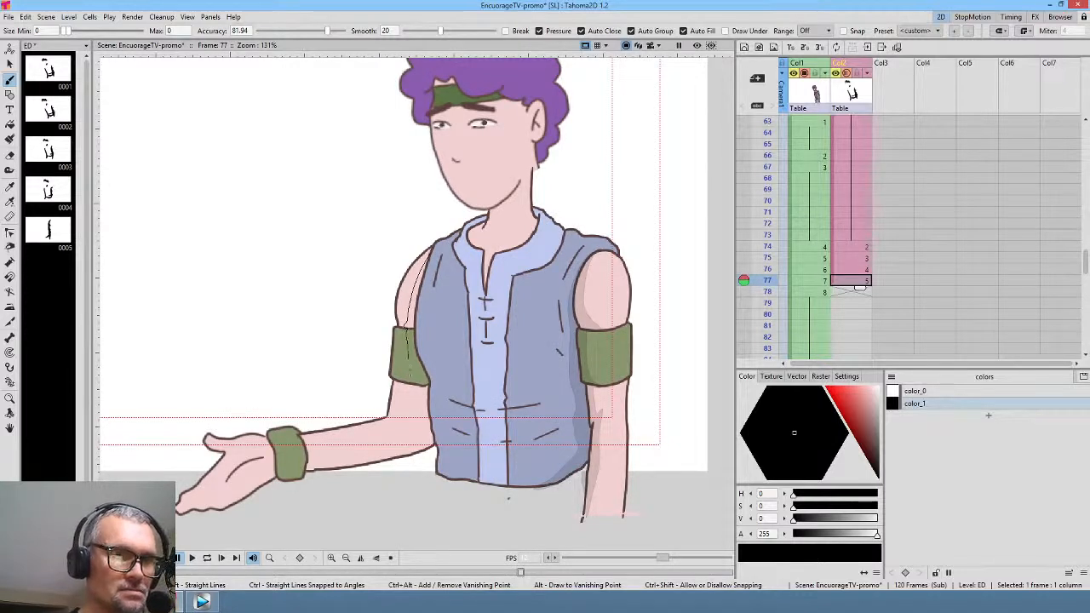
mouse_move(414, 413)
mouse_down()
mouse_move(373, 446)
mouse_move(281, 465)
mouse_move(218, 506)
mouse_move(307, 476)
mouse_up()
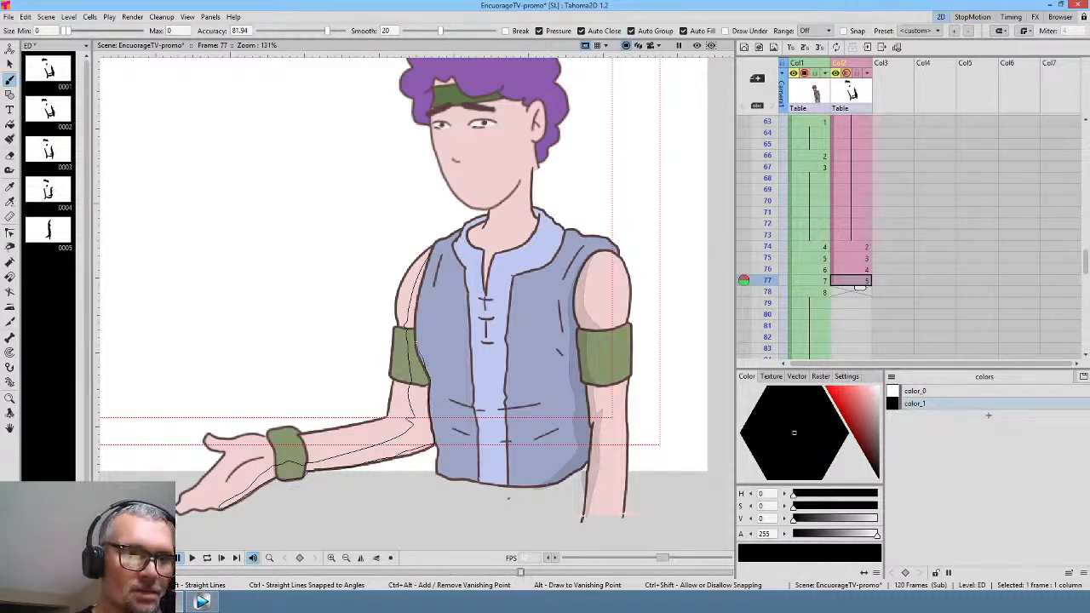
drag(418, 308, 430, 260)
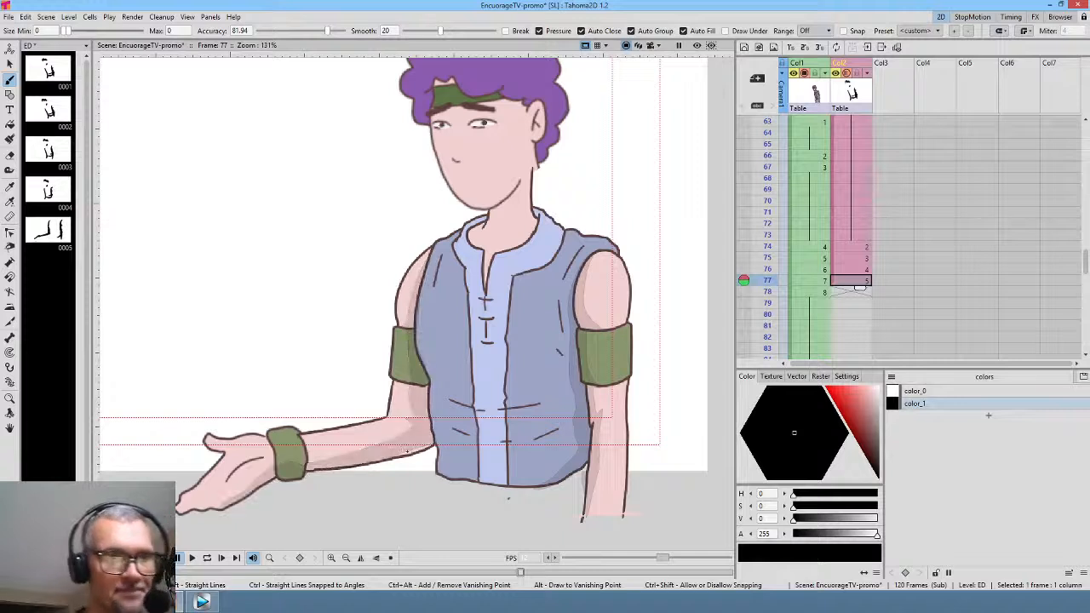
mouse_move(391, 456)
mouse_down()
mouse_move(427, 448)
mouse_move(394, 450)
mouse_up()
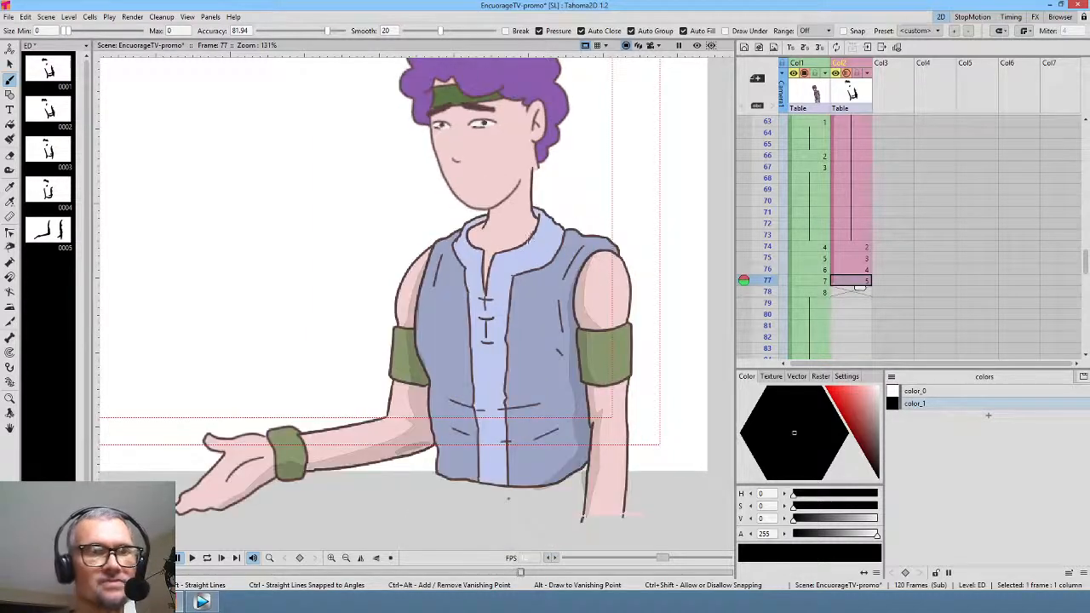
- Draw the neck shadow under the jaw and the hair, headband and forehead shadow at frame 77
middle_click(528, 239)
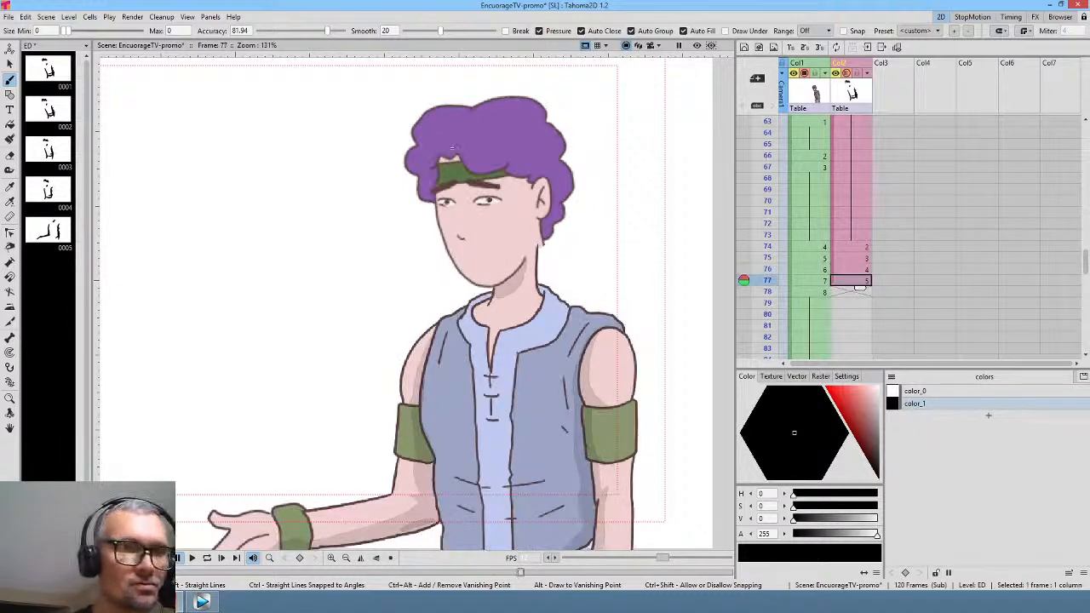
mouse_move(453, 147)
mouse_down()
mouse_move(428, 167)
mouse_move(435, 189)
mouse_move(459, 167)
mouse_move(532, 189)
mouse_move(520, 151)
mouse_move(488, 163)
mouse_up()
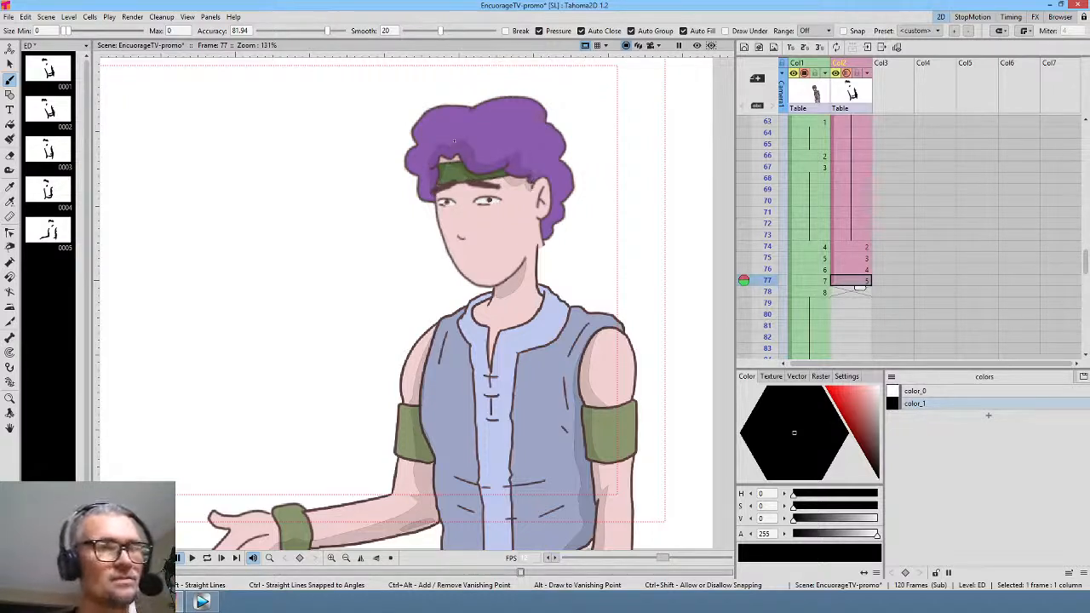
- Set the brush smoothing to 0 and compare the shadows at frames 76 and 77
drag(440, 31, 404, 31)
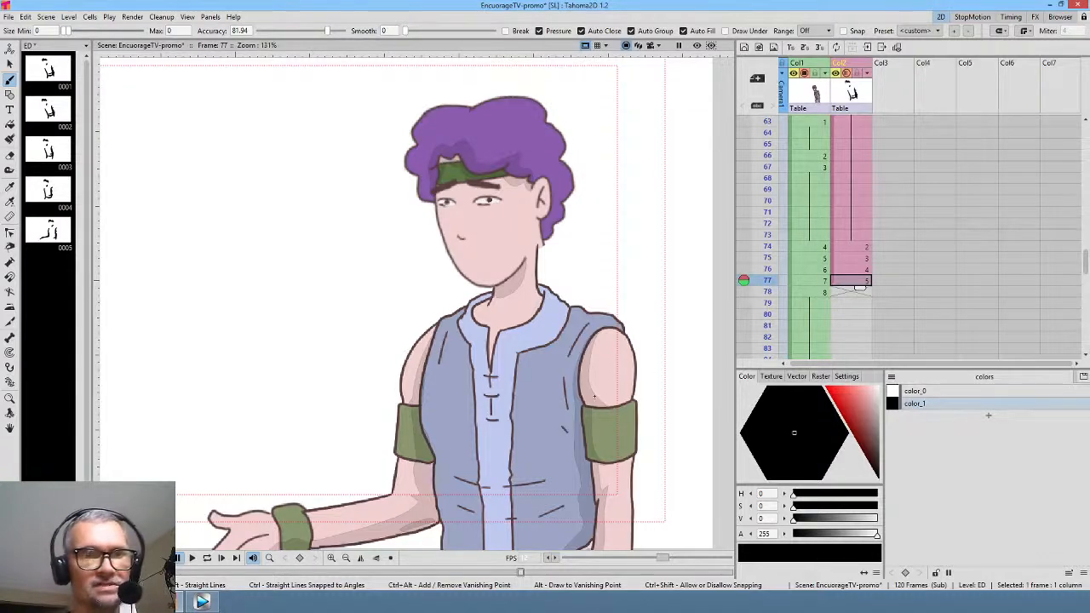
drag(608, 373, 629, 280)
key(Up)
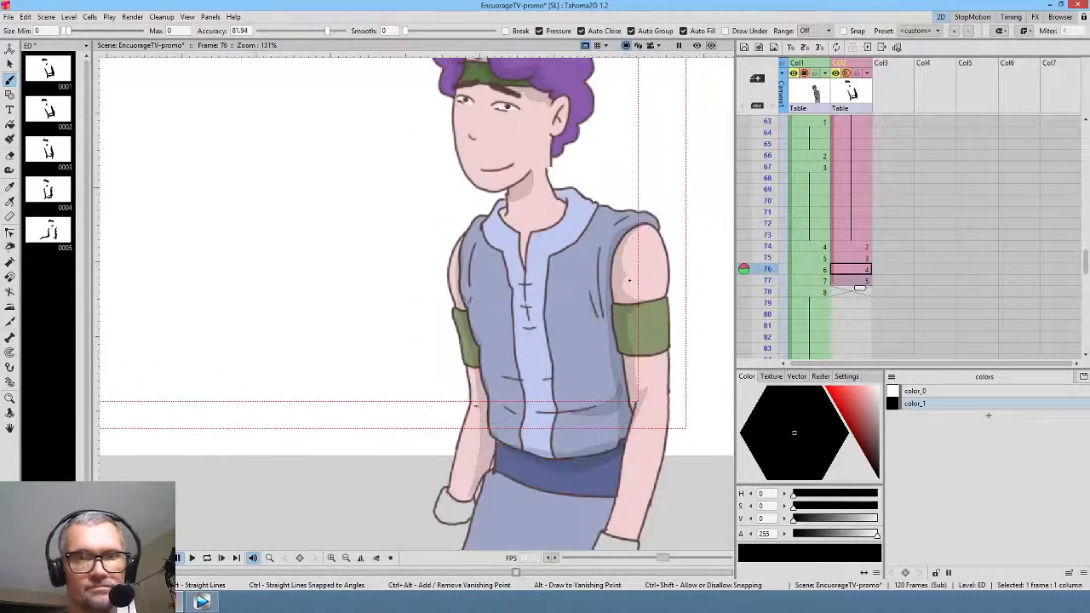
key(Down)
key(Up)
key(Down)
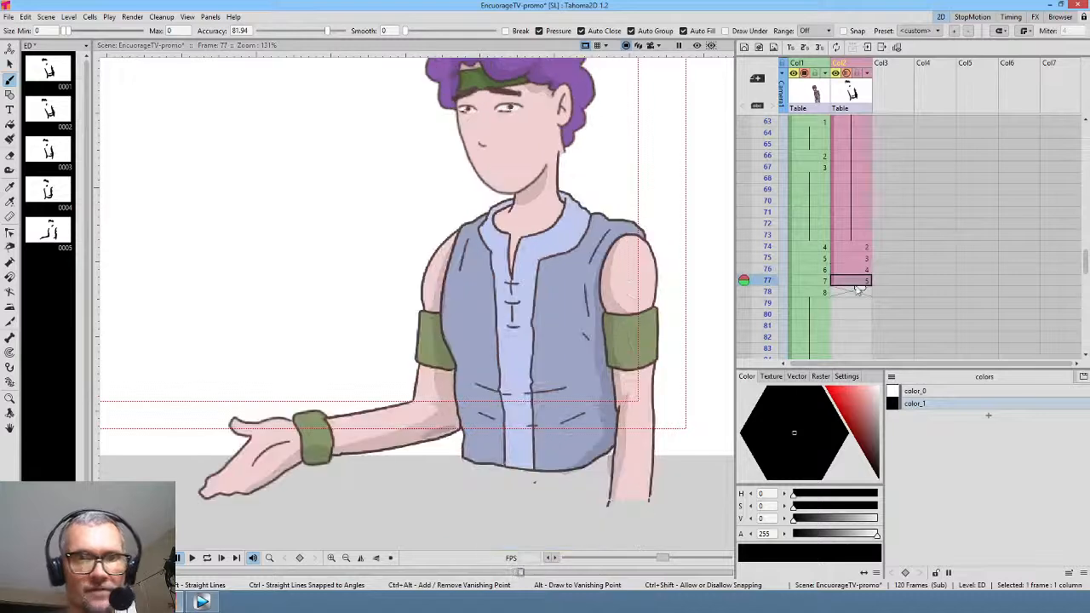
- Start a new ED drawing at frame 78 and draw a closed shadow along the near arm and adjoining vest side
key(Down)
mouse_move(609, 249)
mouse_down()
mouse_move(597, 272)
mouse_move(597, 378)
mouse_move(582, 454)
mouse_move(550, 486)
mouse_move(595, 443)
mouse_move(601, 412)
mouse_up()
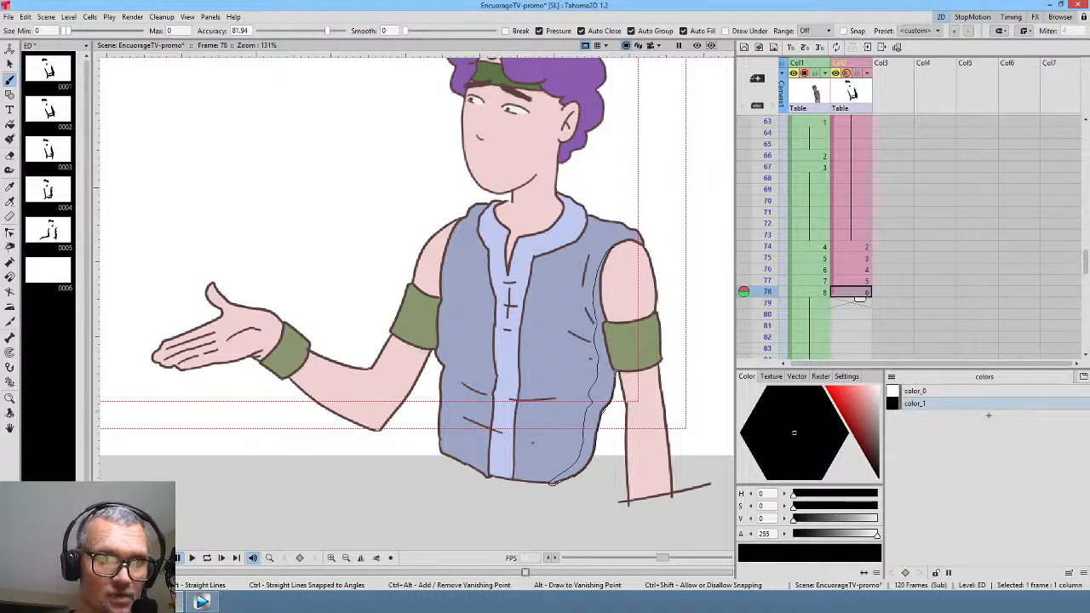
drag(624, 371, 611, 249)
mouse_move(626, 369)
mouse_down()
mouse_move(629, 500)
mouse_move(641, 388)
mouse_move(630, 369)
mouse_up()
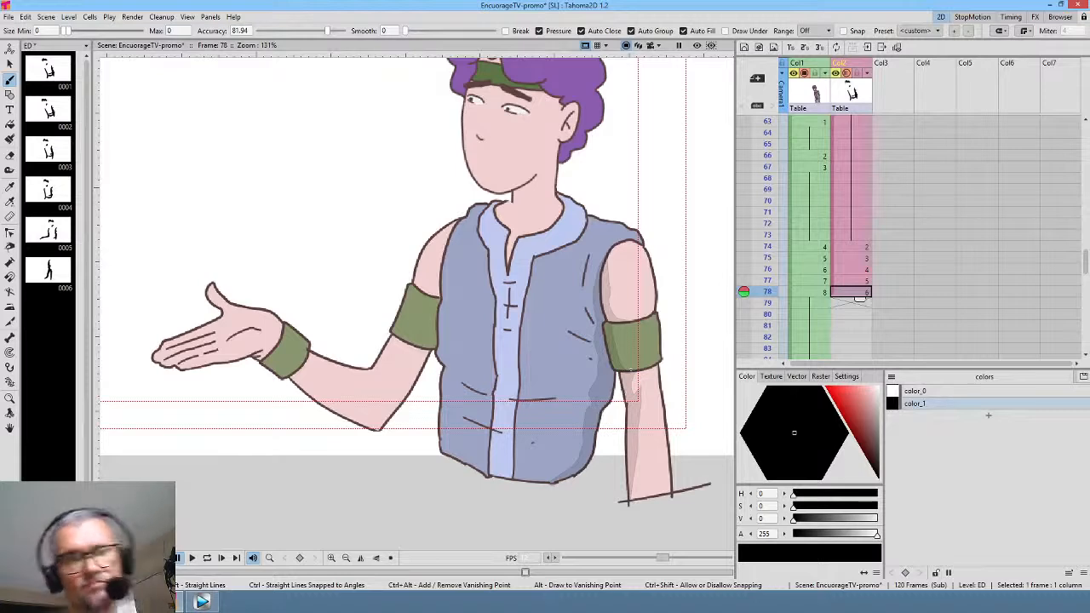
- Draw the shadow shapes on the outstretched arm at frame 78, from the shoulder through the armband to the elbow and forearm
key(Up)
key(Down)
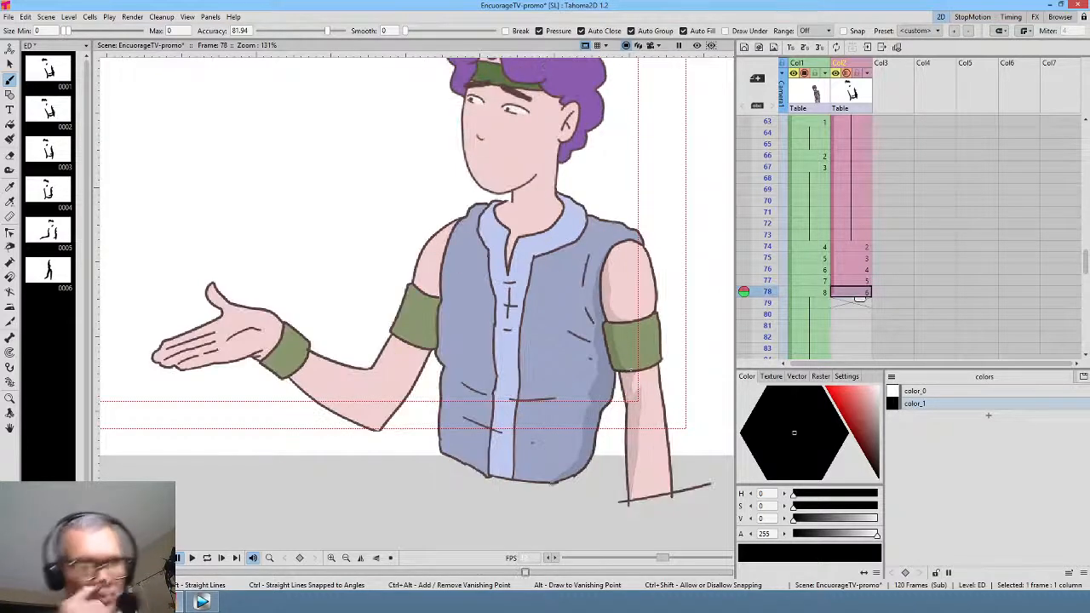
key(Up)
key(Down)
drag(450, 231, 424, 288)
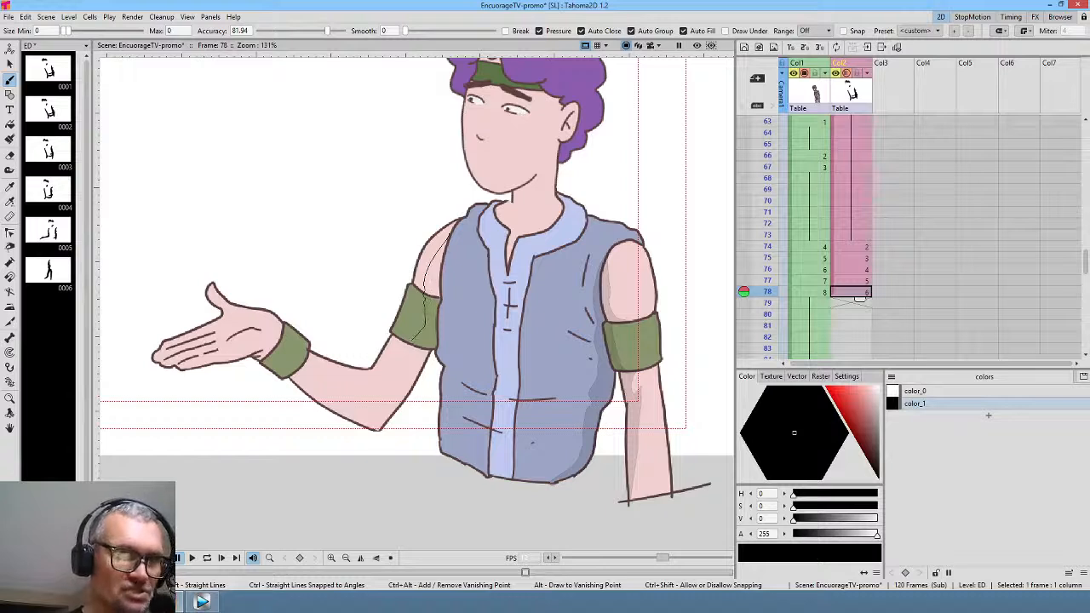
drag(413, 340, 373, 427)
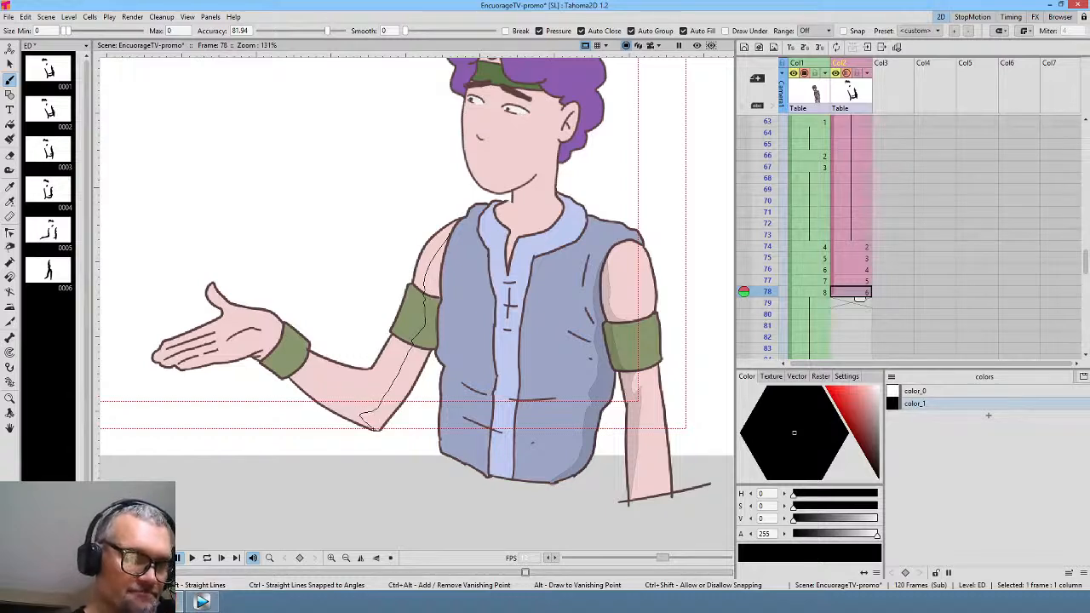
drag(431, 353, 450, 240)
key(comma)
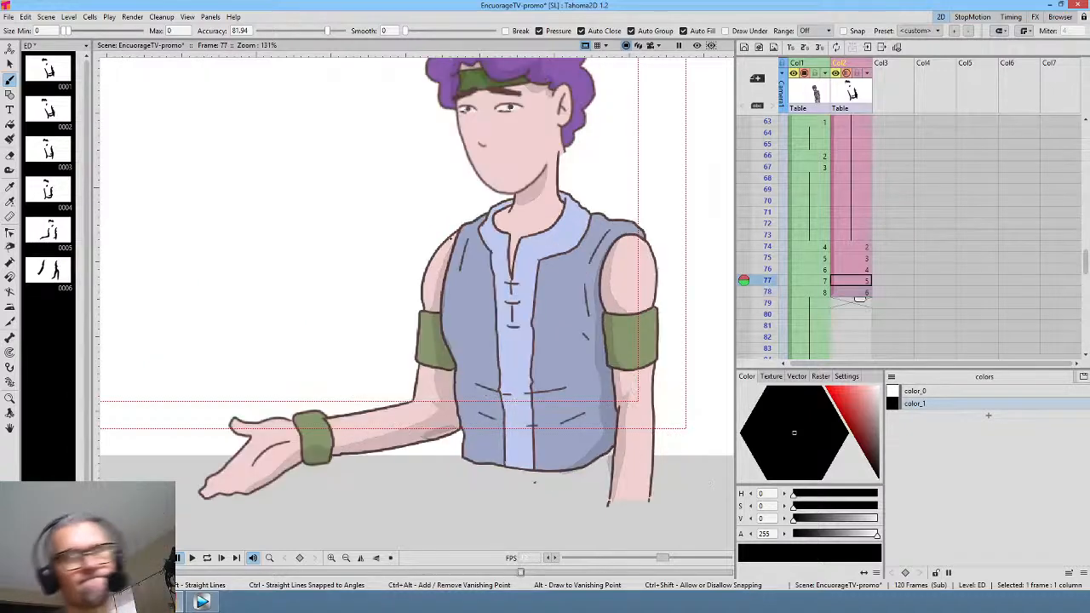
key(period)
mouse_move(386, 408)
mouse_down()
mouse_move(255, 338)
mouse_move(194, 363)
mouse_move(387, 406)
mouse_move(323, 404)
mouse_move(386, 407)
mouse_up()
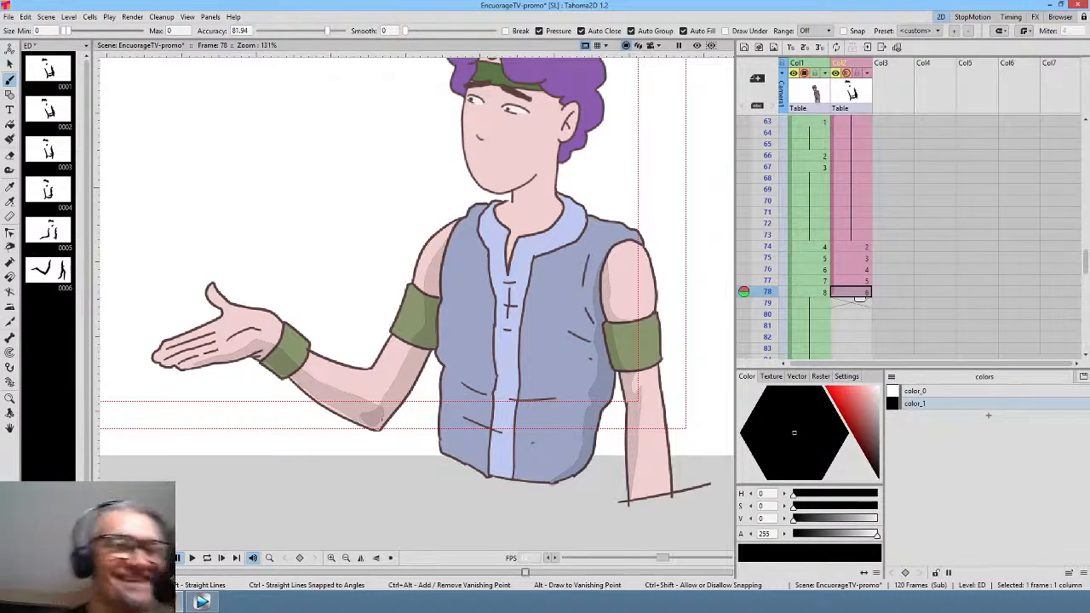
- Draw the head shadows at frame 78 on the hair, forehead and neck below the jaw, using the previous frame as reference
drag(494, 165, 506, 311)
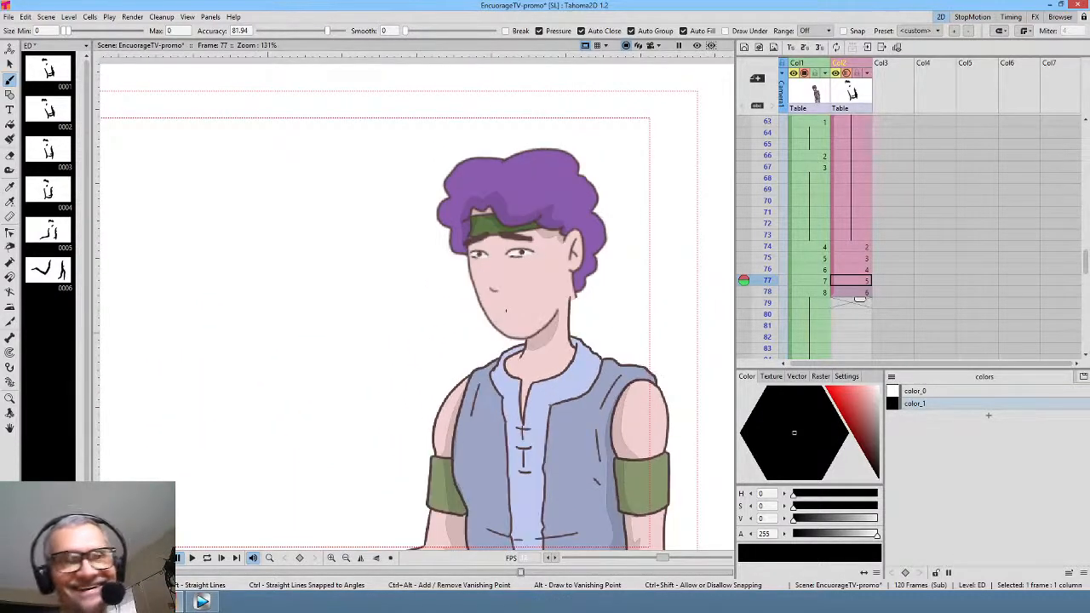
key(.)
mouse_move(502, 194)
mouse_down()
mouse_move(477, 231)
mouse_move(499, 211)
mouse_move(574, 256)
mouse_move(573, 217)
mouse_move(536, 221)
mouse_move(507, 192)
mouse_up()
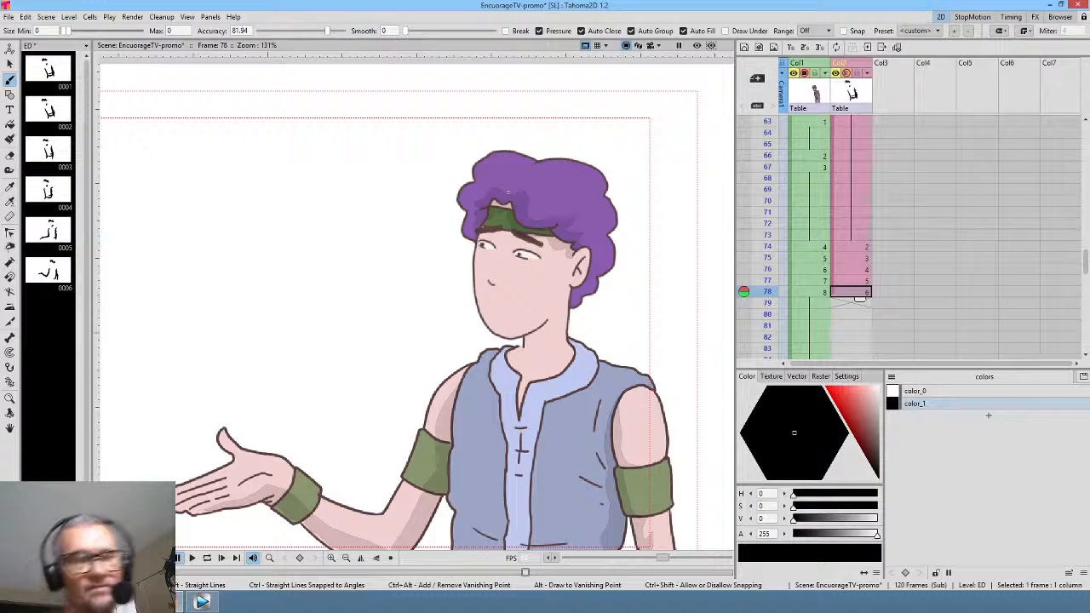
key(Up)
key(Down)
mouse_move(551, 315)
mouse_down()
mouse_move(524, 335)
mouse_move(544, 342)
mouse_move(555, 316)
mouse_up()
key(Up)
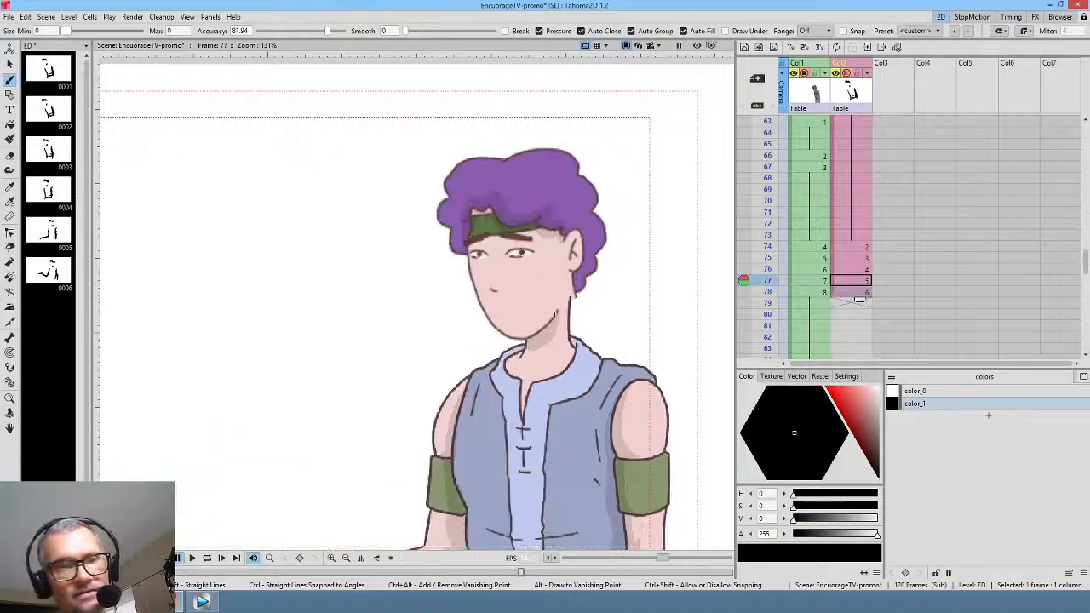
key(Down)
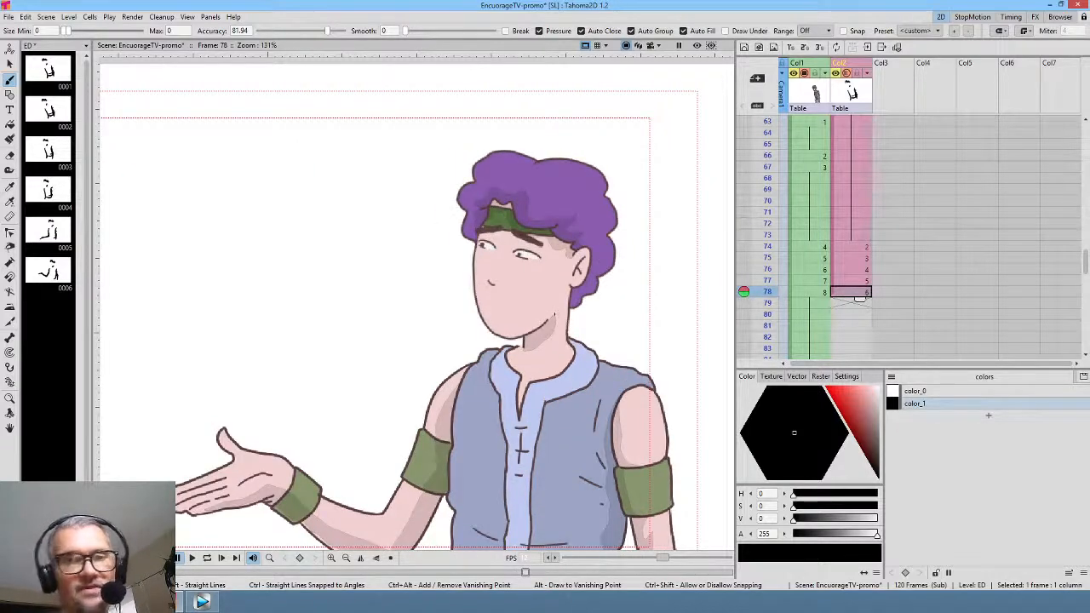
- Extend drawing 6 of the shading column from frame 78 through the end of the 120-frame scene
scroll(860, 298, down, 3)
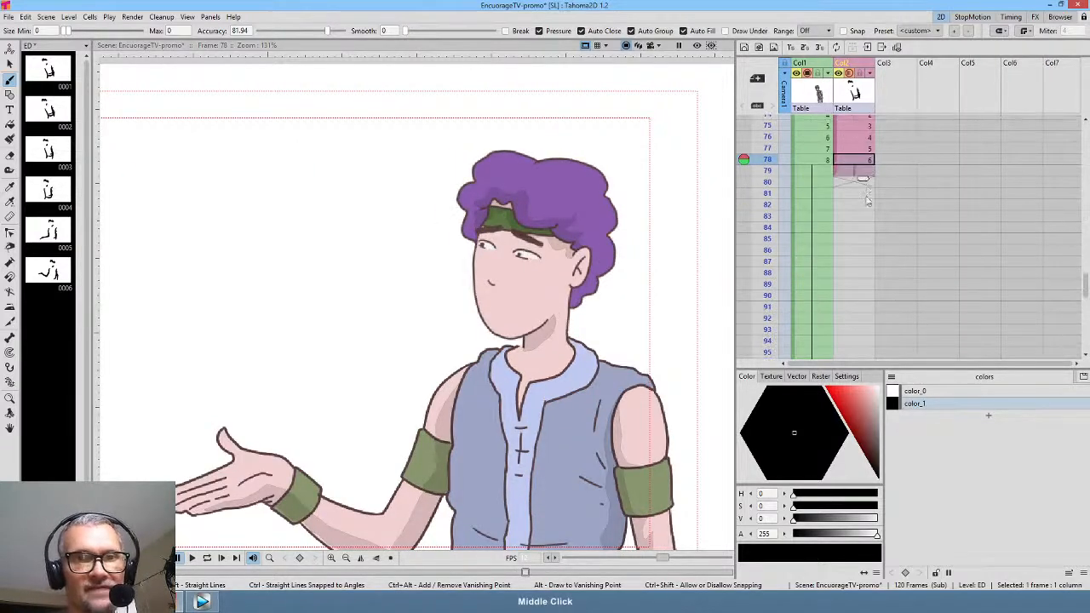
mouse_move(867, 200)
mouse_down()
mouse_move(858, 375)
mouse_move(861, 313)
mouse_up()
scroll(852, 140, up, 2)
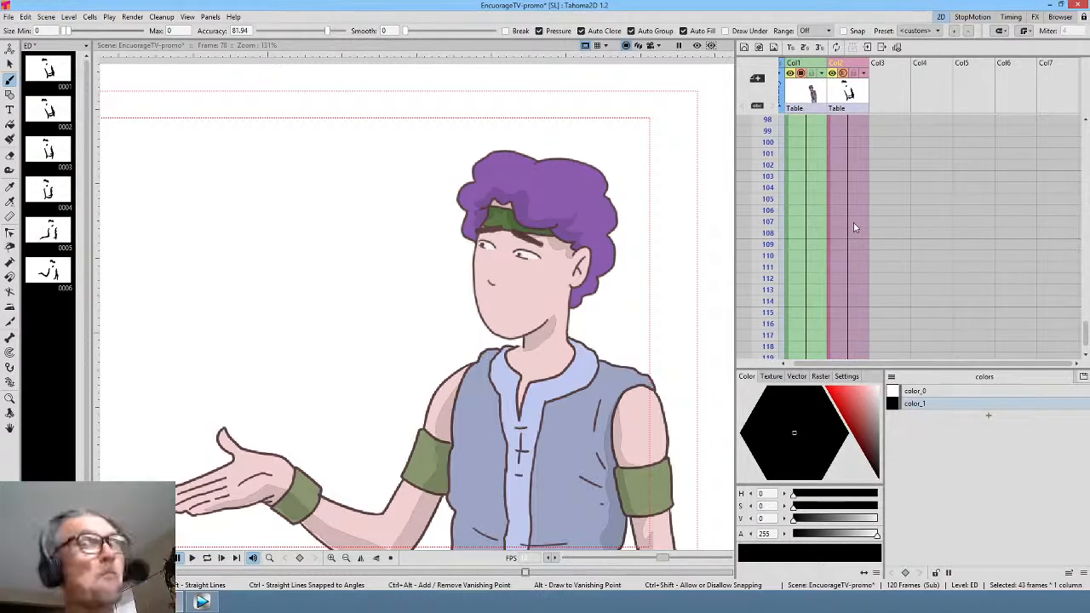
drag(622, 437, 641, 302)
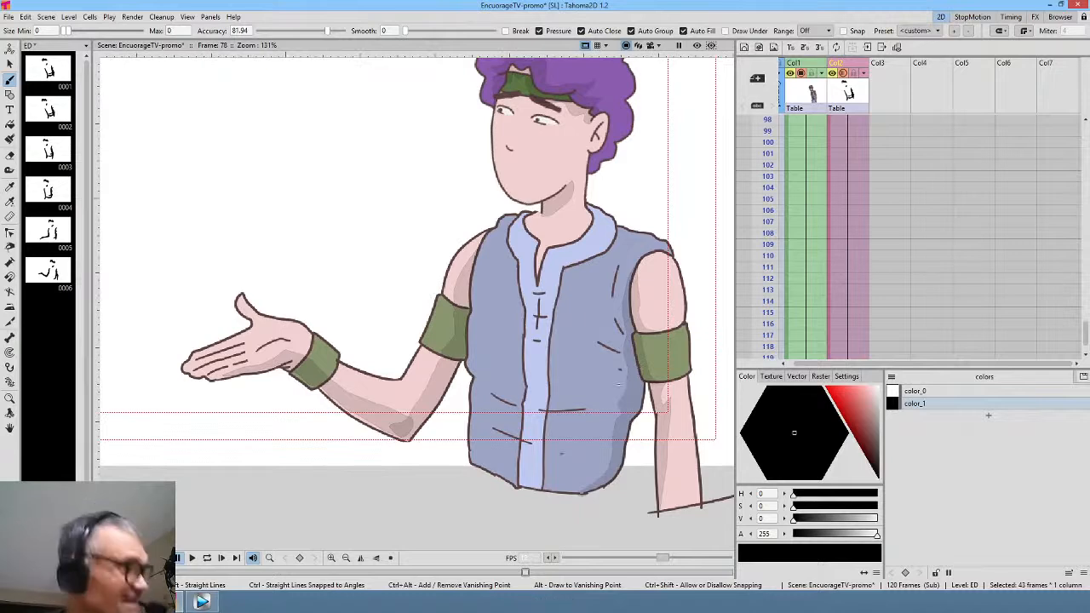
key(.)
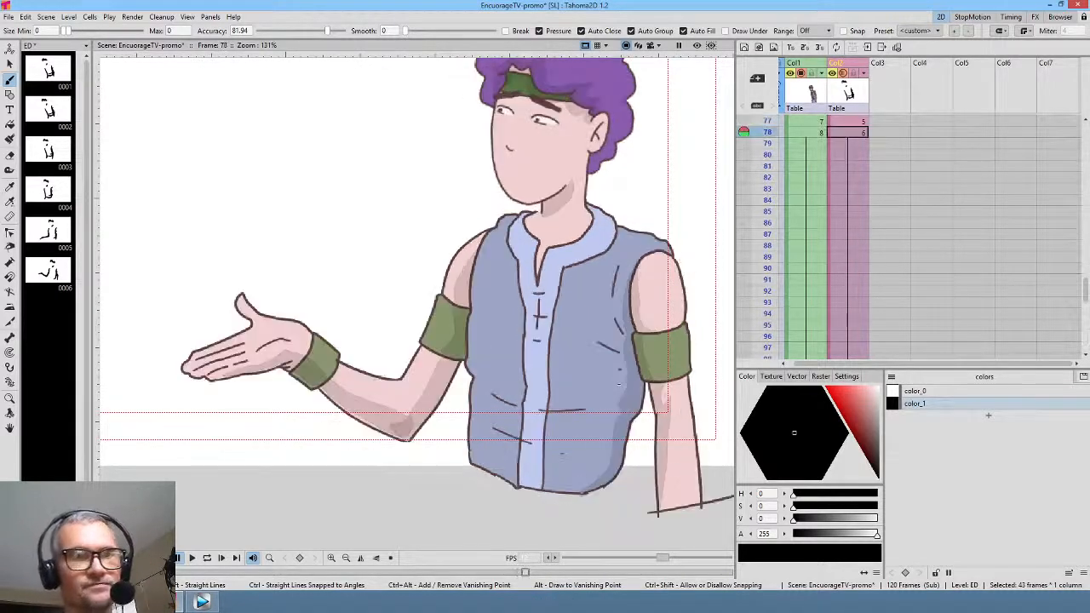
key(.)
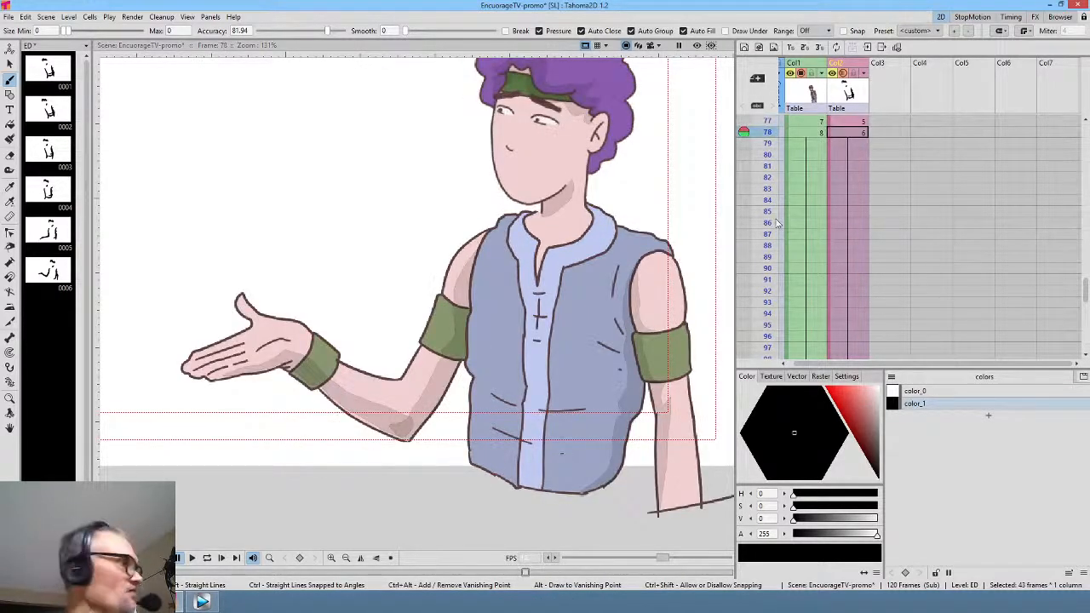
- Return to the main scene and scrub through the opening frames with both characters in view
key(ctrl+shift+e)
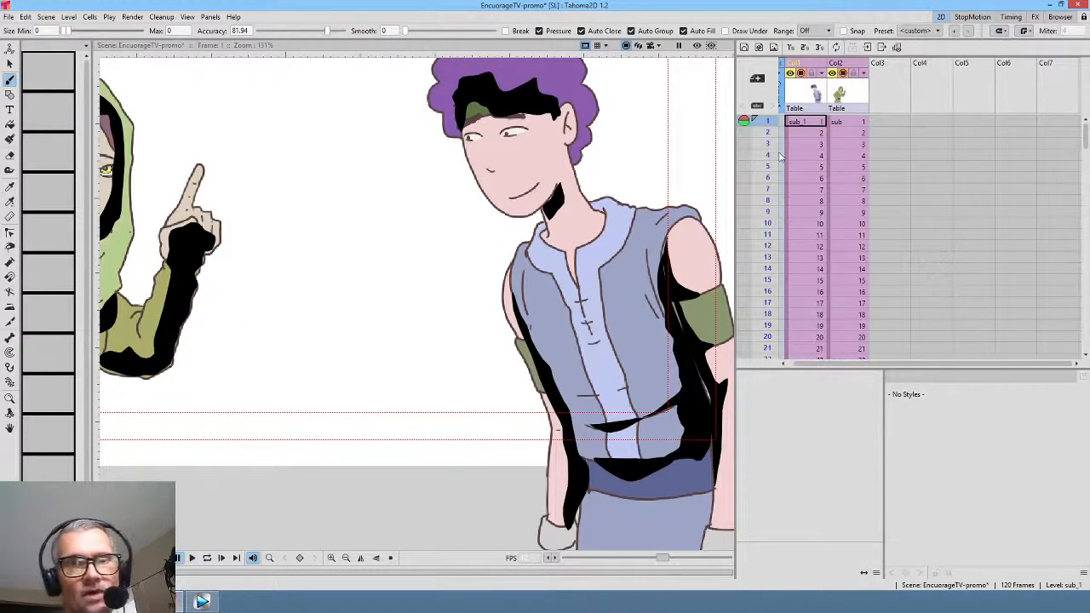
mouse_move(771, 122)
mouse_down()
mouse_move(760, 248)
mouse_move(760, 157)
mouse_up()
scroll(488, 219, down, 4)
drag(367, 252, 482, 228)
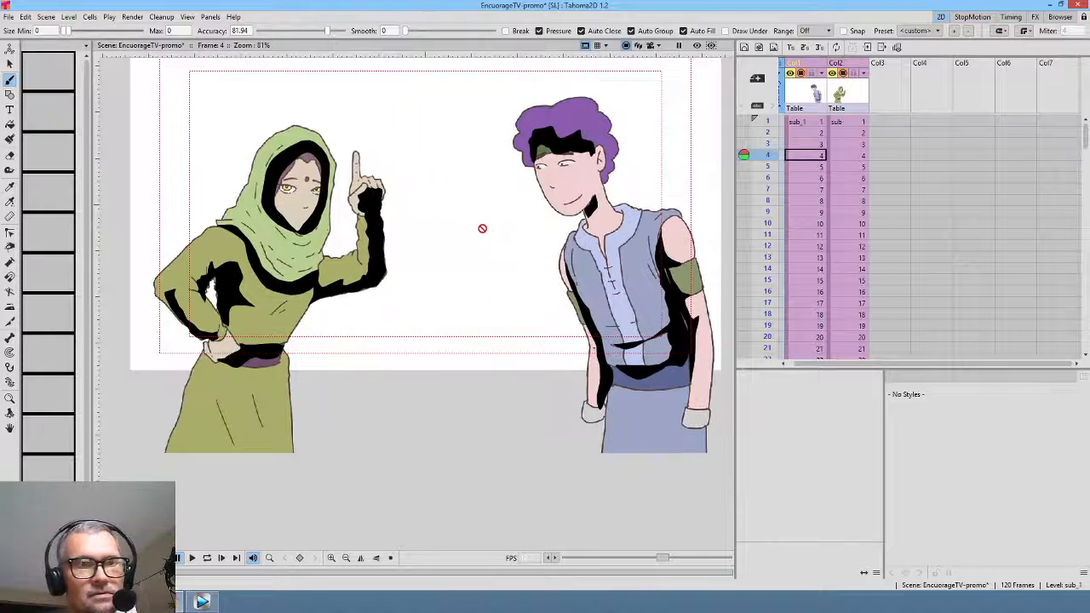
click(761, 179)
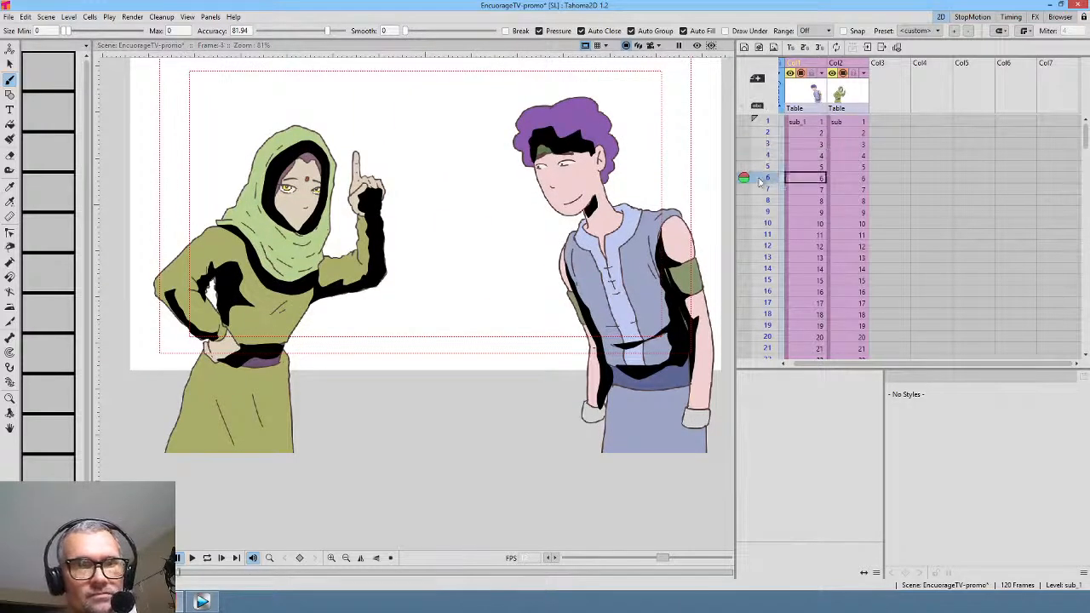
mouse_move(760, 180)
mouse_down()
mouse_move(761, 351)
mouse_move(760, 123)
mouse_move(770, 332)
mouse_move(745, 430)
mouse_up()
drag(746, 388, 775, 67)
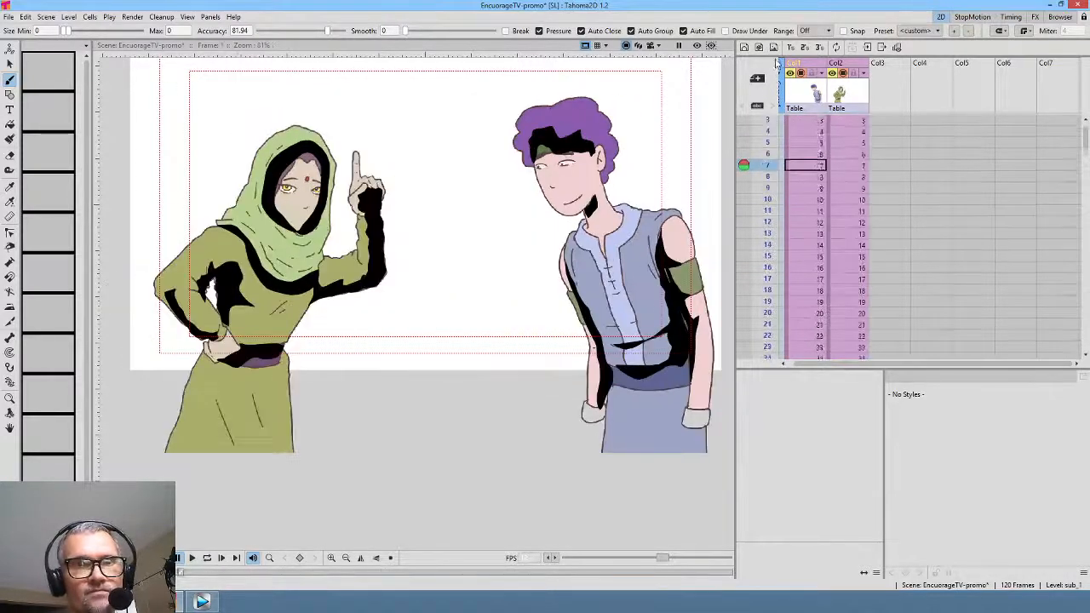
- Compare the preview of frame 1 with the normal working view of both characters
click(697, 46)
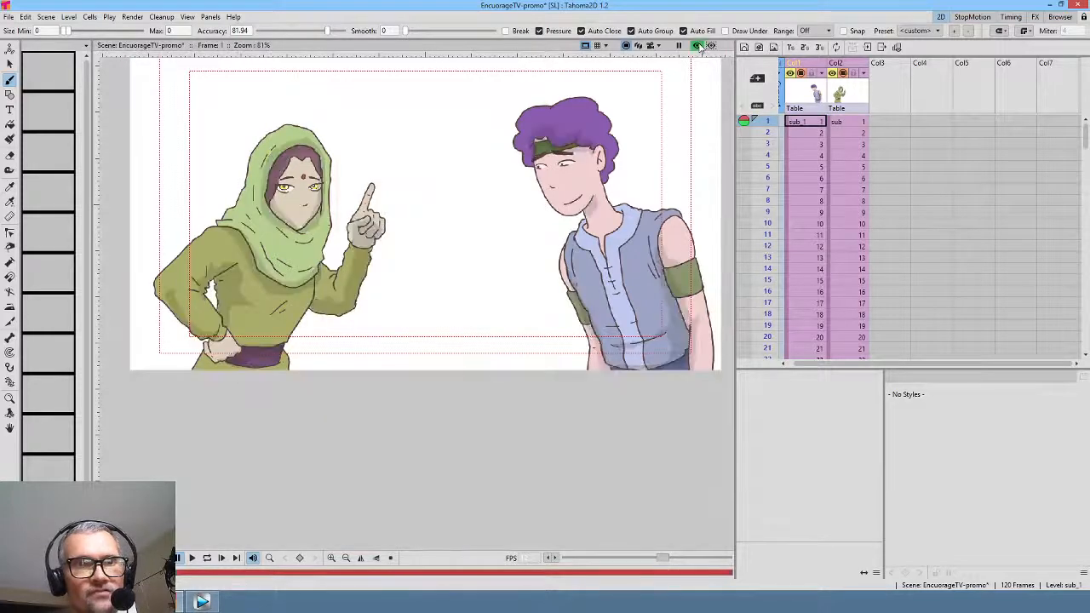
click(698, 46)
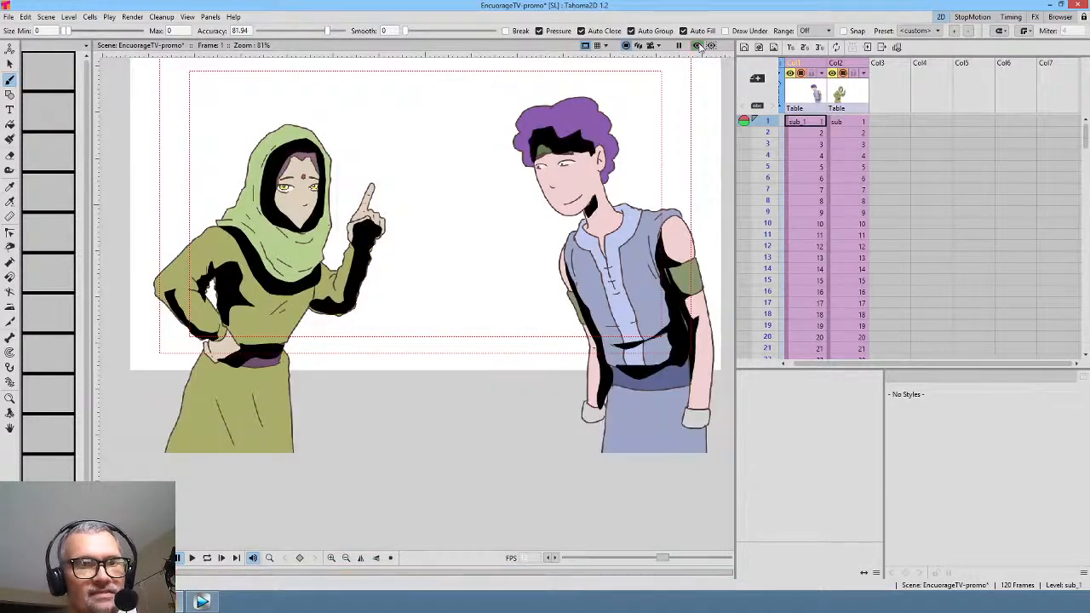
click(698, 46)
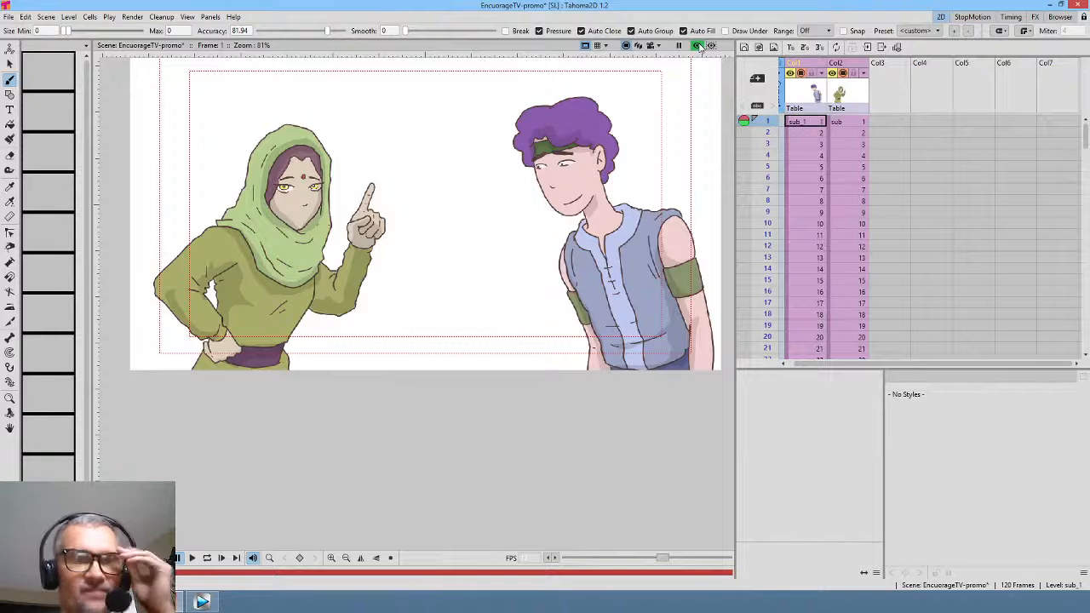
click(698, 46)
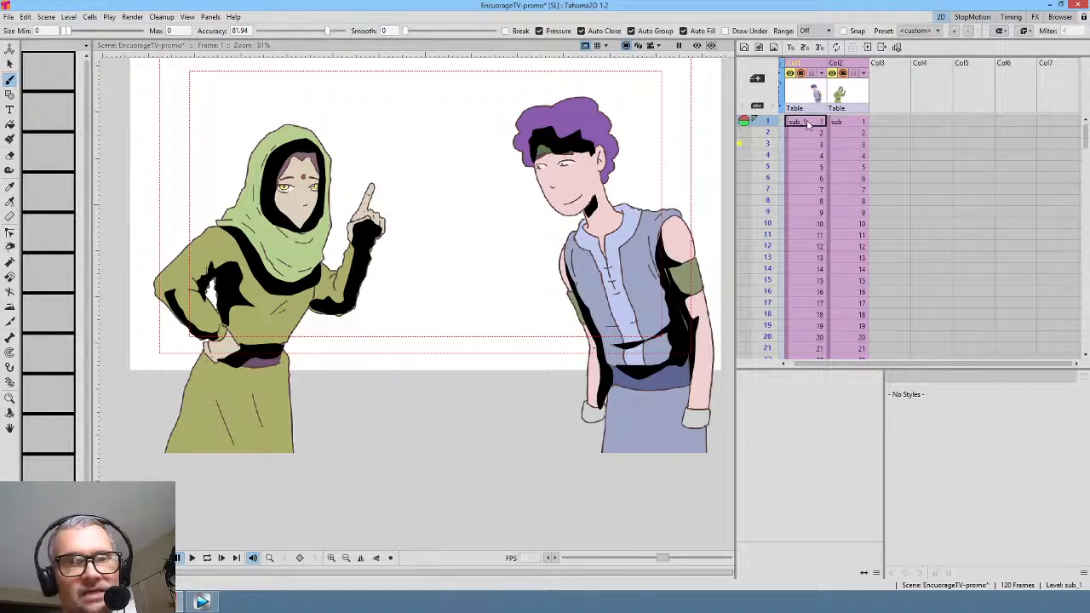
- Try lowering the alpha of color_1 to 73 on the ED shading level inside the purple-haired character's sub-scene
click(843, 97)
click(816, 99)
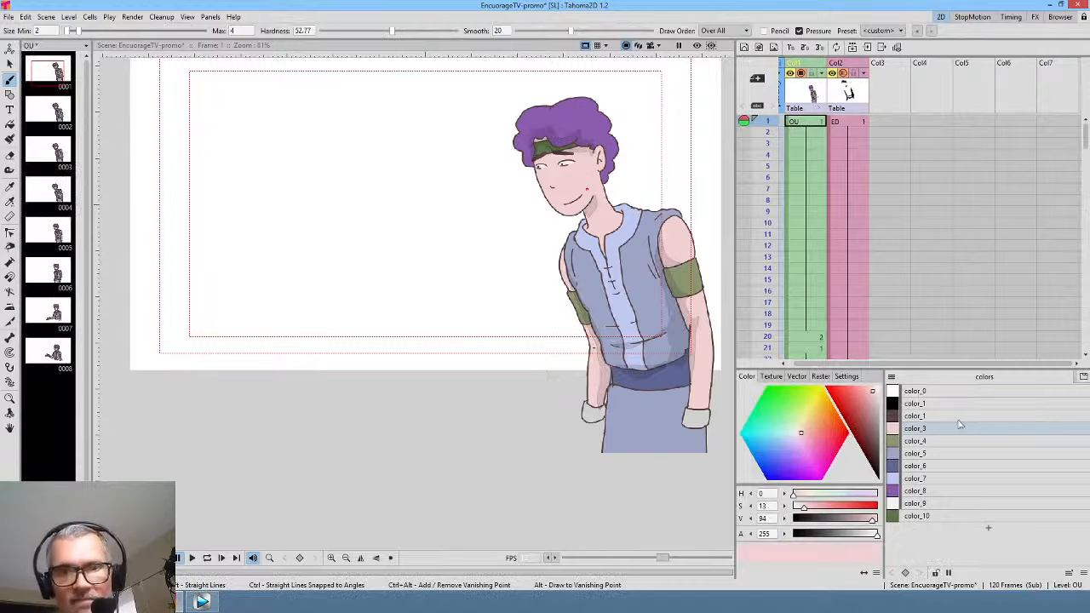
click(853, 101)
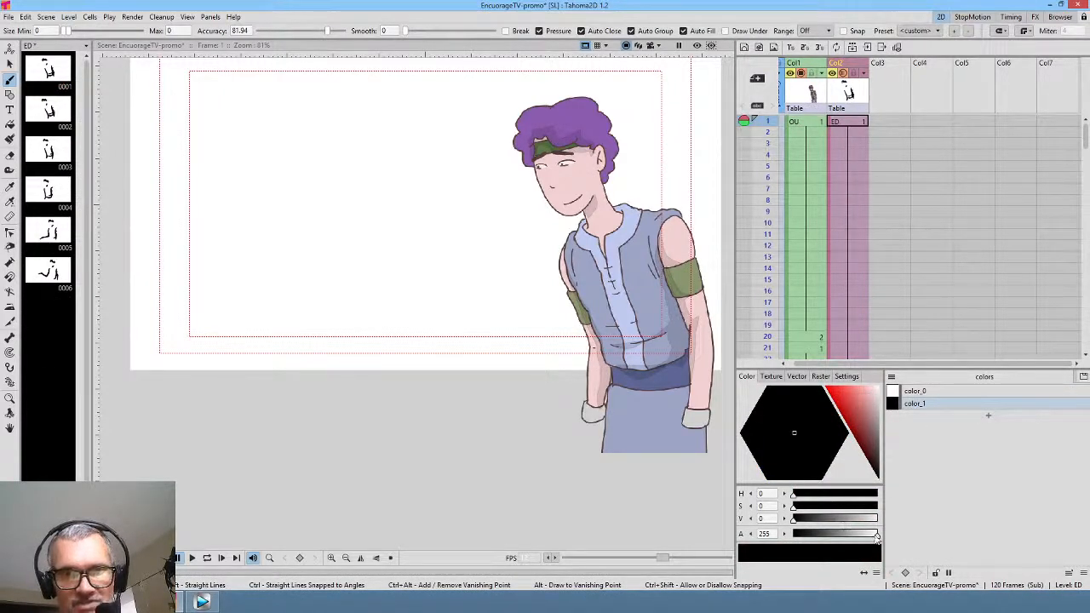
drag(876, 535, 817, 537)
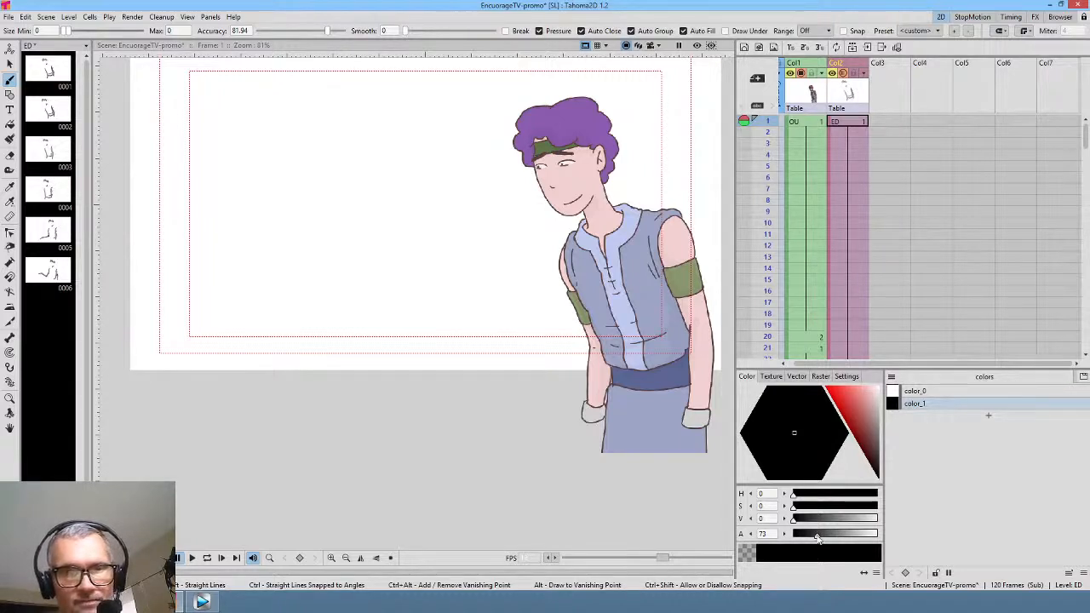
drag(817, 537, 917, 552)
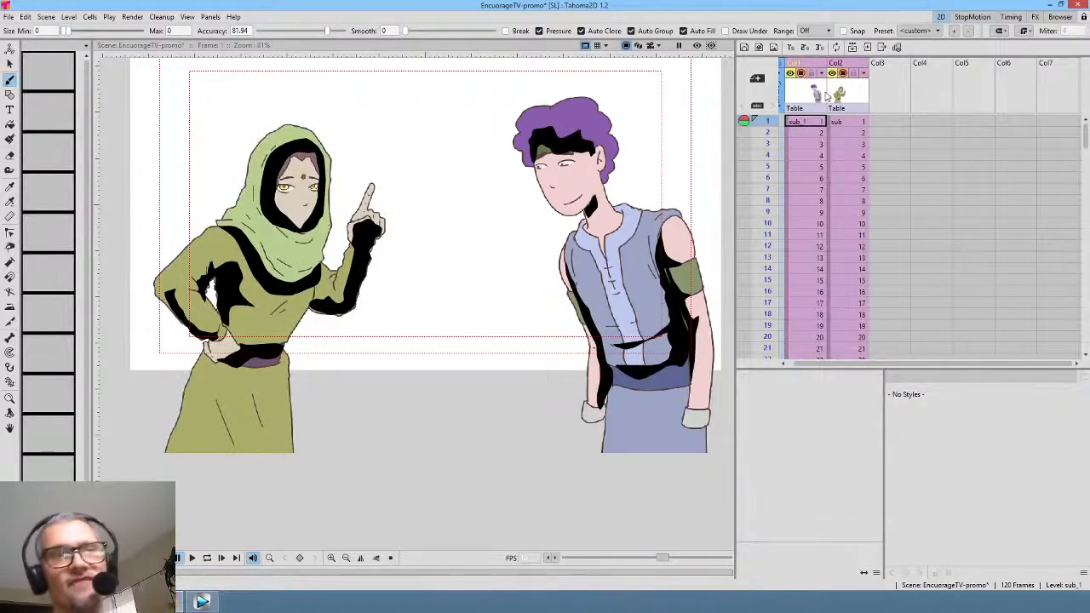
- Preview frame 1 of the main scene again to check the shading on both characters, and return to the working view
click(696, 46)
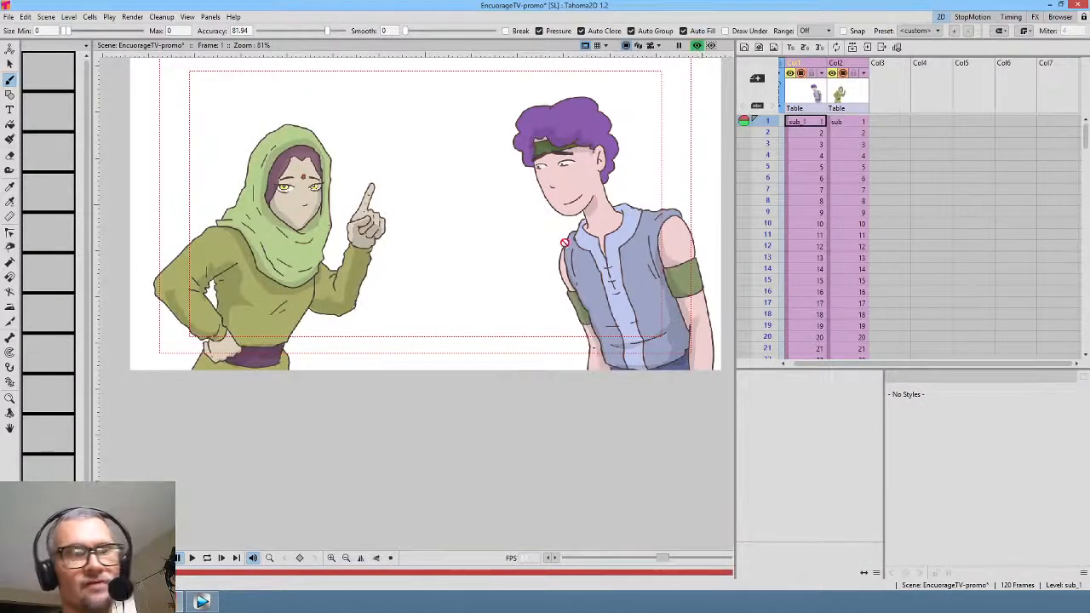
scroll(594, 228, up, 1)
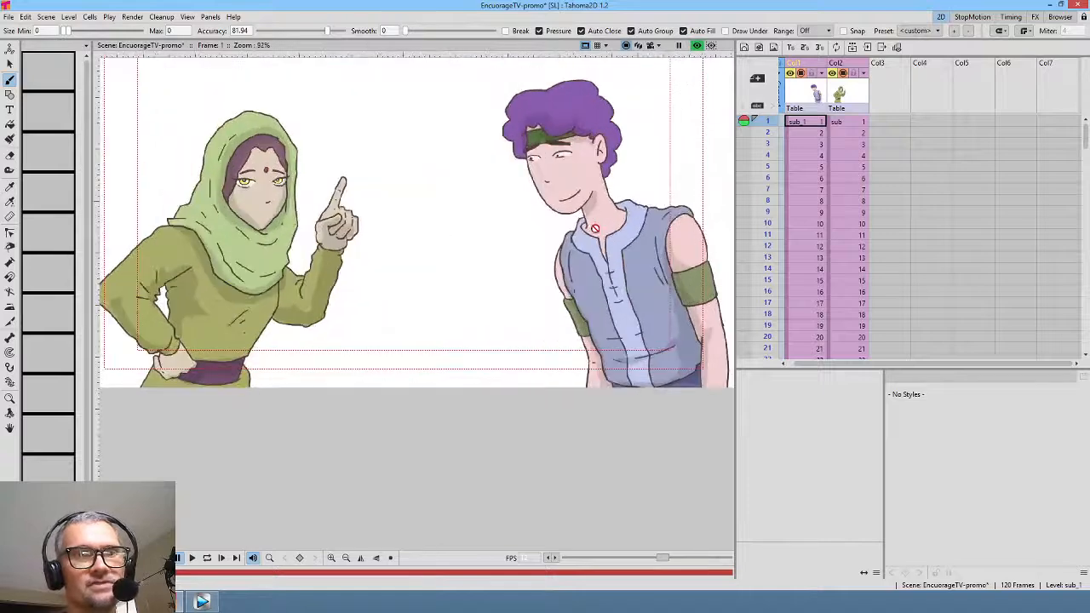
click(696, 46)
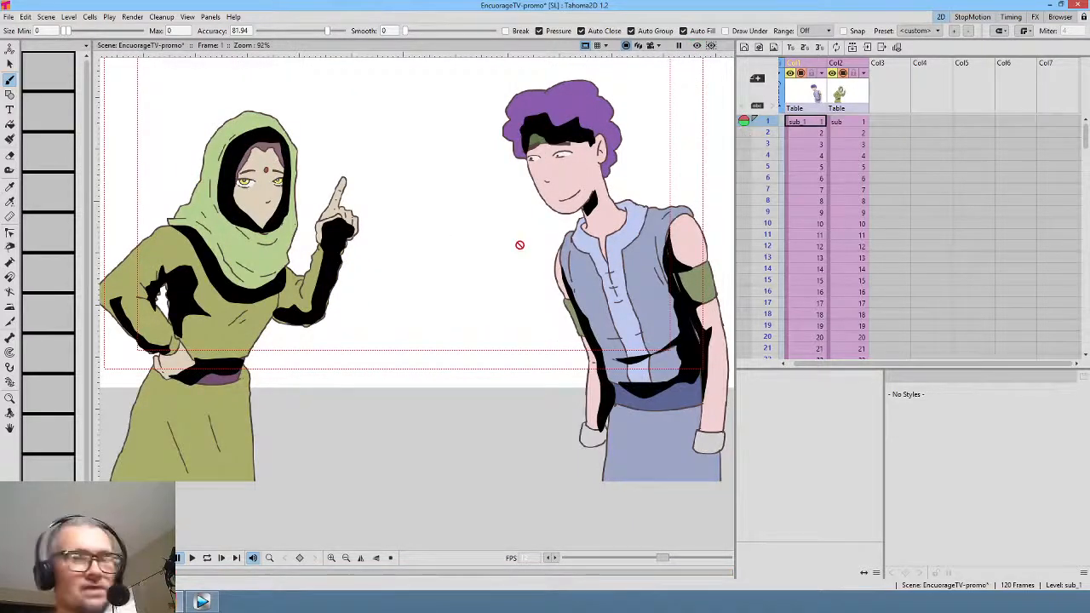
key(p)
scroll(511, 278, down, 2)
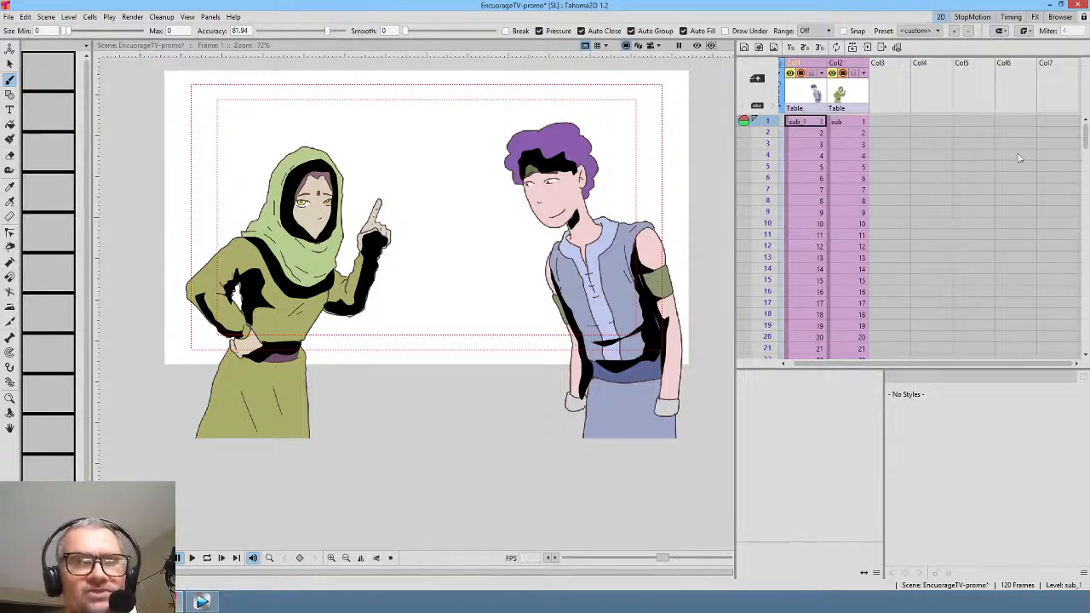
- Open the purple-haired character's sub-scene to view its line and shading columns, and return to the main scene
click(814, 93)
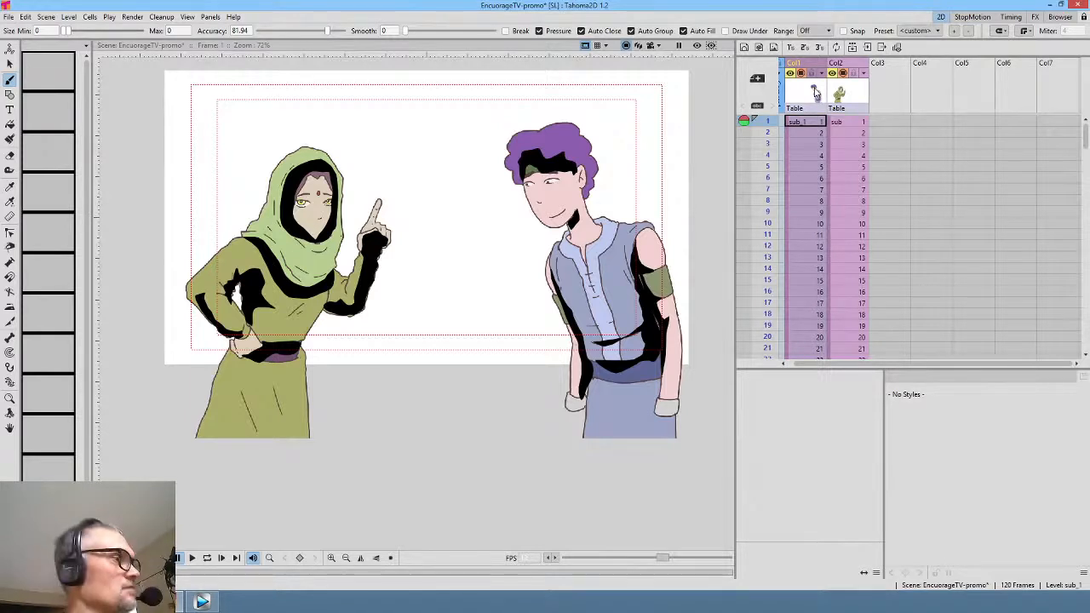
double_click(815, 93)
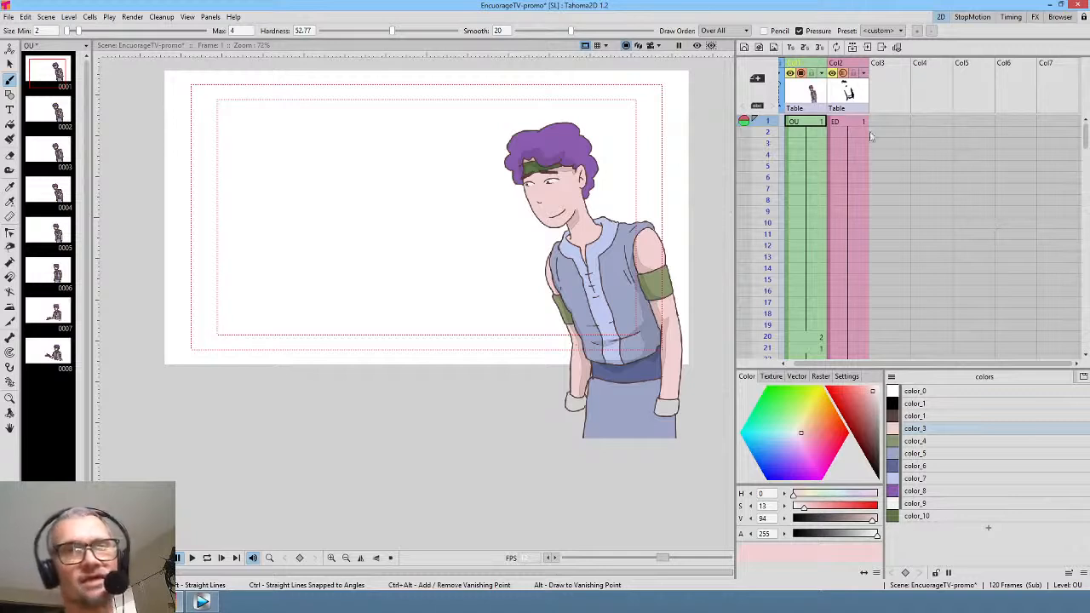
click(815, 125)
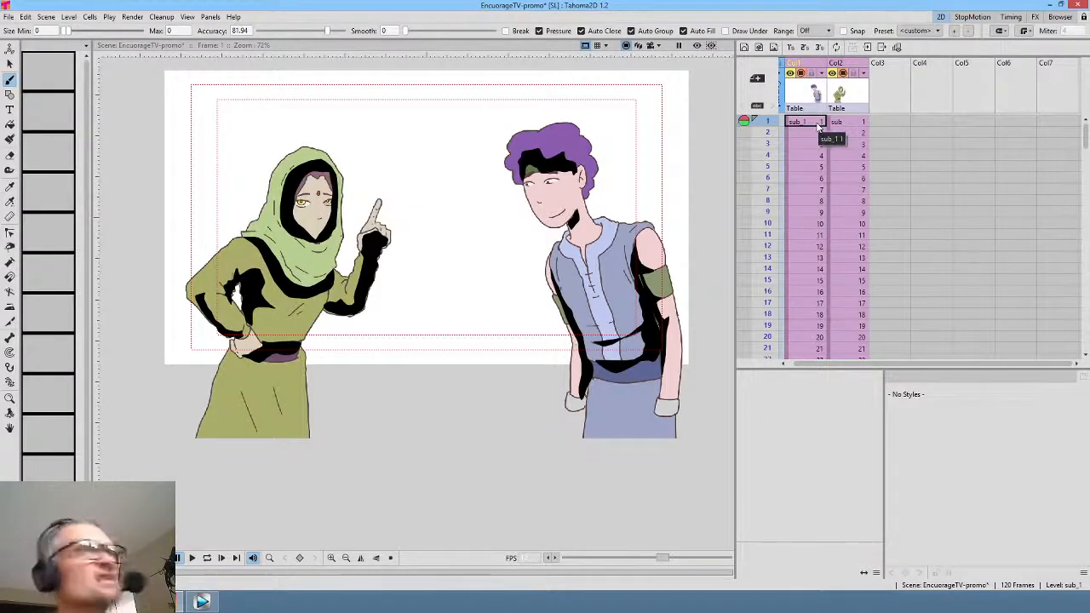
- Play the main scene's animation to review both characters' movement, and stop the playback
key(p)
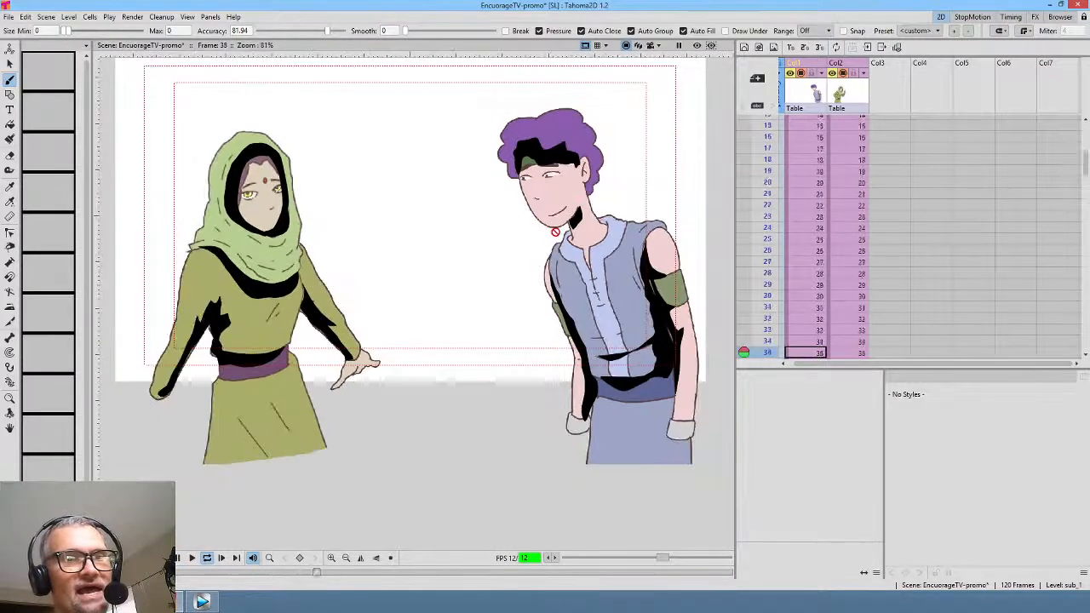
key(l)
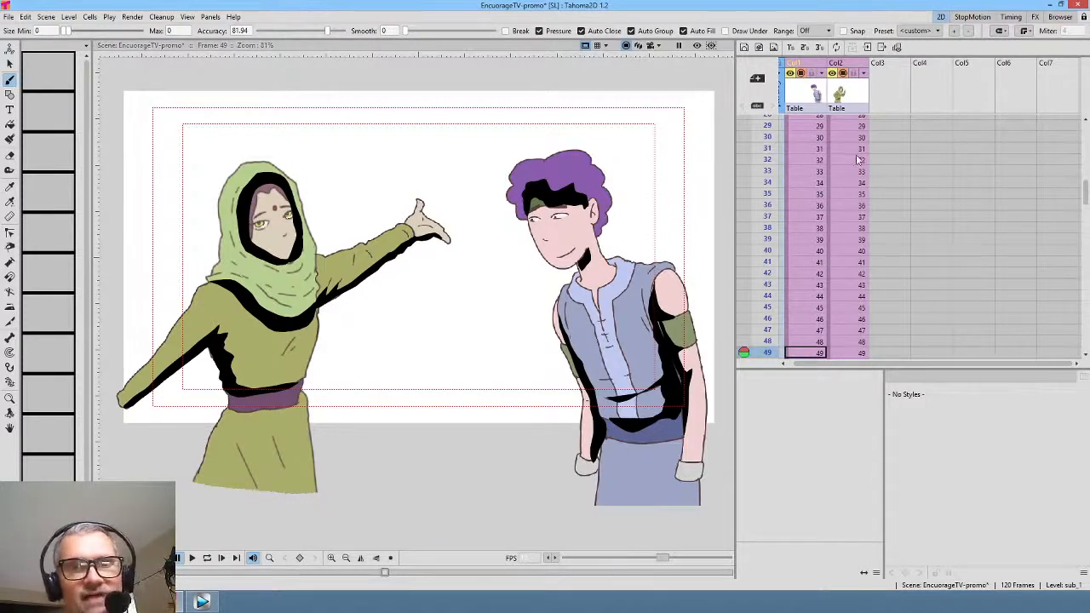
- Open the purple-haired character's sub-scene and examine the face and neck drawings up close at frames 1, 20 and 21
scroll(860, 162, up, 5)
click(813, 124)
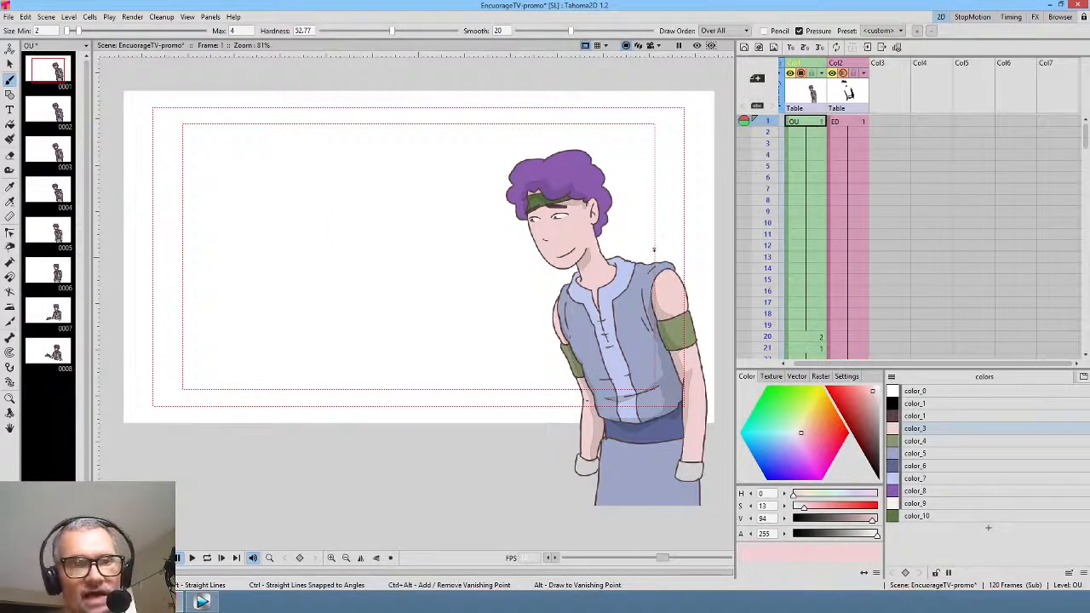
scroll(638, 268, up, 5)
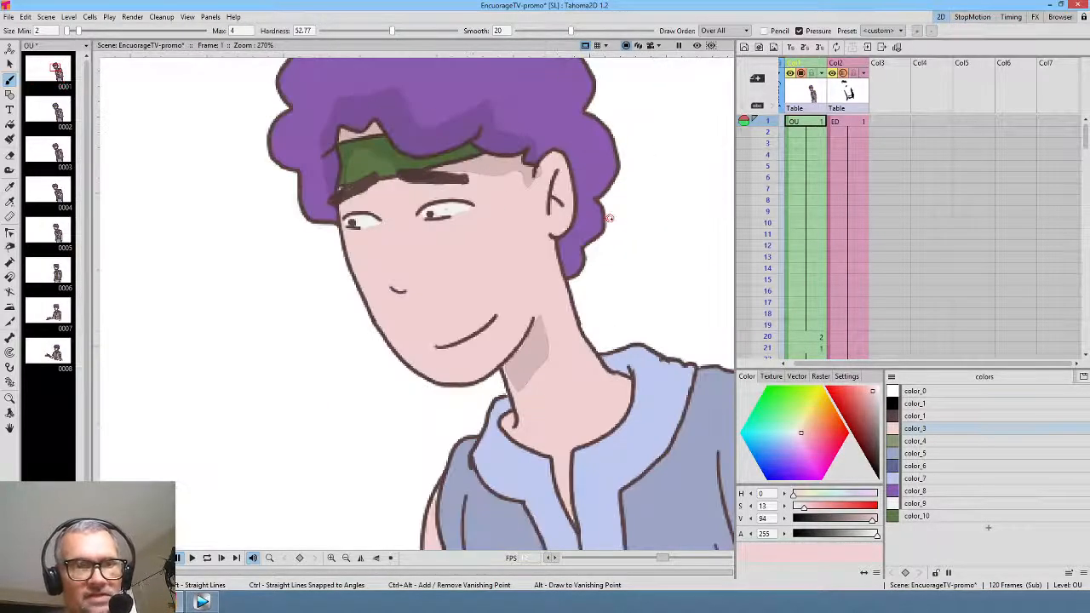
click(807, 336)
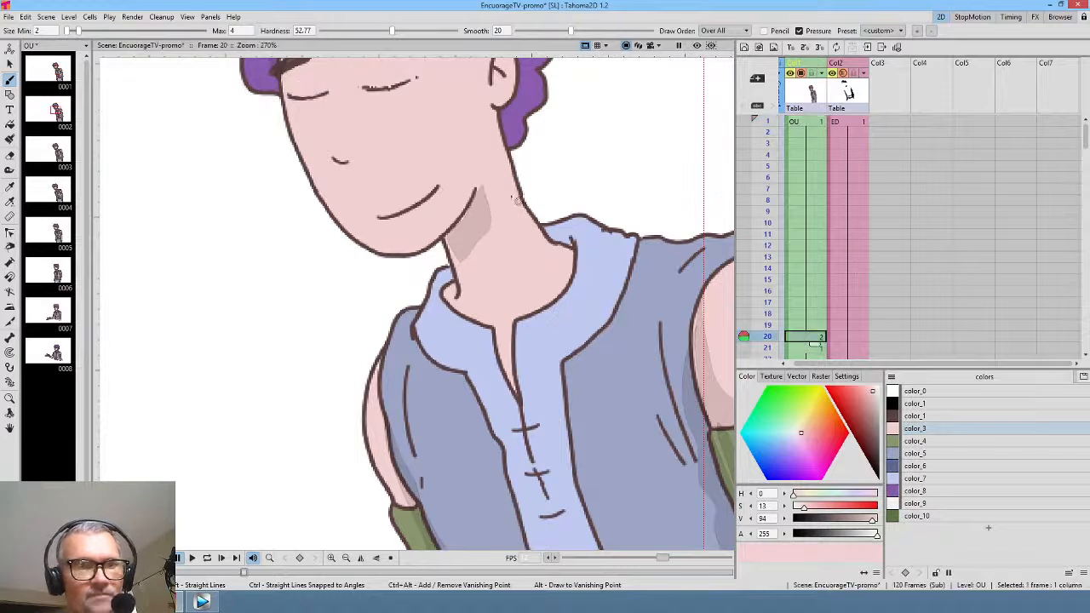
scroll(791, 290, down, 3)
click(804, 212)
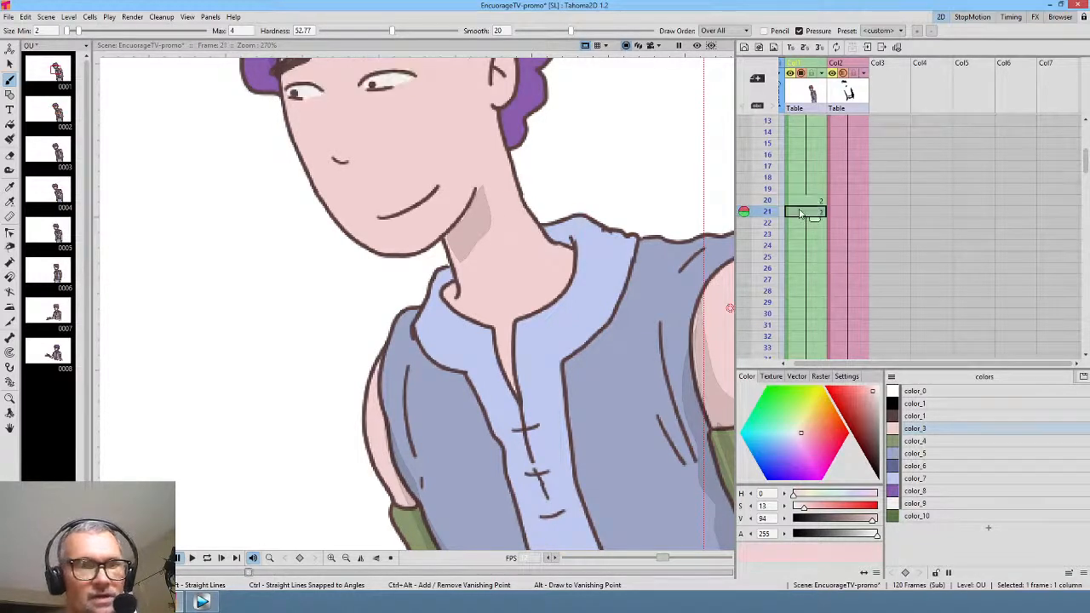
scroll(809, 252, down, 7)
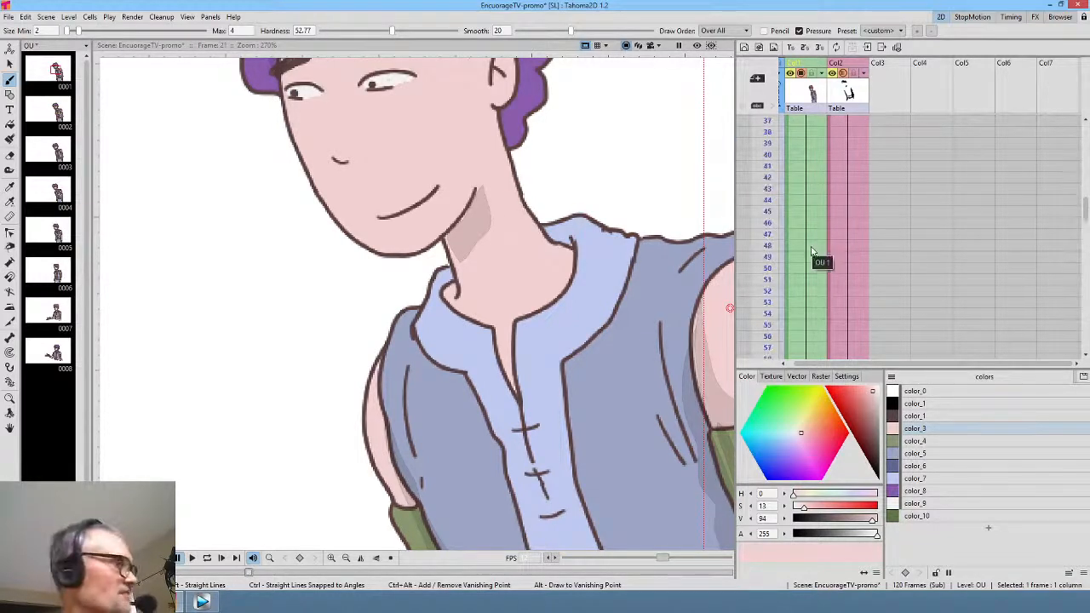
- Step through the character's successive line drawings to frame 75 and compare its neck outline with the previous drawing
key(period)
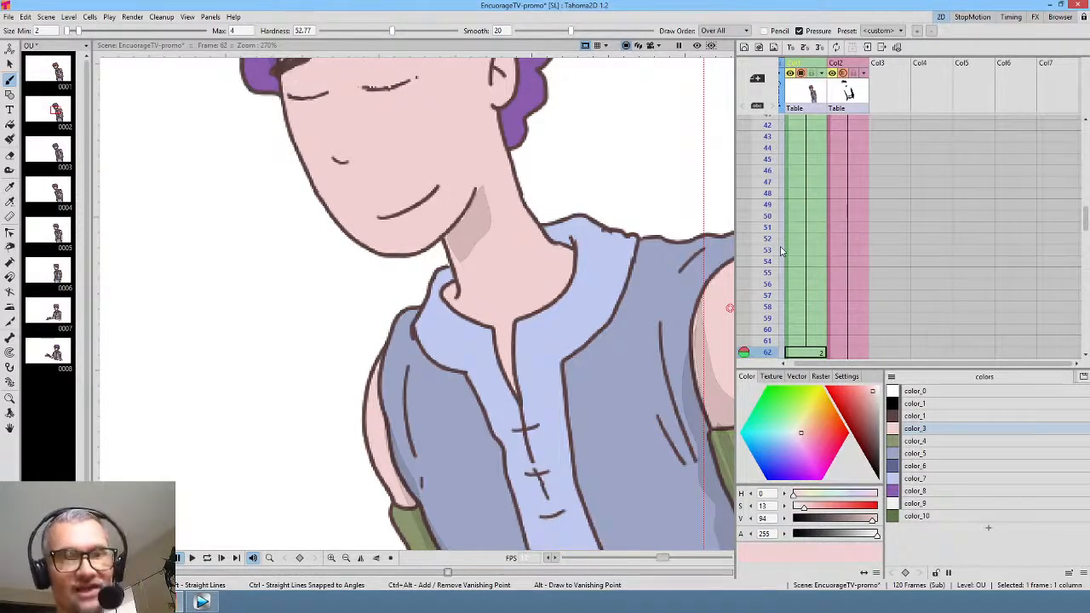
key(period)
key(period)
key(period)
key(period)
key(period)
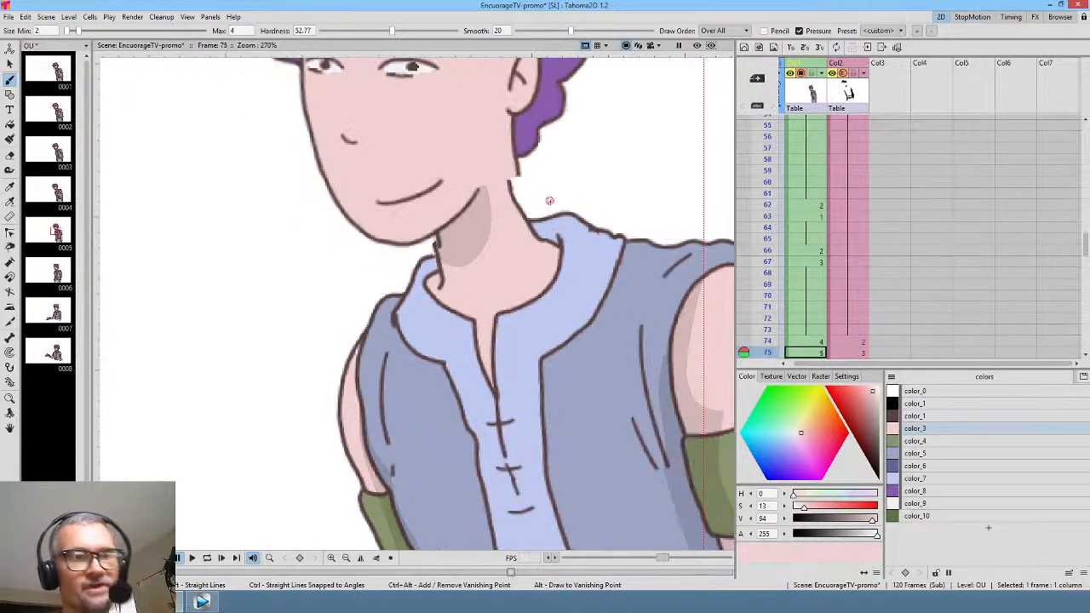
scroll(547, 201, up, 2)
scroll(561, 196, down, 1)
drag(563, 225, 566, 237)
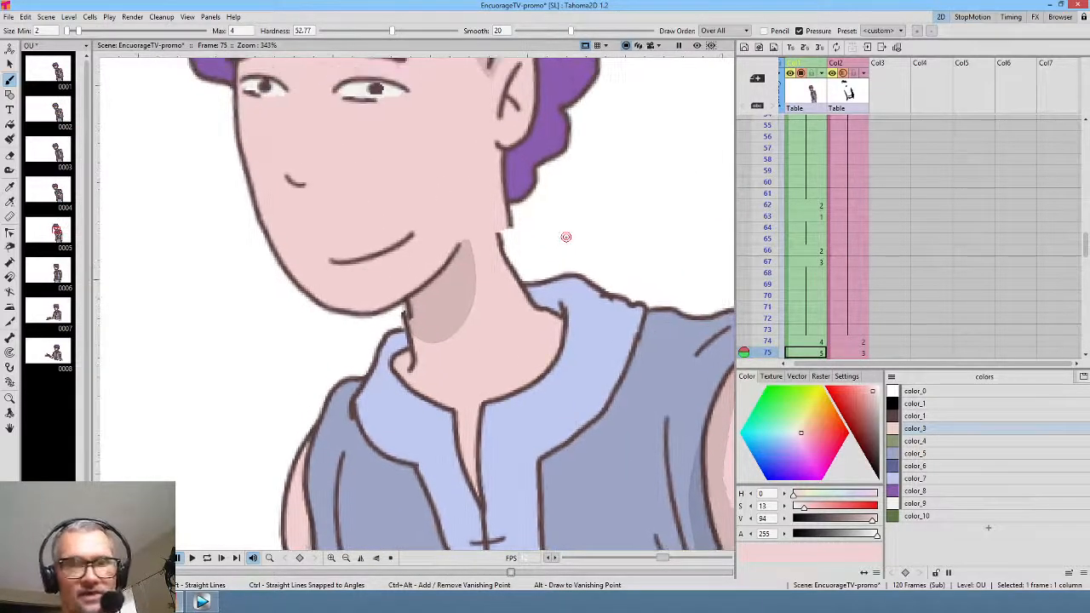
key(comma)
key(period)
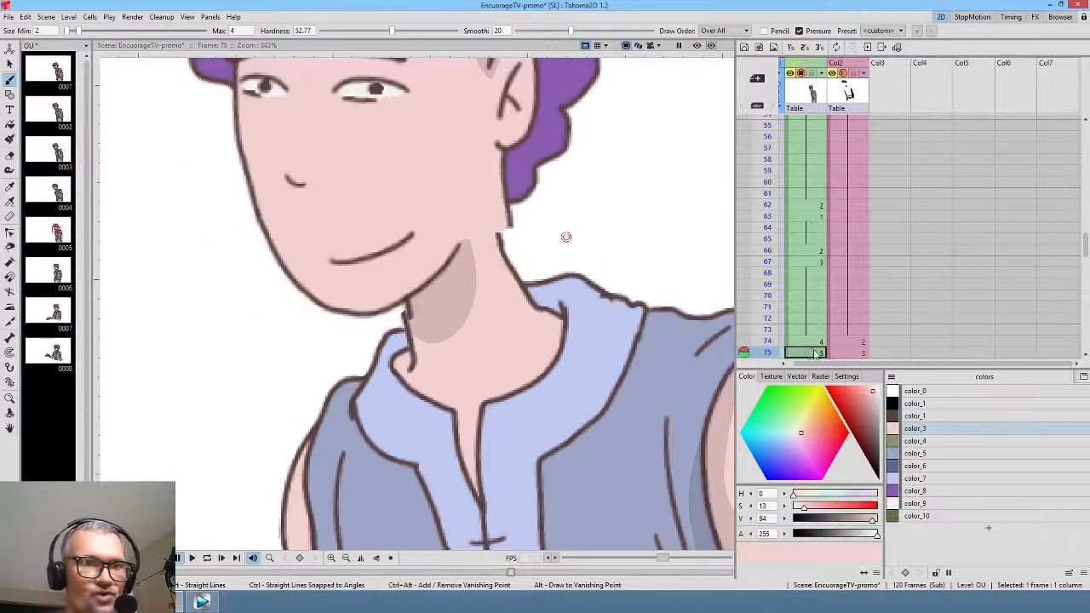
- Erase the broken outlines along both sides of the character's neck on frames 75 and 76
key(a)
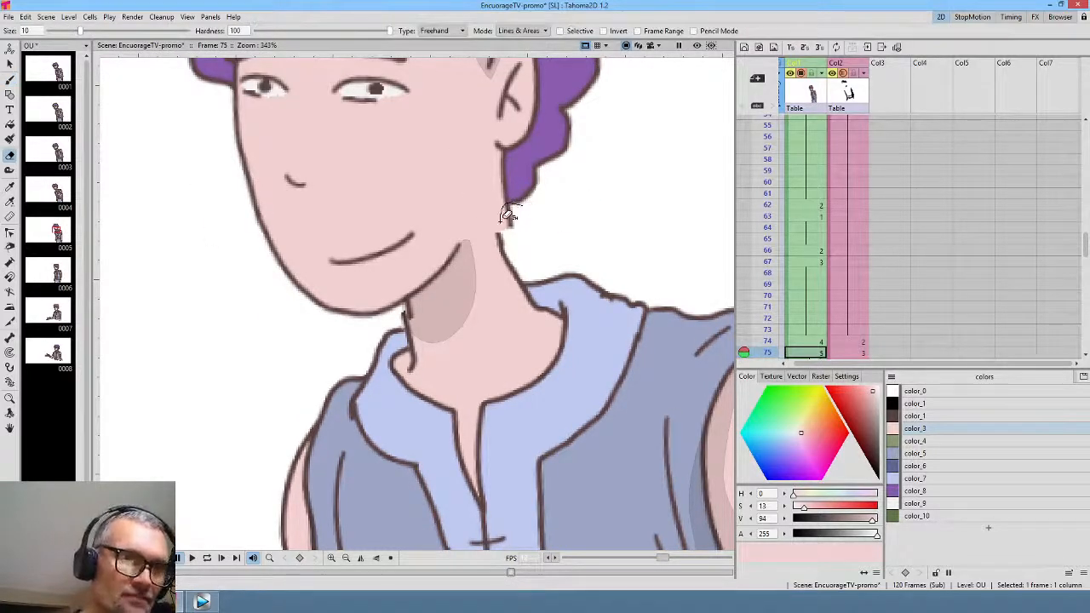
mouse_move(507, 226)
mouse_down()
mouse_move(526, 208)
mouse_move(502, 217)
mouse_move(514, 272)
mouse_move(532, 281)
mouse_move(537, 208)
mouse_up()
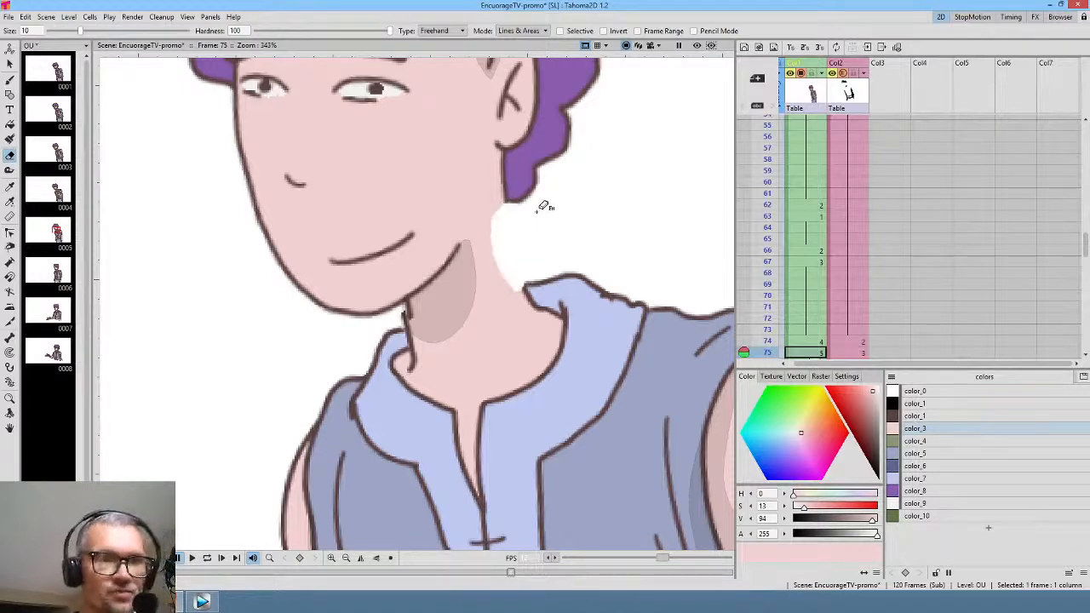
drag(407, 316, 424, 288)
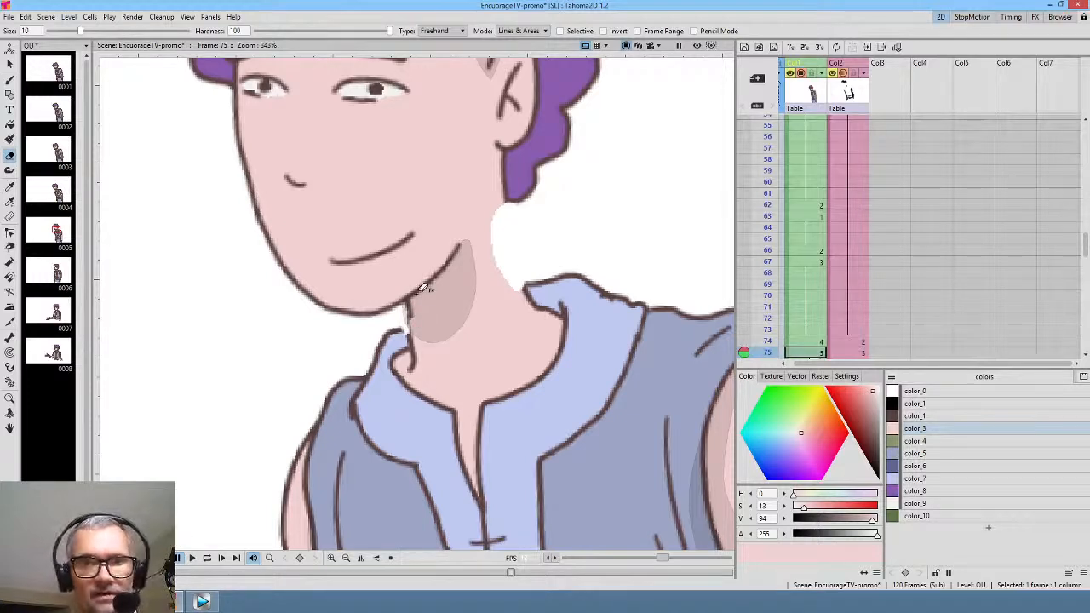
key(period)
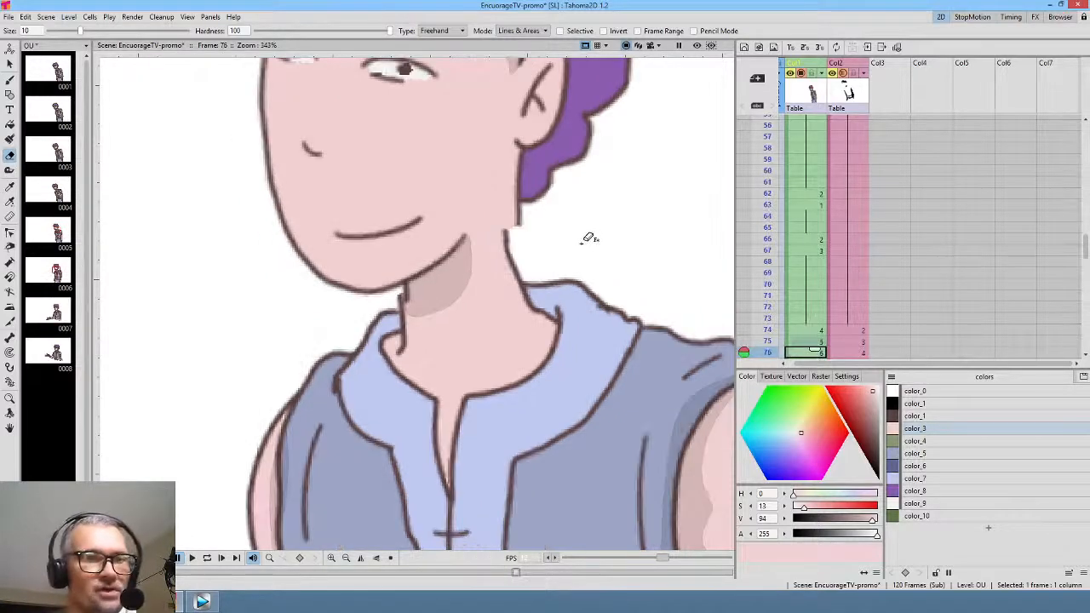
mouse_move(531, 201)
mouse_down()
mouse_move(516, 214)
mouse_move(508, 265)
mouse_move(526, 284)
mouse_move(530, 220)
mouse_up()
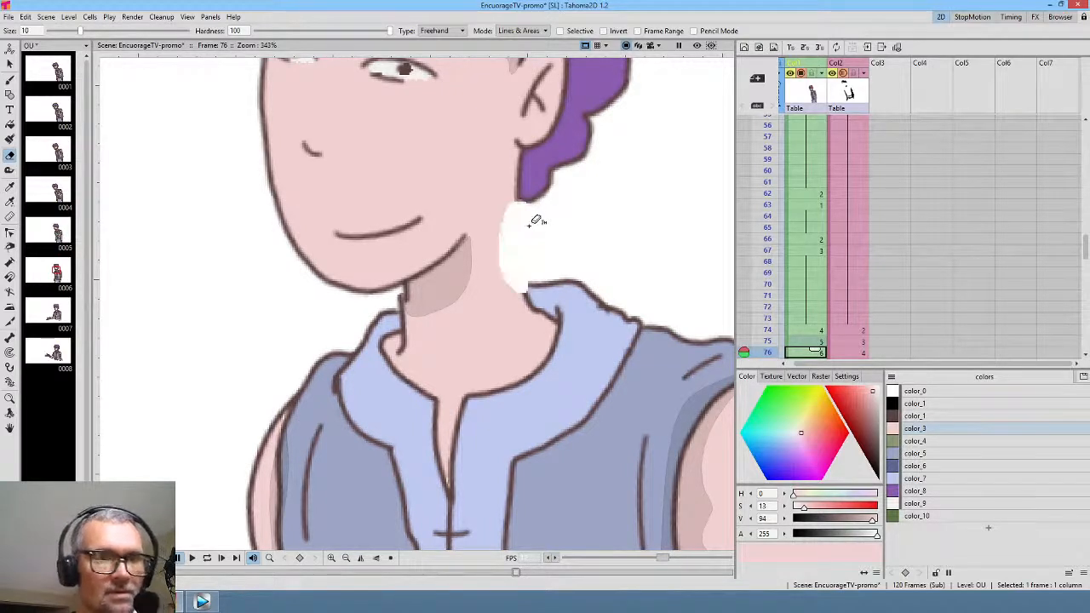
mouse_move(407, 285)
mouse_down()
mouse_move(413, 299)
mouse_move(413, 285)
mouse_up()
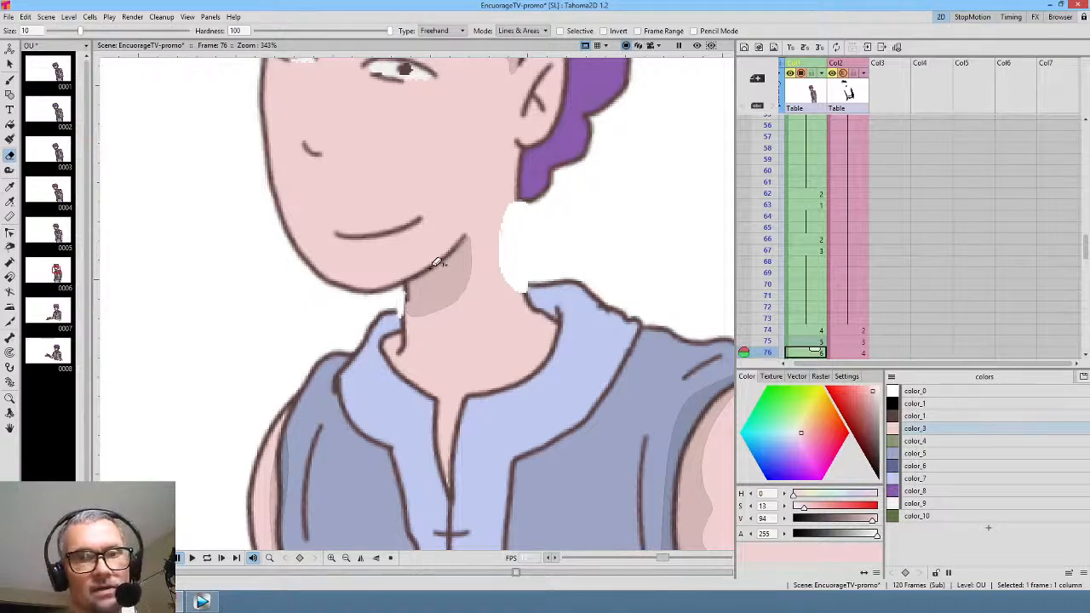
- Erase the broken neck outline just below the hair on frame 77, and check the neck on frame 78
key(period)
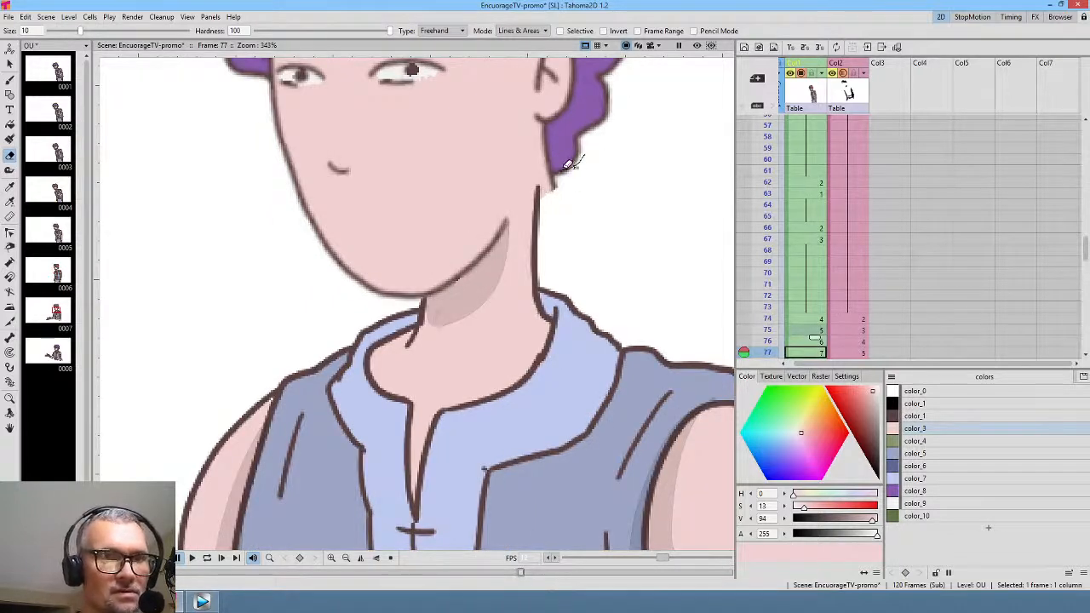
mouse_move(565, 167)
mouse_down()
mouse_move(543, 177)
mouse_move(534, 199)
mouse_move(538, 221)
mouse_move(563, 223)
mouse_up()
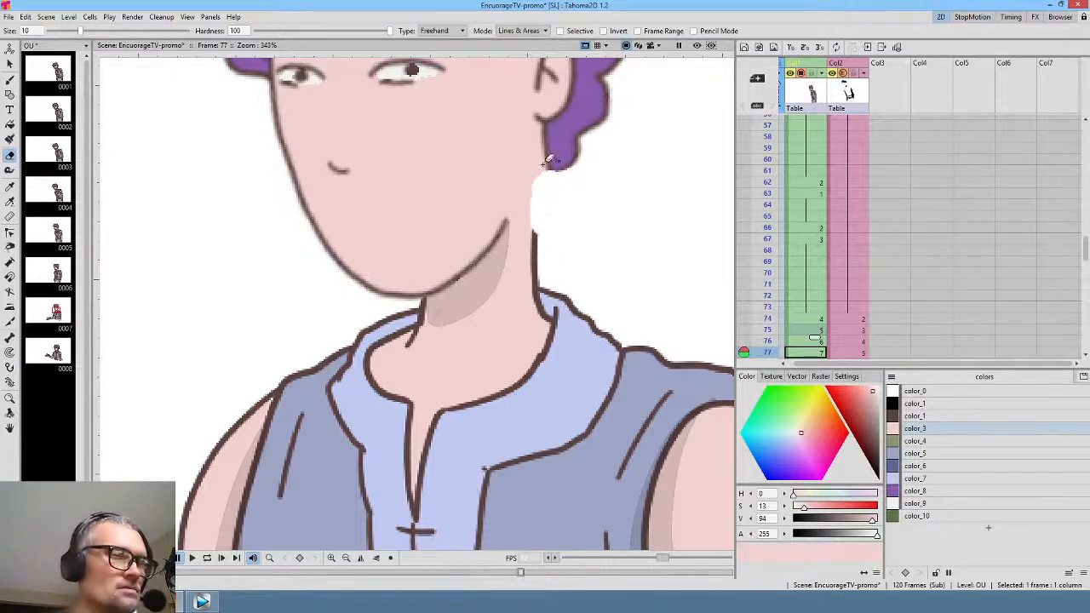
key(period)
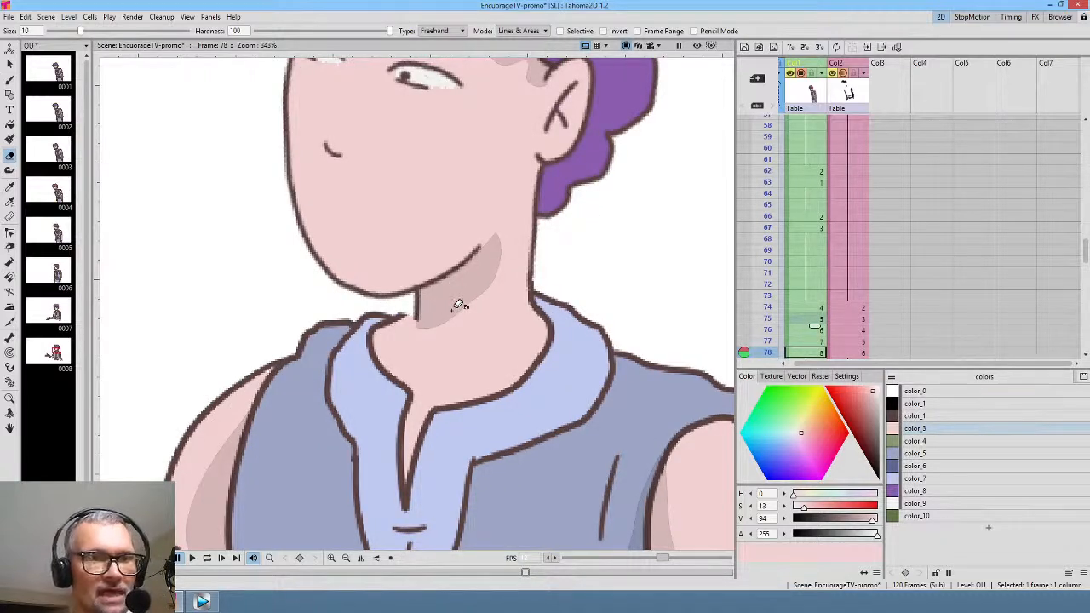
- Redraw the back neck outline from the hair to the collar on frames 77, 76 and 75 with the dark brown color_1 brush
click(925, 418)
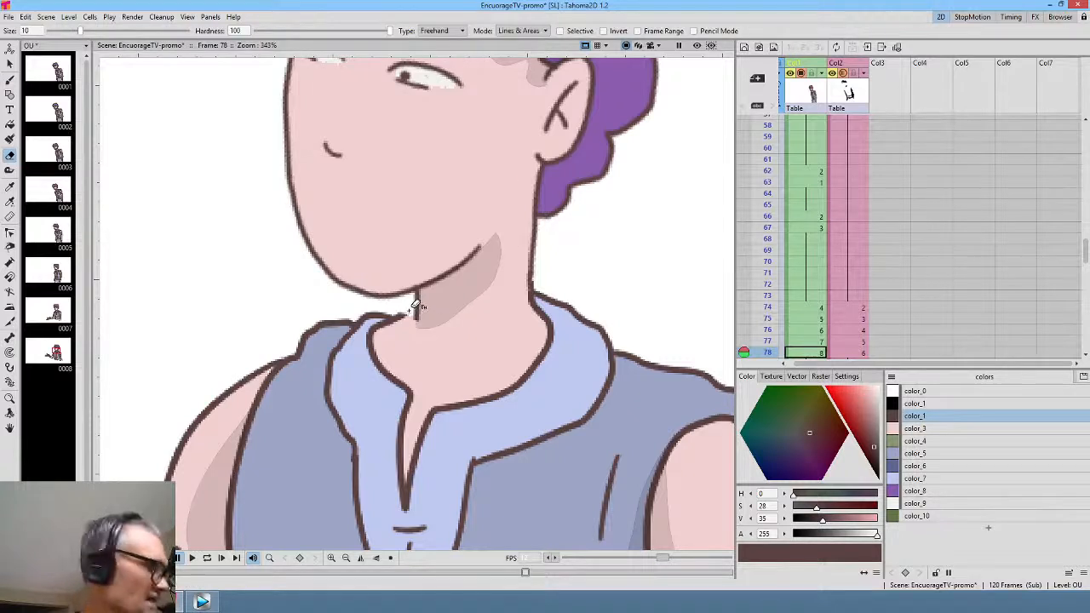
key(b)
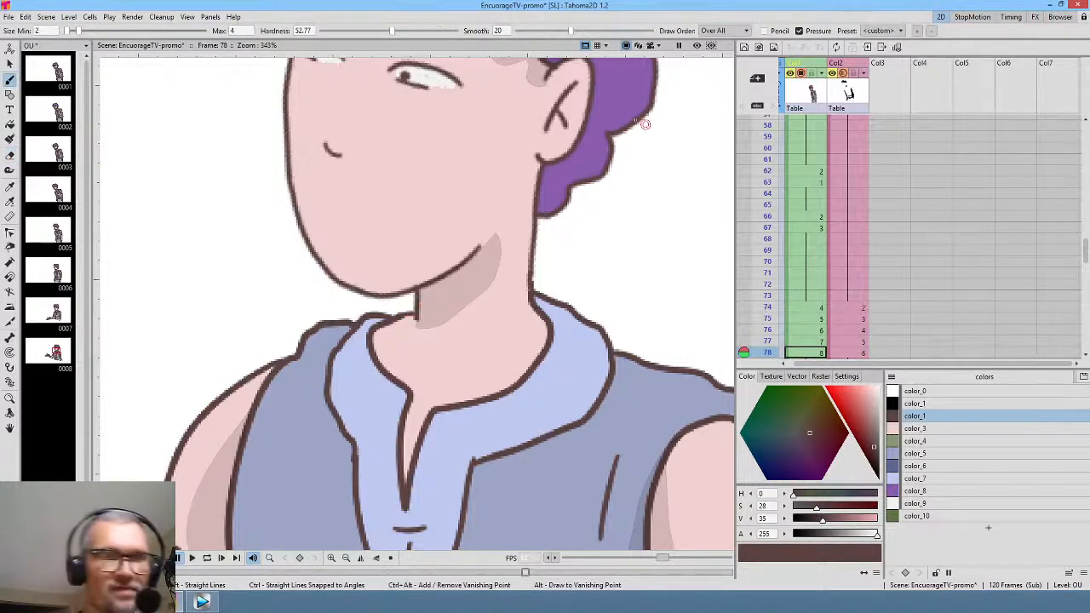
key(Up)
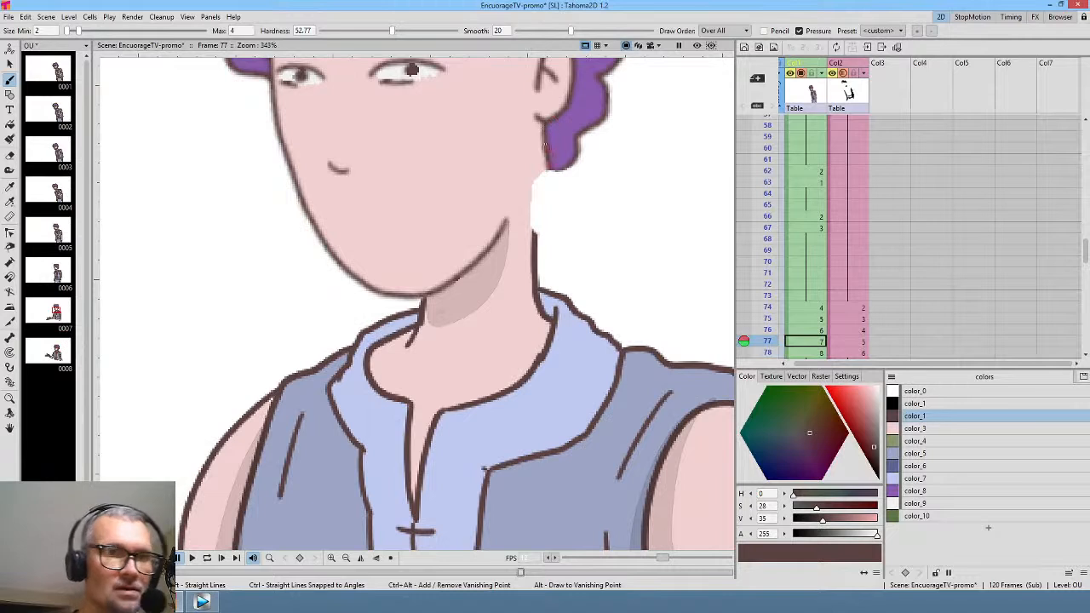
drag(545, 128, 532, 245)
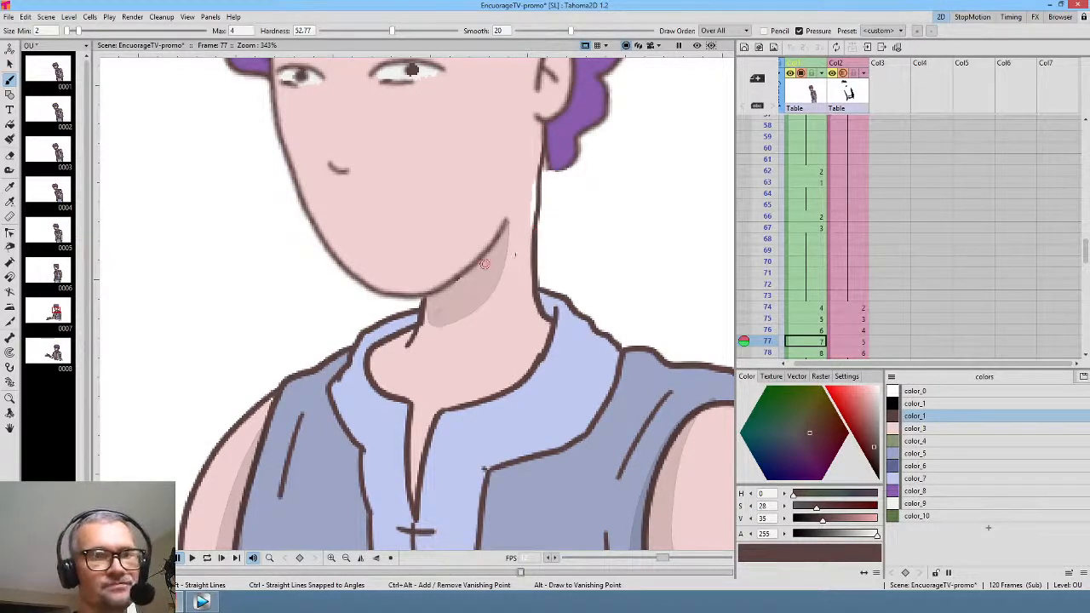
key(Up)
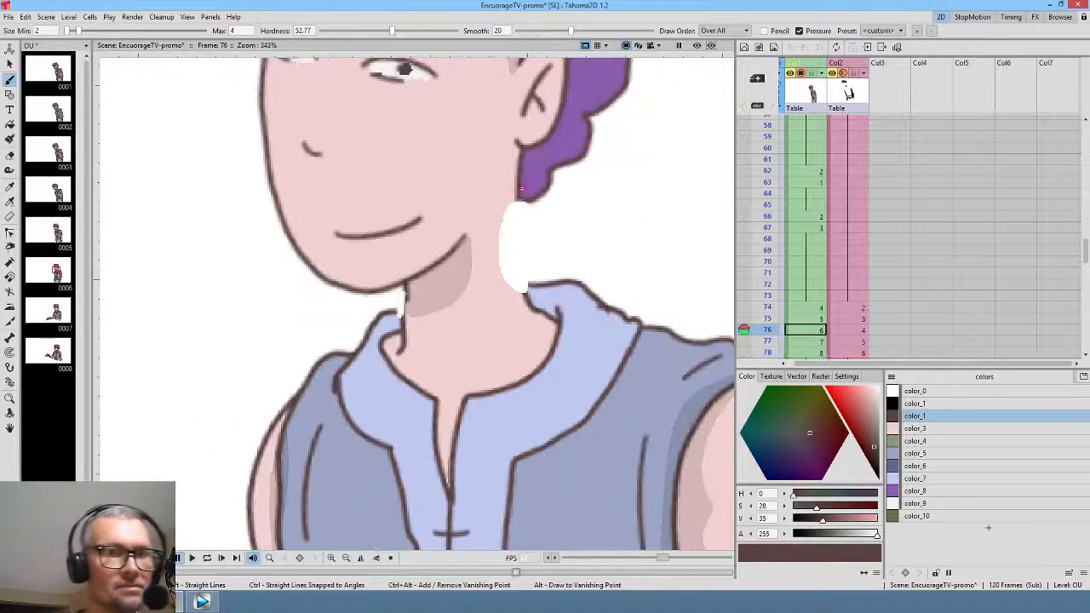
drag(520, 189, 528, 300)
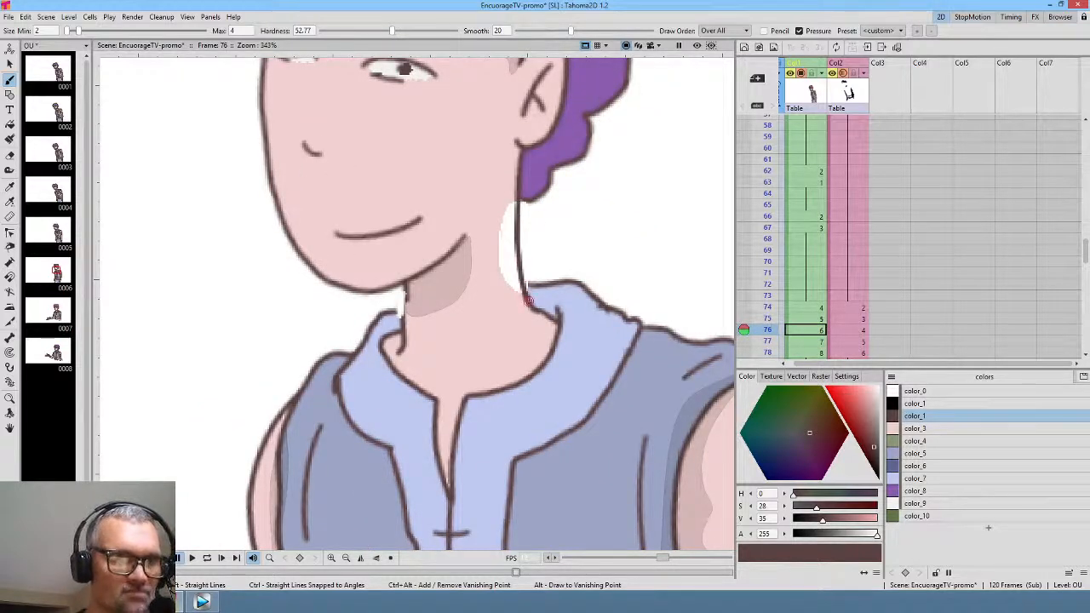
key(Up)
drag(502, 185, 525, 297)
key(Up)
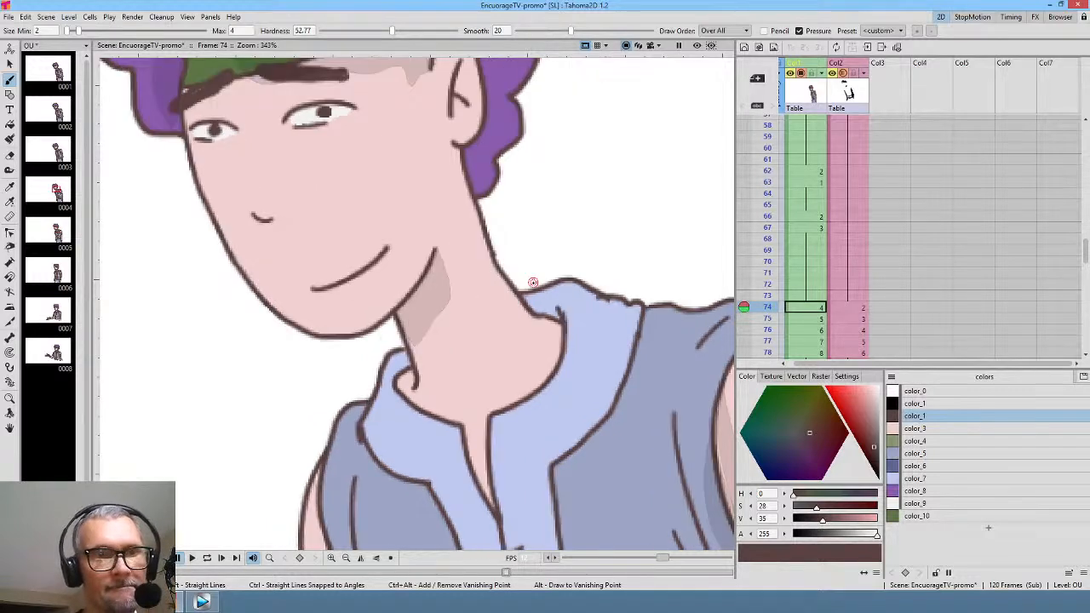
- Fill the erased gaps at the back of the neck with skin color_3 on frames 75, 76 and 77
click(915, 428)
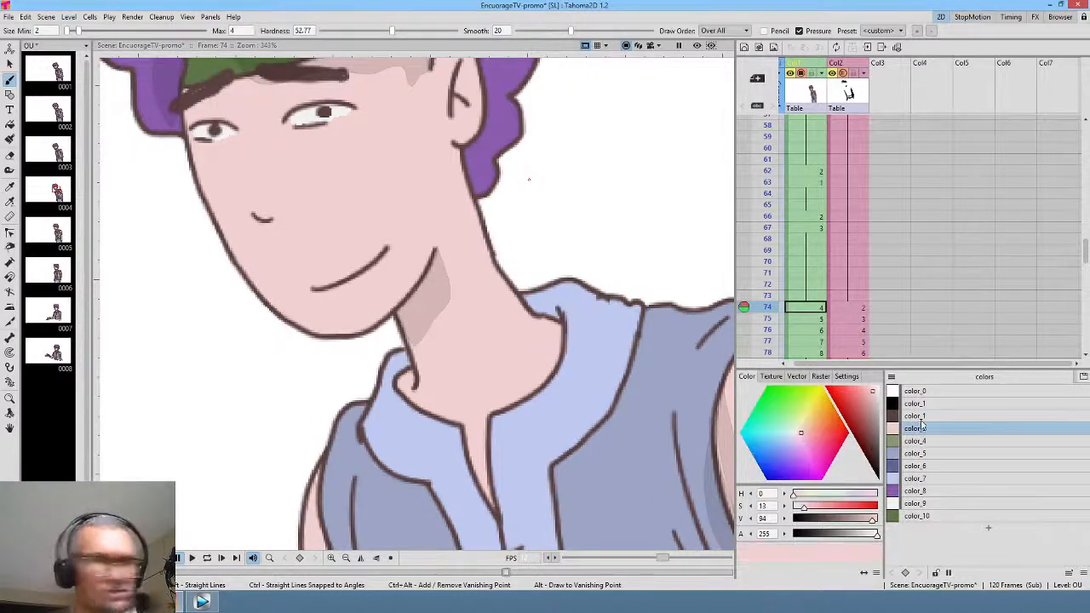
key(f)
key(Down)
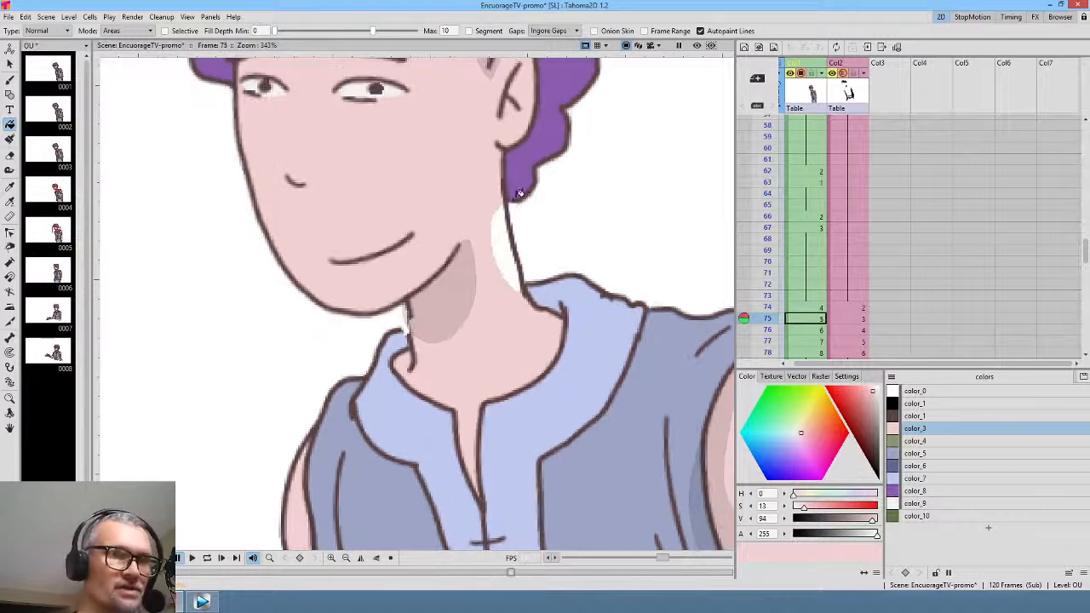
click(512, 239)
key(Down)
click(513, 240)
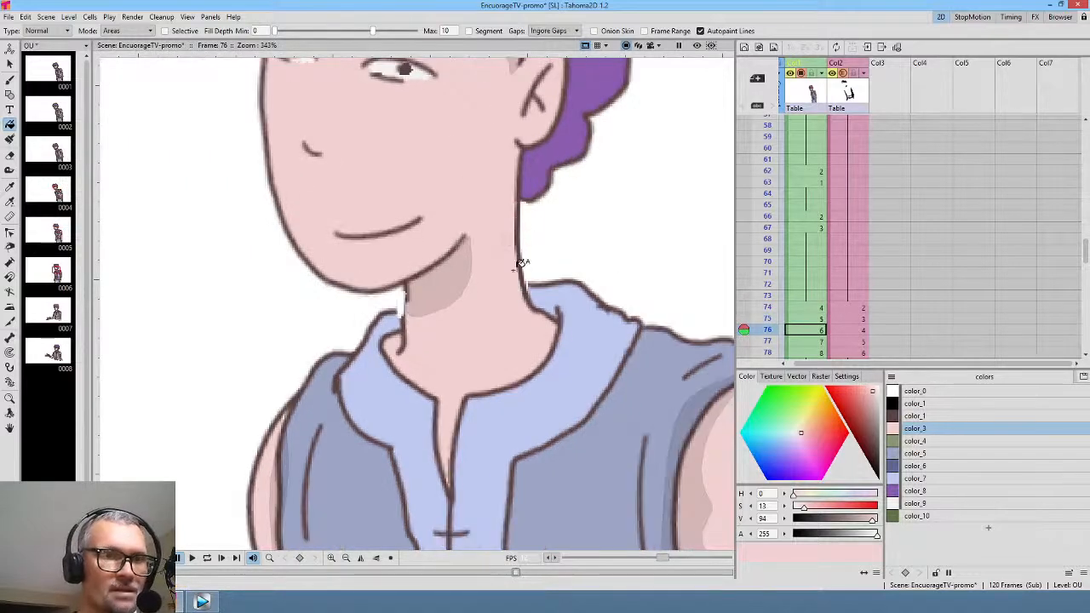
key(Down)
click(536, 194)
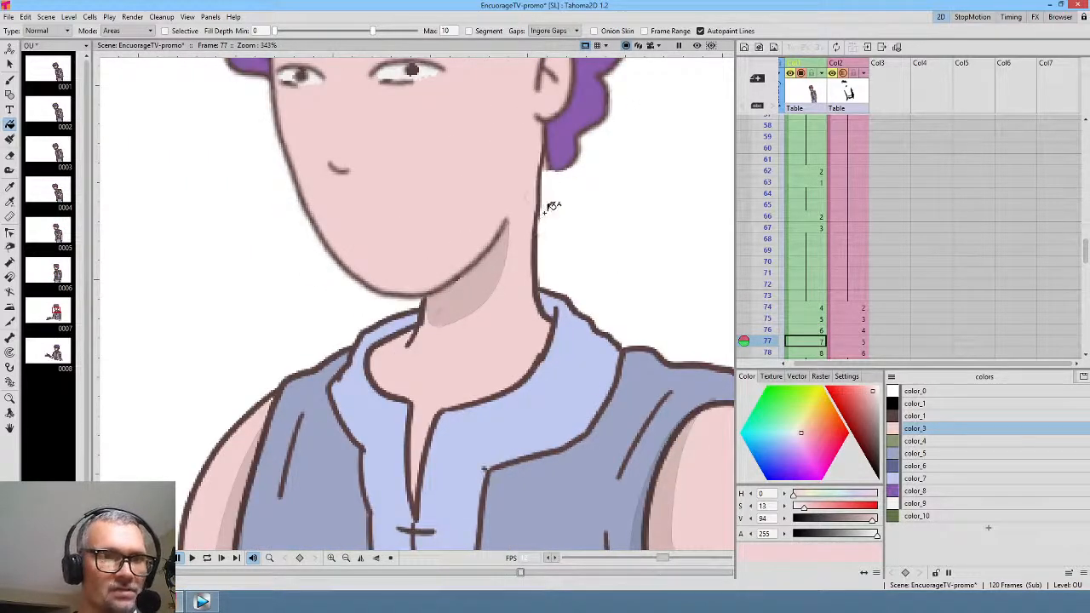
- Return to frame 76 and redraw the front neck outline between chin and collar with the dark brown color_1 brush
key(Down)
key(Up)
key(Up)
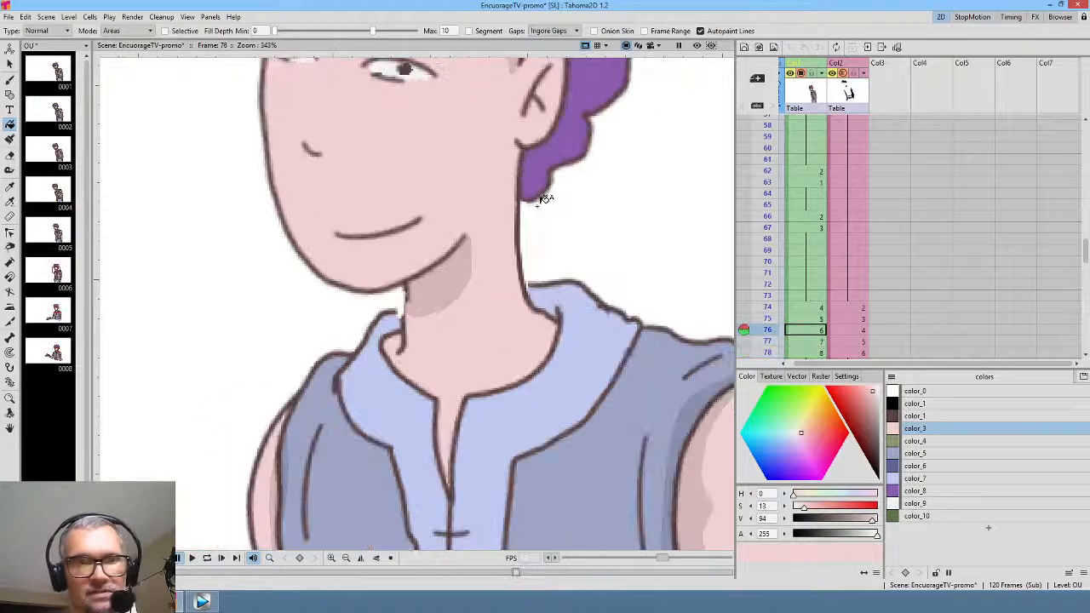
click(923, 416)
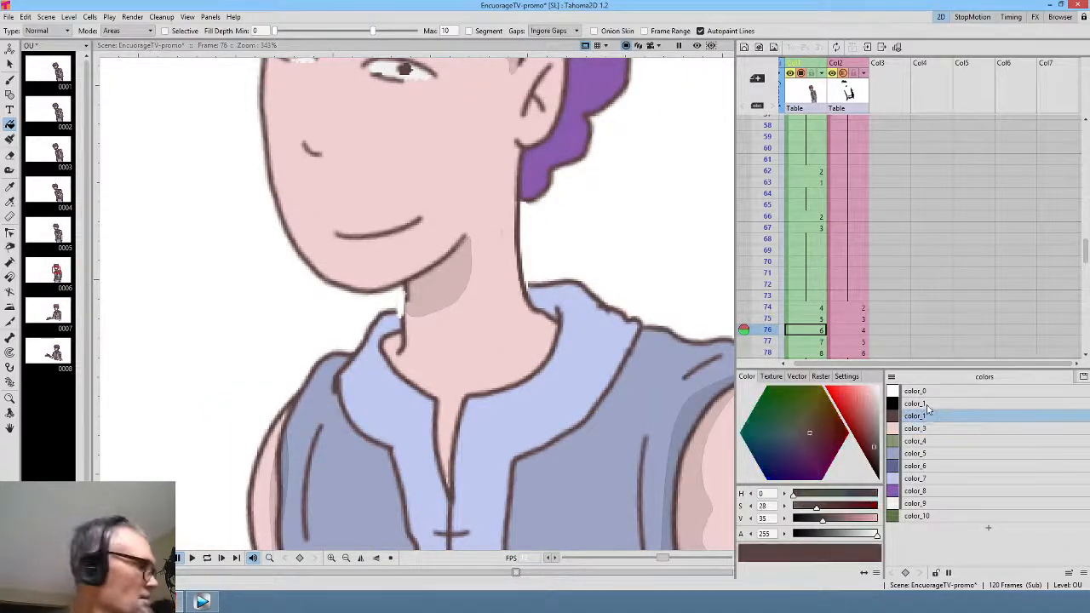
key(b)
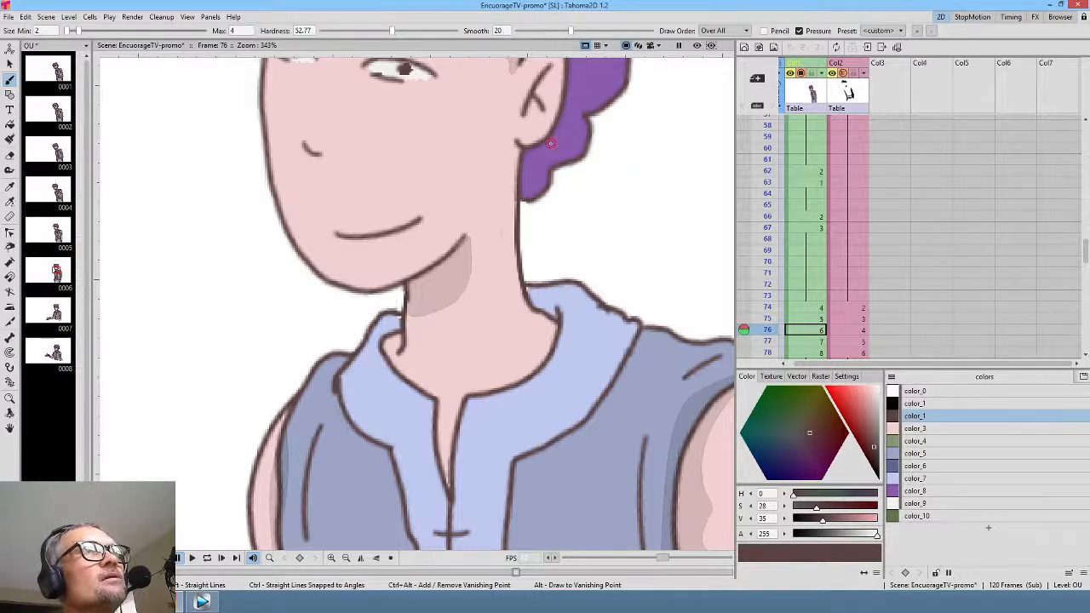
- View more of the figure and compare frames 76 and 75 to check the corrected neck outlines
scroll(551, 143, down, 4)
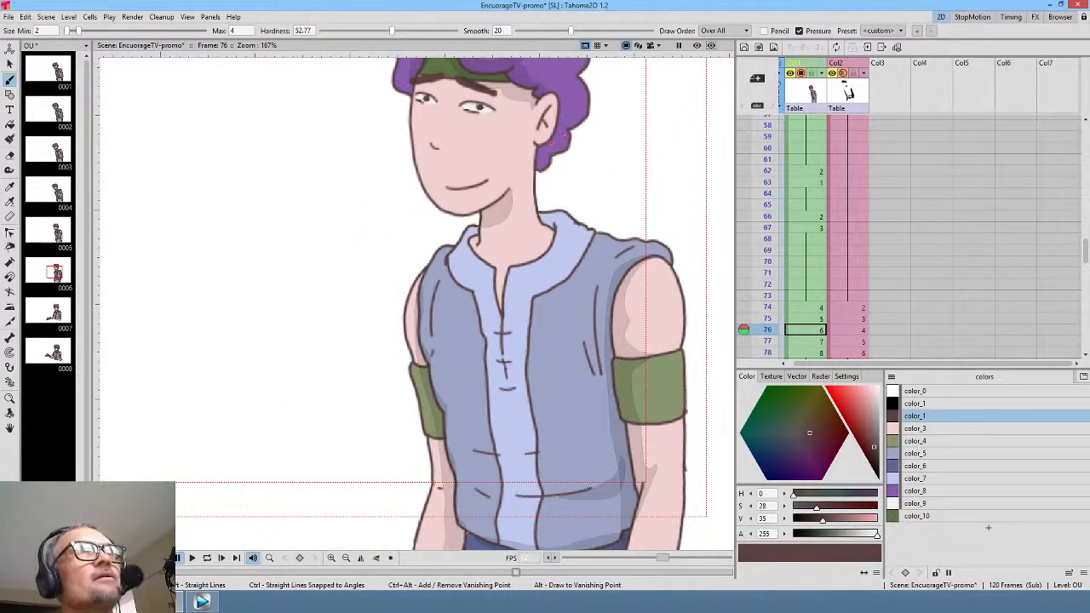
scroll(564, 136, down, 1)
drag(556, 120, 564, 182)
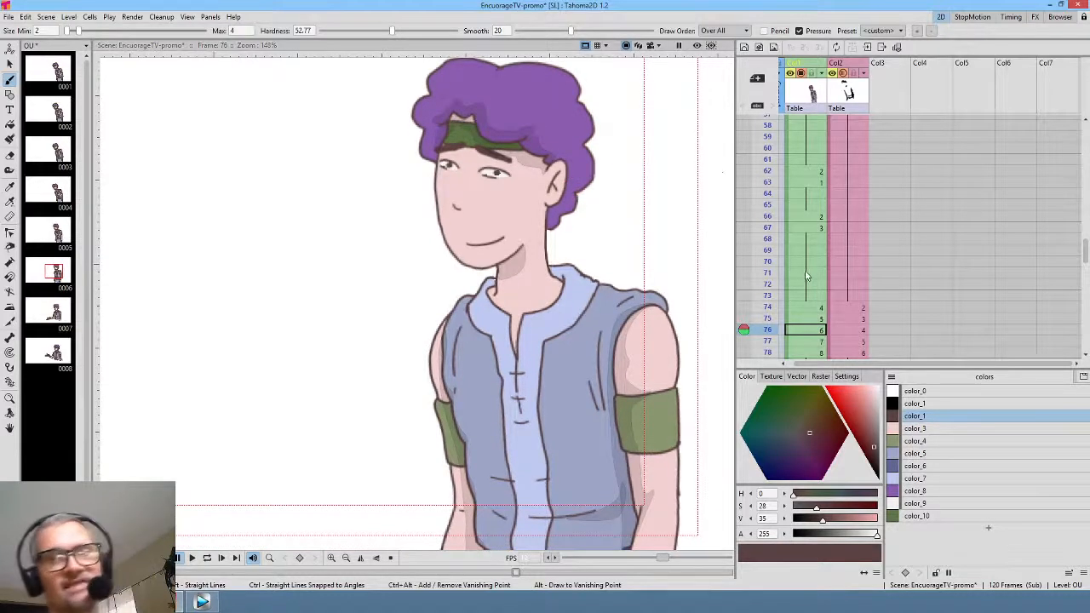
scroll(746, 223, down, 3)
drag(763, 160, 759, 184)
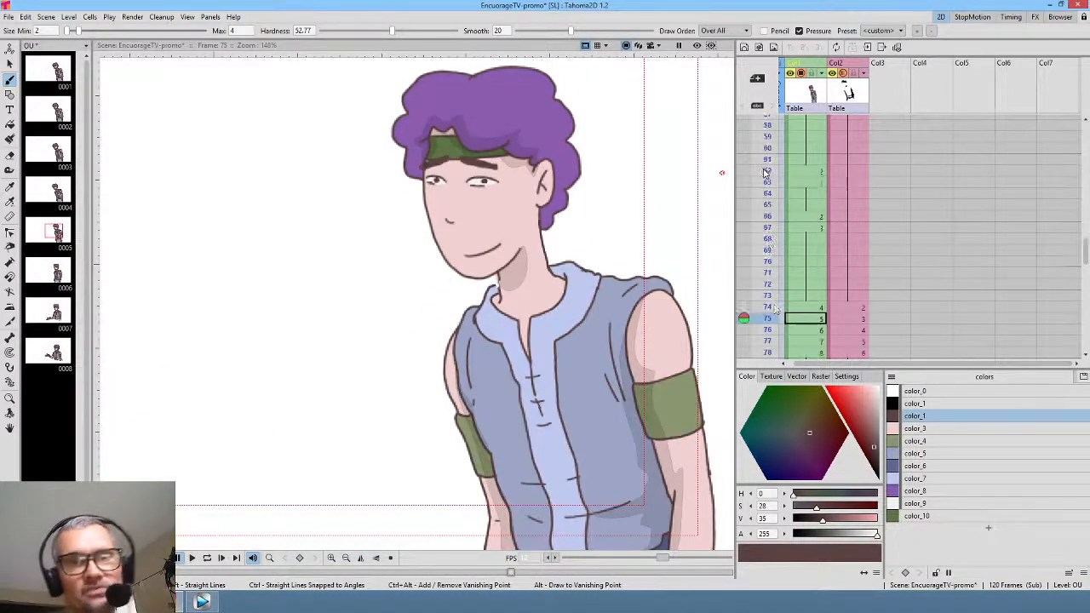
- Review the animation from frame 1 onward and compare the head-turn drawings around frames 76 to 78
scroll(803, 312, up, 15)
click(813, 125)
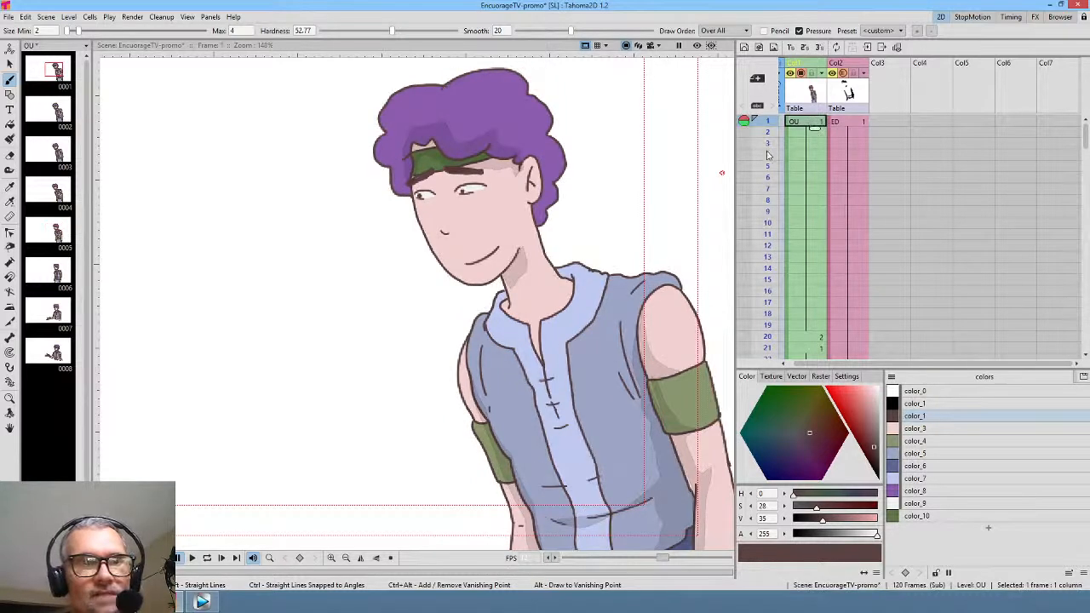
drag(769, 127, 782, 68)
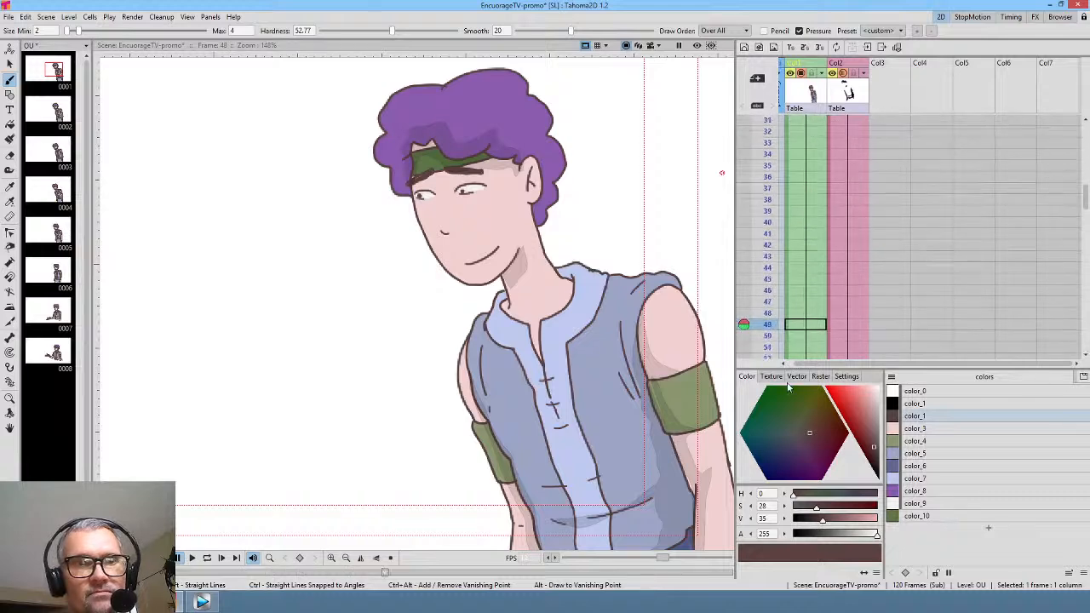
click(891, 206)
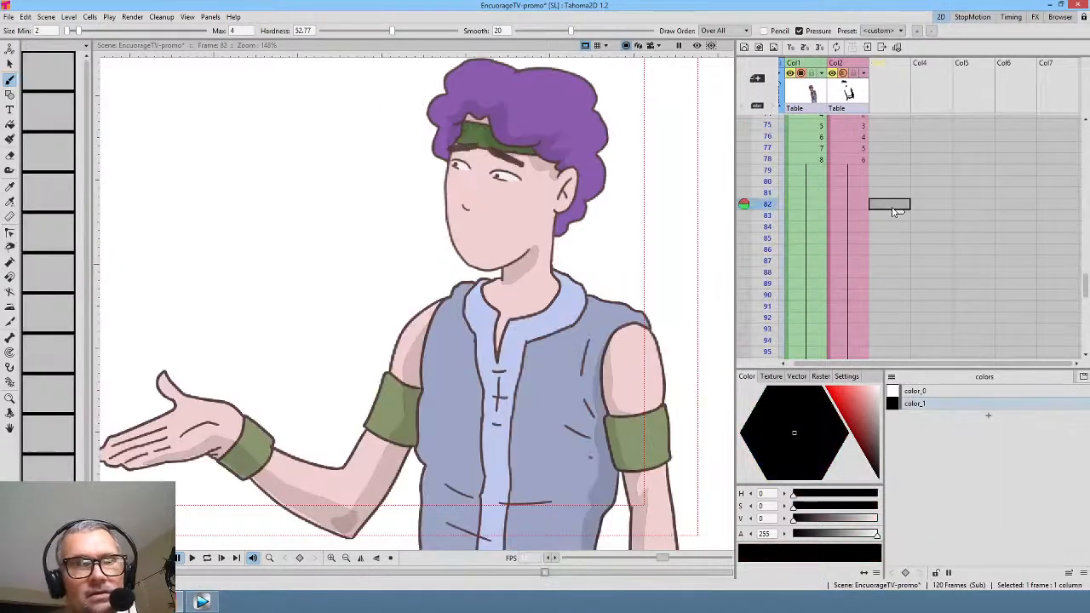
click(887, 162)
click(889, 148)
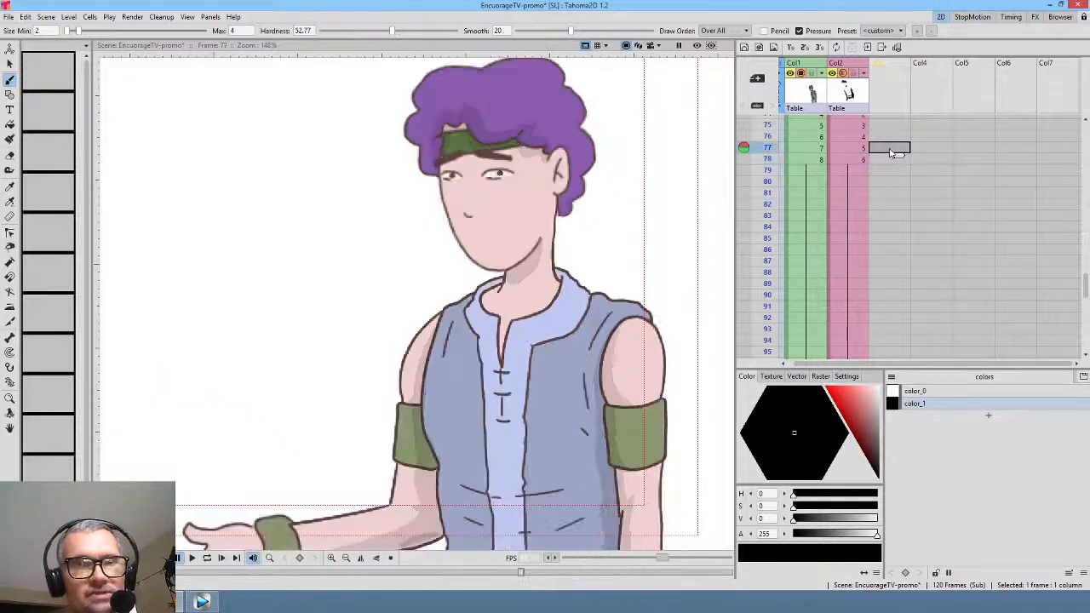
click(892, 138)
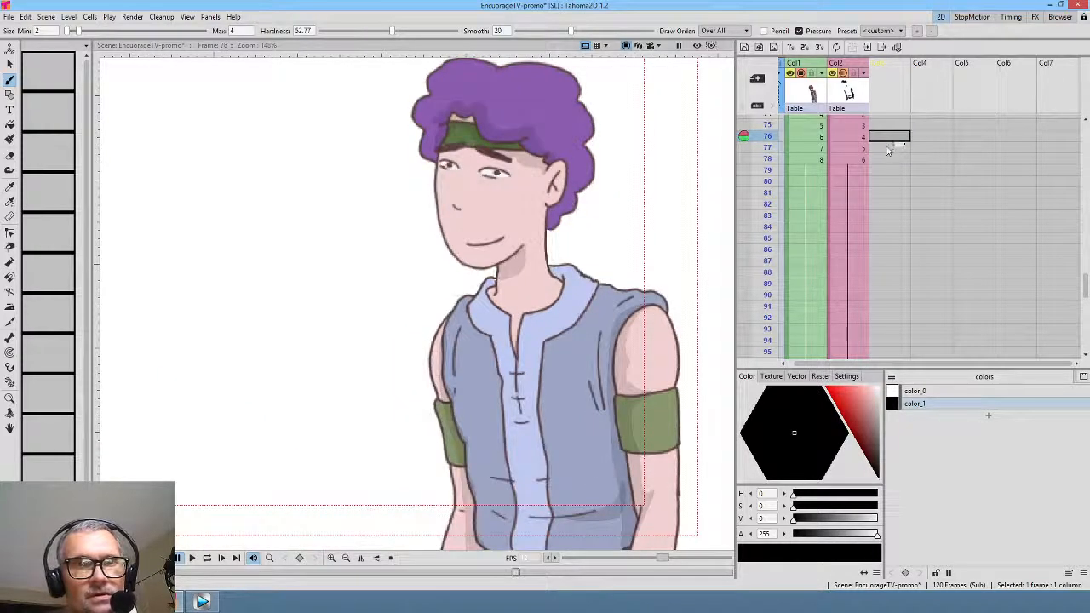
- Select frame 77 in the empty third column and save the scene with all its levels
click(888, 149)
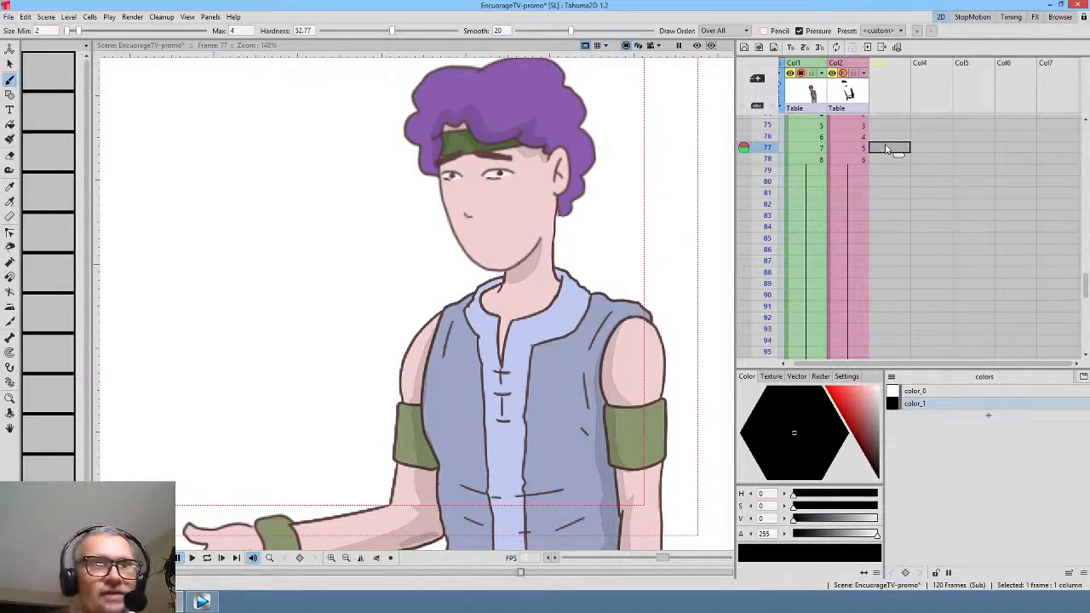
click(9, 17)
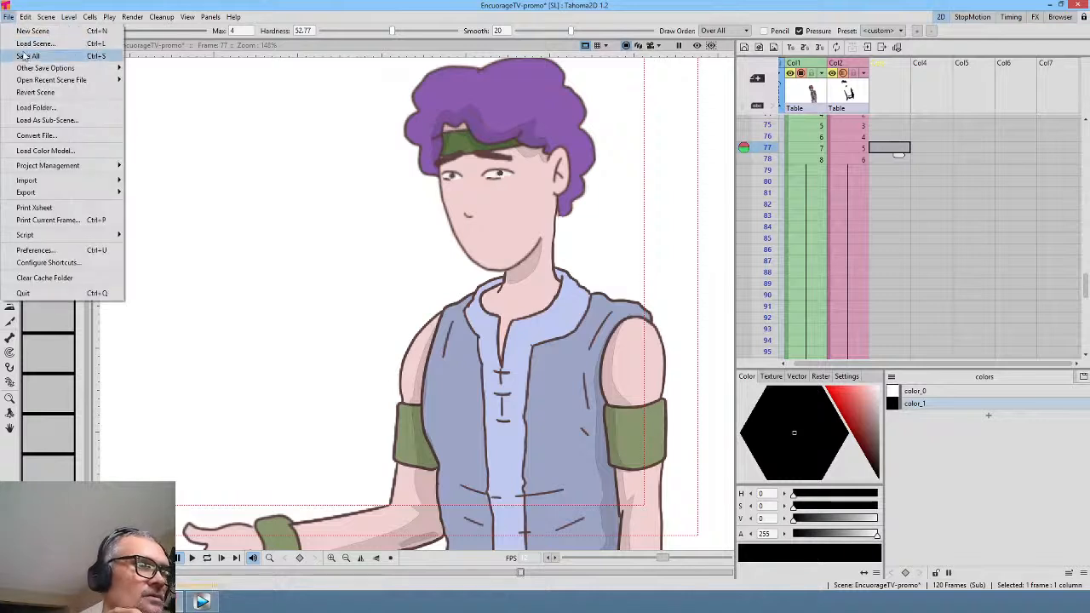
click(25, 56)
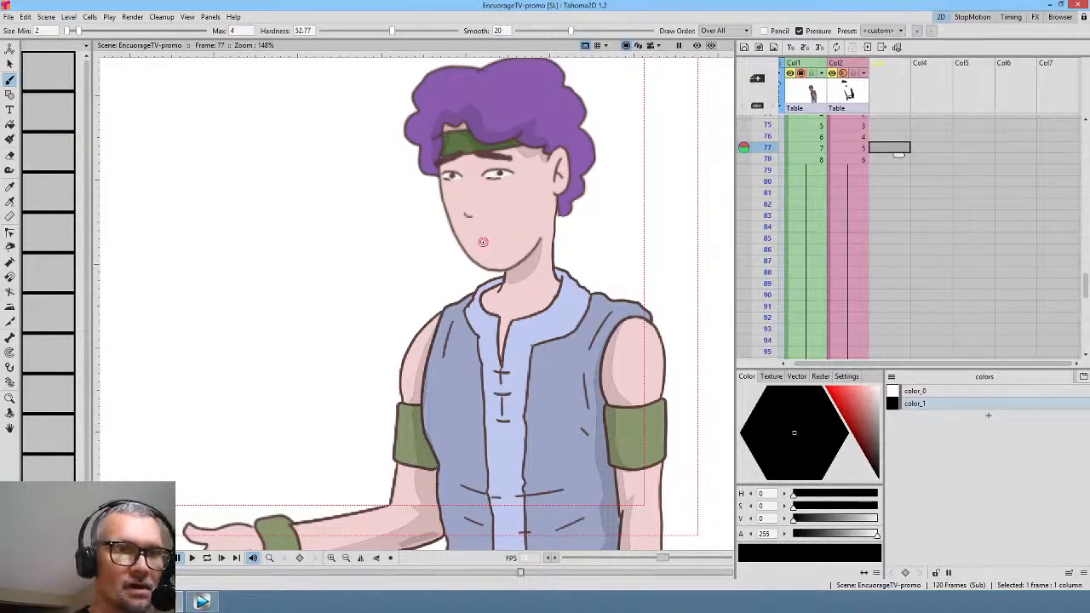
- Create a new vector level at frame 77 in the third column, draw a filled slanted smile on the face, and set its opacity to 122
click(744, 48)
click(558, 413)
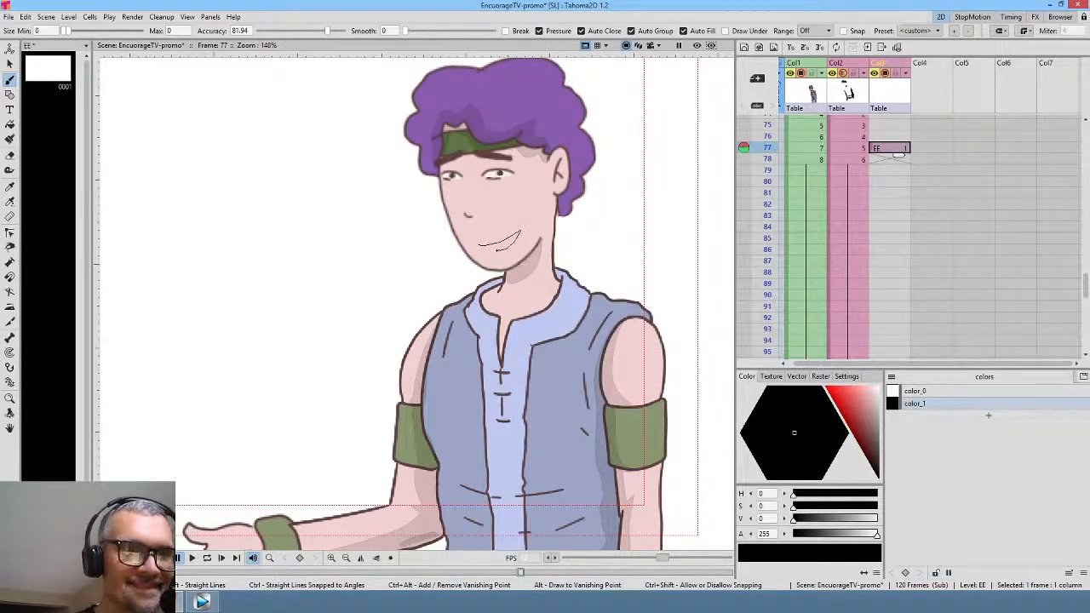
drag(497, 249, 497, 242)
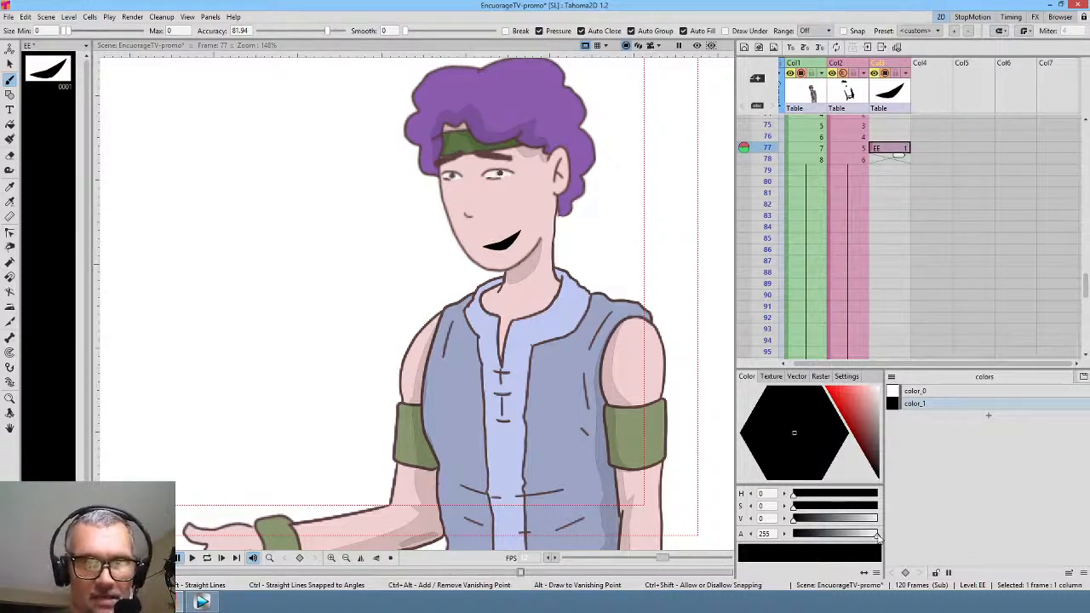
drag(877, 533, 834, 534)
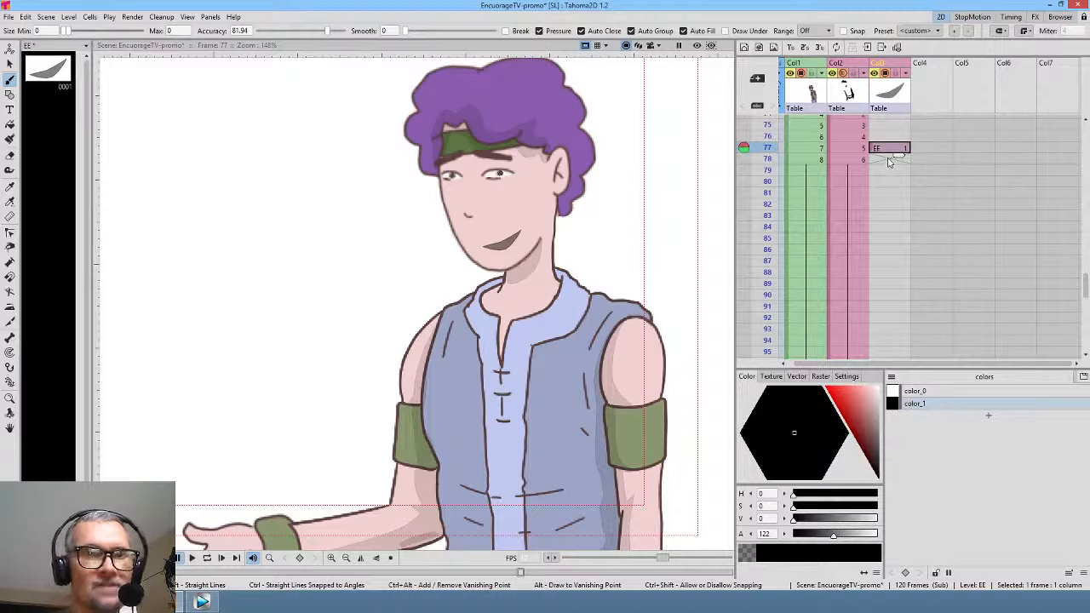
- Draw a filled open smile on the face at frame 78 of the mouth level, using a mirrored view for the stroke
click(889, 160)
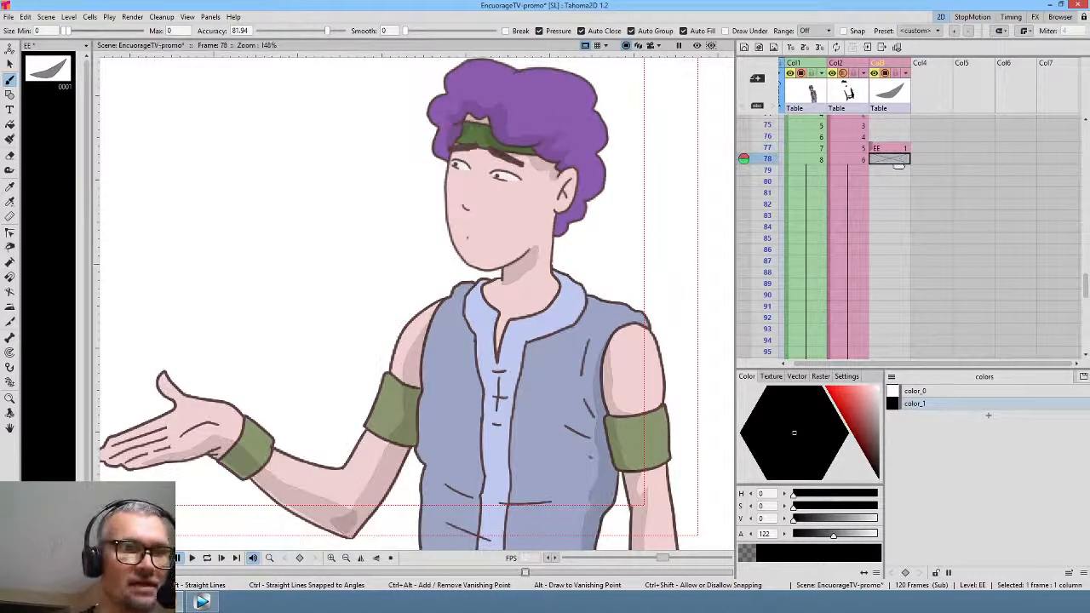
drag(465, 236, 516, 227)
key(ctrl+z)
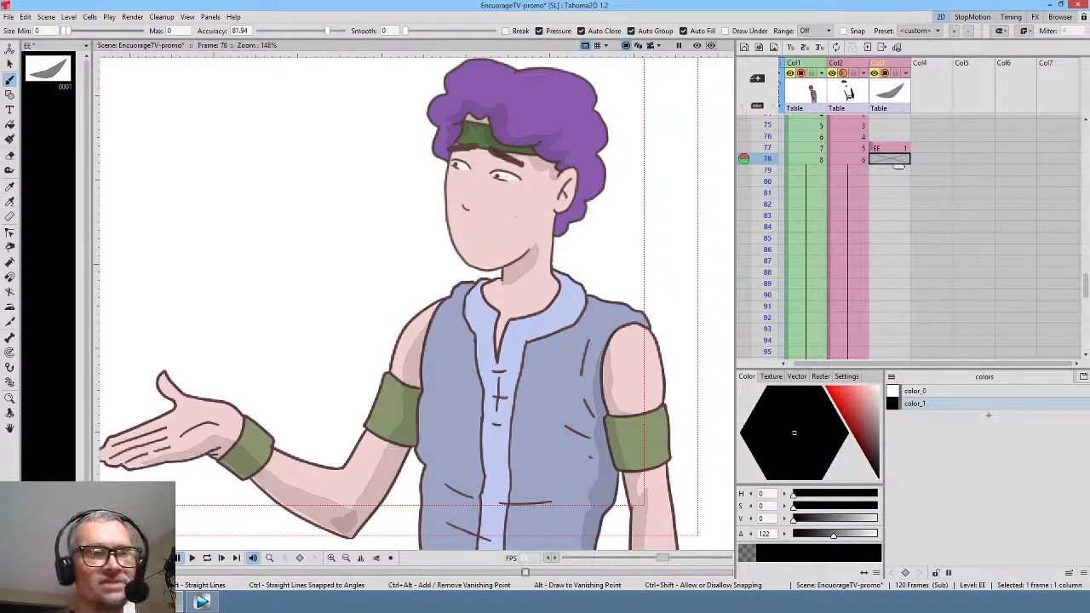
key(shift+space)
mouse_move(615, 253)
mouse_down()
mouse_move(633, 230)
mouse_move(624, 245)
mouse_up()
key(shift+a)
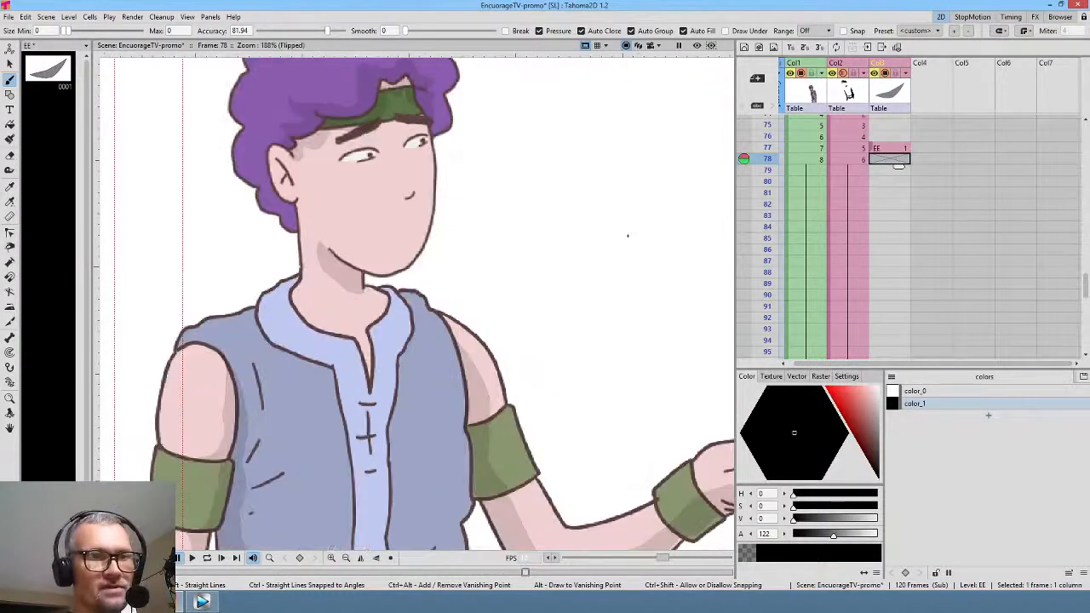
click(416, 223)
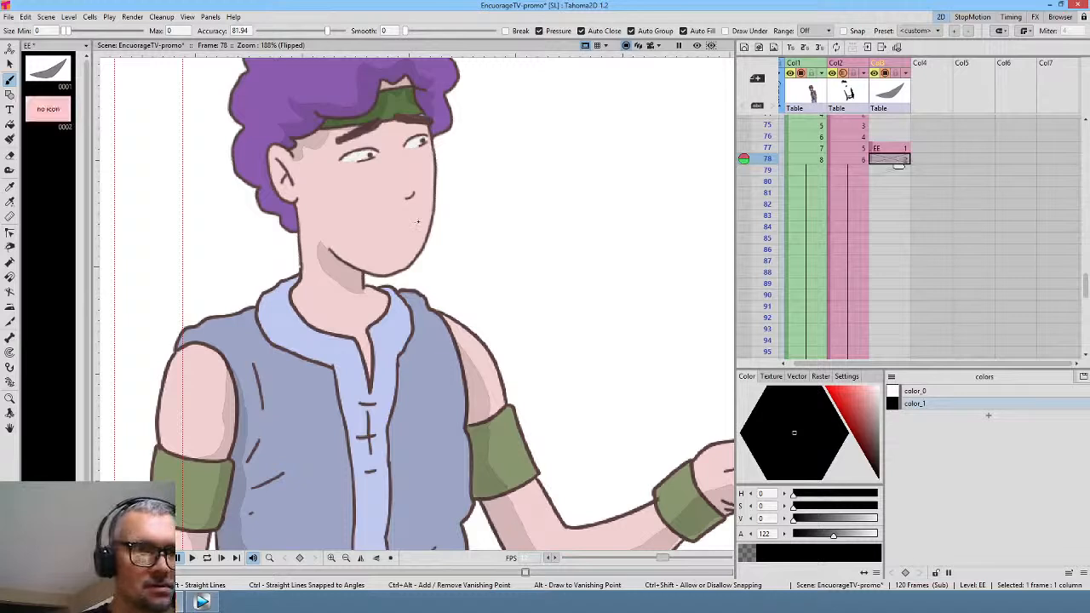
drag(405, 244, 416, 227)
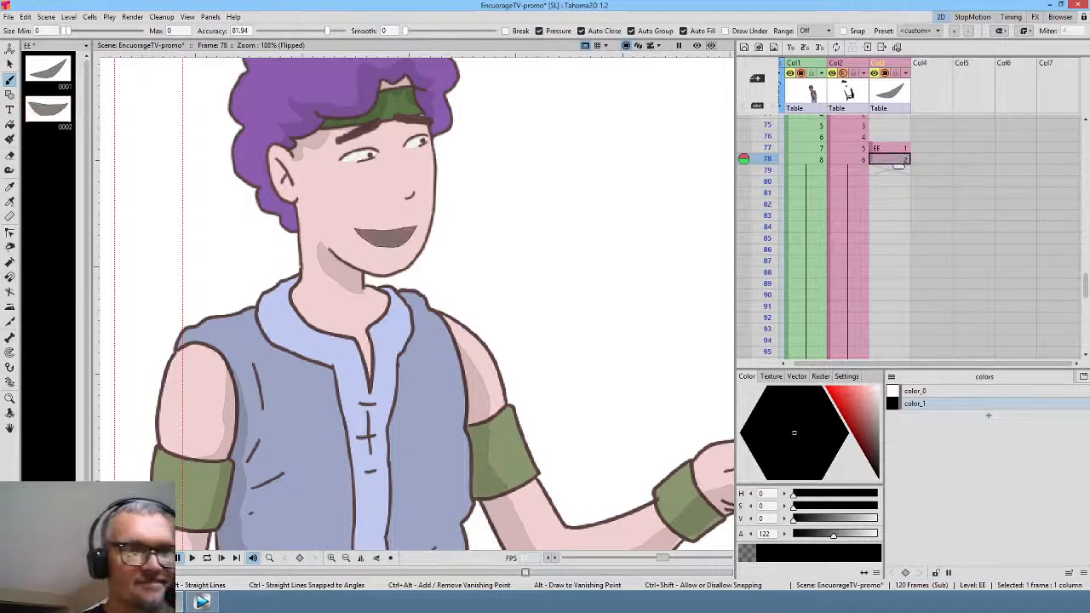
key(shift+a)
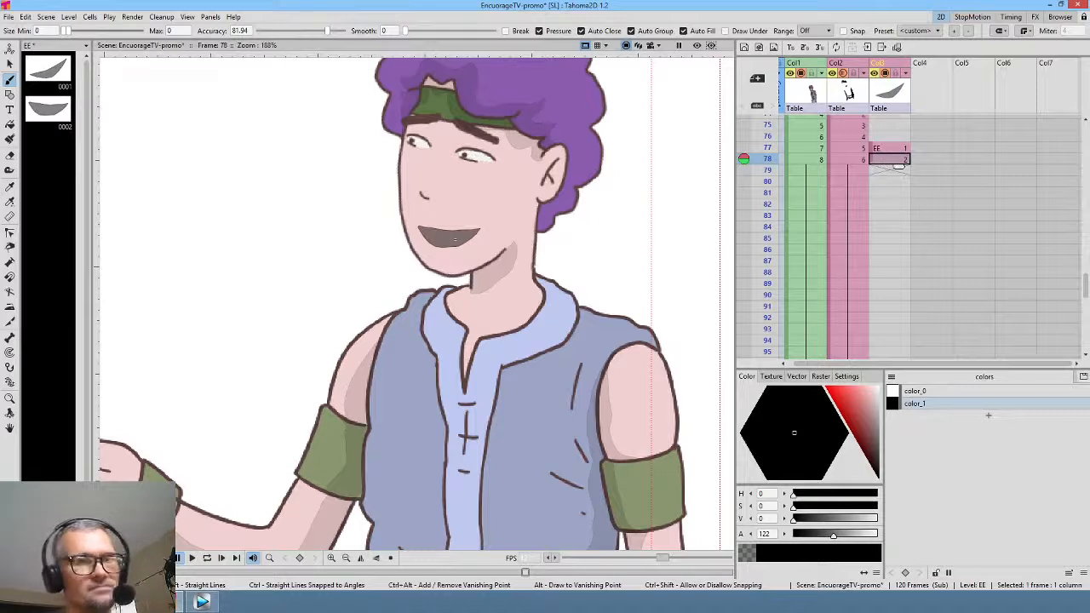
scroll(454, 241, down, 4)
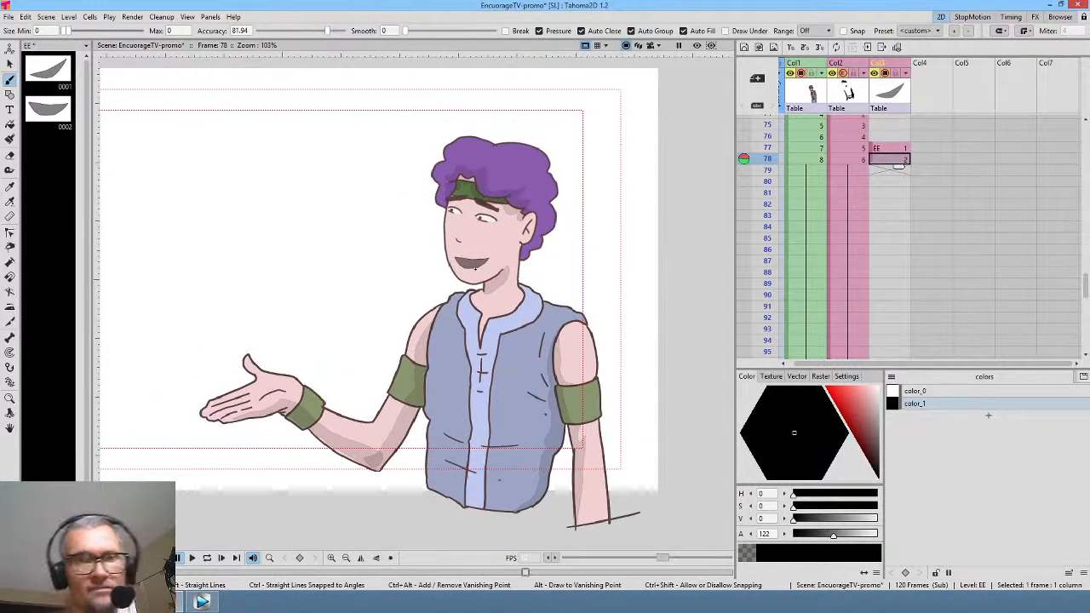
- Recolor the mouth fill color_1 to a muted red-brown with saturation 31, value 49 and opacity 211
click(864, 426)
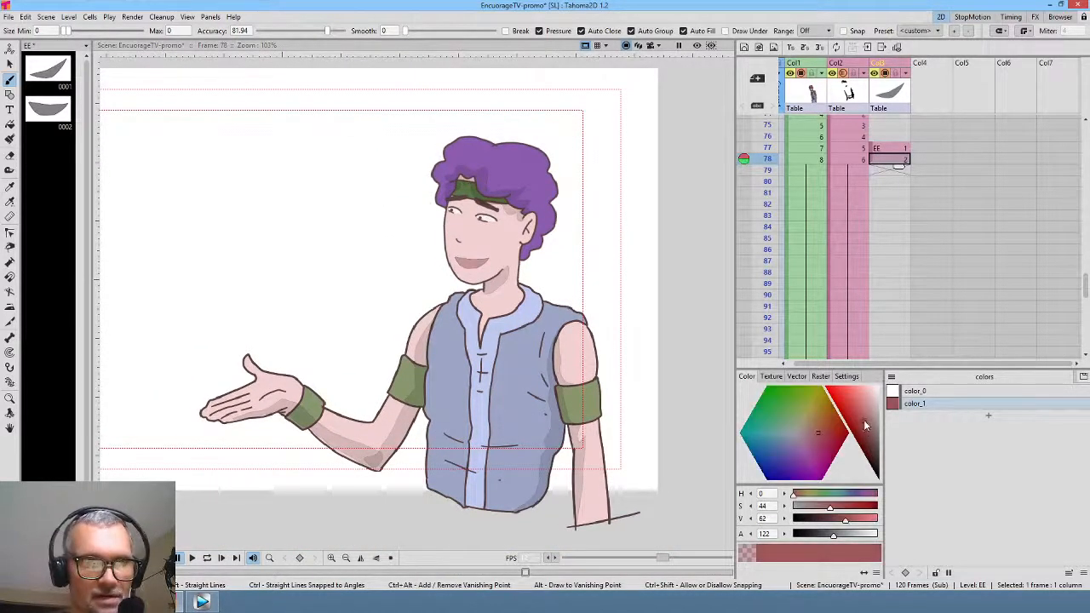
drag(865, 425, 870, 432)
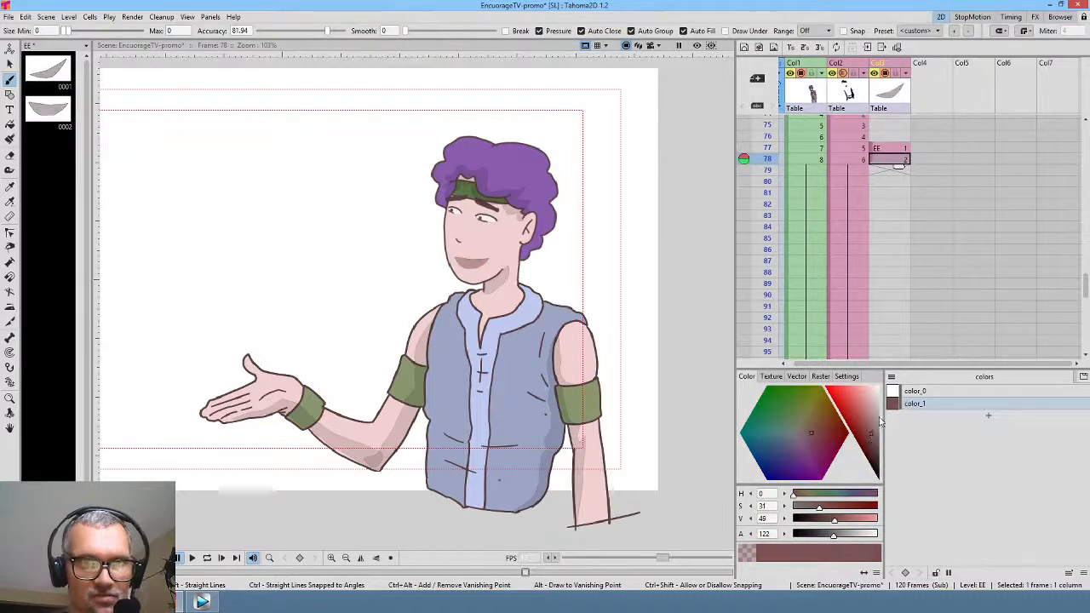
drag(834, 538, 864, 539)
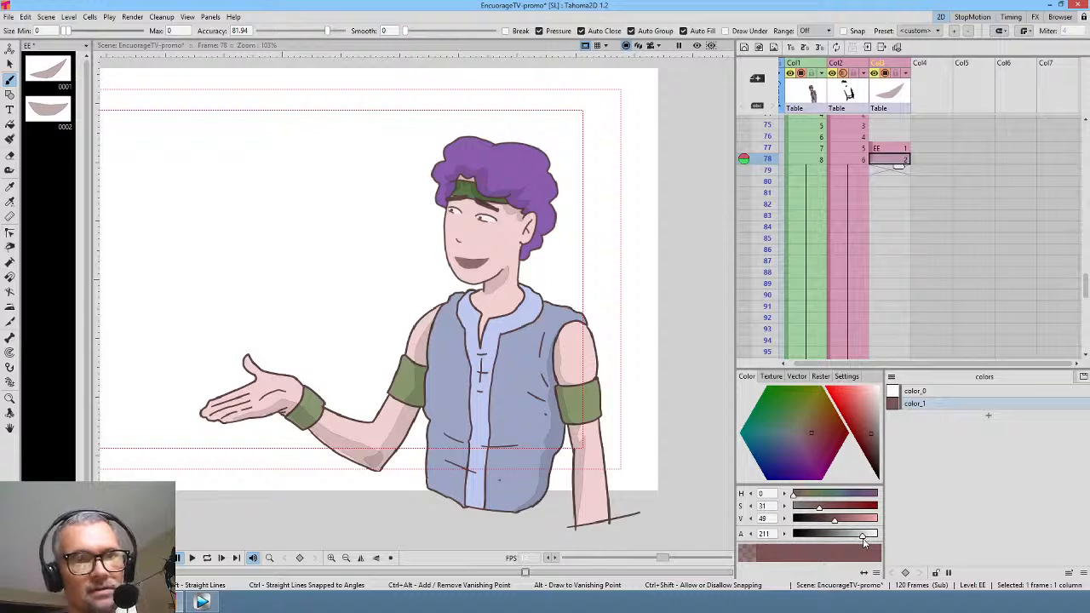
- Compare the mouths at frames 77 and 78 and hold the second mouth drawing through frame 80
click(892, 150)
click(898, 162)
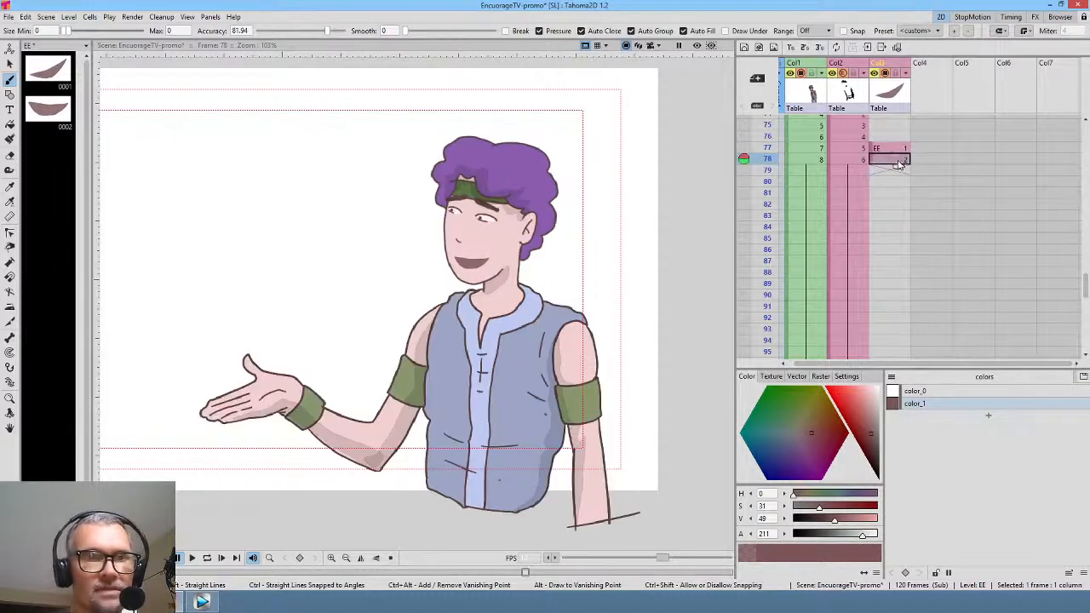
drag(898, 173, 899, 198)
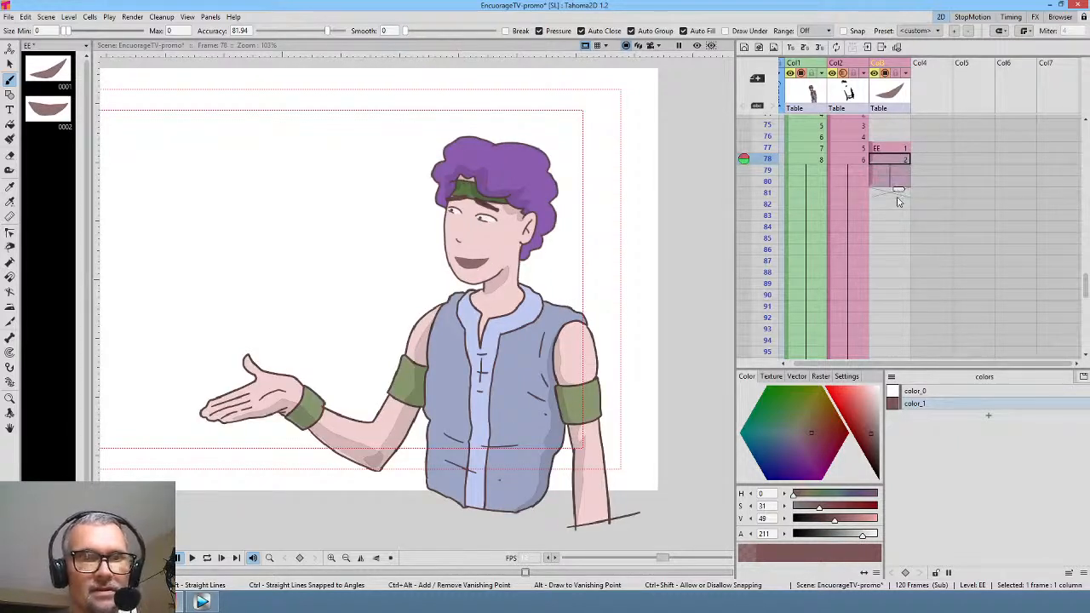
click(902, 193)
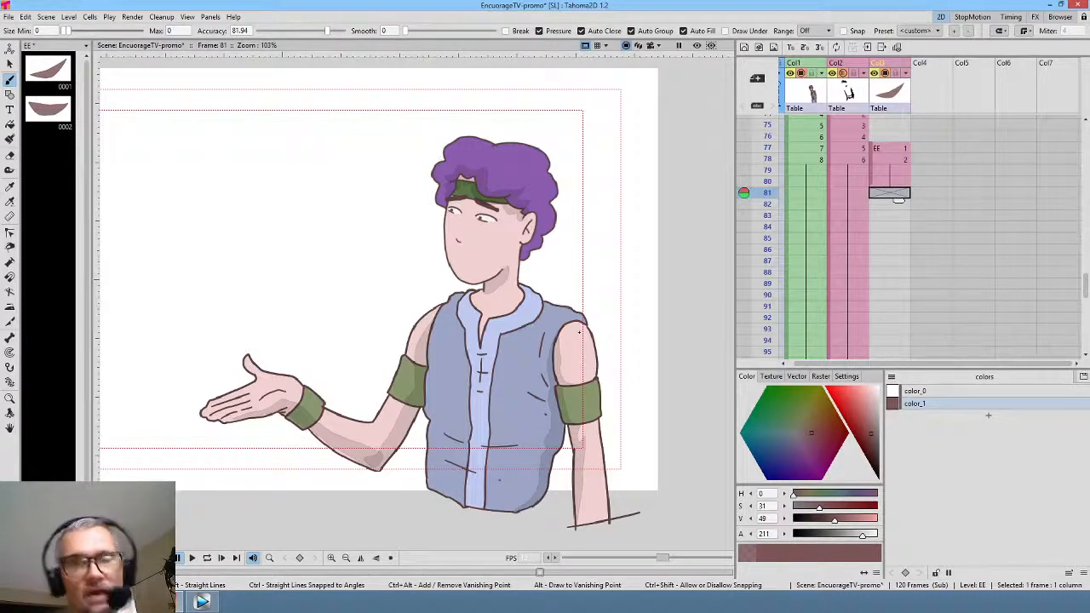
- Tone the mouth fill color_1 down to saturation 16 and value 44, and preview the mouth over the following frames
click(889, 160)
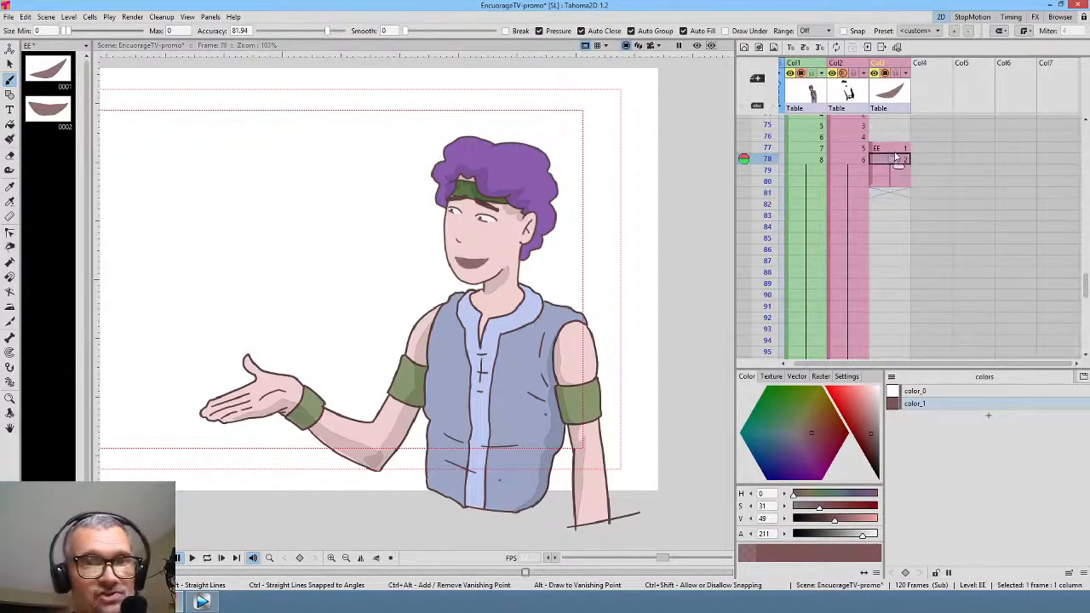
click(868, 434)
drag(868, 432, 882, 423)
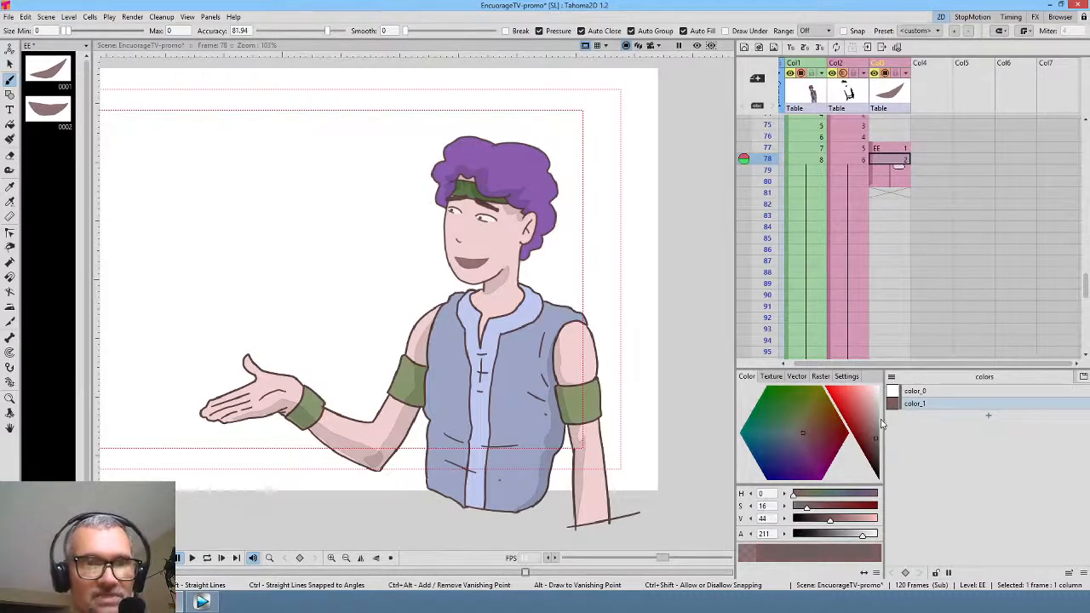
drag(765, 123, 770, 189)
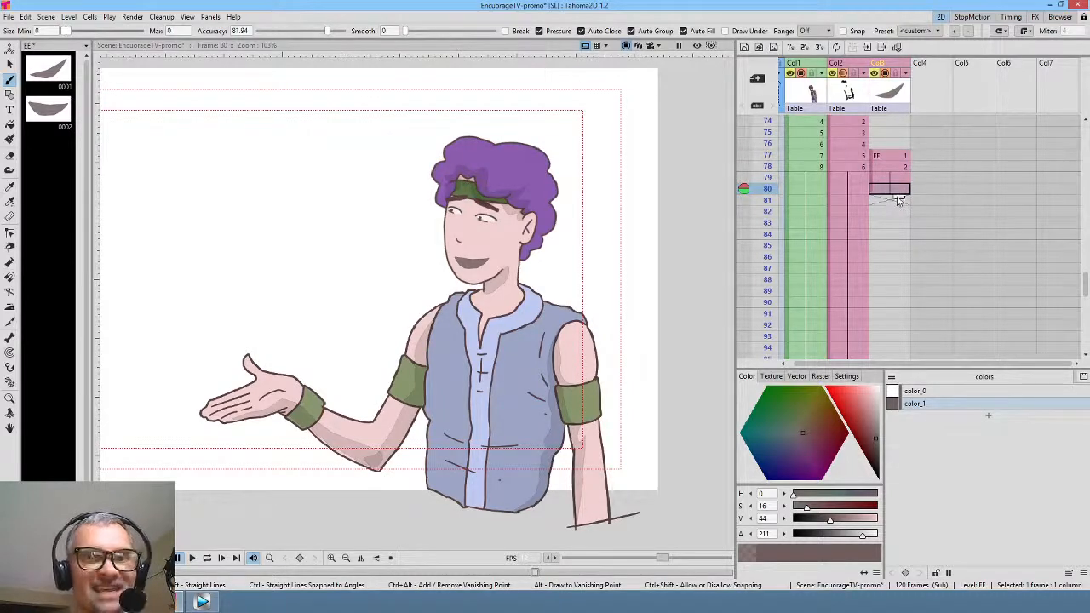
- Draw a thin closed smile on the face at frame 81 of the mouth level and hold it through frame 82
click(890, 201)
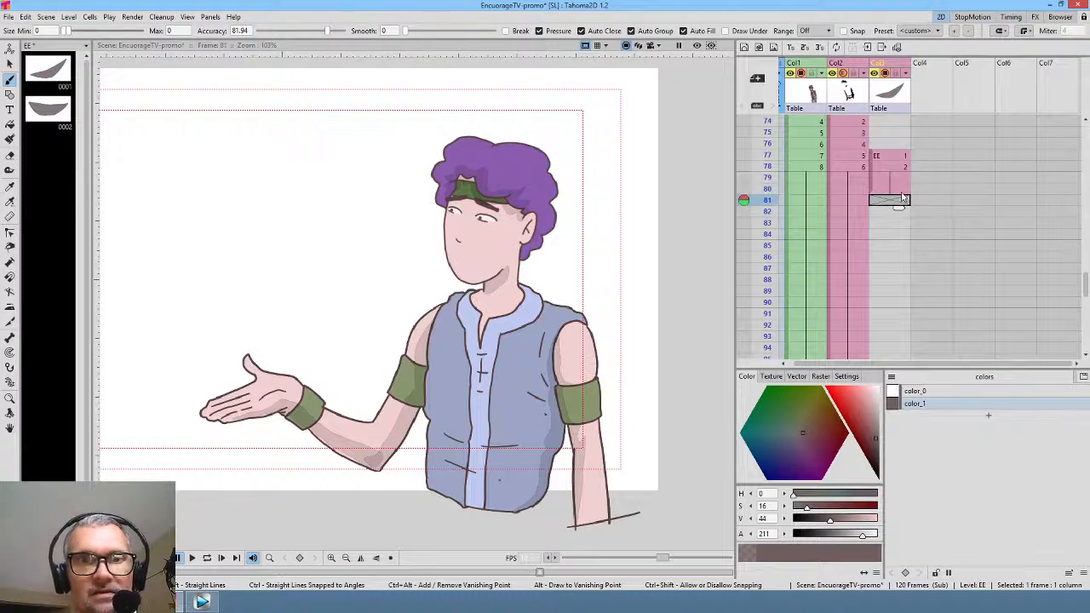
click(903, 190)
click(900, 201)
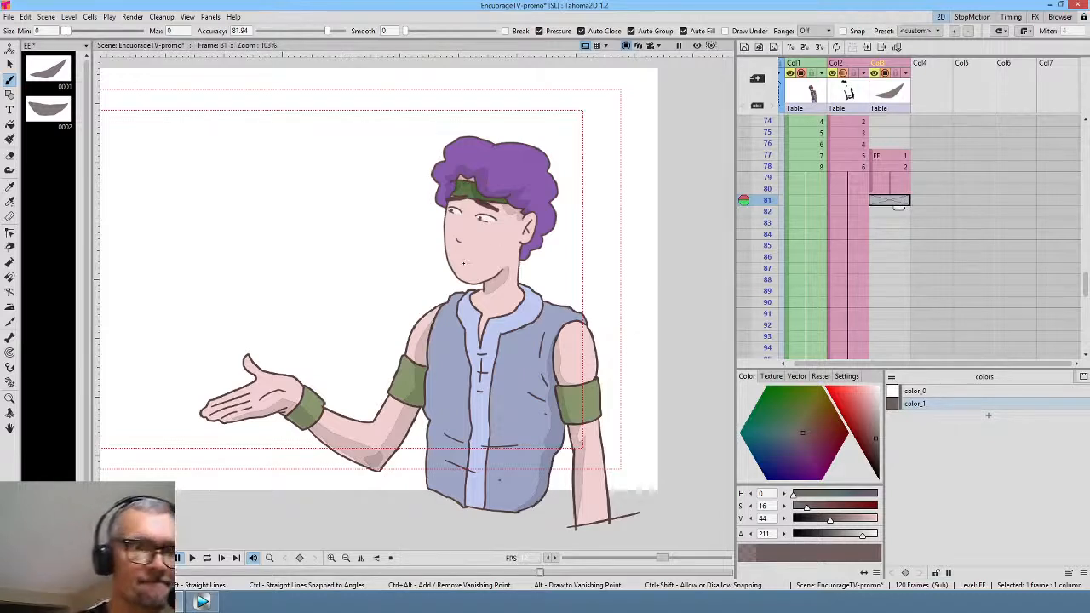
mouse_move(458, 261)
mouse_down()
mouse_move(492, 256)
mouse_move(460, 263)
mouse_up()
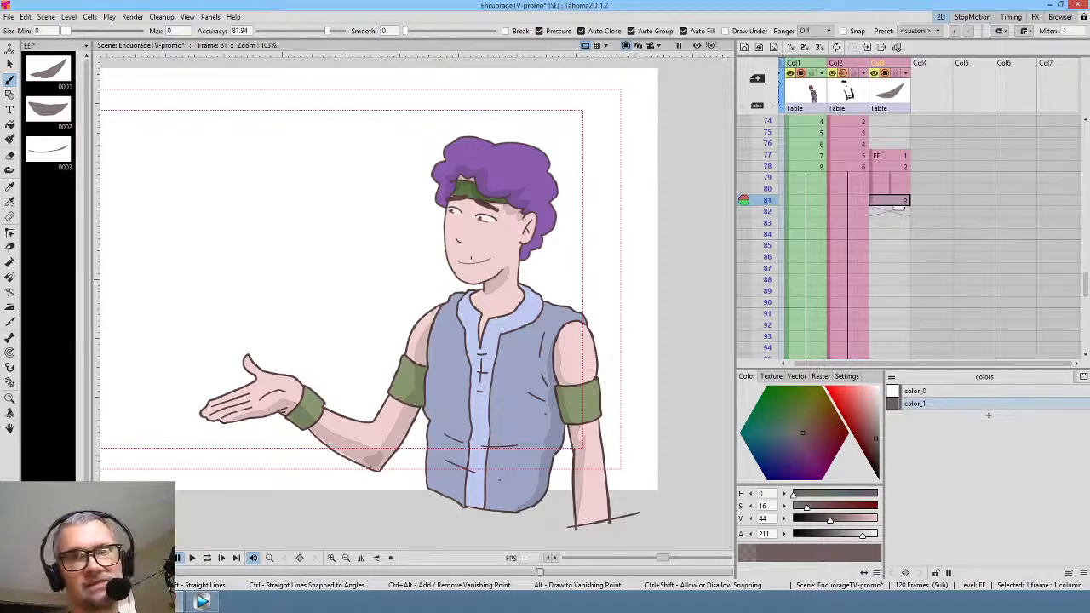
drag(898, 210, 898, 222)
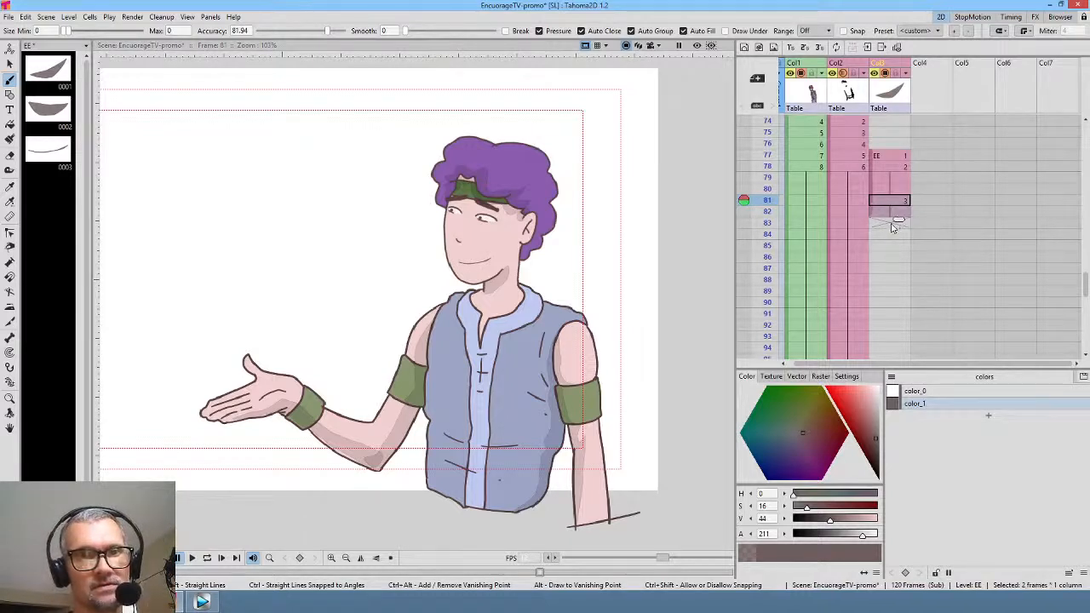
- Draw a filled, slightly open smile on the face at frame 83 and hold it through frame 85
click(895, 224)
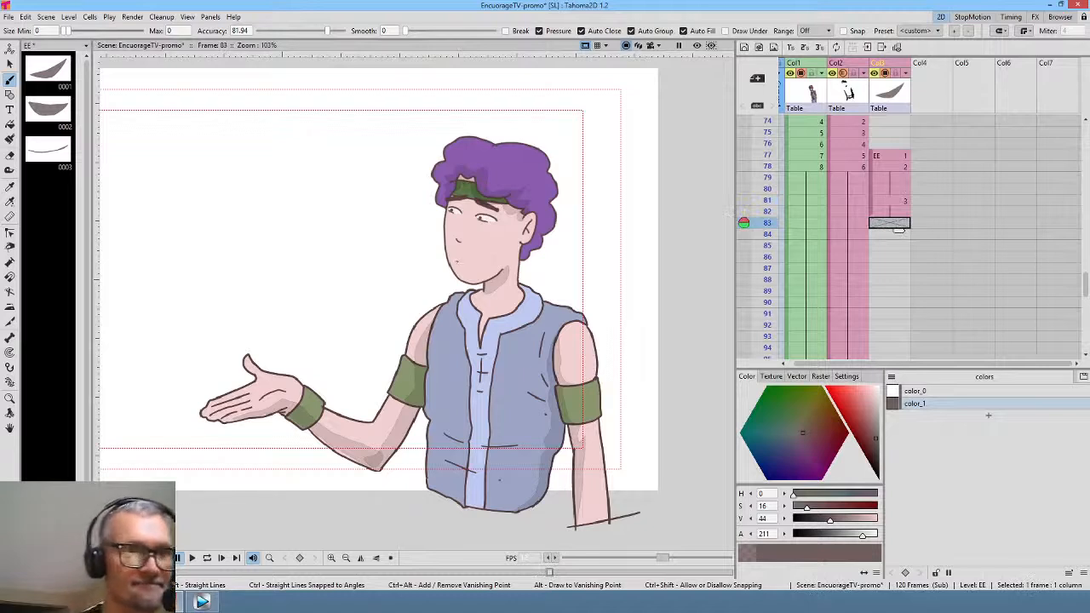
key(d)
drag(460, 262, 481, 260)
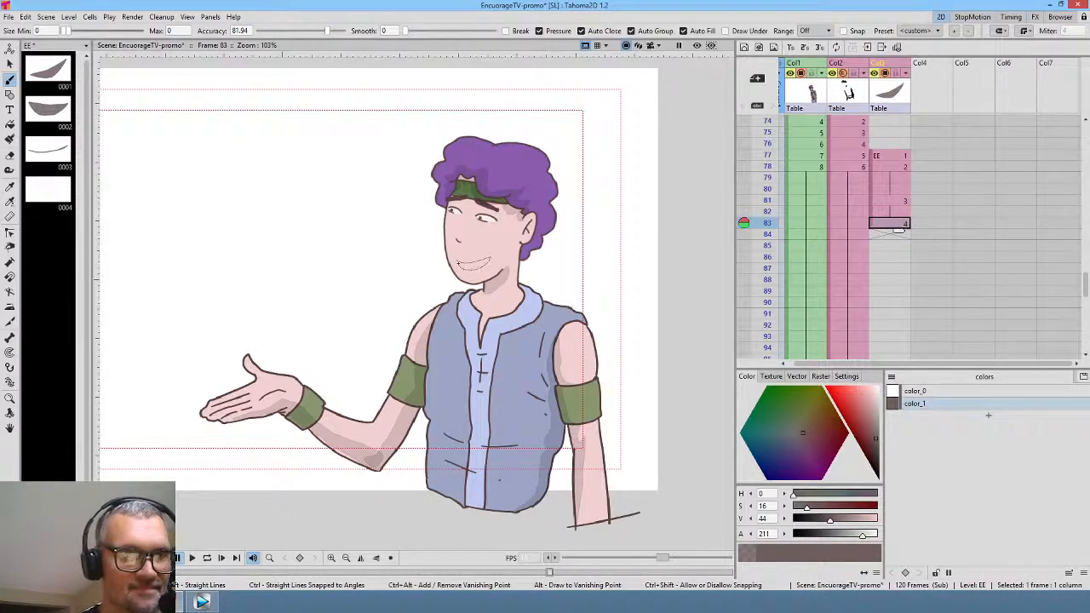
- Draw a taller, wide-open filled mouth on the face at frame 86 of the mouth level
click(898, 257)
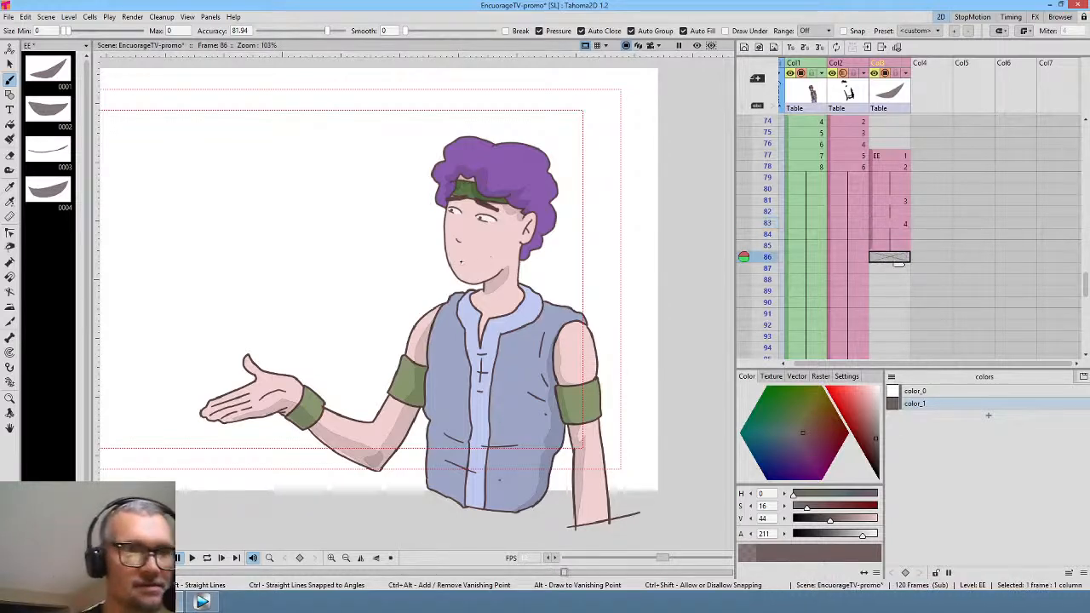
drag(459, 262, 487, 261)
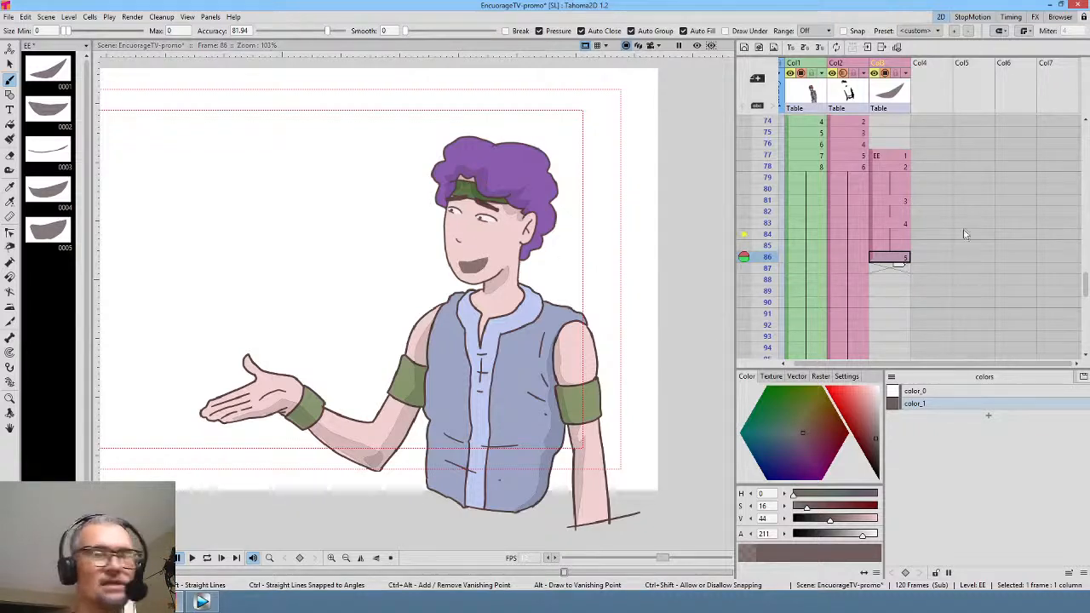
- Hold the wide-open mouth drawing through frame 88 of the mouth level
drag(901, 268, 899, 291)
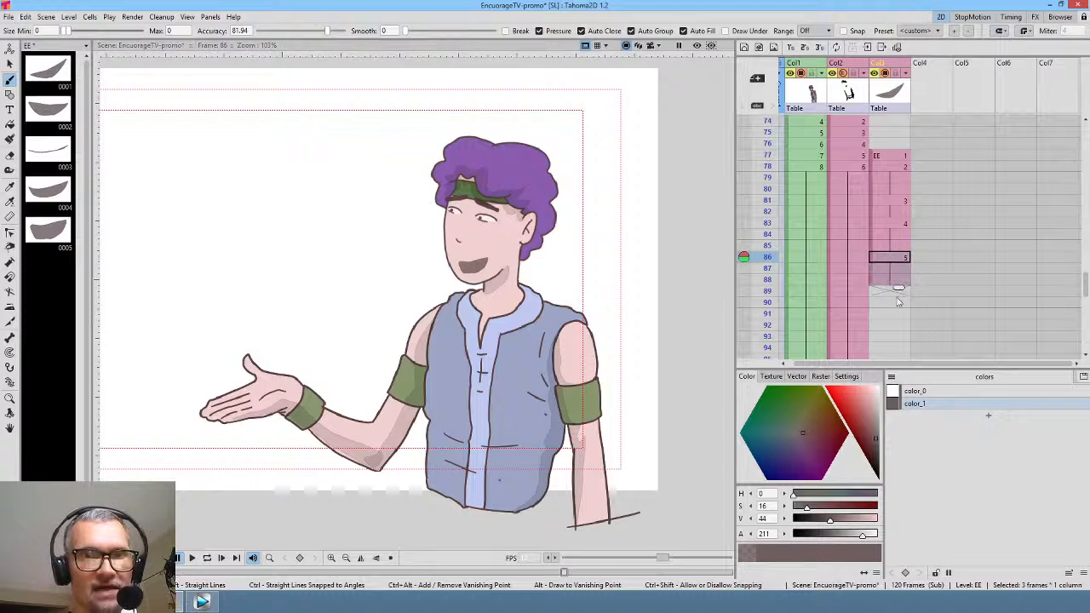
click(905, 292)
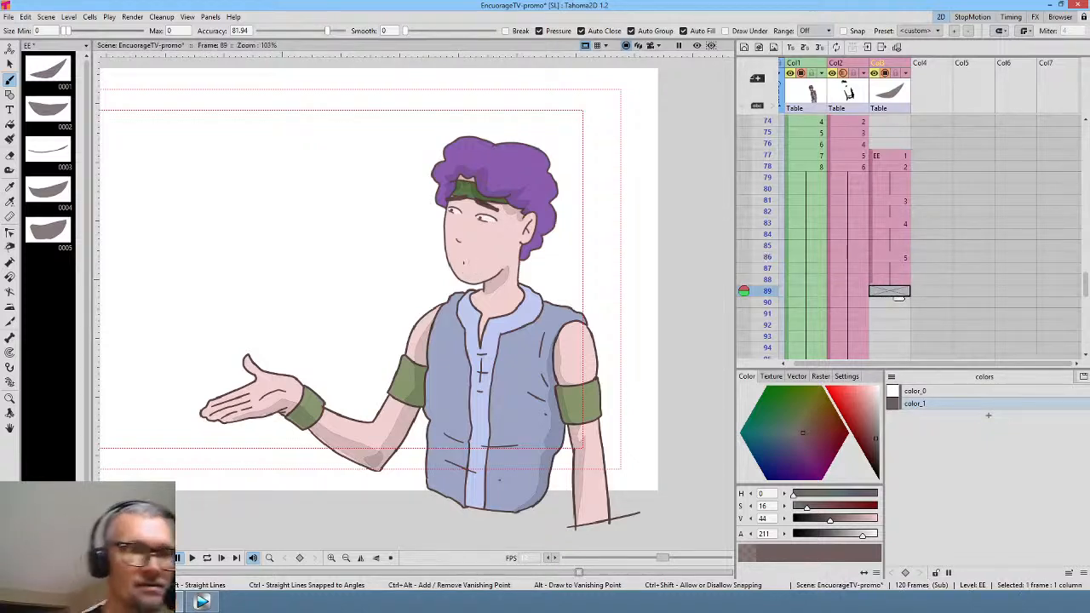
click(904, 224)
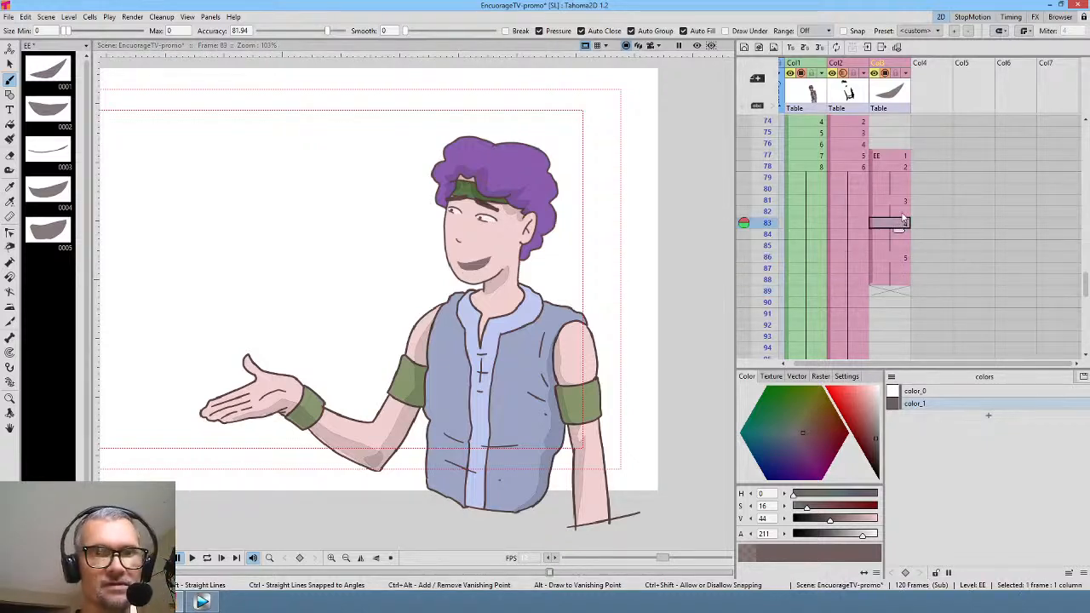
- Thicken the thin closed smile line at frame 81 of the mouth level with extra brush strokes along it
click(905, 200)
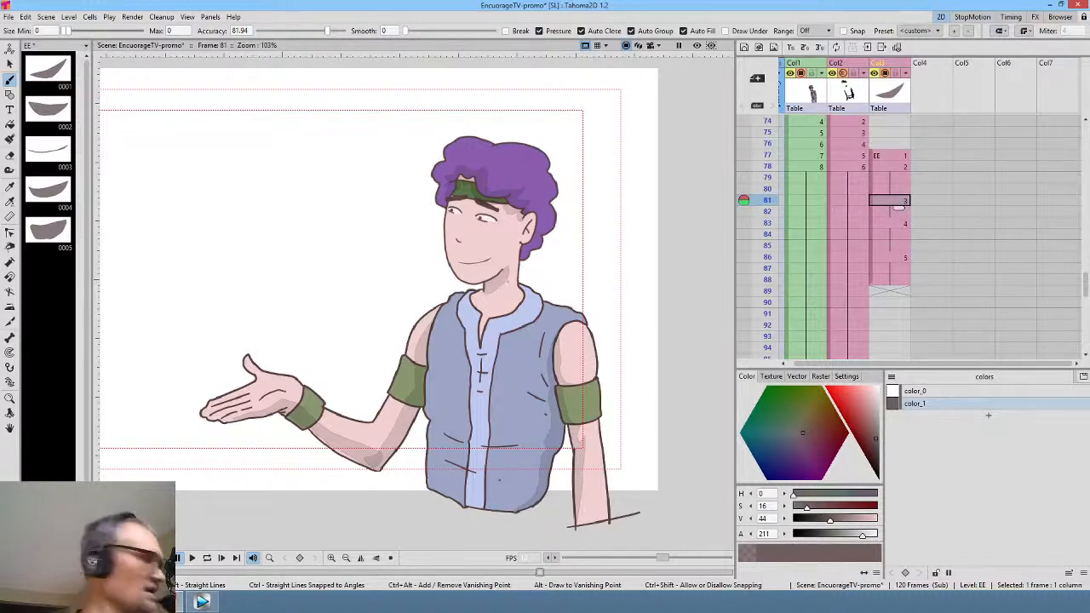
drag(475, 286, 571, 201)
drag(510, 135, 527, 219)
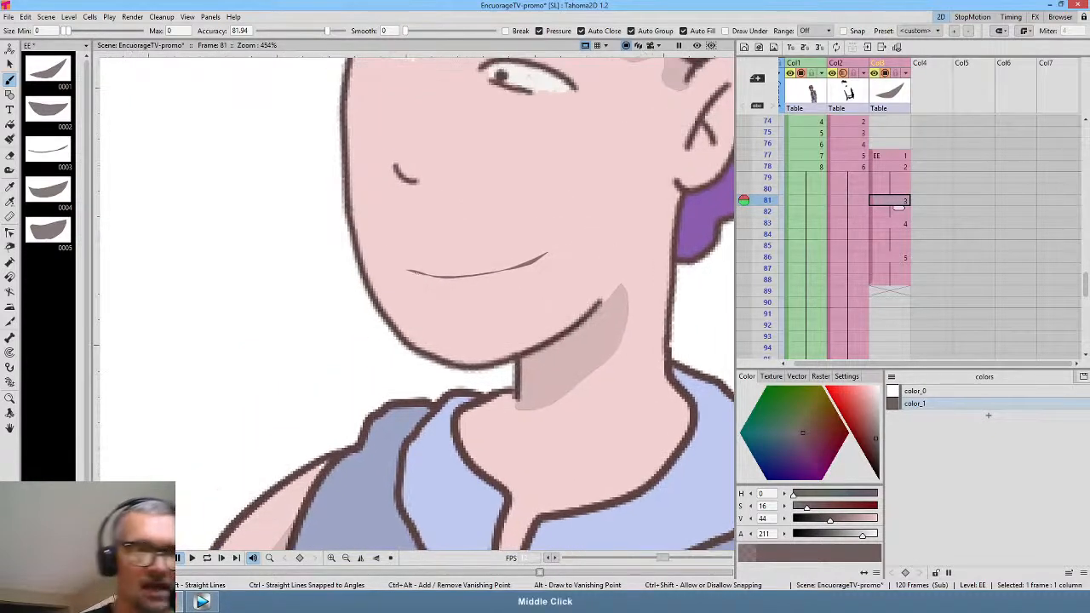
drag(410, 272, 442, 281)
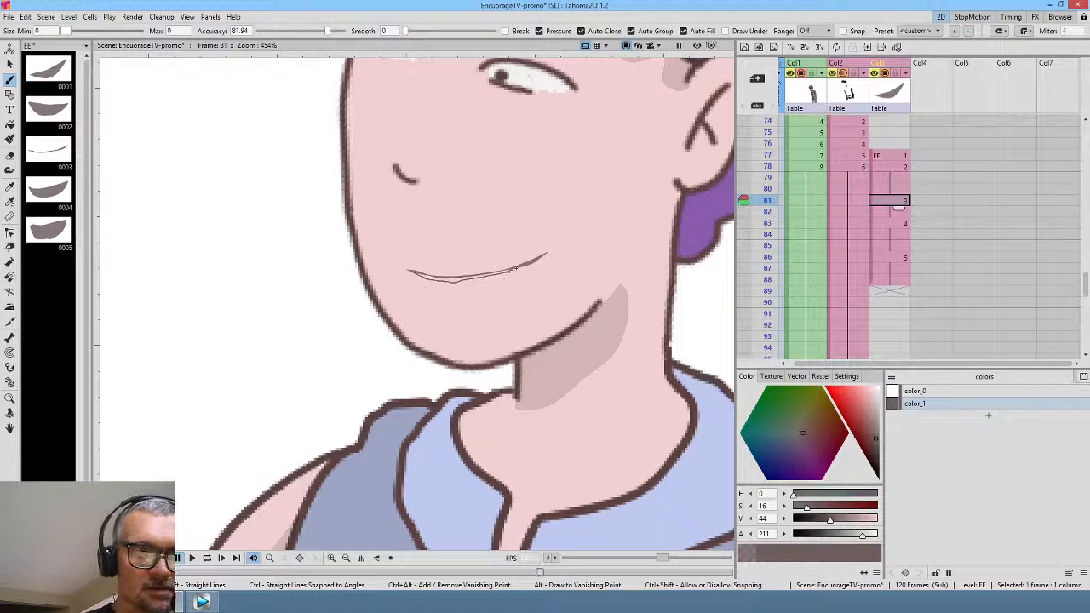
drag(544, 253, 505, 271)
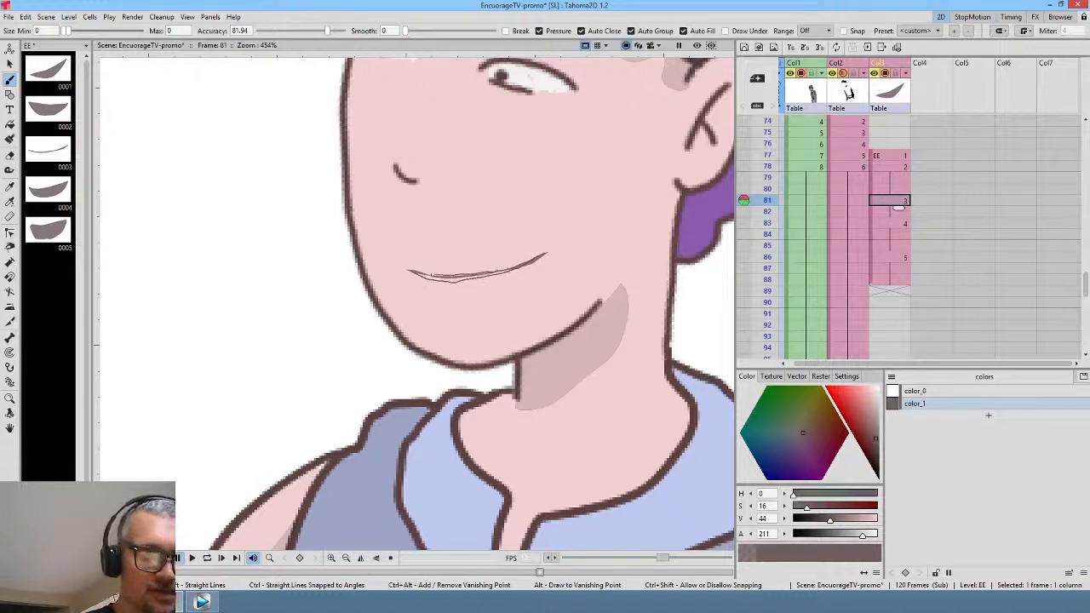
drag(432, 275, 415, 273)
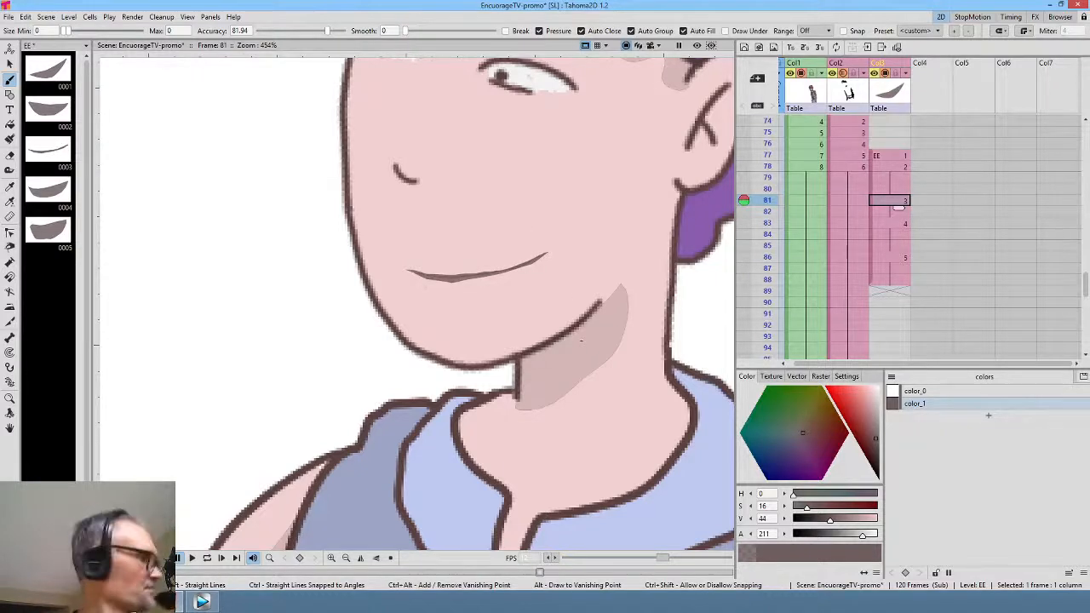
key(alt+0)
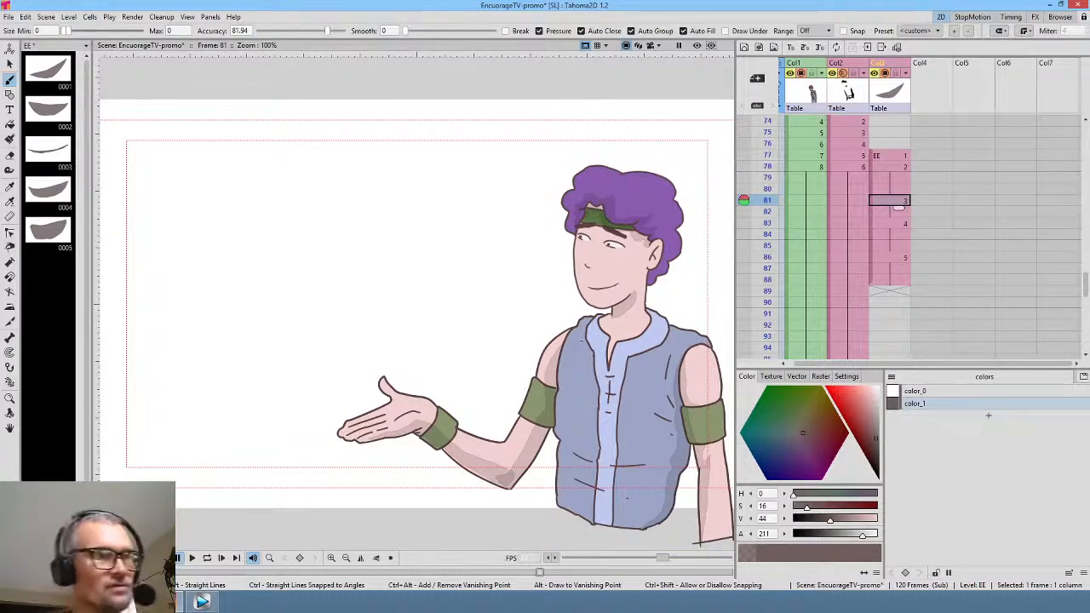
- Reuse the closed smile, drawing 3, at frame 89 of the mouth level and hold it through frame 120
click(49, 152)
mouse_move(49, 152)
mouse_down()
mouse_move(236, 116)
mouse_move(904, 281)
mouse_move(901, 387)
mouse_move(908, 293)
mouse_up()
middle_click(921, 273)
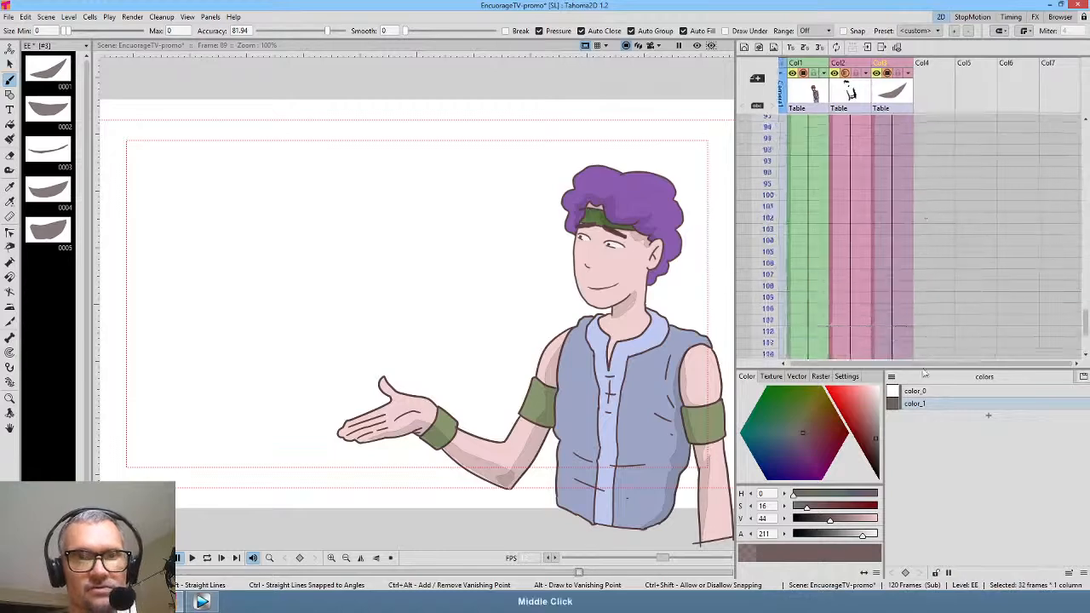
- Play the animation from the first frame and replay the talking section from frame 75 to check the mouth timing
middle_click(929, 204)
middle_click(938, 218)
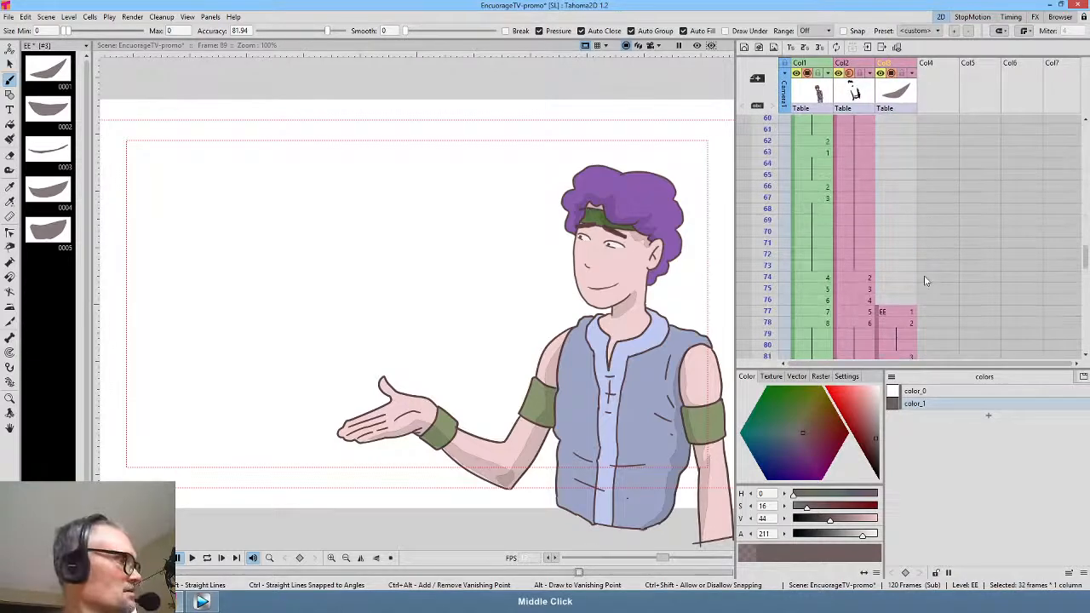
key(alt+comma)
scroll(636, 244, down, 2)
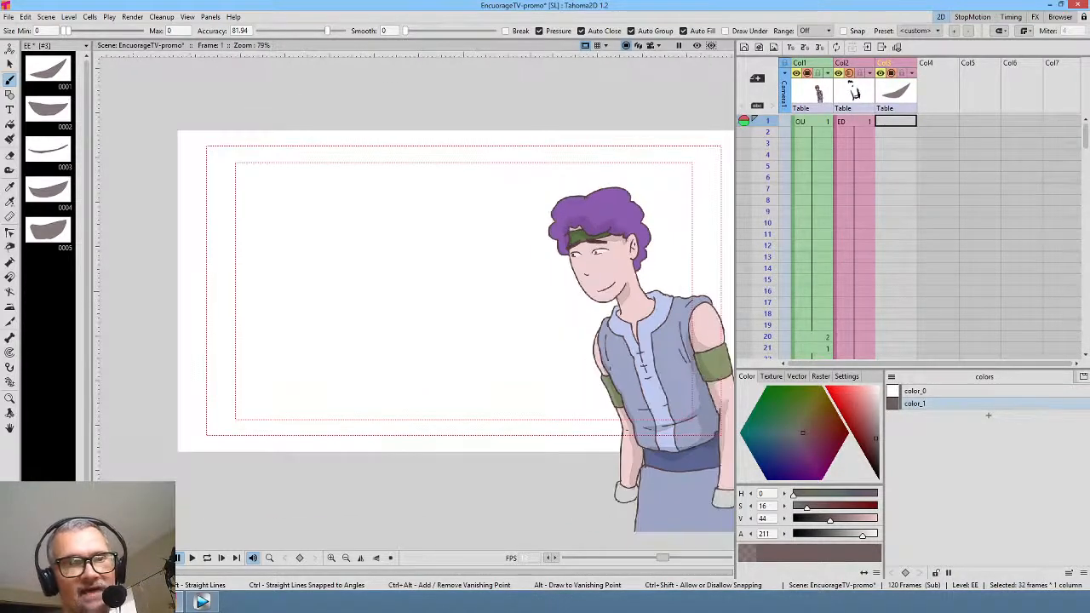
scroll(623, 231, up, 2)
key(p)
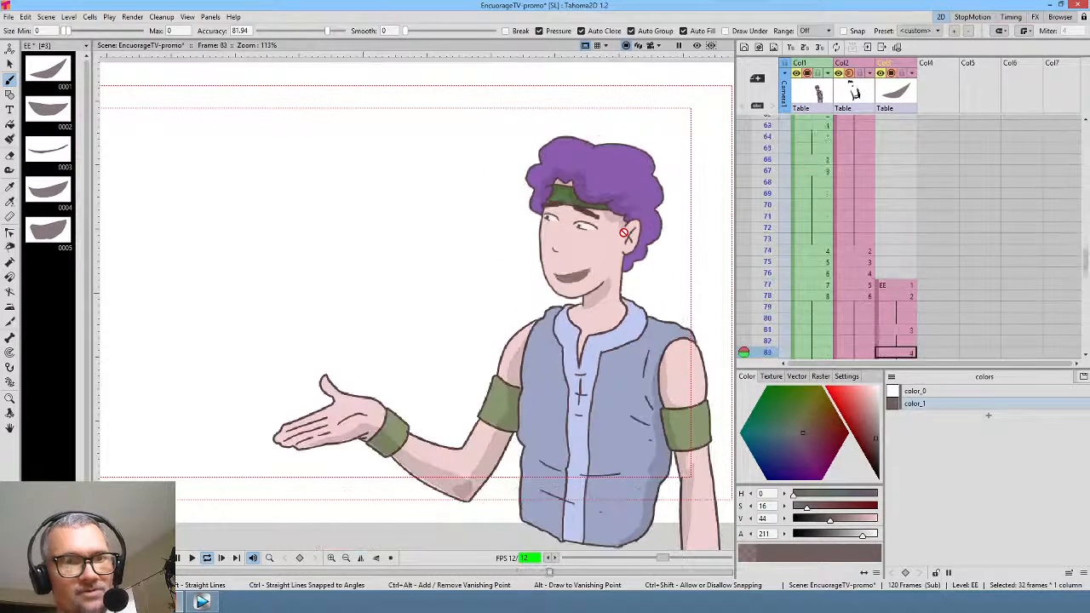
key(l)
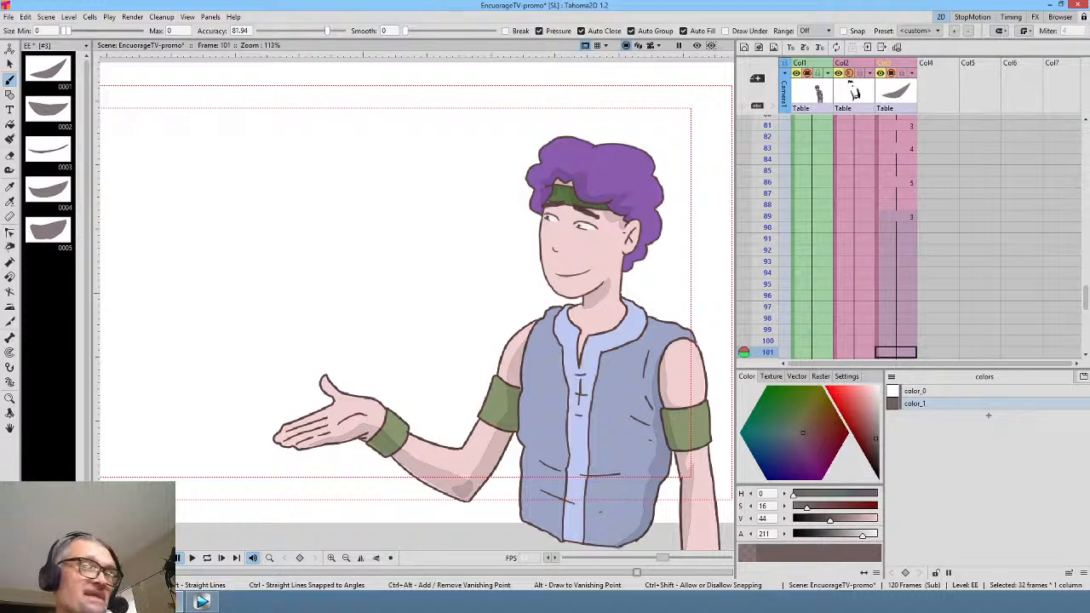
scroll(961, 309, up, 3)
click(907, 167)
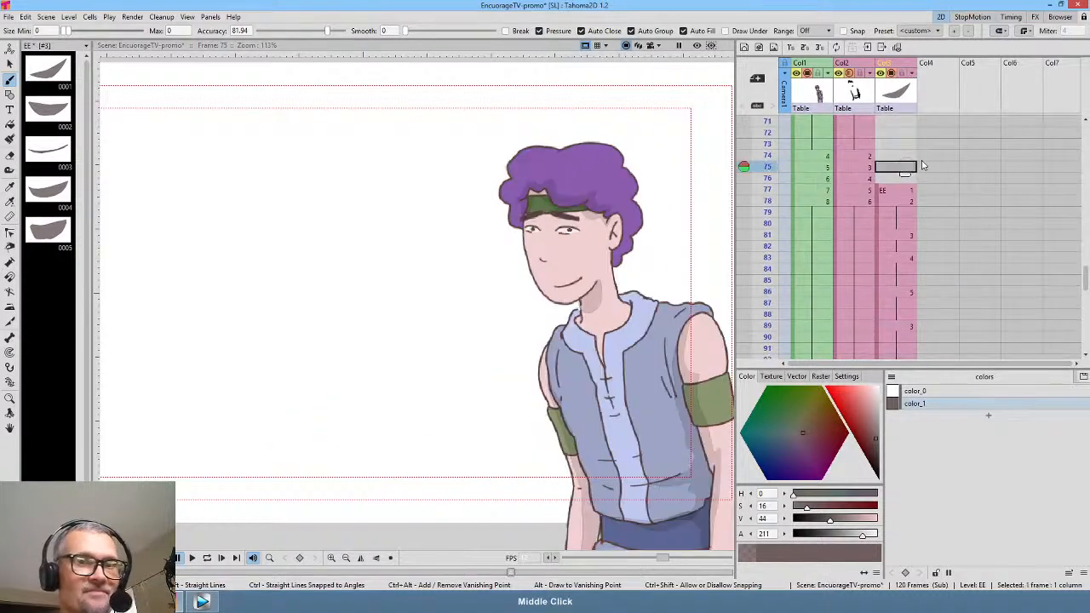
key(l)
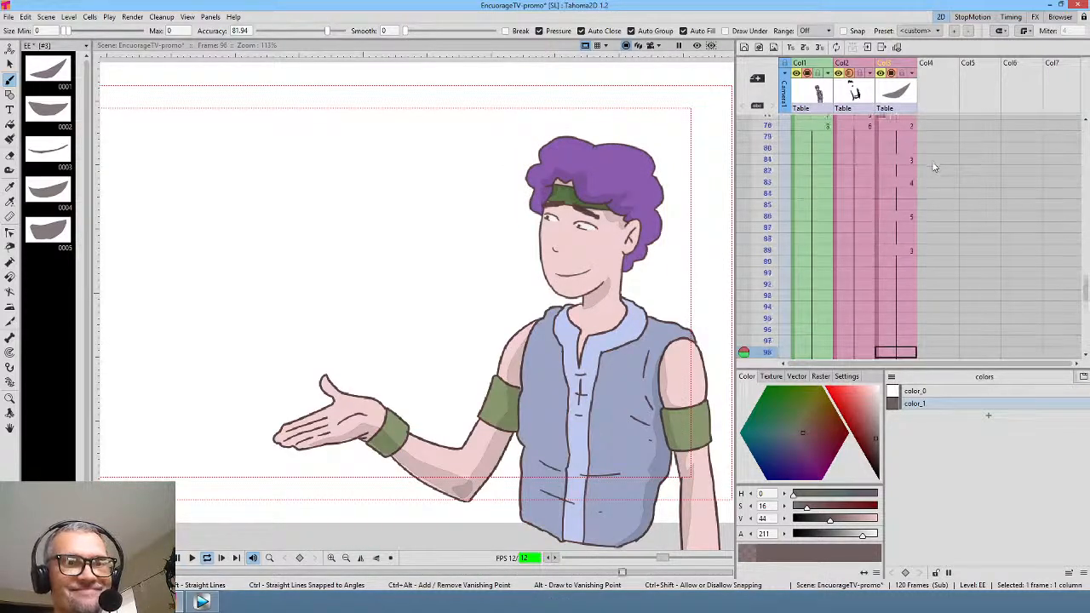
key(l)
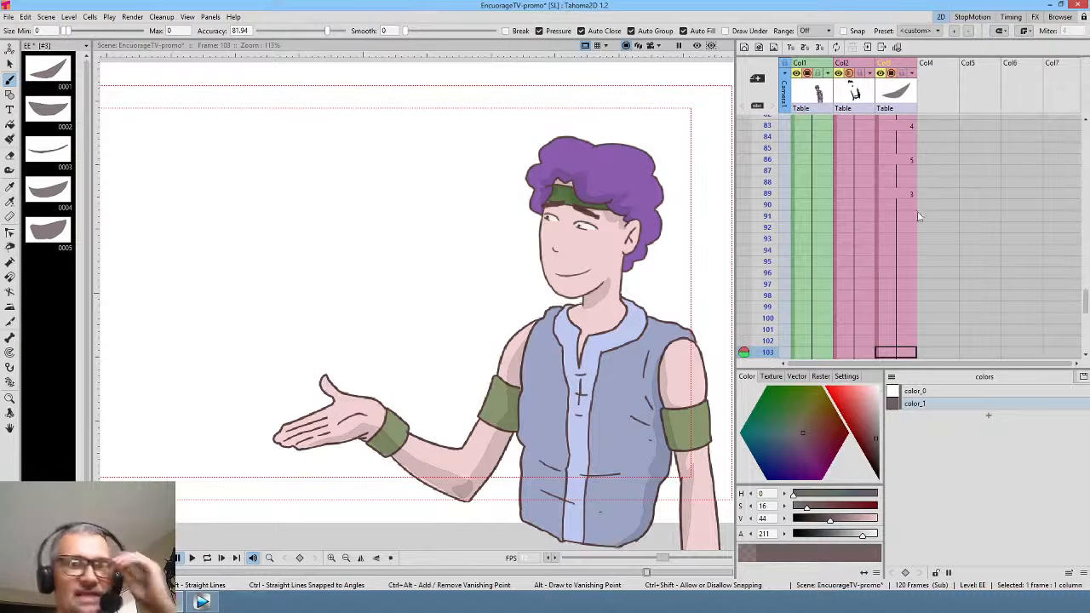
- Scrub back and forth through the frames from the head turn to the wide-open mouth to examine the face
scroll(917, 215, up, 8)
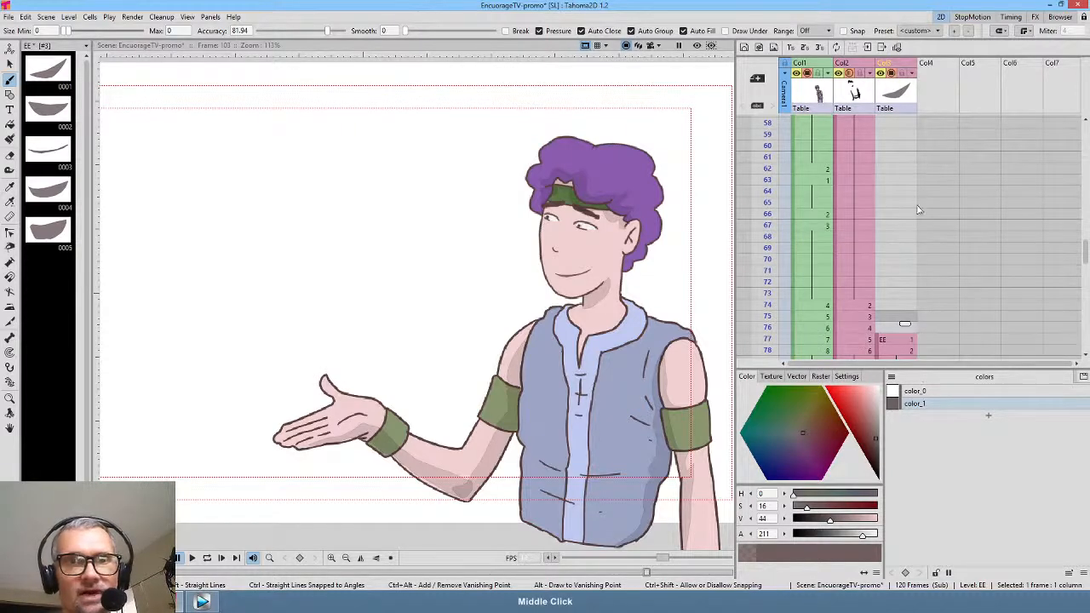
scroll(918, 209, down, 3)
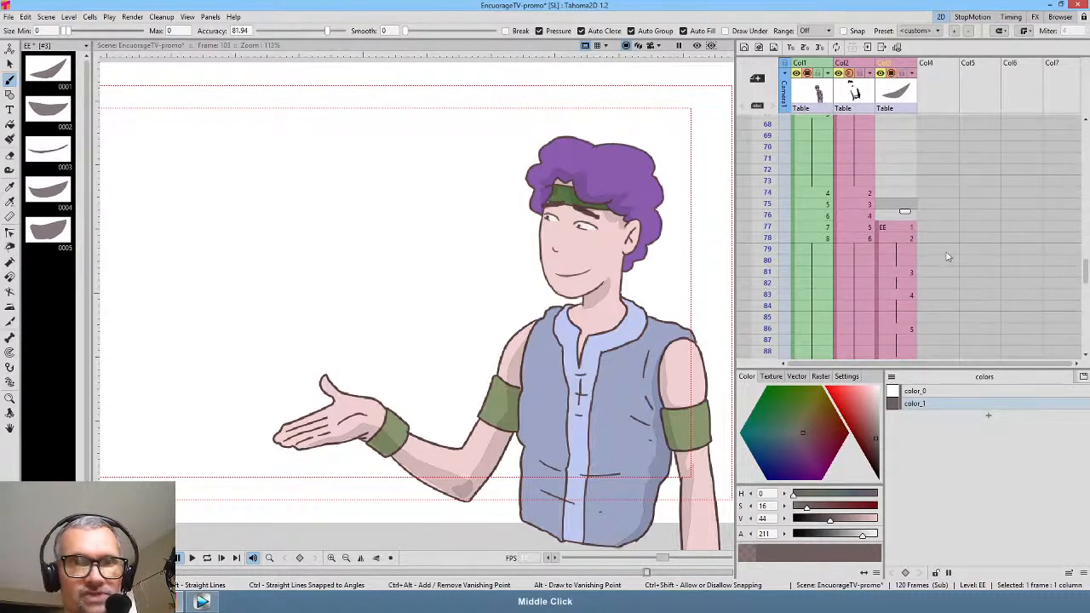
click(939, 271)
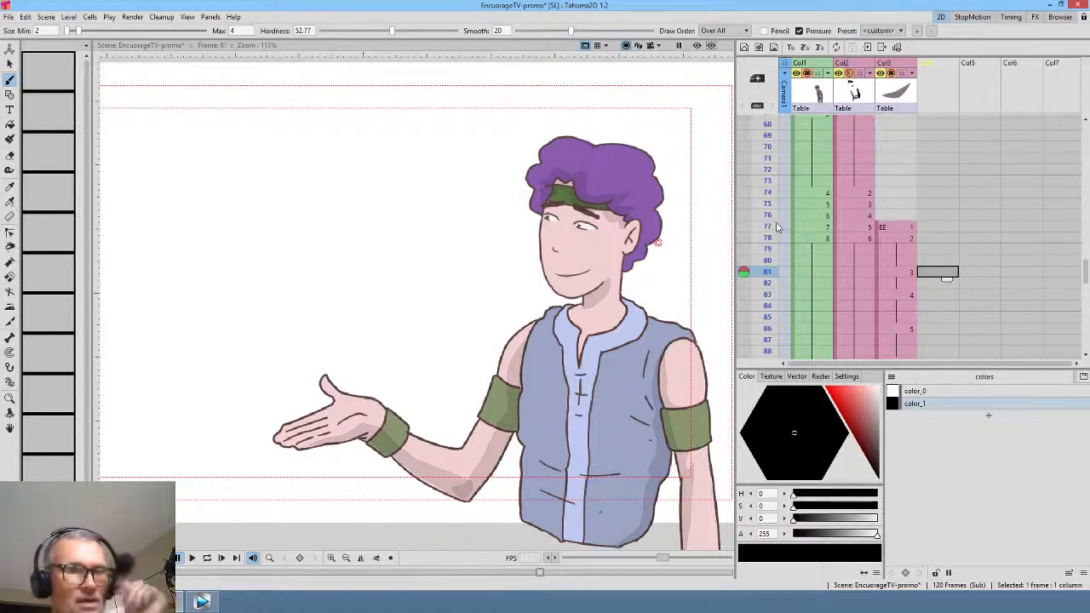
drag(776, 226, 764, 352)
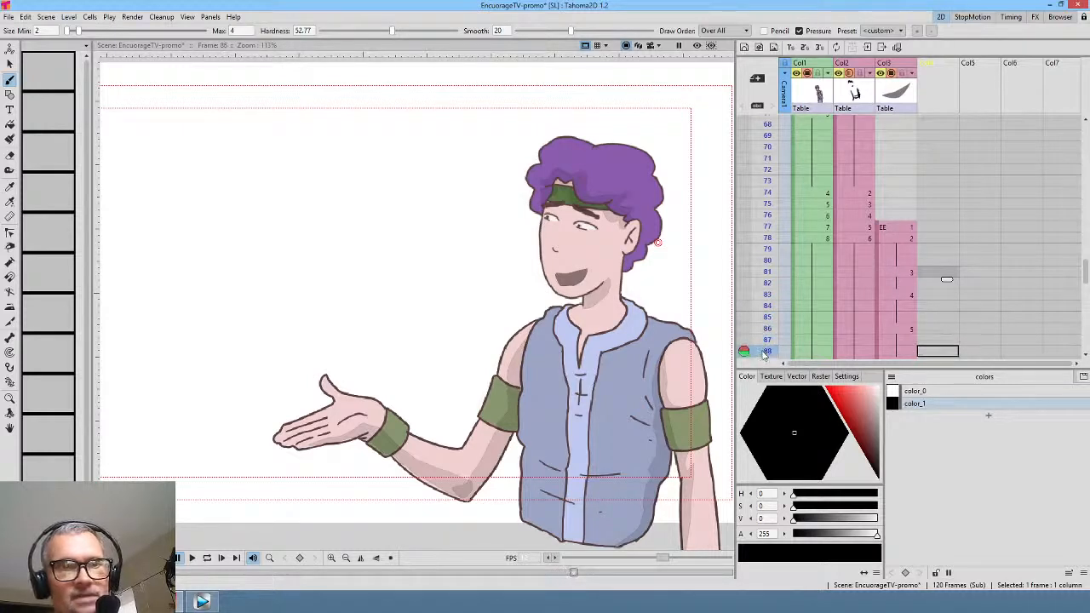
drag(934, 312, 930, 166)
mouse_move(768, 238)
mouse_down()
mouse_move(770, 309)
mouse_move(771, 205)
mouse_move(773, 326)
mouse_move(772, 162)
mouse_up()
drag(943, 178, 944, 296)
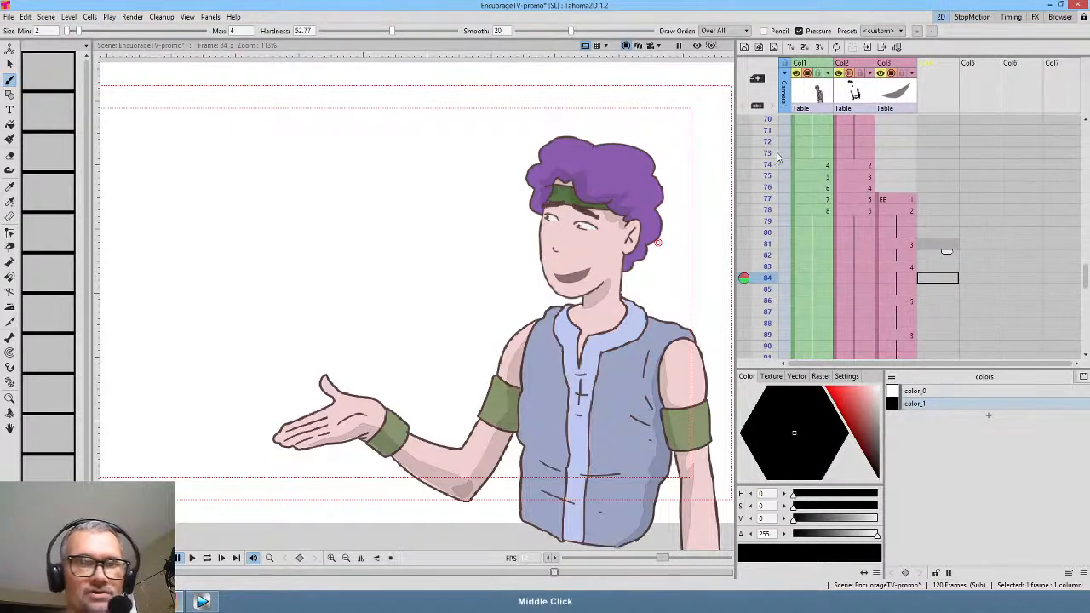
drag(776, 156, 767, 313)
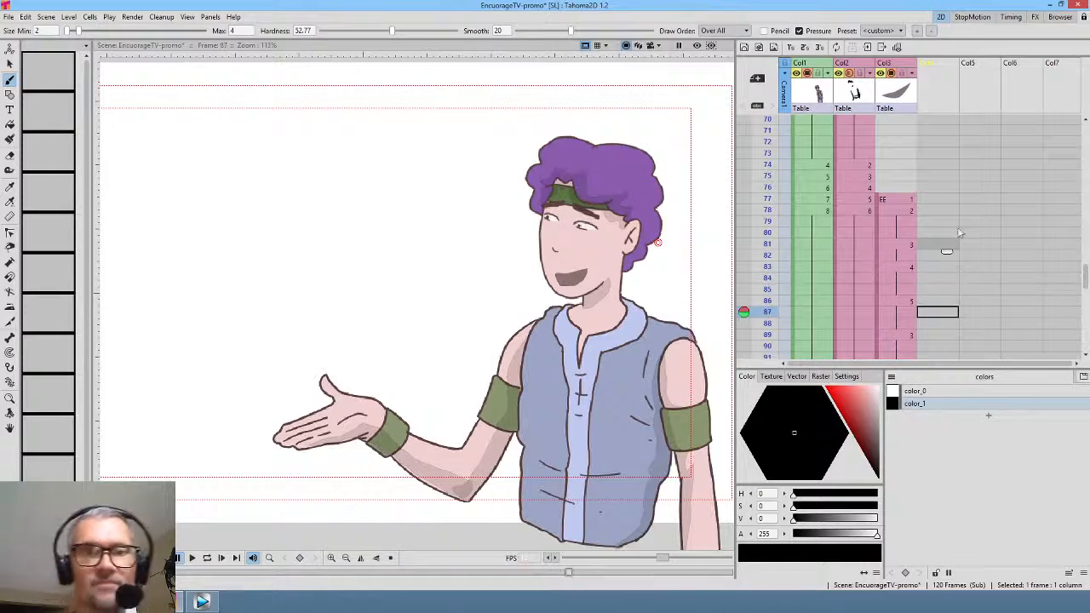
- Create a new vector level at frame 78 in the empty column beside the mouth level
mouse_move(766, 167)
mouse_down()
mouse_move(768, 234)
mouse_move(768, 175)
mouse_move(768, 216)
mouse_up()
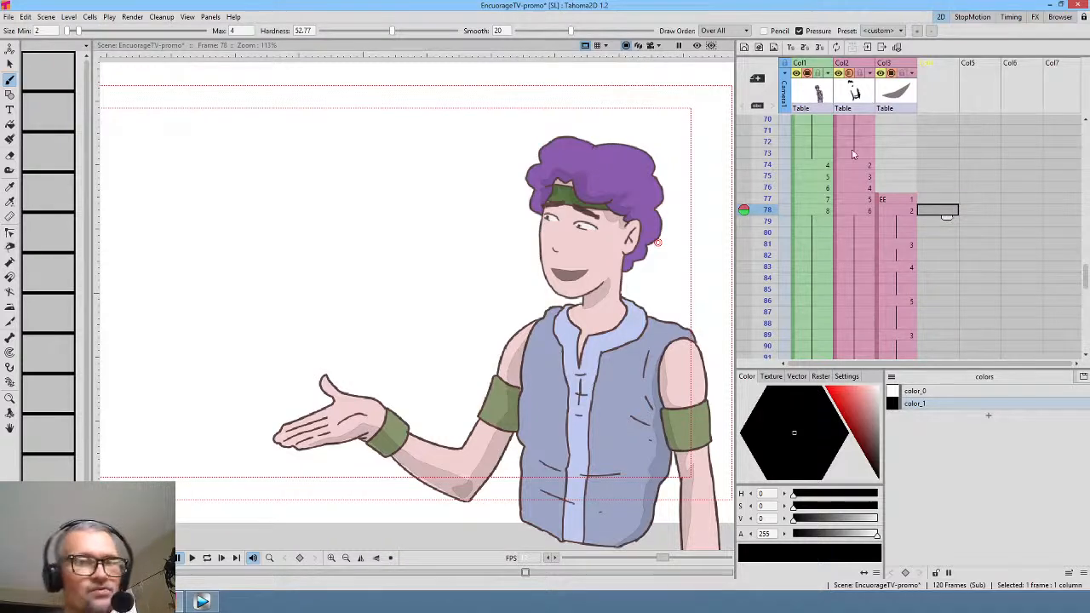
click(744, 49)
click(552, 414)
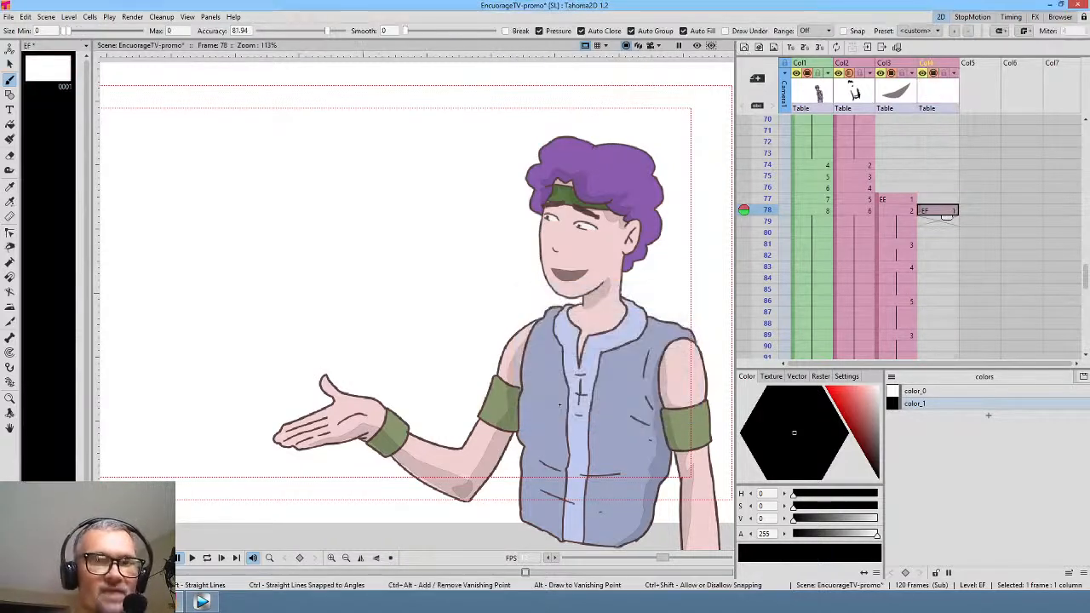
- Cover both open eyes at frame 78 with filled oval shapes, setting color_1 to the skin tone sampled from the face
scroll(562, 248, up, 13)
mouse_move(662, 161)
mouse_down()
mouse_move(638, 213)
mouse_move(538, 185)
mouse_move(447, 233)
mouse_move(489, 248)
mouse_up()
drag(568, 253, 535, 209)
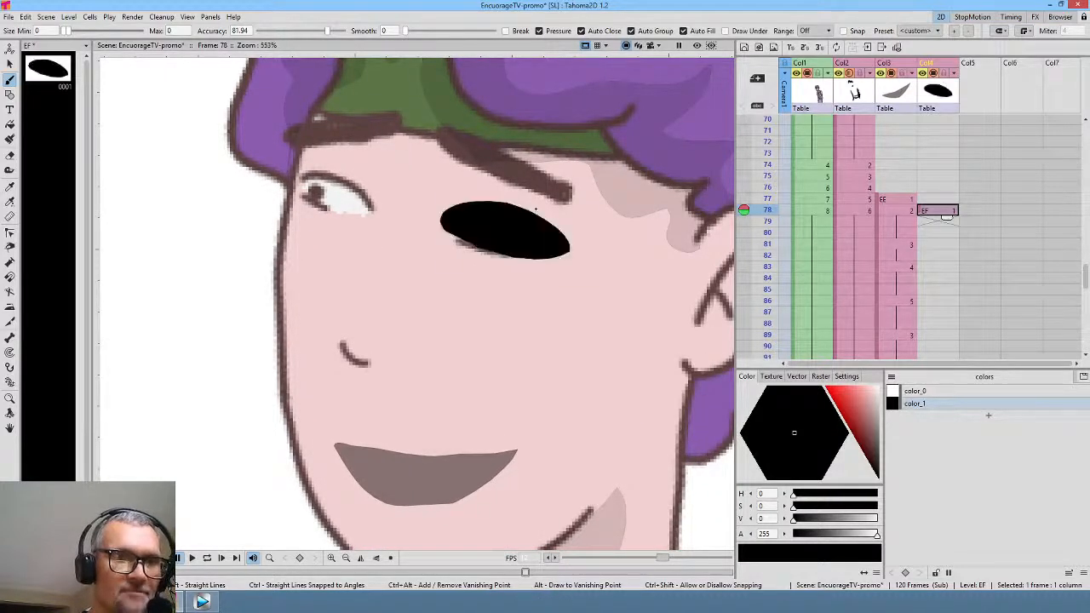
key(r)
click(585, 281)
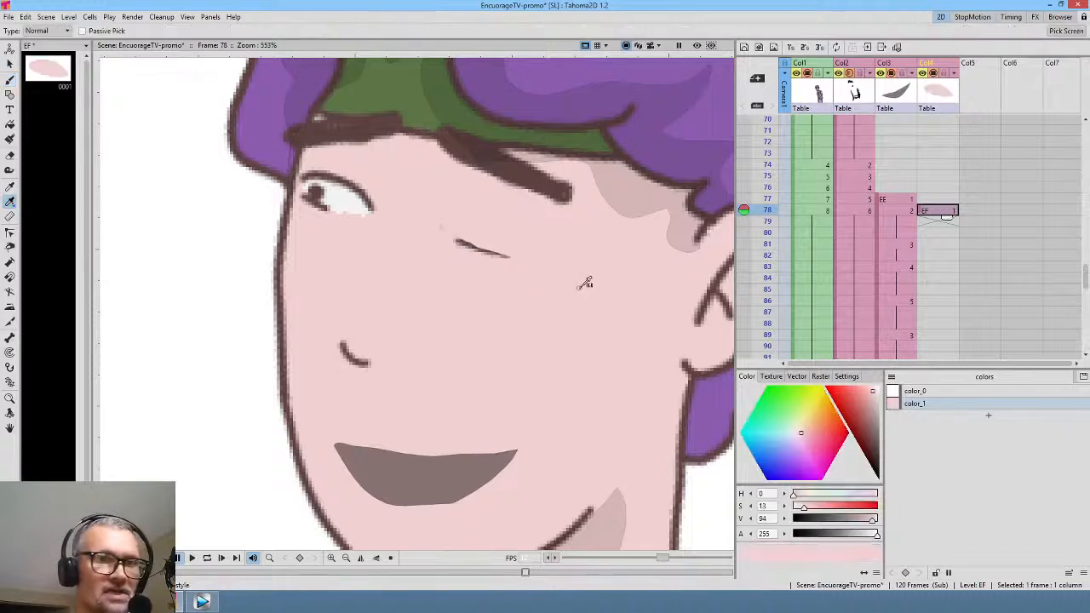
key(b)
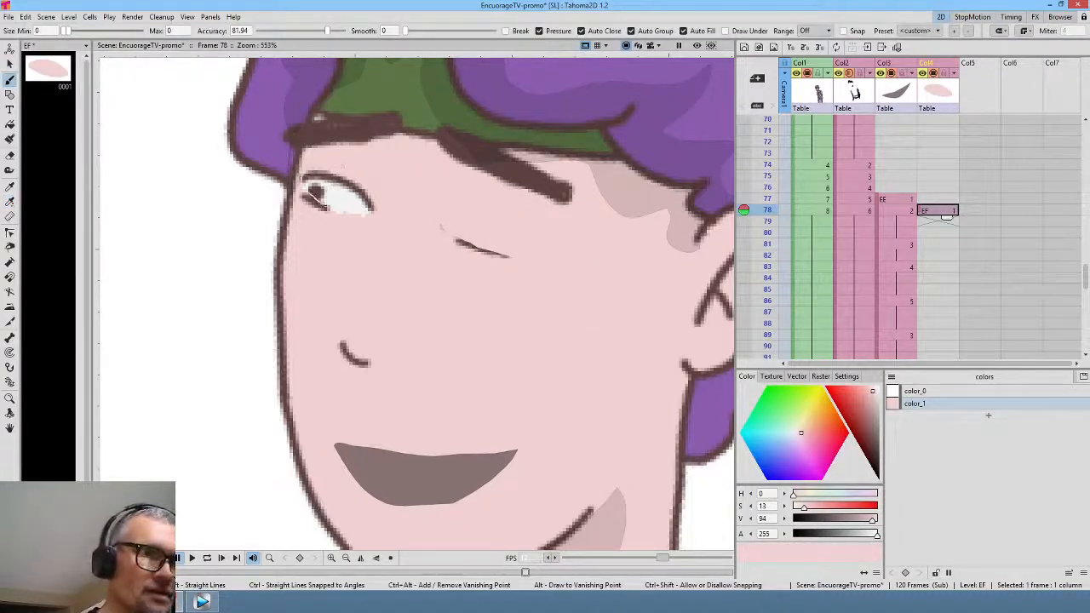
drag(370, 213, 372, 168)
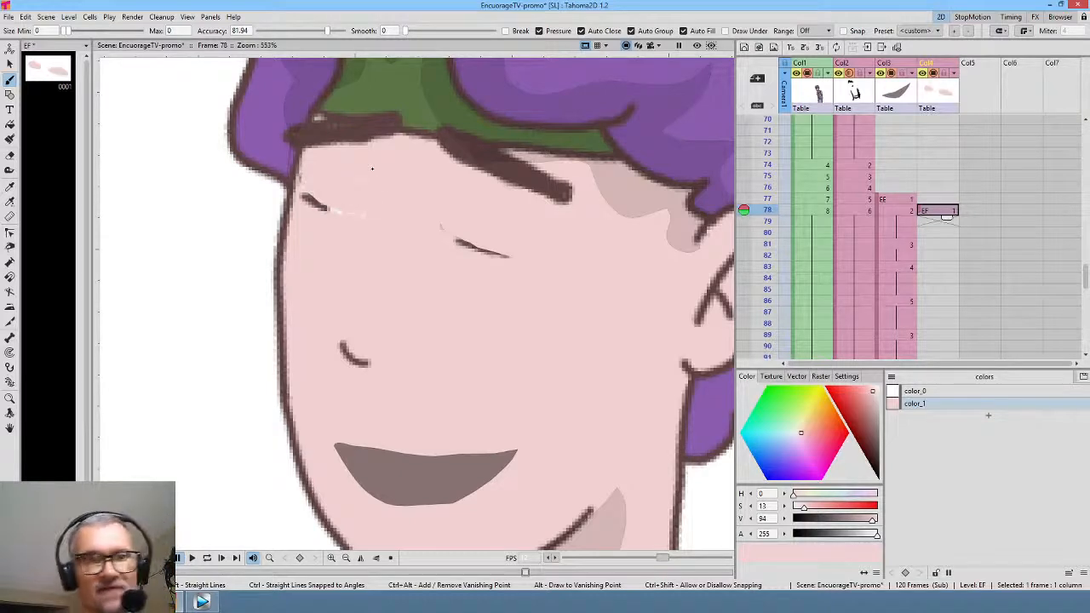
- Add color_2 to the new level's palette and set it to the dark brown sampled from the eyebrow
click(988, 418)
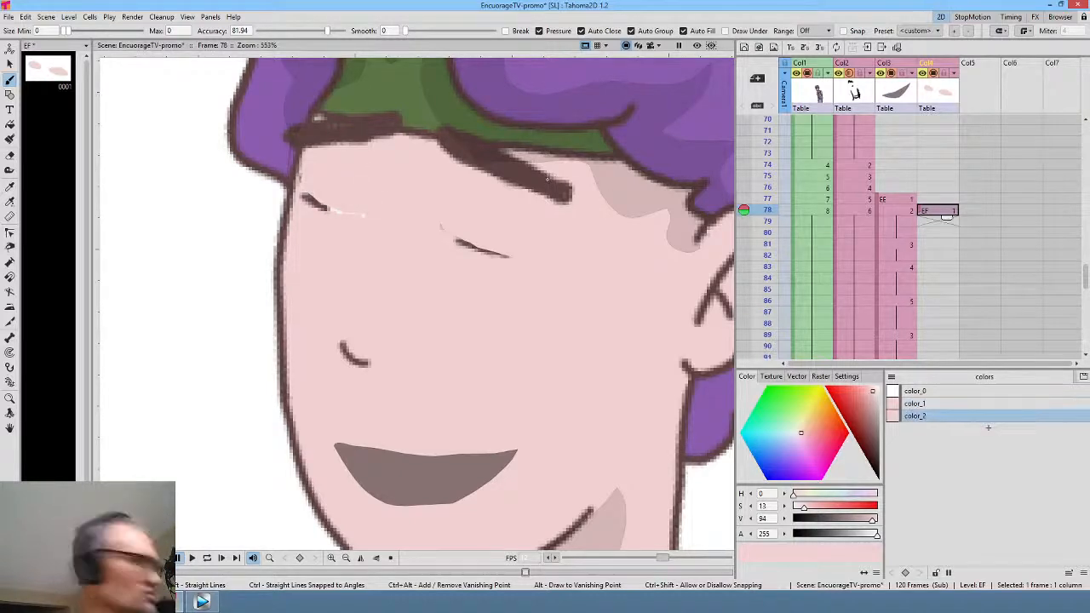
key(r)
click(527, 166)
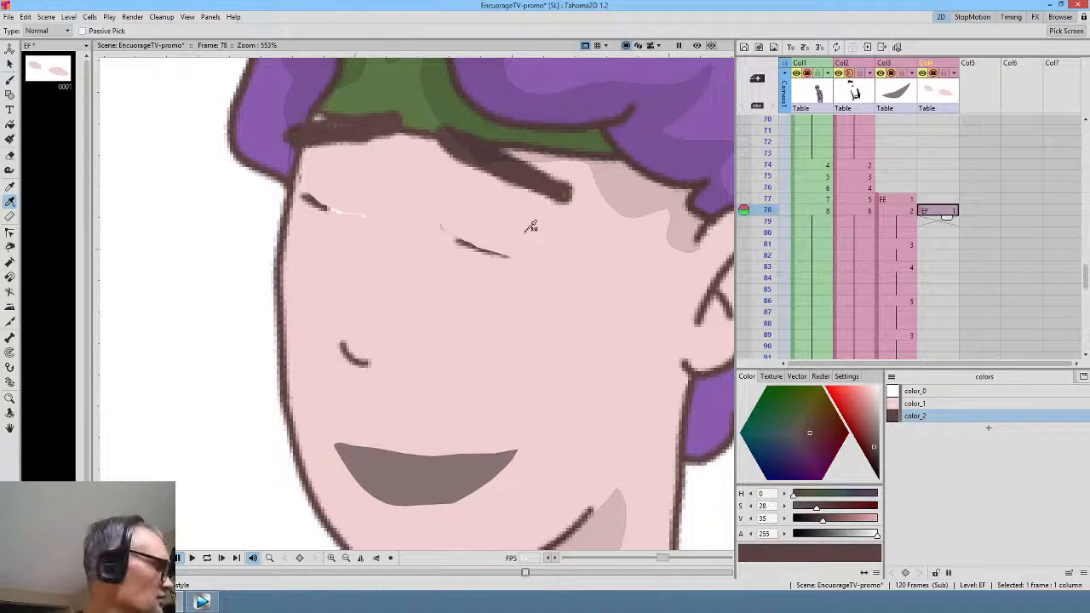
- Draw curved, tapered closed-eyelid lines in color_2 over both covered eyes at frame 78
key(b)
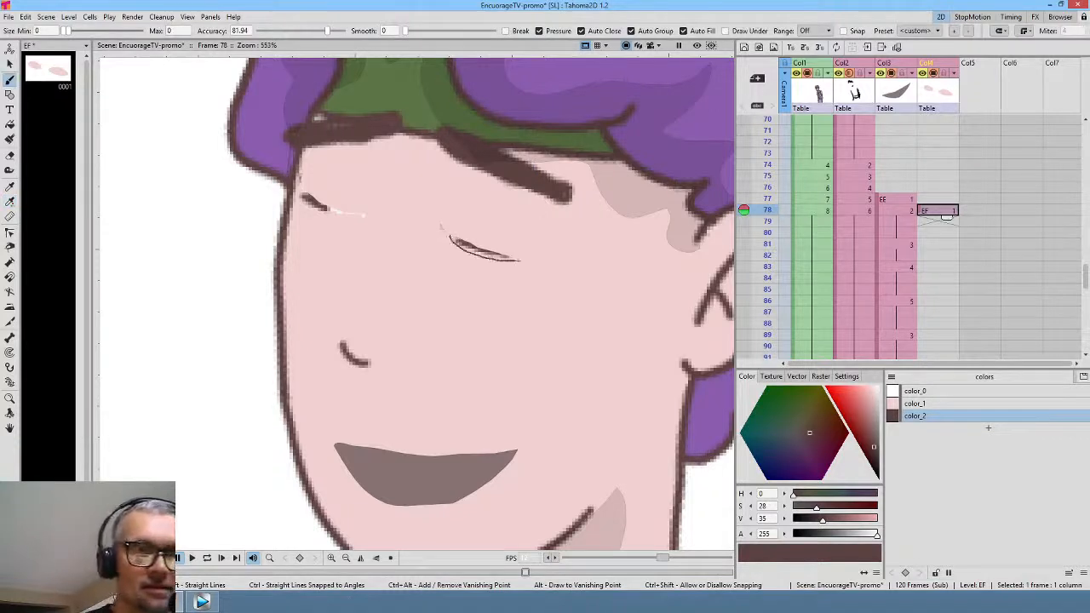
drag(450, 237, 454, 242)
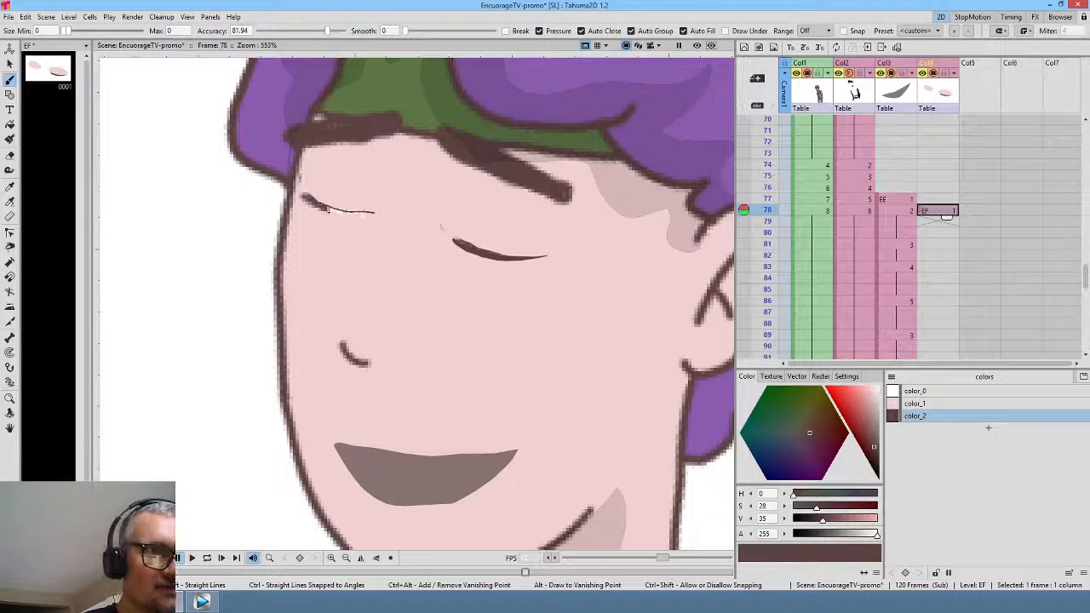
drag(385, 214, 387, 213)
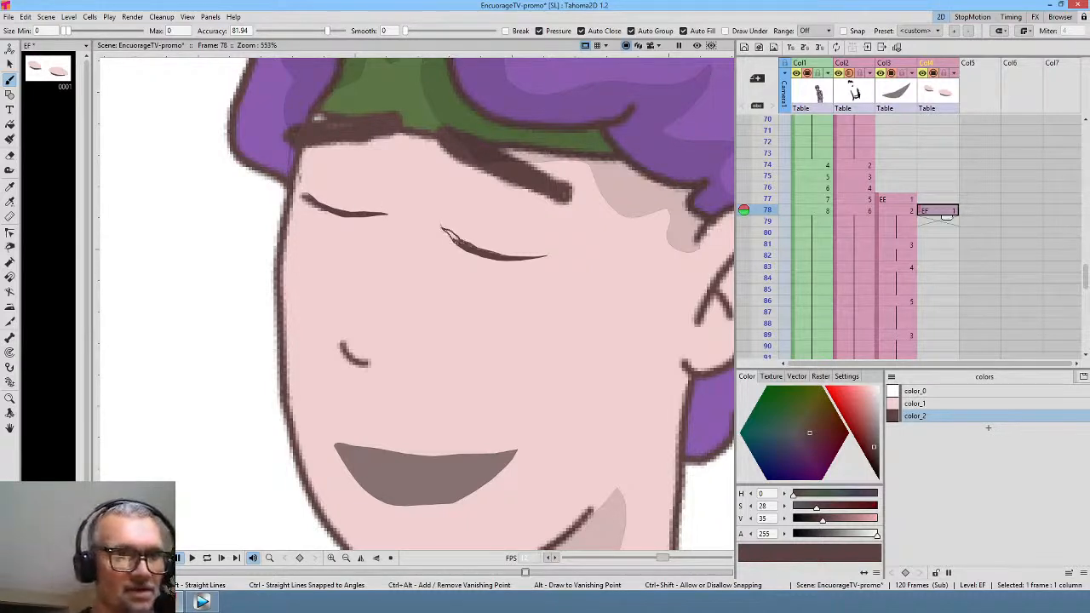
drag(455, 242, 470, 240)
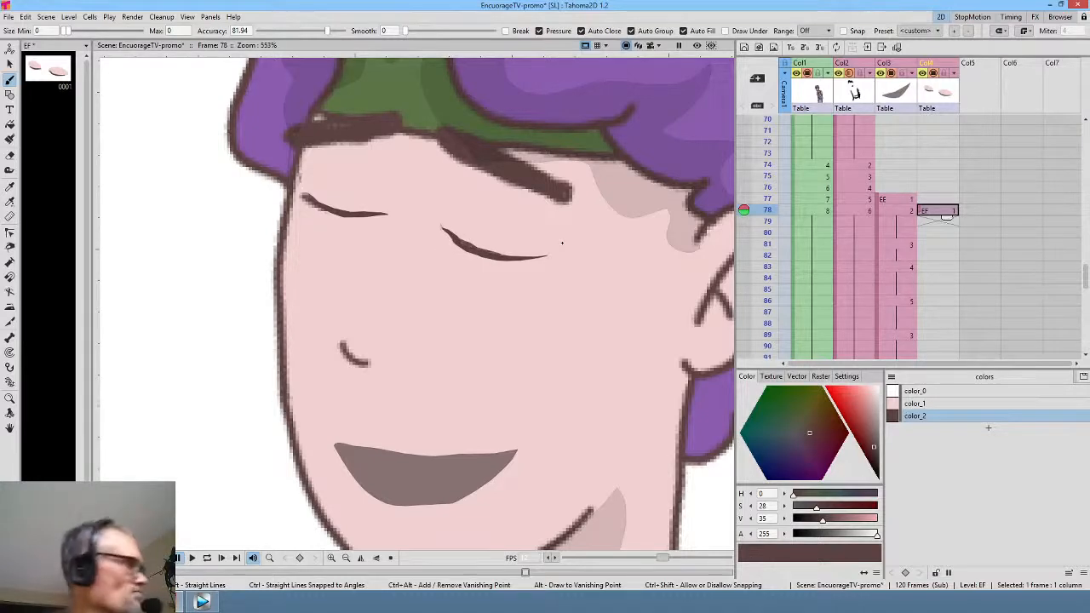
- Scrub through the frames from 78 to the mid-90s, checking the closed-eyes drawing and mouth timing to find a second blink position
key(alt+0)
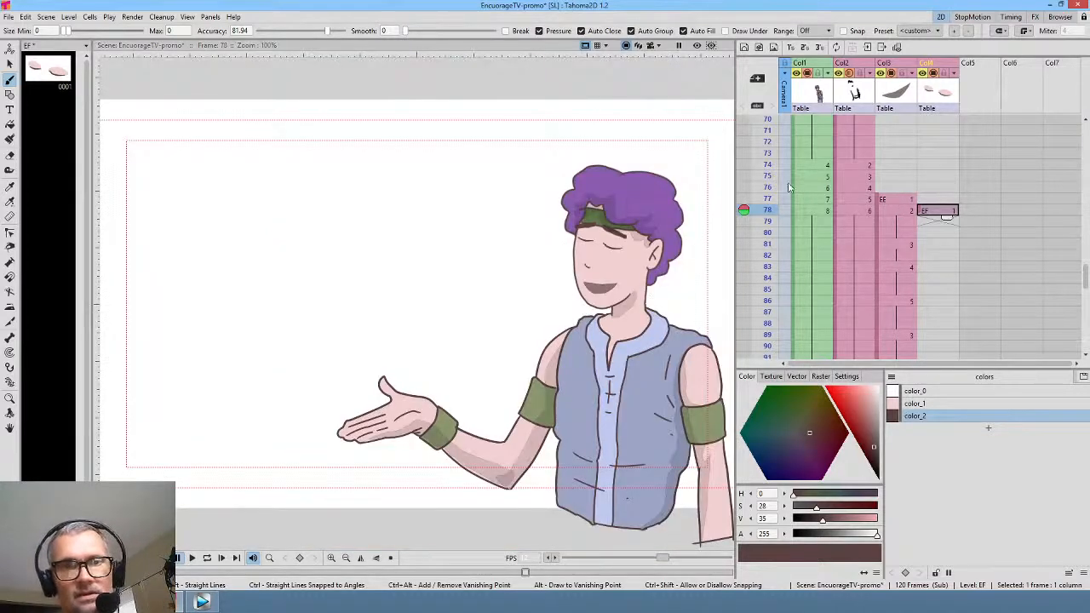
drag(768, 176, 765, 235)
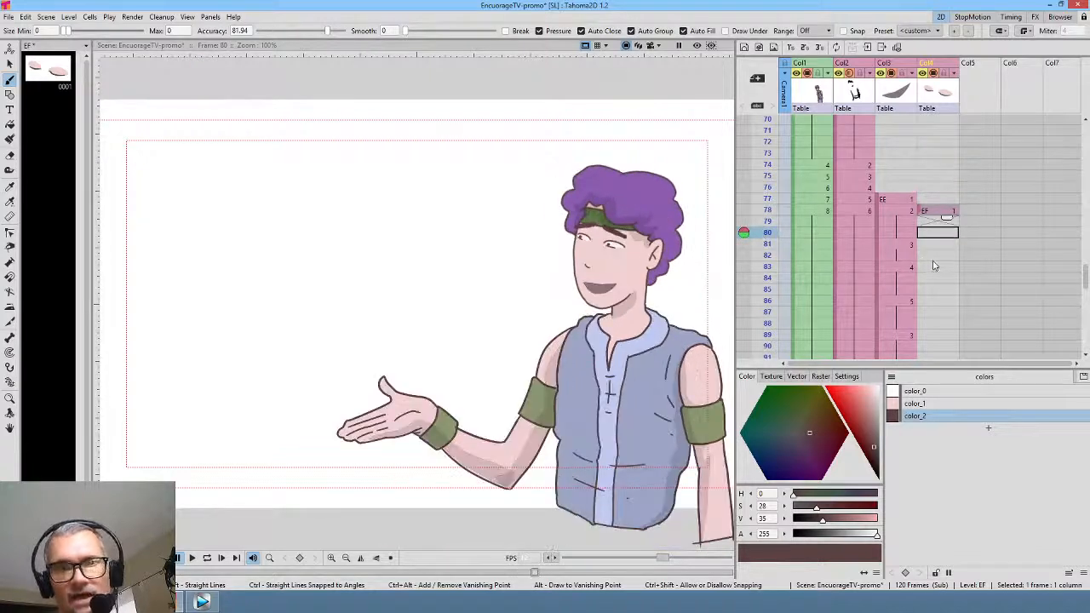
scroll(933, 267, down, 3)
drag(766, 162, 766, 223)
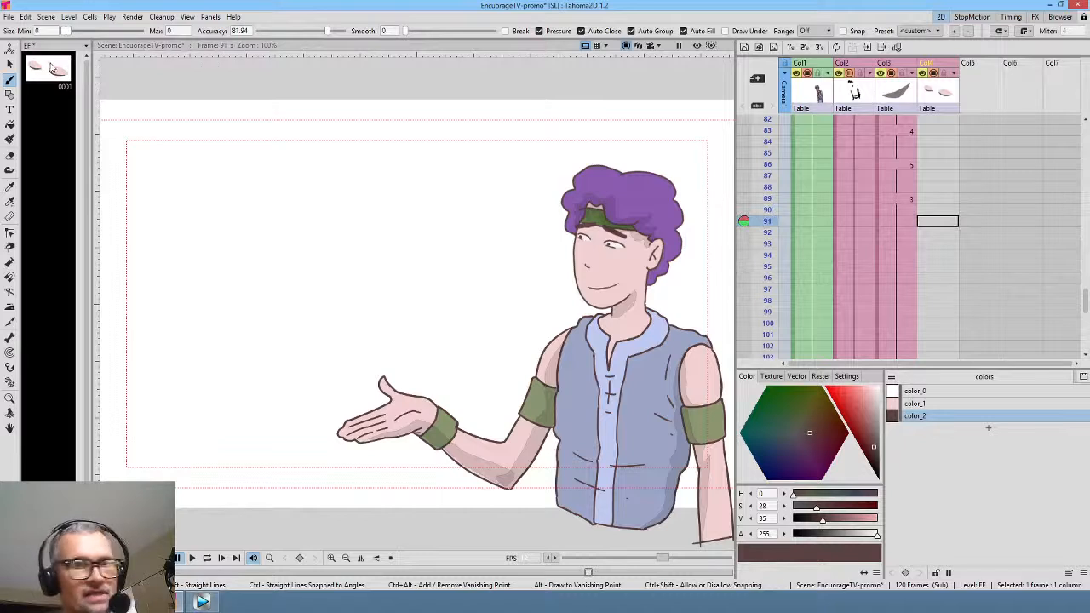
scroll(1021, 213, up, 3)
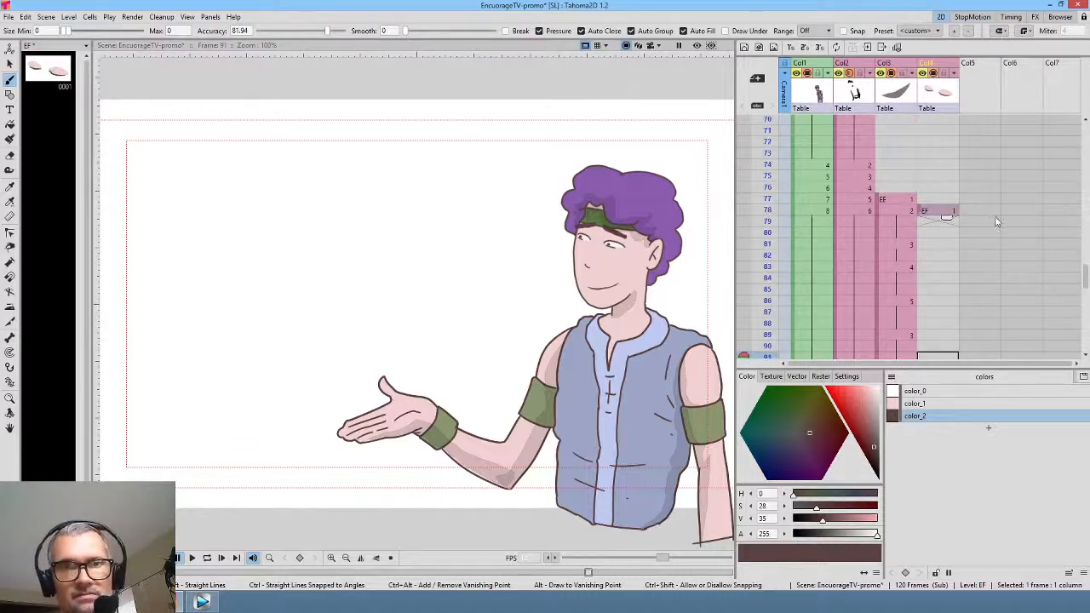
click(937, 212)
scroll(969, 270, down, 3)
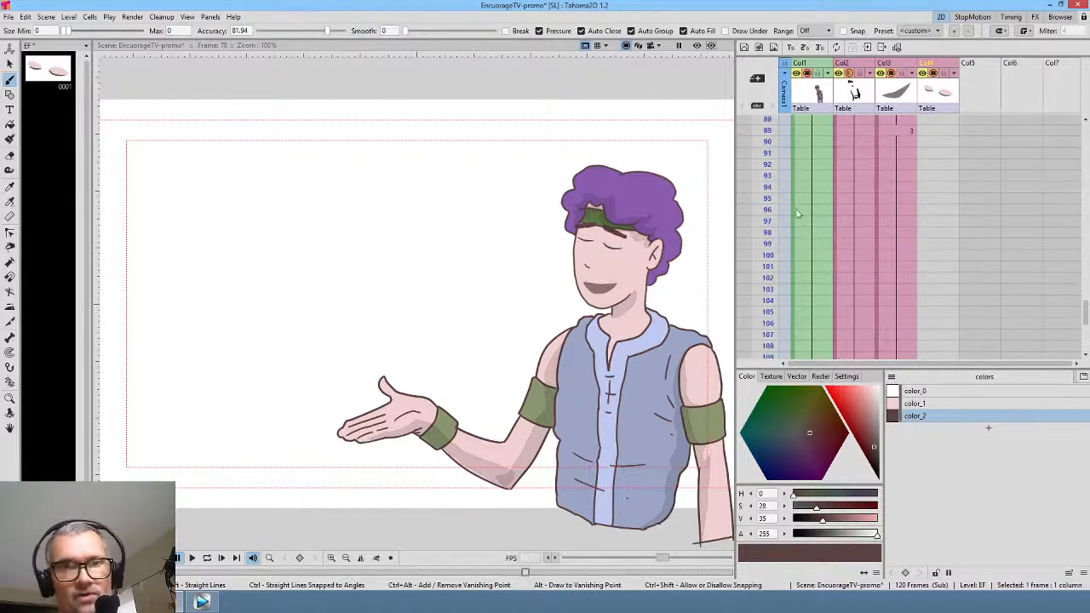
drag(774, 133, 767, 210)
scroll(760, 143, up, 2)
- Place the existing closed-eyes drawing at frame 93 in the eye level's column for a second blink
click(766, 167)
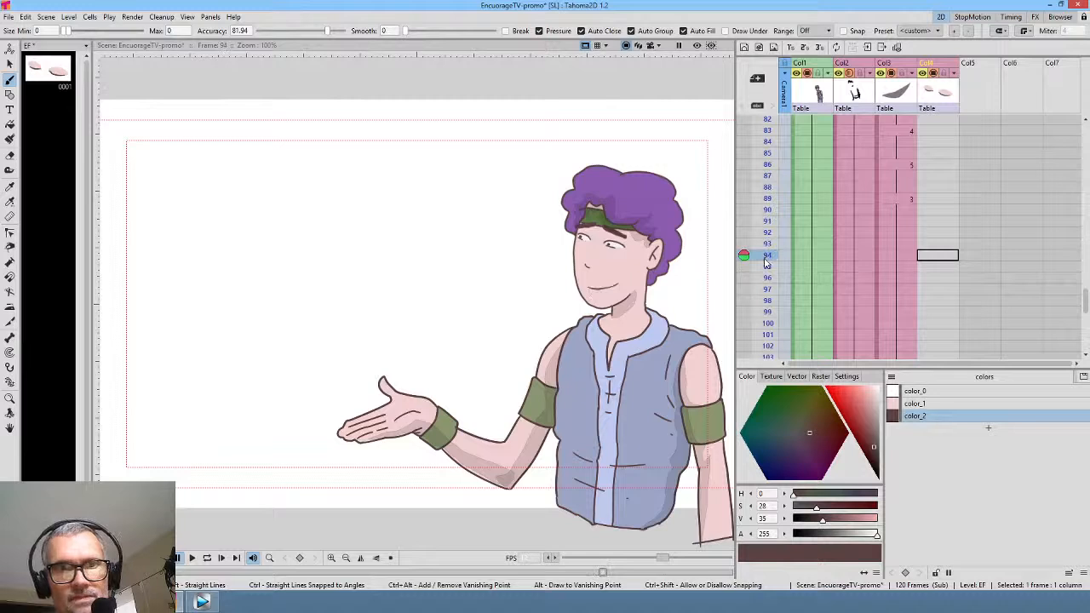
click(766, 244)
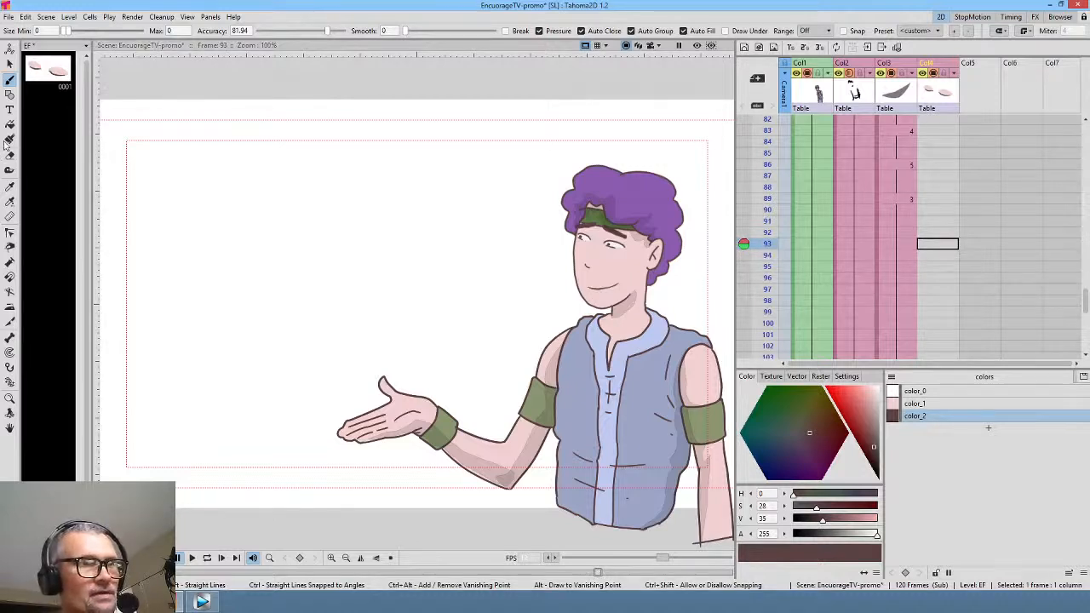
click(49, 70)
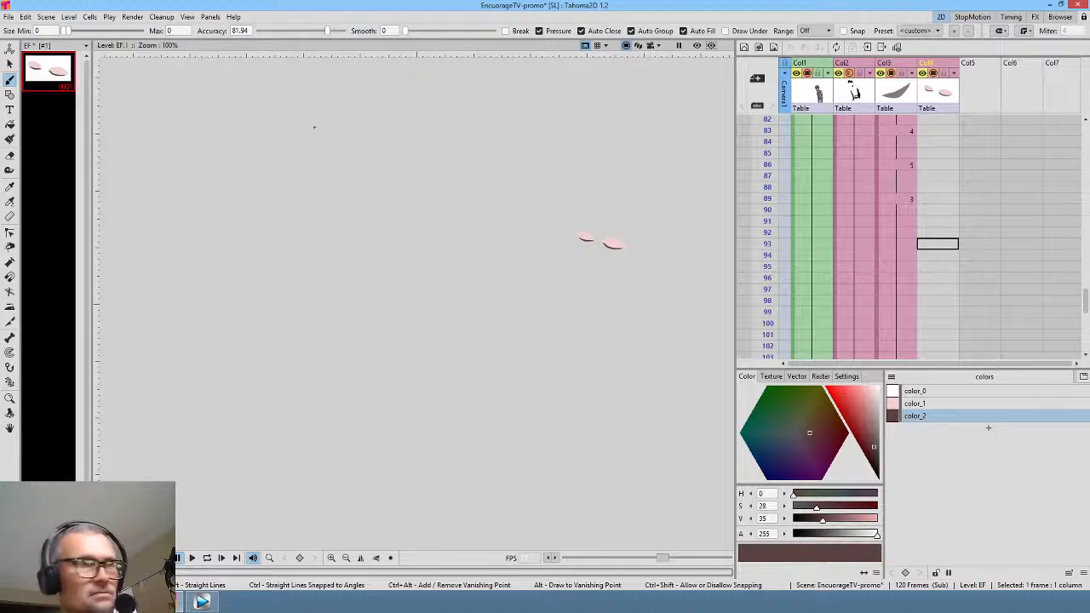
mouse_move(52, 86)
mouse_down()
mouse_move(340, 120)
mouse_move(824, 213)
mouse_move(953, 274)
mouse_move(936, 246)
mouse_up()
click(932, 258)
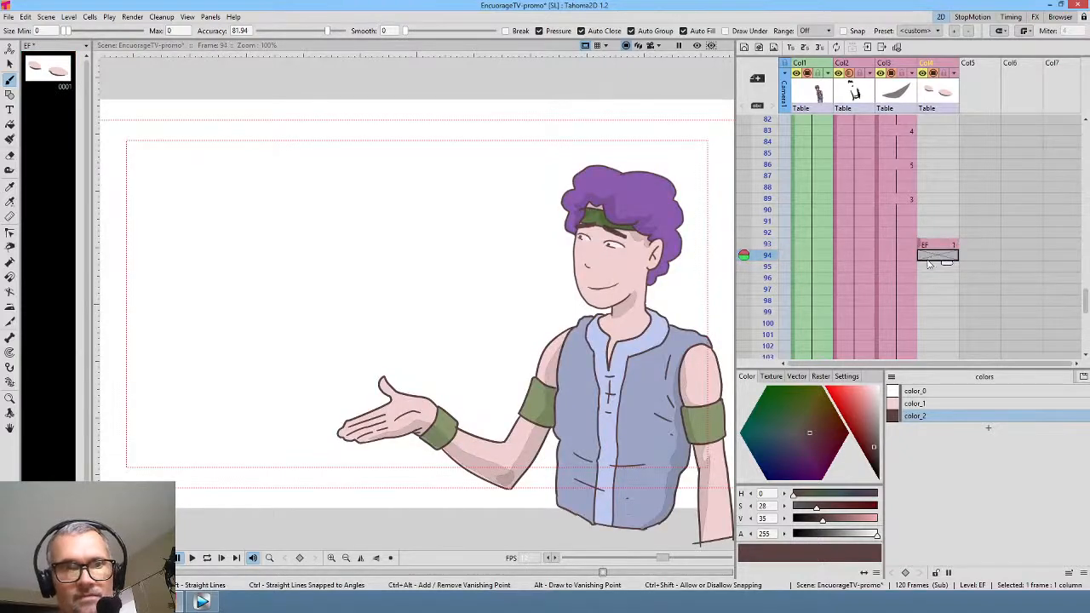
- Add color_3 to the eye level's palette and set it to the off-white sampled from the eyeball
scroll(607, 238, up, 8)
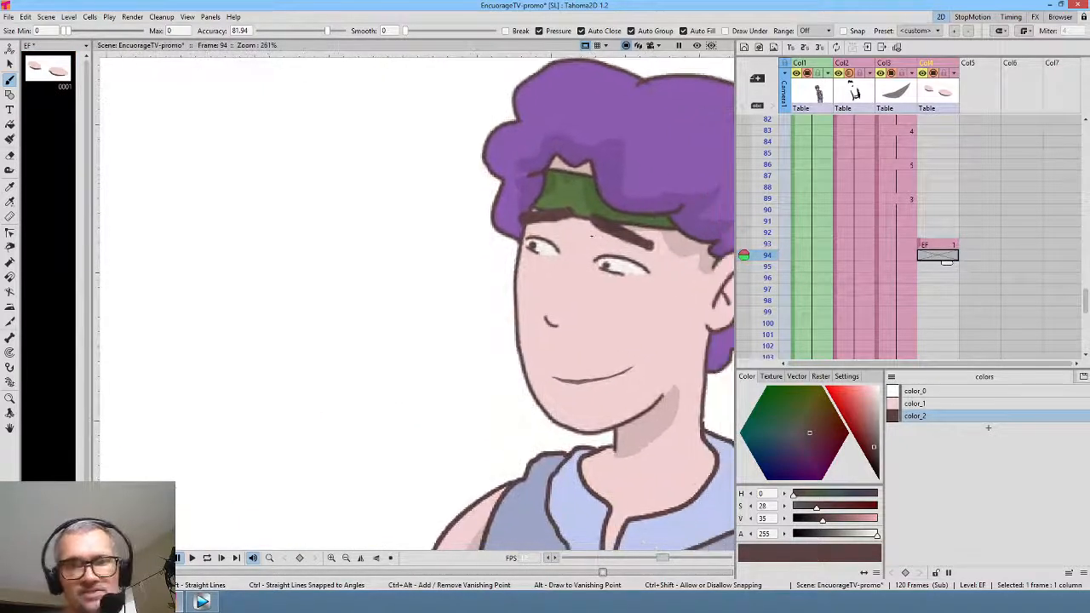
click(987, 427)
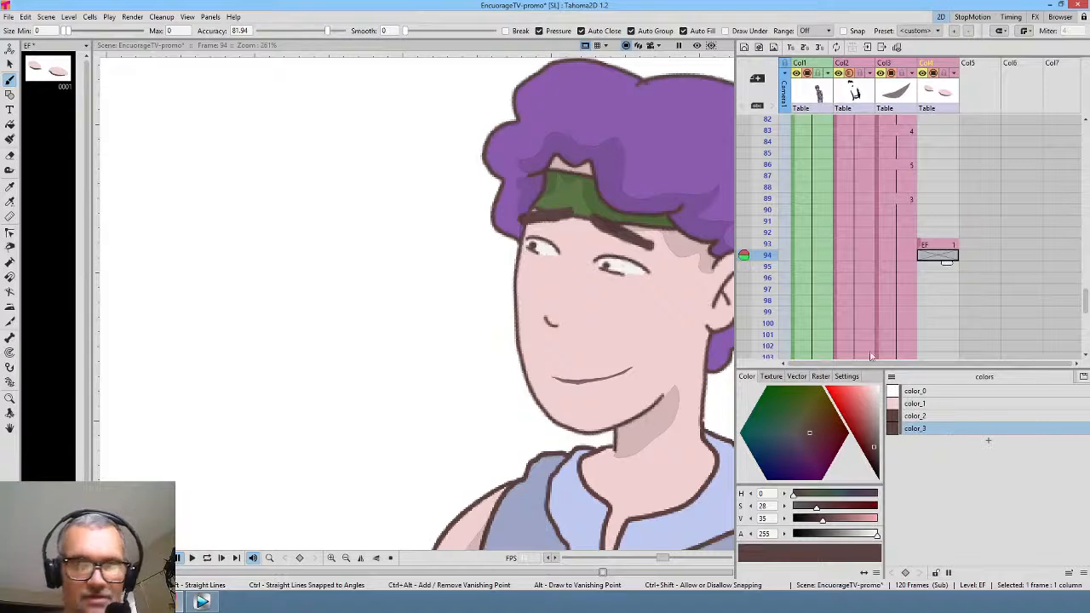
key(r)
click(632, 268)
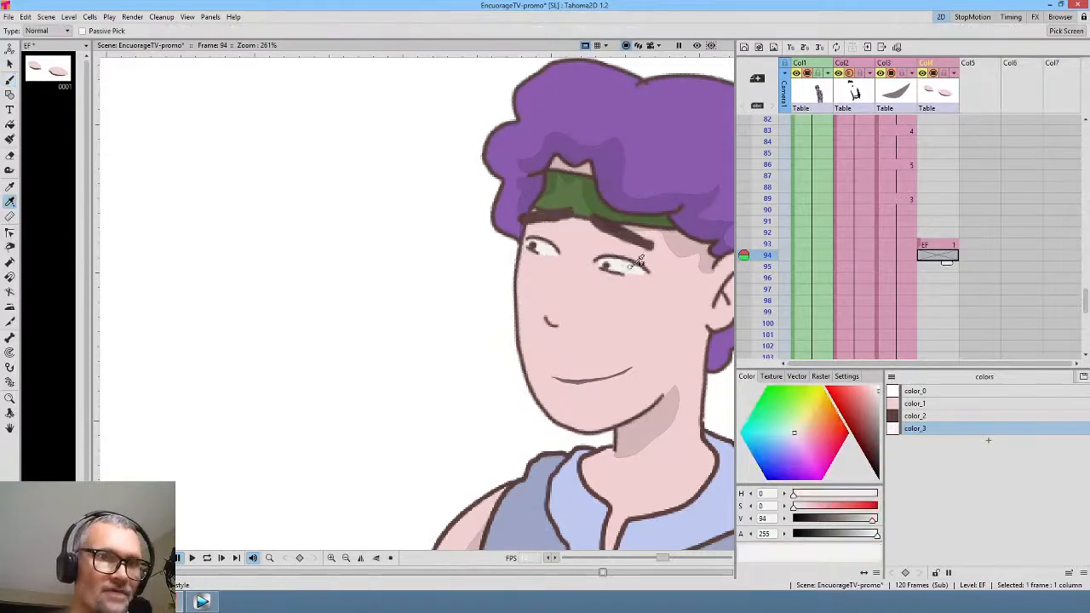
- Paint over both pupils at frame 94 with color_3 in a new drawing on the eye level
middle_click(596, 279)
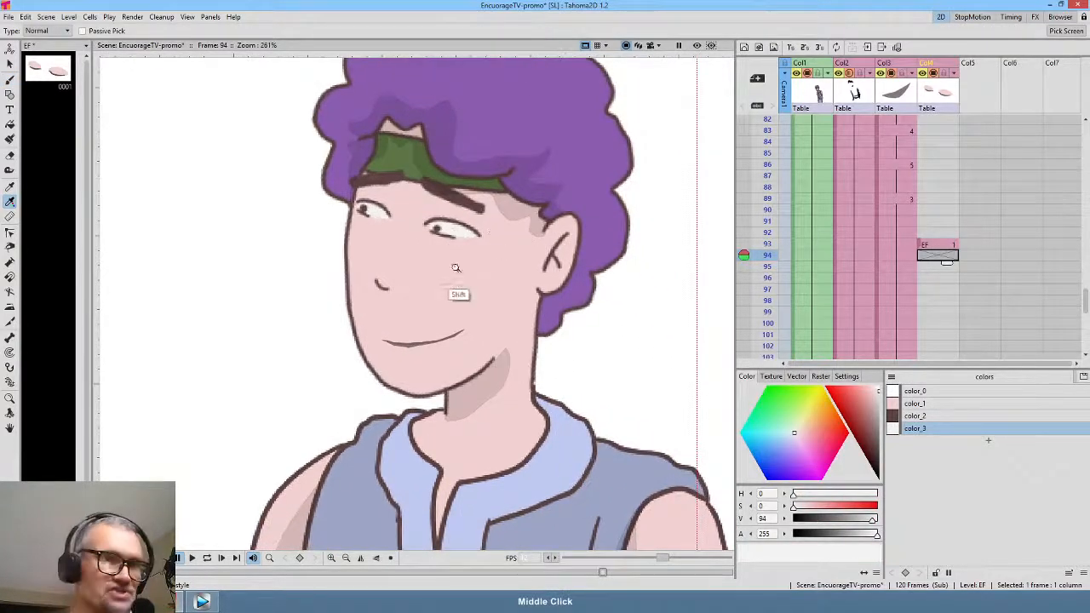
scroll(459, 238, up, 5)
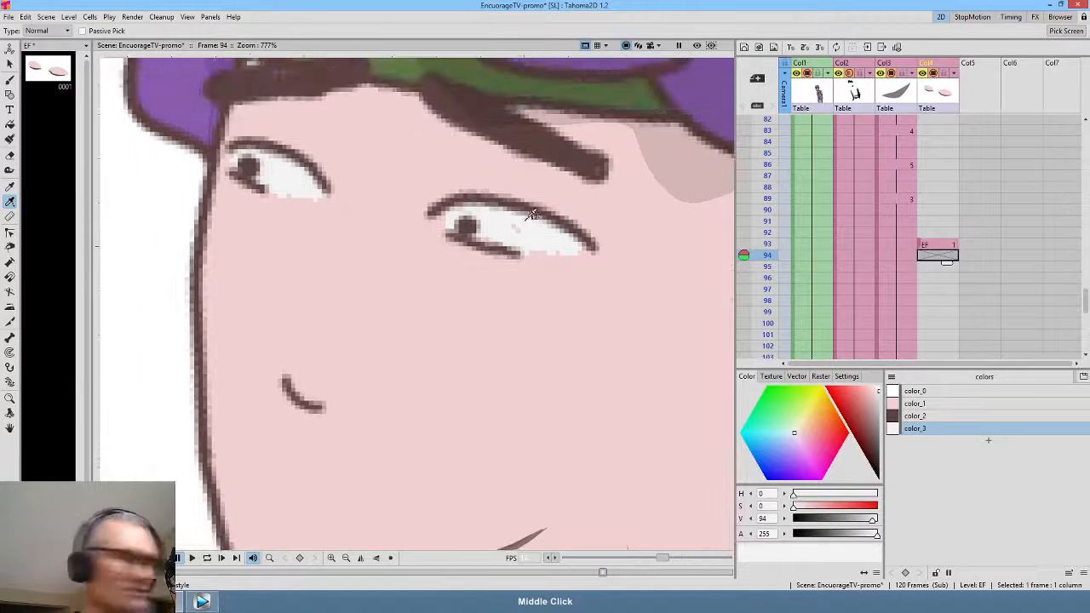
key(b)
mouse_move(523, 221)
mouse_down()
mouse_move(459, 209)
mouse_move(448, 217)
mouse_move(482, 231)
mouse_up()
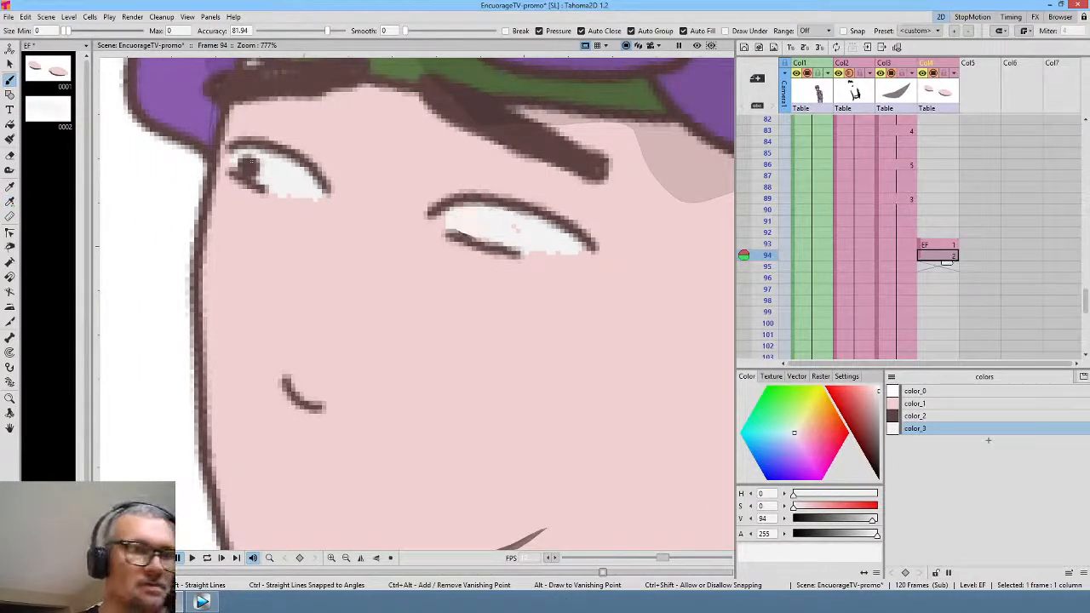
drag(254, 173, 278, 167)
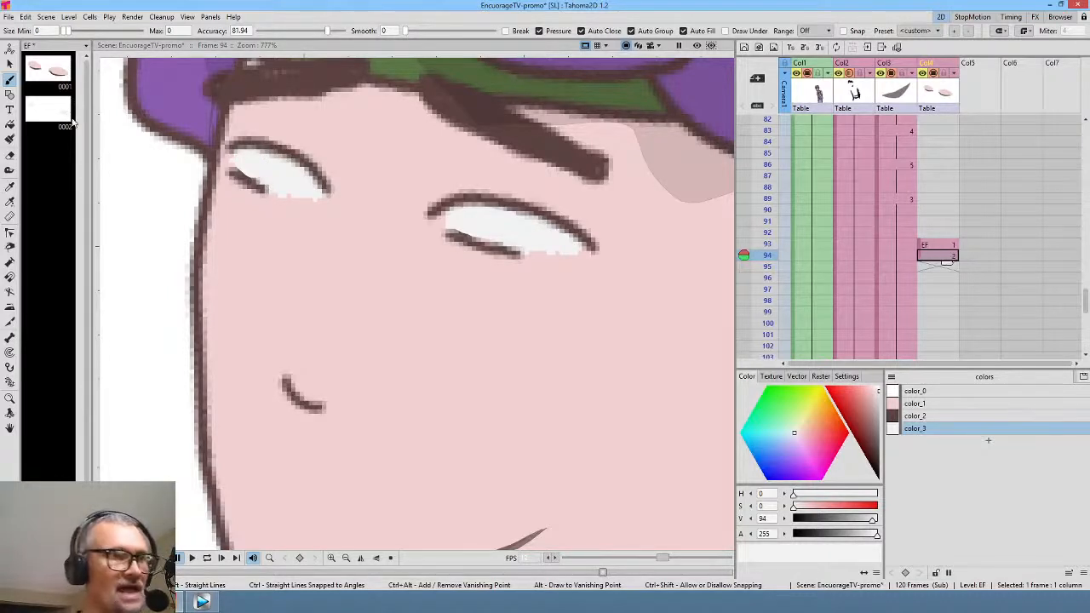
- Add color_4 to the eye level's palette and set it to a dark grey with value 32
key(g)
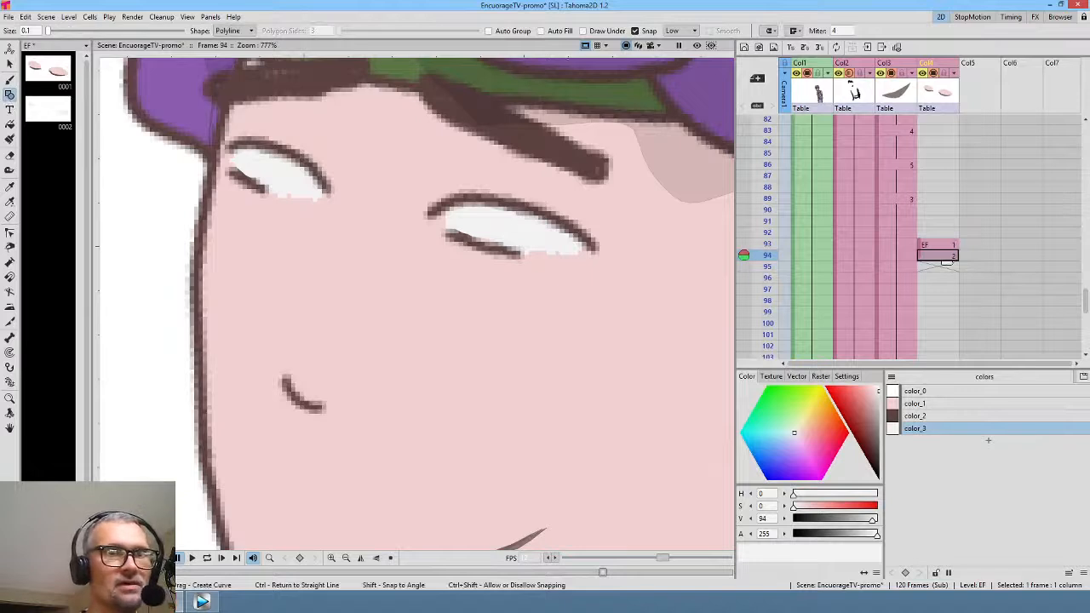
click(988, 445)
click(881, 452)
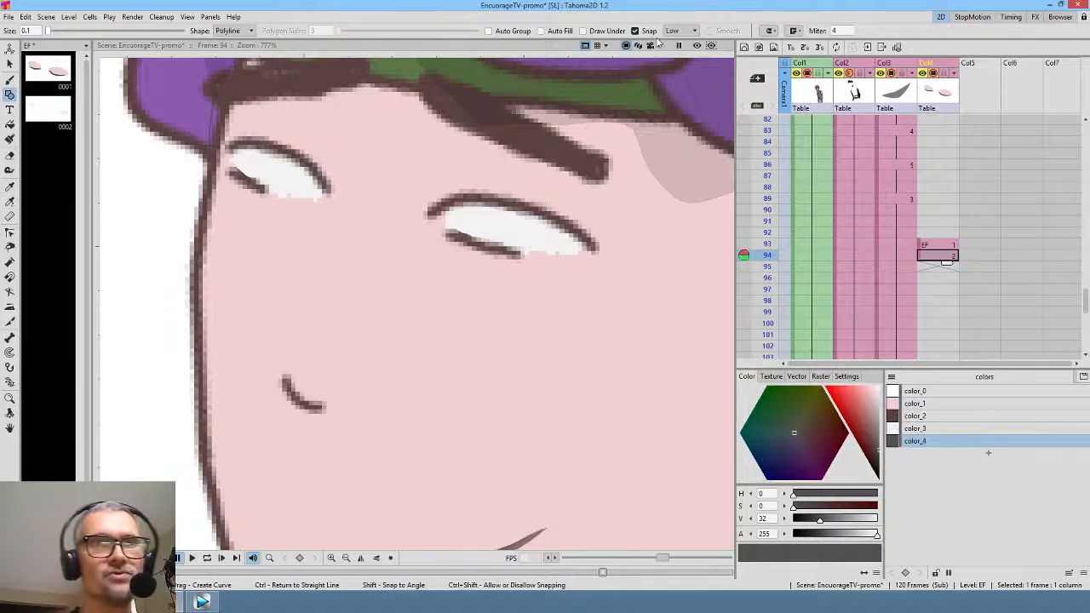
- Draw a small circular pupil in the larger eye at frame 94 and fill it with color_4
click(238, 31)
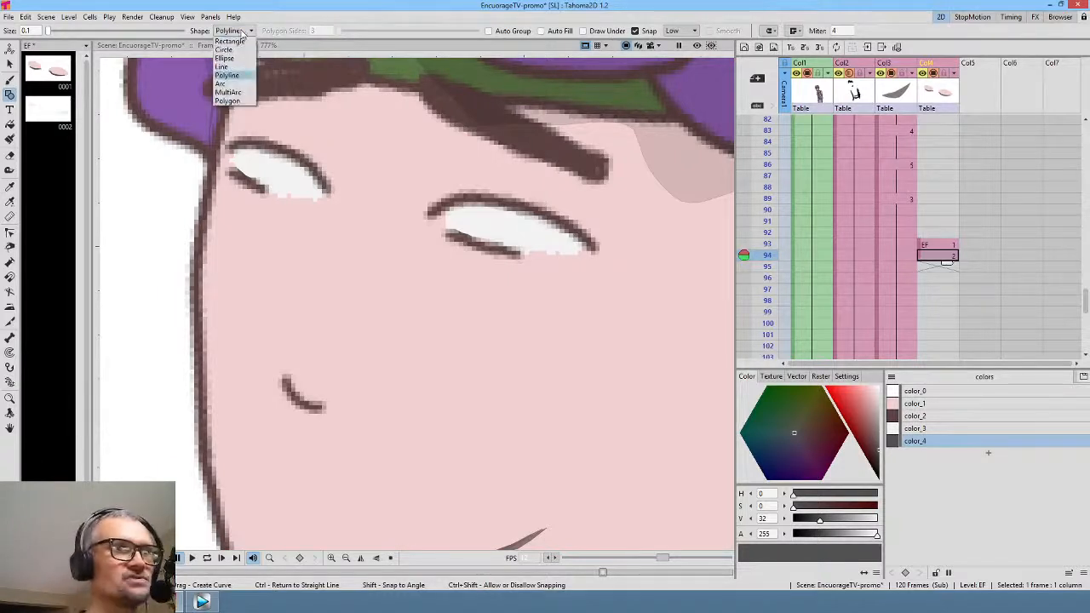
click(234, 47)
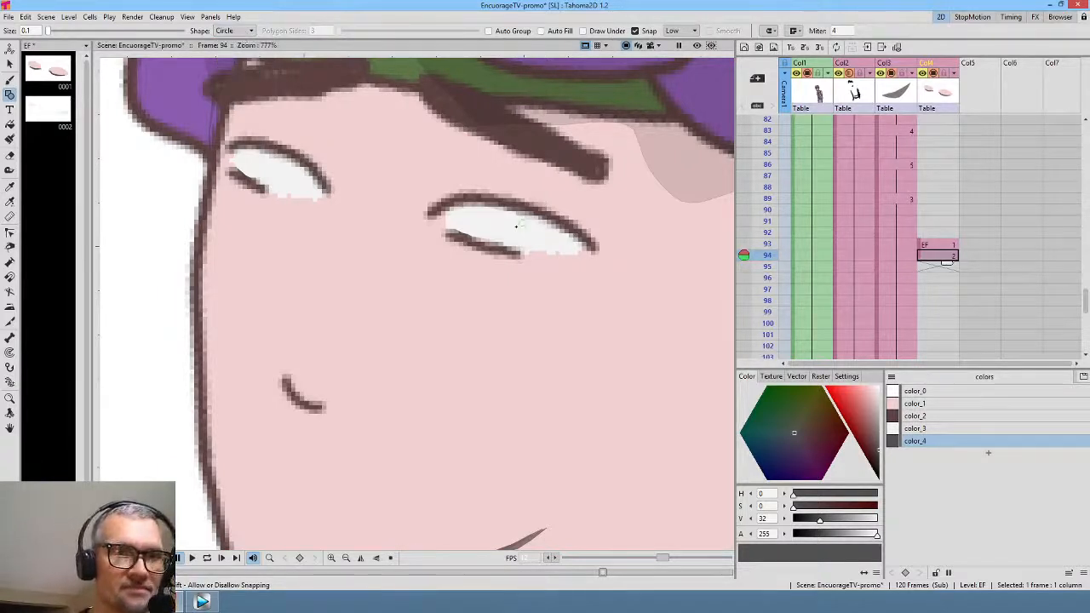
drag(522, 223, 529, 231)
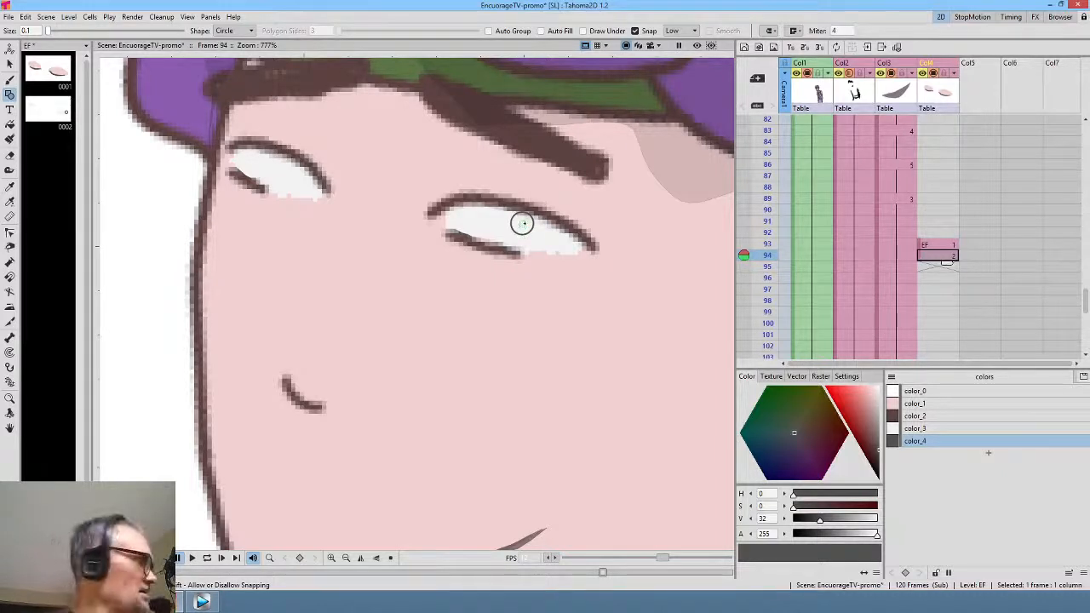
key(f)
click(522, 223)
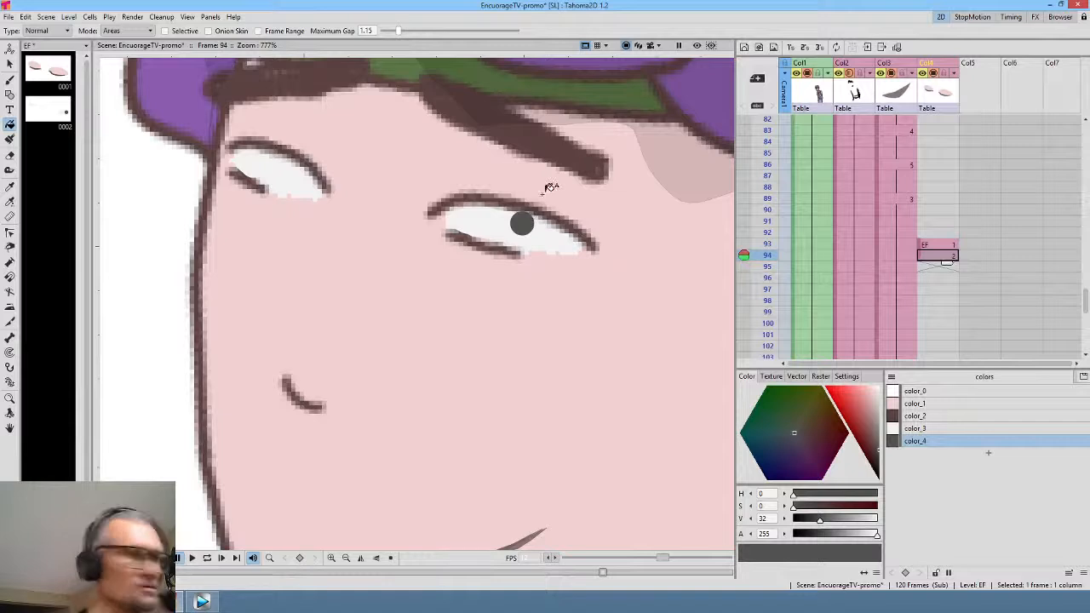
- Duplicate the filled pupil circle and move the copy into the smaller eye
key(s)
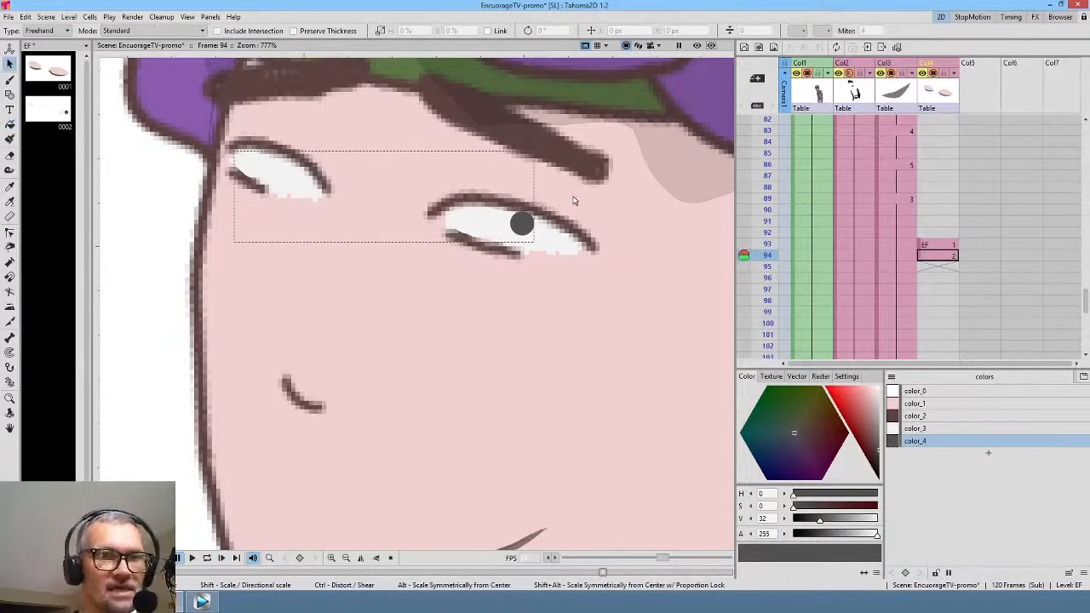
click(521, 225)
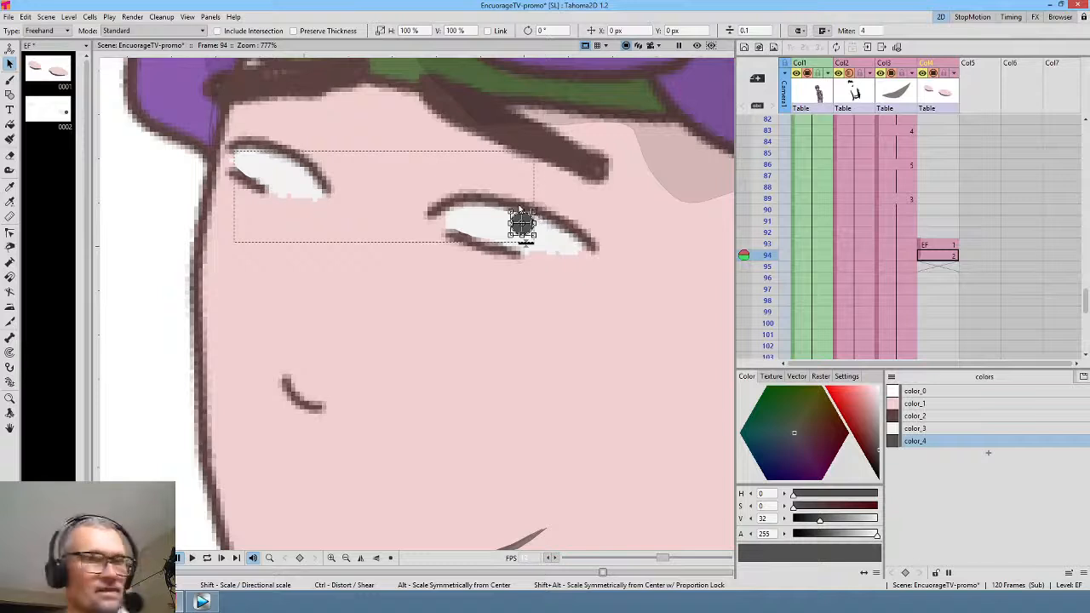
drag(521, 223, 620, 322)
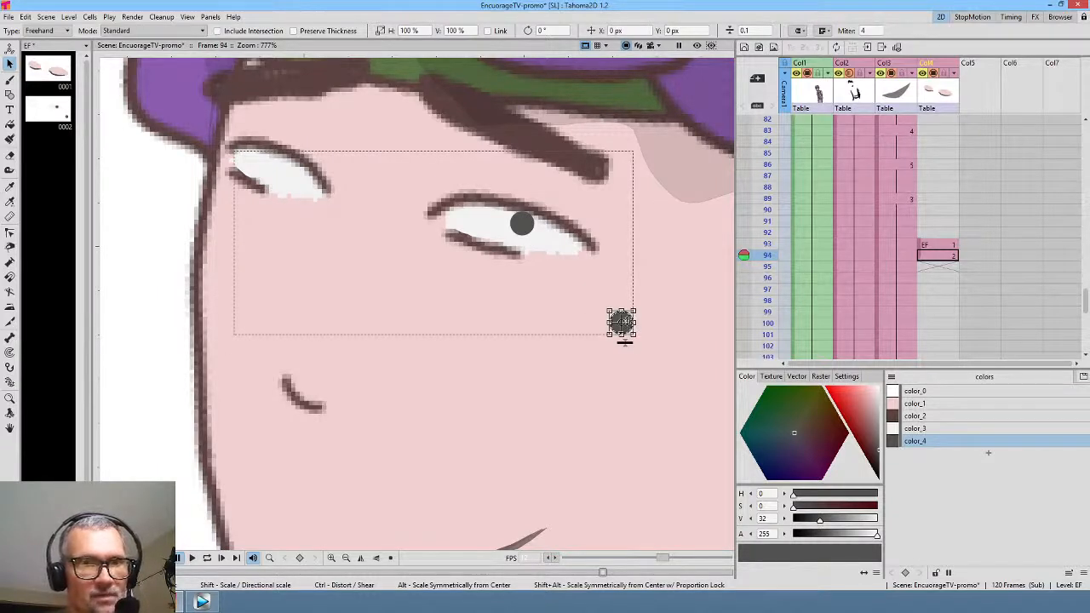
drag(620, 321, 294, 172)
- Change color_4 to a dark brown with hue 0, saturation 27 and value 37, and deselect the pupil
scroll(495, 291, down, 5)
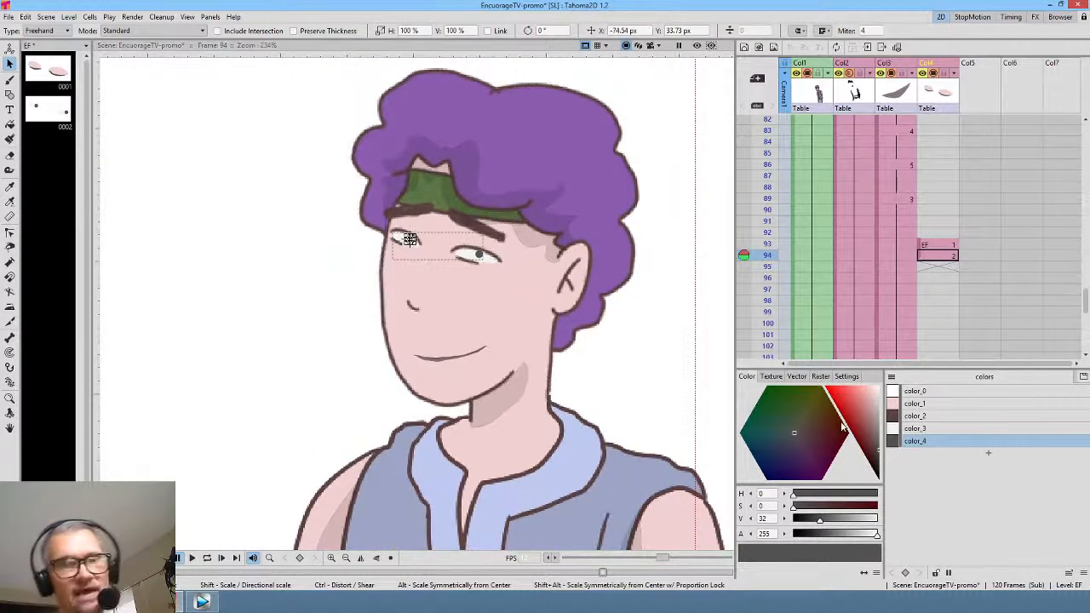
drag(877, 453, 872, 444)
click(642, 307)
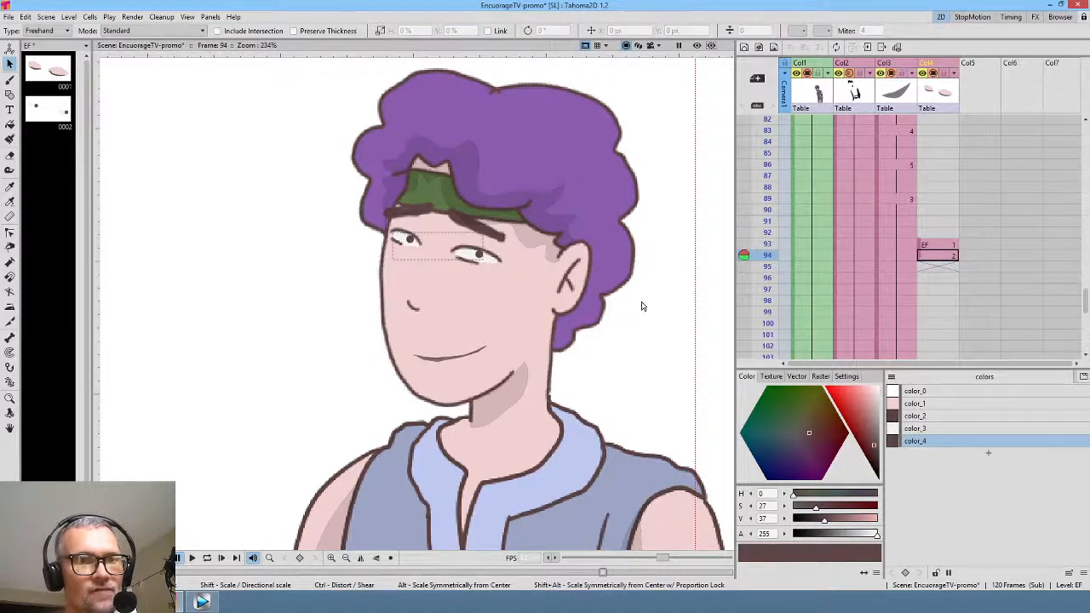
- Extend the new pupils drawing's exposure from frame 94 through frame 120
scroll(642, 306, down, 2)
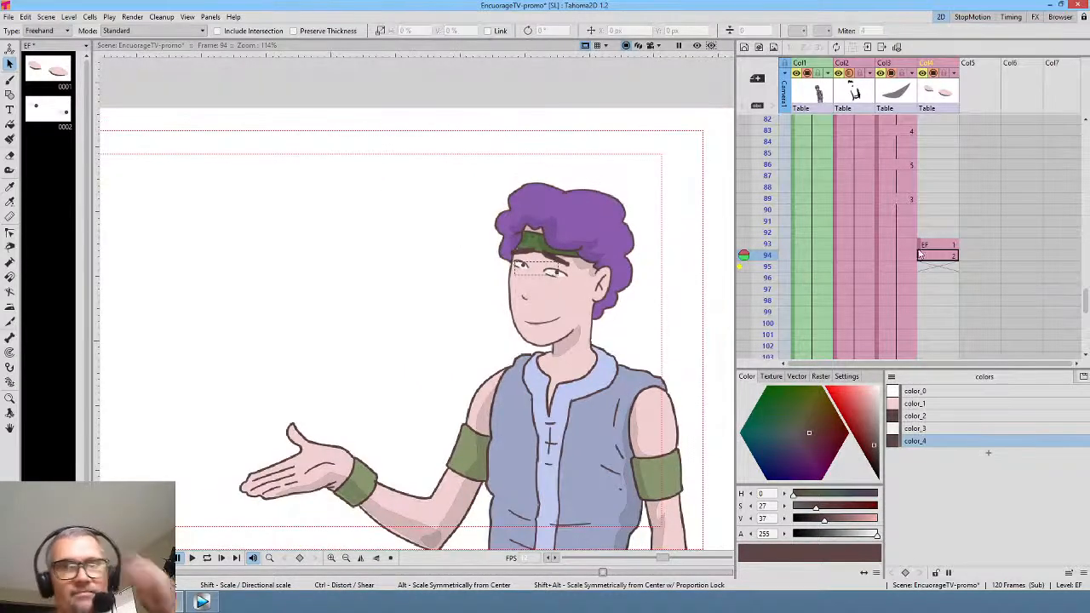
drag(947, 261, 943, 356)
drag(928, 400, 941, 237)
- Play the character's animation in a loop to review the blinks and gaze change, and return to the main scene
scroll(936, 195, up, 8)
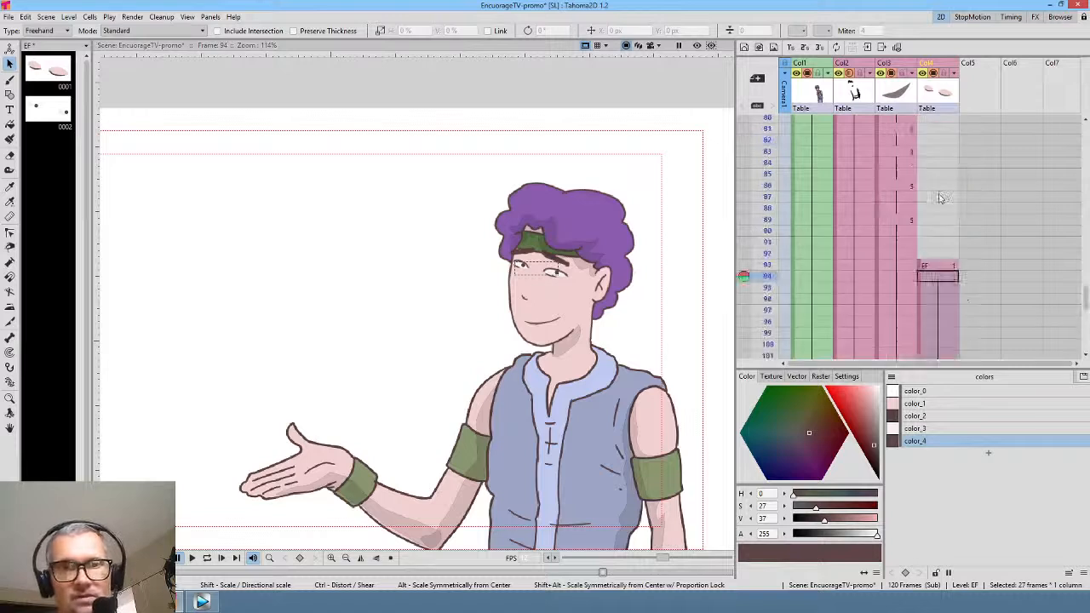
click(766, 129)
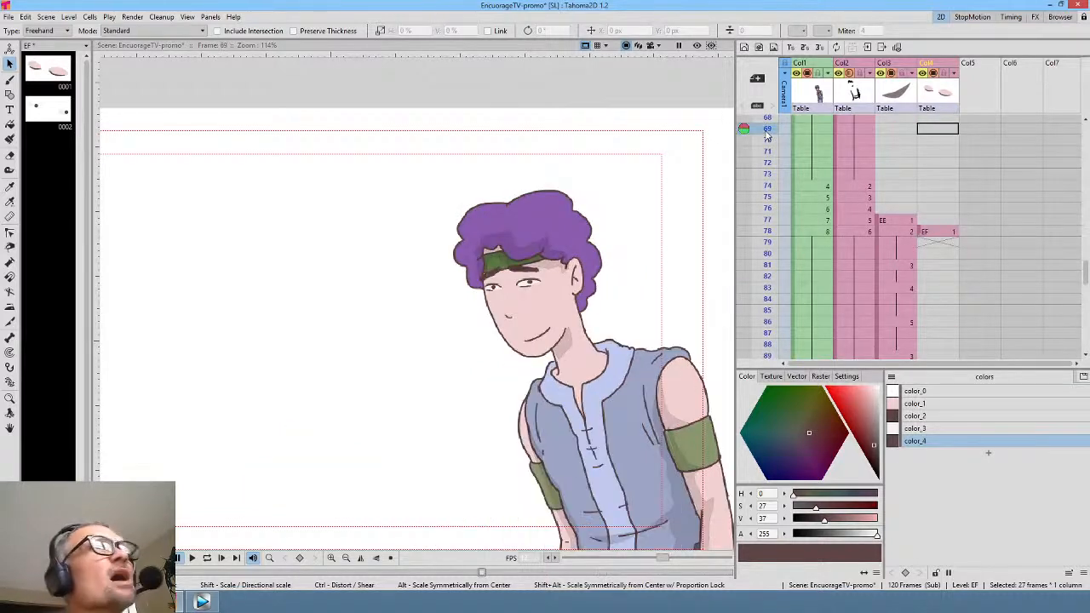
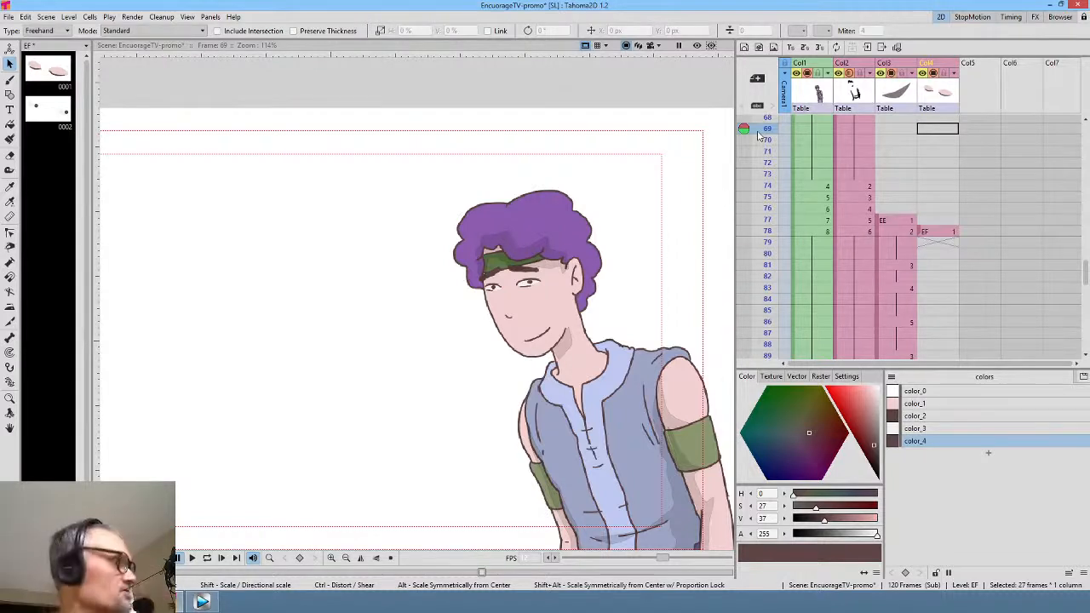
click(808, 142)
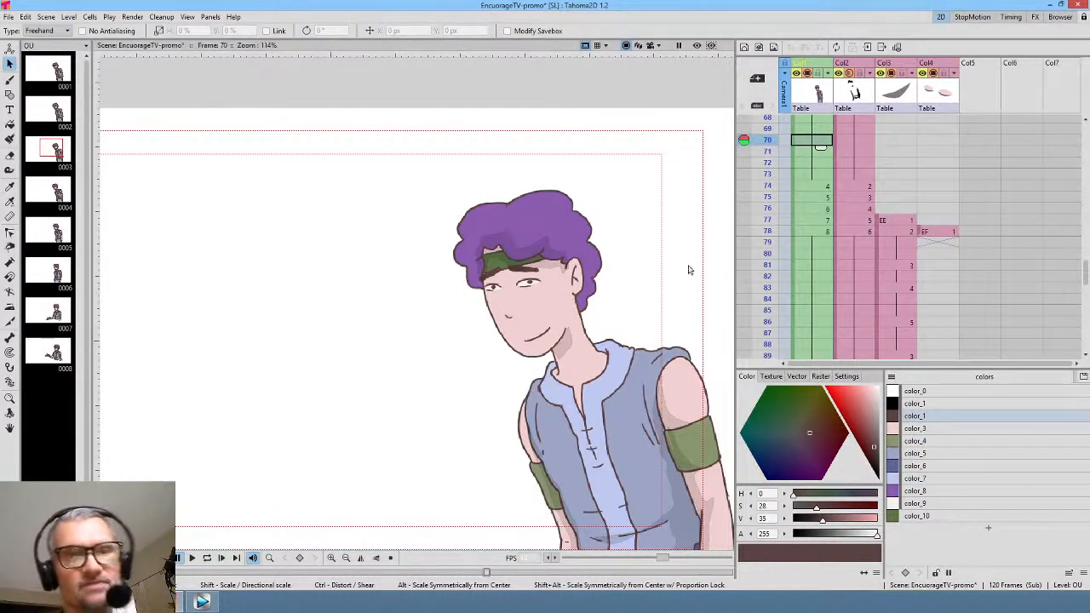
scroll(652, 277, down, 2)
drag(660, 300, 652, 275)
key(l)
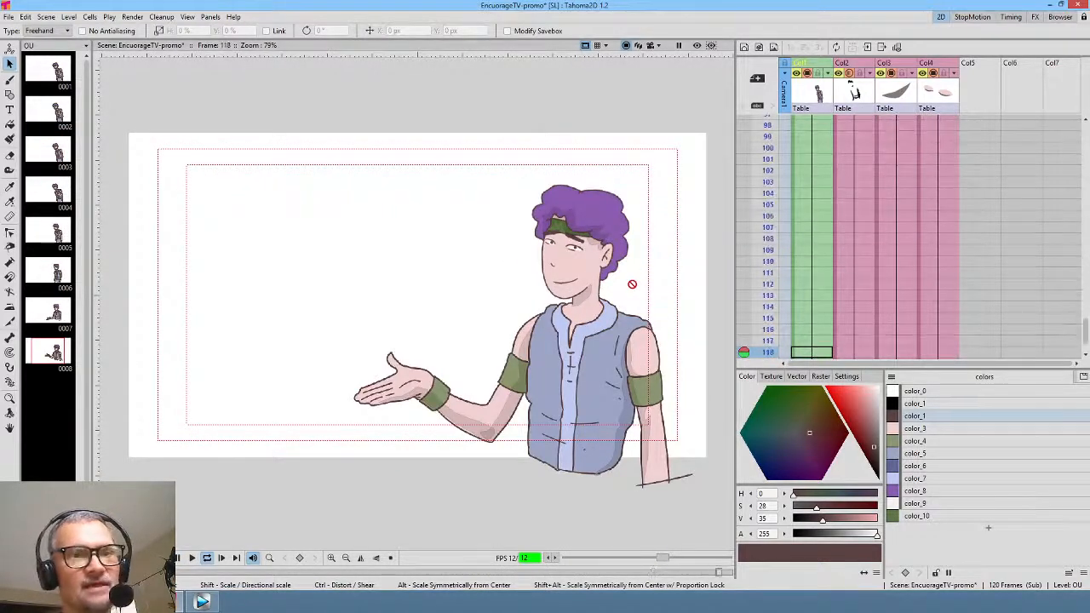
key(l)
key(p)
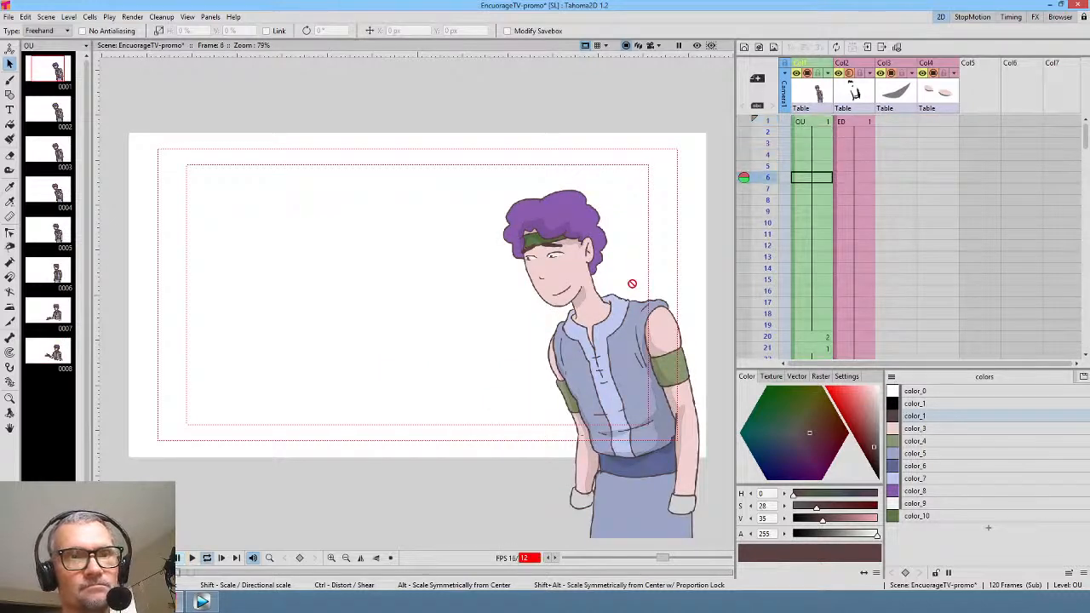
key(p)
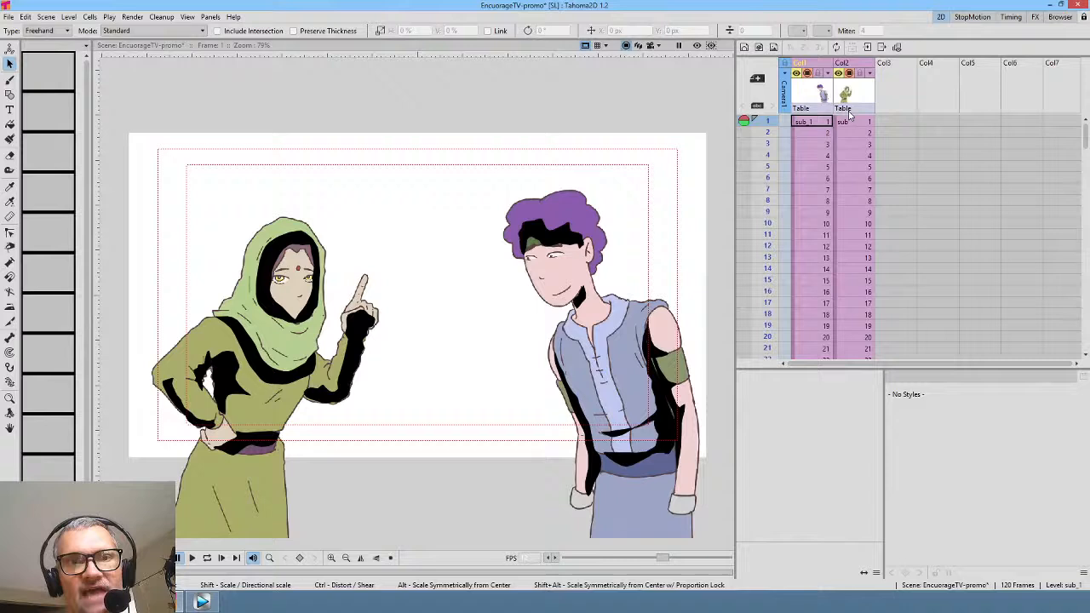
- Resequence the purple-haired character's sub-scene column in the main scene
click(808, 92)
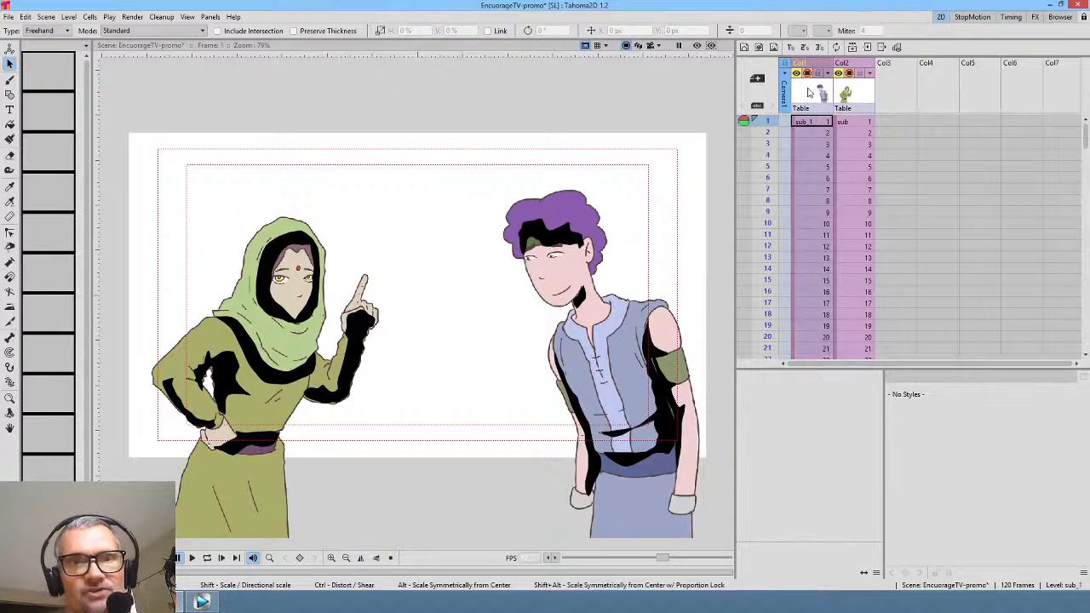
right_click(808, 92)
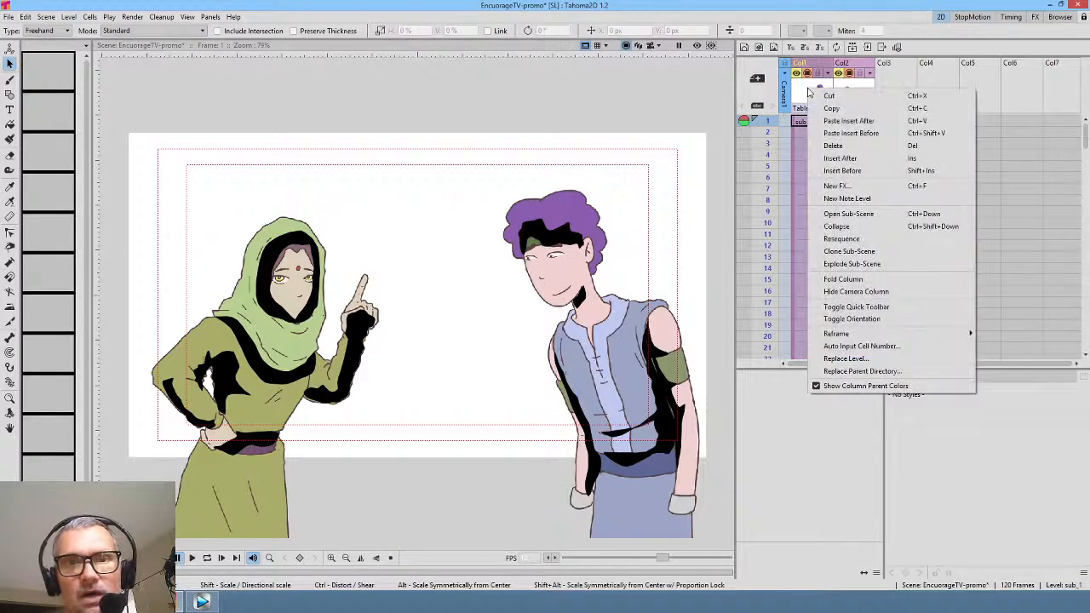
click(839, 239)
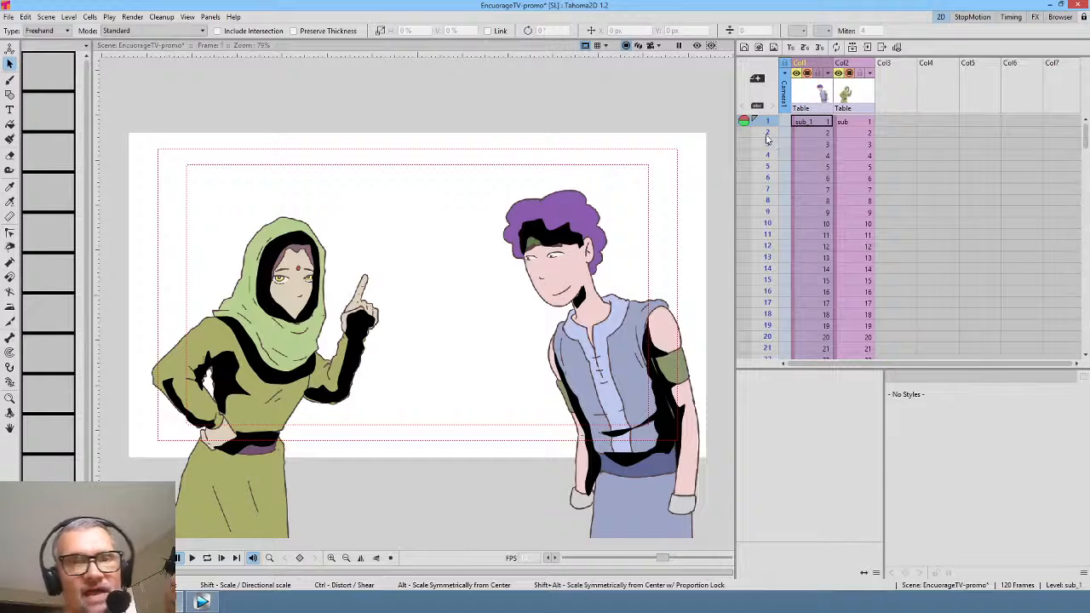
- Play the main scene in a loop from frame 1 to review both characters together, and return to frame 1
click(809, 123)
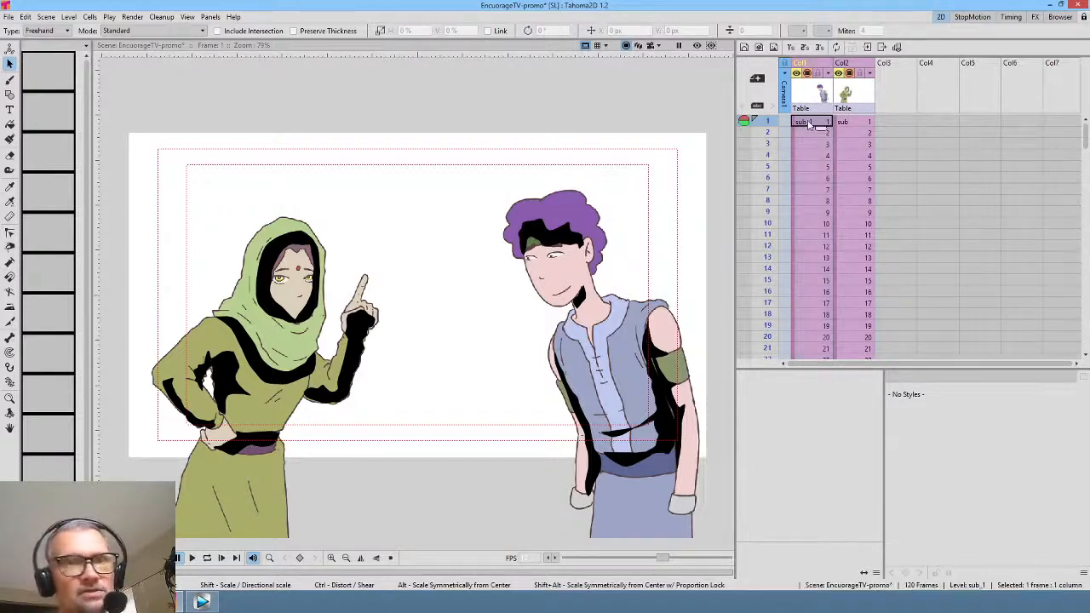
key(l)
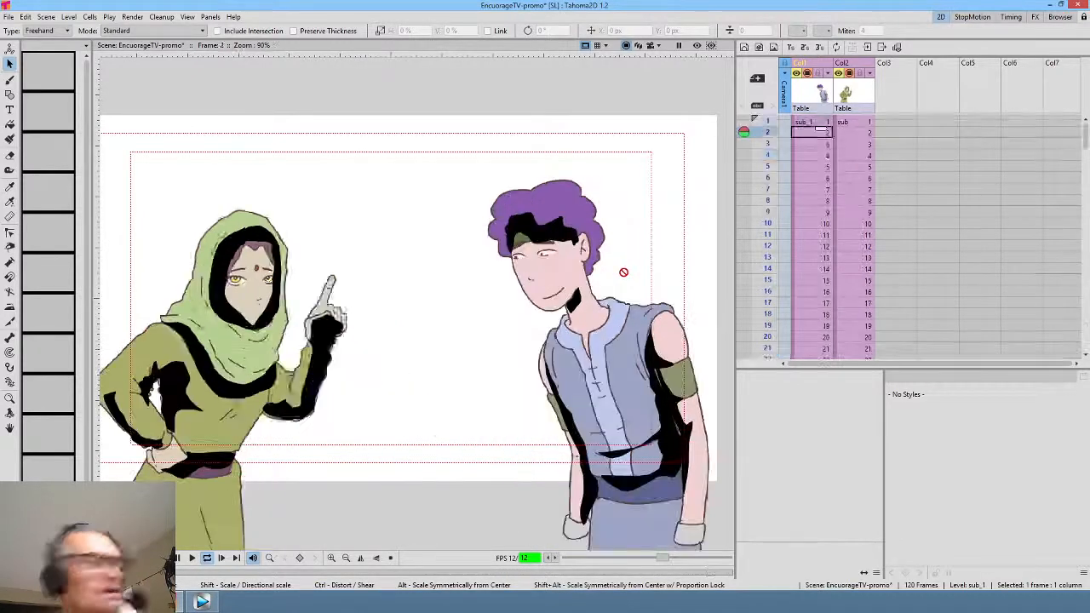
key(l)
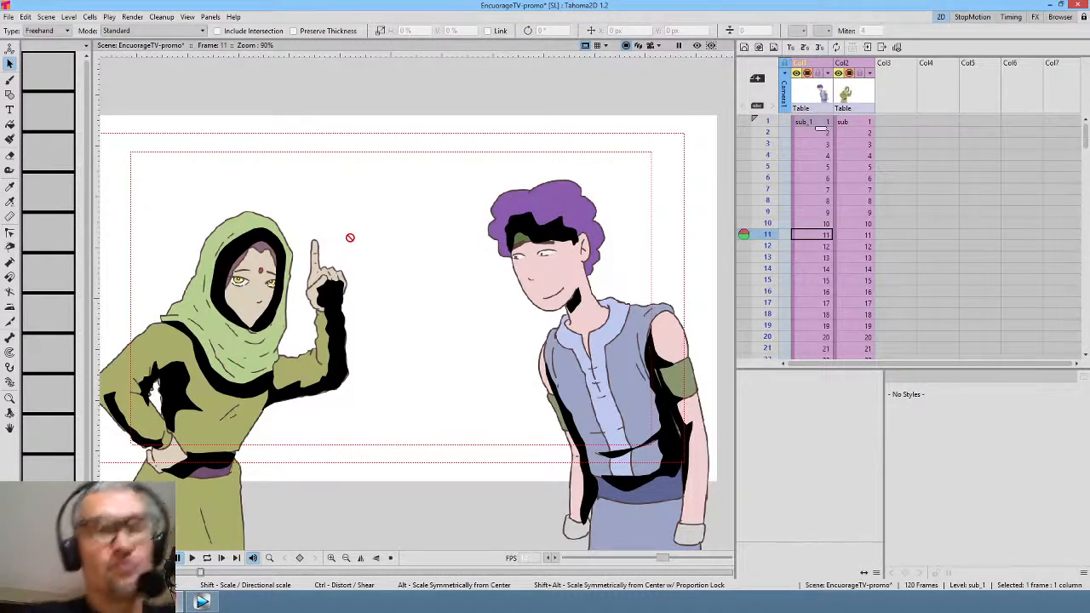
click(813, 122)
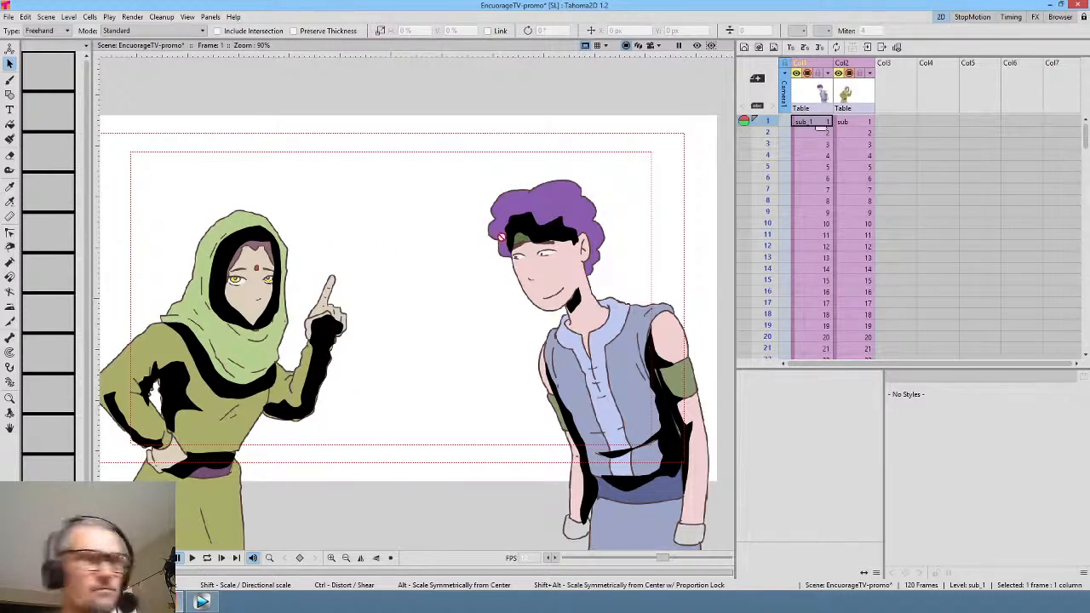
- Open the hooded woman's sub-scene, scrub through her poses with the empty second column selected, and return to frame 1
click(842, 92)
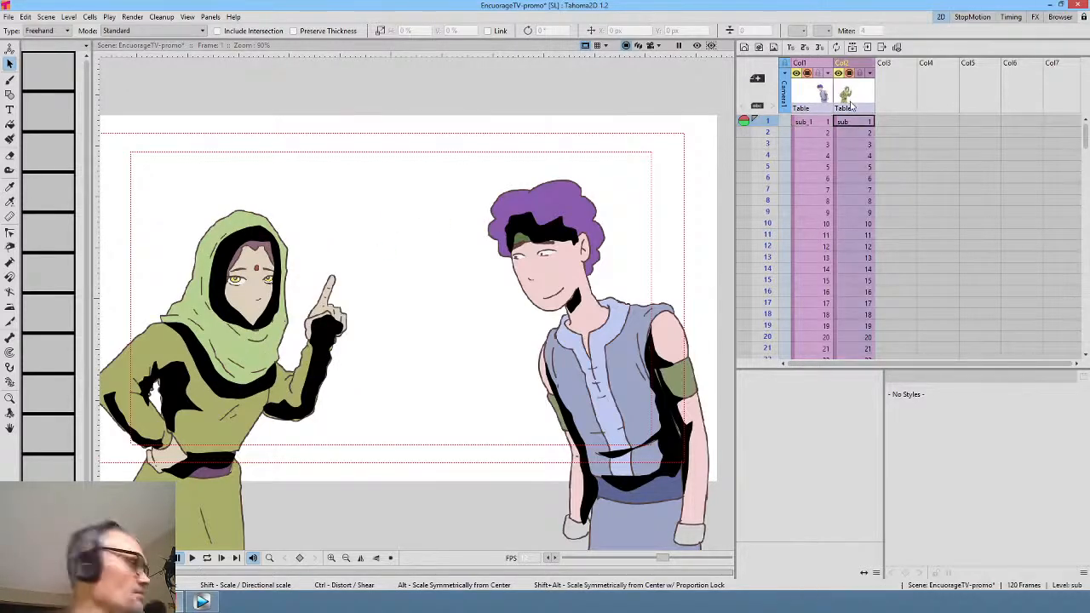
key(ctrl+Return)
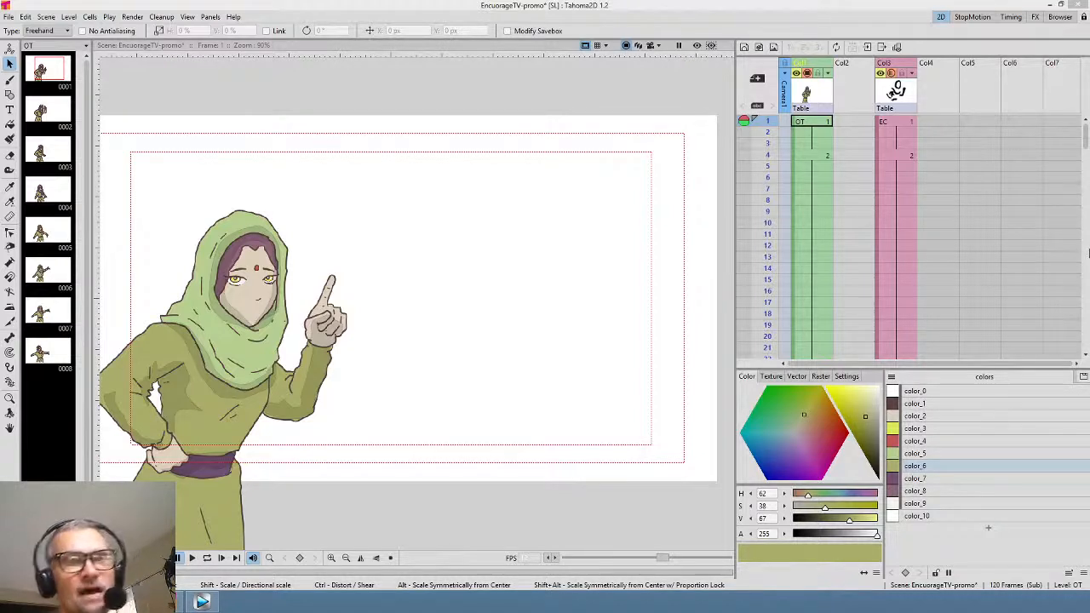
click(849, 125)
drag(849, 124, 852, 185)
click(847, 125)
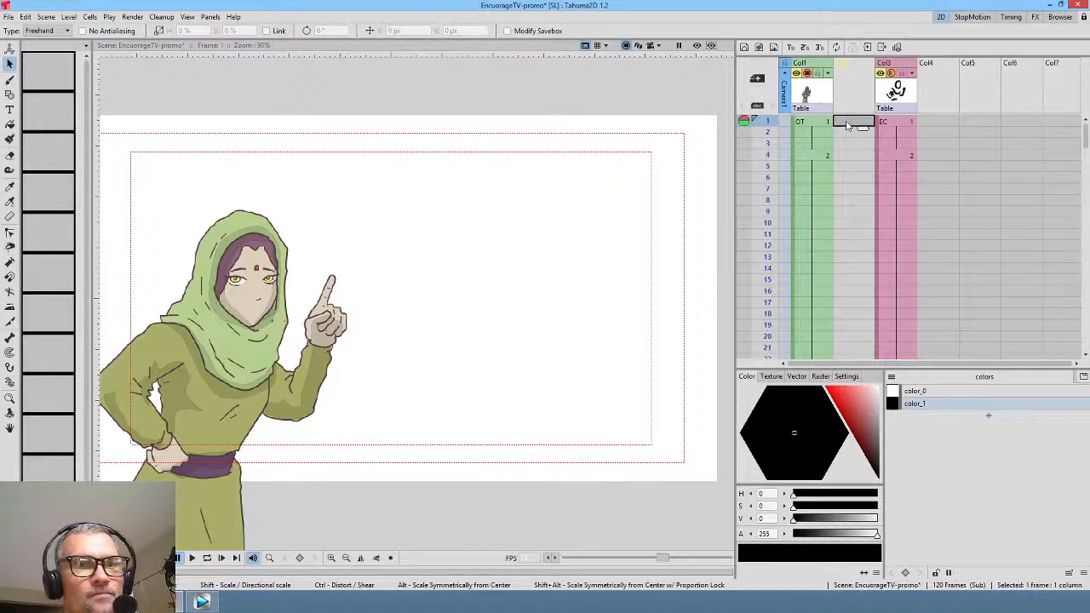
click(768, 155)
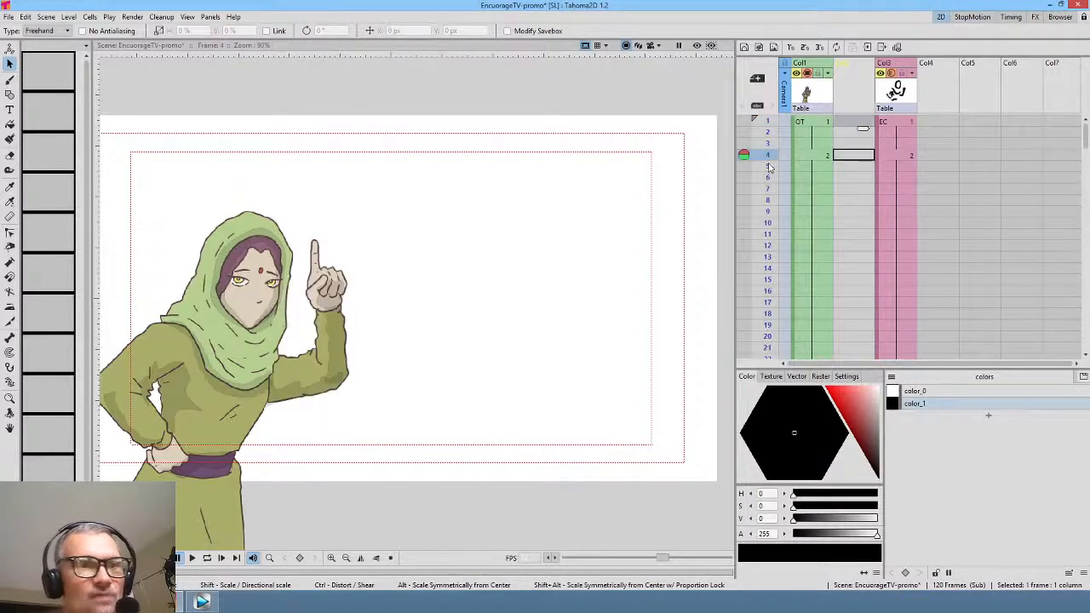
mouse_move(769, 168)
mouse_down()
mouse_move(768, 290)
mouse_move(766, 119)
mouse_move(768, 253)
mouse_move(784, 106)
mouse_move(781, 177)
mouse_up()
scroll(871, 181, down, 2)
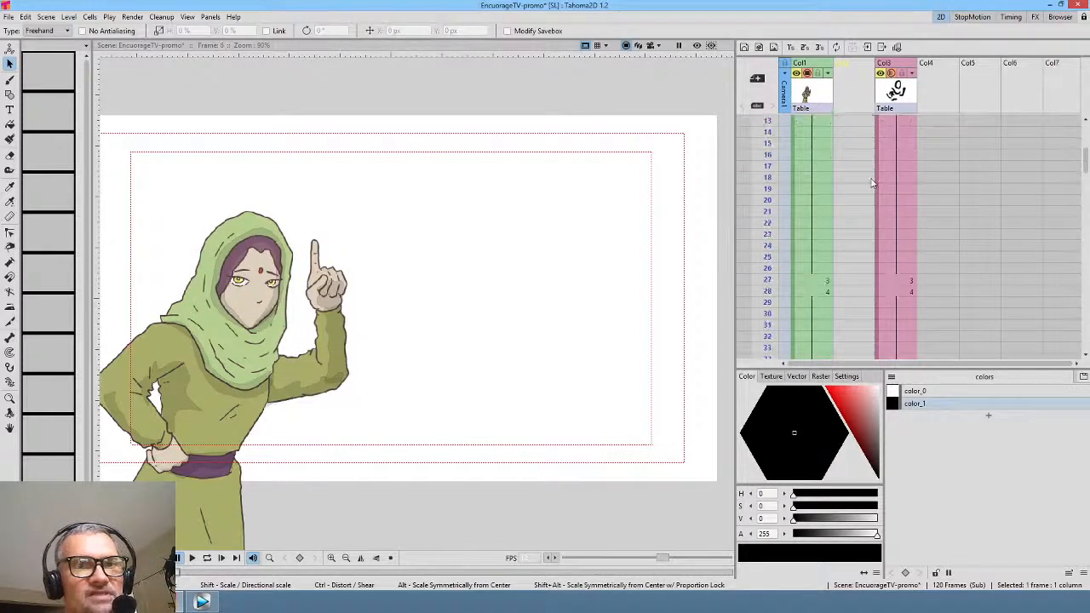
mouse_move(769, 140)
mouse_down()
mouse_move(768, 287)
mouse_move(768, 143)
mouse_move(785, 72)
mouse_up()
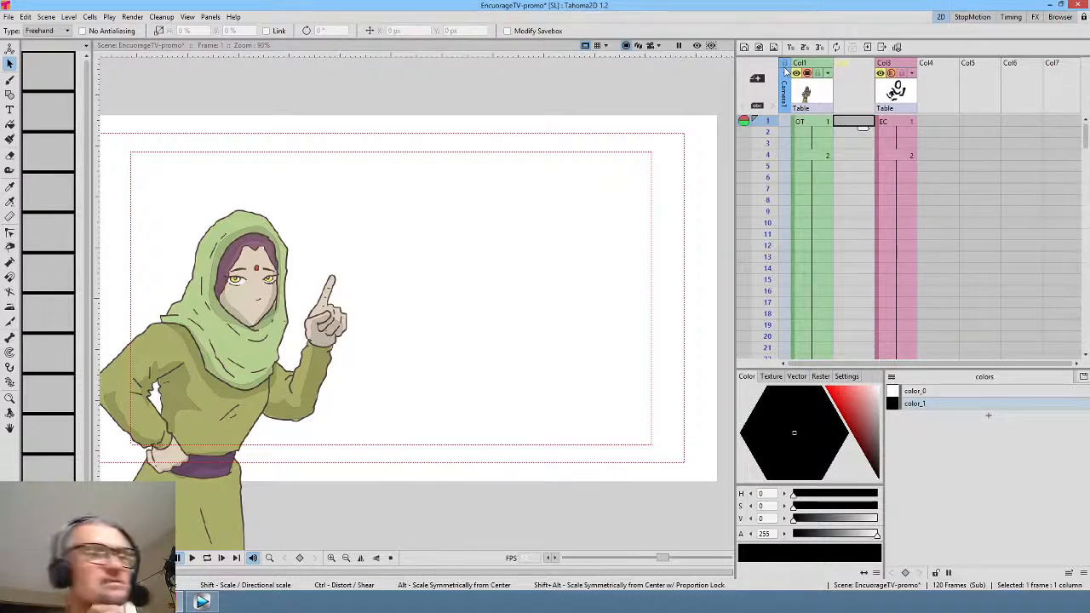
- With the canvas view flipped, paint a closed smiling mouth line in black on the woman's face at frame 1 of the empty column
drag(420, 278, 487, 215)
key(h)
drag(564, 269, 461, 265)
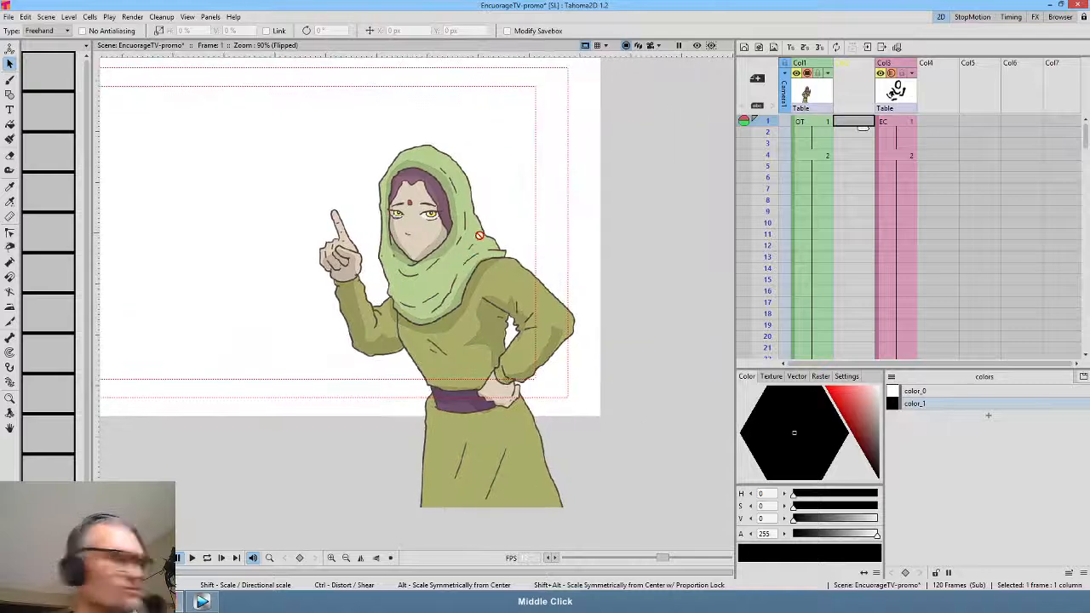
scroll(445, 256, up, 4)
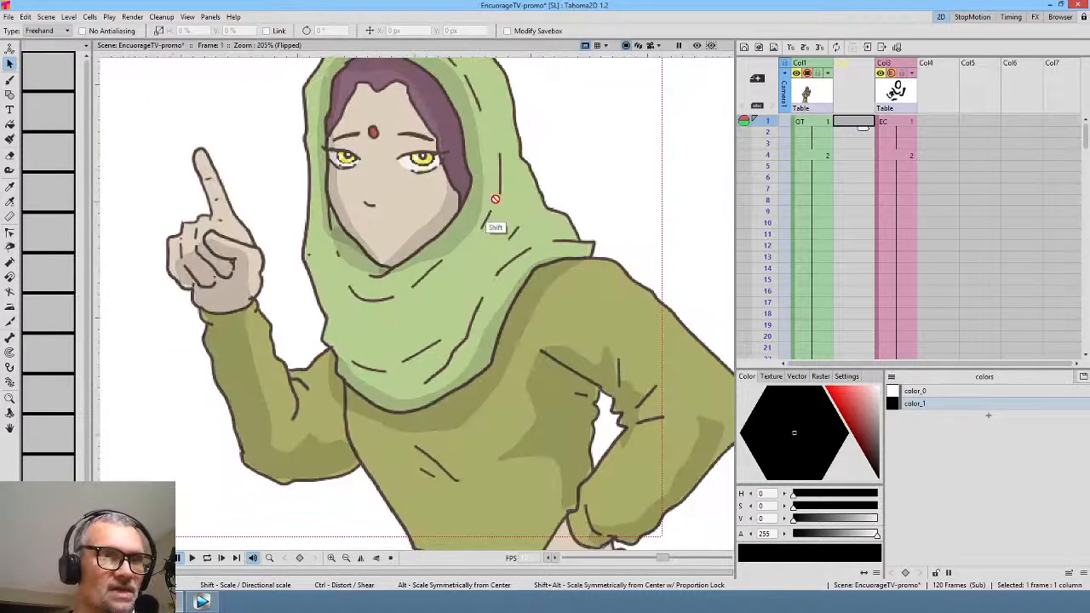
key(b)
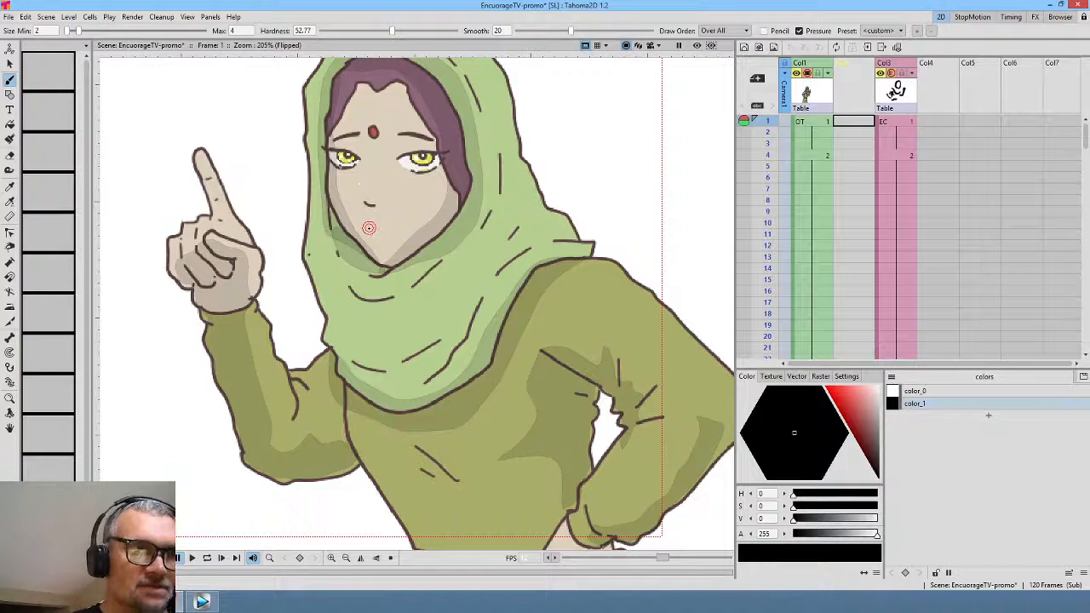
drag(368, 227, 415, 215)
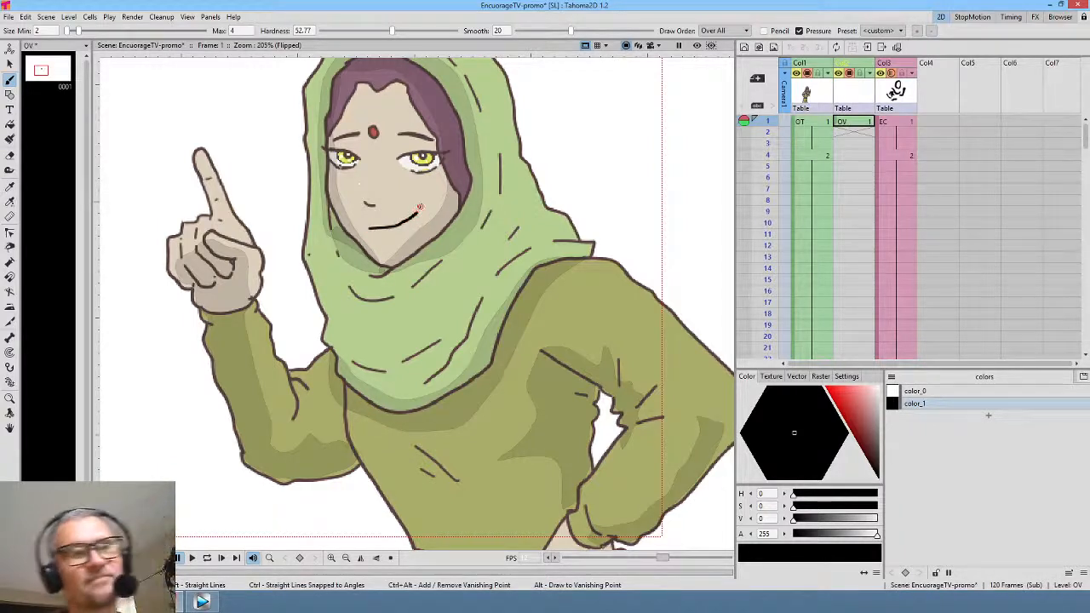
- Extend the closed smile drawing's exposure through frame 3 and go to frame 4
click(867, 122)
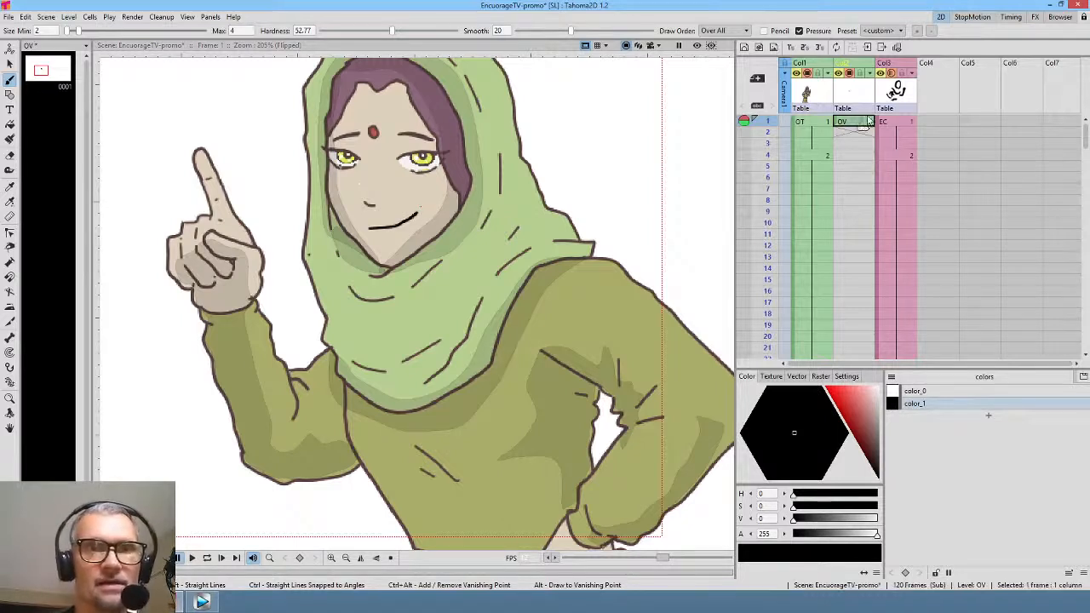
click(863, 154)
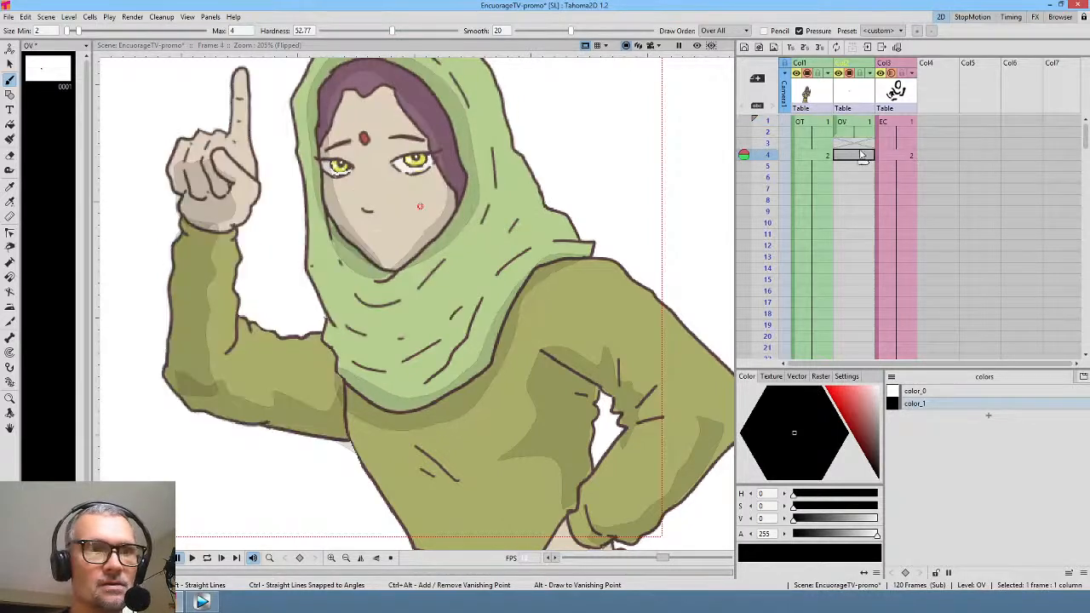
click(864, 131)
drag(864, 141, 855, 156)
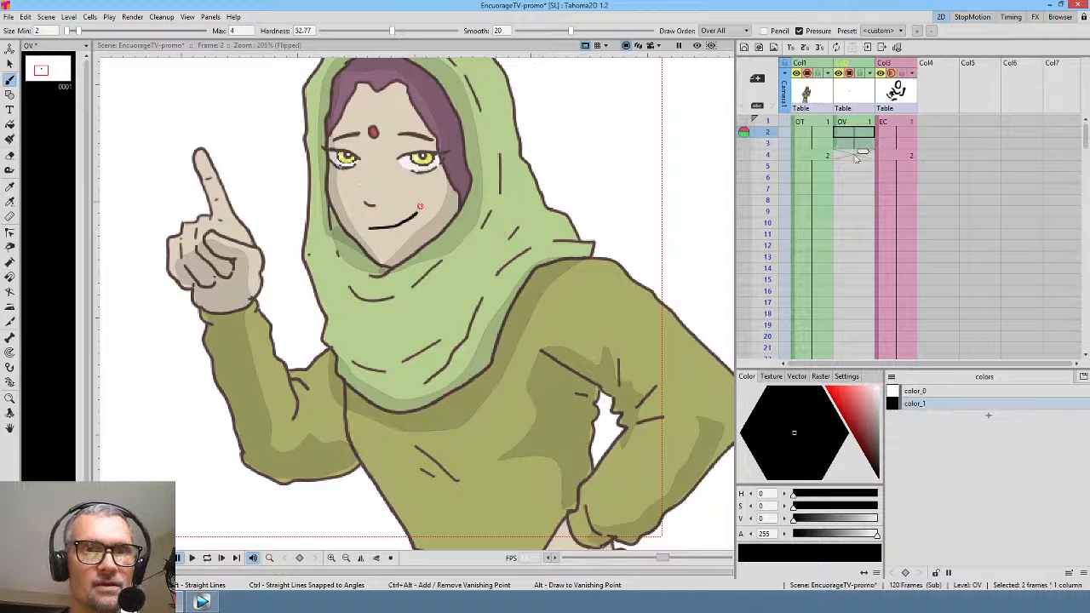
click(856, 156)
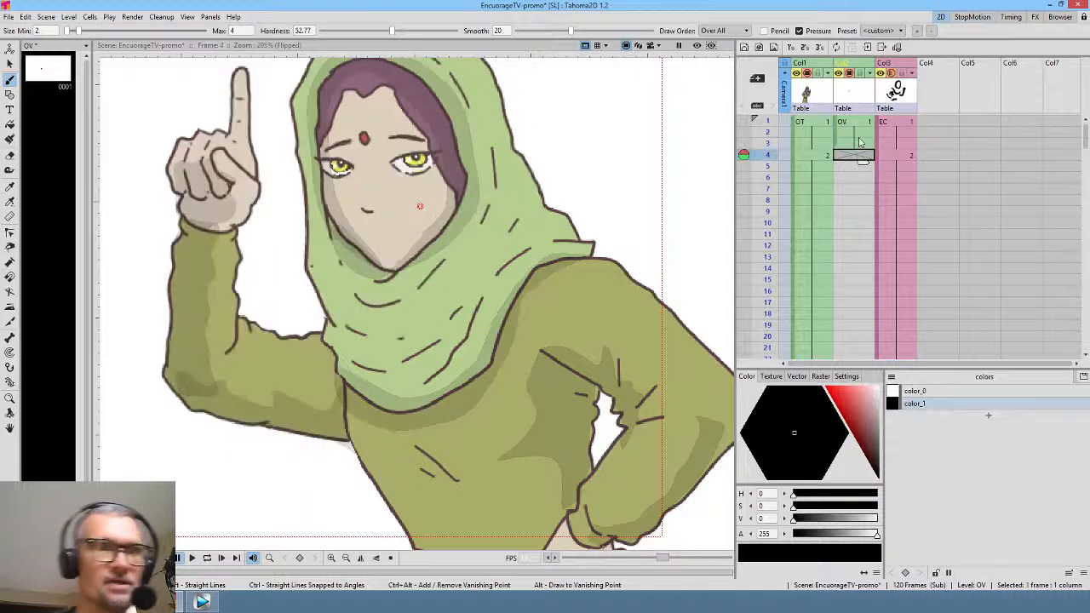
- Onion-skin the previous frame, paint an open smiling mouth outline at frame 4, and extend it through frame 5
click(743, 143)
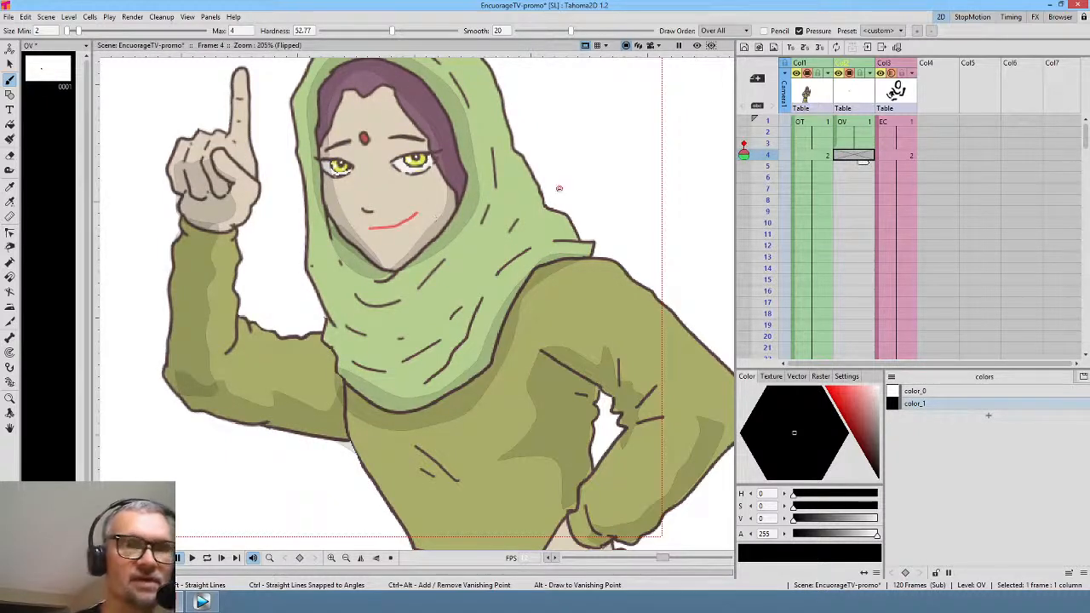
mouse_move(371, 231)
mouse_down()
mouse_move(421, 214)
mouse_move(390, 239)
mouse_move(369, 230)
mouse_up()
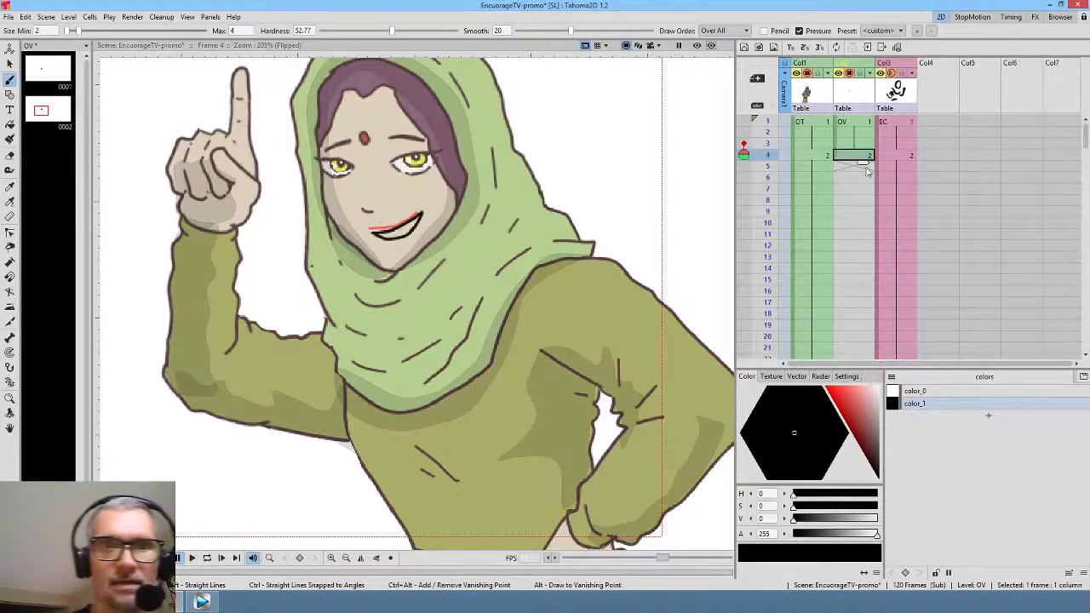
drag(862, 162, 859, 174)
- Paint a smaller rounded open mouth at frame 6 over the onion-skinned smile, and extend it through frame 8
click(856, 180)
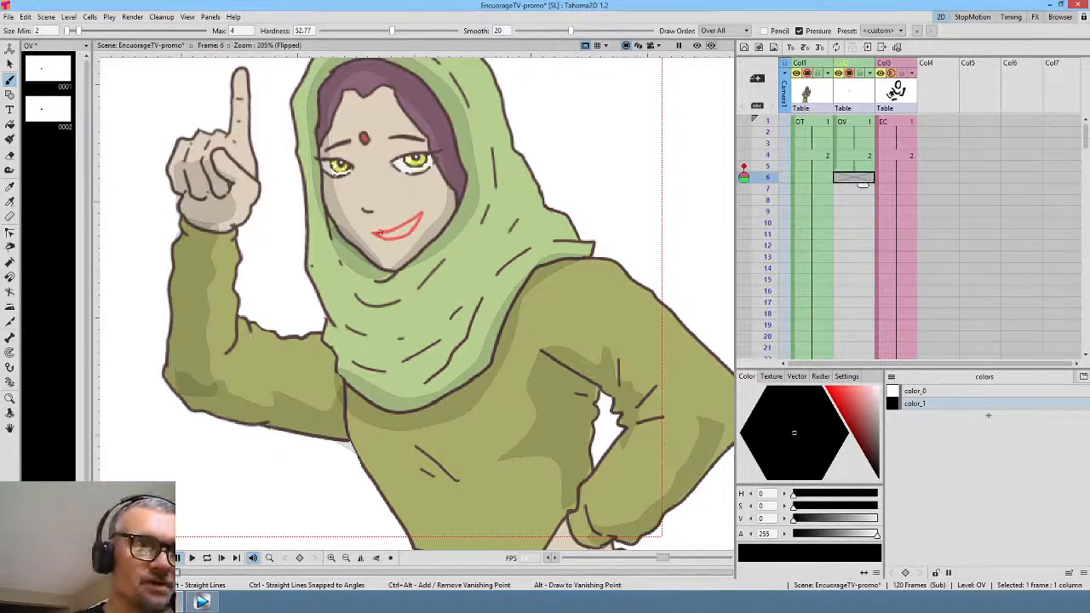
mouse_move(376, 233)
mouse_down()
mouse_move(412, 225)
mouse_move(392, 240)
mouse_move(380, 237)
mouse_move(385, 227)
mouse_up()
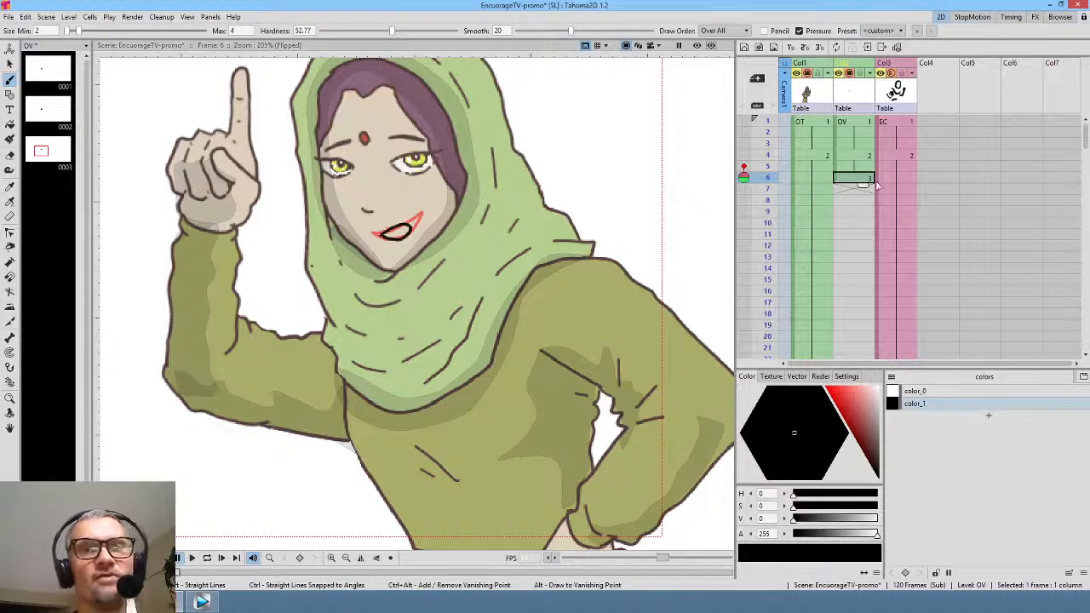
drag(863, 189, 864, 205)
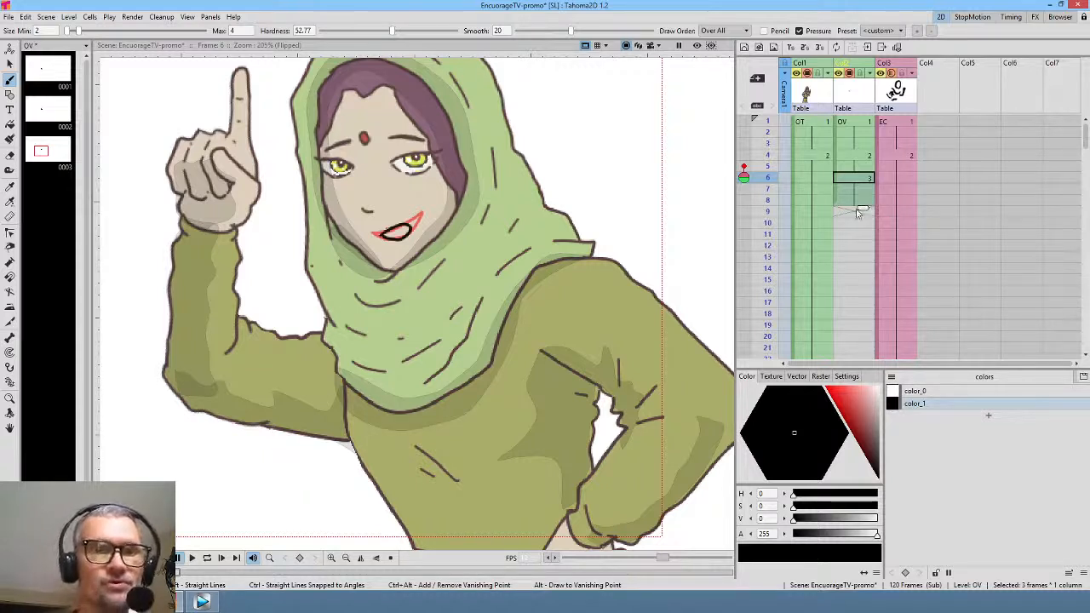
- Reuse mouth drawing 2 at frame 9 by copying it from the level, and extend it through frame 10
click(863, 211)
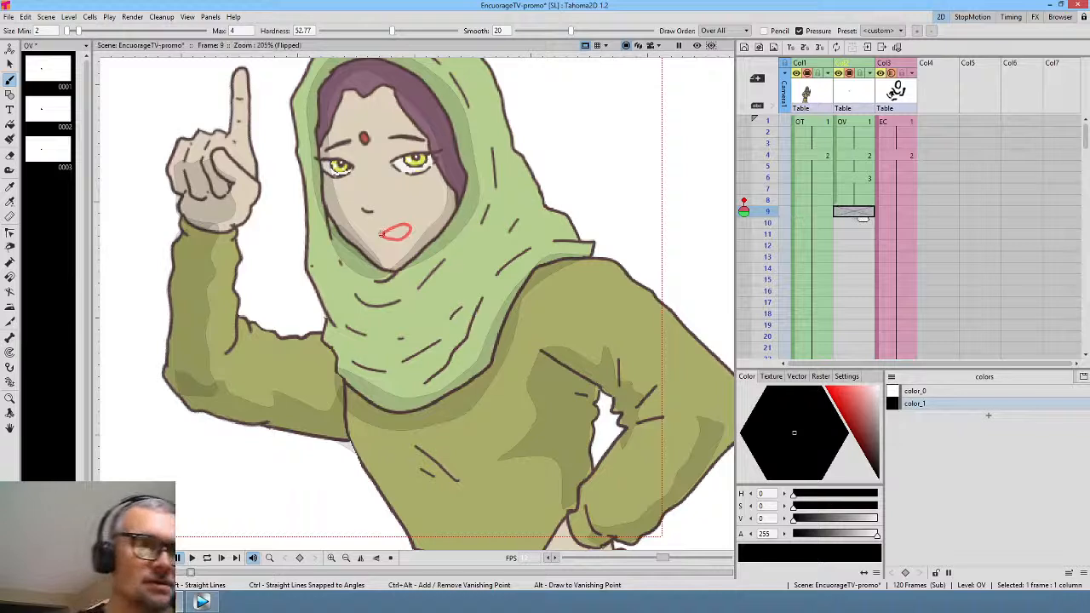
click(863, 155)
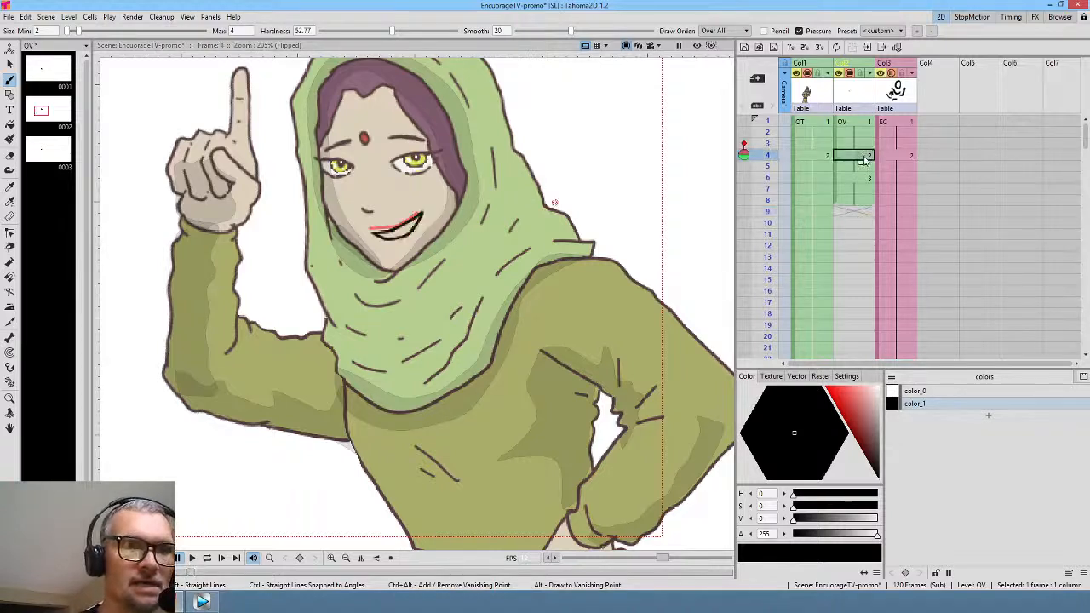
click(48, 111)
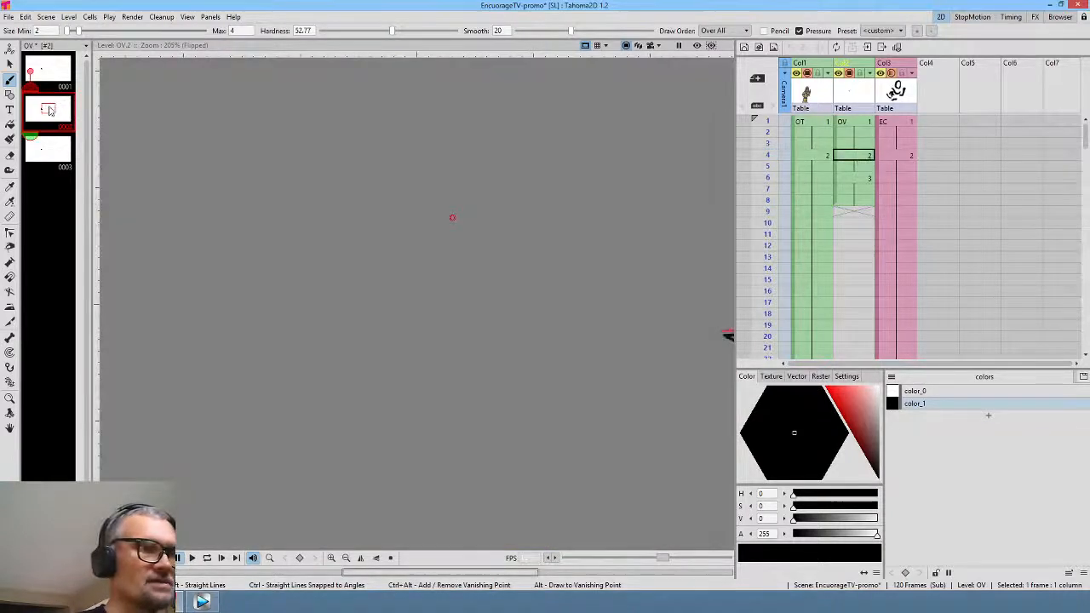
click(860, 213)
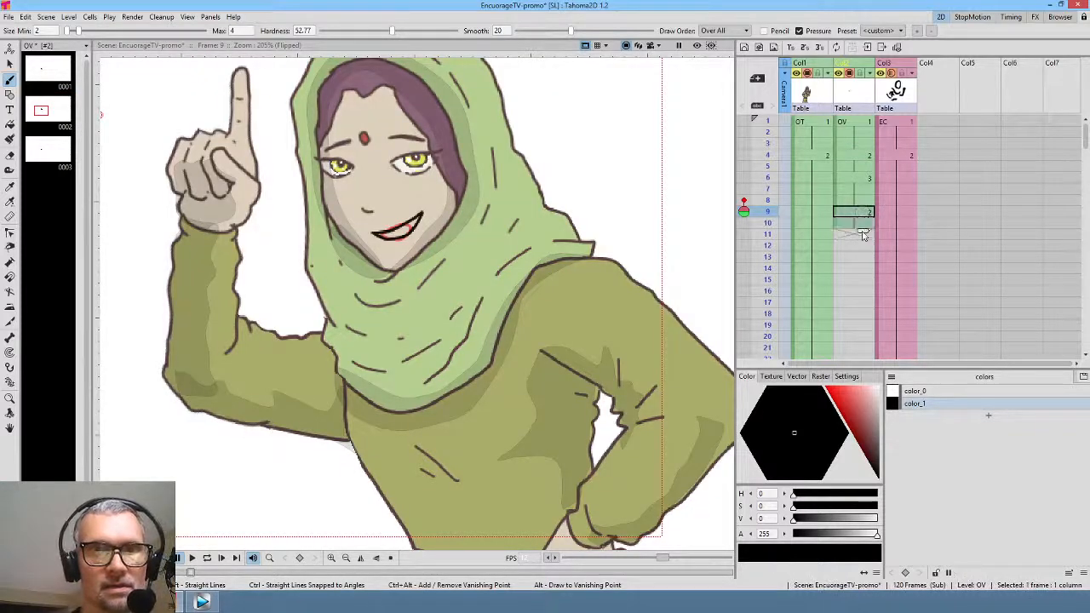
- Preview the mouth movement repeatedly from frame 1 to check its timing
click(858, 123)
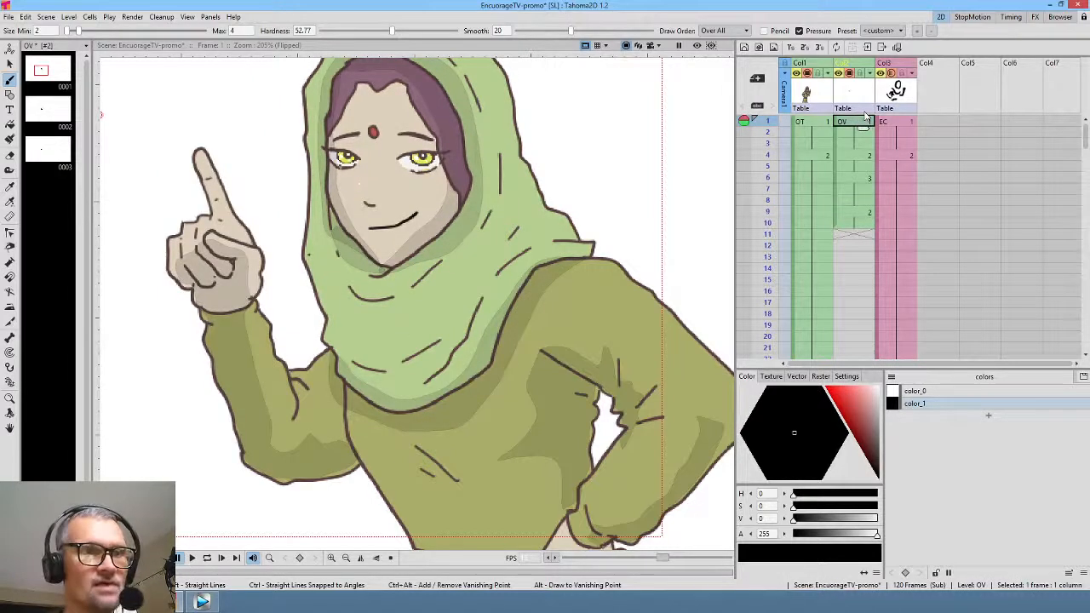
key(Down)
key(Down)
key(Down)
key(Down)
key(Down)
key(Down)
key(Down)
key(Down)
key(Down)
key(Down)
key(Down)
key(Down)
key(Down)
key(Down)
key(Down)
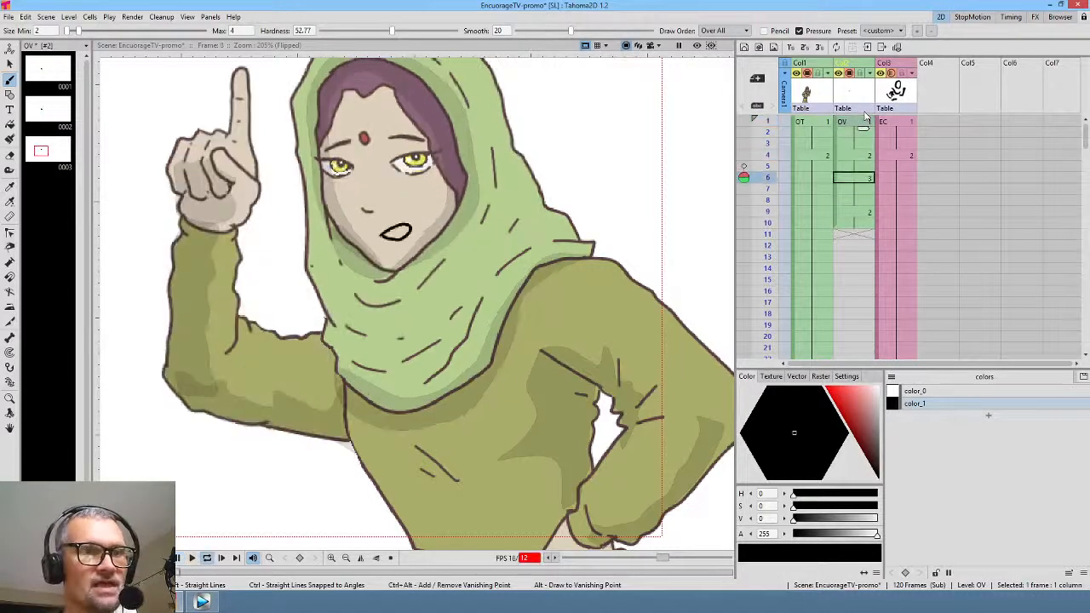
- Extend the reused open smile through frame 11 and paint a deeper open smiling mouth at frame 12
click(865, 223)
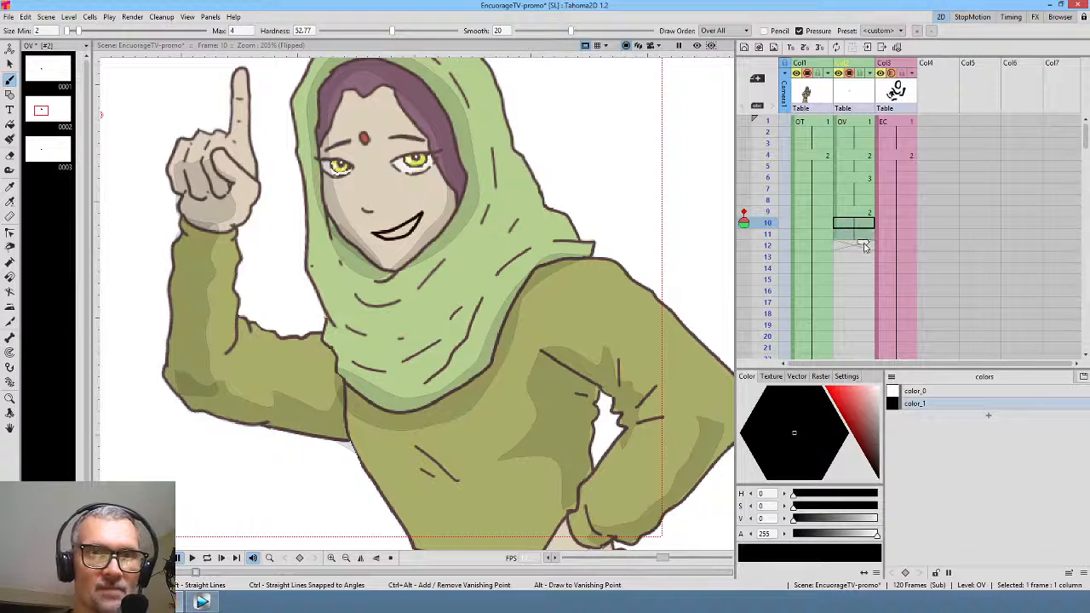
click(861, 246)
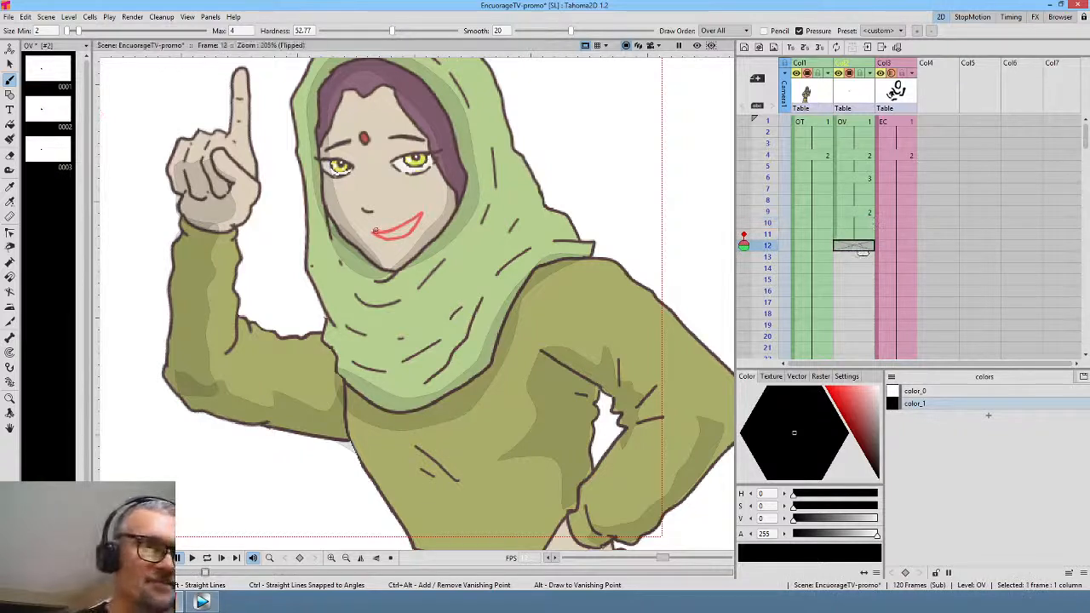
mouse_move(374, 231)
mouse_down()
mouse_move(418, 210)
mouse_move(402, 246)
mouse_move(385, 242)
mouse_move(382, 224)
mouse_up()
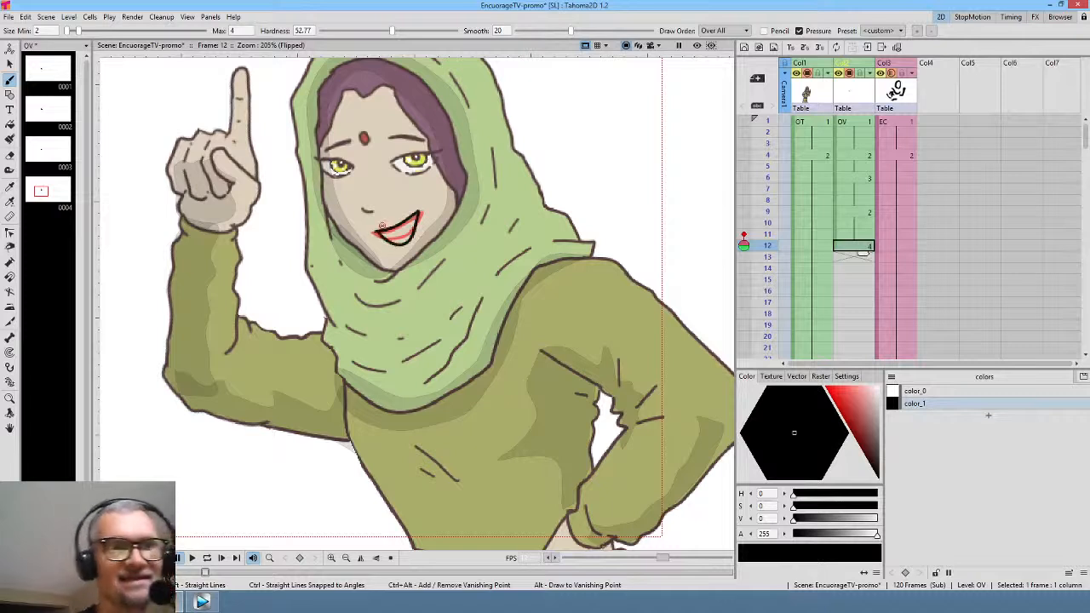
- Extend the deep open smile through frame 13 and paint a narrower open smile at frame 14 over the onion skin
click(860, 269)
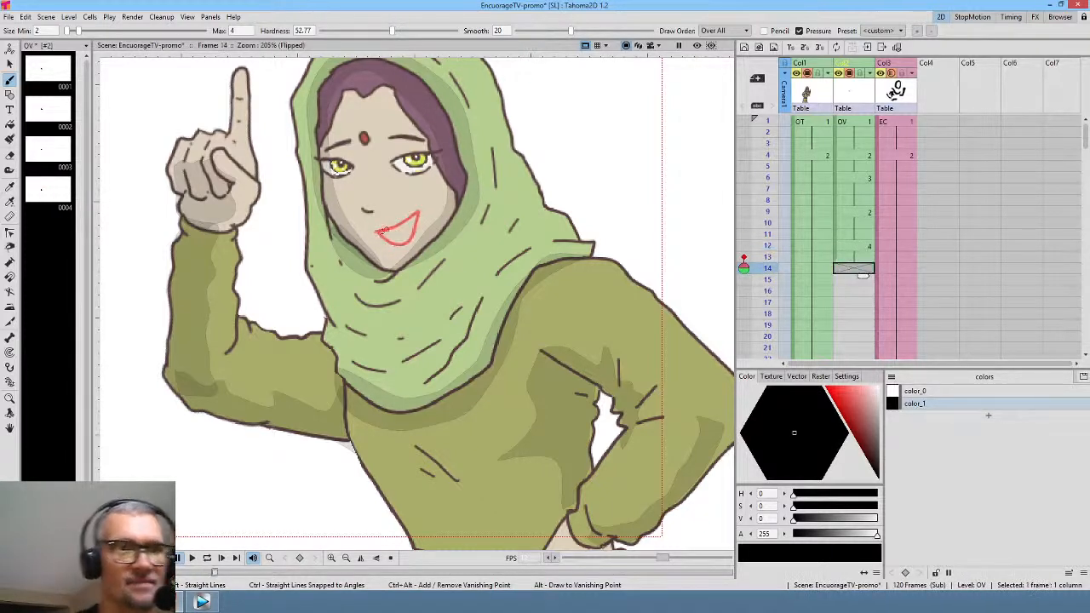
mouse_move(375, 231)
mouse_down()
mouse_move(419, 210)
mouse_move(381, 237)
mouse_up()
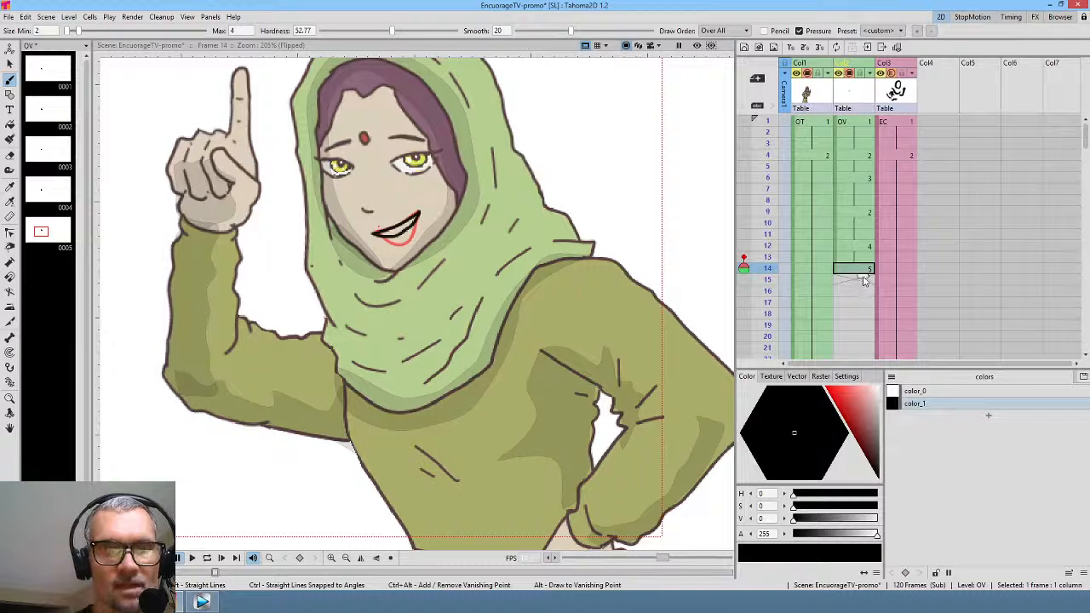
- With the narrow smile held through frame 15, paint a slightly deeper open smile at frame 16 and extend it through frame 18
click(854, 292)
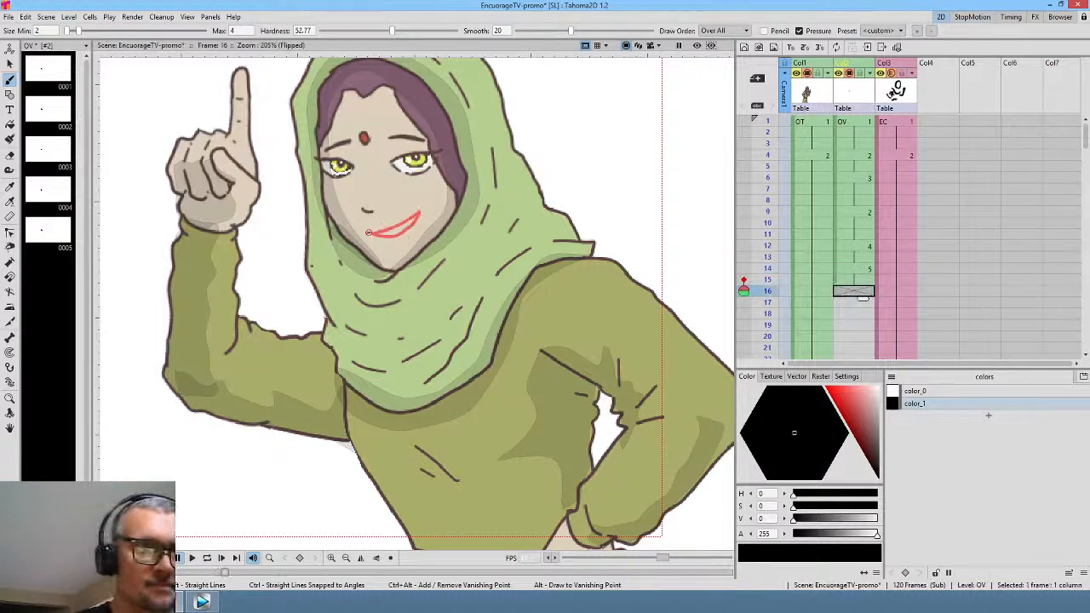
drag(369, 231, 420, 213)
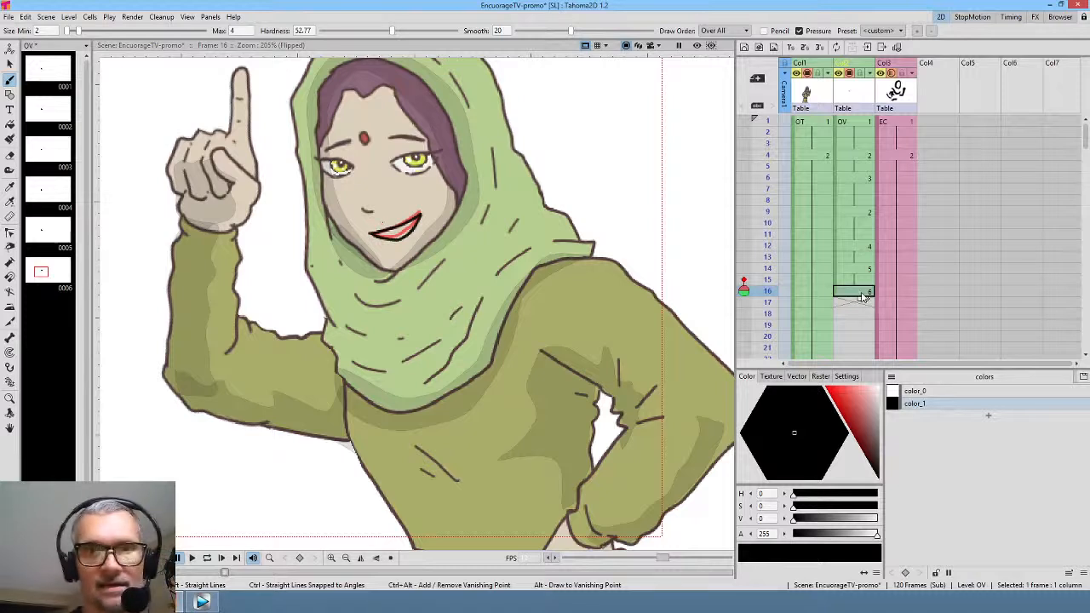
click(861, 304)
drag(861, 309, 861, 321)
click(862, 292)
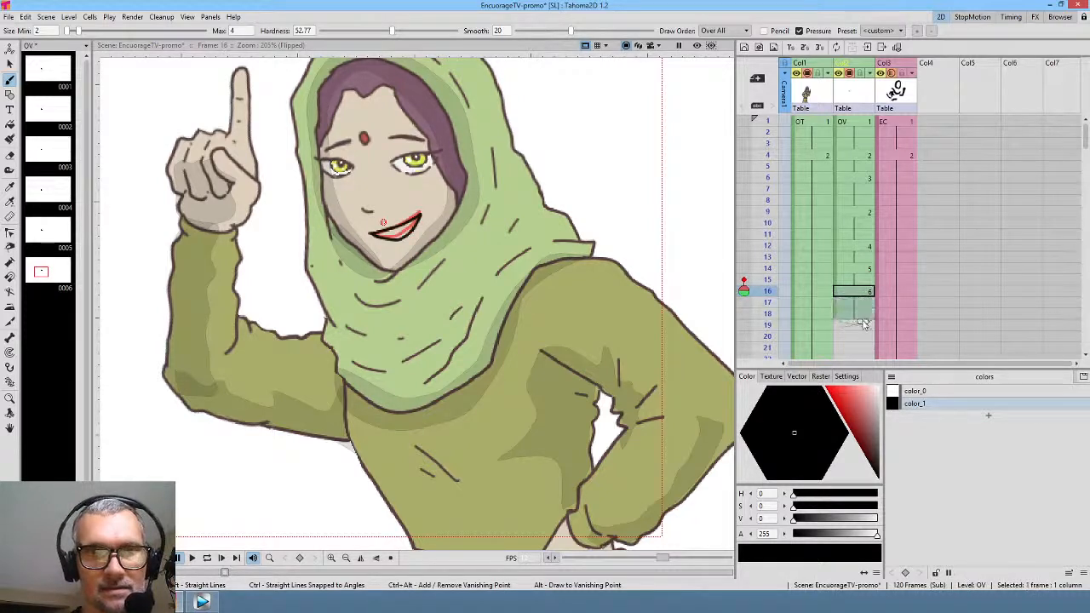
- Paint a nearly closed smile at frame 19 and a closed smile line at frame 20
click(861, 326)
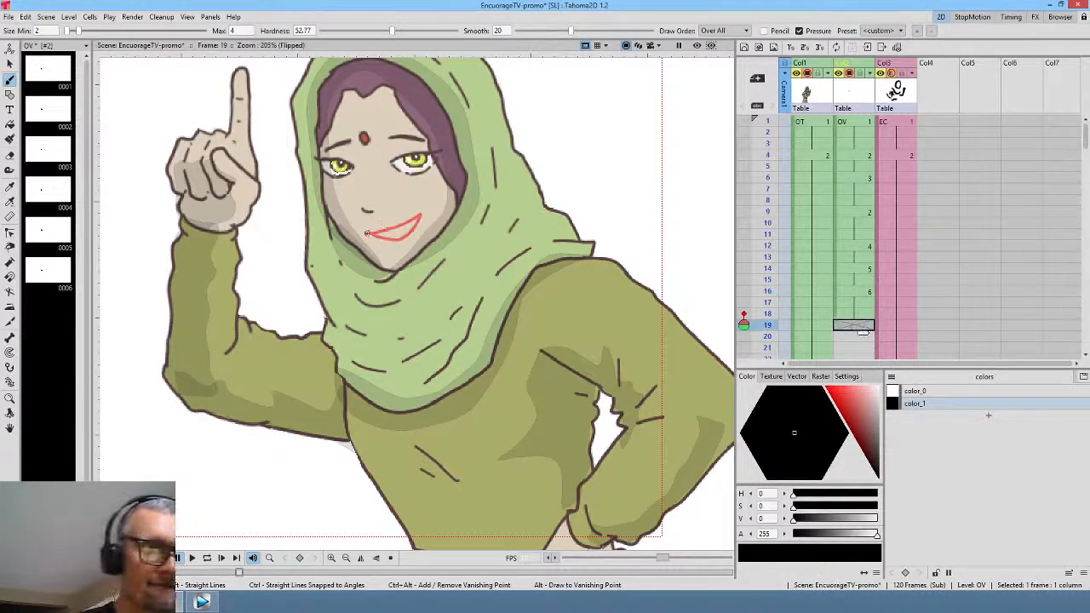
click(366, 232)
drag(411, 222, 368, 234)
middle_click(891, 292)
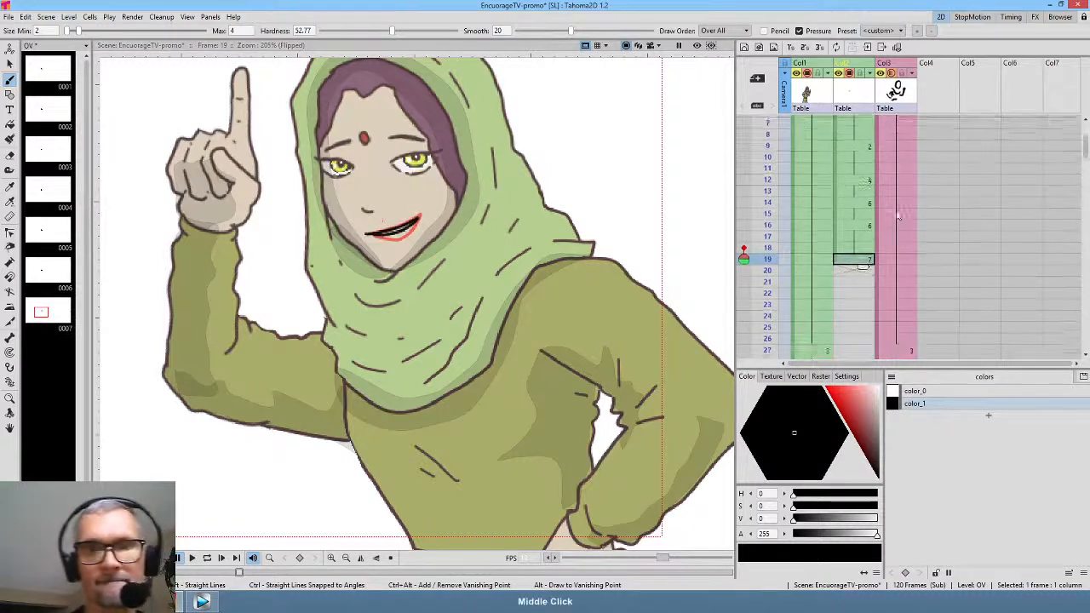
scroll(893, 239, down, 1)
click(858, 235)
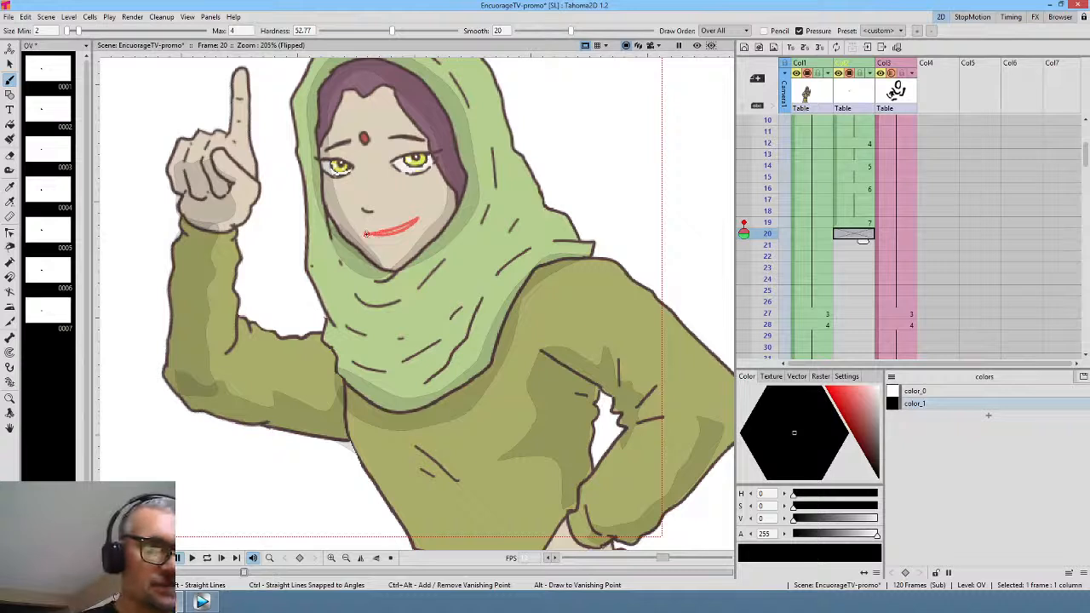
drag(365, 233, 419, 214)
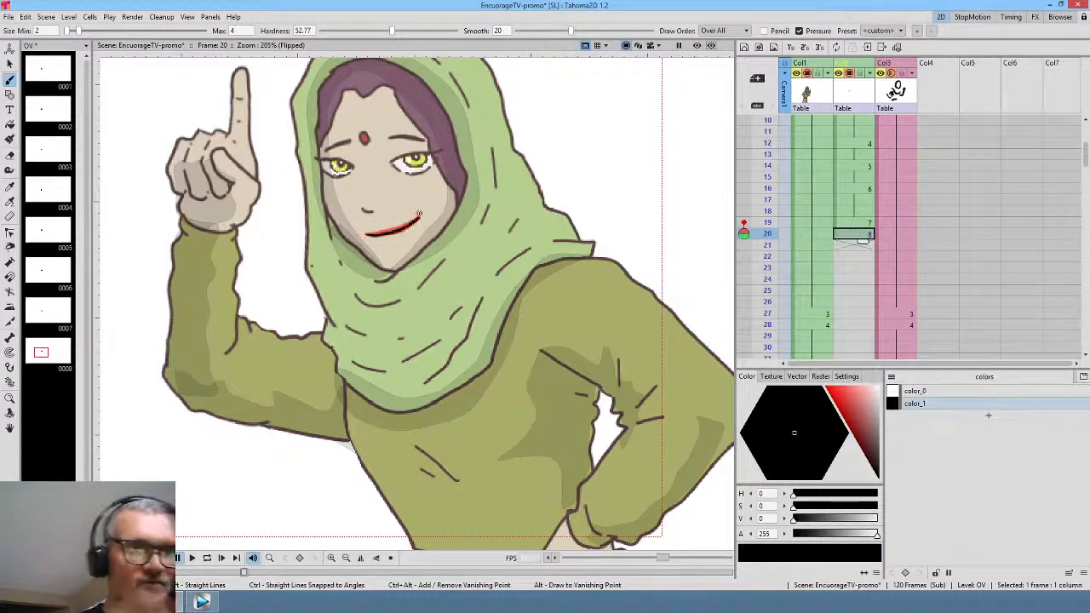
- Paint an open smile at frame 21 held through frame 22, and another open smile at frame 23 held through frame 24
click(858, 245)
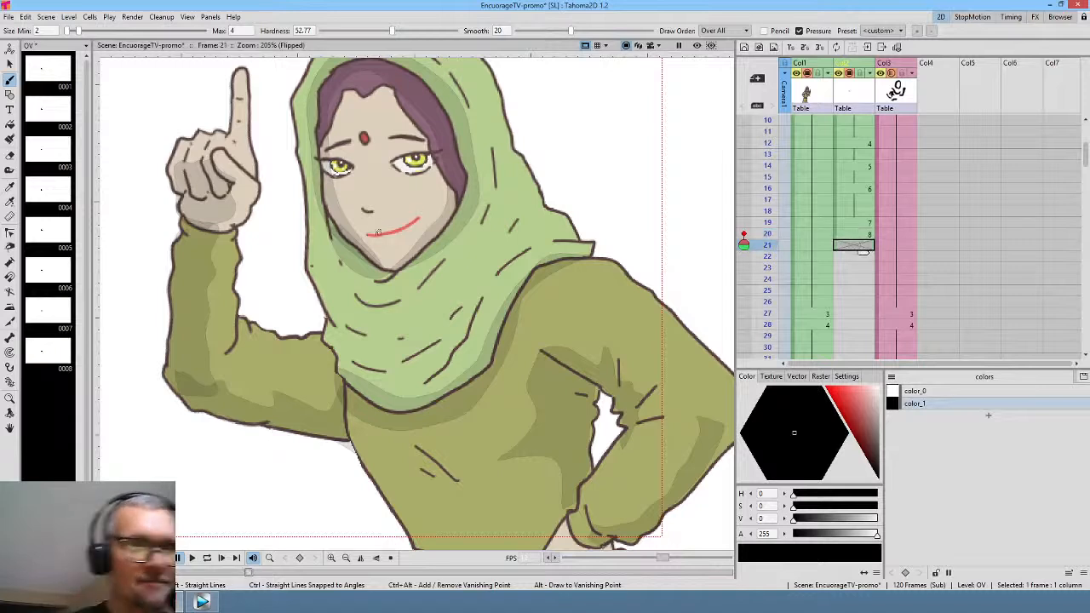
mouse_move(366, 233)
mouse_down()
mouse_move(419, 216)
mouse_move(391, 242)
mouse_move(376, 241)
mouse_move(369, 226)
mouse_up()
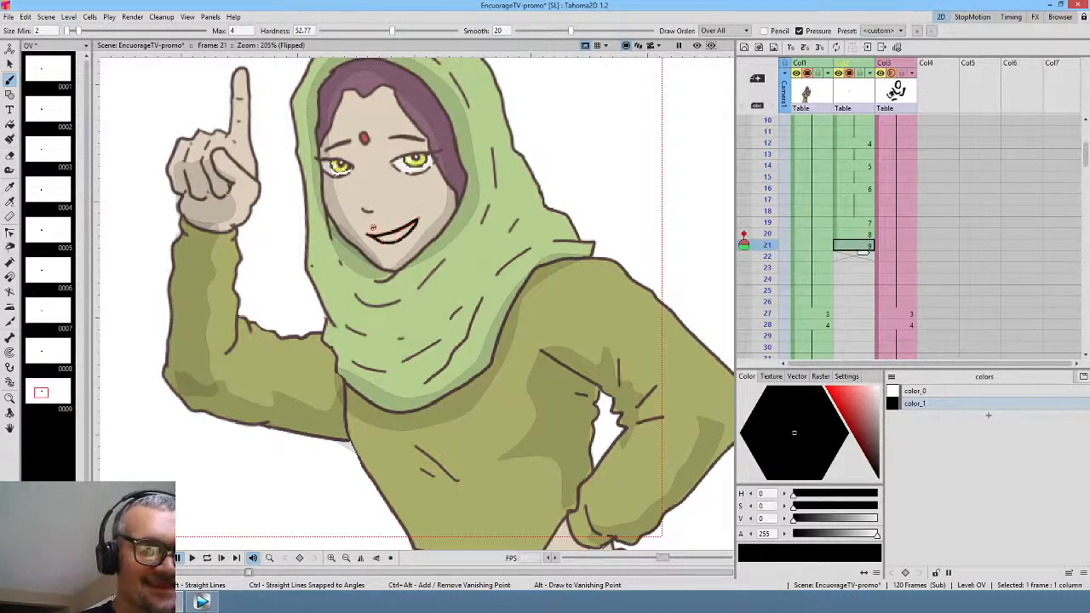
drag(863, 253, 856, 276)
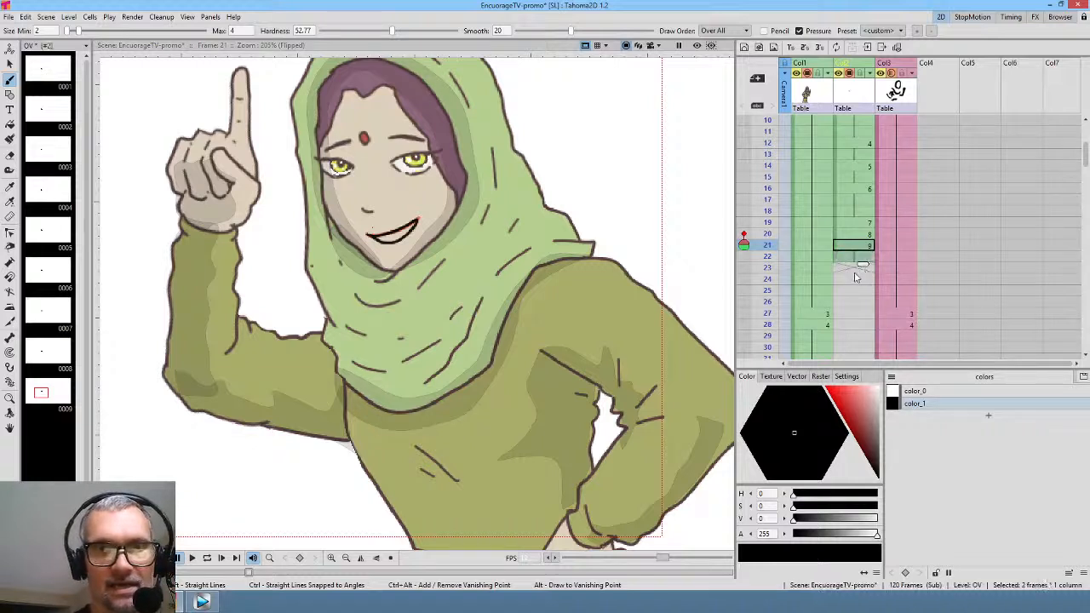
click(859, 269)
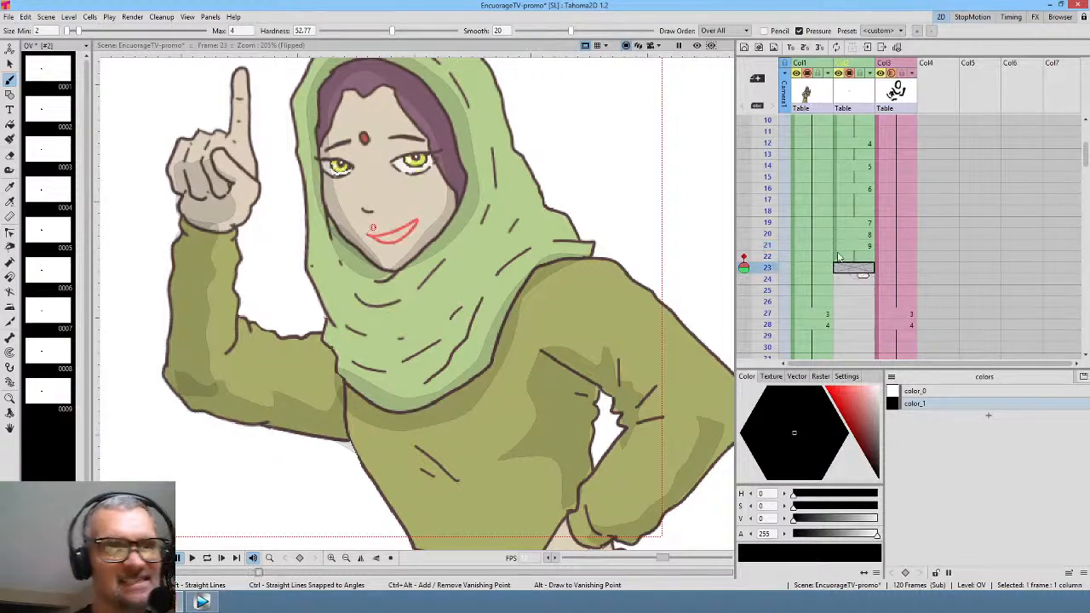
mouse_move(366, 235)
mouse_down()
mouse_move(422, 220)
mouse_move(402, 244)
mouse_move(368, 230)
mouse_up()
drag(863, 277, 864, 287)
- Flip the canvas view back to normal and play the talking animation from frame 1
key(Home)
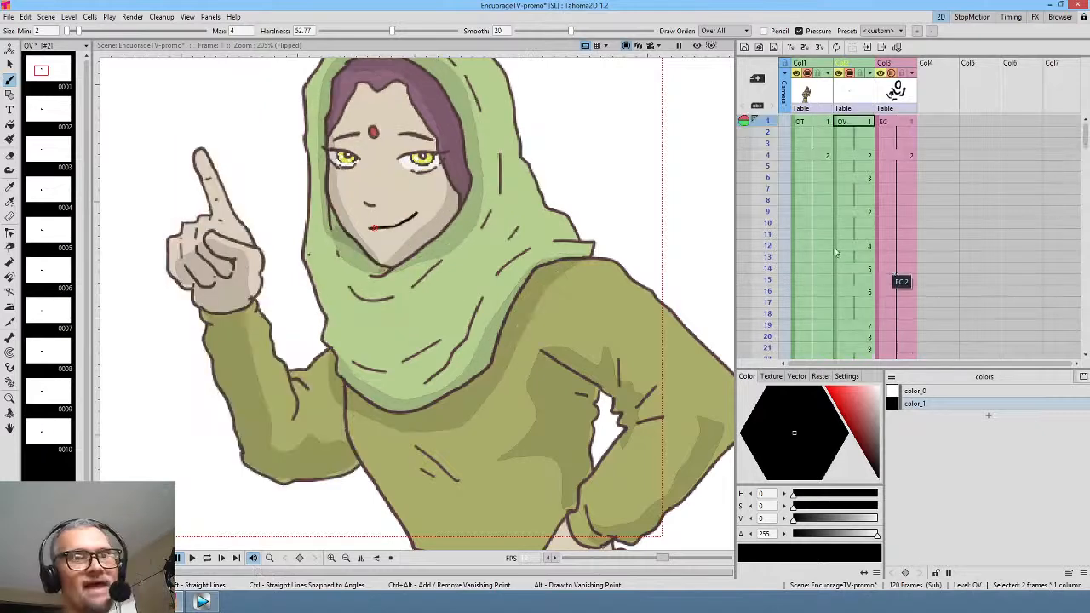
scroll(460, 194, down, 3)
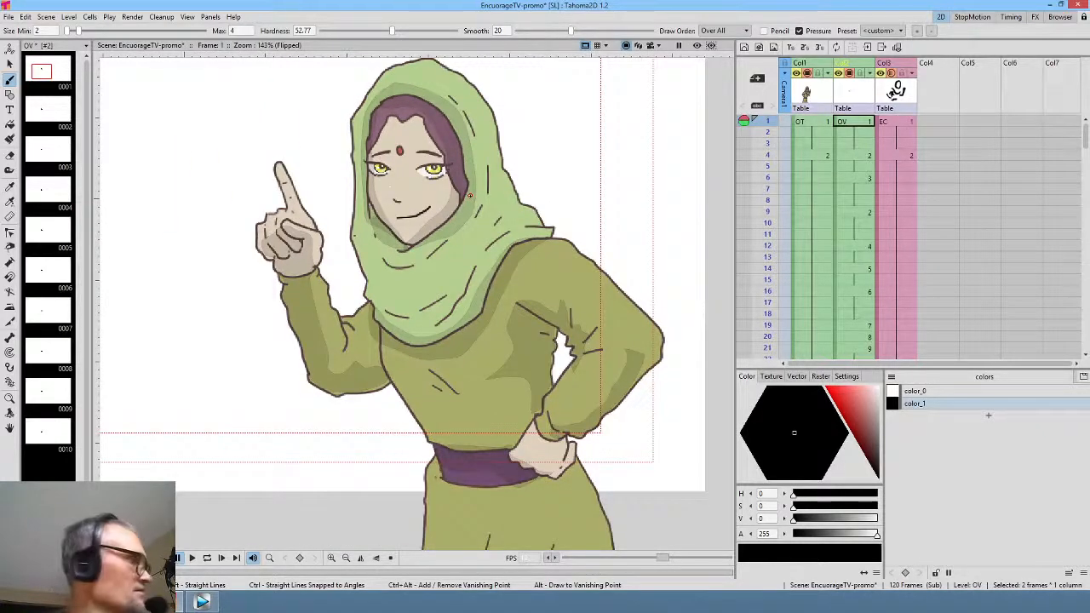
key(shift+h)
key(p)
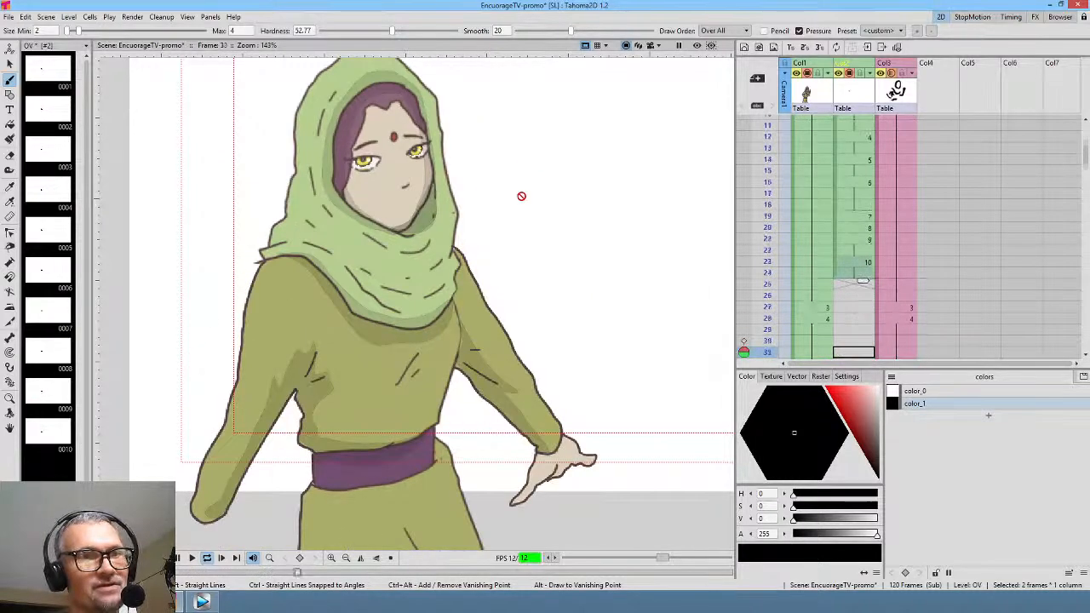
- Scrub through the frames and replay the animation to check the mouth timing against the body's pose change
click(868, 255)
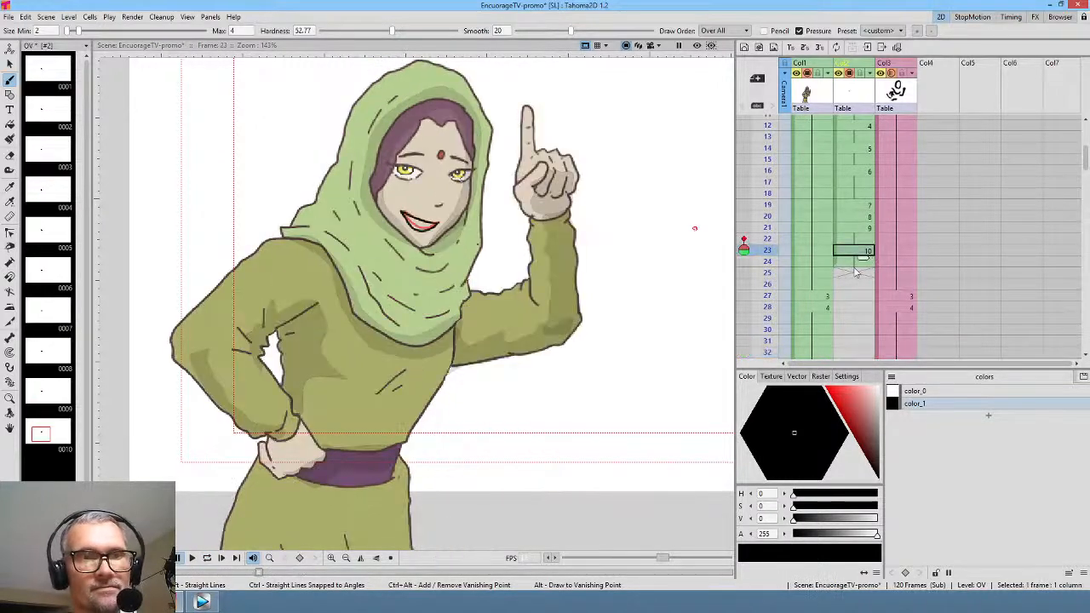
click(854, 272)
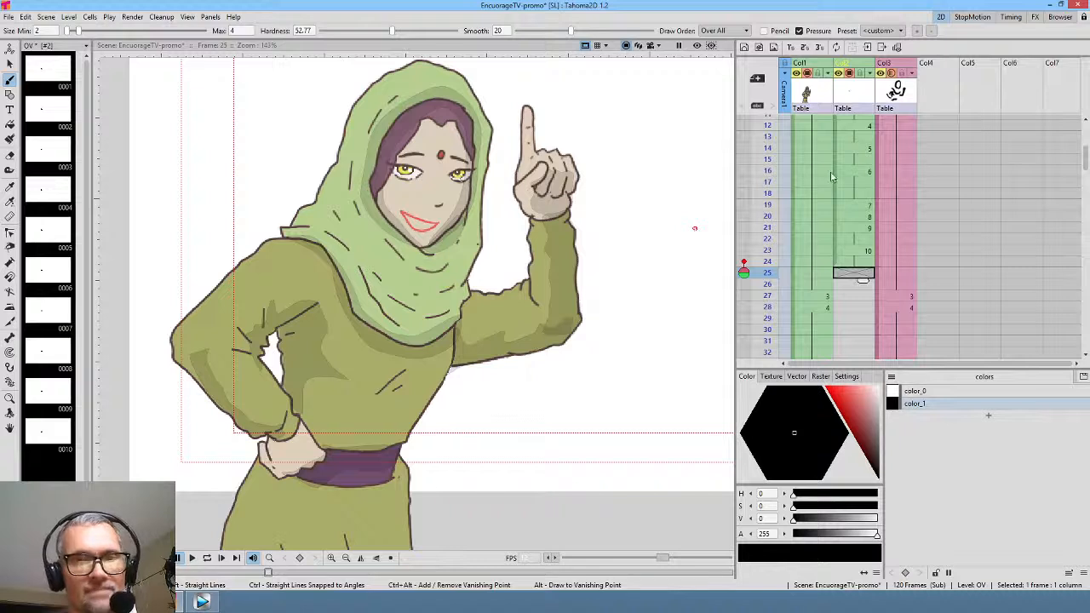
scroll(841, 189, up, 4)
click(770, 154)
mouse_move(771, 154)
mouse_down()
mouse_move(796, 281)
mouse_move(805, 235)
mouse_up()
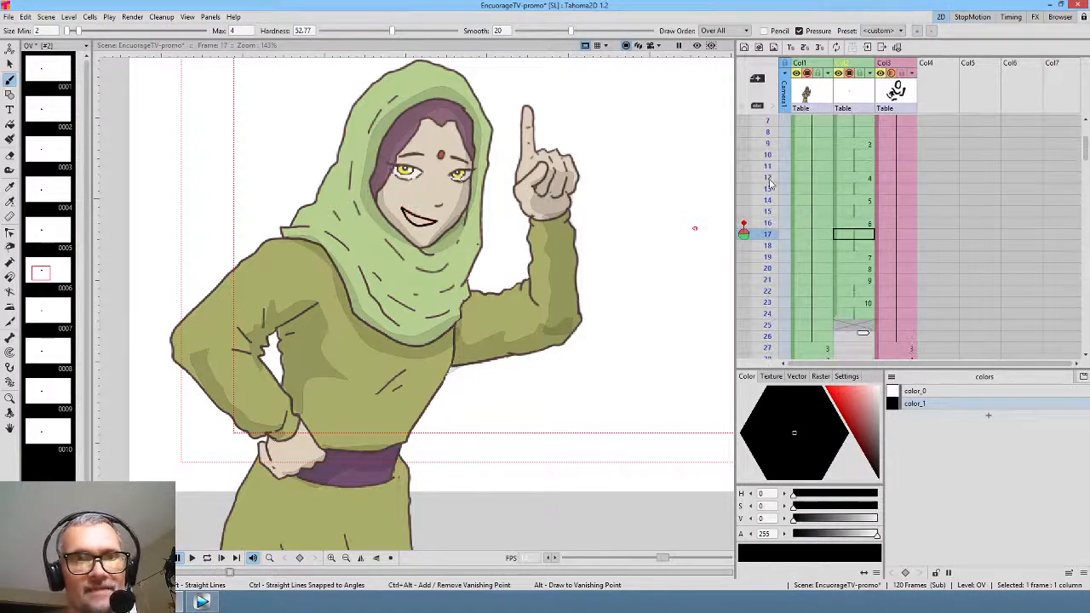
key(p)
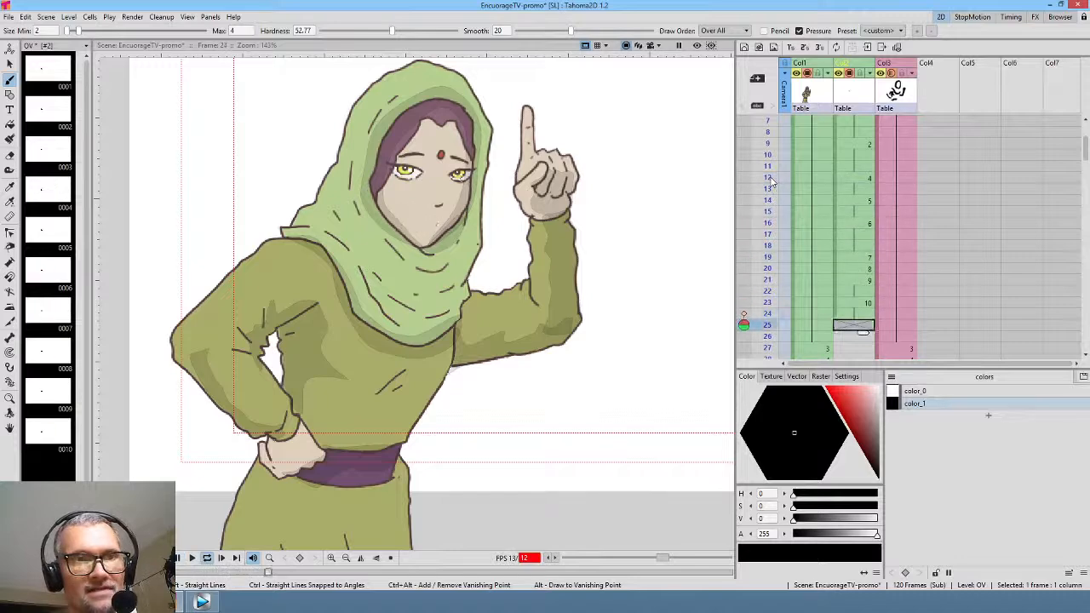
key(p)
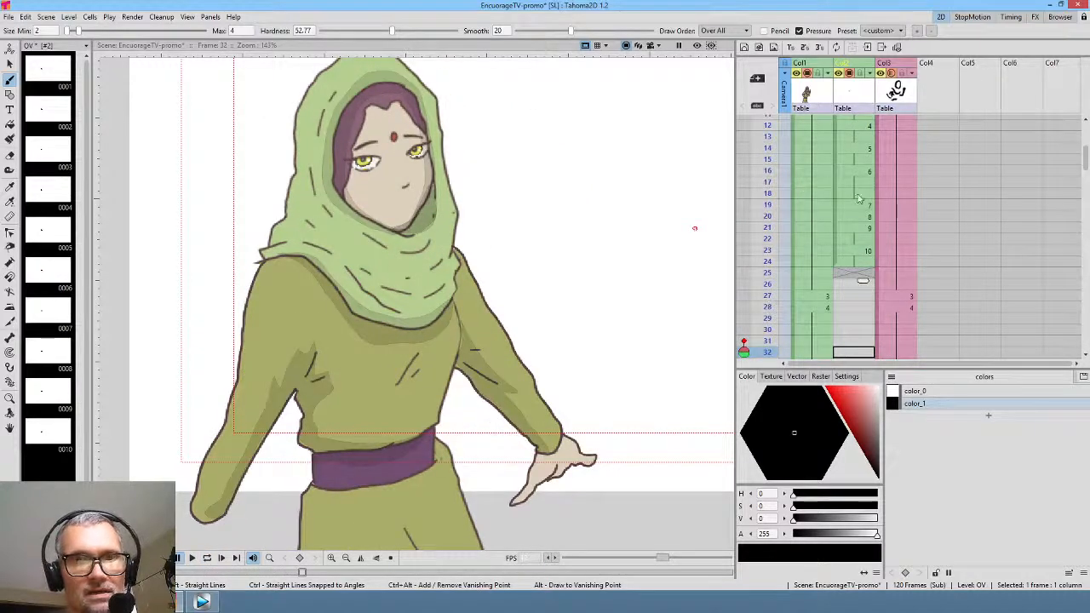
drag(771, 139, 764, 204)
scroll(864, 192, up, 4)
click(847, 123)
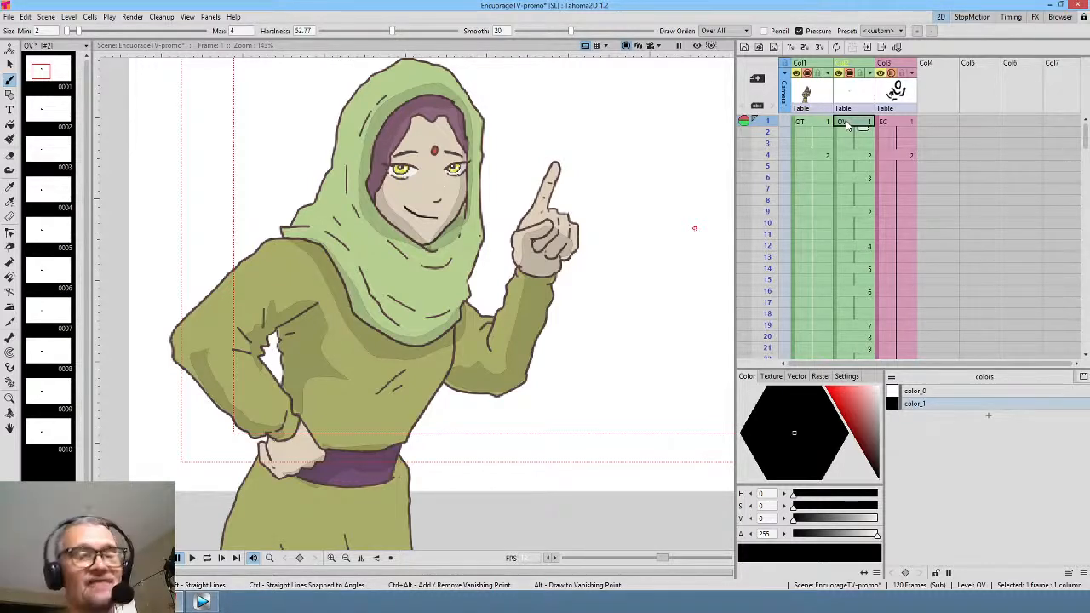
key(p)
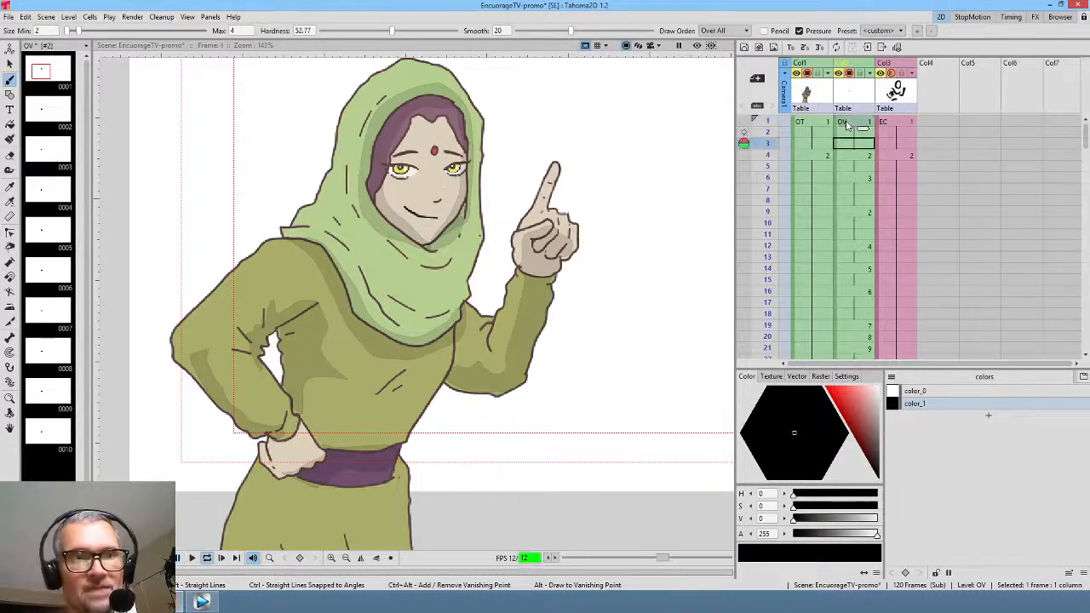
key(l)
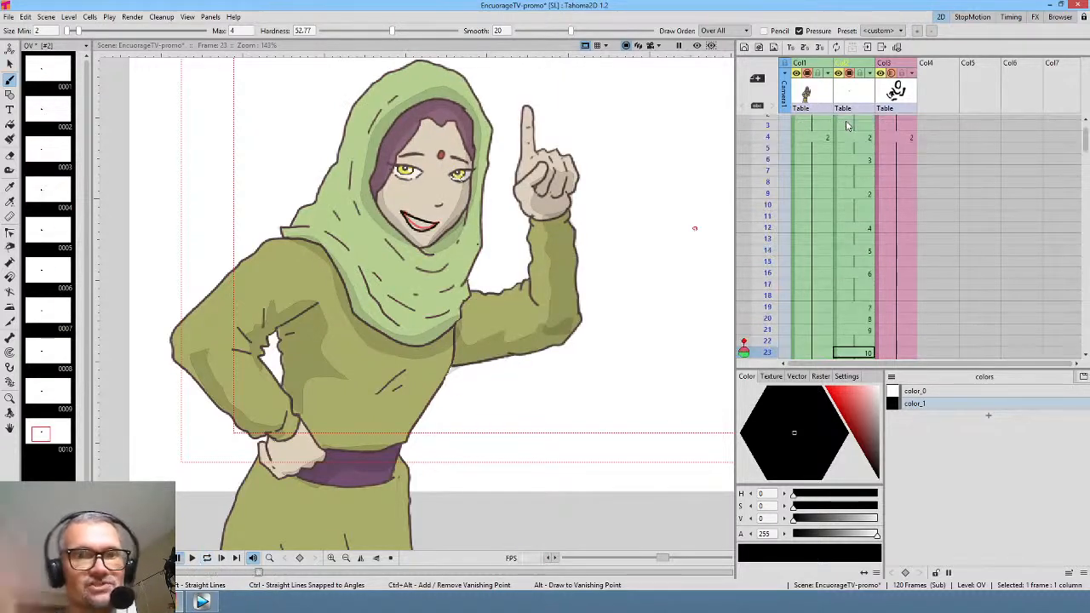
- Cut frames 21 to 26 from the body column so drawing 3 starts at frame 21, and scrub through the transition
middle_click(920, 312)
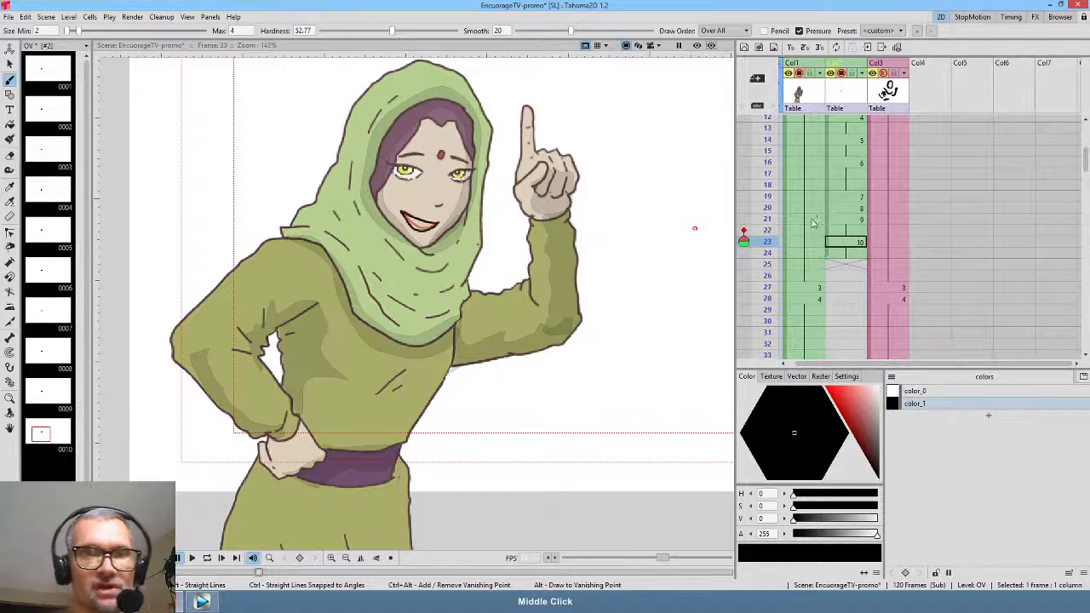
drag(811, 219, 813, 277)
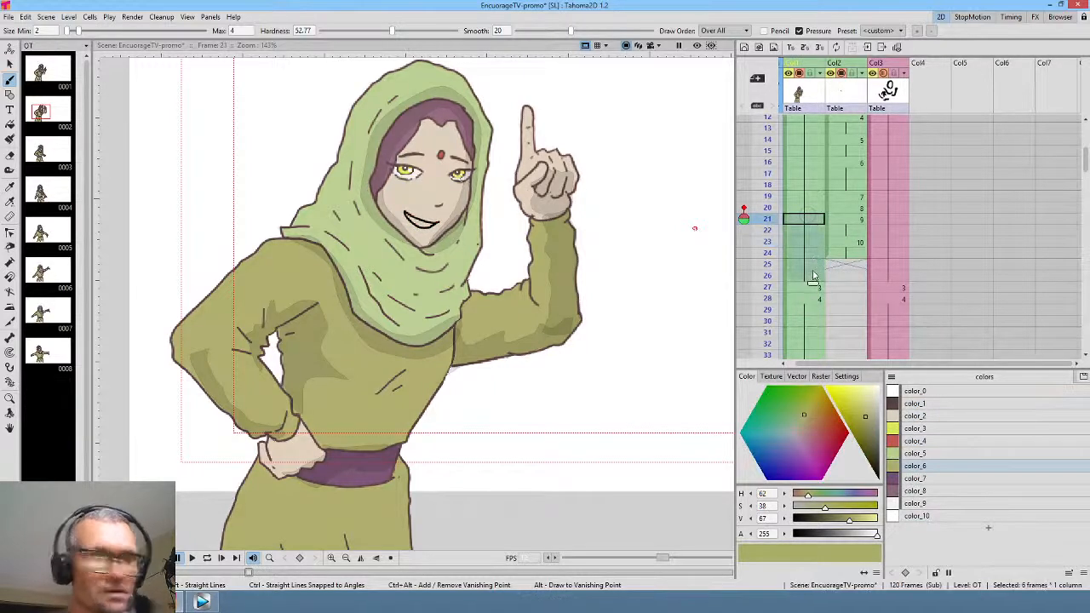
key(ctrl+x)
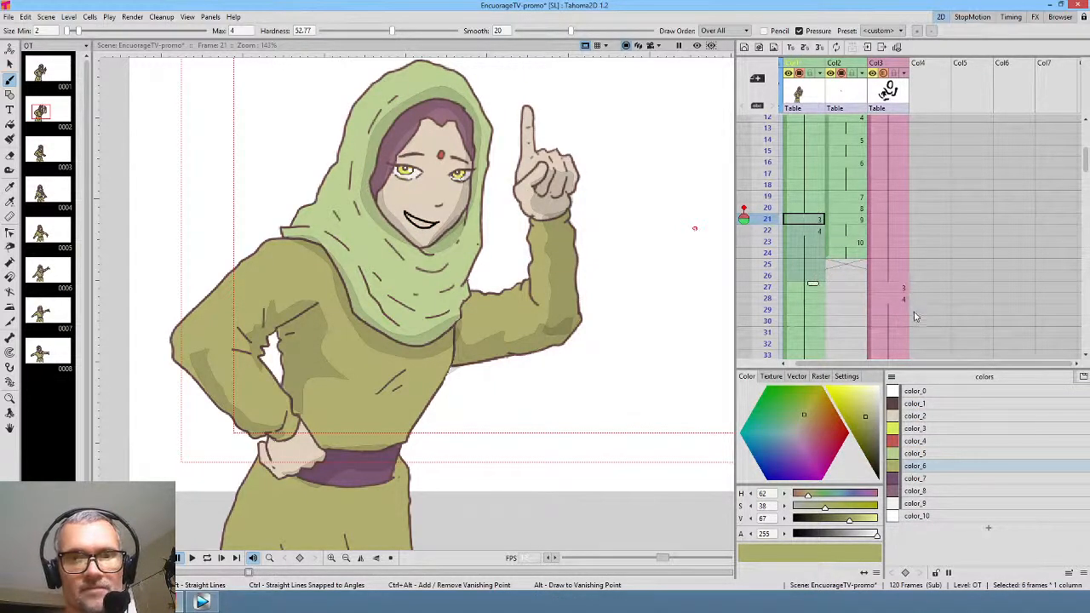
mouse_move(769, 196)
mouse_down()
mouse_move(775, 237)
mouse_move(777, 196)
mouse_move(776, 224)
mouse_up()
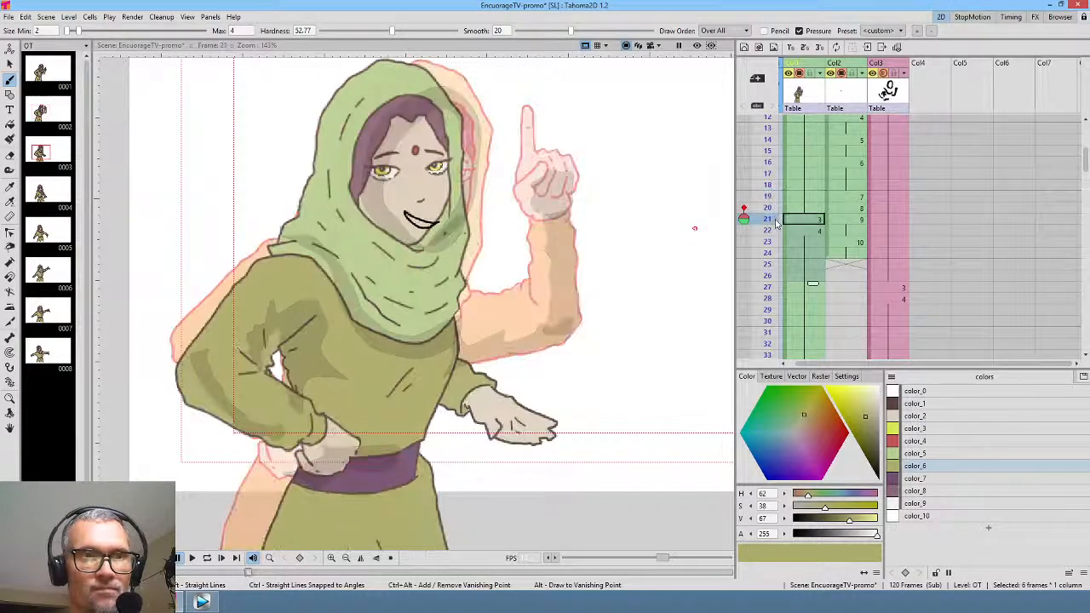
- Lasso the mouth at frame 21, rotate it about 16°, and offset it by about -28 px and 7.5 px to fit the turned face
click(854, 220)
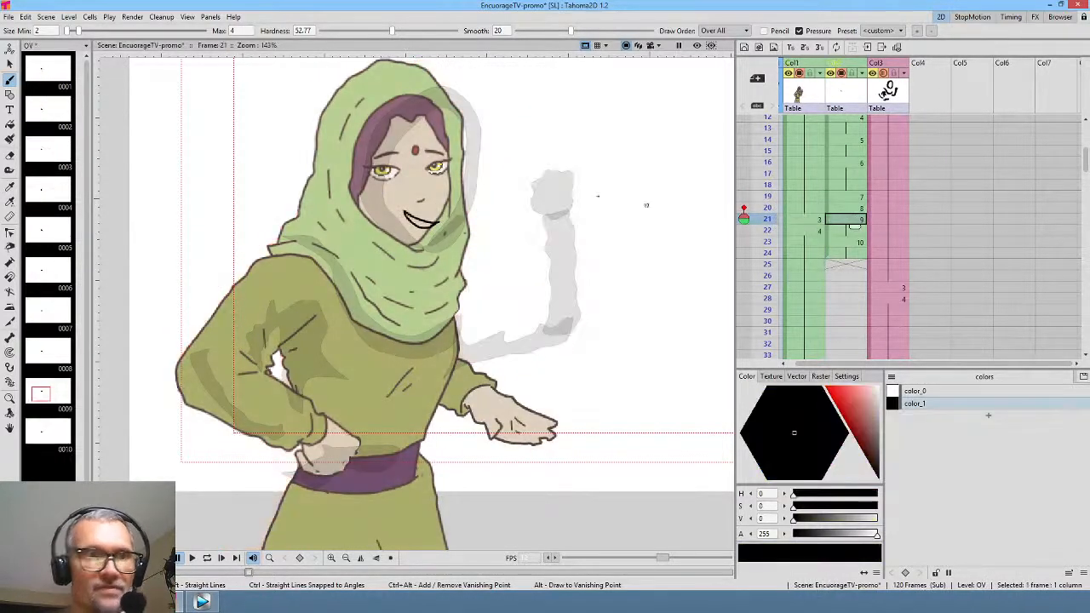
key(s)
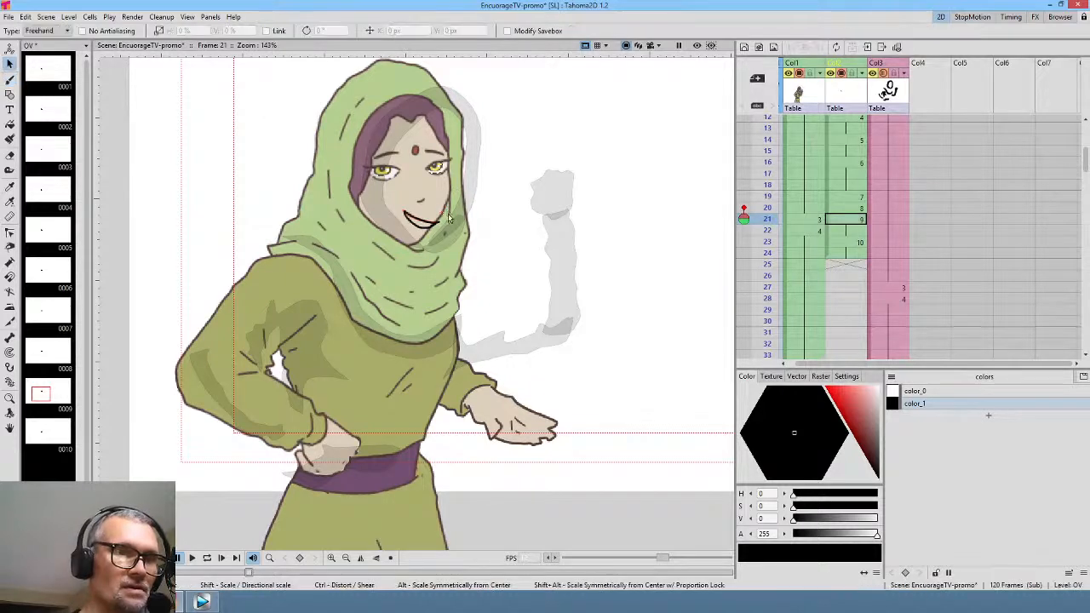
mouse_move(451, 223)
mouse_down()
mouse_move(486, 232)
mouse_move(410, 216)
mouse_up()
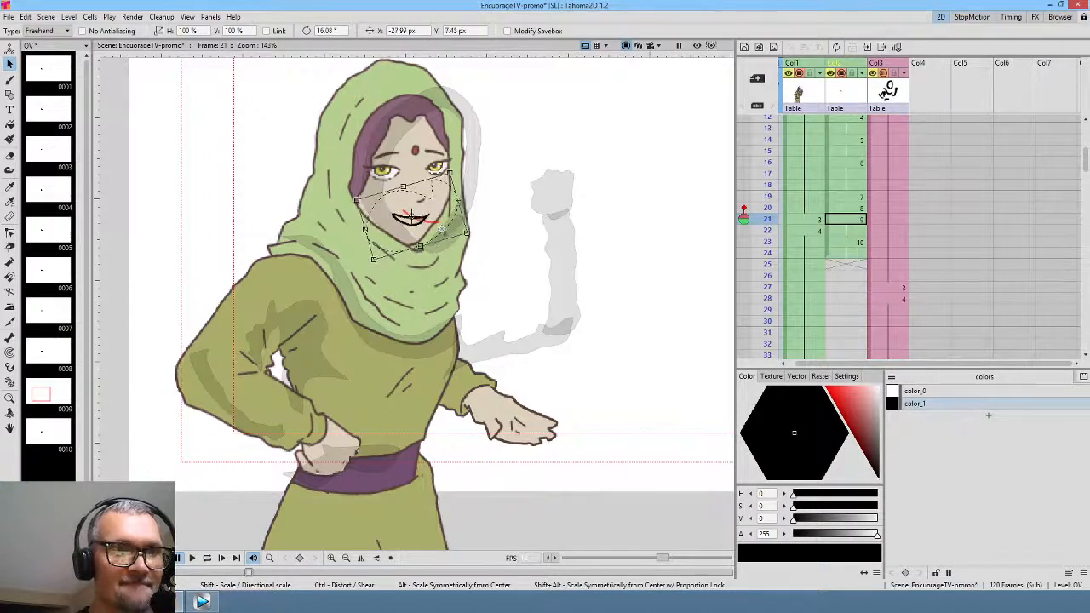
- Duplicate the mouth as a separate drawing at frame 22 and lasso it for adjustment
click(856, 233)
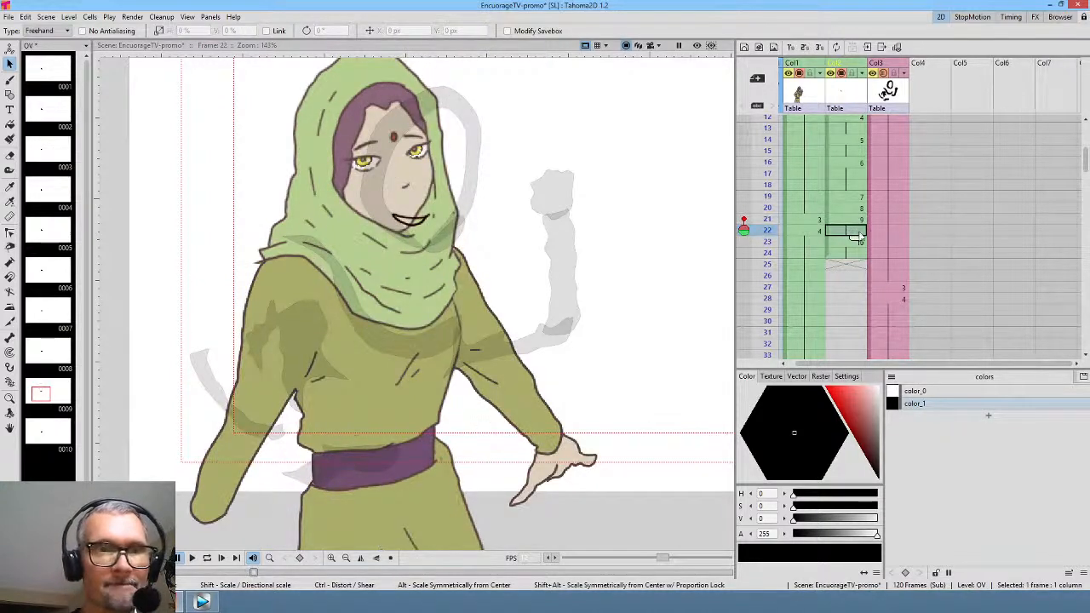
key(d)
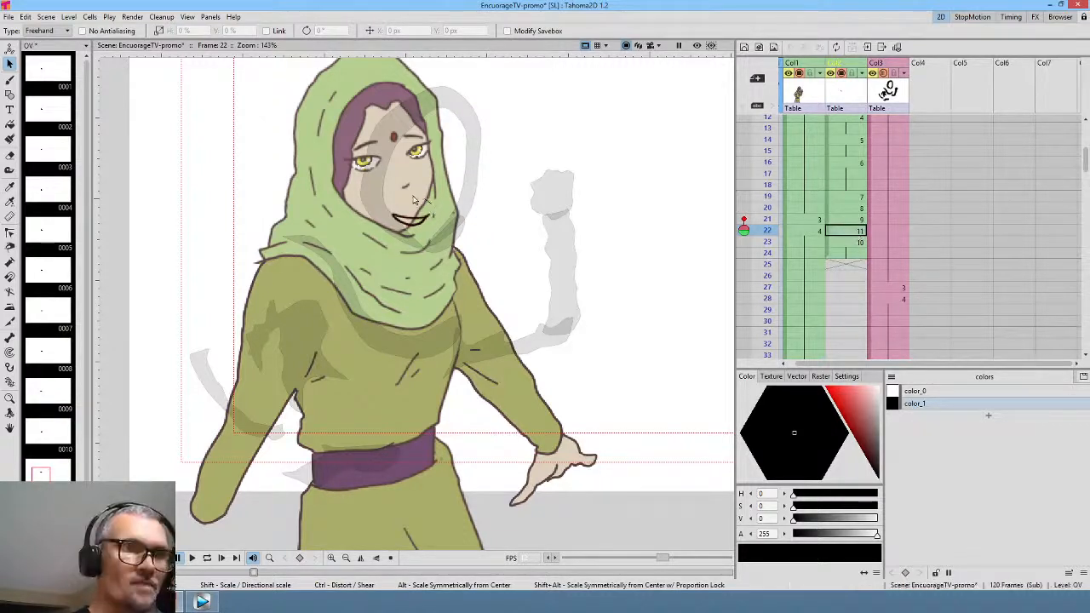
click(433, 213)
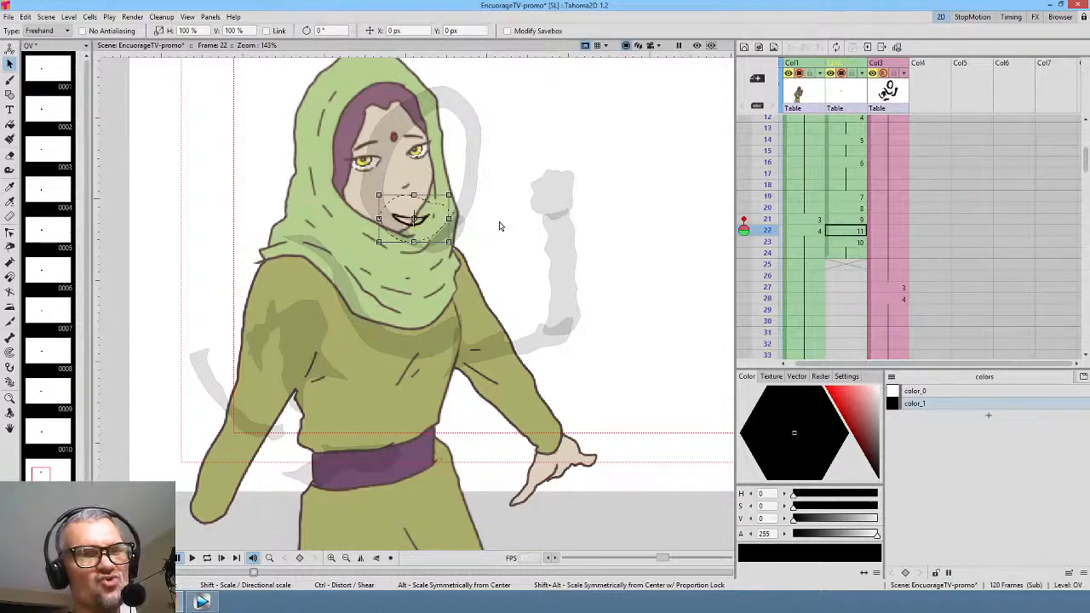
- Cut frames 21 to 26 from the shadow column so its drawing 3 starts at frame 21
click(900, 219)
shift+click(900, 283)
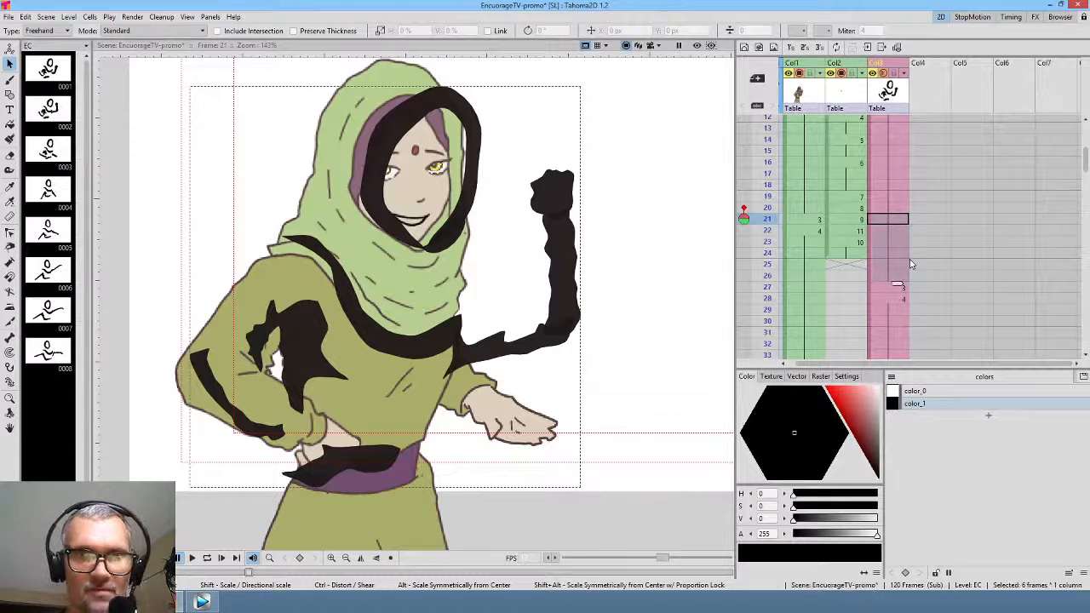
key(Delete)
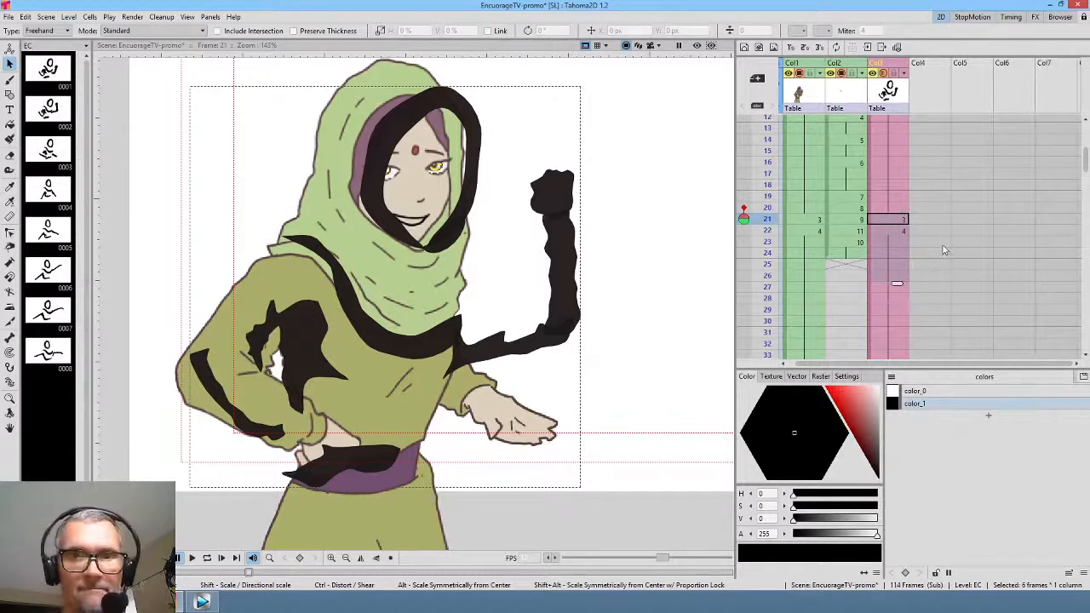
- Offset the frame 22 mouth by about -48 px and 32 px; rotate the frame 23 mouth 3.25° and offset it about -87 px and 41 px
click(852, 220)
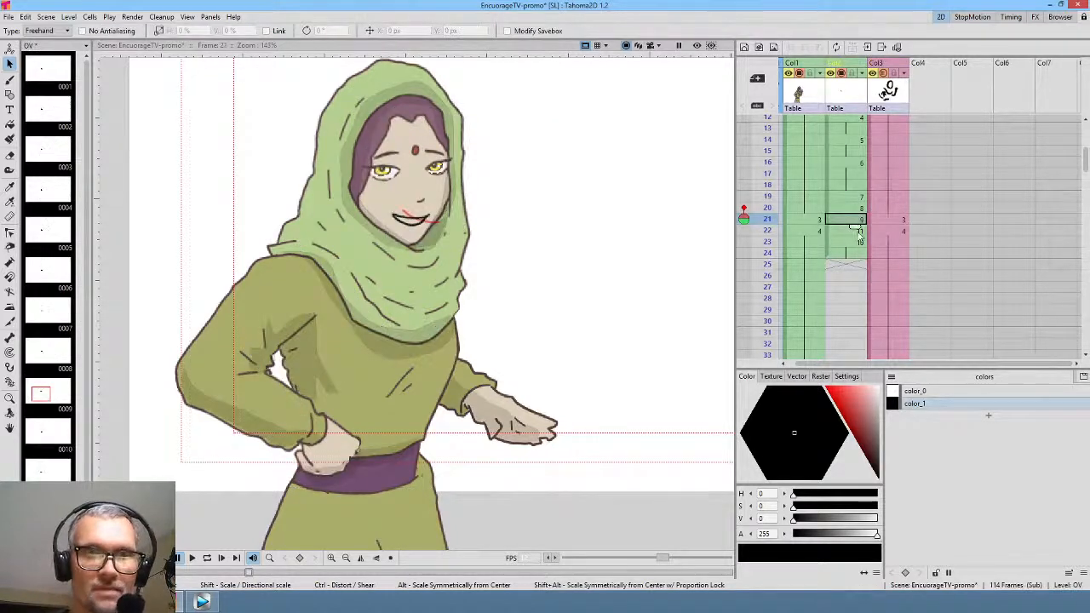
click(856, 232)
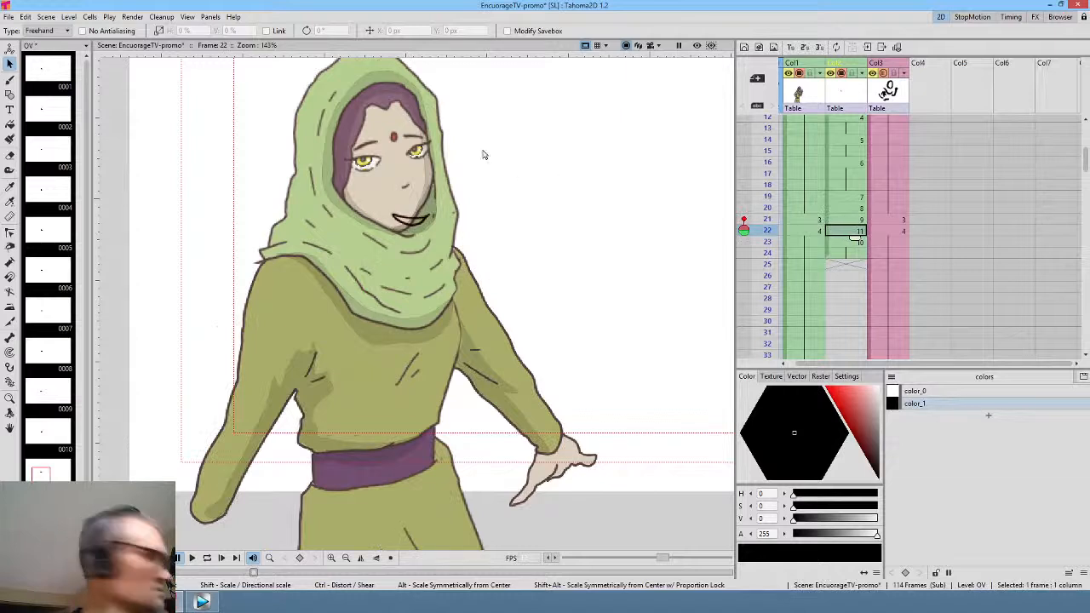
mouse_move(441, 211)
mouse_down()
mouse_move(444, 201)
mouse_move(408, 206)
mouse_up()
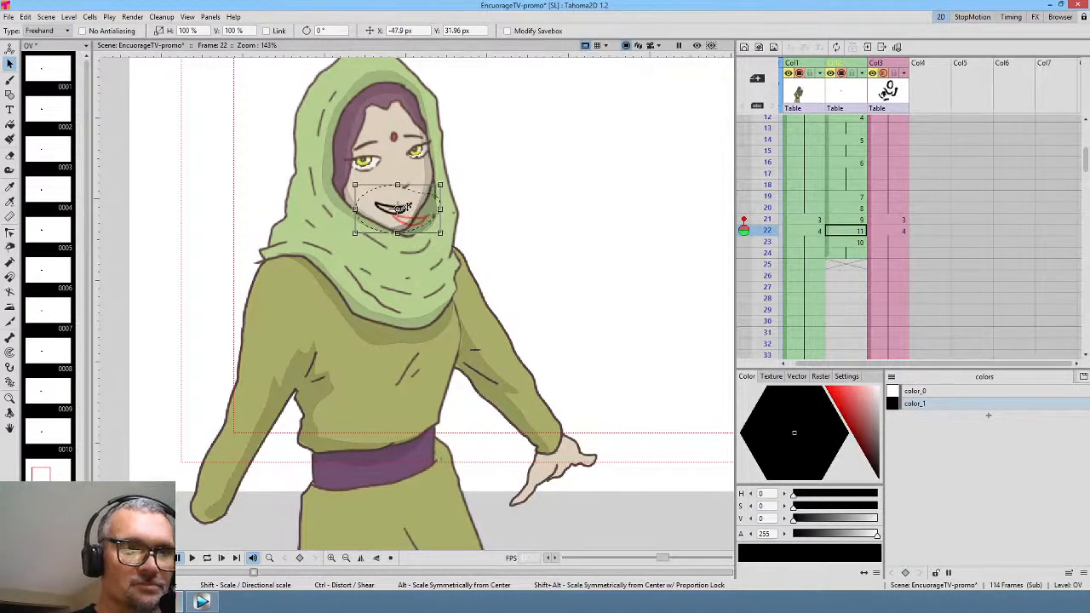
click(856, 243)
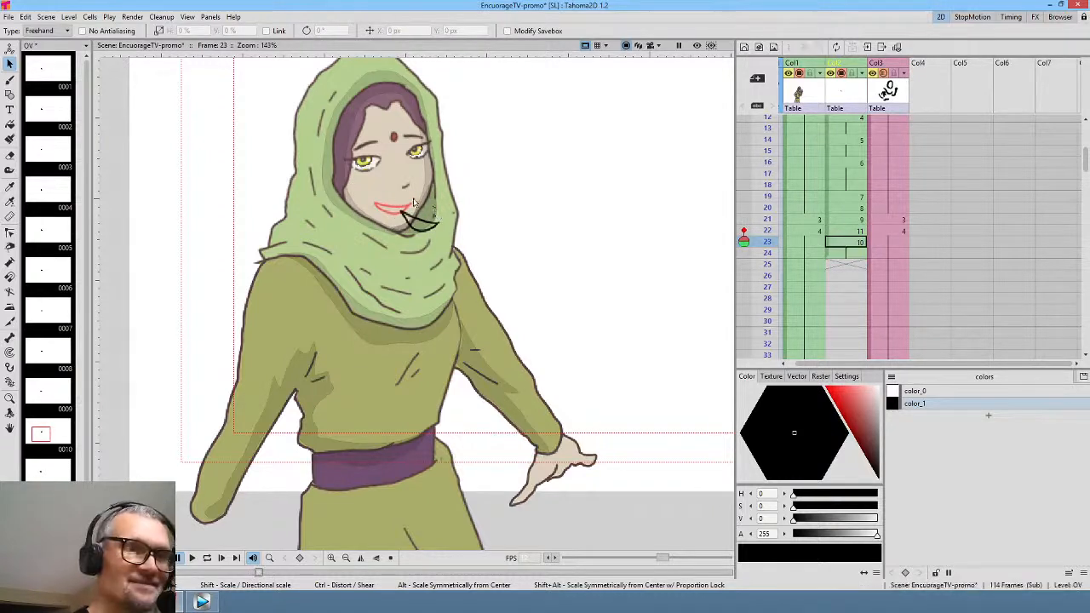
mouse_move(436, 212)
mouse_down()
mouse_move(455, 211)
mouse_move(430, 224)
mouse_move(390, 206)
mouse_move(433, 176)
mouse_move(402, 207)
mouse_up()
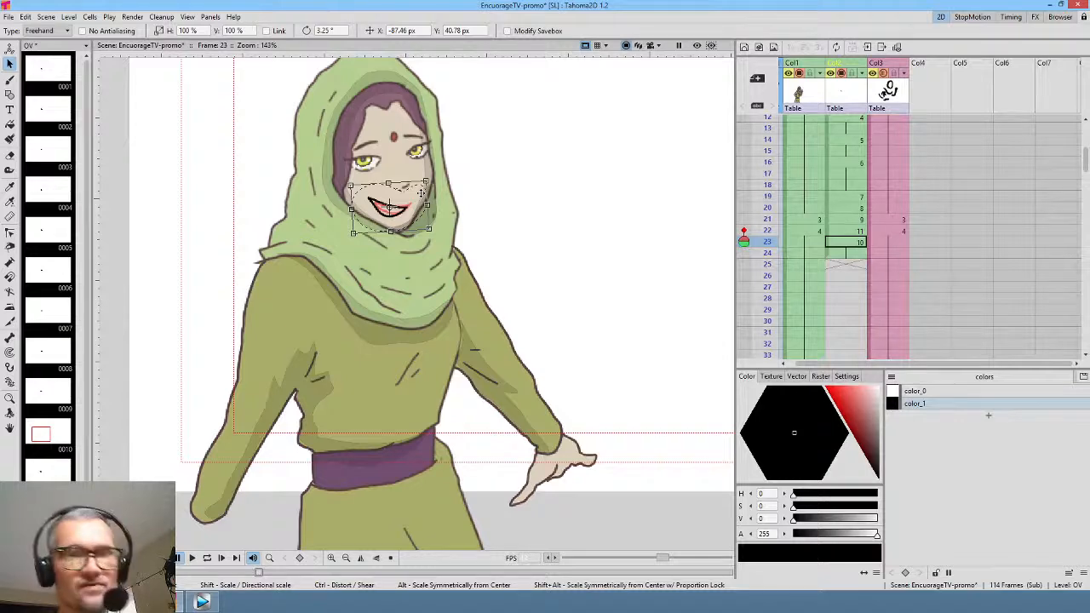
- Scrub and play back the frames up to frame 24 to check the repositioned mouths against the body's turn
drag(918, 284, 925, 204)
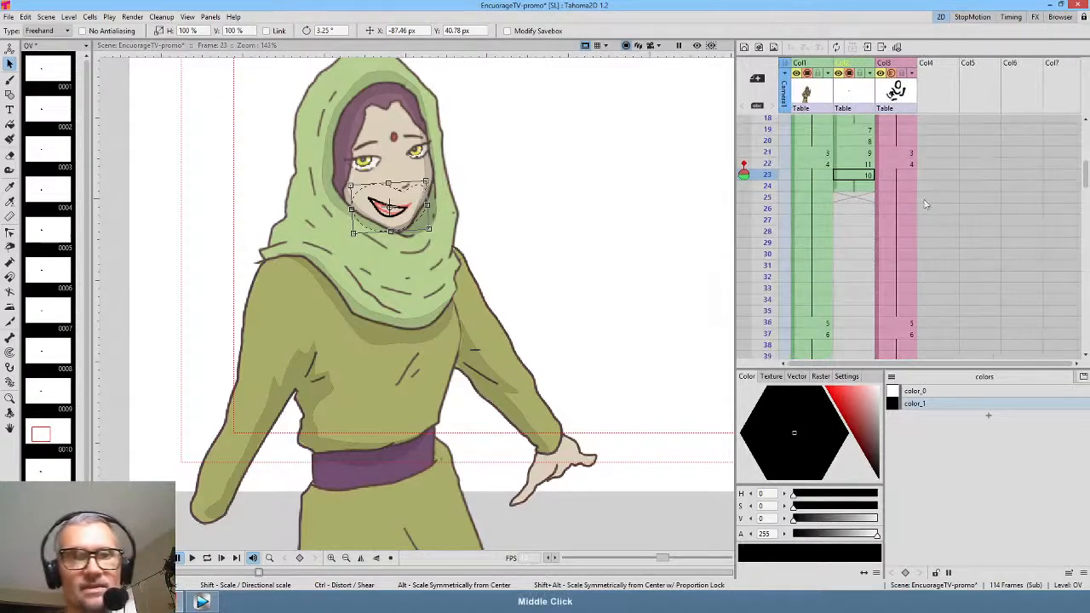
mouse_move(771, 142)
mouse_down()
mouse_move(773, 185)
mouse_move(774, 141)
mouse_move(773, 175)
mouse_up()
click(862, 187)
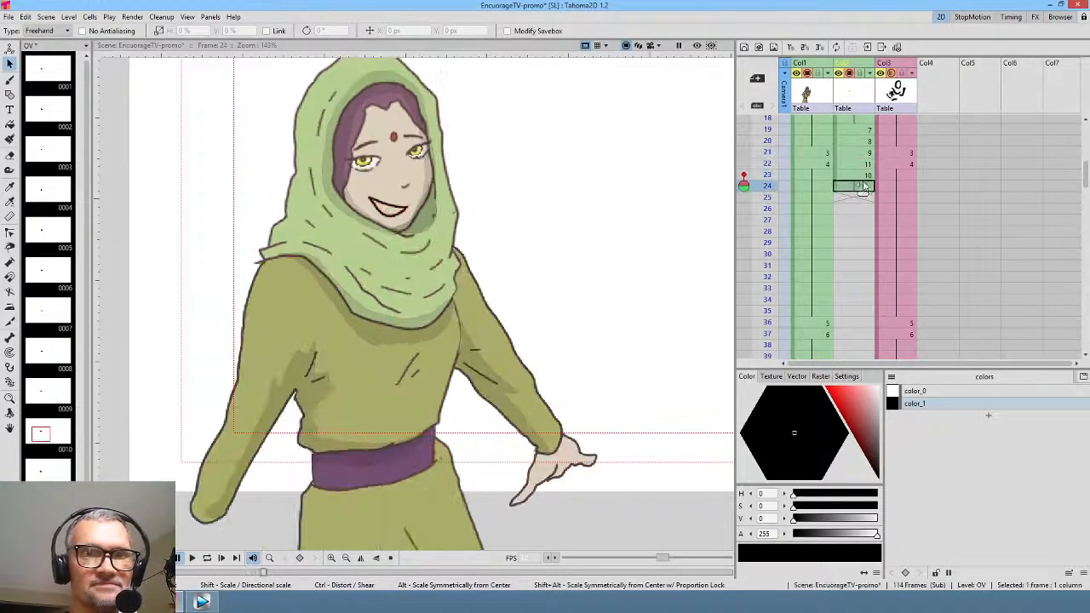
drag(874, 208, 860, 134)
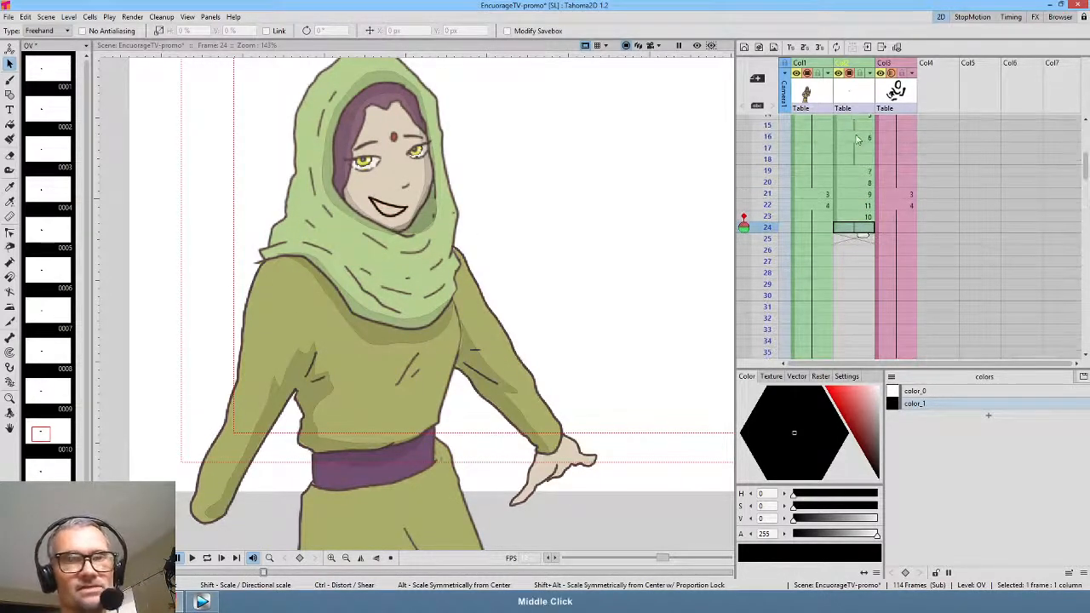
click(861, 127)
key(p)
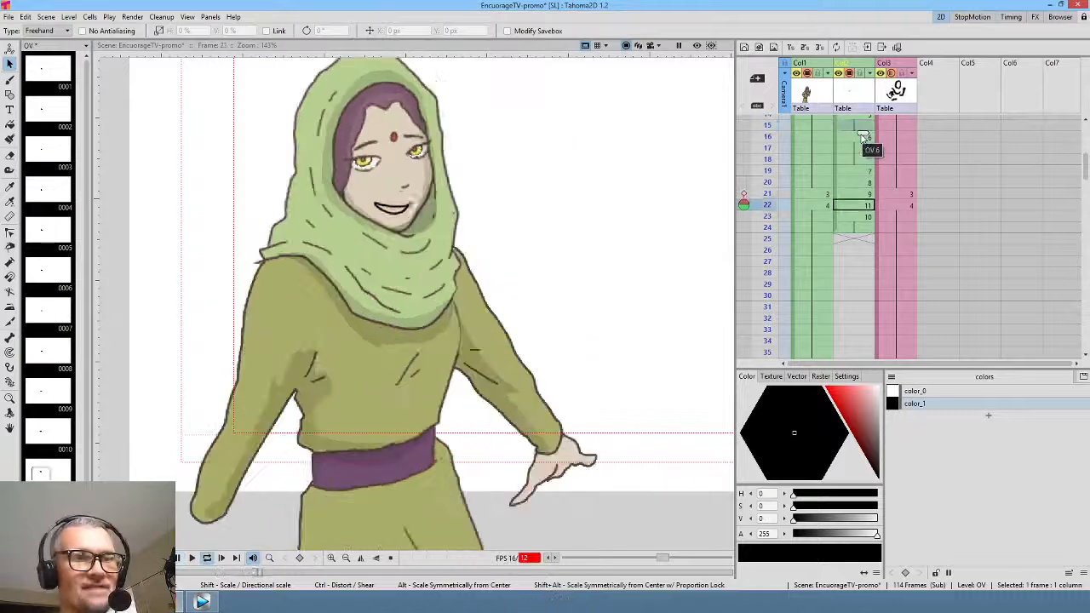
click(863, 217)
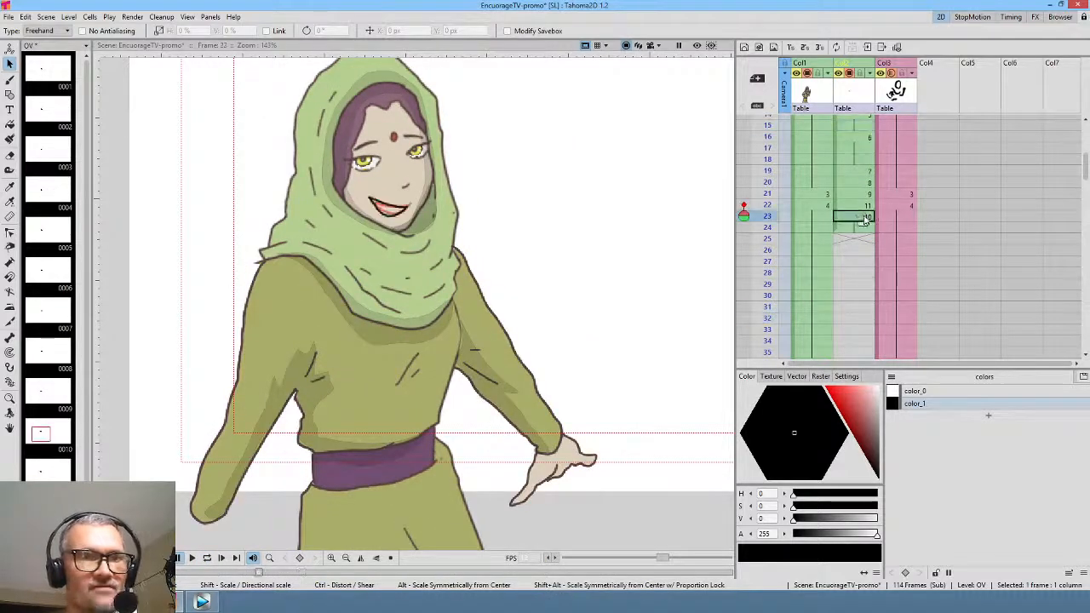
click(864, 228)
- Draw a small rounded open mouth with the brush at frame 25 and hold it through frame 26
click(863, 239)
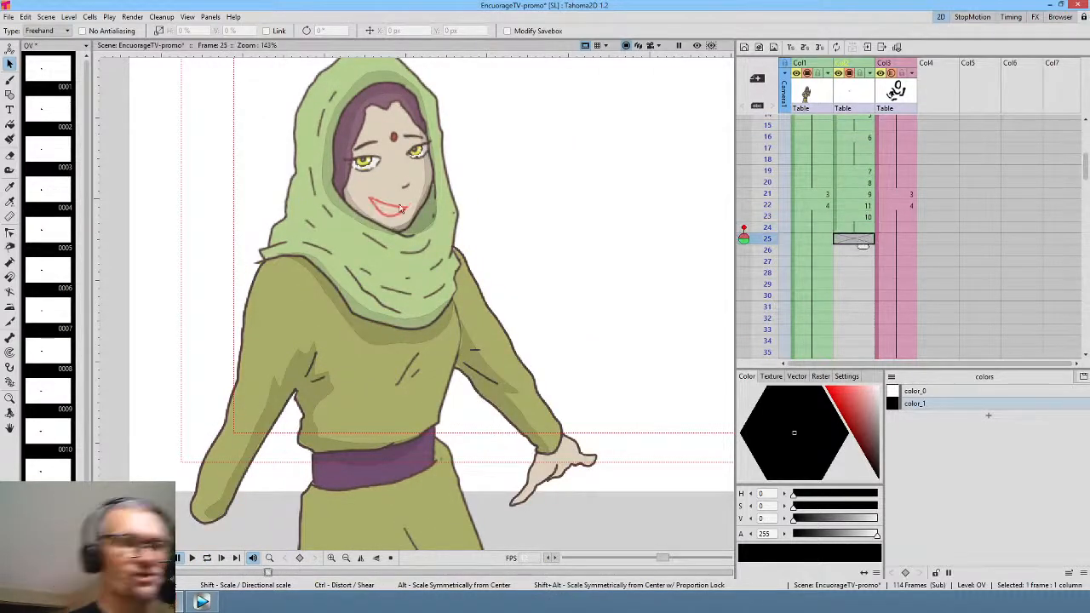
key(b)
drag(404, 205, 400, 204)
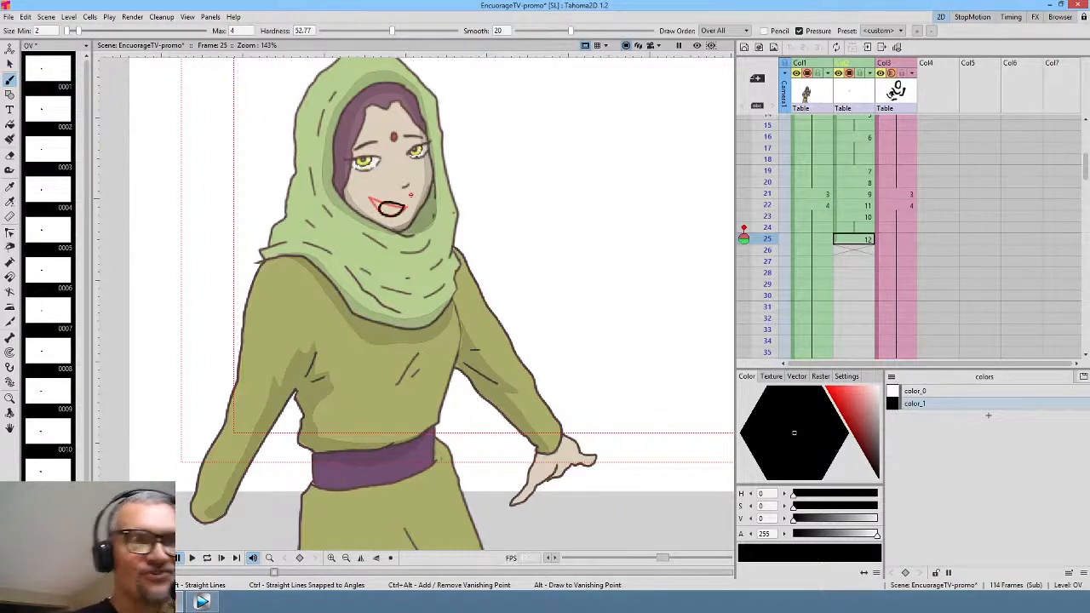
click(861, 240)
drag(862, 248, 866, 261)
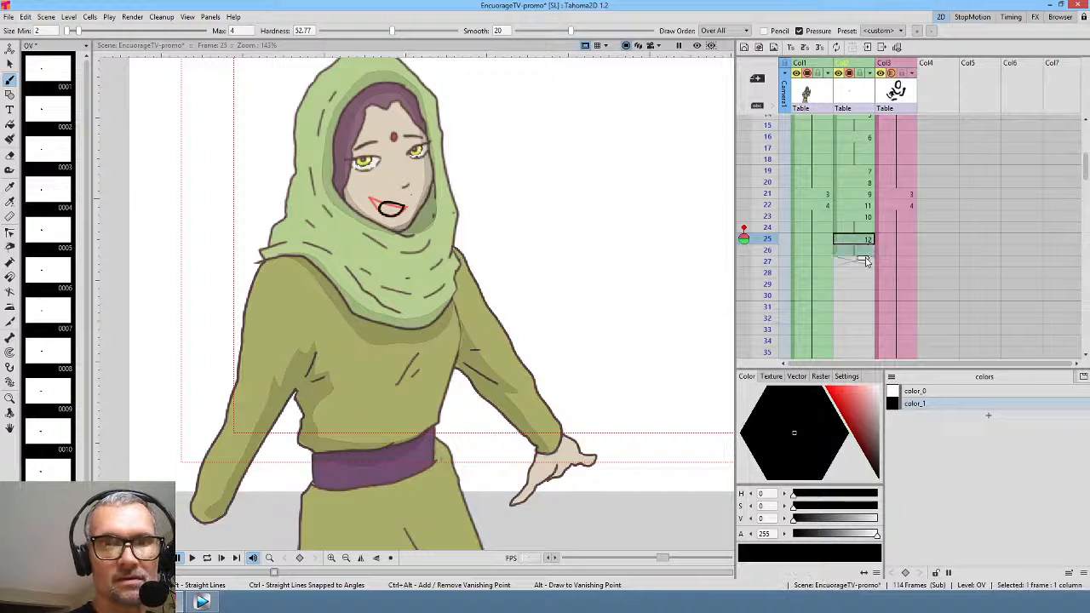
- Draw a narrow smiling mouth at frame 27 and a wider one at frame 29, holding each for two frames
click(864, 261)
drag(406, 201, 394, 204)
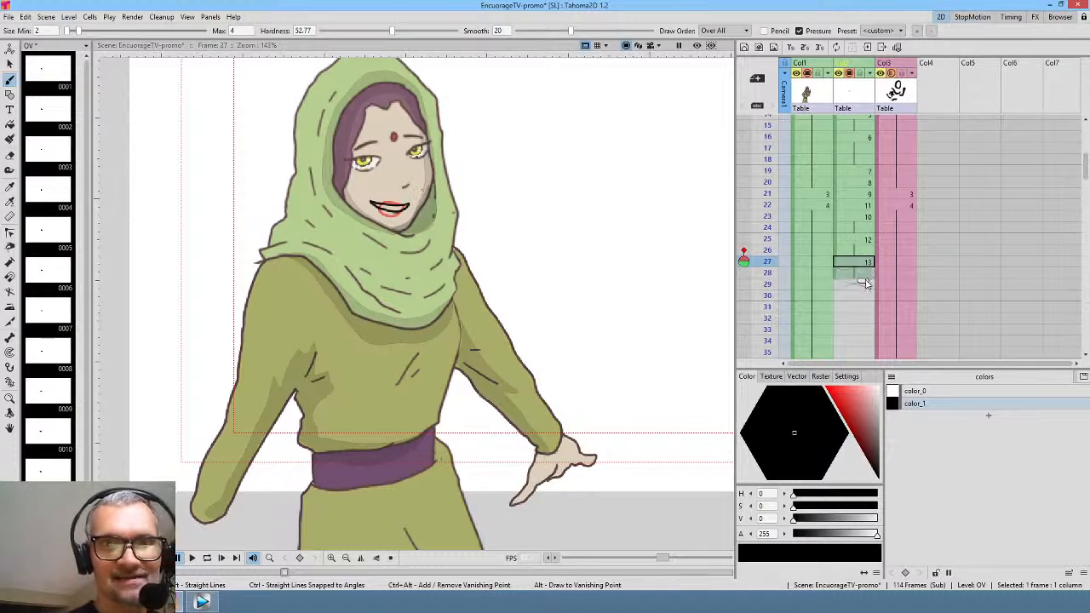
click(861, 284)
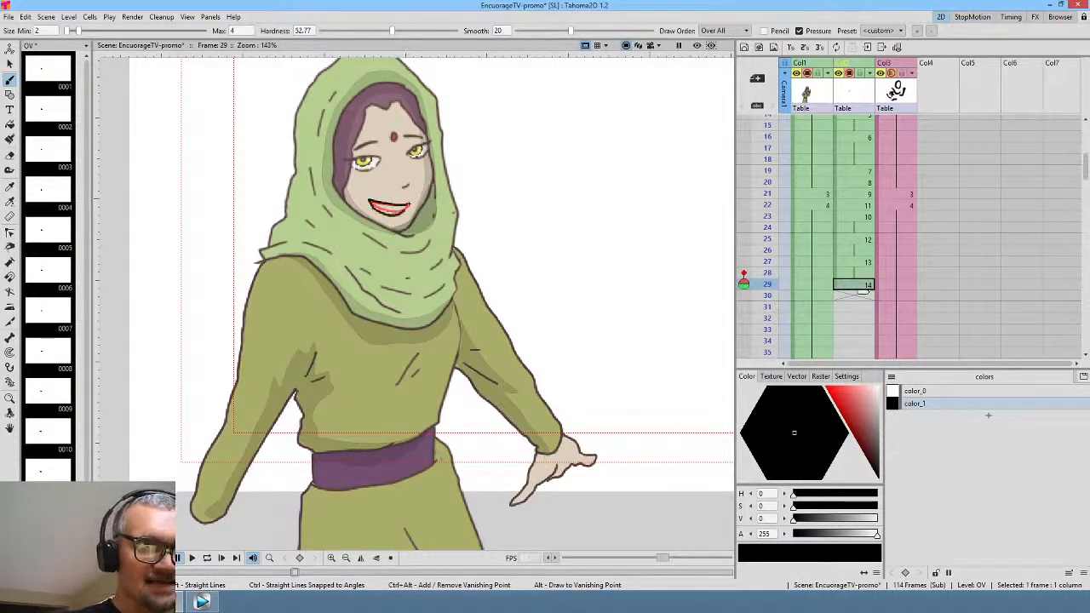
drag(863, 291, 858, 315)
- Draw a nearly closed mouth at frame 31, hold it through frame 32, and draw a slightly open smile at frame 33
click(858, 309)
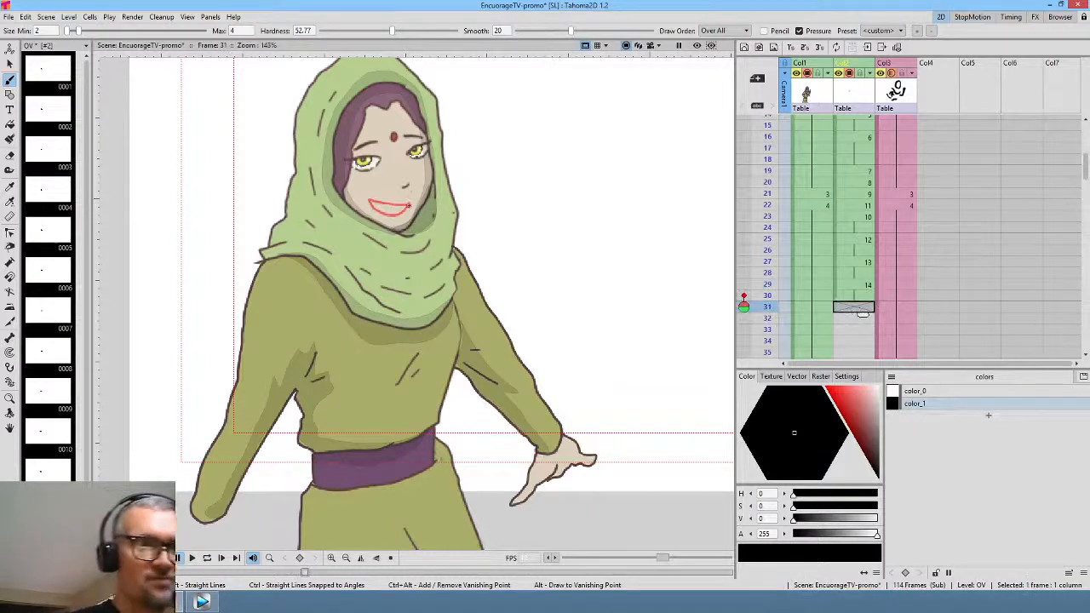
drag(408, 205, 366, 199)
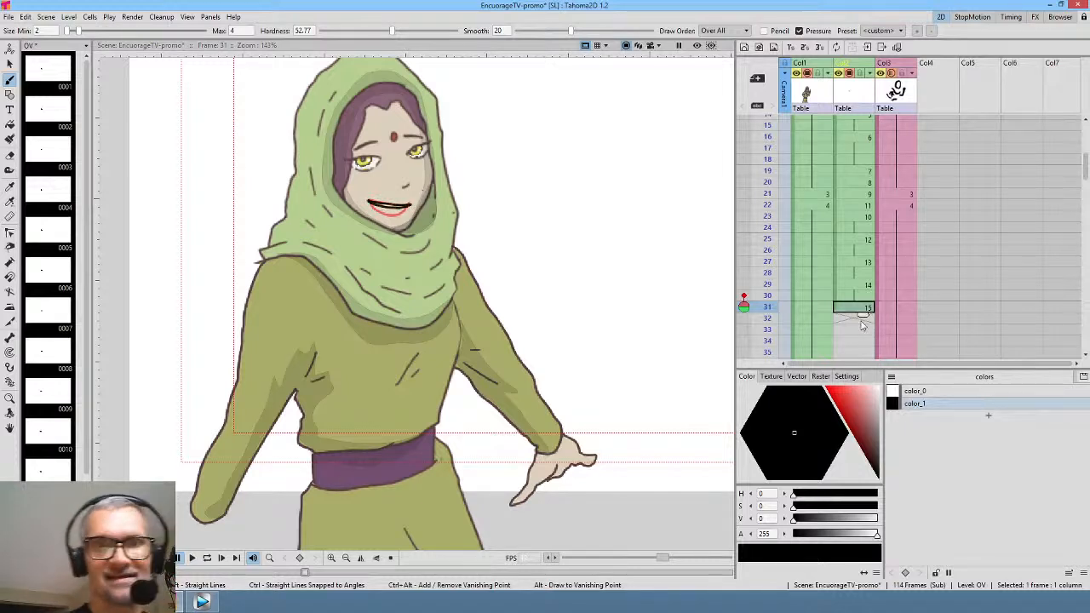
scroll(864, 330, down, 3)
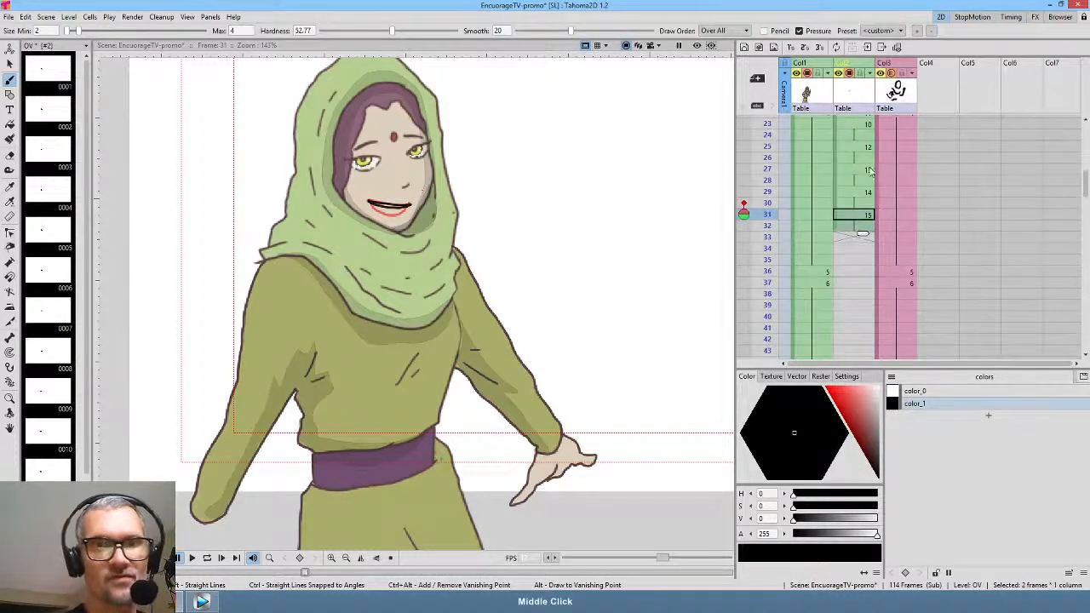
click(858, 239)
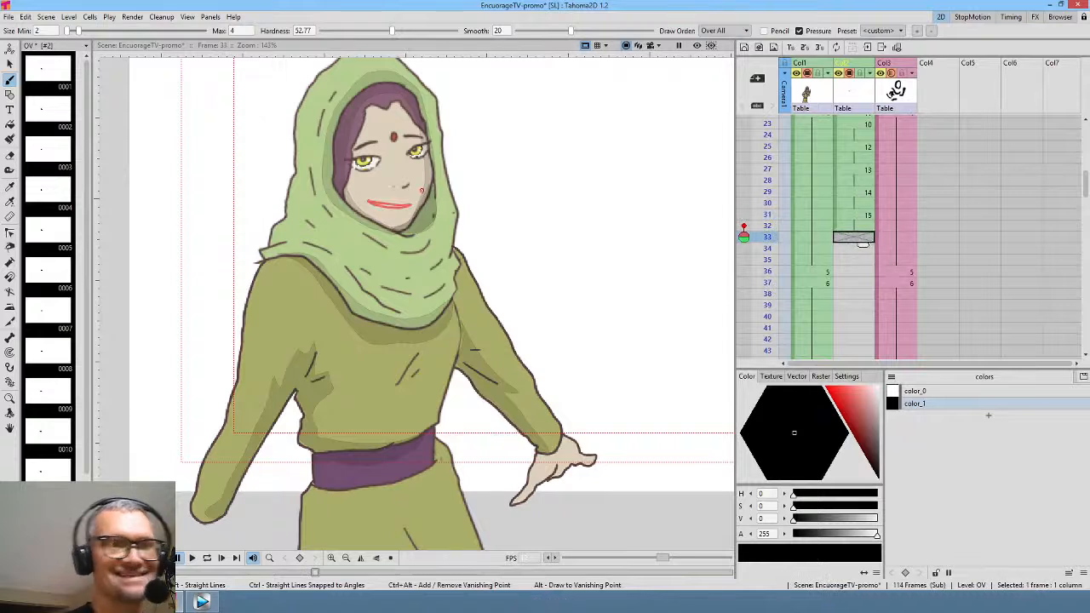
drag(411, 204, 375, 202)
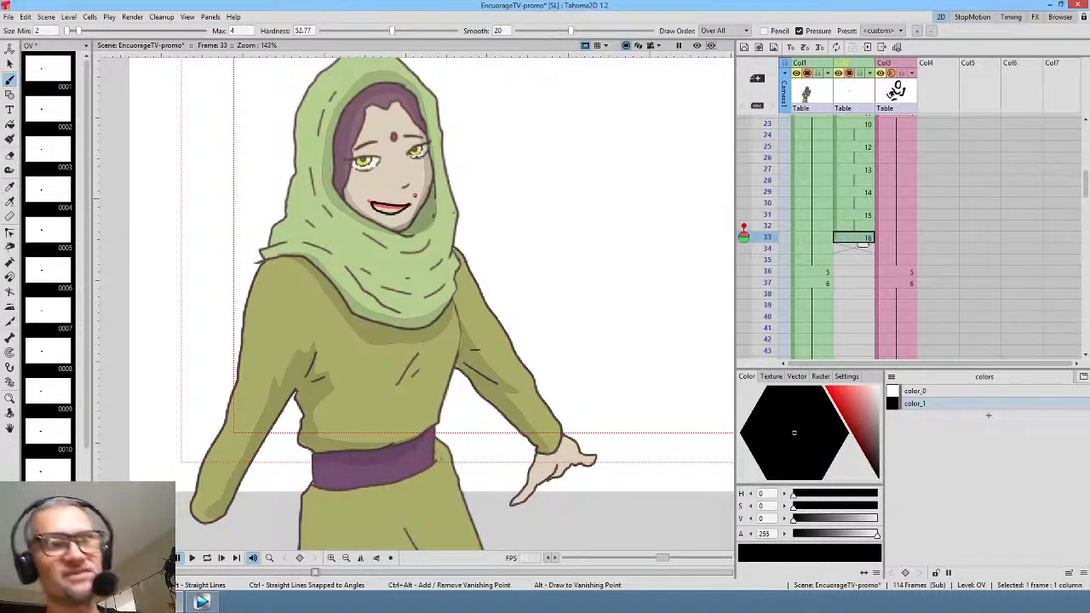
- Mirror the canvas view, hold the frame 33 mouth through frame 35, and go to frame 36
key(h)
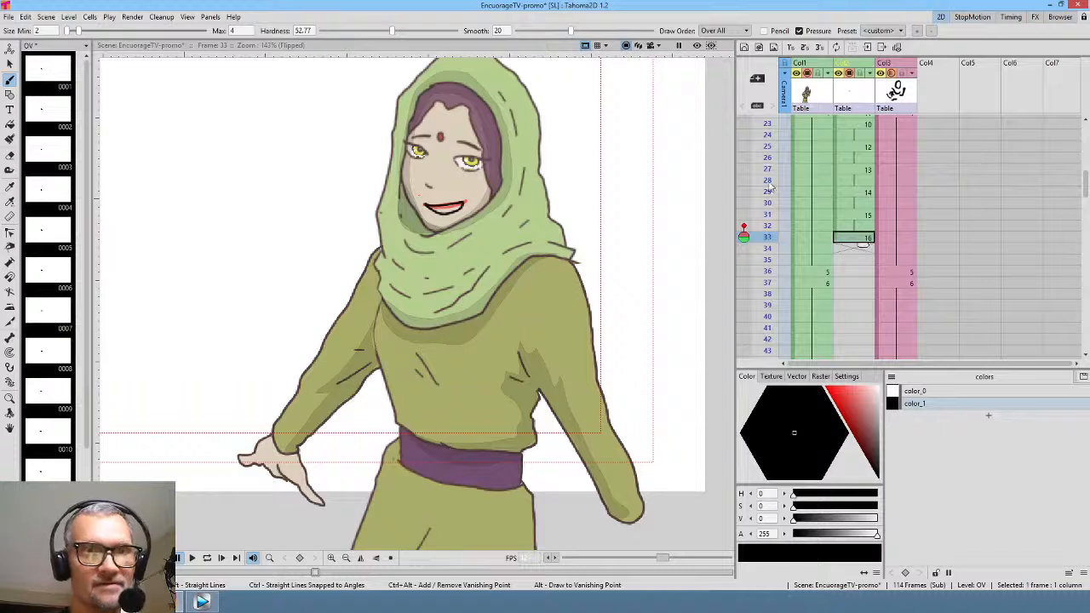
drag(769, 200, 772, 236)
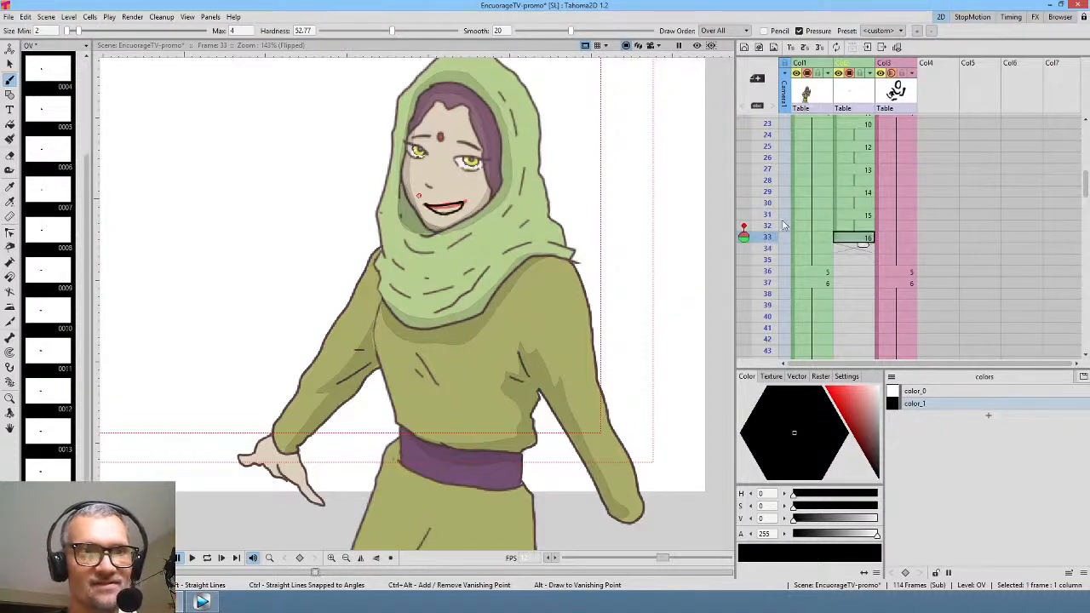
drag(862, 245, 858, 272)
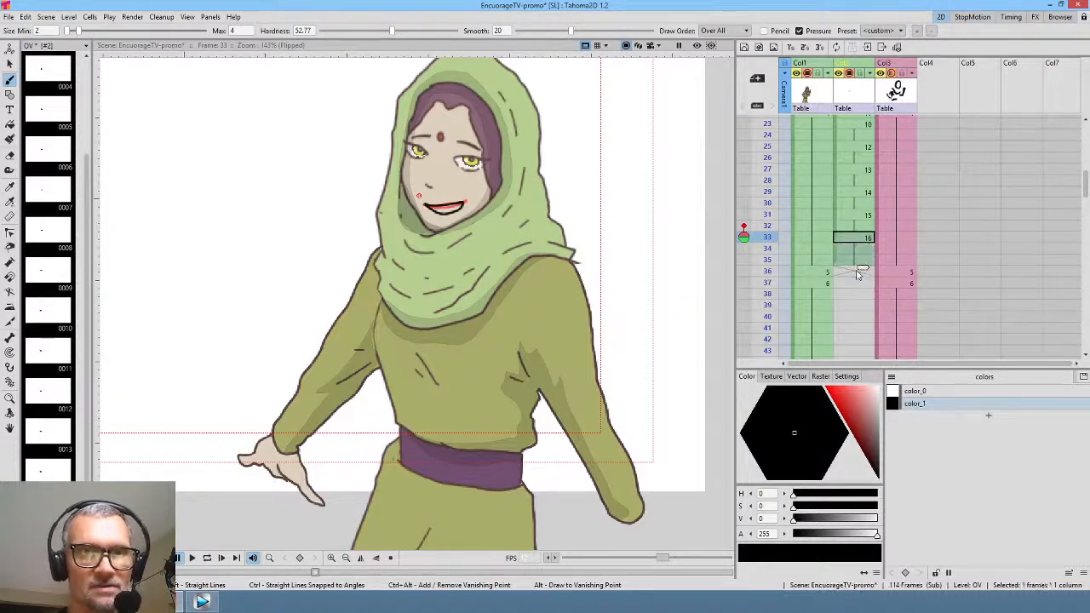
click(858, 273)
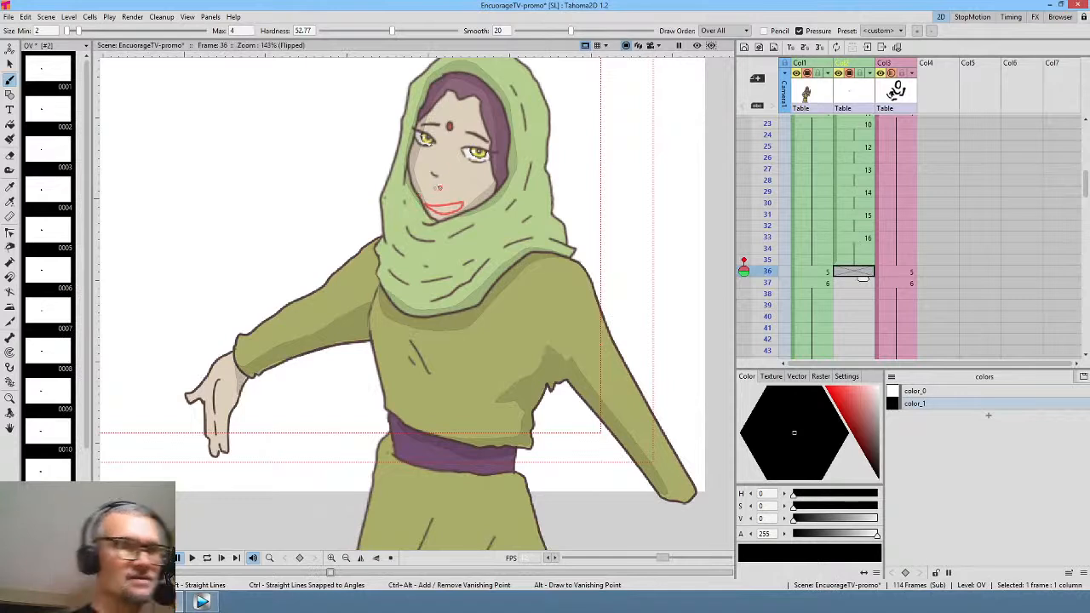
drag(429, 189, 440, 190)
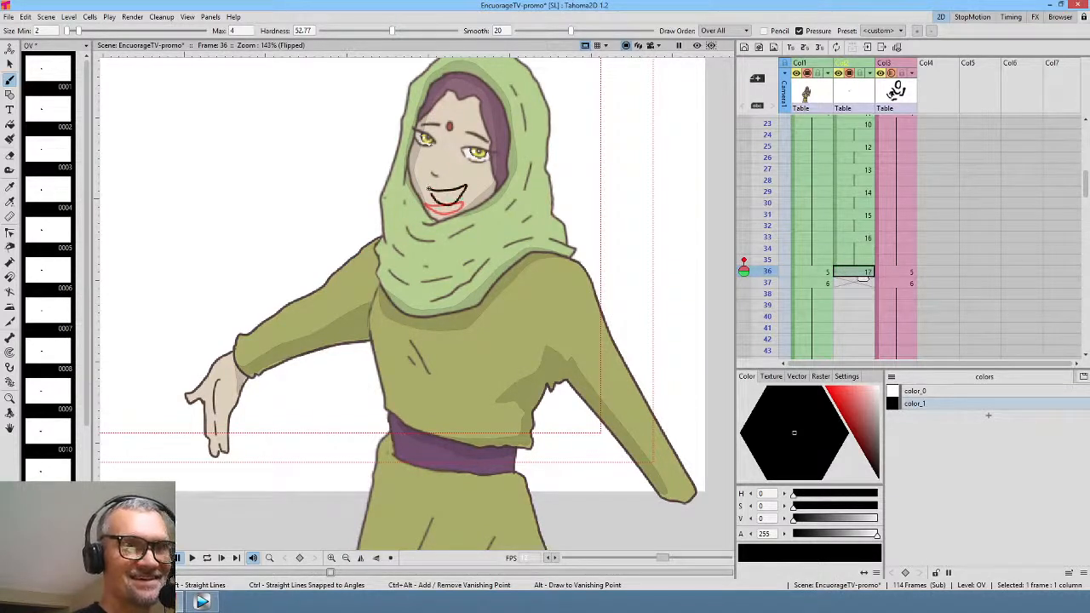
drag(428, 189, 429, 187)
key(ctrl+z)
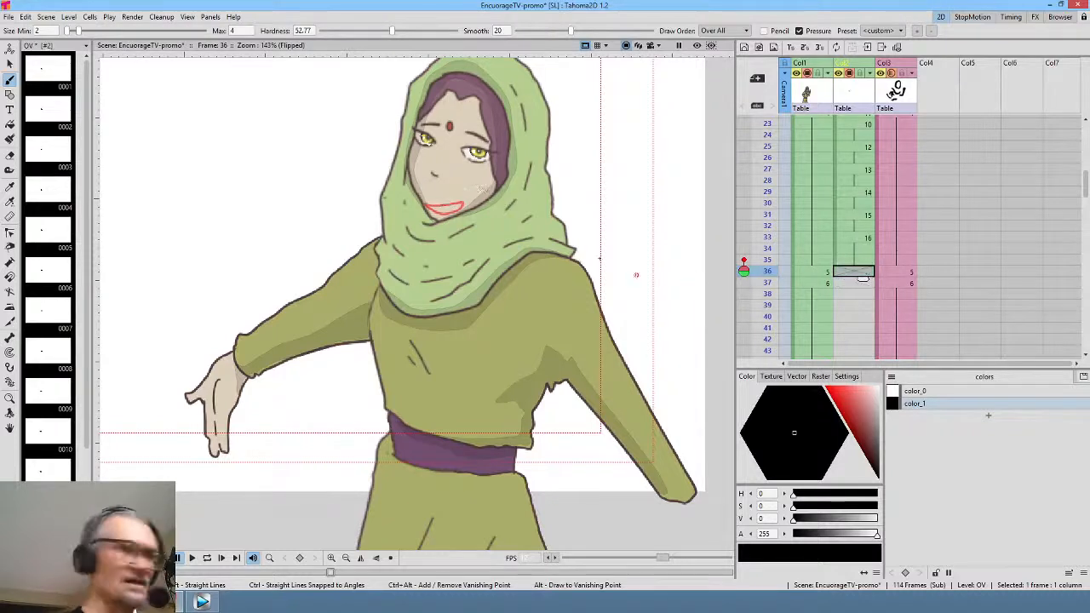
- Hide the previous frame's onion skin and draw an open smiling mouth fitted to the tilted face at frame 36
click(744, 259)
mouse_move(427, 190)
mouse_down()
mouse_move(467, 186)
mouse_move(429, 192)
mouse_up()
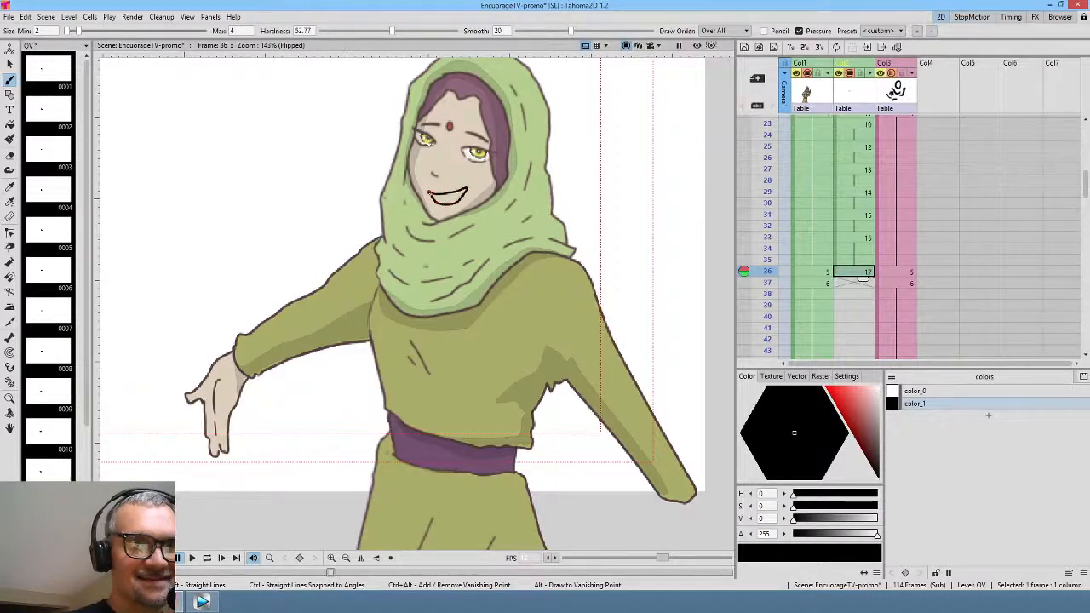
- Clear the held mouth from frame 37 and draw a new open smile there that fits the turned face
click(859, 283)
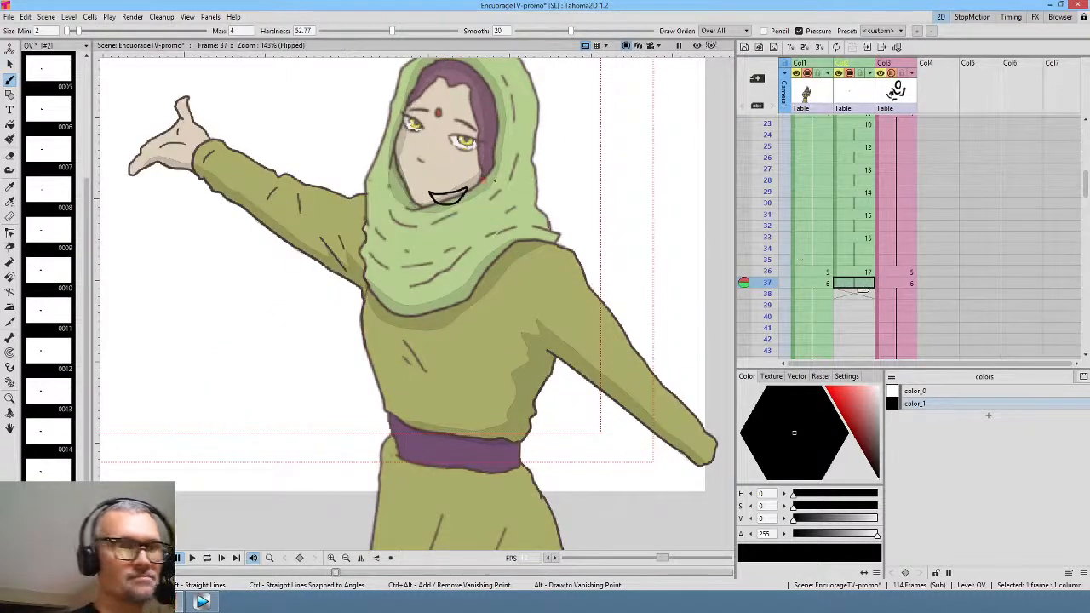
click(863, 273)
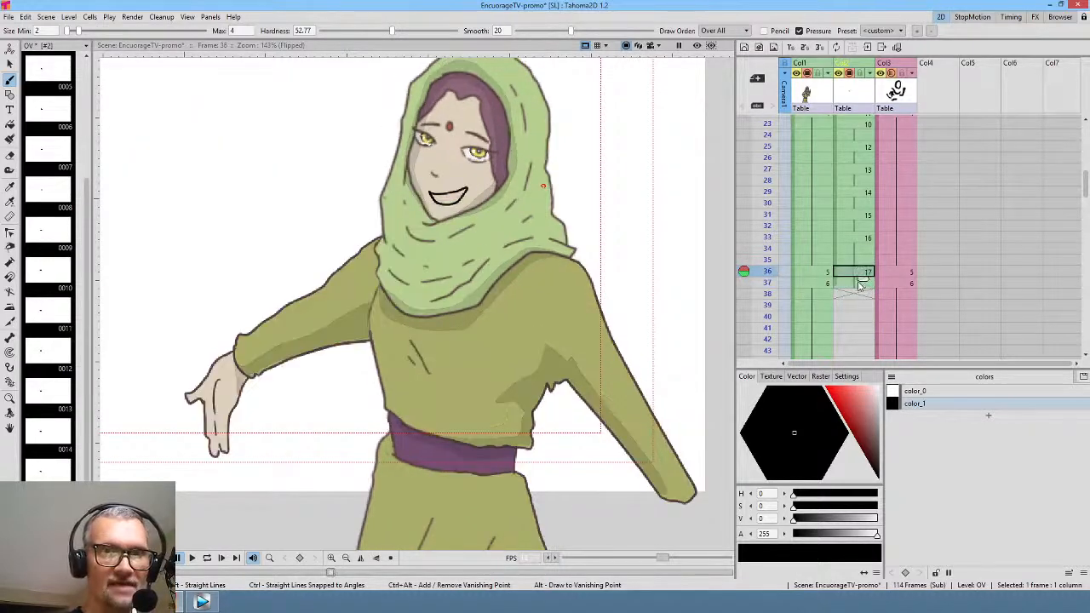
click(857, 283)
key(Delete)
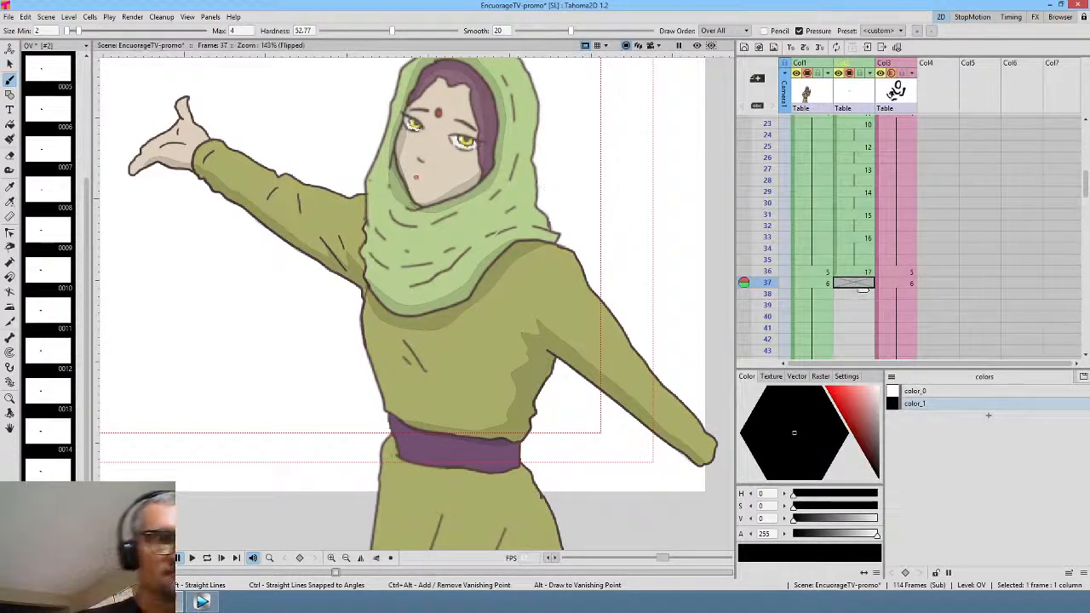
key(alt+d)
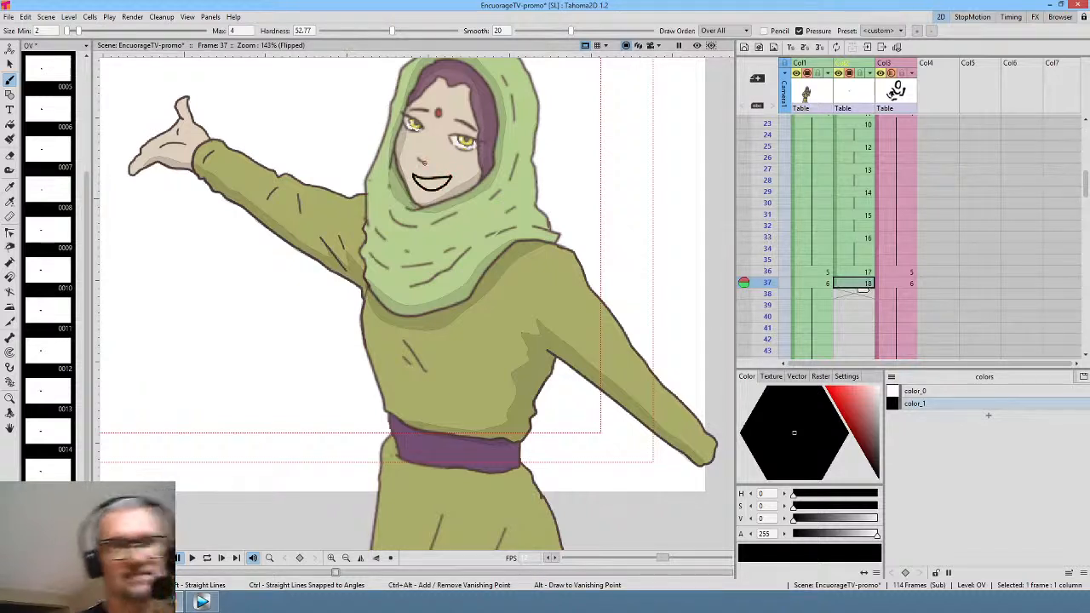
- Hold the frame 37 mouth through frame 39 and draw a thin closed smile at frame 40
drag(864, 292, 864, 317)
click(863, 317)
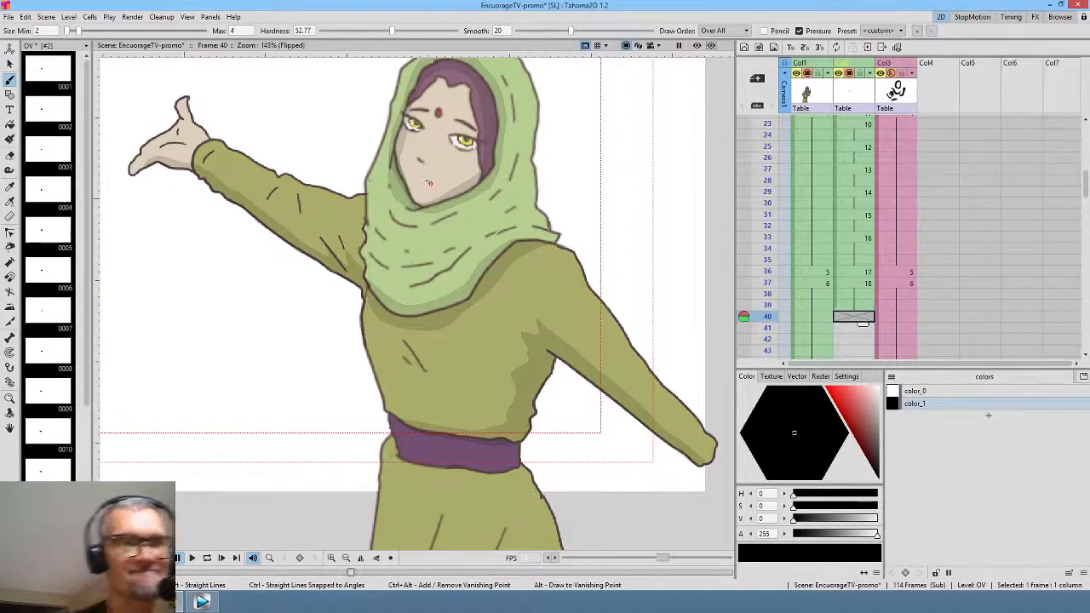
drag(414, 177, 428, 179)
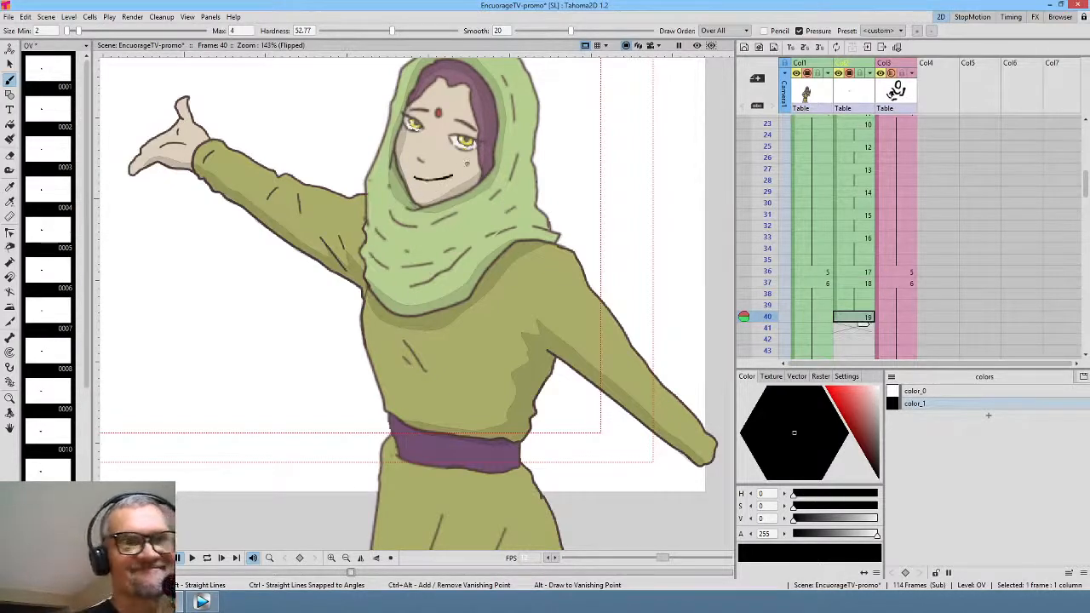
- Hold the closed smile through frame 42 and draw an open smile fitted to the tilted face at frame 43
scroll(861, 263, down, 3)
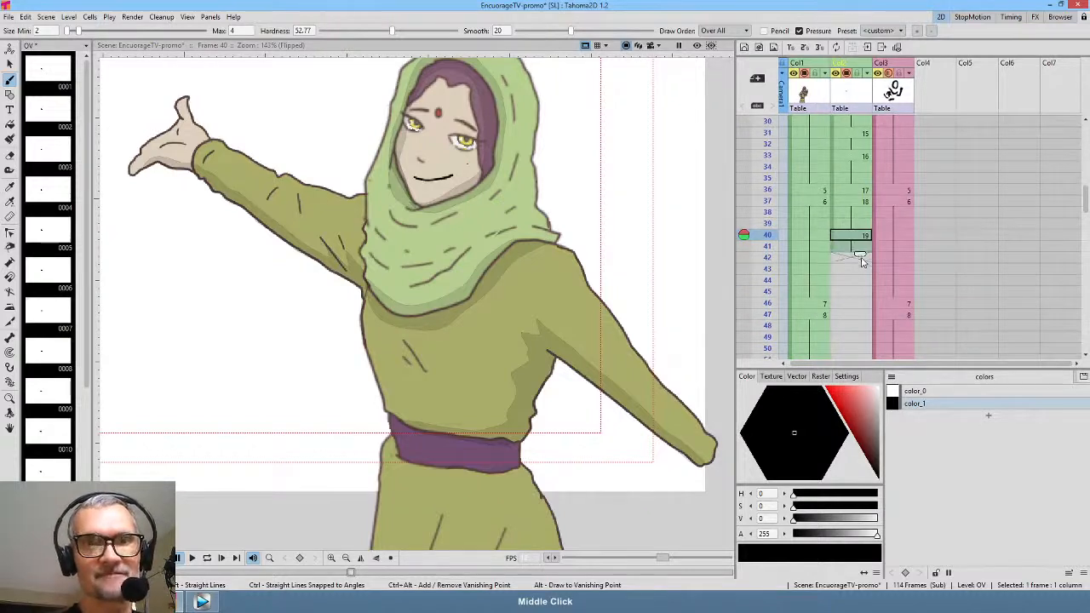
click(858, 269)
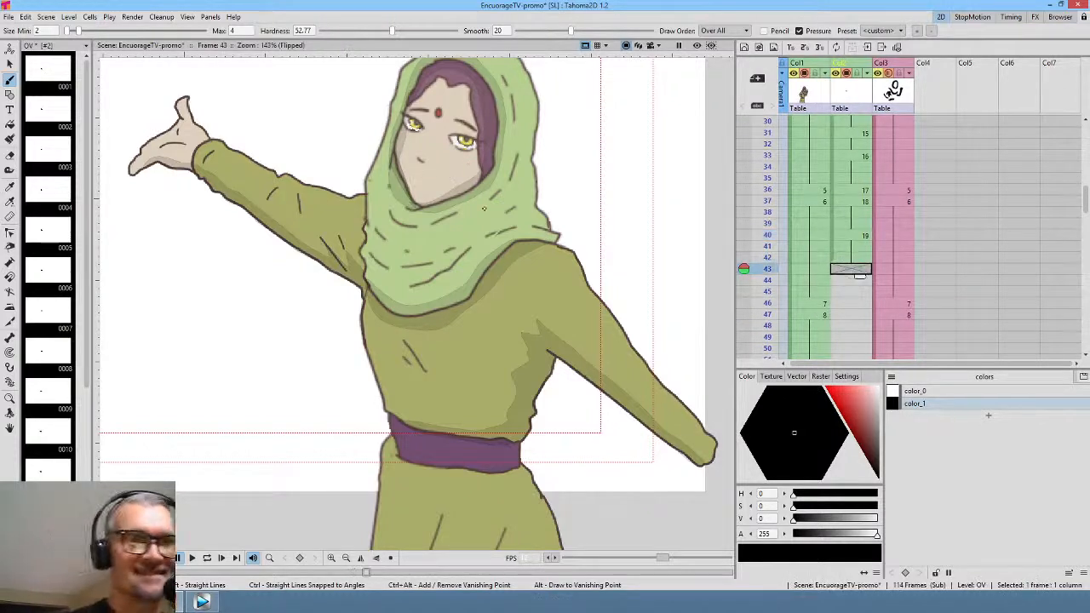
drag(767, 269, 766, 317)
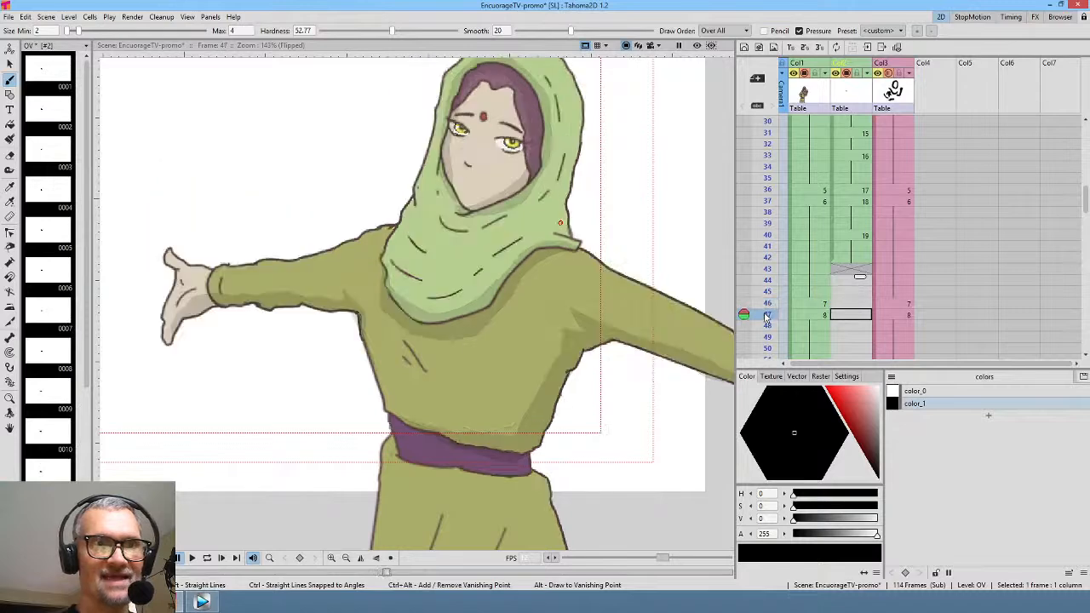
click(852, 269)
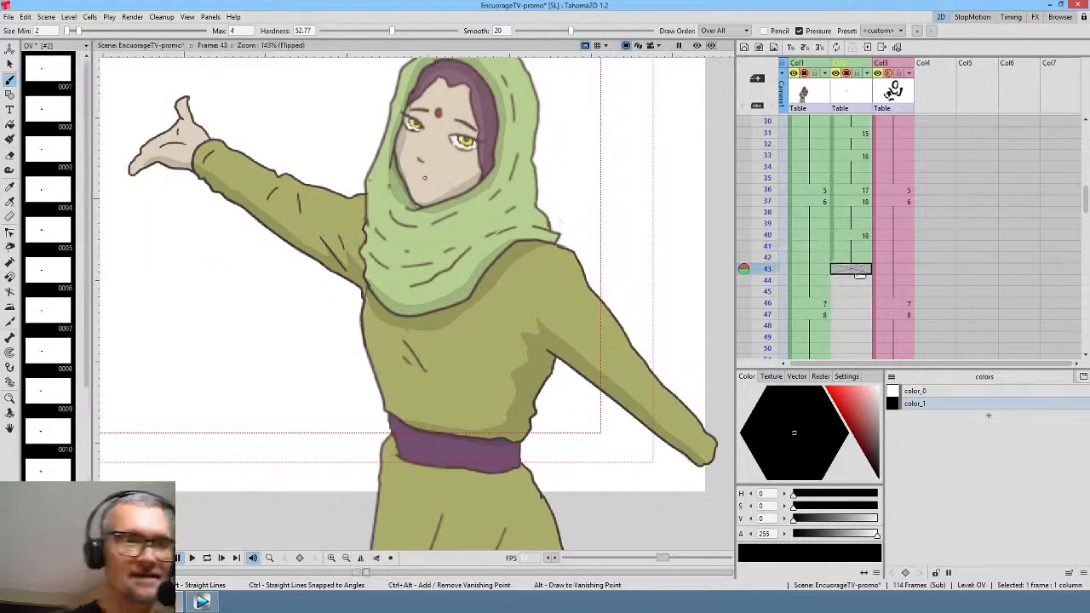
mouse_move(424, 178)
mouse_down()
mouse_move(413, 176)
mouse_move(452, 177)
mouse_up()
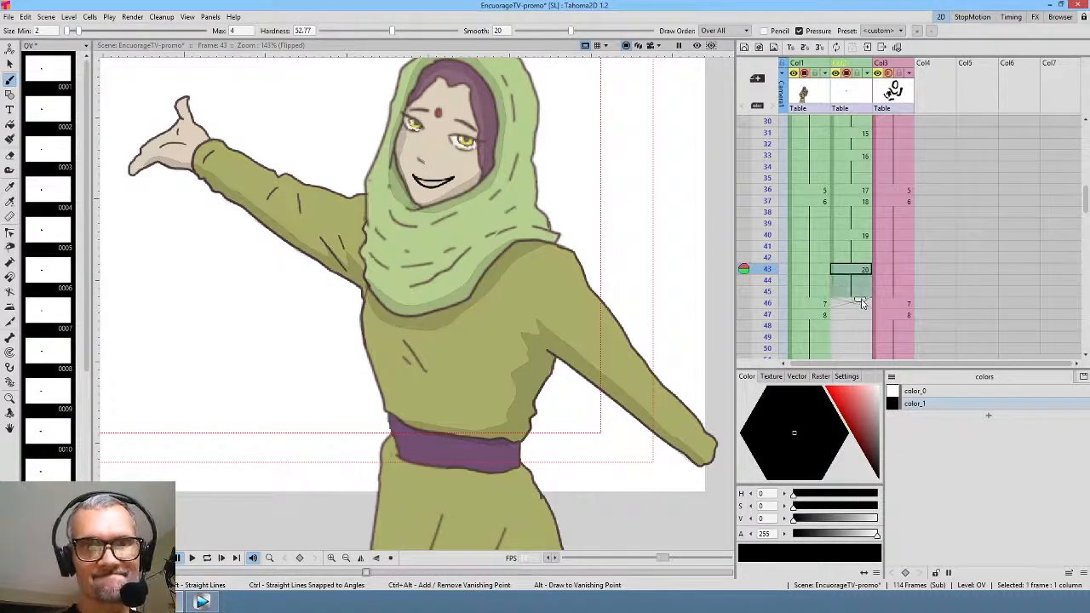
- Draw a narrow slanted smile at frame 46 and a wide open smile at frame 47, following the turning face
click(855, 304)
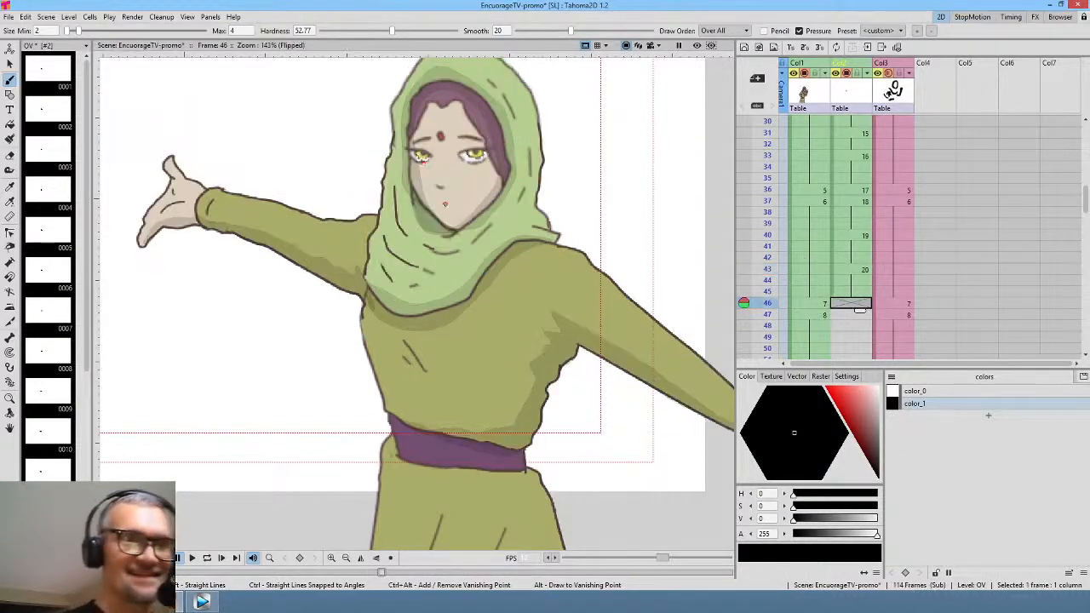
drag(439, 205, 464, 201)
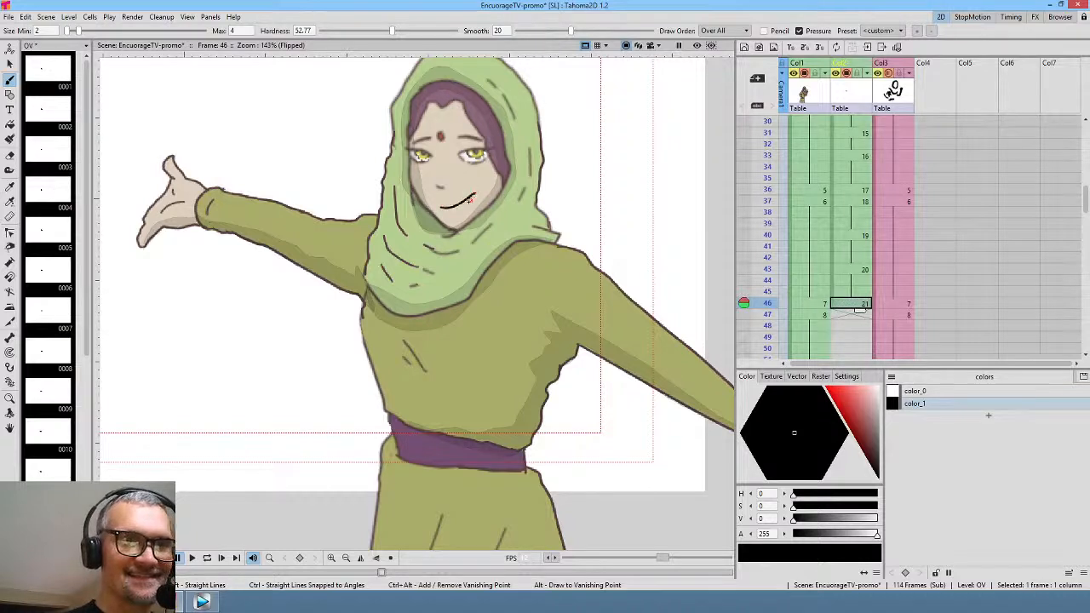
click(860, 315)
drag(458, 177, 477, 180)
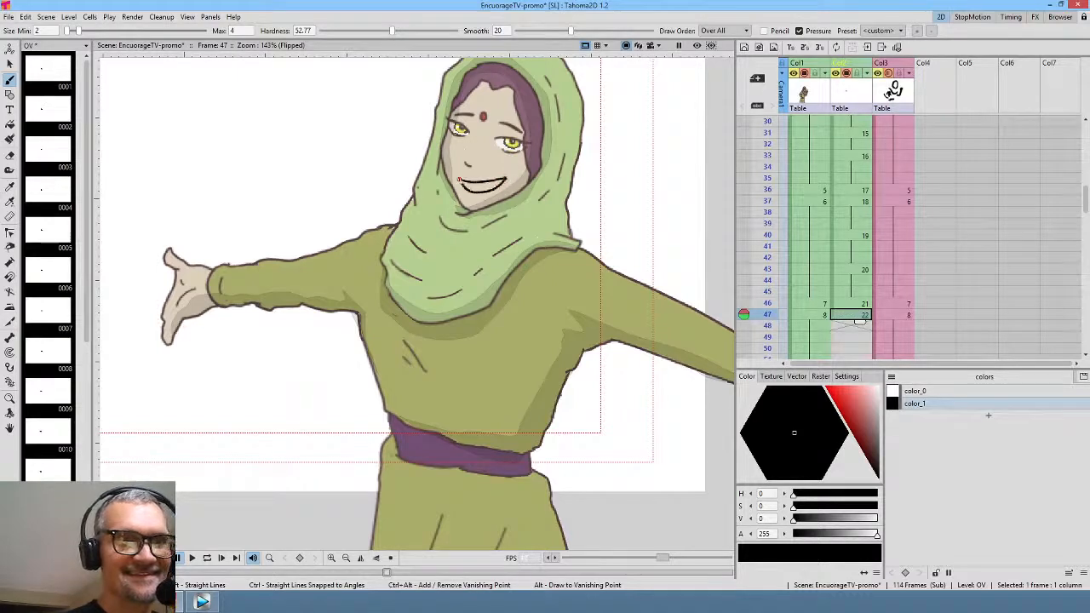
- Hold the frame 47 mouth through frame 49 and draw a slim, slightly open smile at frame 50 in the unmirrored view
scroll(875, 232, down, 3)
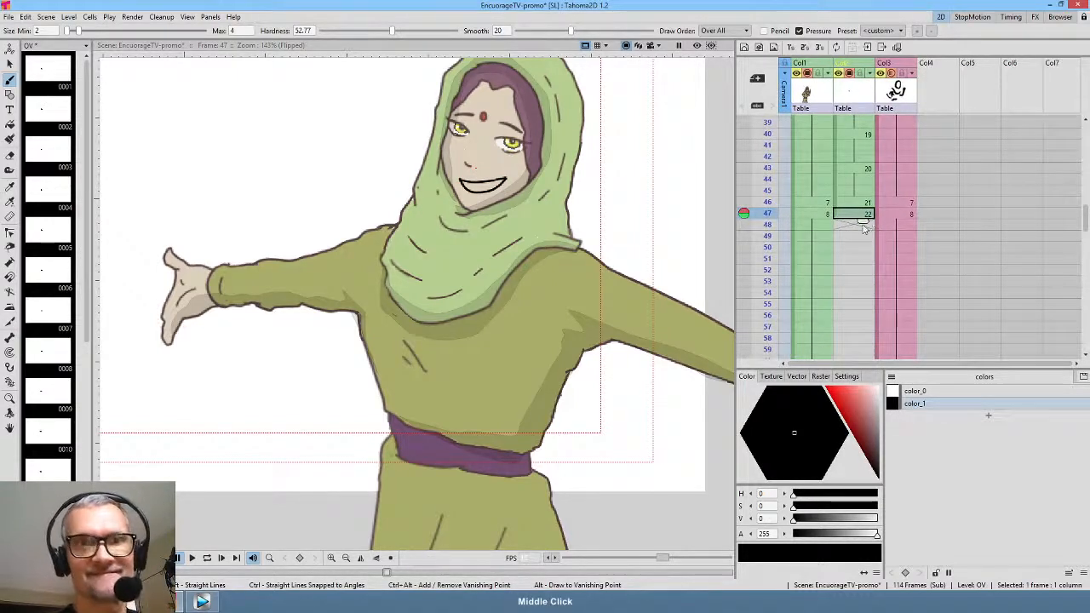
click(860, 248)
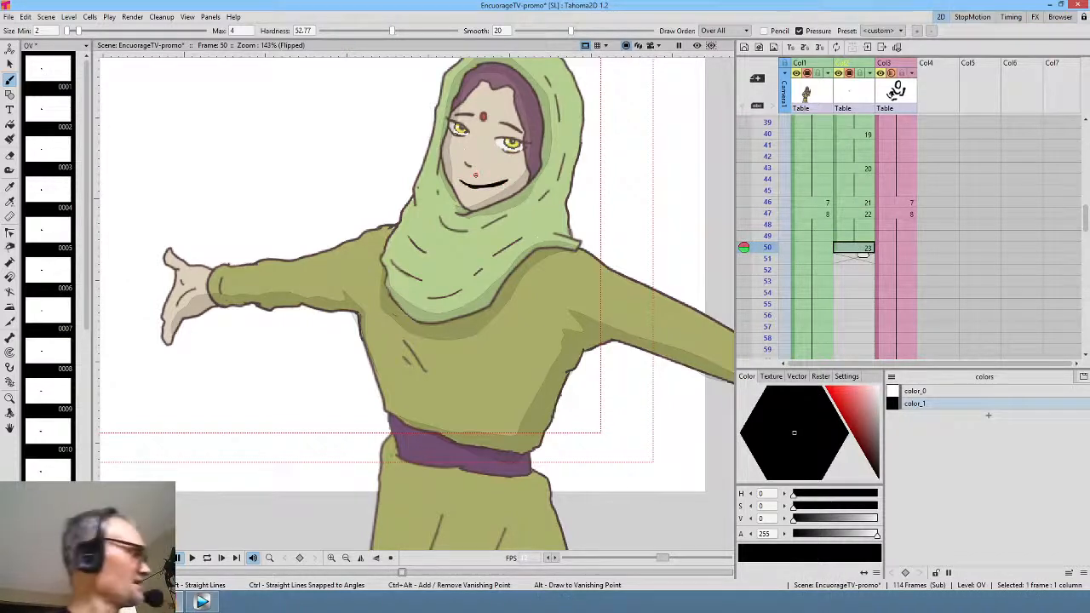
key(ctrl+z)
key(h)
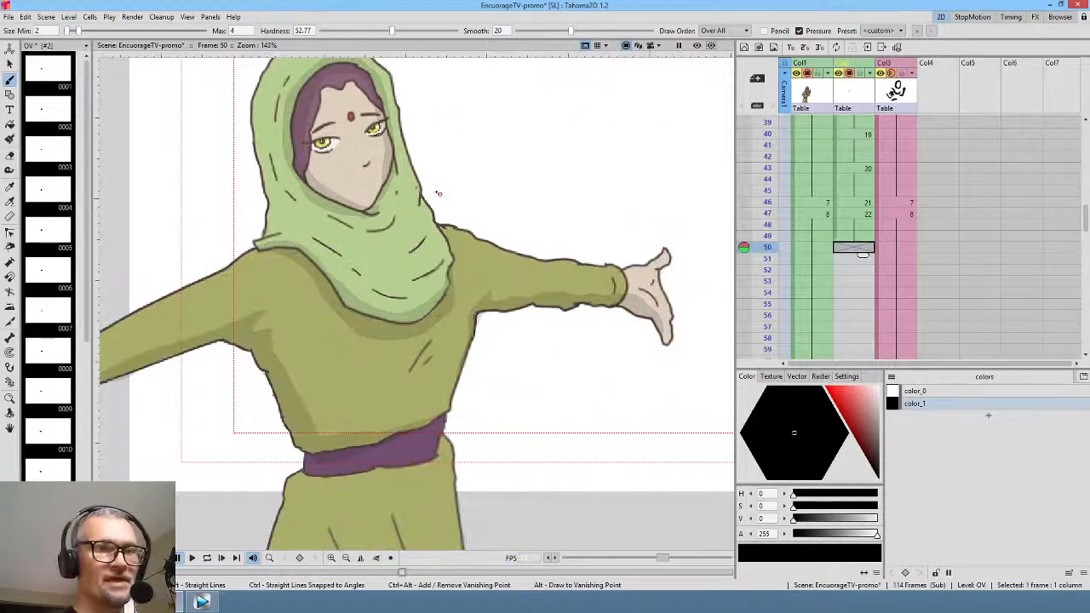
drag(438, 195, 556, 258)
drag(492, 273, 570, 302)
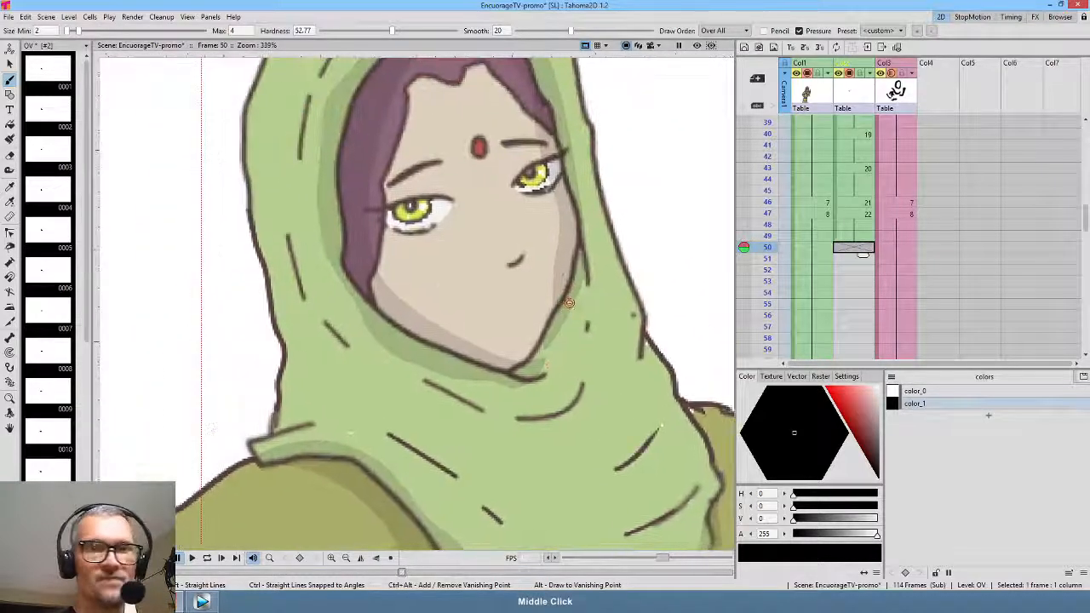
click(867, 237)
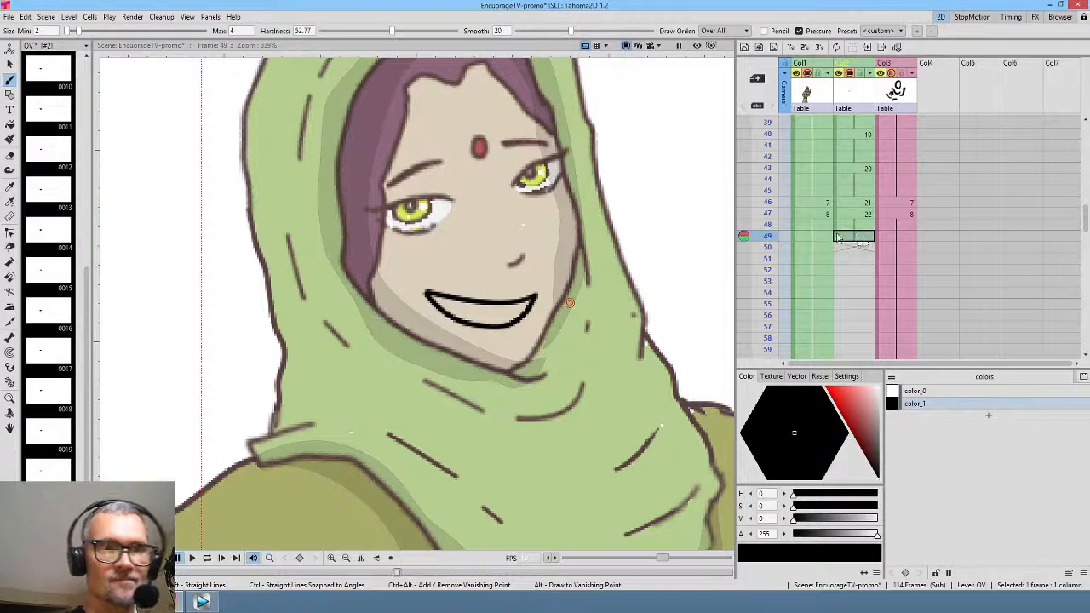
click(857, 247)
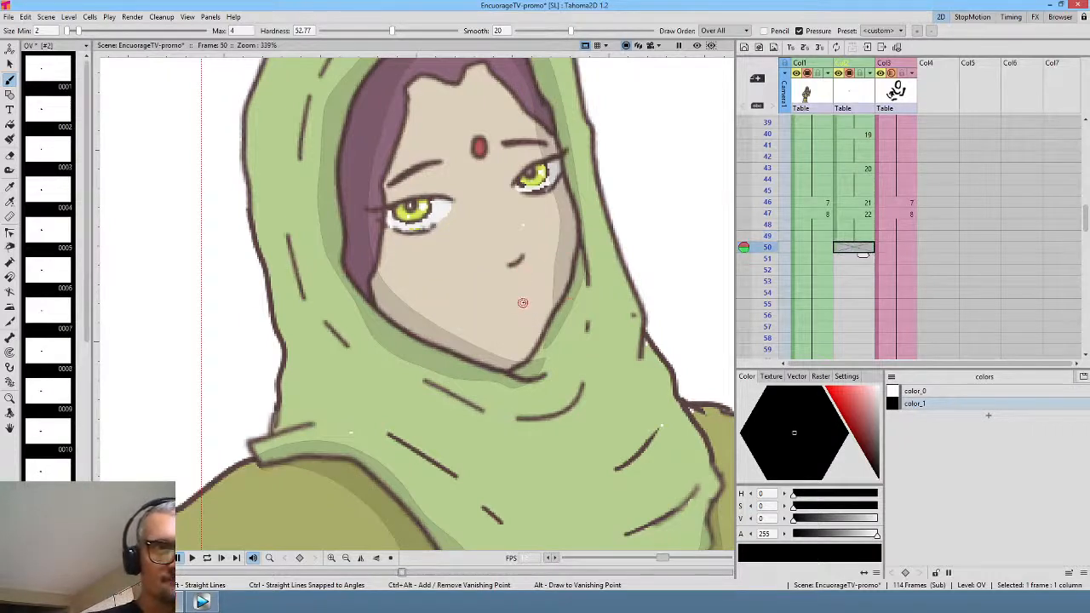
mouse_move(527, 299)
mouse_down()
mouse_move(450, 304)
mouse_move(512, 309)
mouse_up()
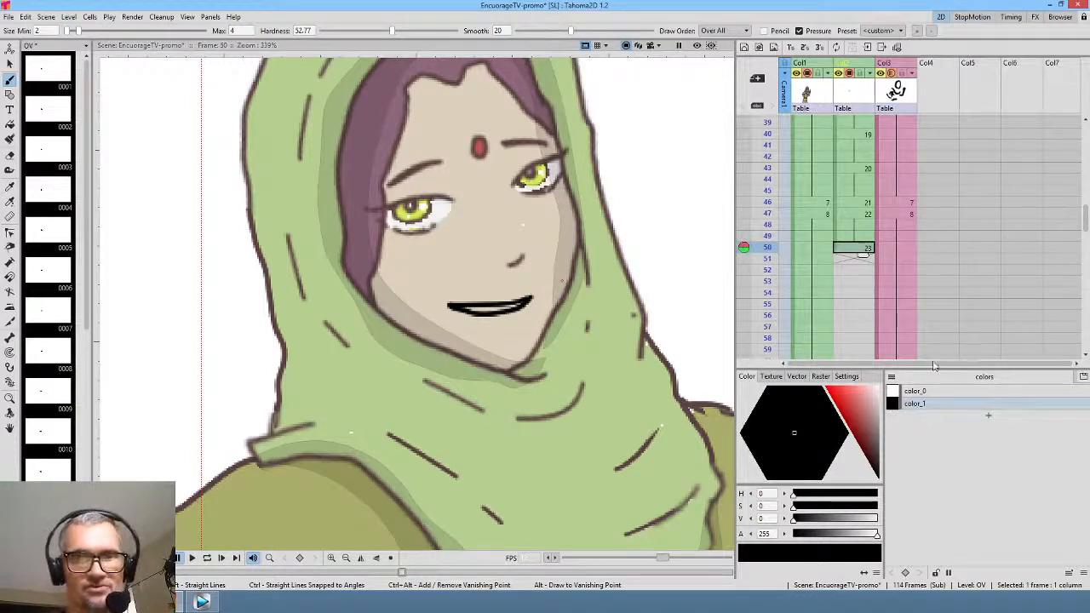
- Change color_1 to a dark reddish brown (H 0, S 33, V 37) and fill the frame 50 mouth with the Freehand fill
mouse_move(877, 461)
mouse_down()
mouse_move(869, 440)
mouse_move(873, 449)
mouse_up()
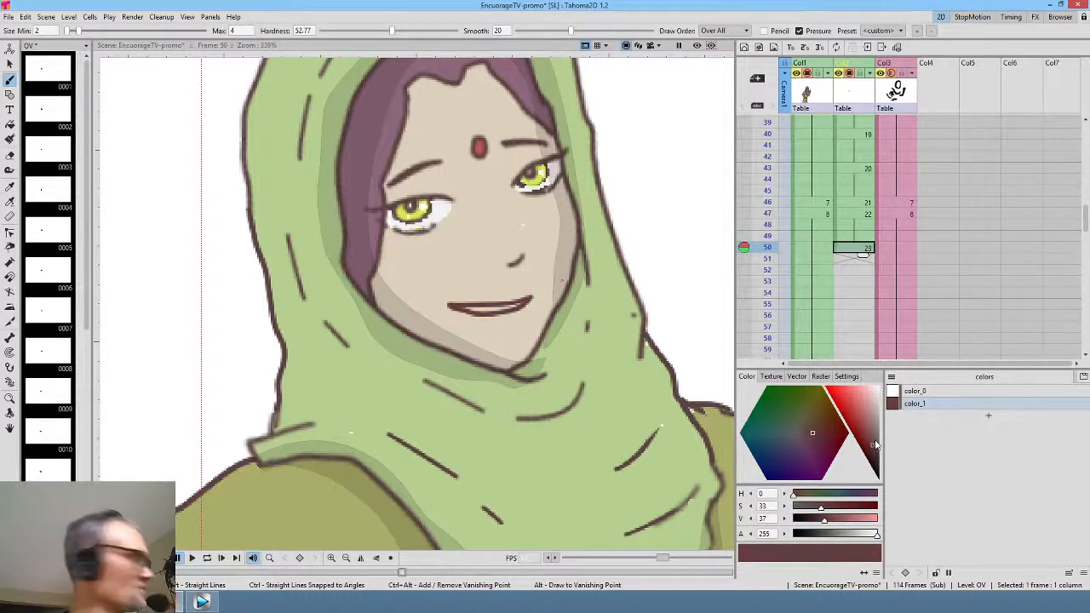
key(f)
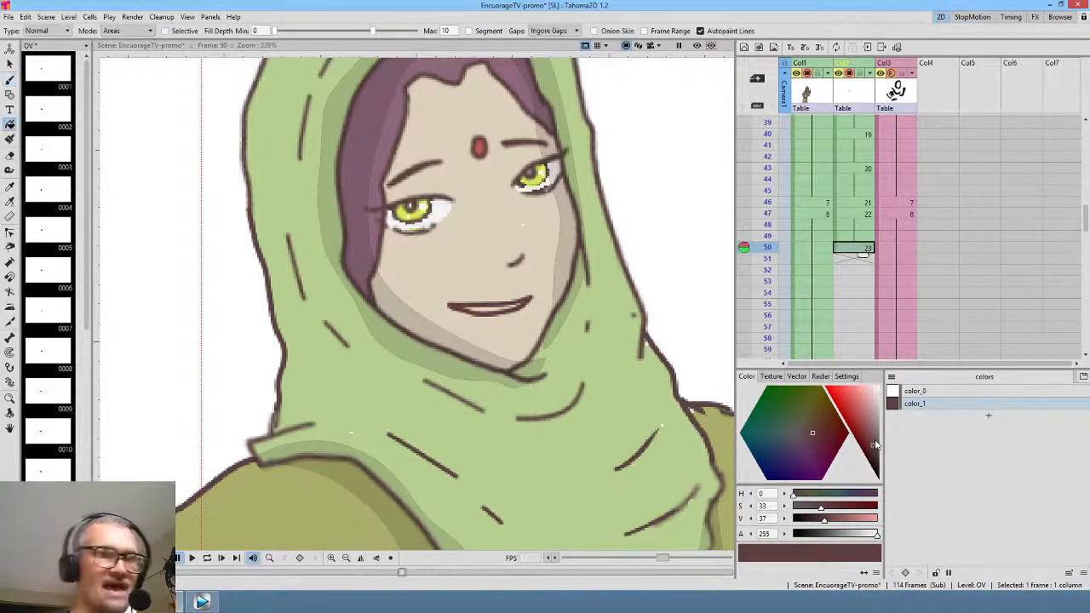
click(65, 30)
click(47, 57)
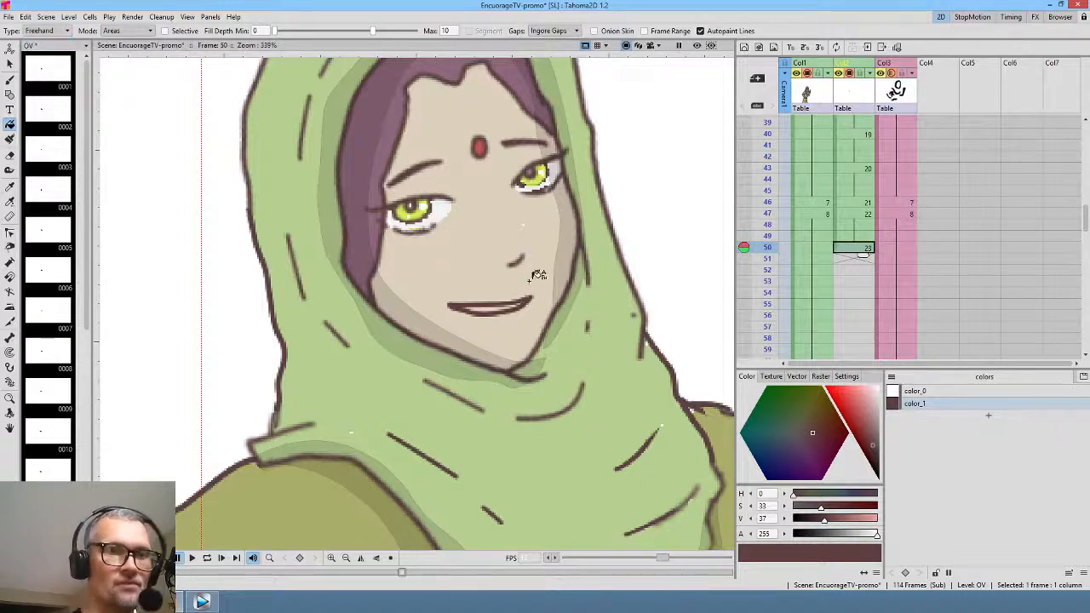
mouse_move(538, 275)
mouse_down()
mouse_move(463, 285)
mouse_move(447, 309)
mouse_move(447, 277)
mouse_move(427, 296)
mouse_move(527, 322)
mouse_move(546, 286)
mouse_up()
- Fill the open mouths with color_1 in the drawings from frame 47 back to frame 36
key(comma)
key(comma)
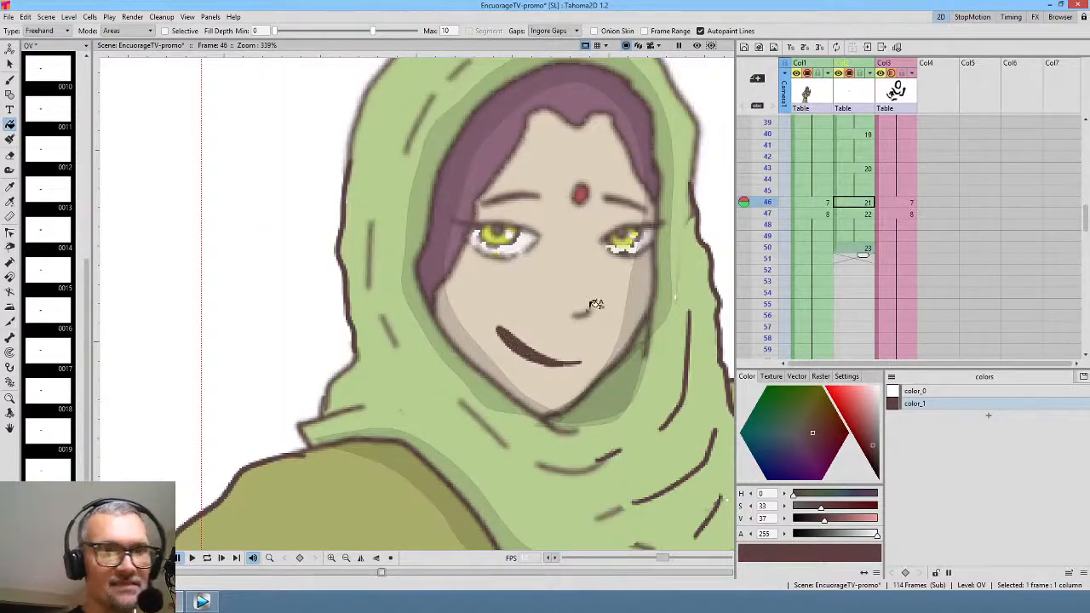
key(comma)
key(comma)
key(comma)
mouse_move(639, 278)
mouse_down()
mouse_move(629, 337)
mouse_move(652, 280)
mouse_up()
key(comma)
key(comma)
key(comma)
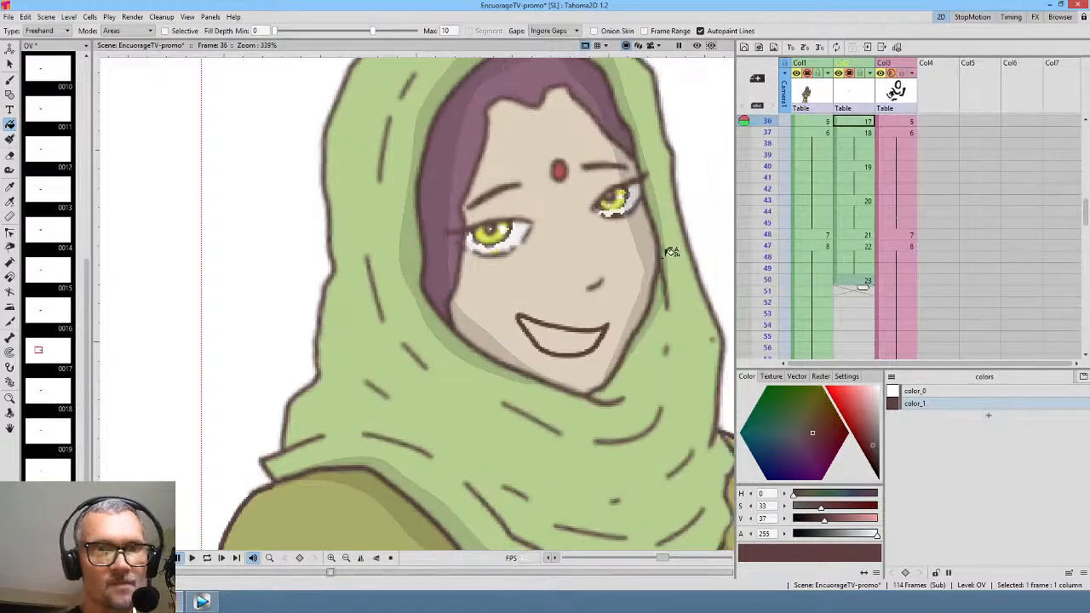
mouse_move(602, 308)
mouse_down()
mouse_move(548, 293)
mouse_move(594, 291)
mouse_up()
- Fill the open mouths with color_1 in the drawings from frame 33 back to frame 20
key(comma)
mouse_move(629, 337)
mouse_down()
mouse_move(640, 329)
mouse_move(548, 378)
mouse_move(629, 338)
mouse_move(548, 316)
mouse_move(632, 315)
mouse_move(632, 333)
mouse_move(547, 341)
mouse_move(613, 340)
mouse_move(630, 328)
mouse_move(644, 360)
mouse_move(647, 340)
mouse_move(669, 355)
mouse_up()
key(comma)
key(comma)
key(comma)
key(comma)
key(comma)
key(comma)
key(comma)
key(comma)
key(comma)
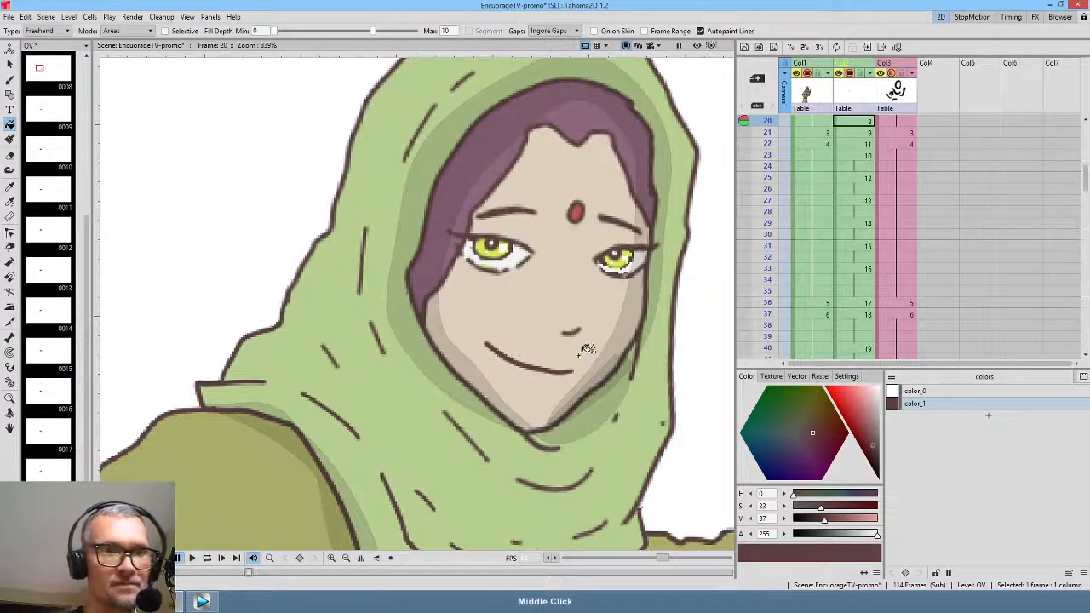
- Fill the remaining open mouths with color_1, working from frame 19 back to the first frame
key(comma)
key(comma)
key(comma)
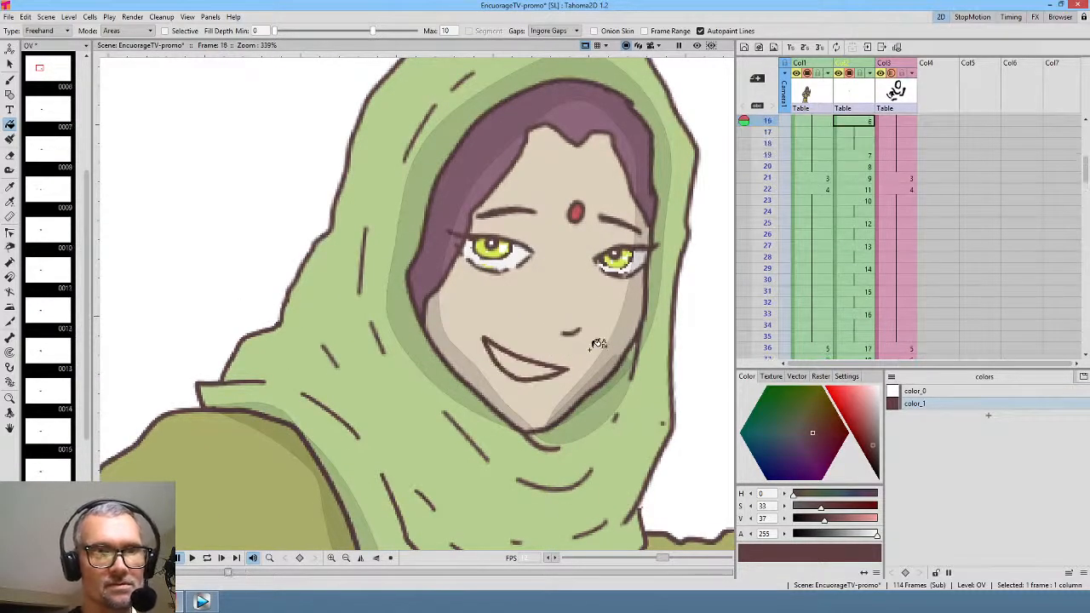
drag(556, 347, 496, 365)
key(comma)
key(comma)
key(comma)
key(comma)
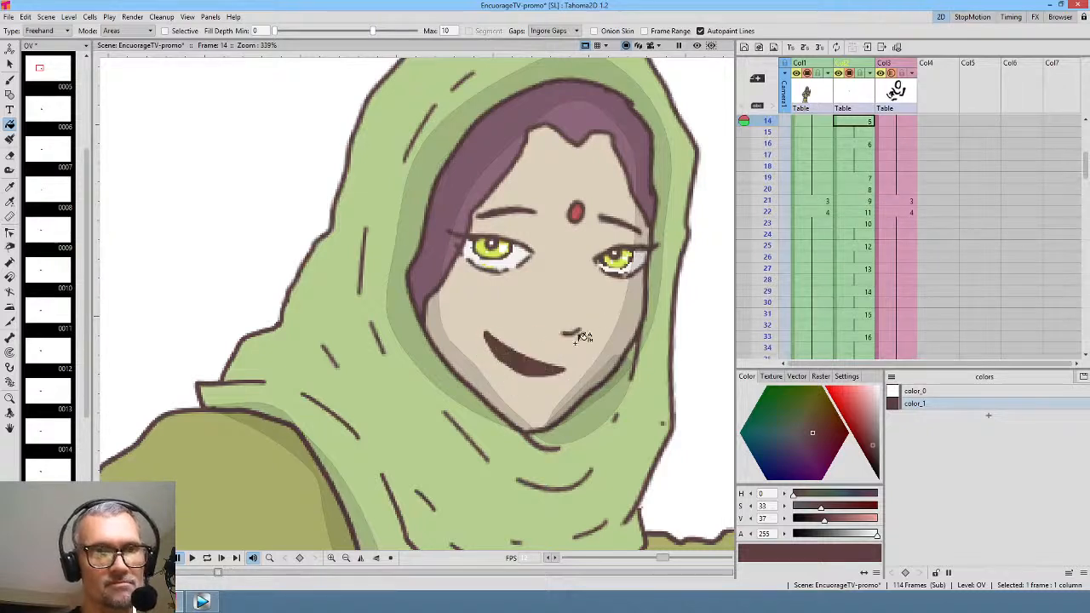
key(comma)
key(comma)
key(comma)
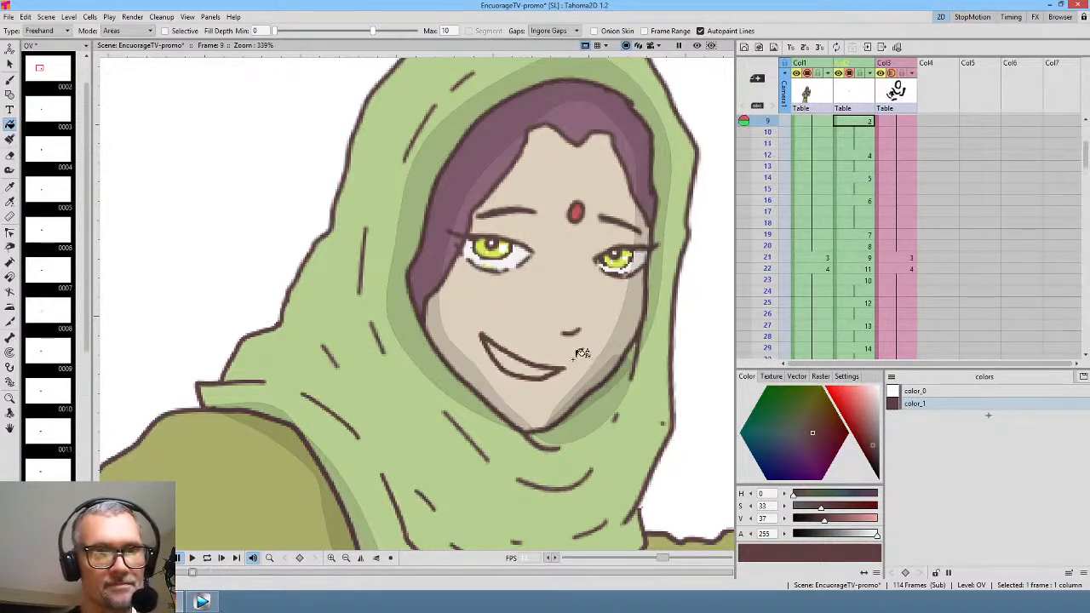
key(comma)
key(comma)
key(comma)
key(comma)
key(comma)
key(comma)
key(comma)
key(comma)
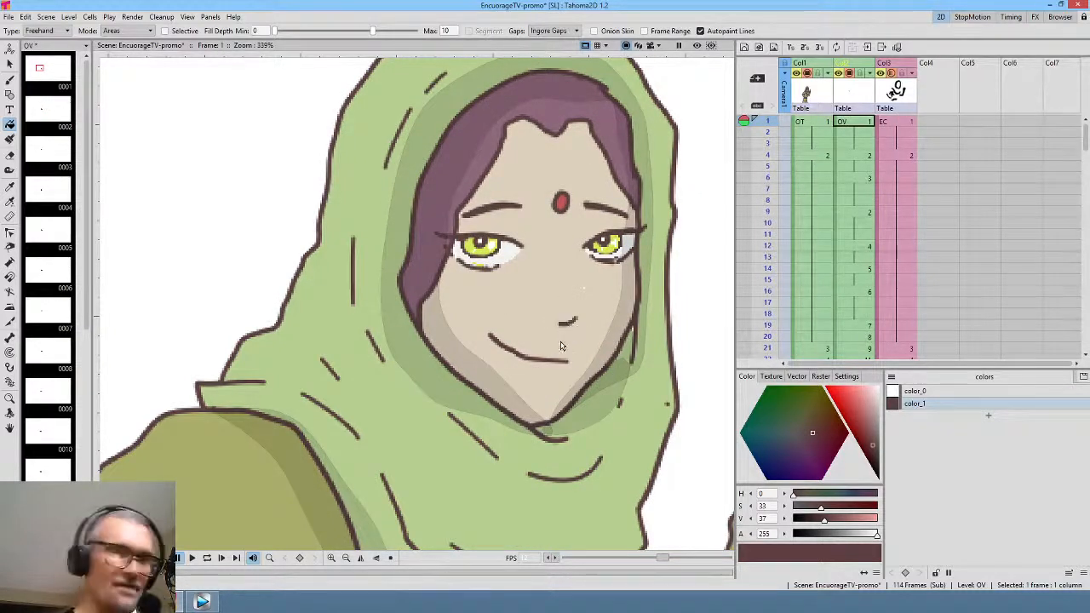
- Lasso the closed mouth at frame 1 and shift it by -4.73 px horizontally and -5.87 px vertically
key(s)
mouse_move(577, 328)
mouse_down()
mouse_move(479, 377)
mouse_move(581, 335)
mouse_move(552, 364)
mouse_up()
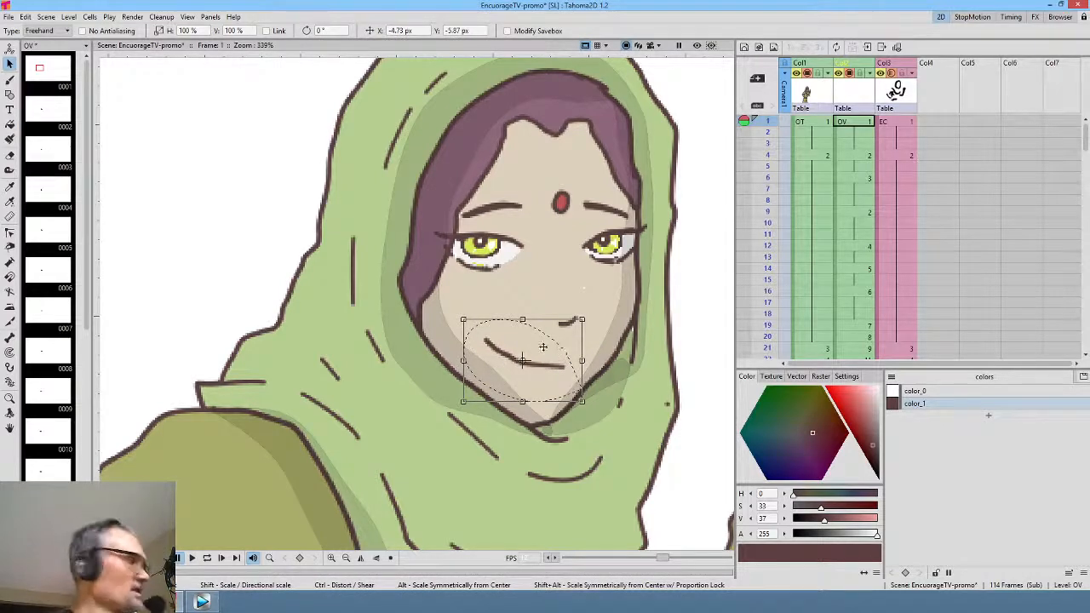
- Return to the main scene with both characters, turn on the preview, and play the animation
key(alt+0)
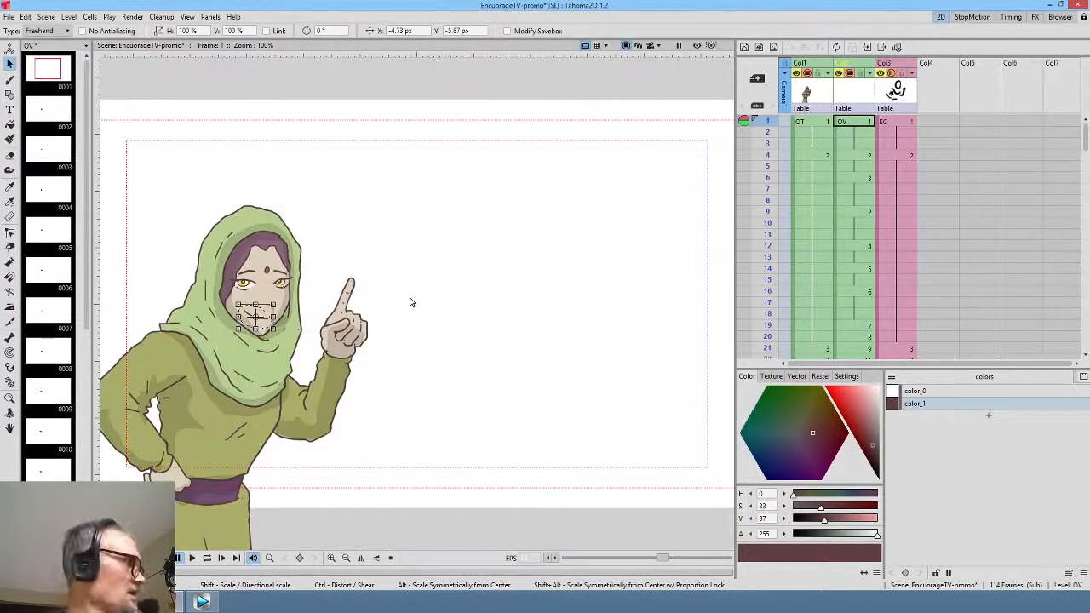
key(b)
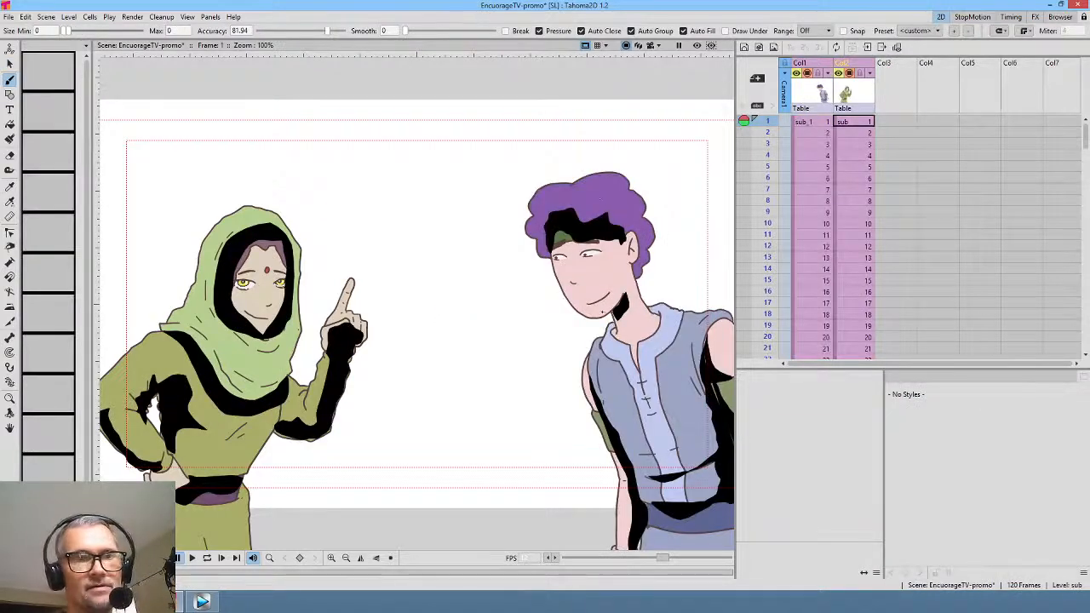
scroll(577, 195, down, 1)
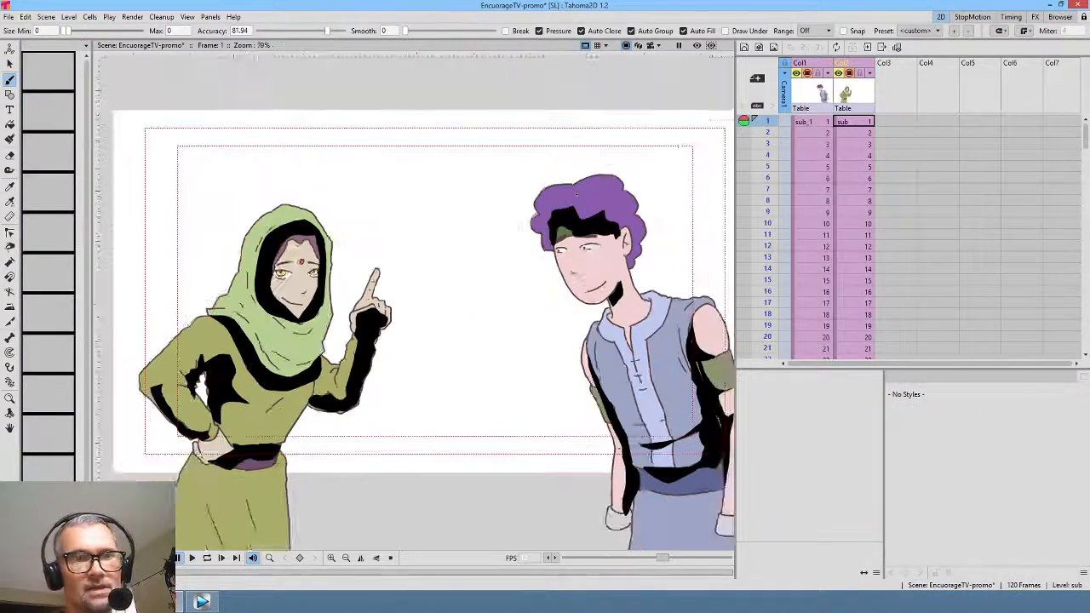
click(811, 120)
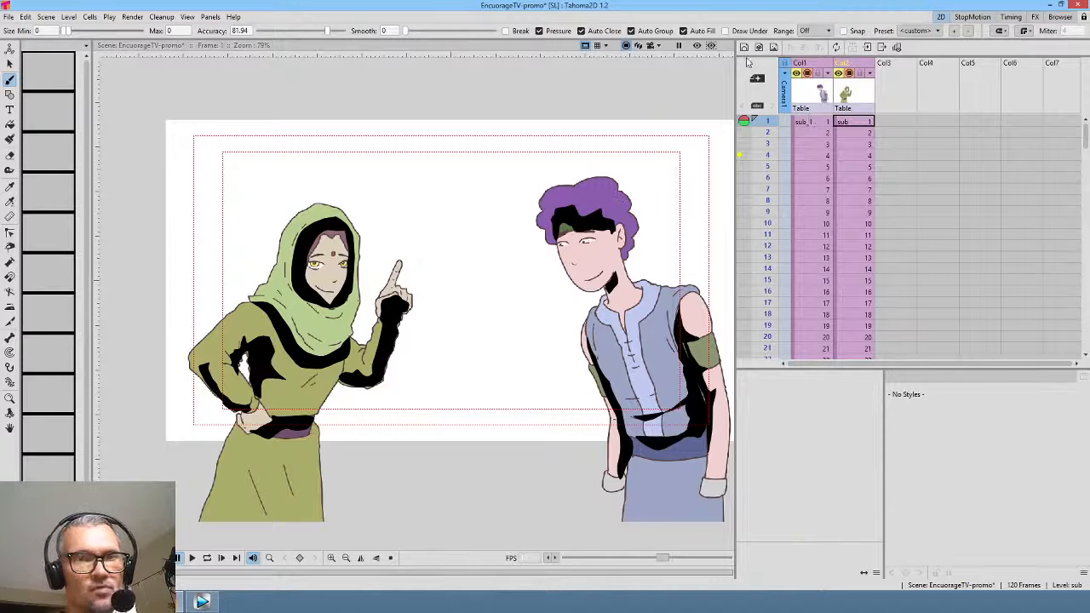
click(697, 45)
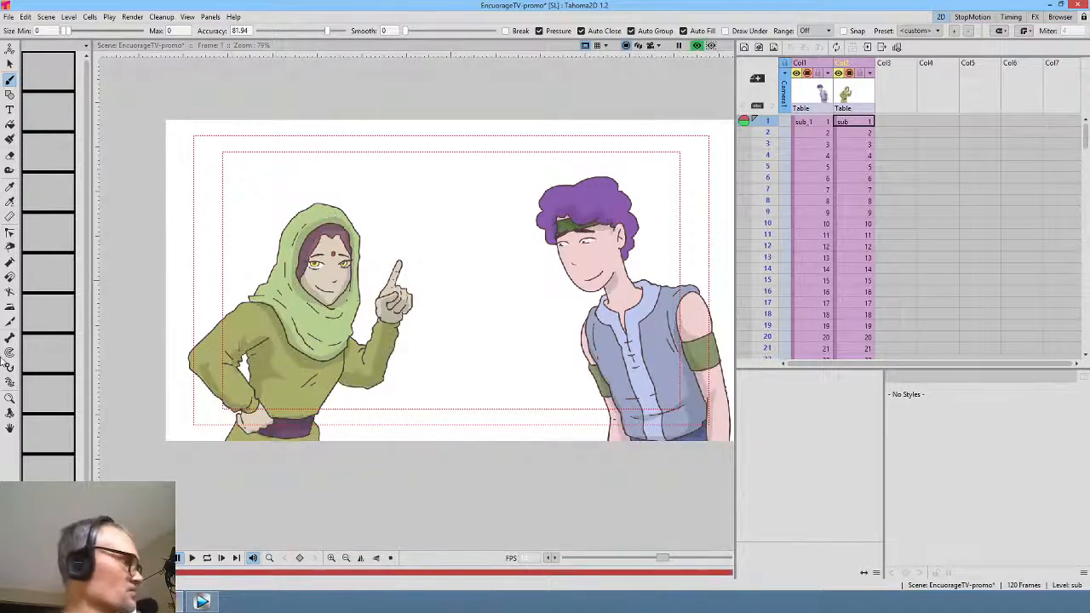
key(l)
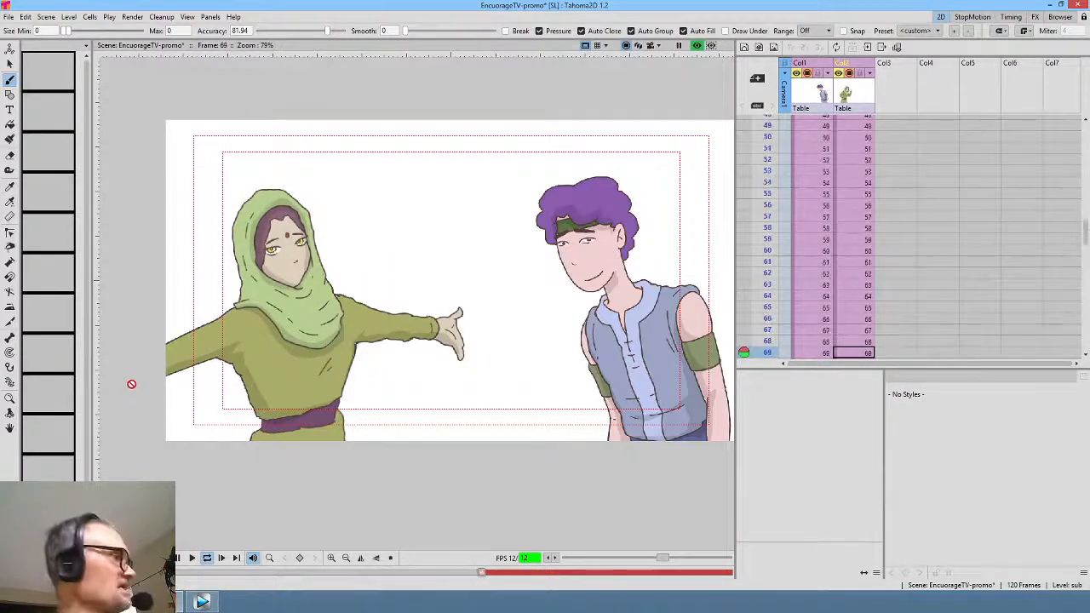
key(l)
- Resequence the hooded woman's sub-scene column in the main scene
click(857, 91)
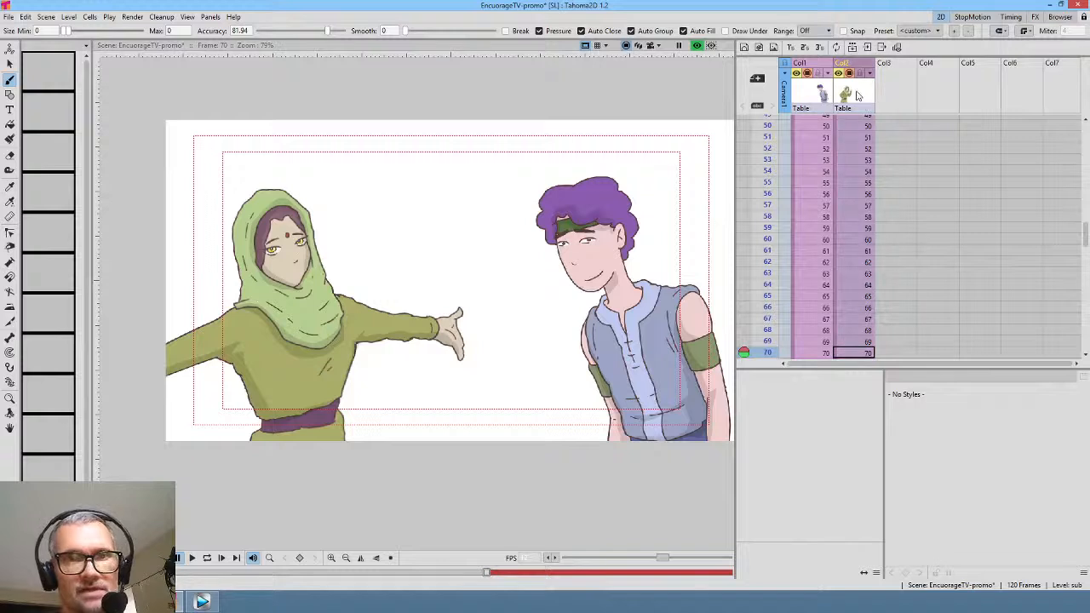
right_click(857, 91)
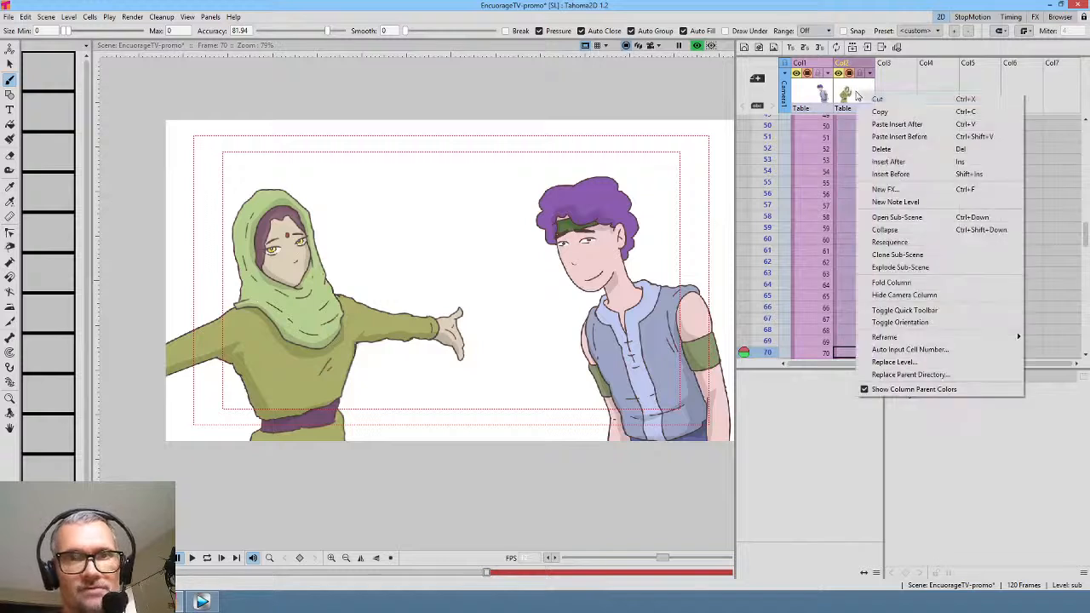
click(902, 244)
scroll(854, 198, up, 10)
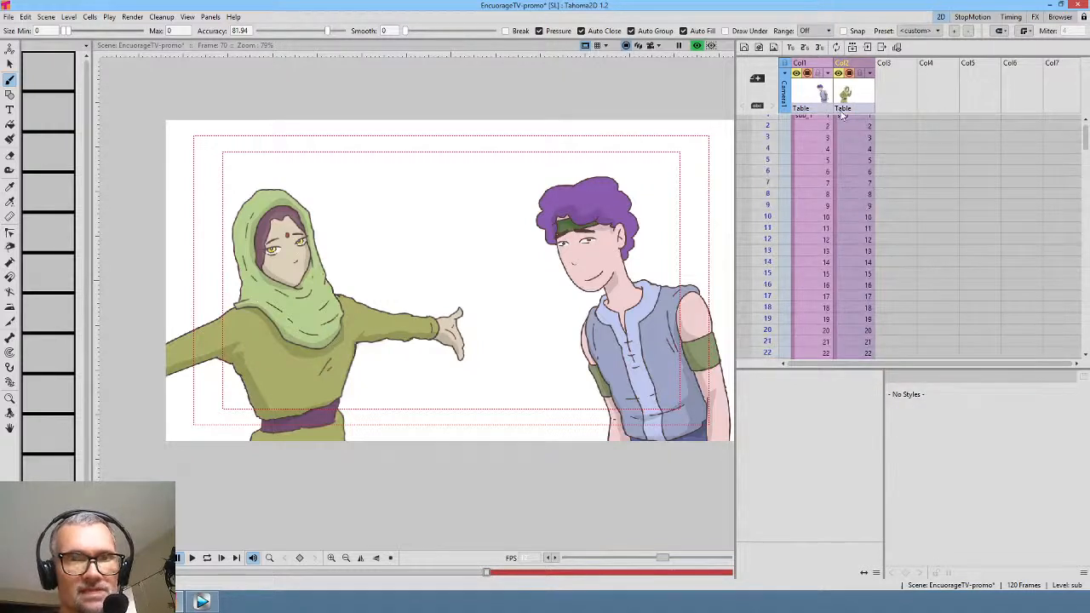
- Open the hooded woman's sub-scene and extend the mouth drawing at frame 50 through frame 53
scroll(862, 127, up, 1)
click(860, 125)
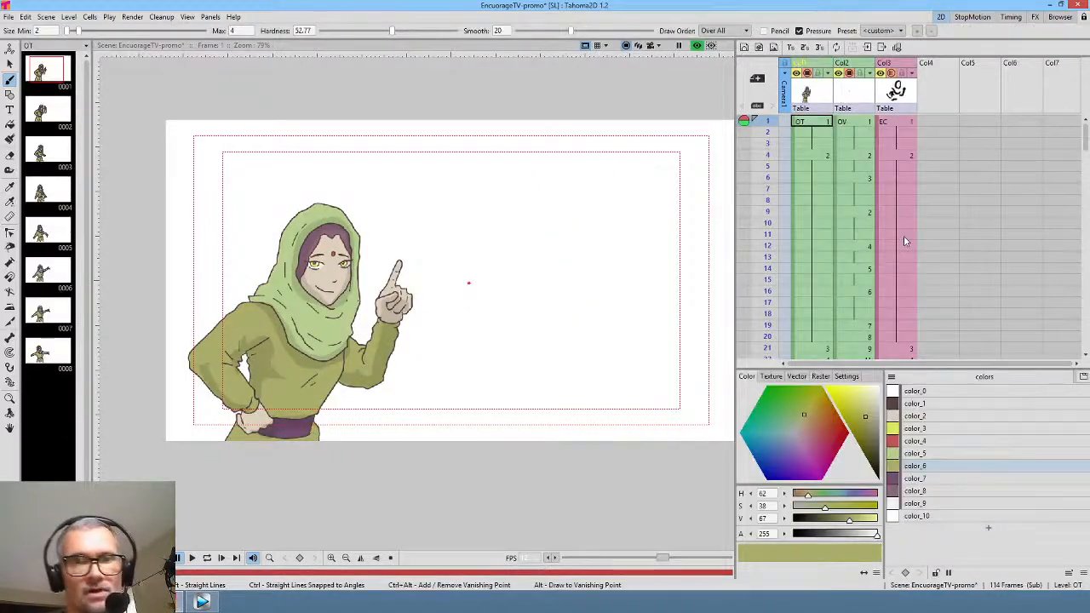
scroll(904, 241, down, 10)
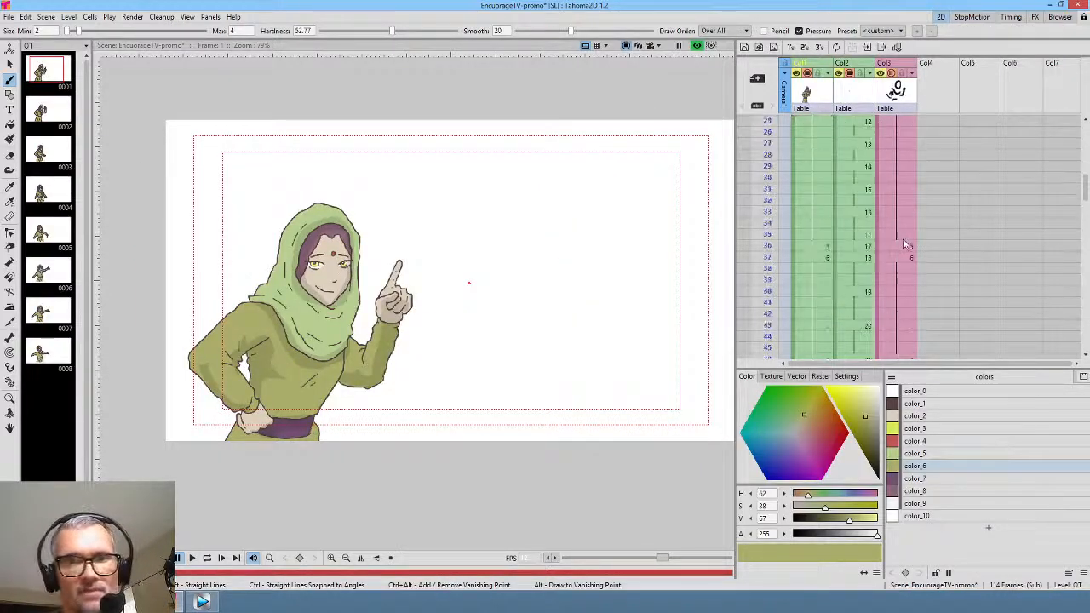
click(862, 133)
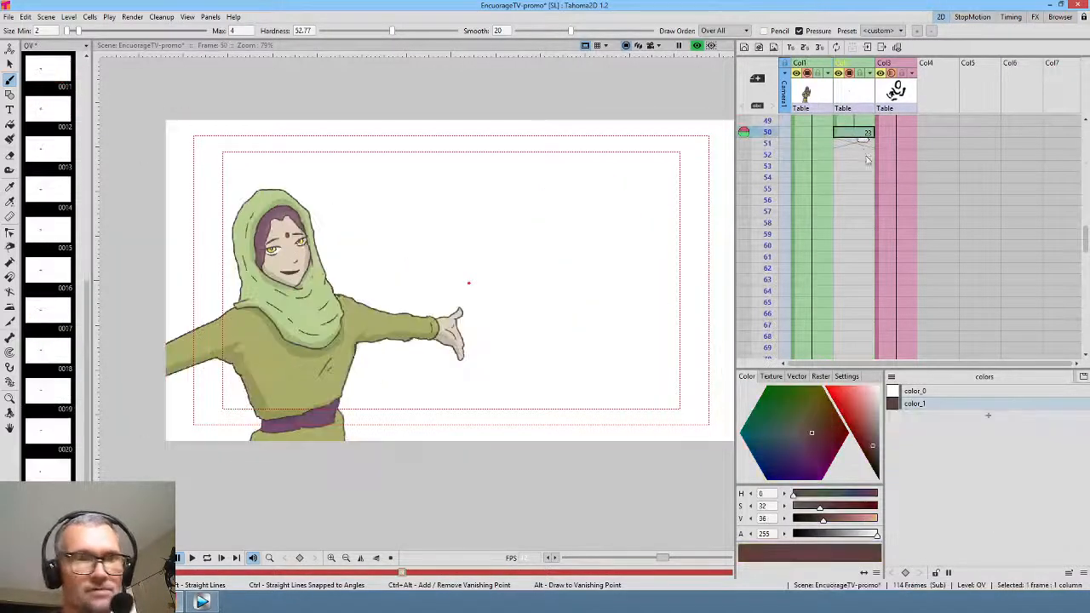
drag(863, 142, 856, 251)
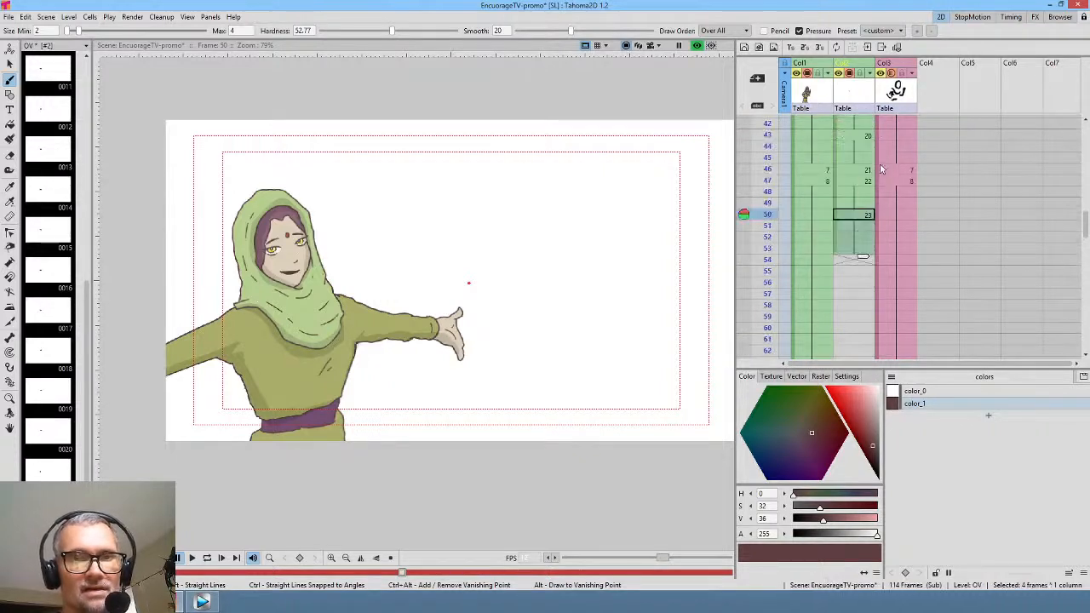
drag(775, 152, 760, 248)
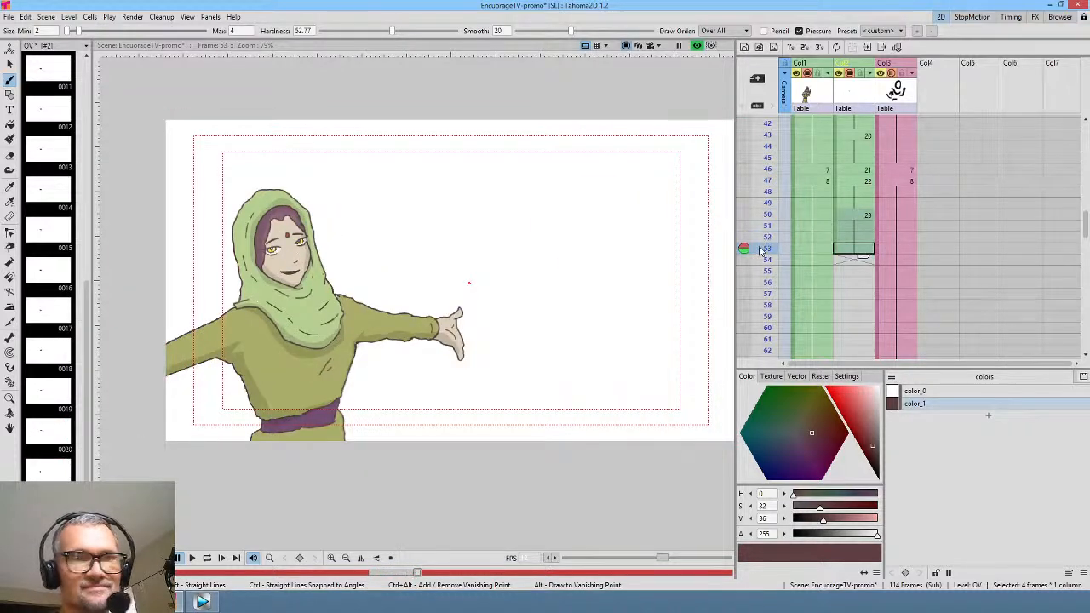
- Draw a closed smiling mouth at frame 54 and hold it through the rest of the sub-scene
click(849, 261)
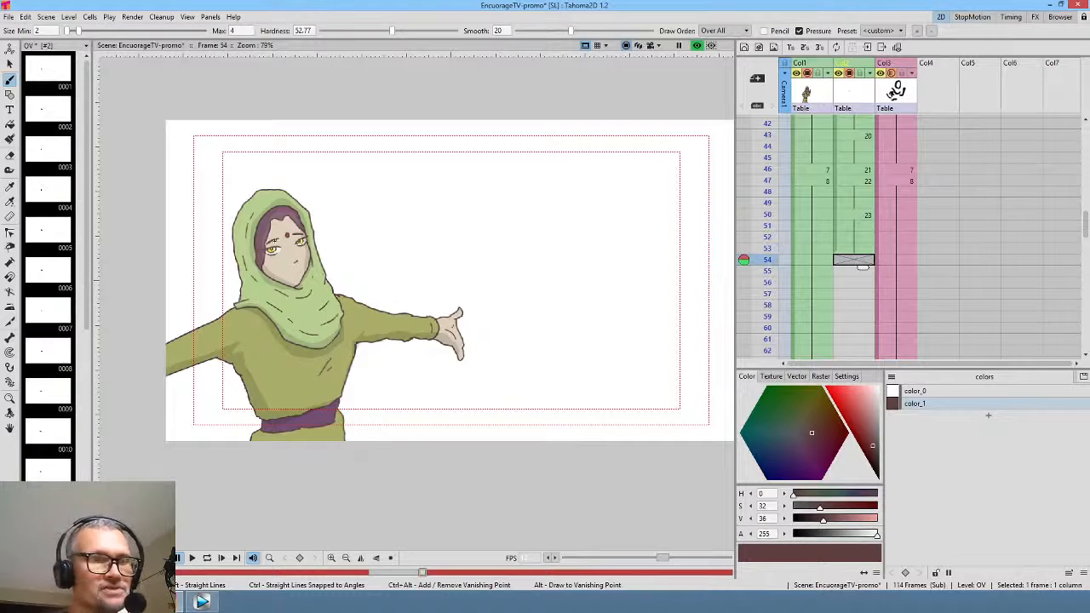
scroll(274, 241, up, 5)
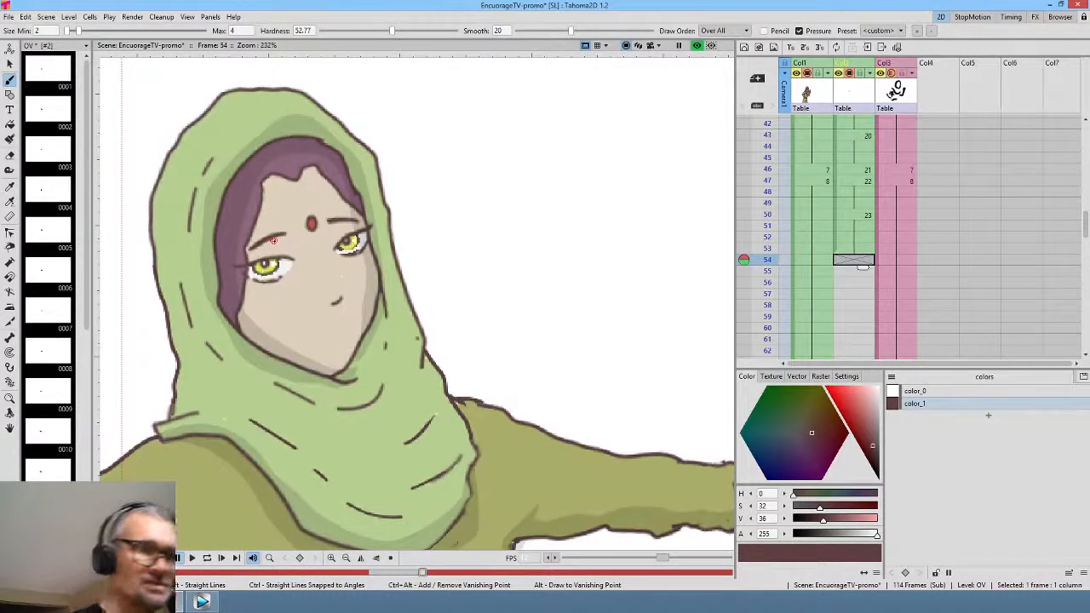
drag(293, 333, 321, 336)
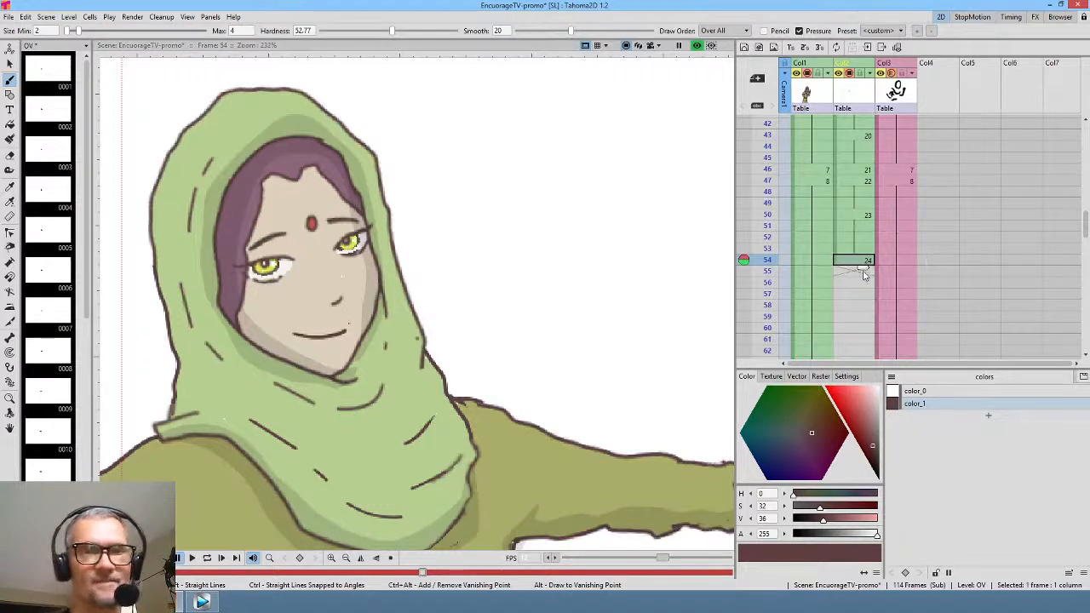
drag(862, 272, 857, 219)
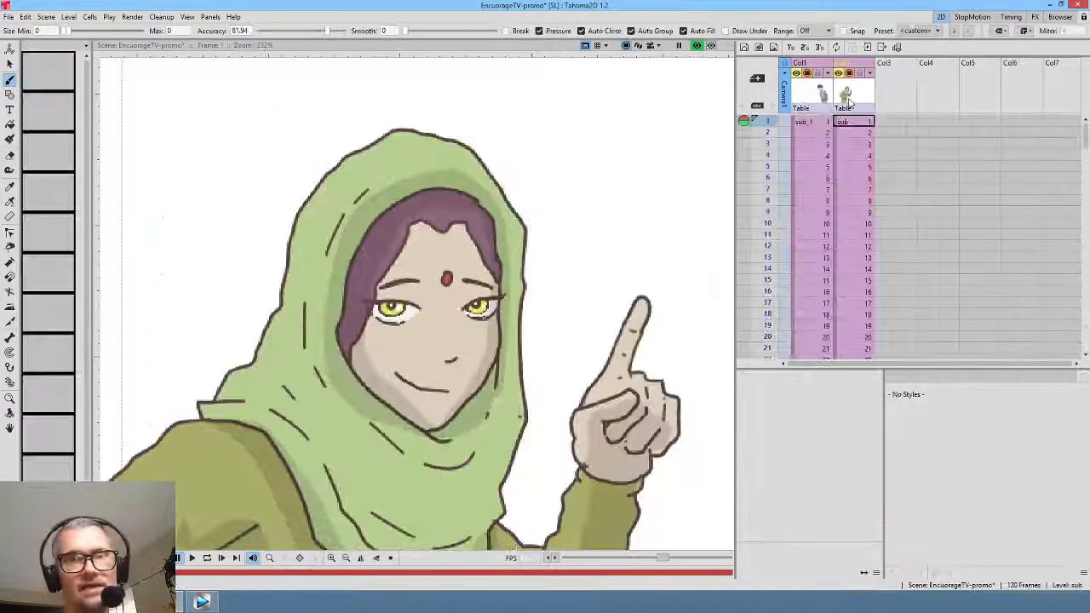
- Resequence the hooded woman's column in the main scene and hold its frame 114 through frame 120
right_click(849, 102)
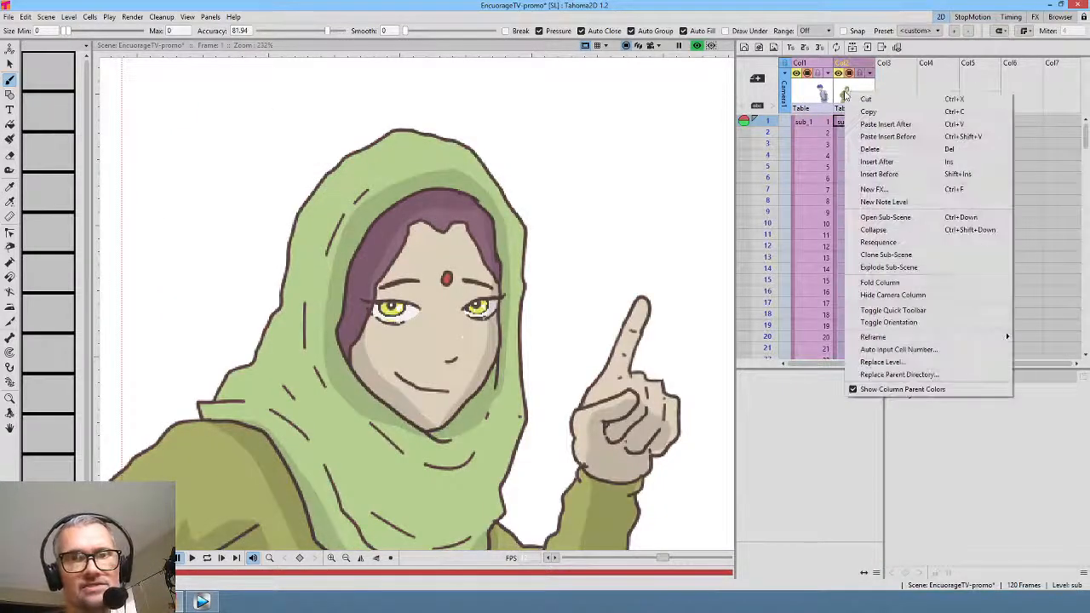
click(886, 246)
scroll(870, 251, down, 10)
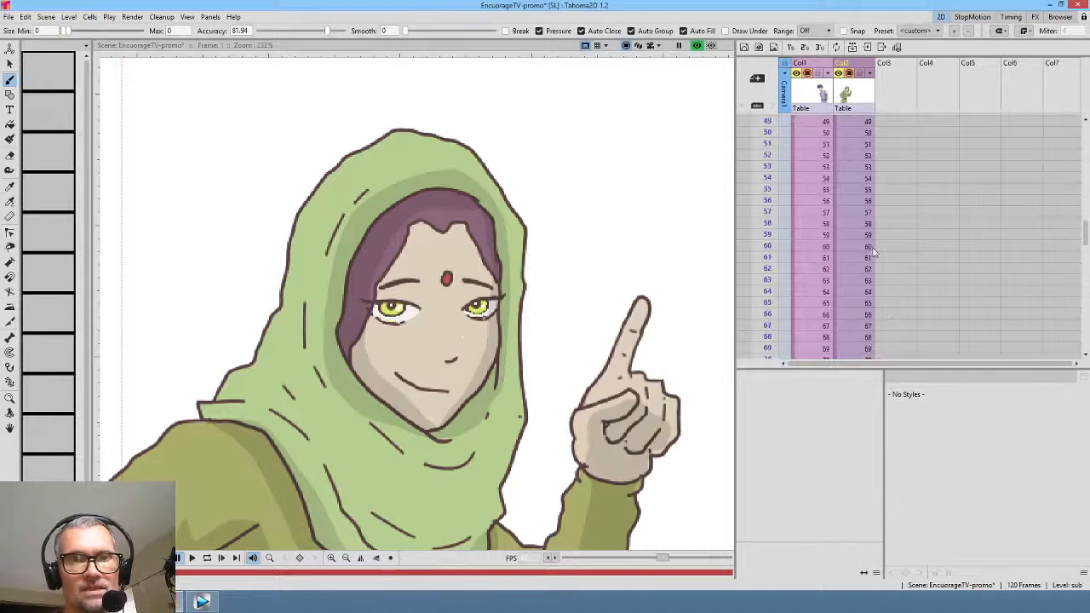
scroll(872, 251, down, 10)
click(865, 247)
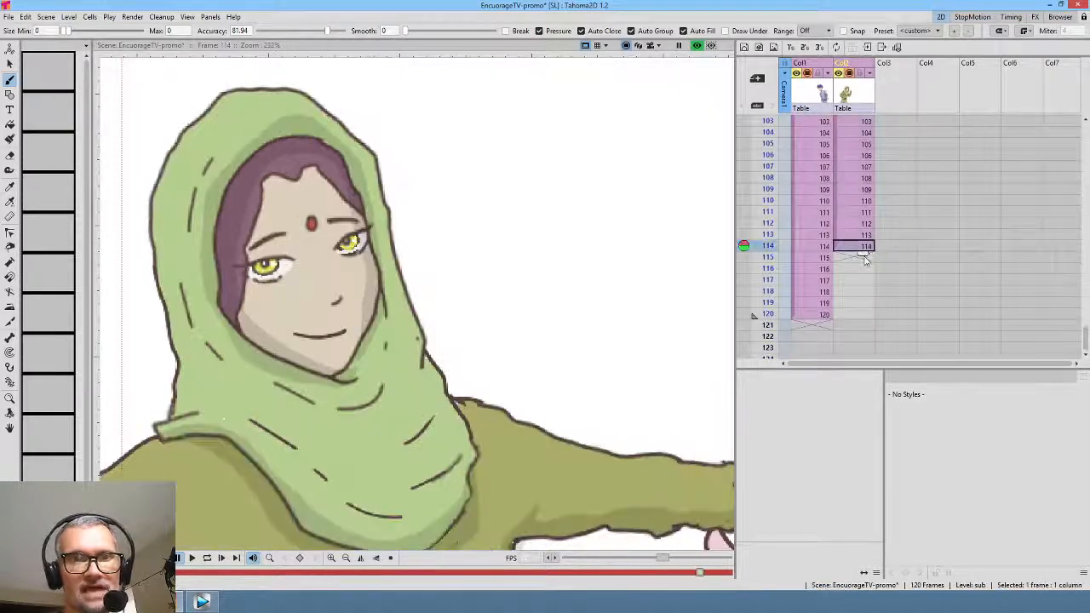
drag(864, 258, 863, 321)
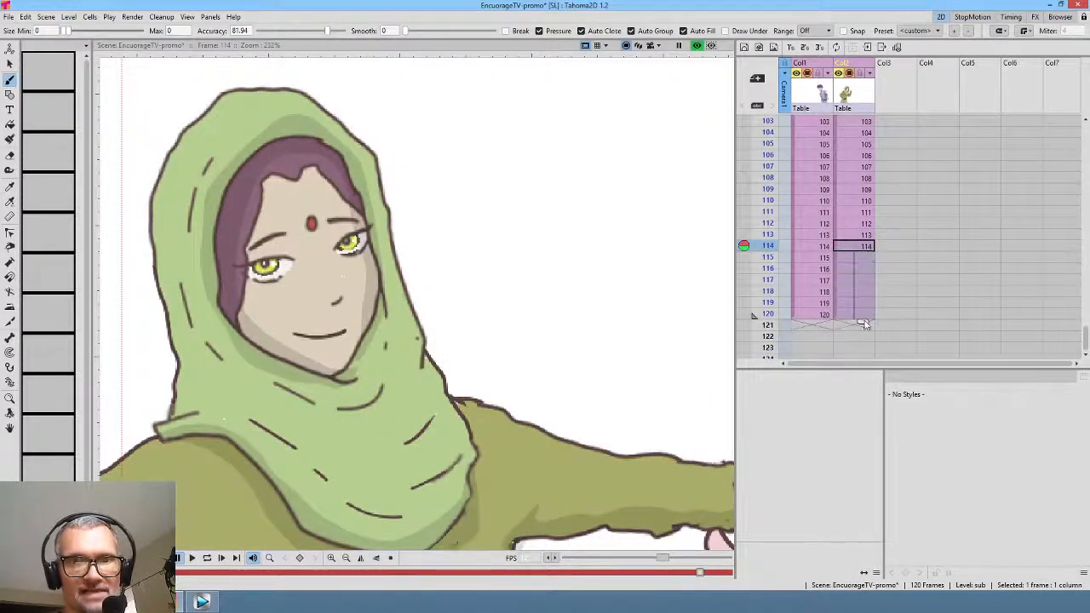
- Save the scene together with all its changed levels
scroll(869, 256, up, 20)
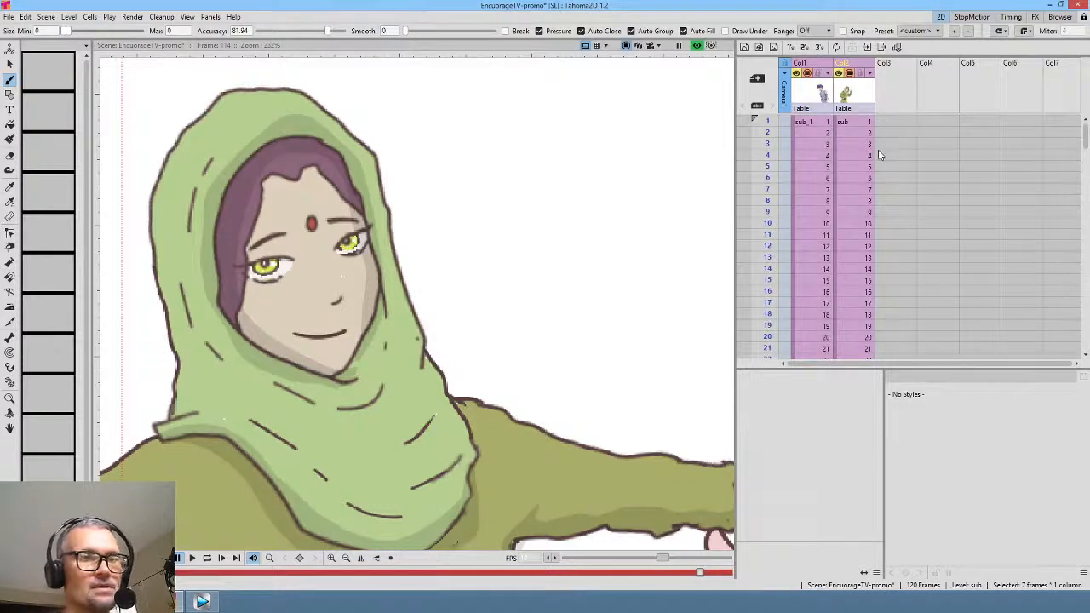
click(9, 17)
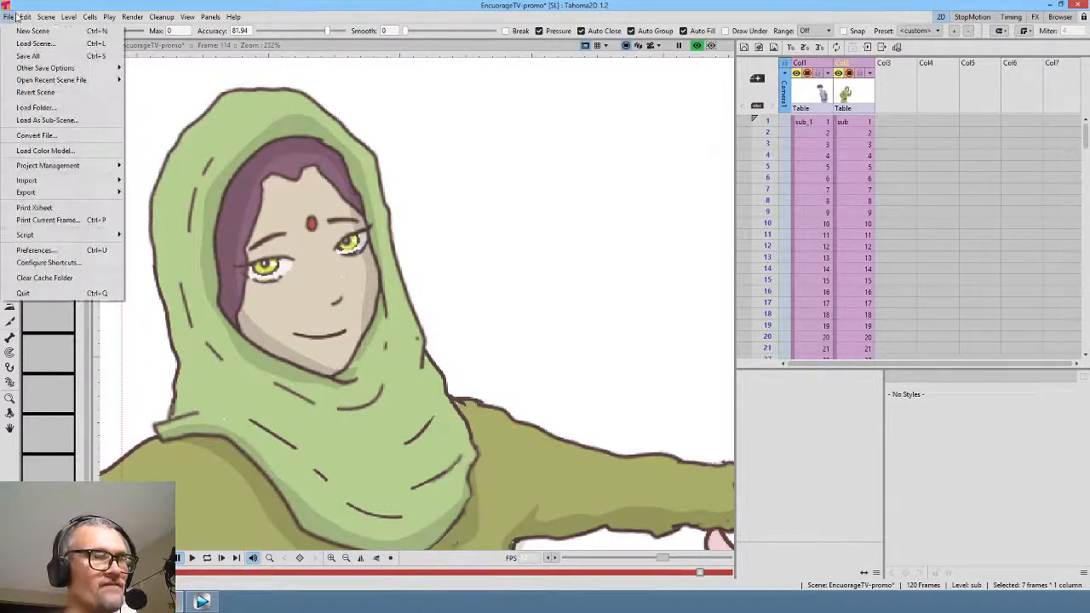
click(20, 56)
- Move the purple-haired man's center point to just below his torso, under the lower edge of the camera frame
scroll(493, 234, down, 5)
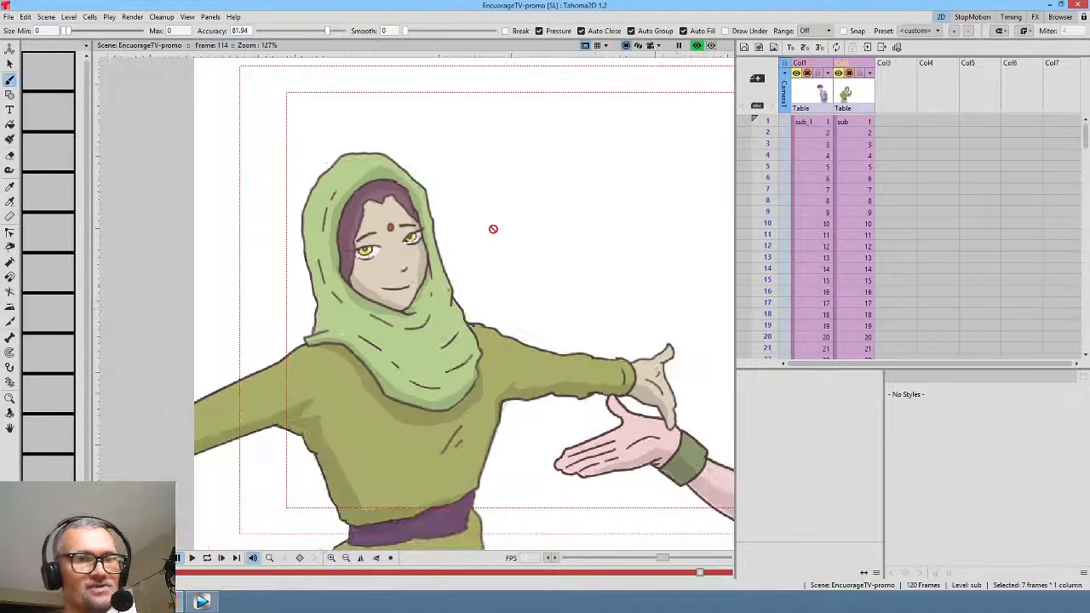
scroll(407, 217, down, 2)
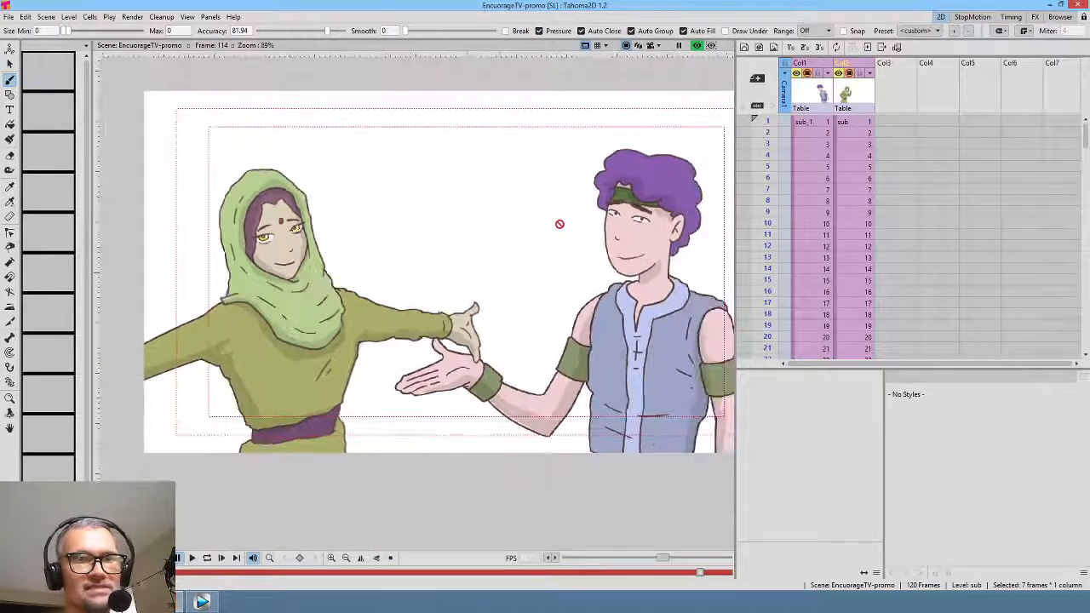
click(821, 99)
drag(647, 186, 535, 147)
key(a)
click(73, 31)
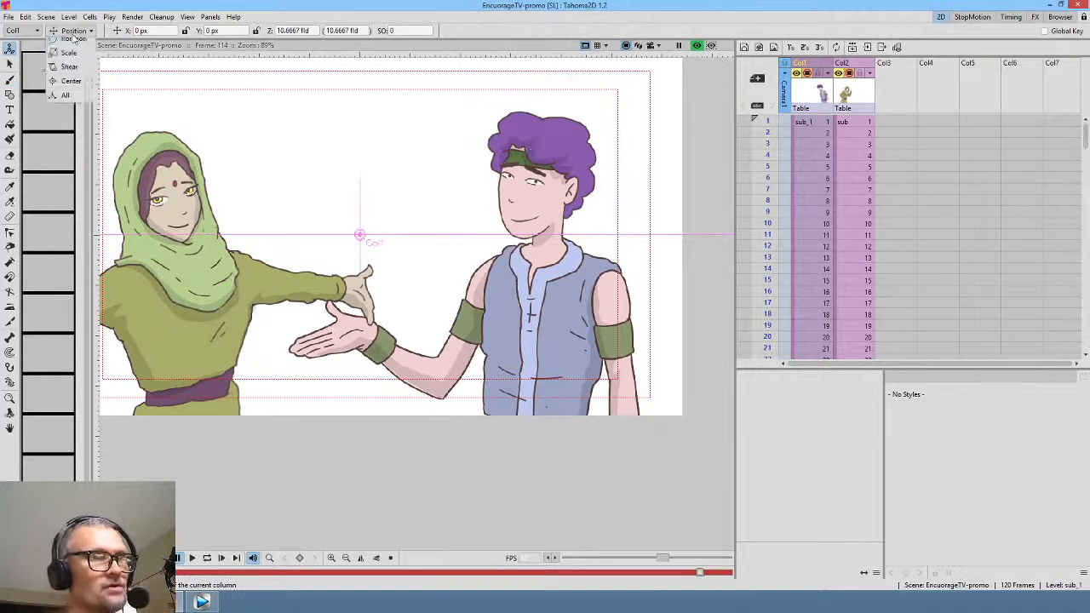
click(68, 89)
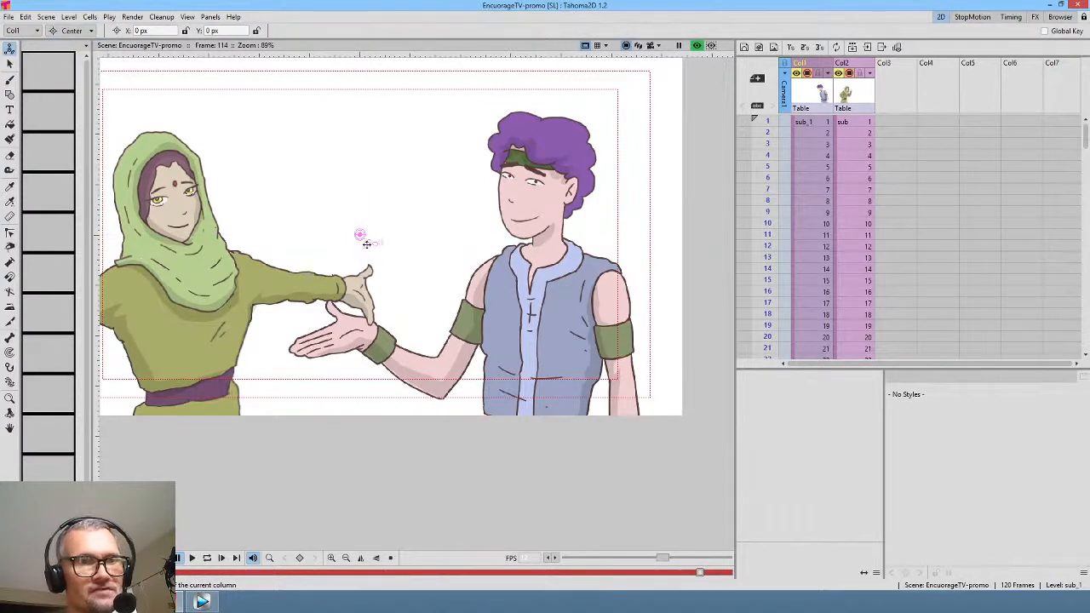
mouse_move(360, 235)
mouse_down()
mouse_move(564, 457)
mouse_move(532, 446)
mouse_up()
- Move the hooded woman's center point below her waist, to about X -343.89 px and Y -416.05 px
click(869, 91)
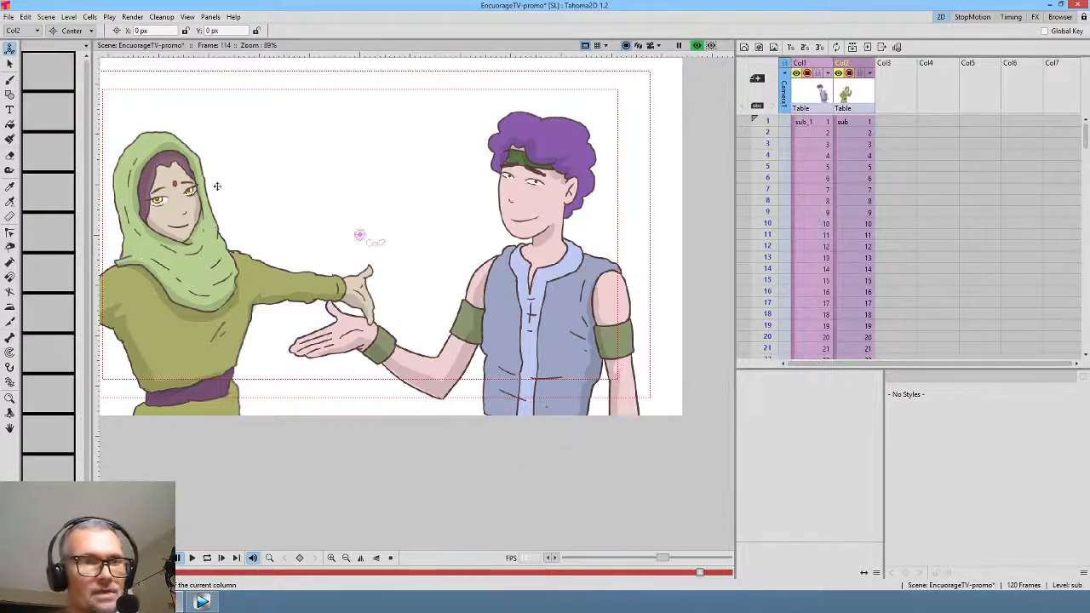
drag(409, 211, 484, 204)
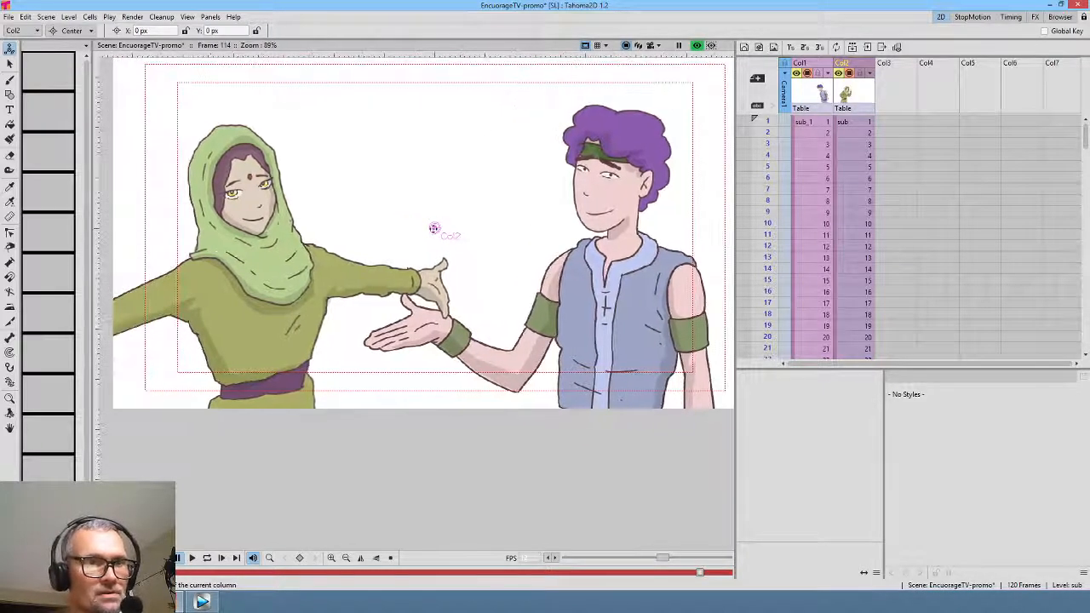
drag(435, 228, 259, 438)
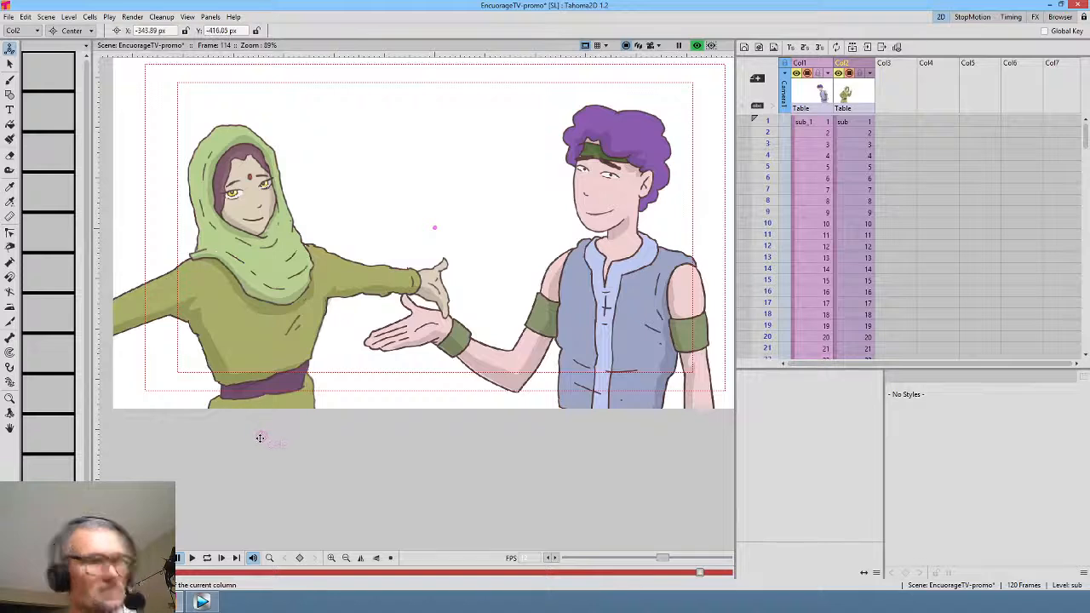
- Scale the hooded woman's column down to a global scale of about 91.58% with the preview turned off
click(76, 30)
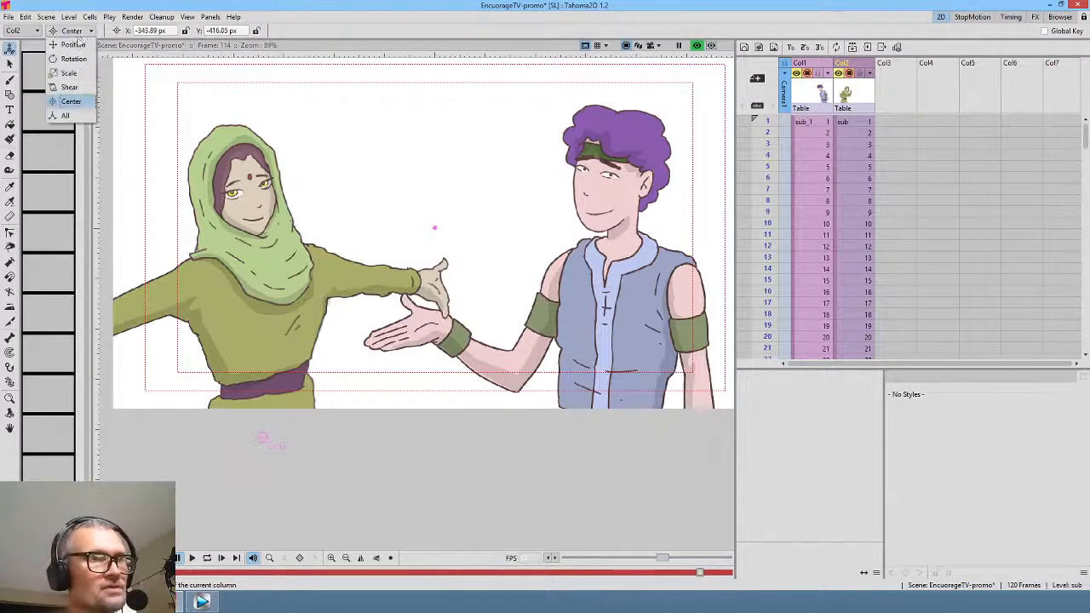
click(73, 73)
mouse_move(337, 150)
mouse_down()
mouse_move(335, 134)
mouse_move(335, 148)
mouse_up()
click(695, 46)
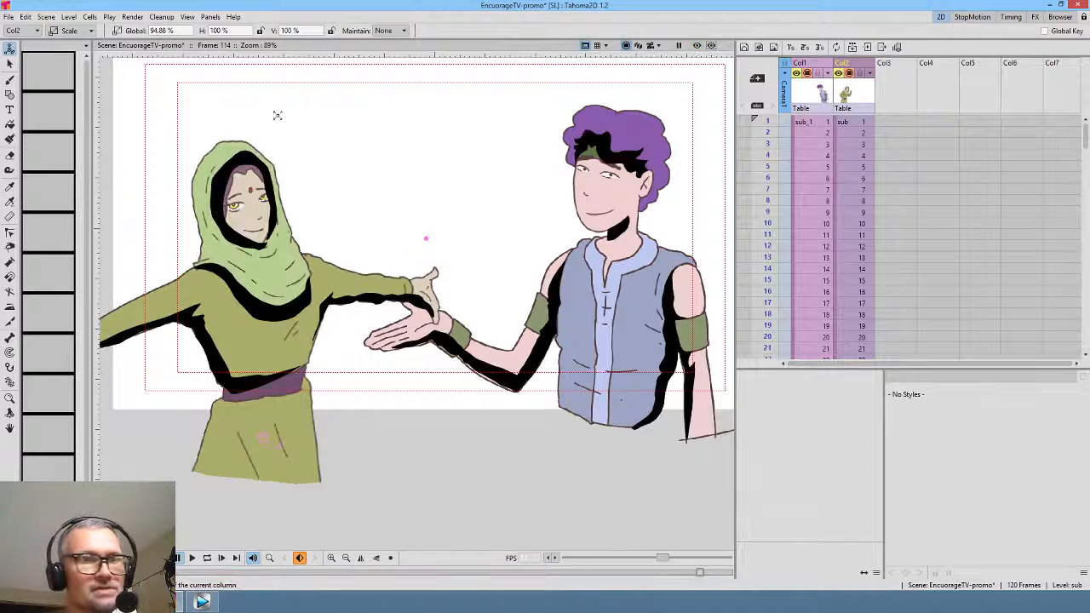
drag(272, 114, 275, 126)
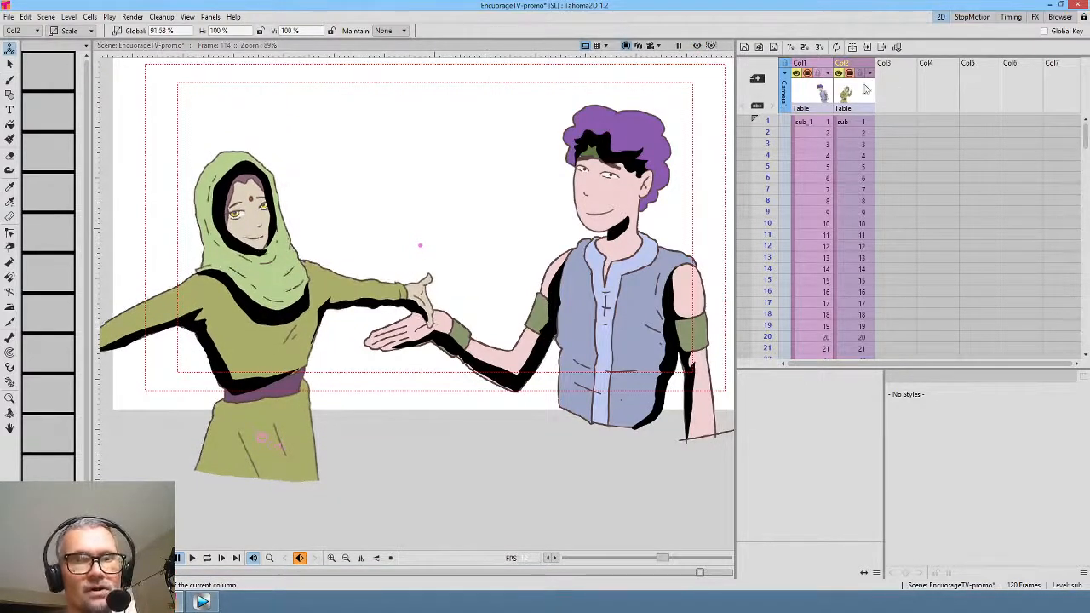
- Scale the purple-haired man down to about 89.89% and shift him to X 49.61 px, Y -6.76 px
click(819, 94)
drag(513, 127, 529, 152)
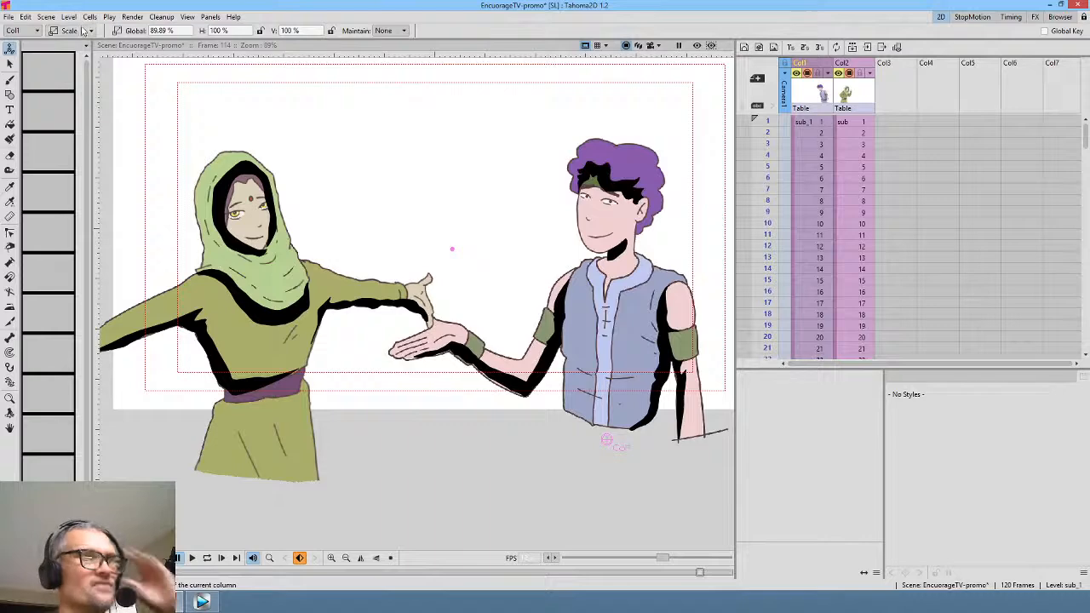
click(68, 31)
click(68, 43)
drag(653, 176, 550, 135)
drag(543, 226, 568, 230)
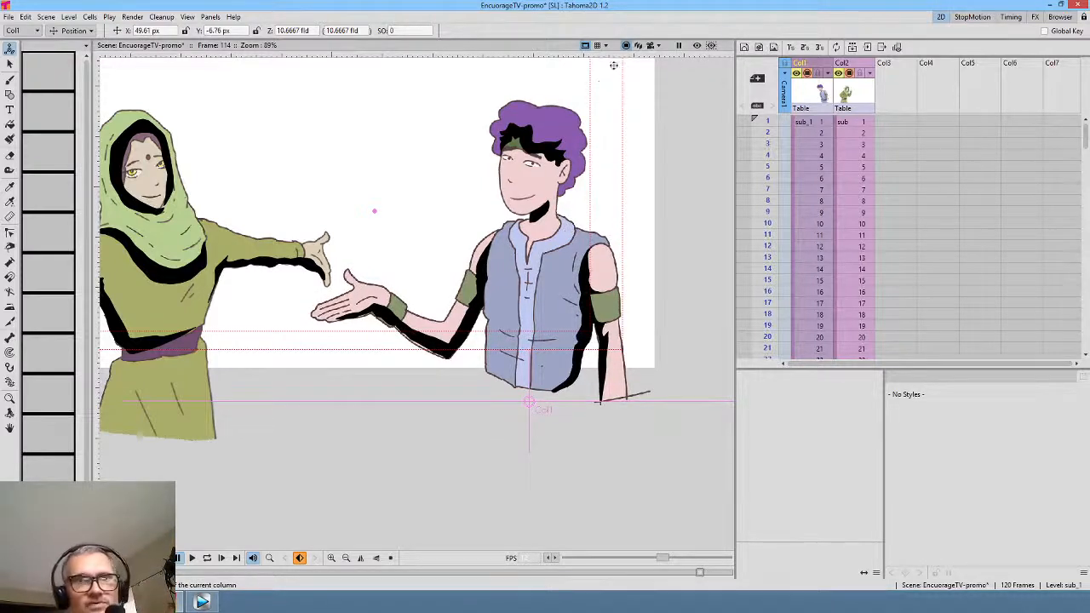
- Turn the preview on and play the whole animation in a loop from the first frame to check both characters
click(696, 47)
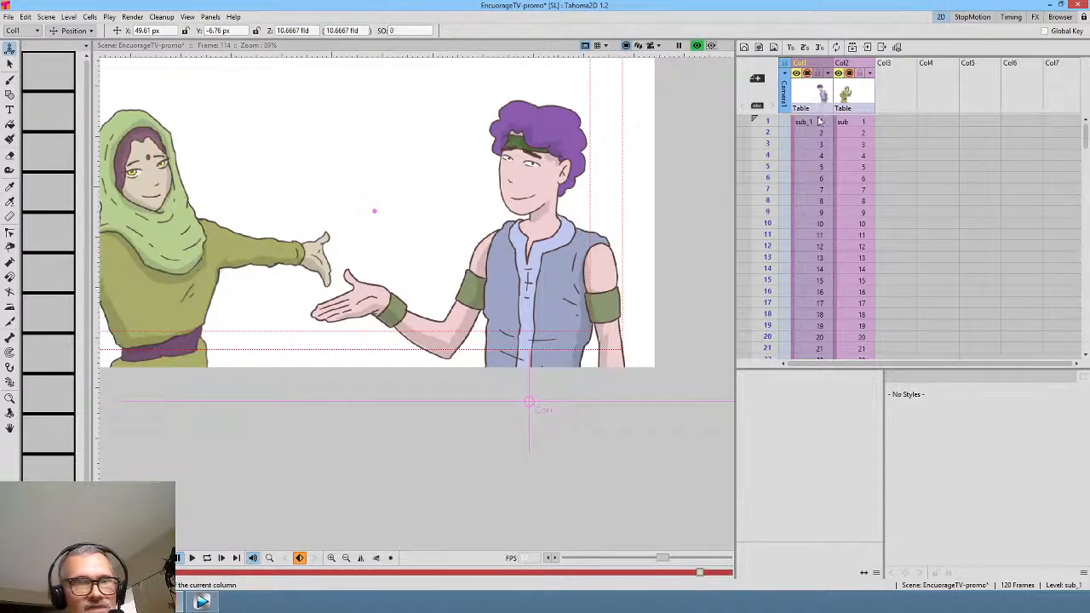
click(819, 121)
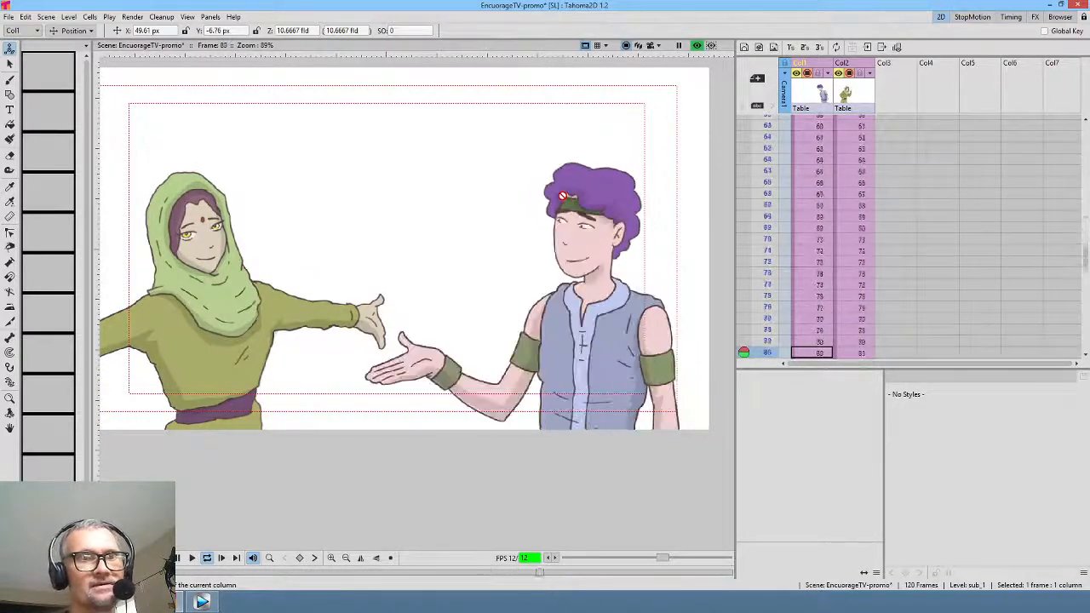
scroll(491, 175, down, 2)
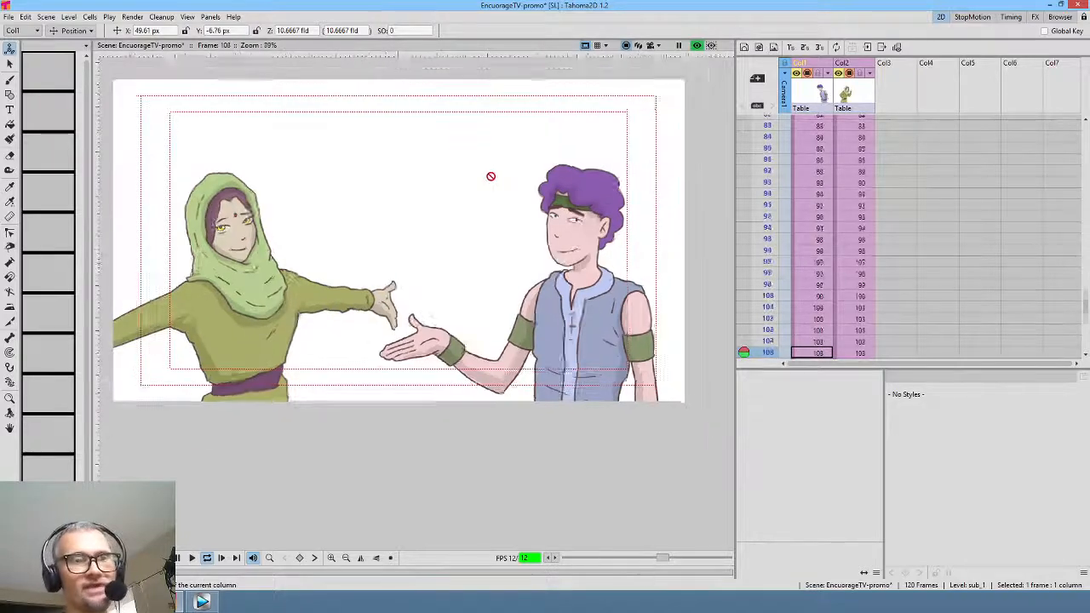
drag(493, 181, 519, 170)
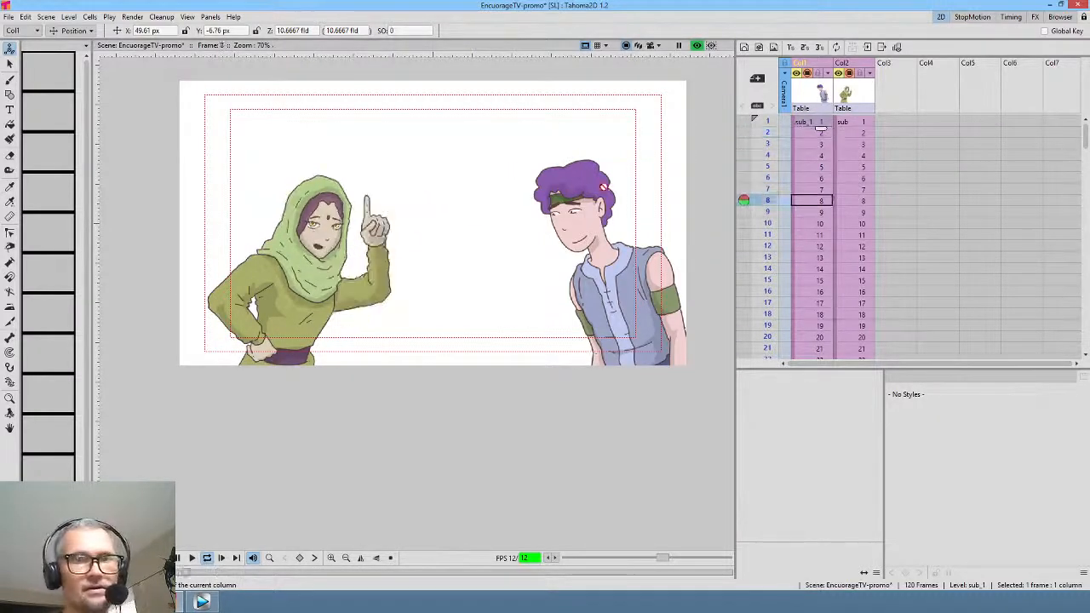
key(l)
key(Home)
key(l)
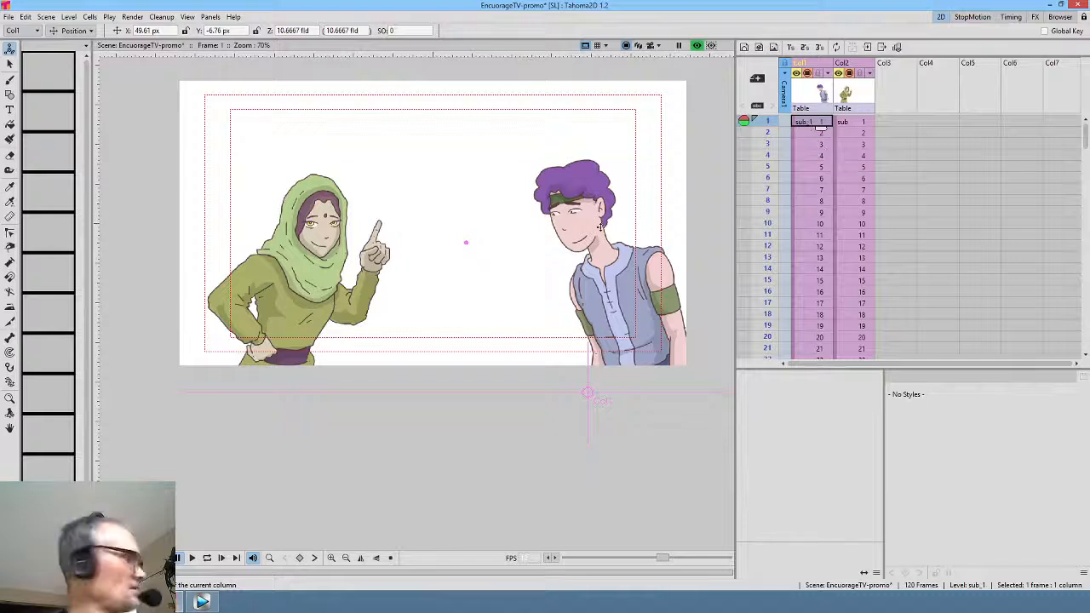
- With the preview off, move the purple-haired man at frame 1 to X -14.89 px and select the hooded woman's column
click(697, 45)
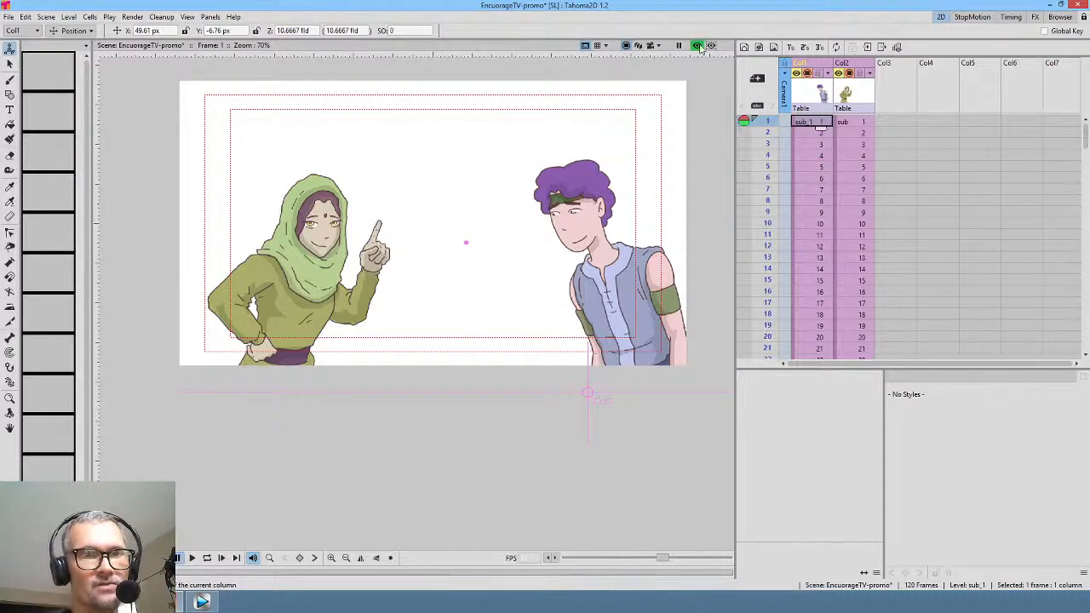
drag(656, 302, 631, 303)
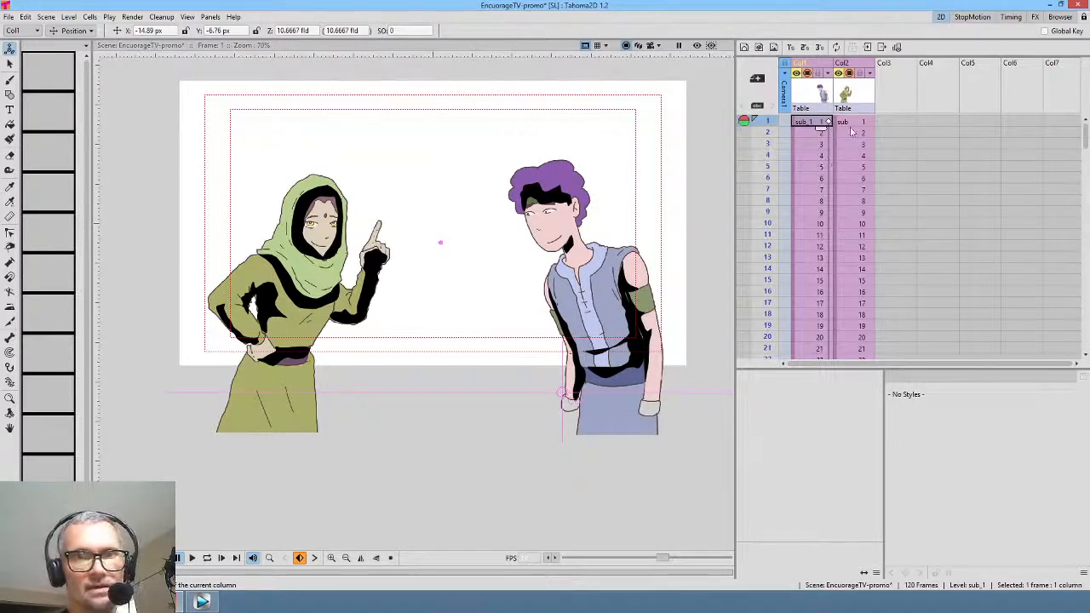
click(857, 99)
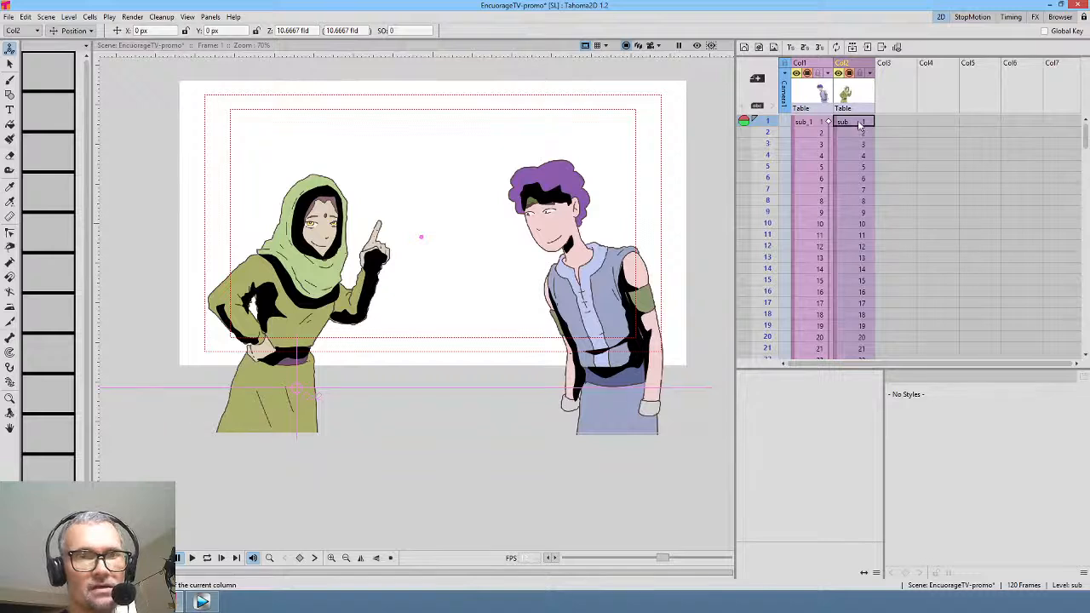
- Move the purple-haired man's keyframe from frame 114 to frame 1, replacing the keyframe there
click(859, 124)
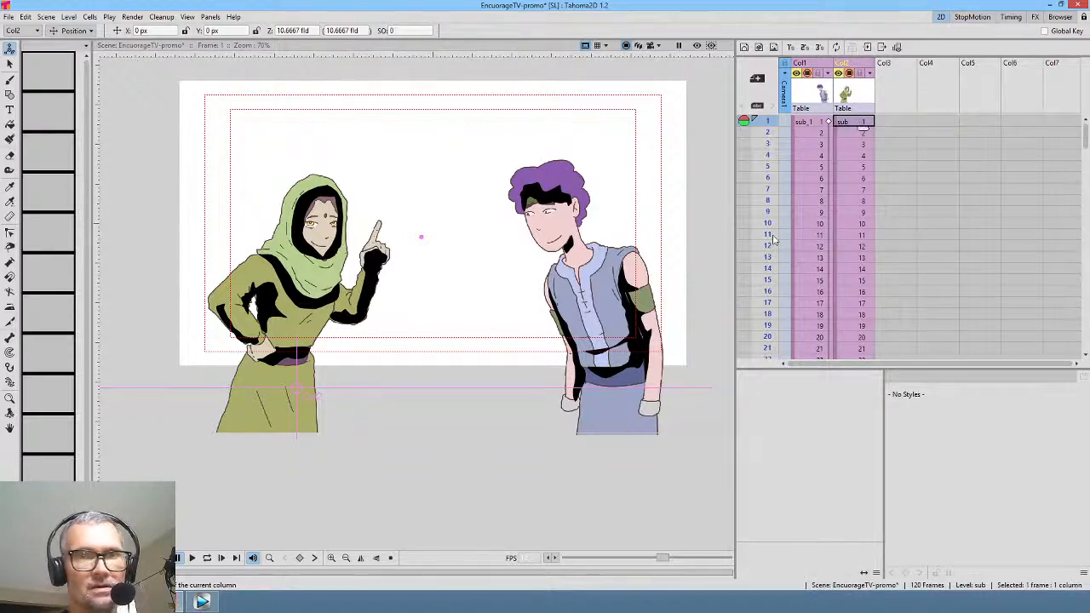
scroll(838, 246, down, 20)
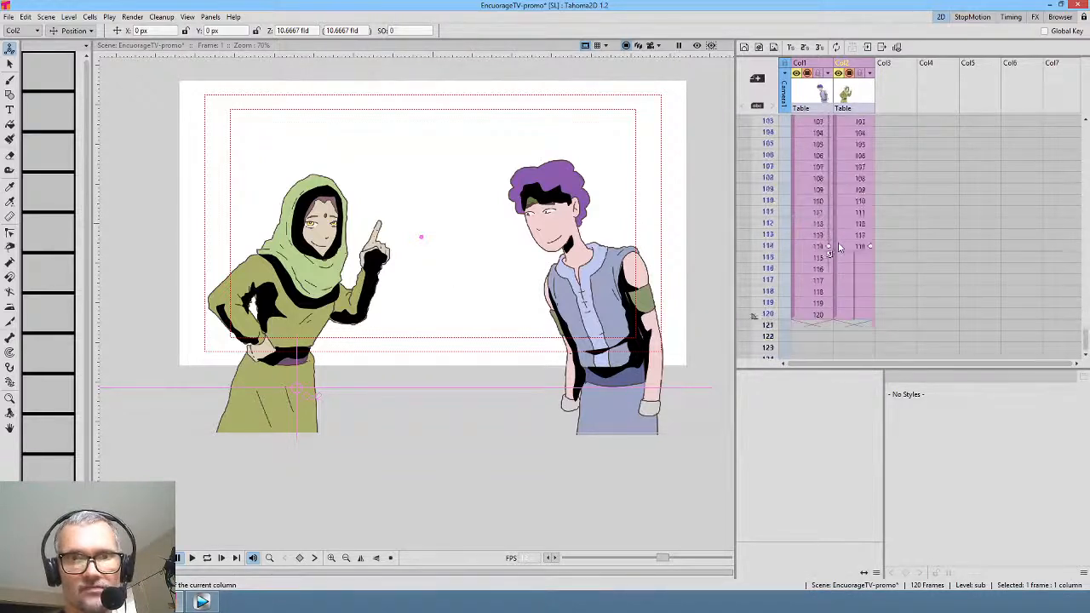
scroll(838, 247, up, 3)
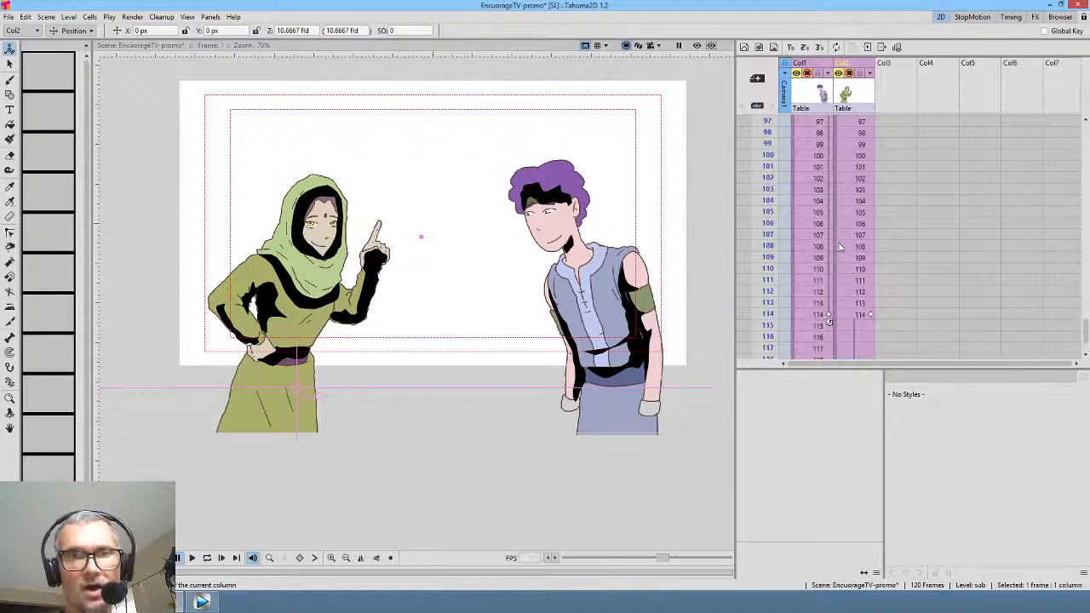
click(826, 316)
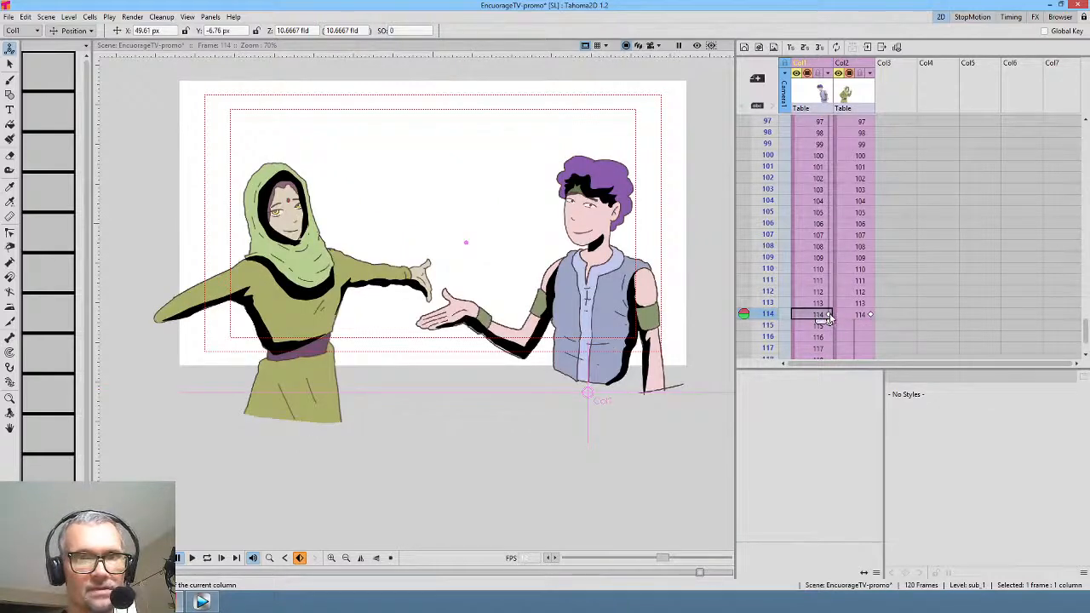
click(828, 316)
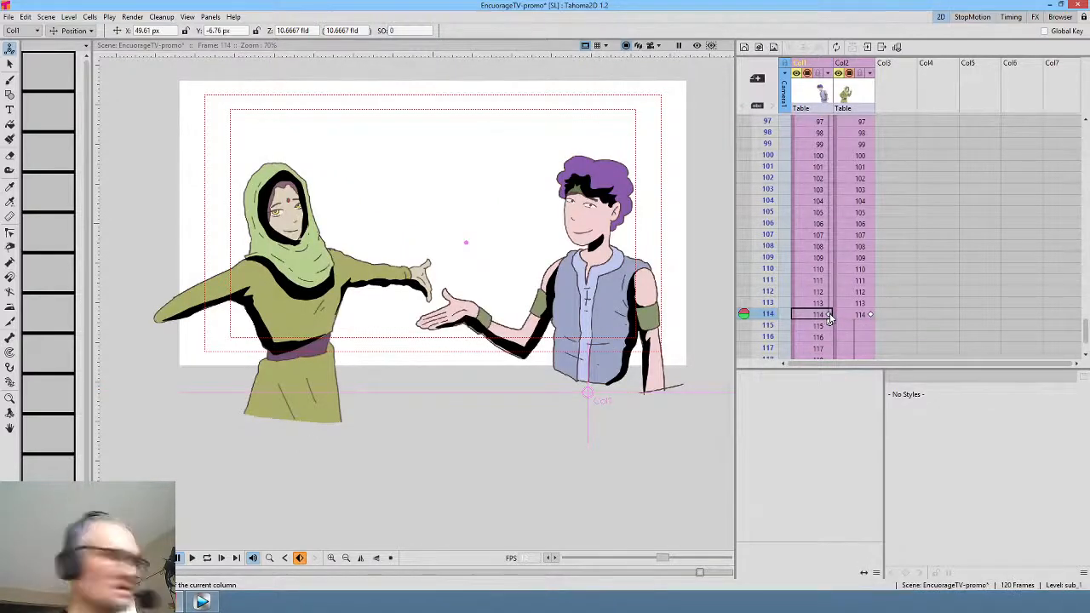
key(Delete)
scroll(809, 217, up, 15)
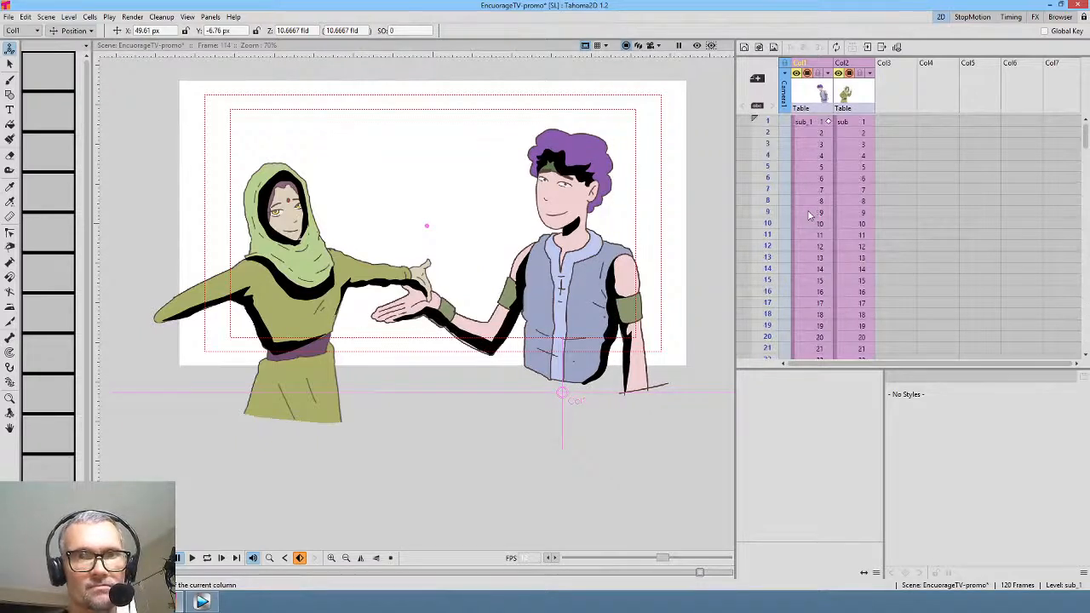
click(830, 123)
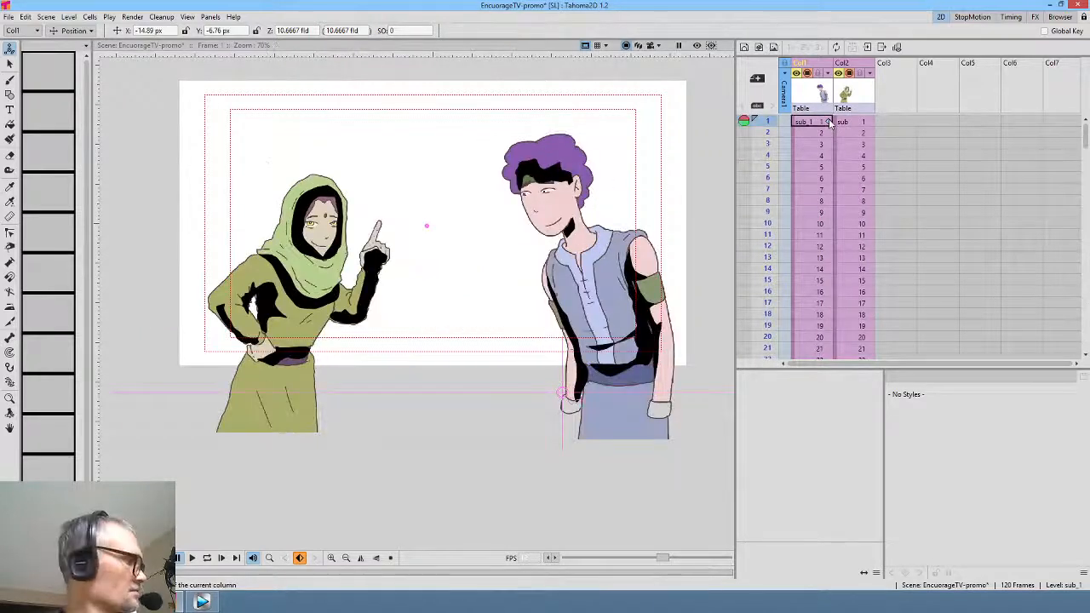
key(Delete)
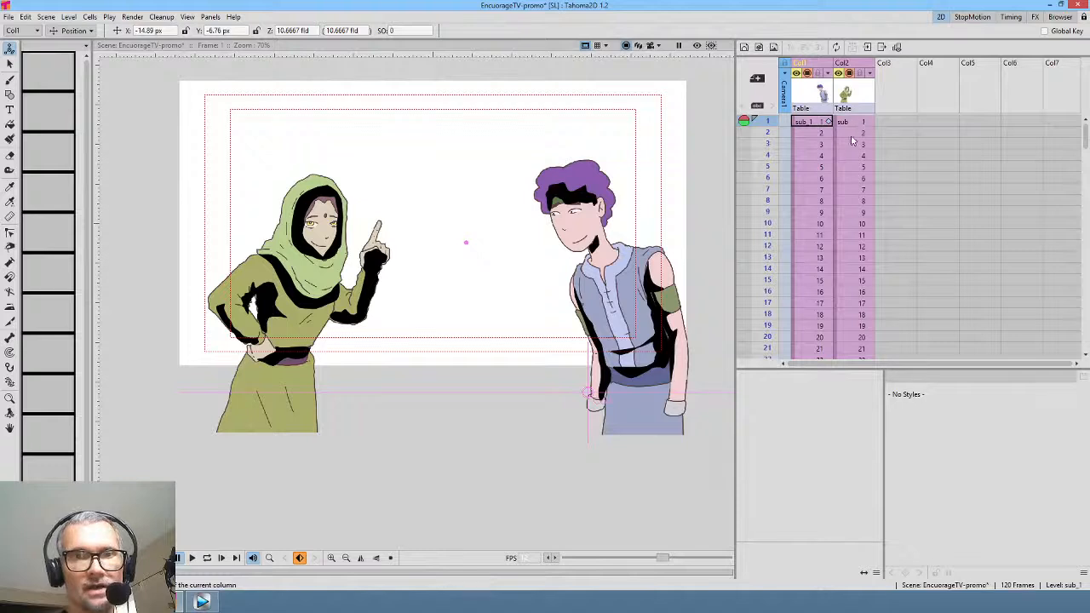
- Move the hooded woman's keyframe from frame 114 to frame 1 and shift her to X -47.3 px
scroll(853, 170, down, 15)
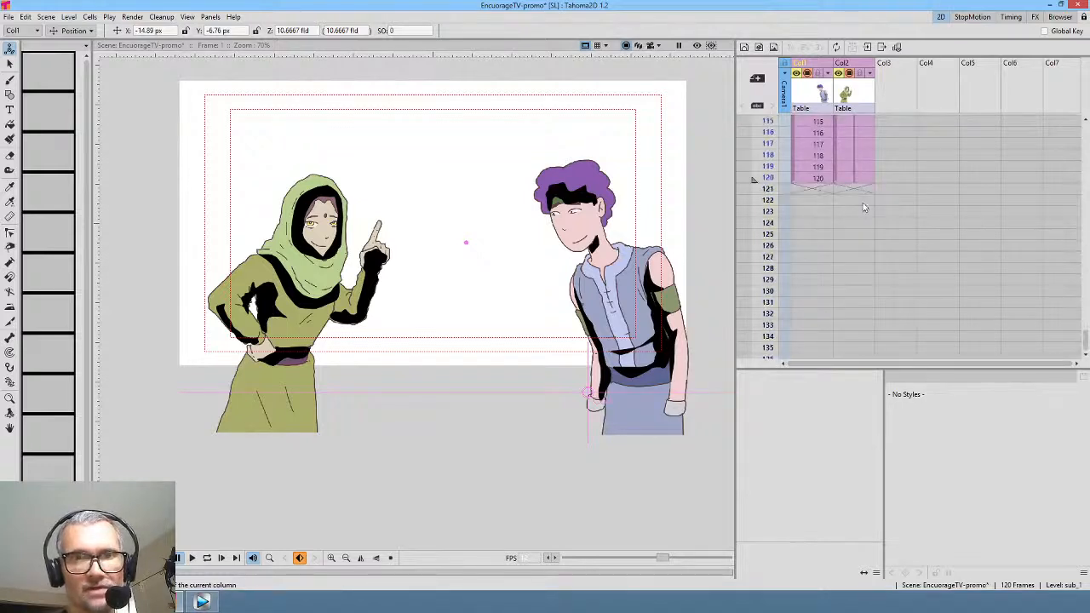
scroll(864, 206, up, 3)
click(870, 248)
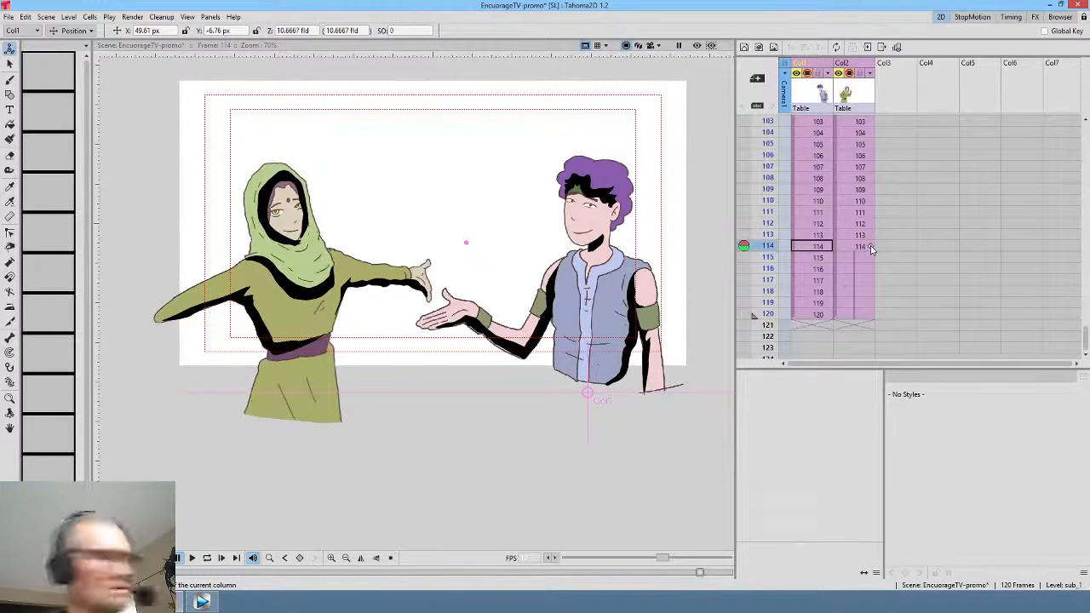
scroll(868, 247, up, 20)
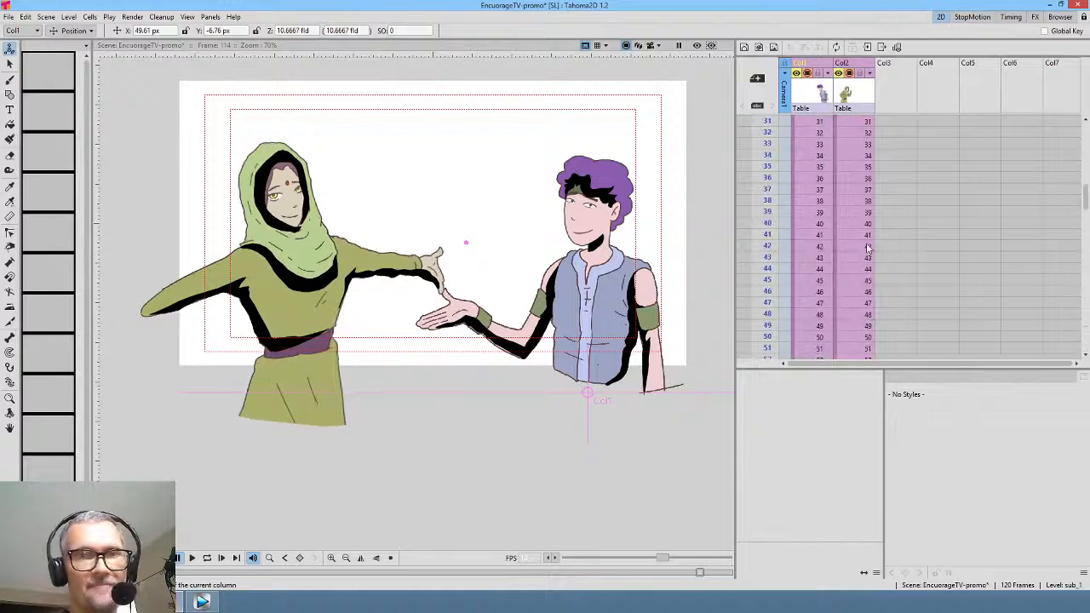
click(855, 122)
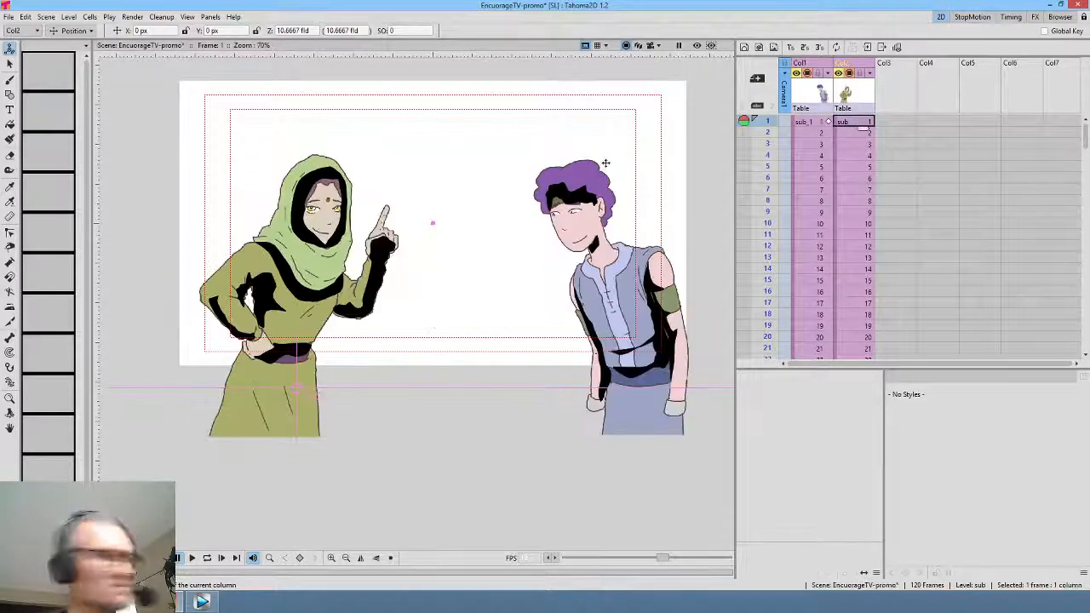
key(ctrl+z)
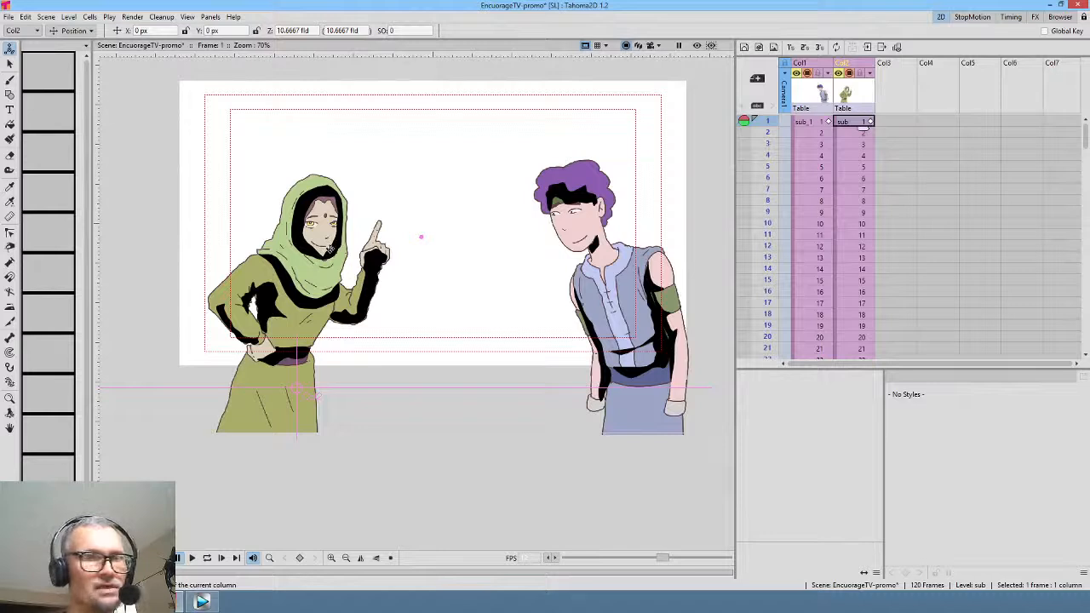
drag(330, 249, 313, 247)
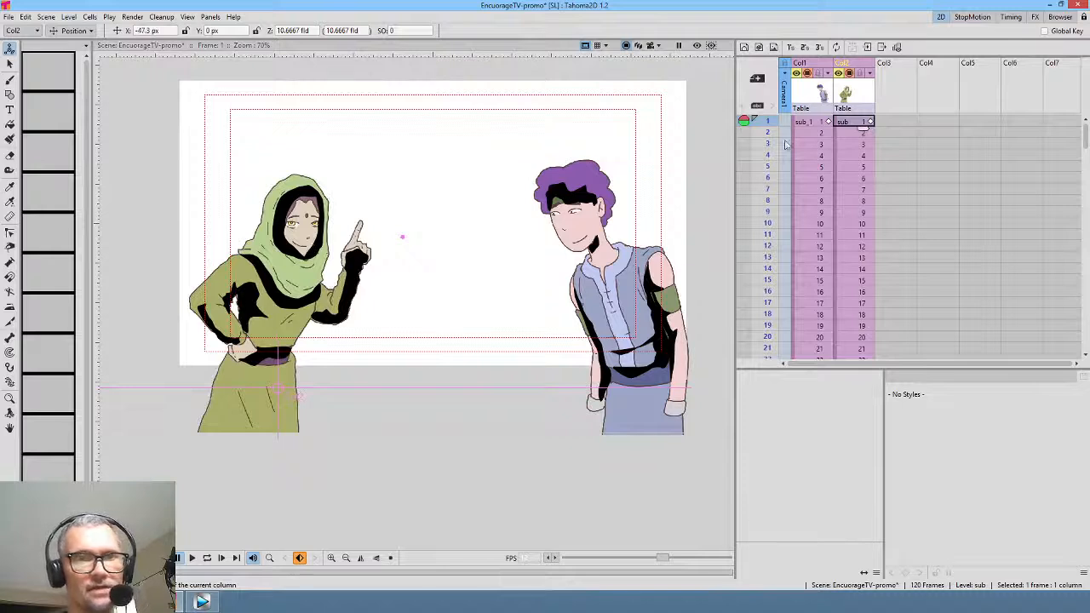
- Turn the preview on and loop the animation from frame 1, inspecting both characters' new placement up close
click(814, 124)
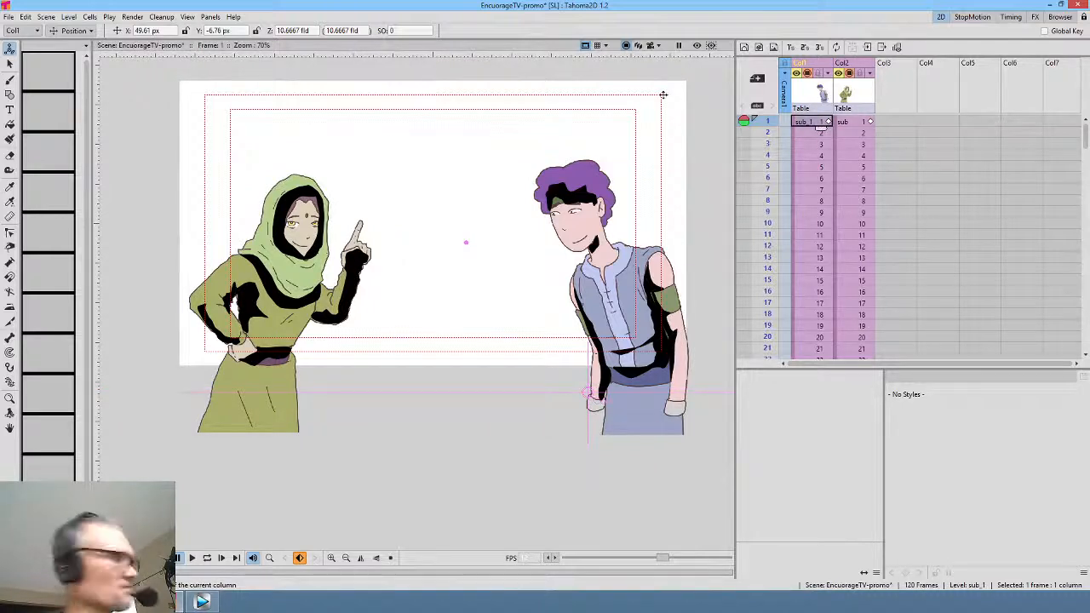
click(696, 46)
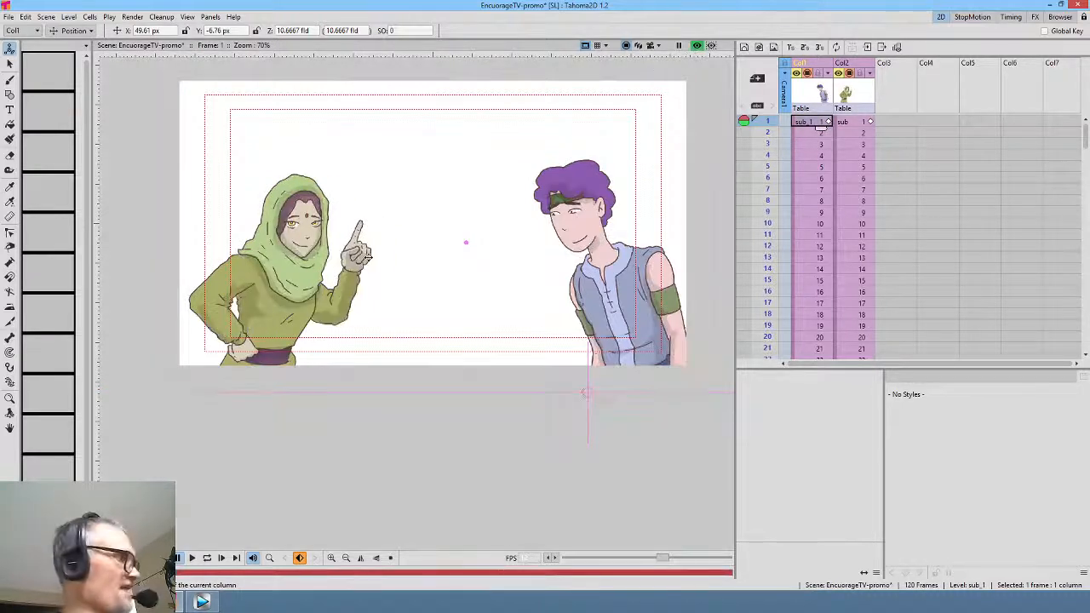
key(l)
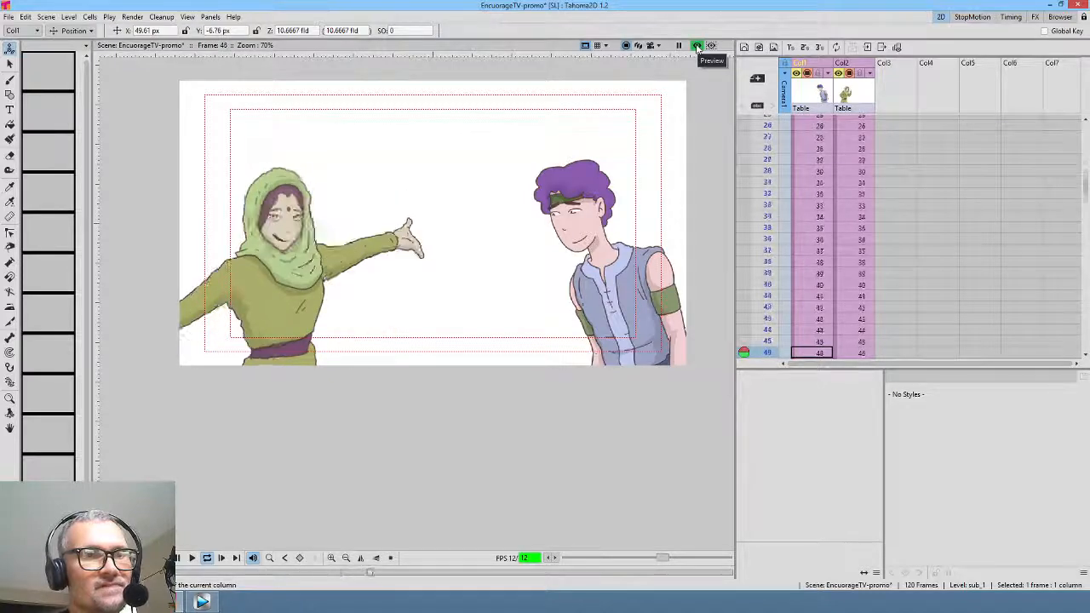
scroll(622, 121, up, 3)
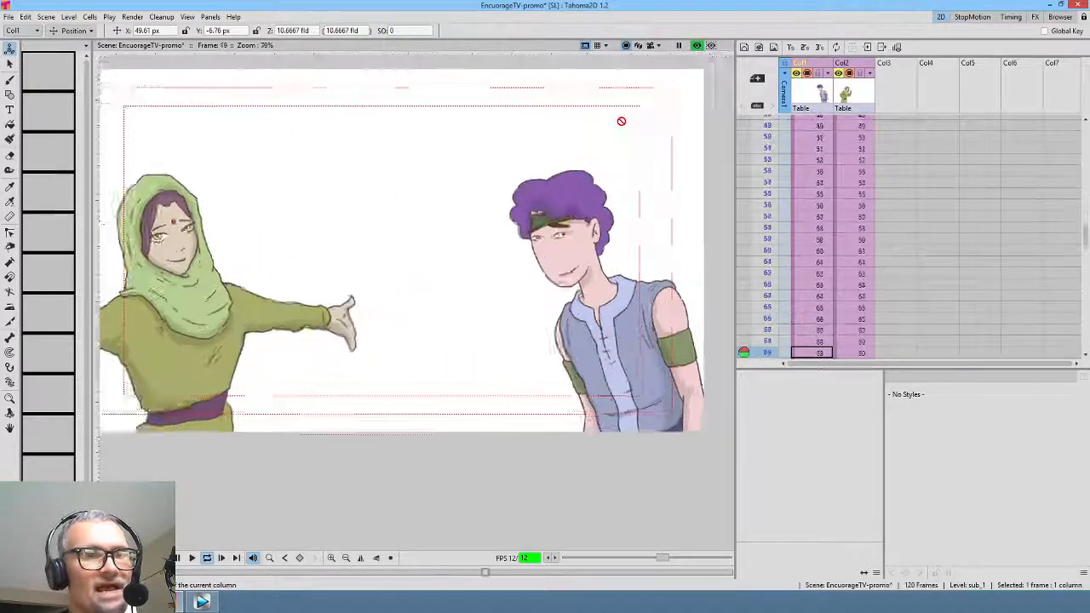
drag(604, 128, 660, 128)
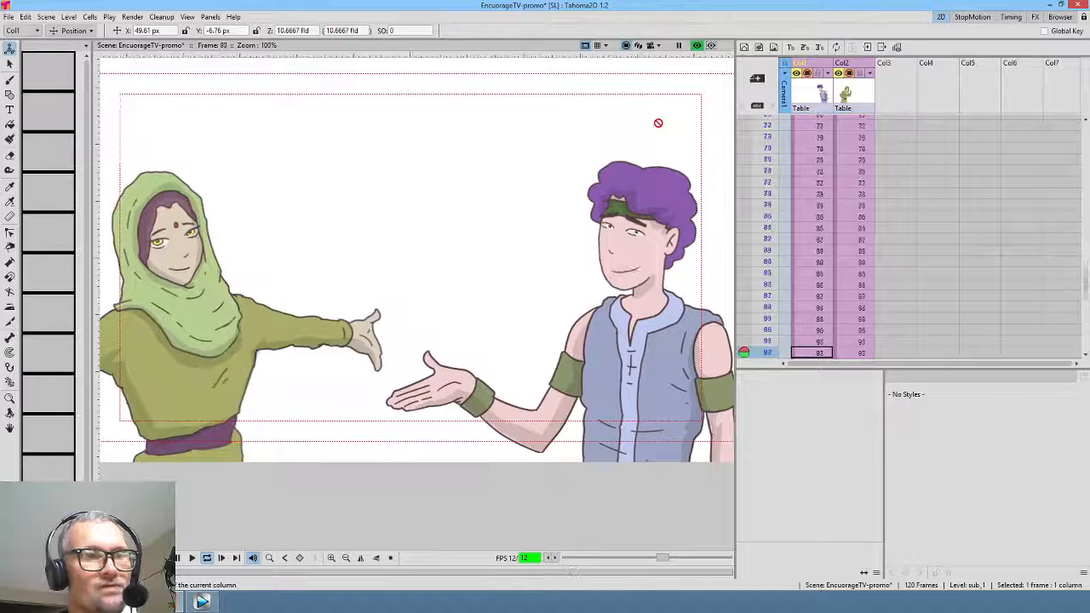
scroll(658, 126, down, 1)
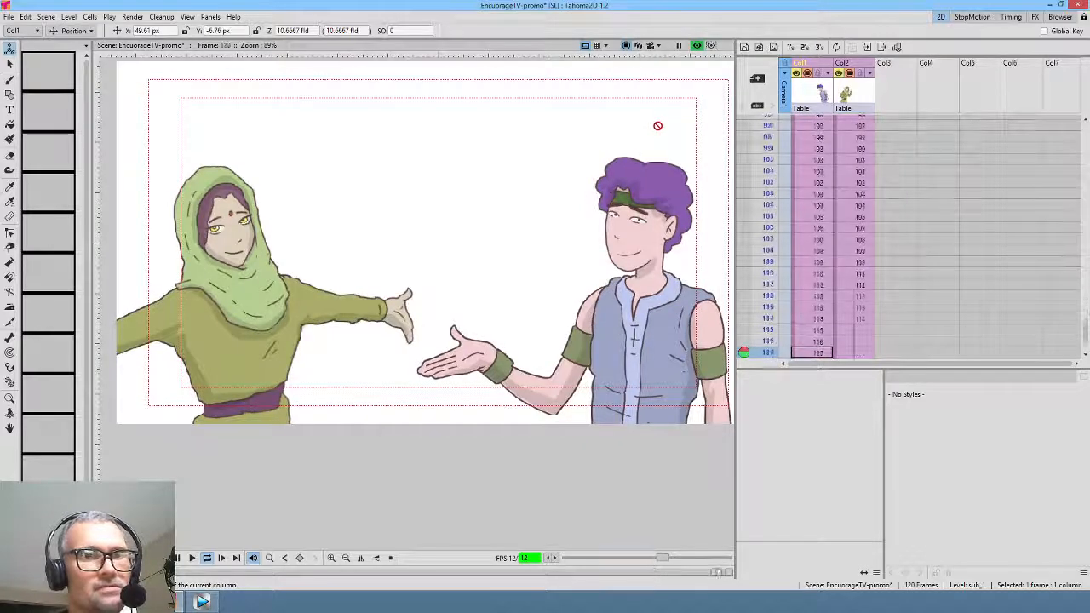